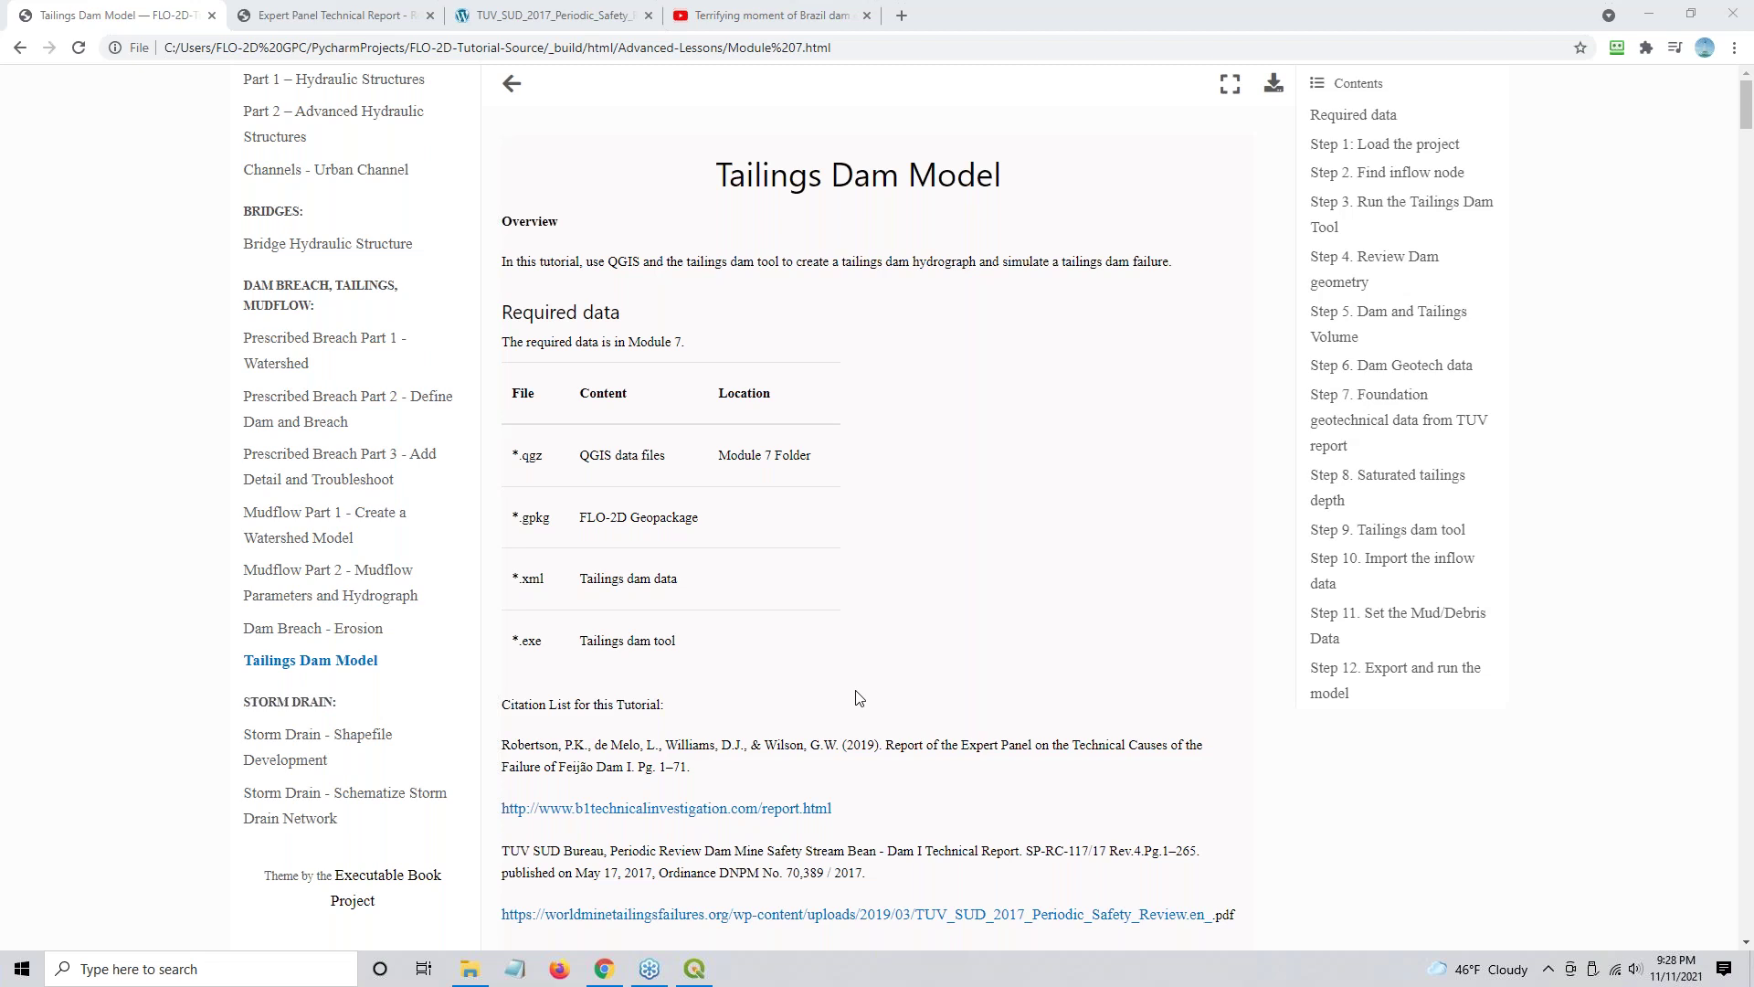
- Read the Tailings Dam Model tutorial's required data, citation links and the Step 1 instructions for loading the project
scroll(902, 667, "down", 1)
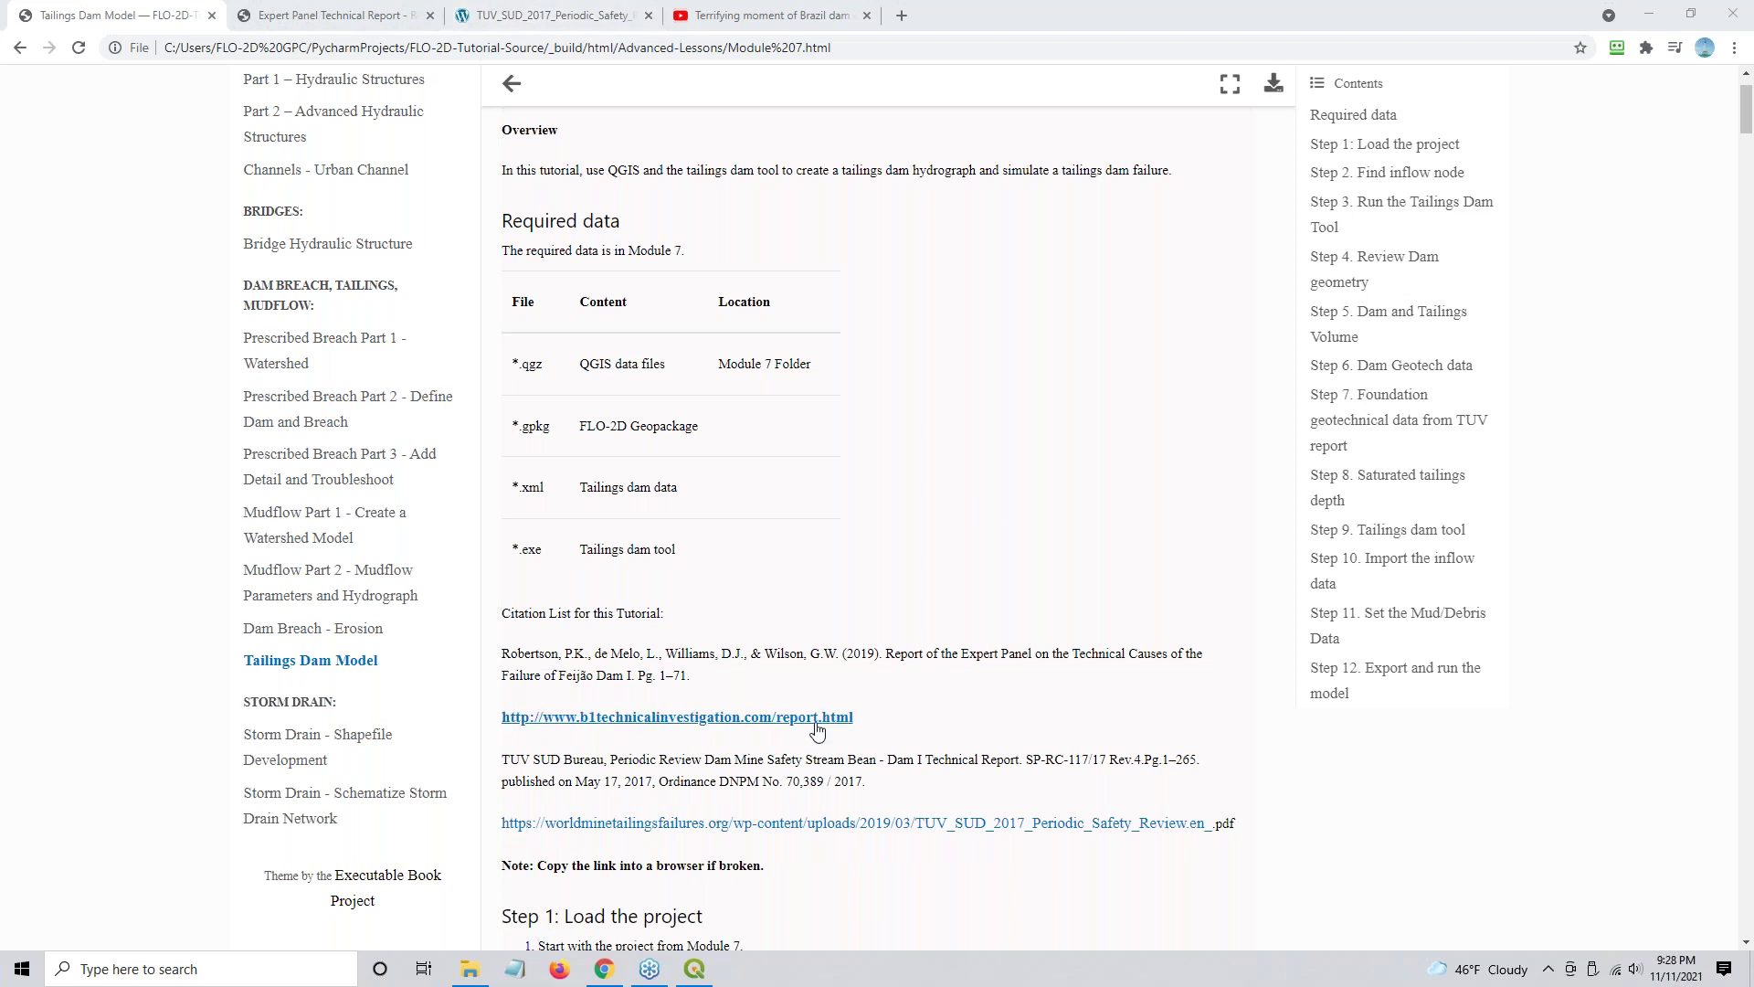
scroll(946, 719, "down", 1)
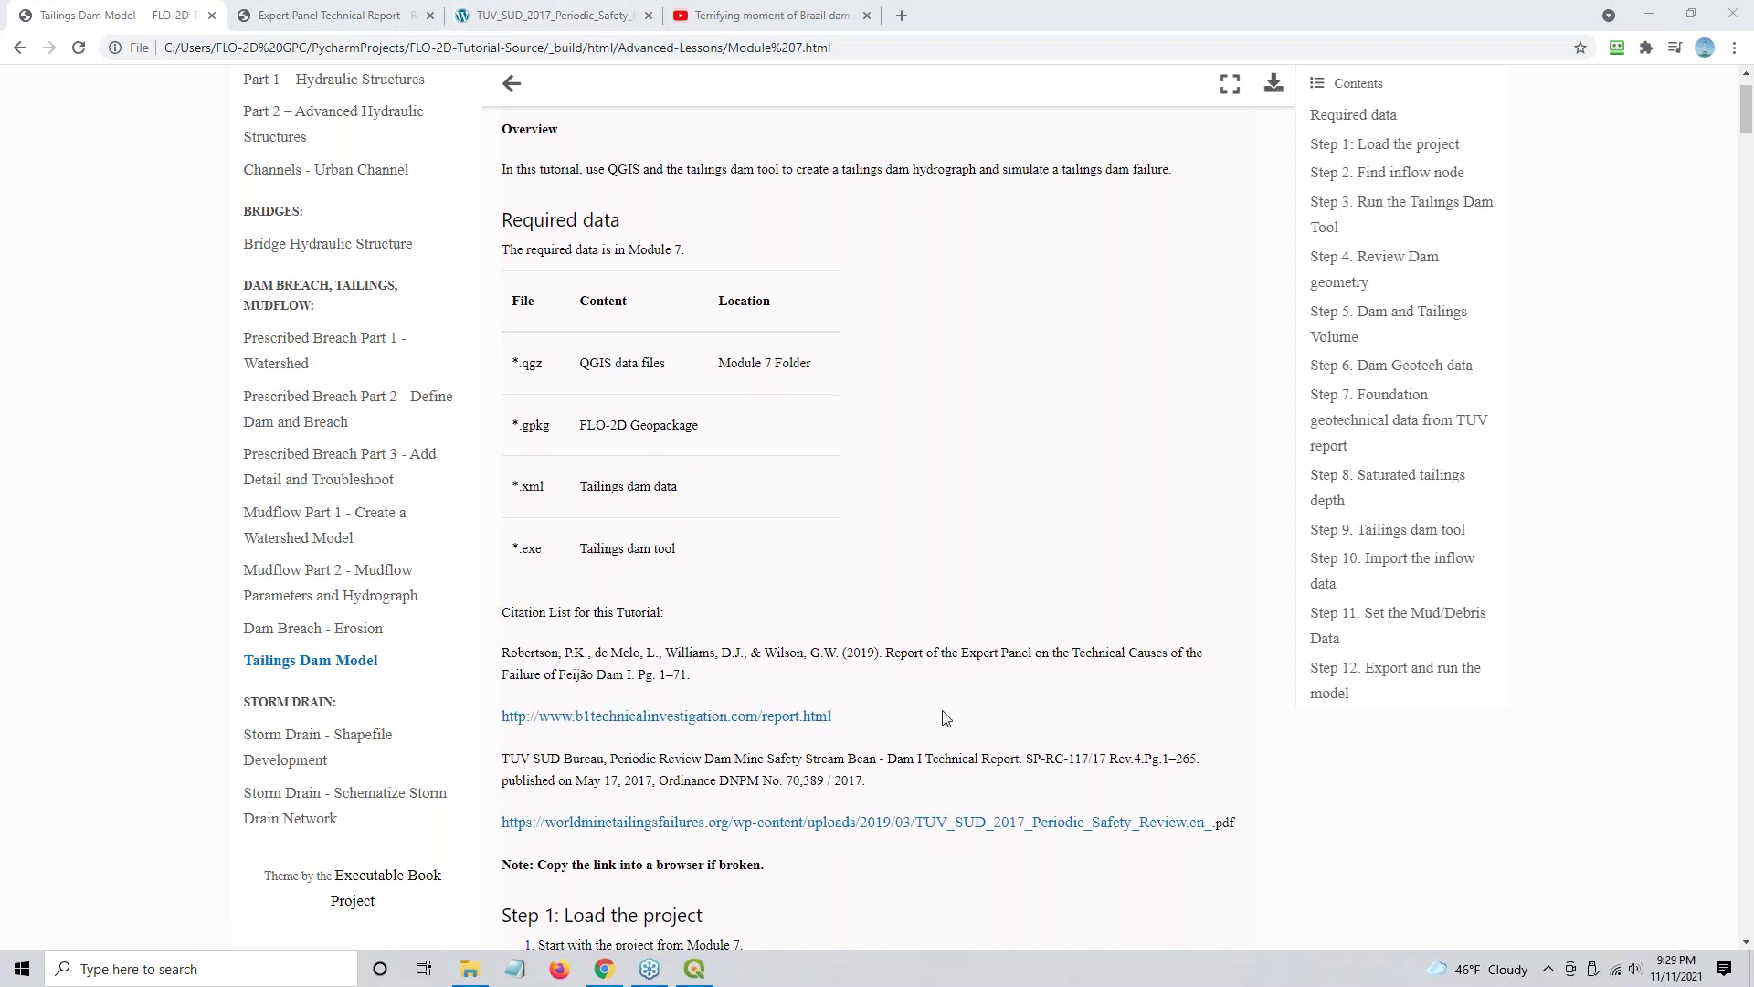
left_click_drag(1254, 737, 498, 738)
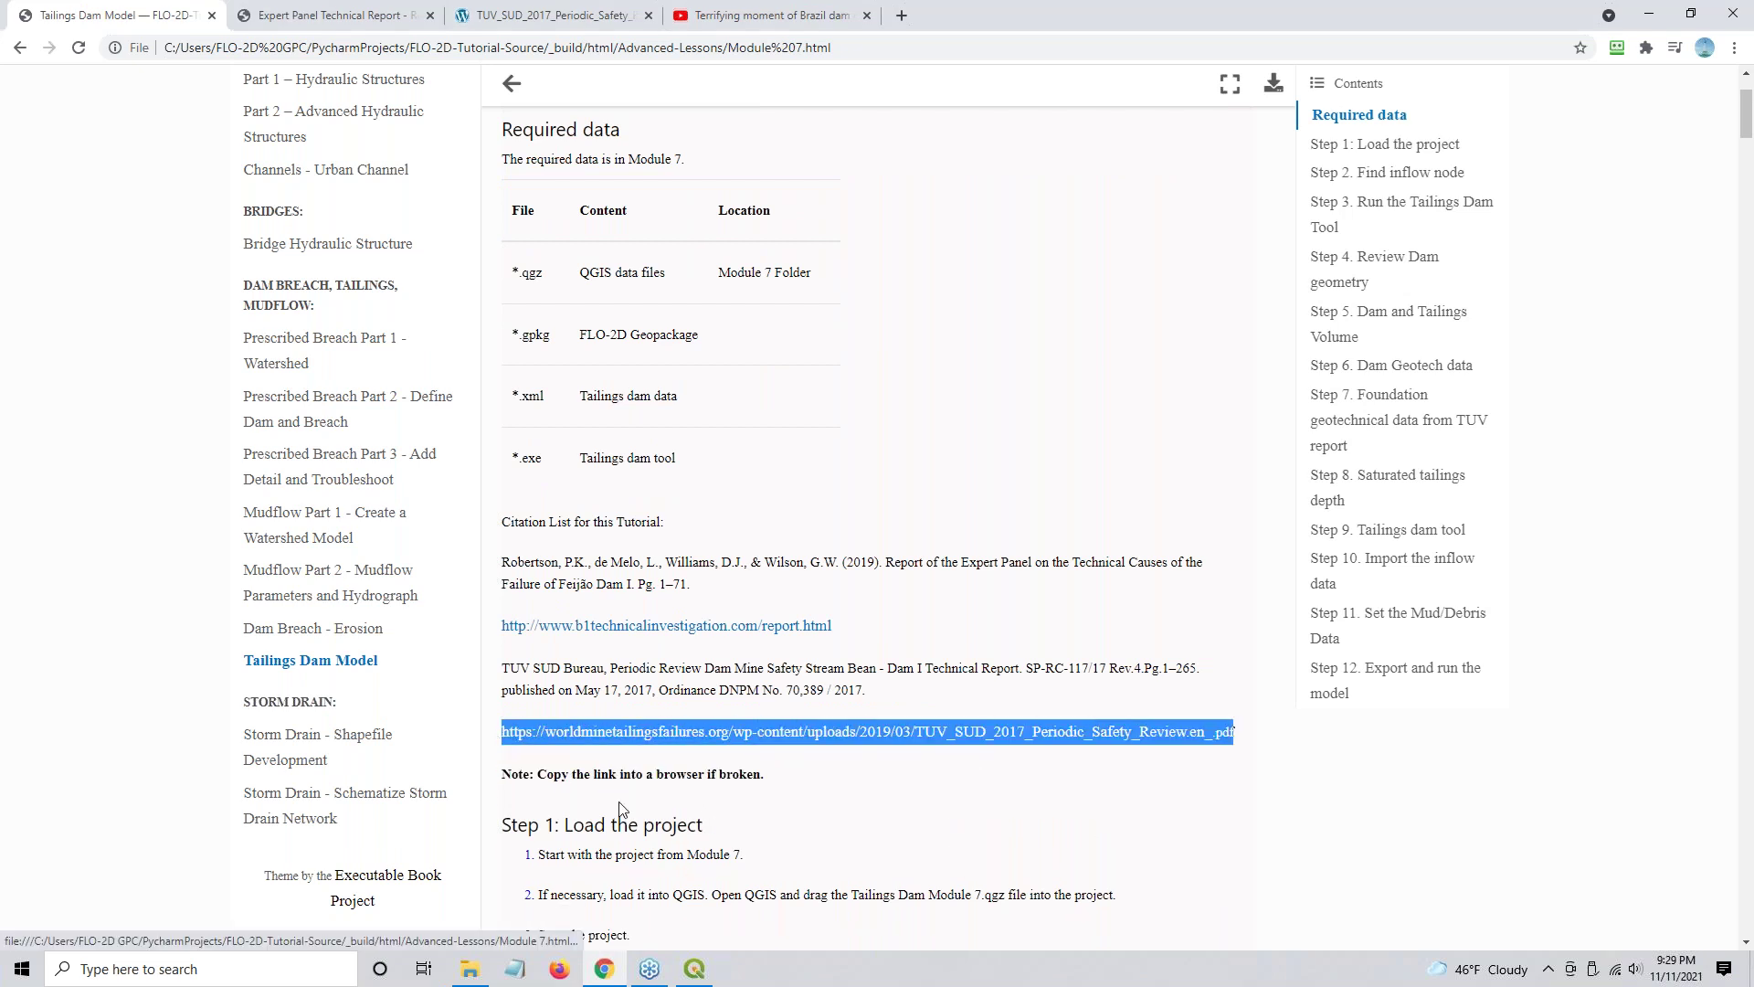
left_click(1228, 751)
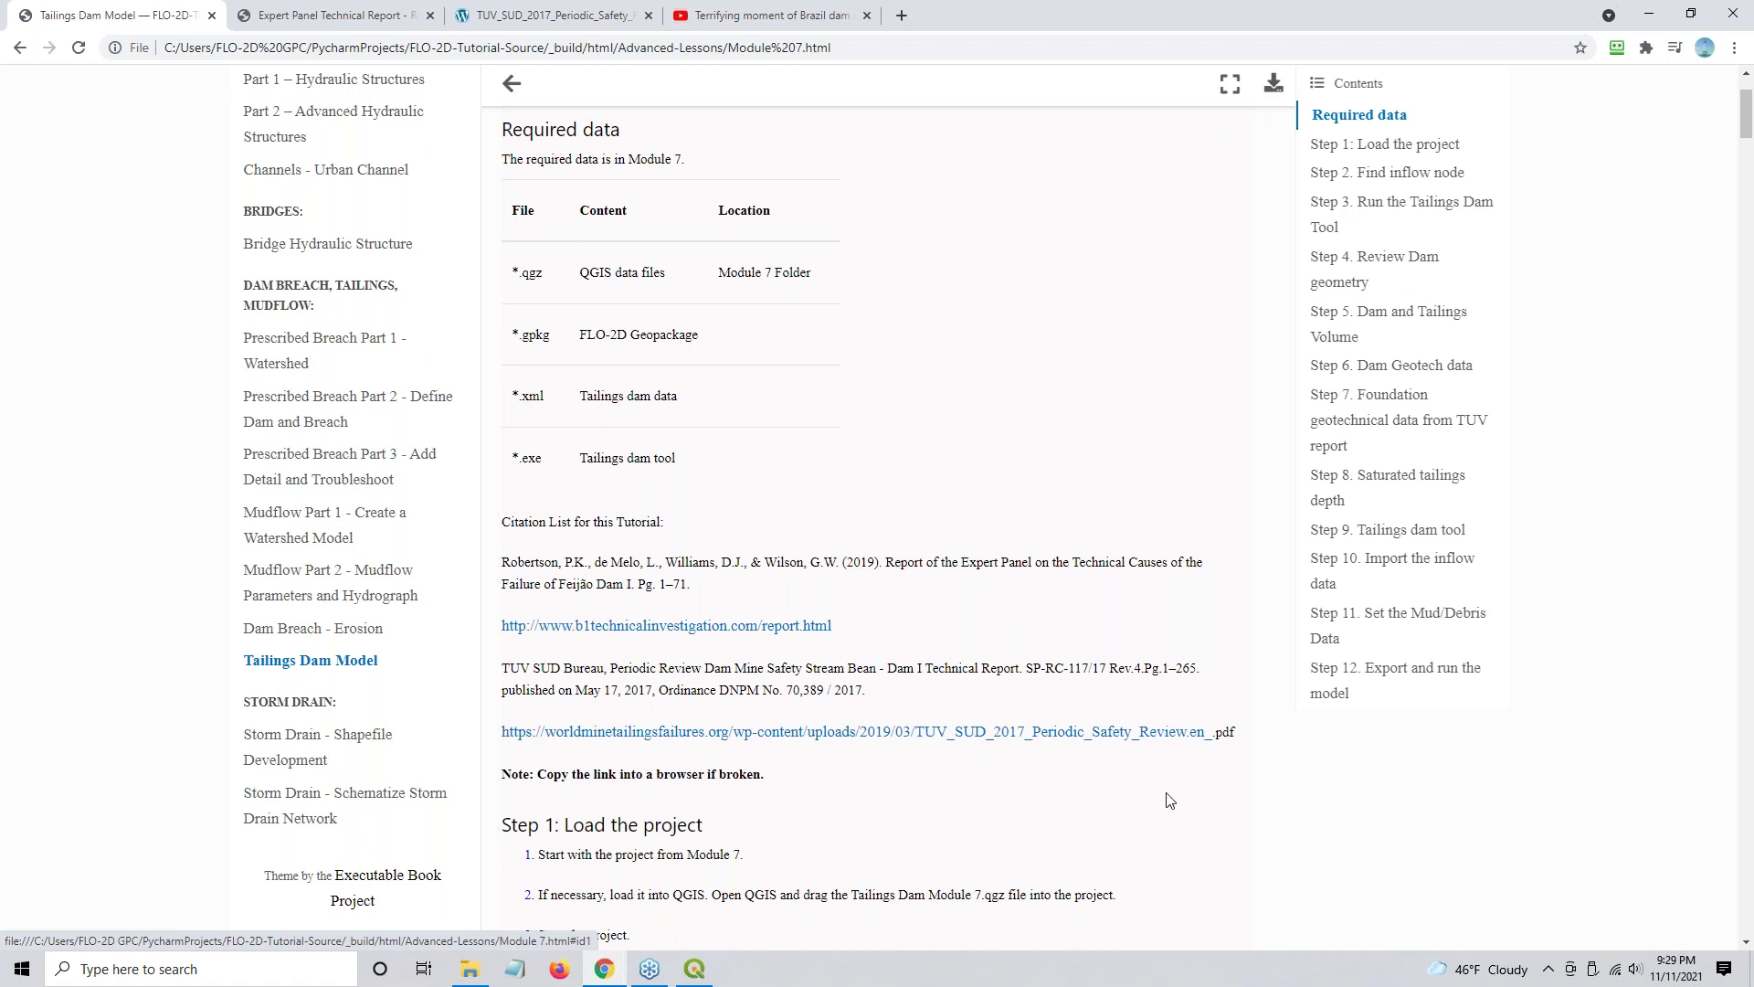
scroll(1170, 801, "down", 1)
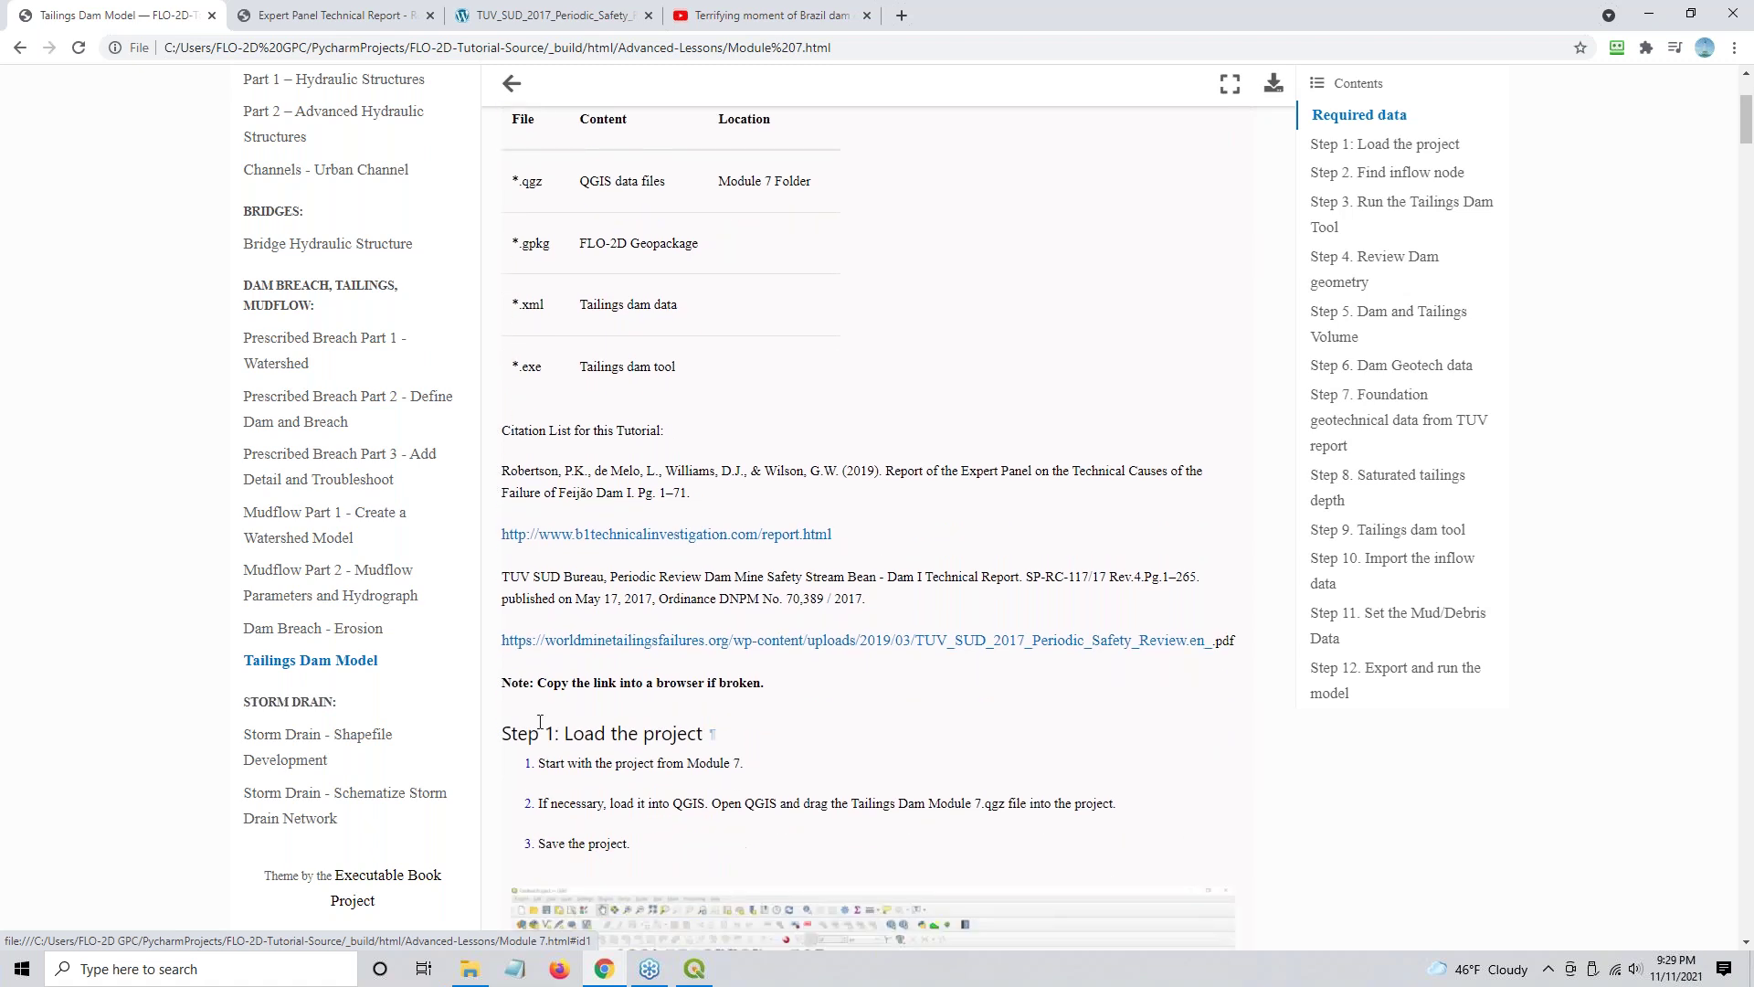
scroll(568, 742, "down", 6)
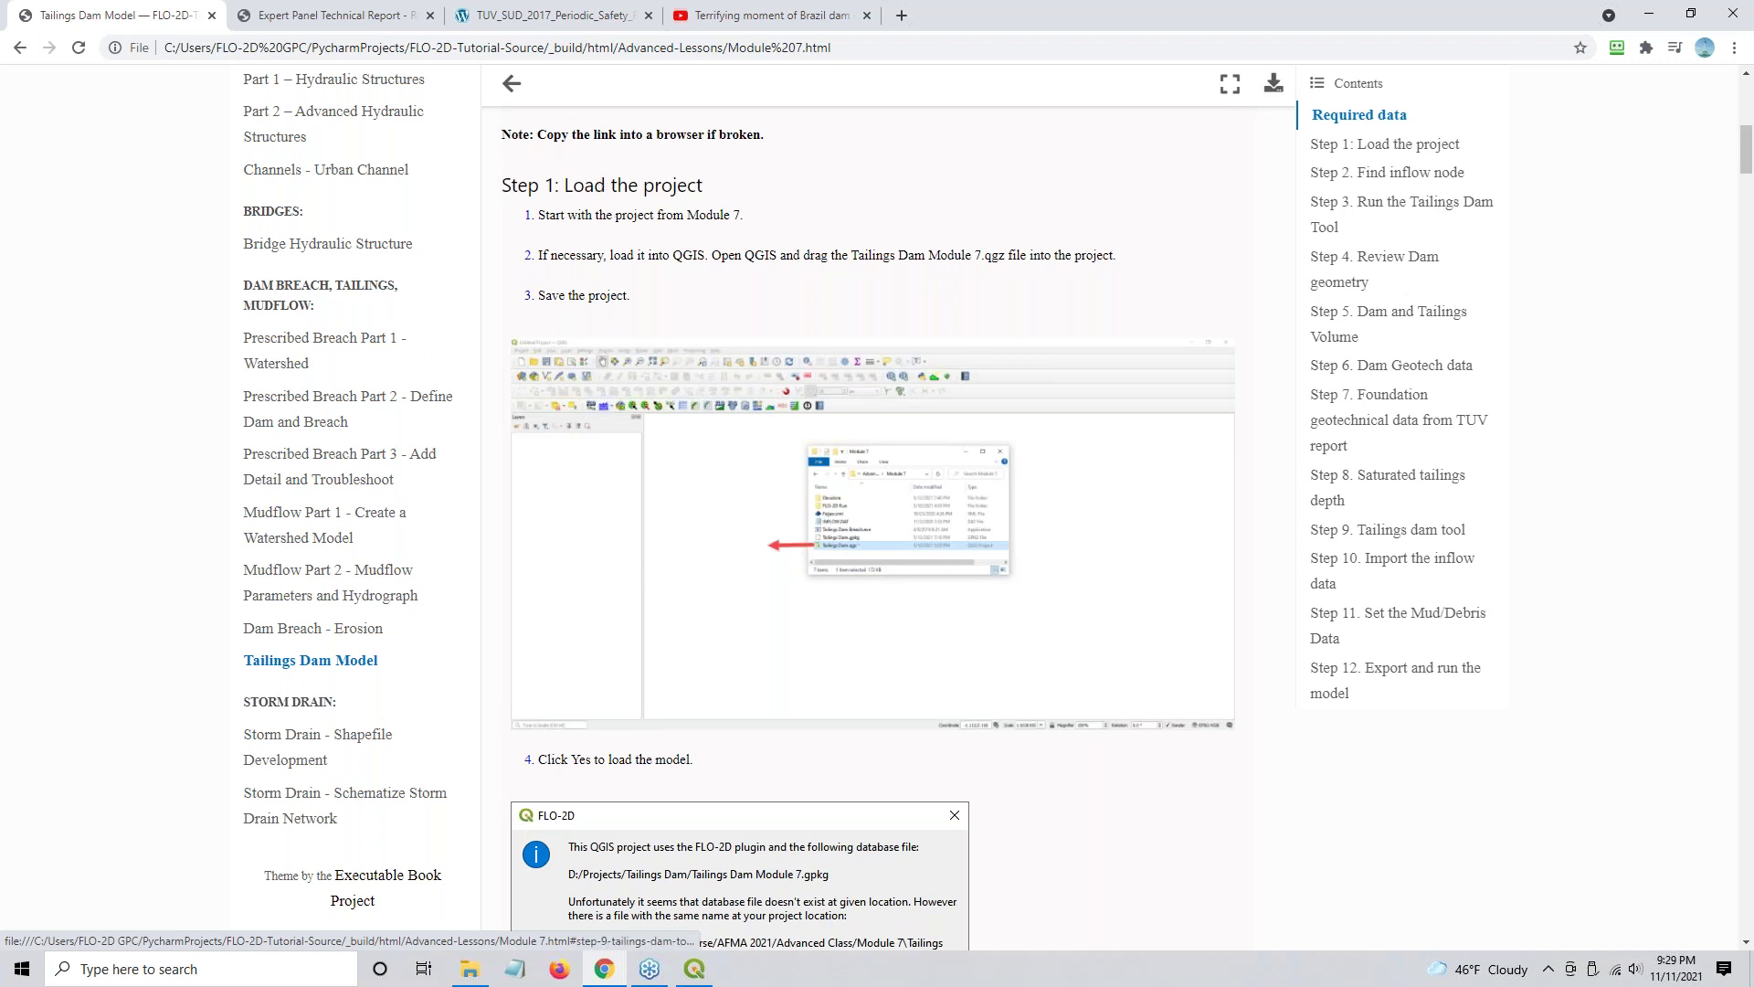
- Bring up the Module 7 folder and select the project files Tailings Dam Module 7.qgz and Tailings Dam Module 7.gpkg
left_click_drag(1750, 248, 914, 157)
left_click(802, 465)
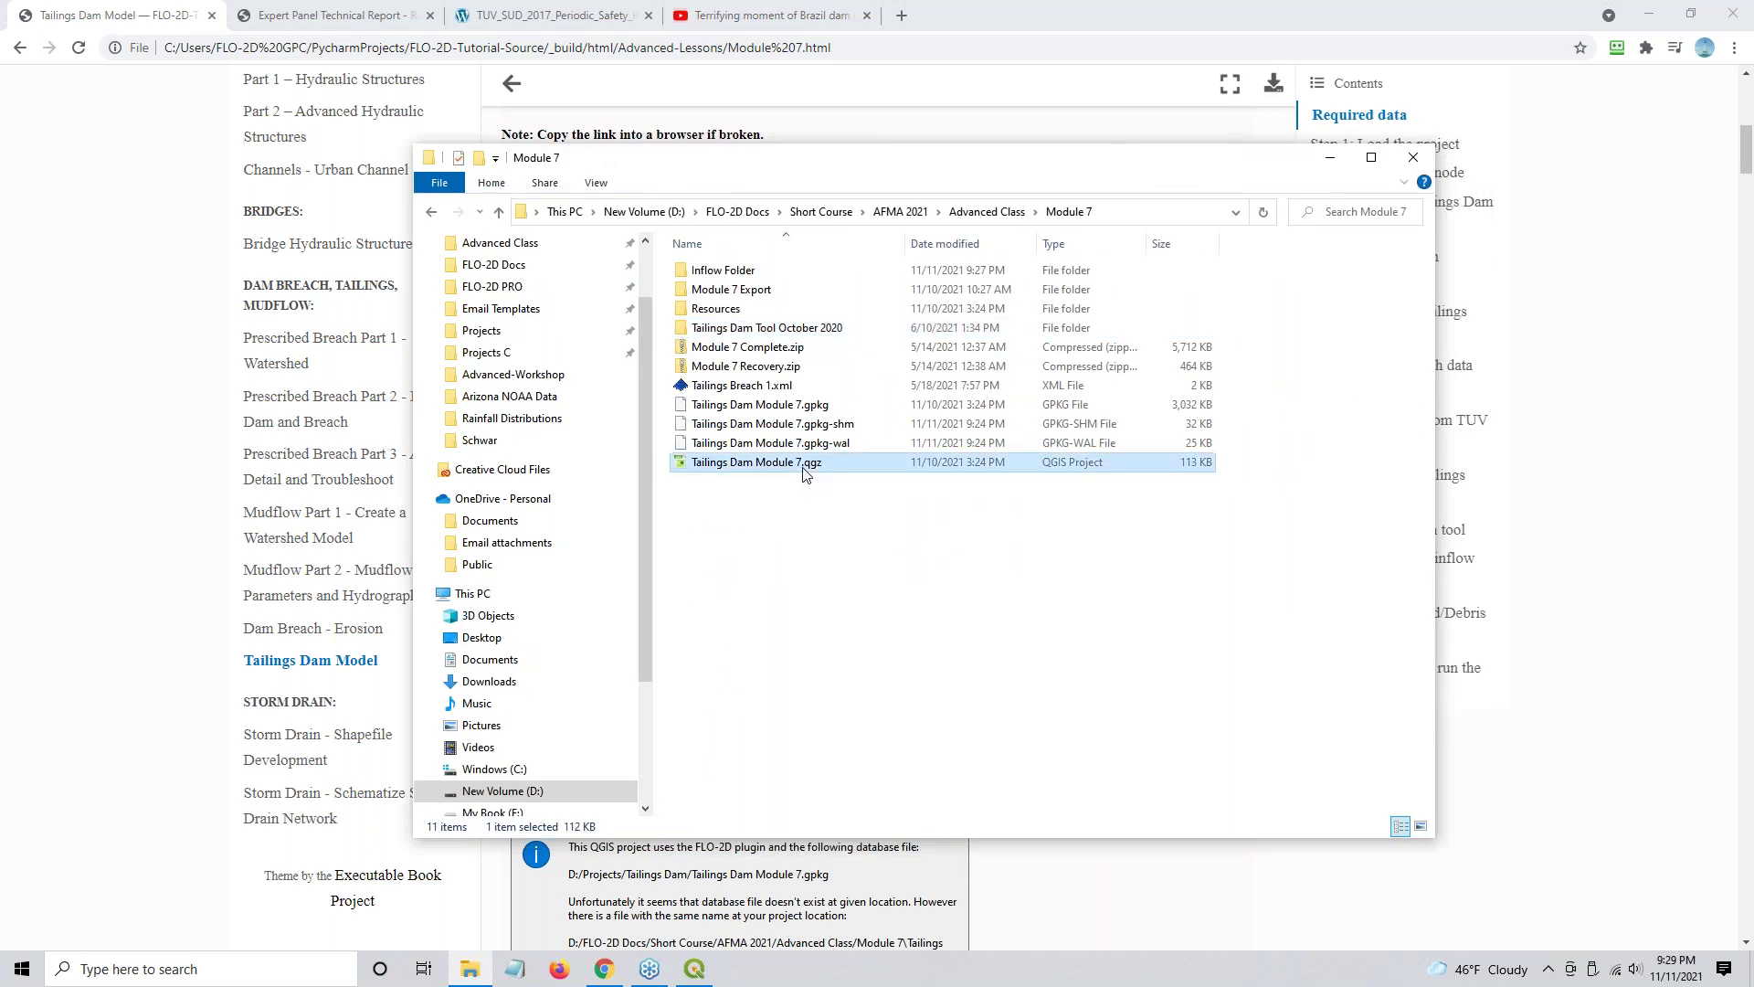
left_click(791, 411, "ctrl")
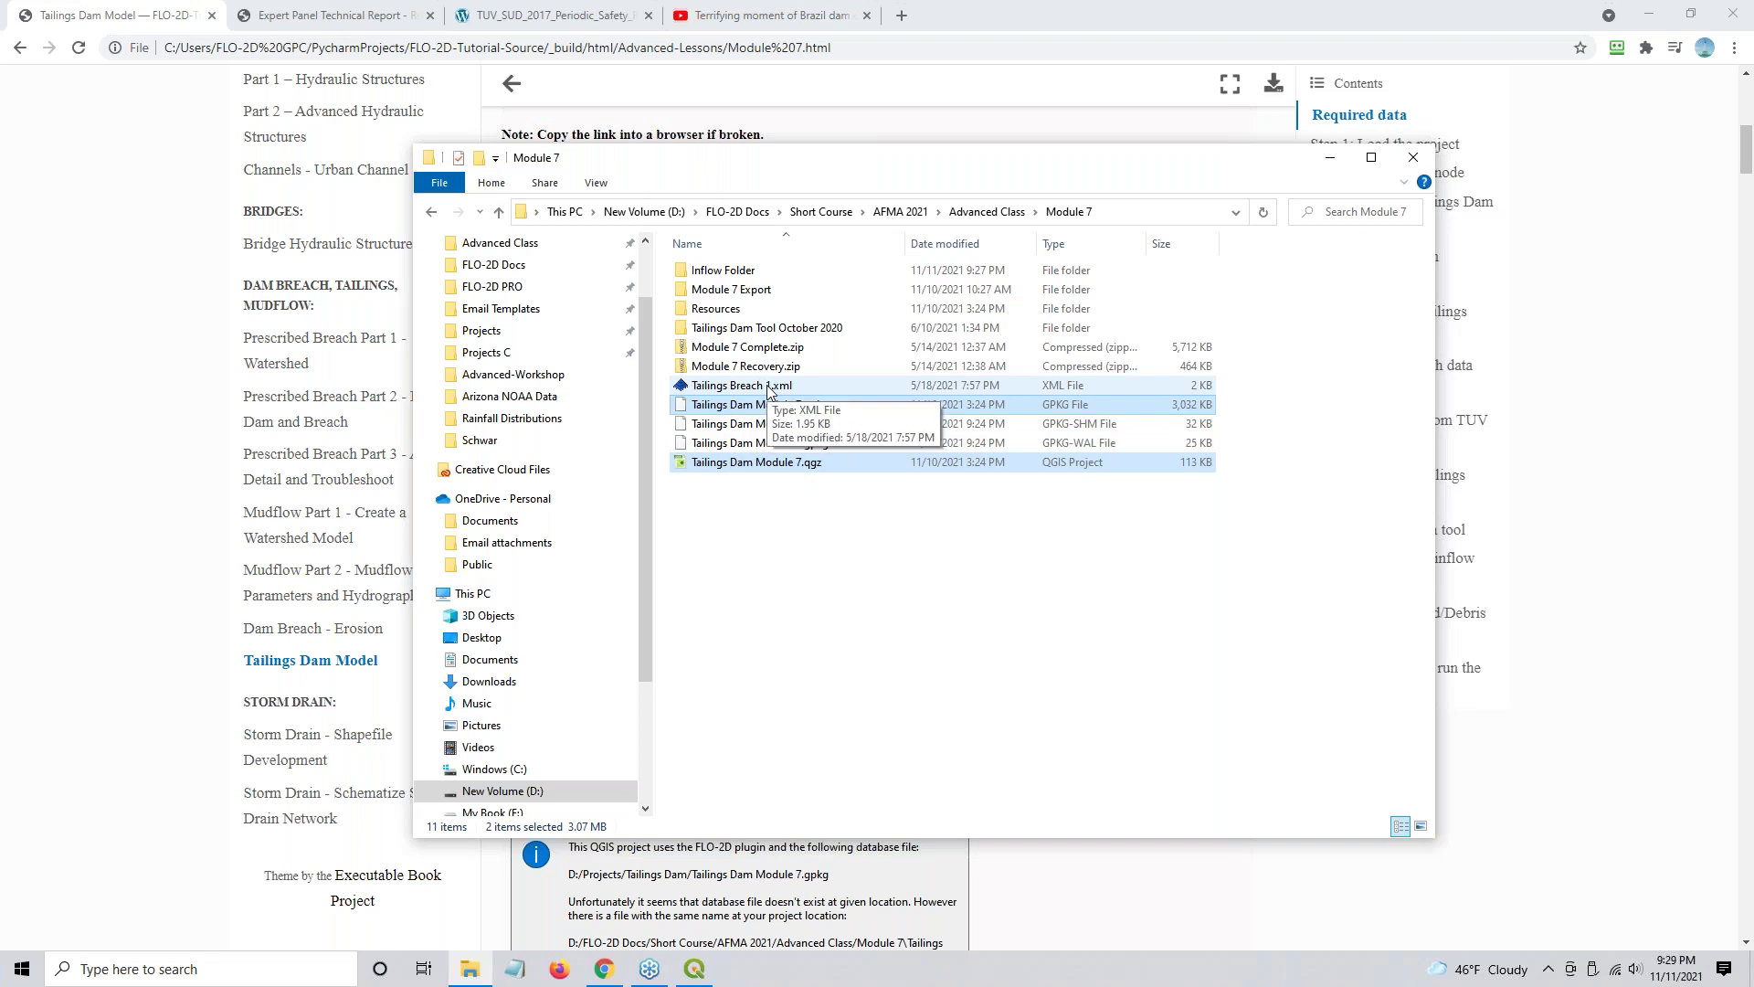
- Examine the contents of the Tailings Dam Tool October 2020 and Resources folders, returning to the Module 7 folder
double_click(786, 328)
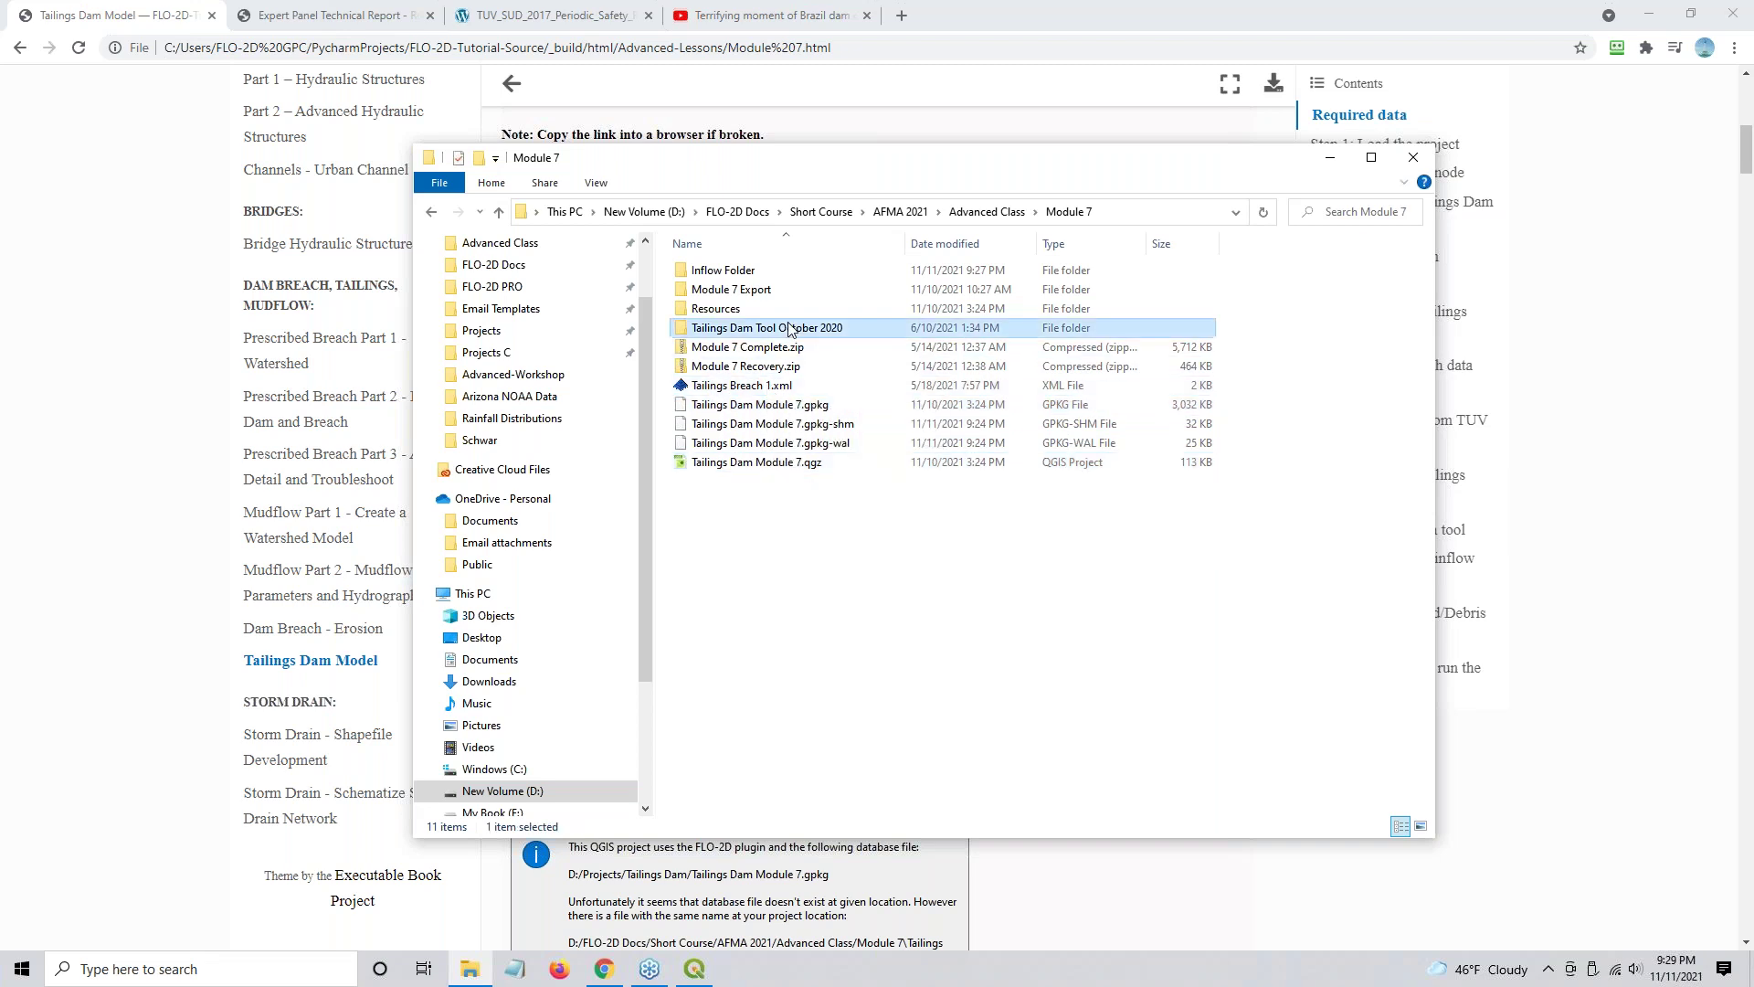
left_click(781, 315)
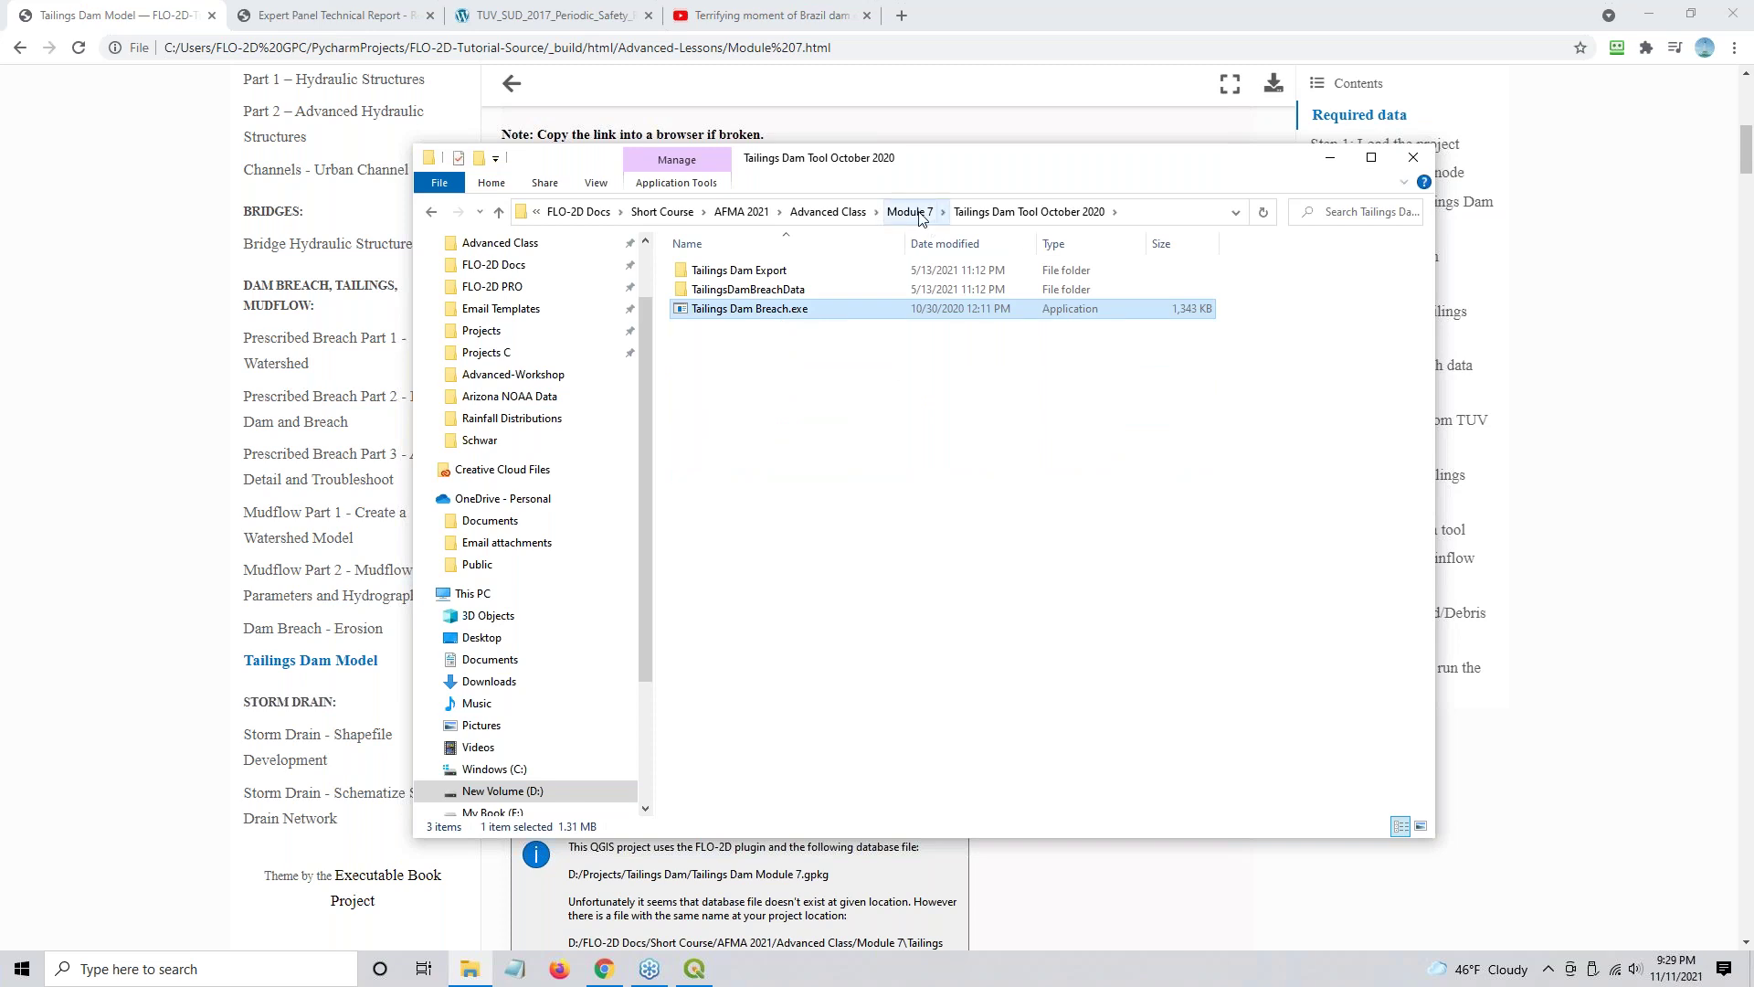
left_click(714, 273)
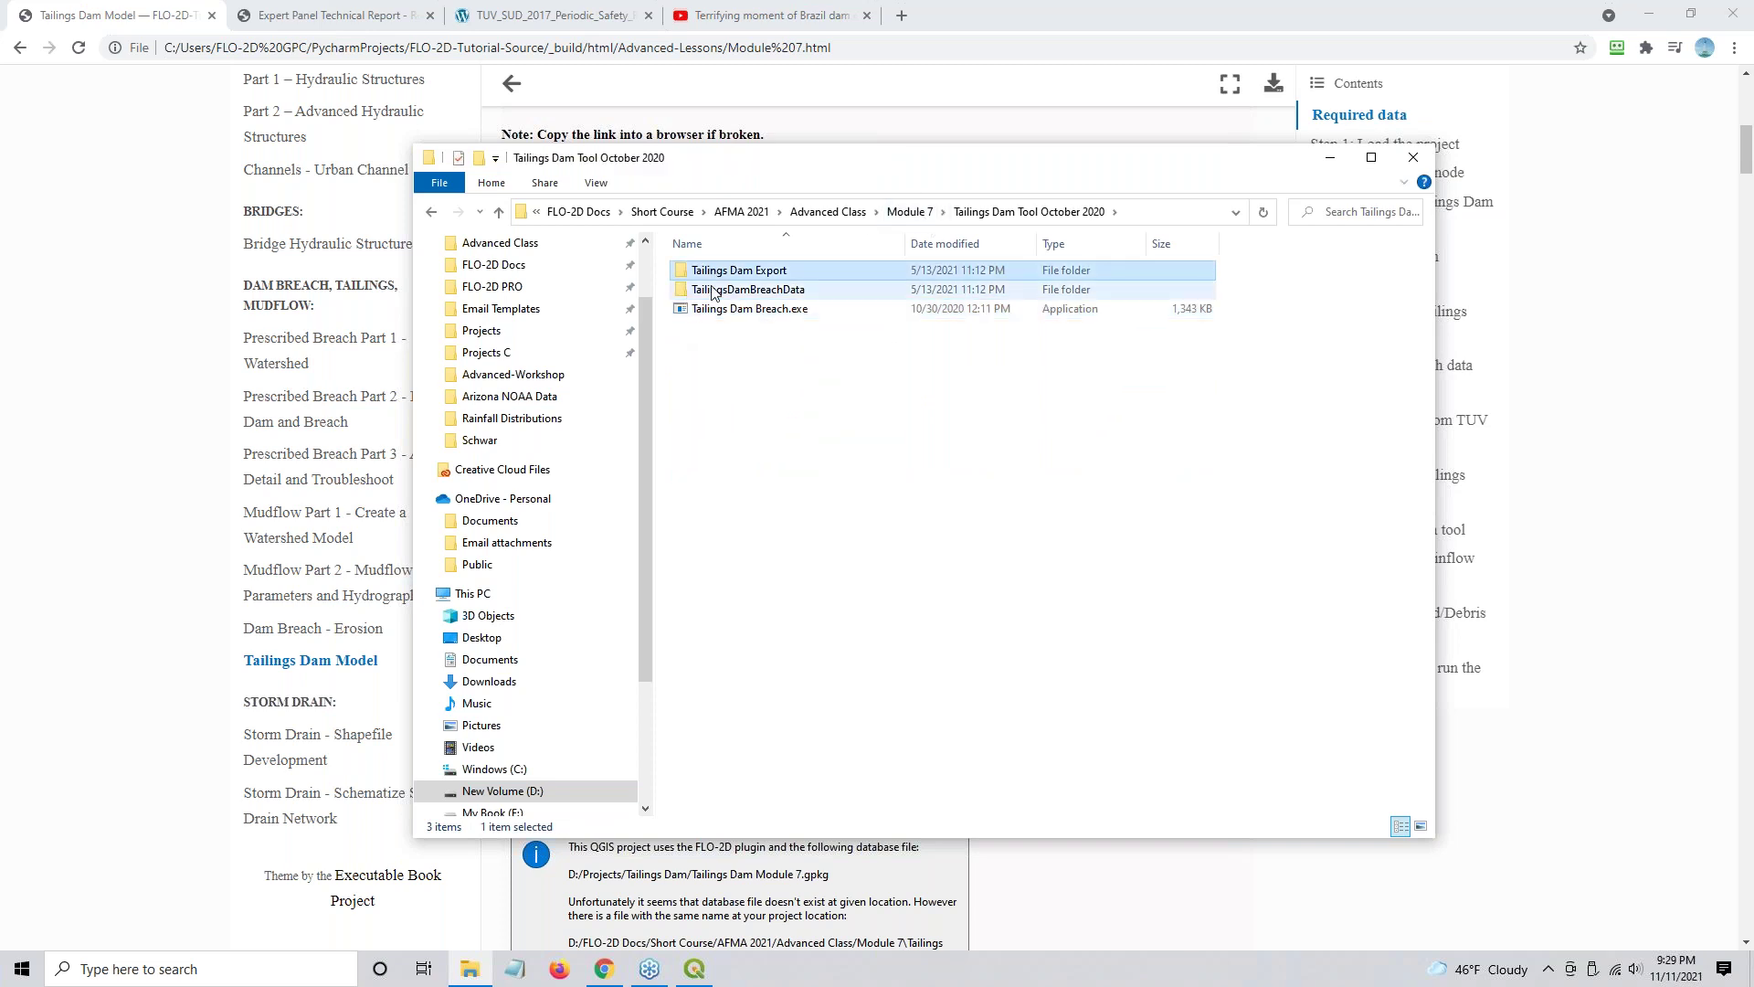
left_click(911, 212)
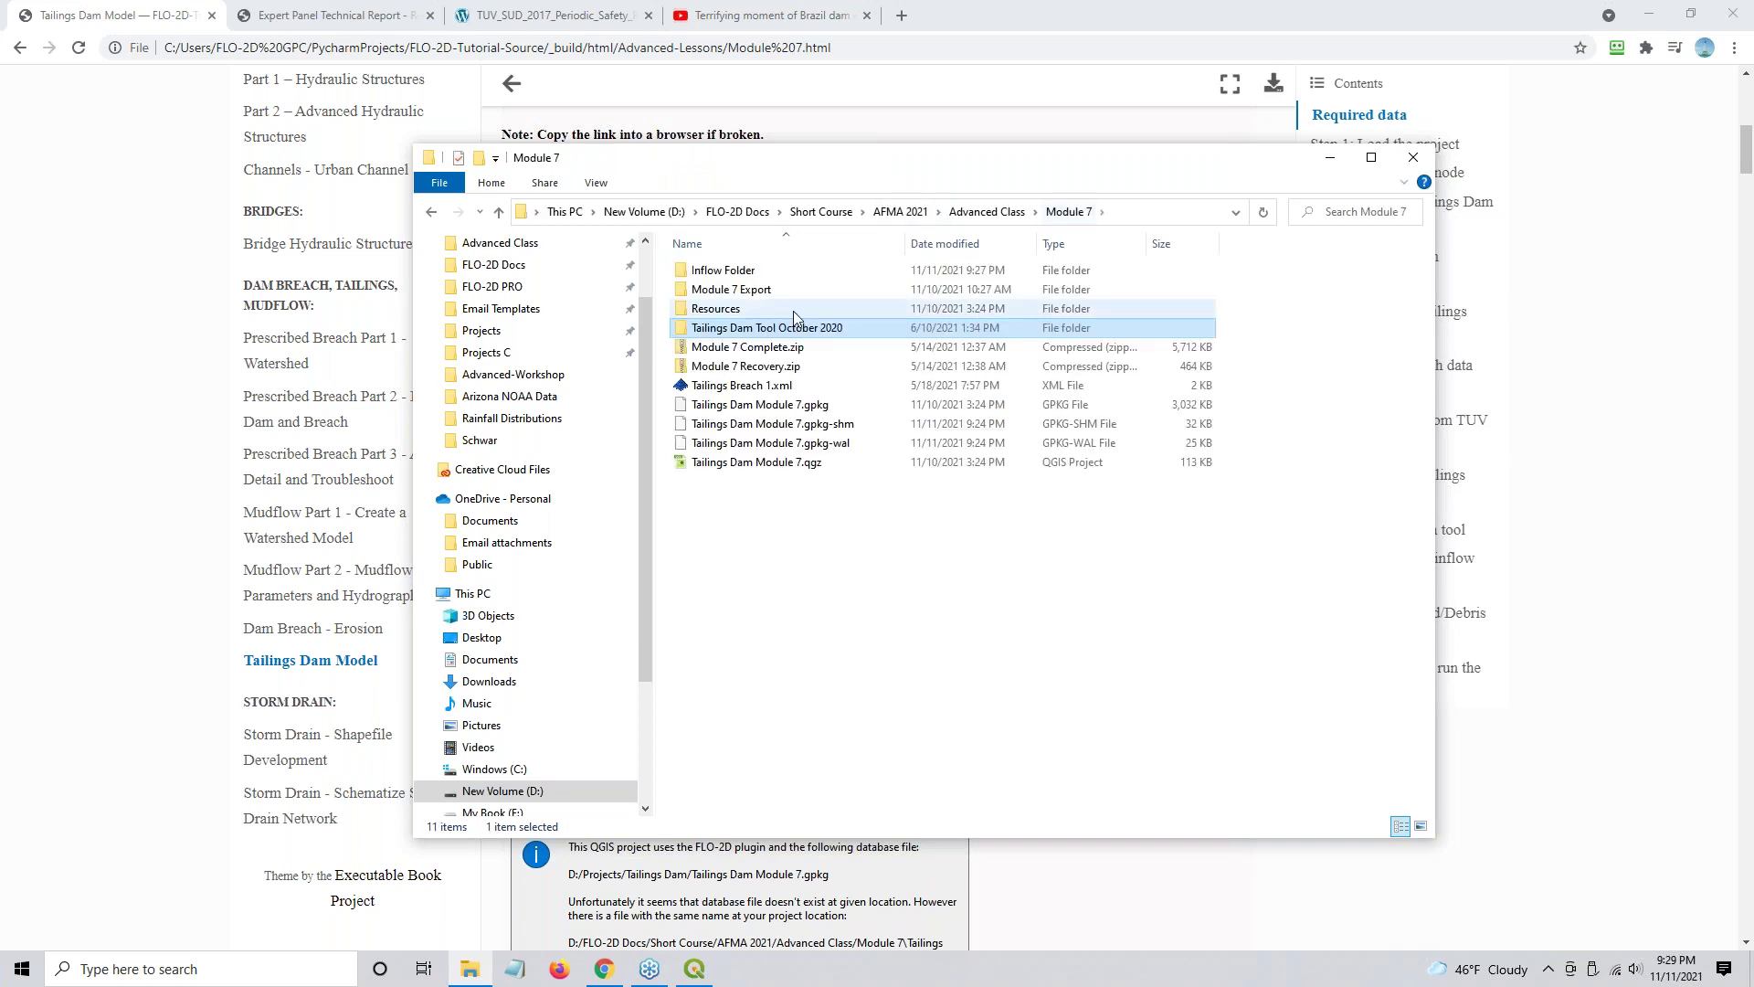
double_click(742, 310)
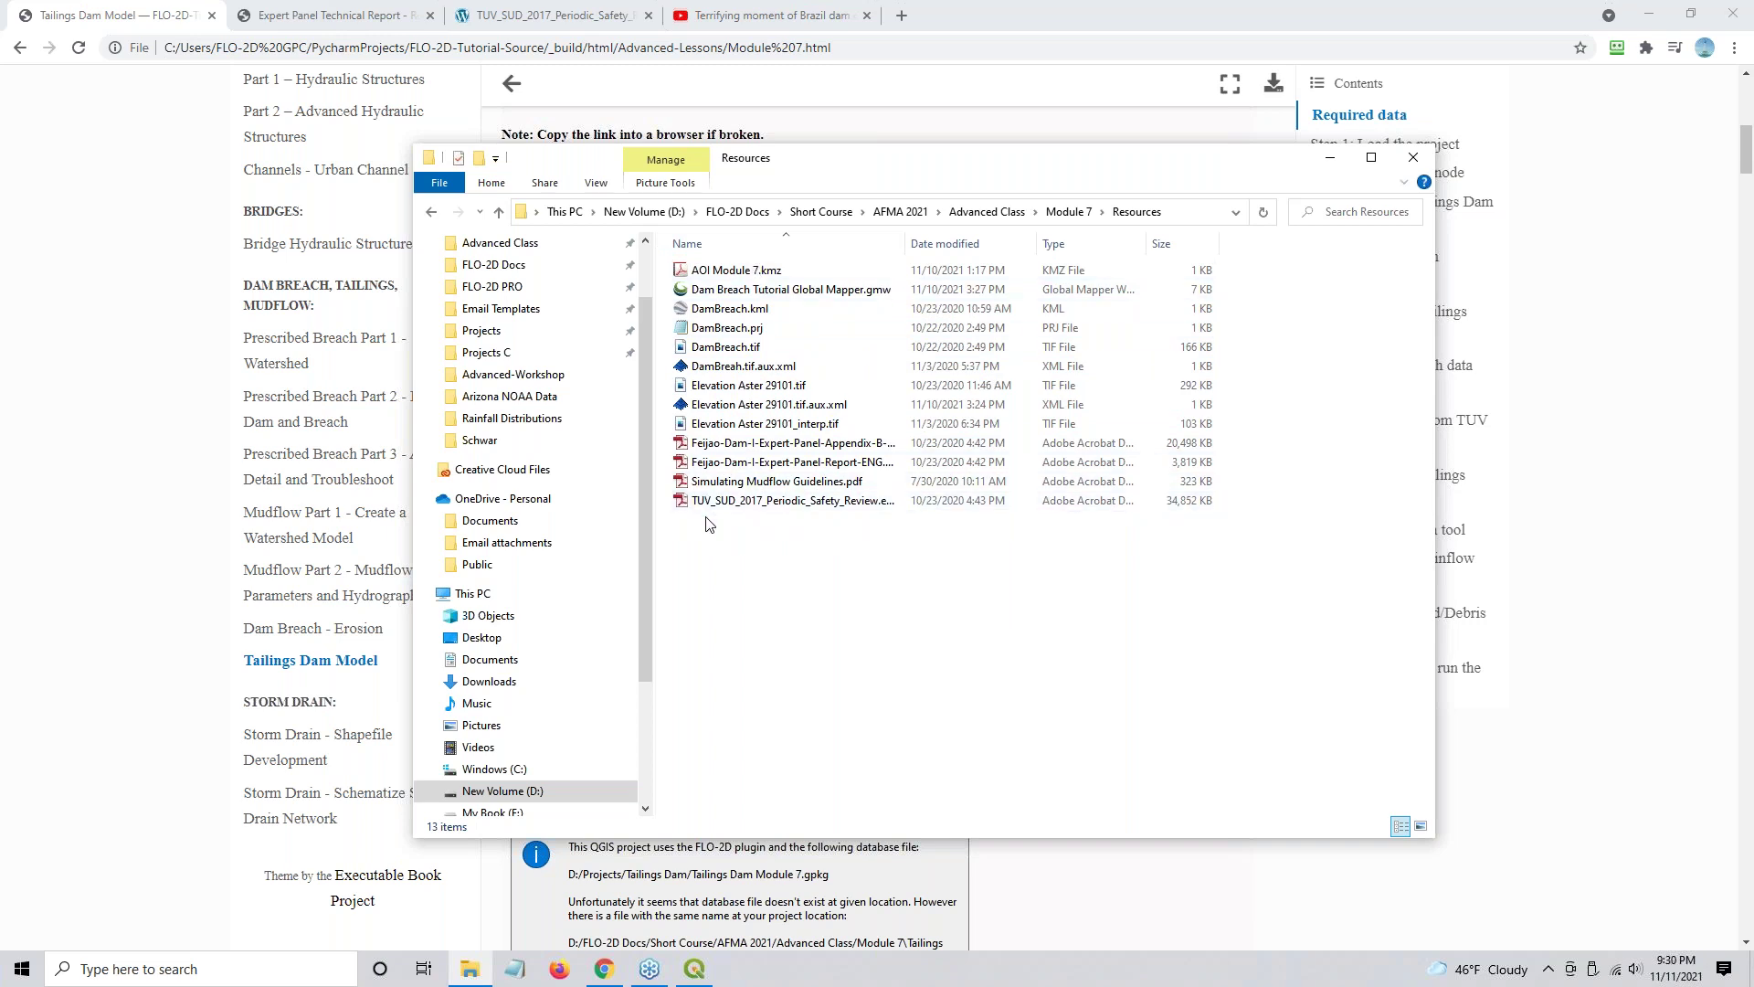
left_click(1066, 213)
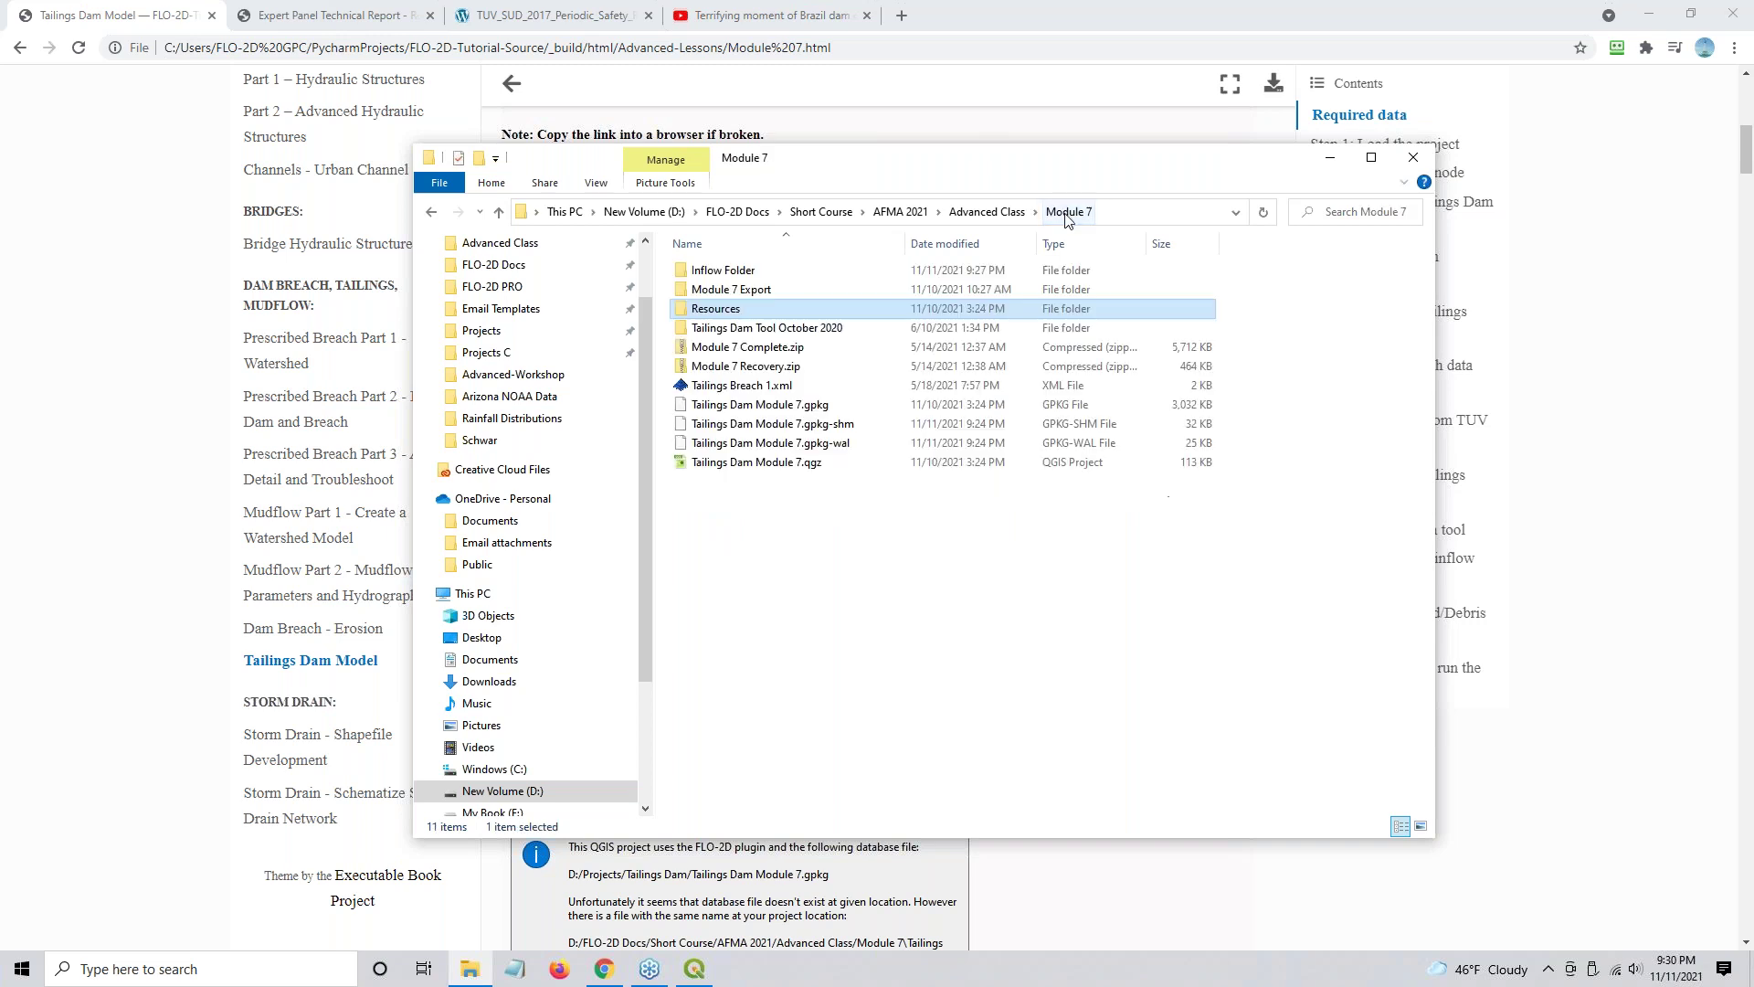
- Delete all files from ERROR.CHK through MESSAGES.TXT in the Module 7 Export folder, keeping FLOPRO.exe and the DLL files
left_click(738, 292)
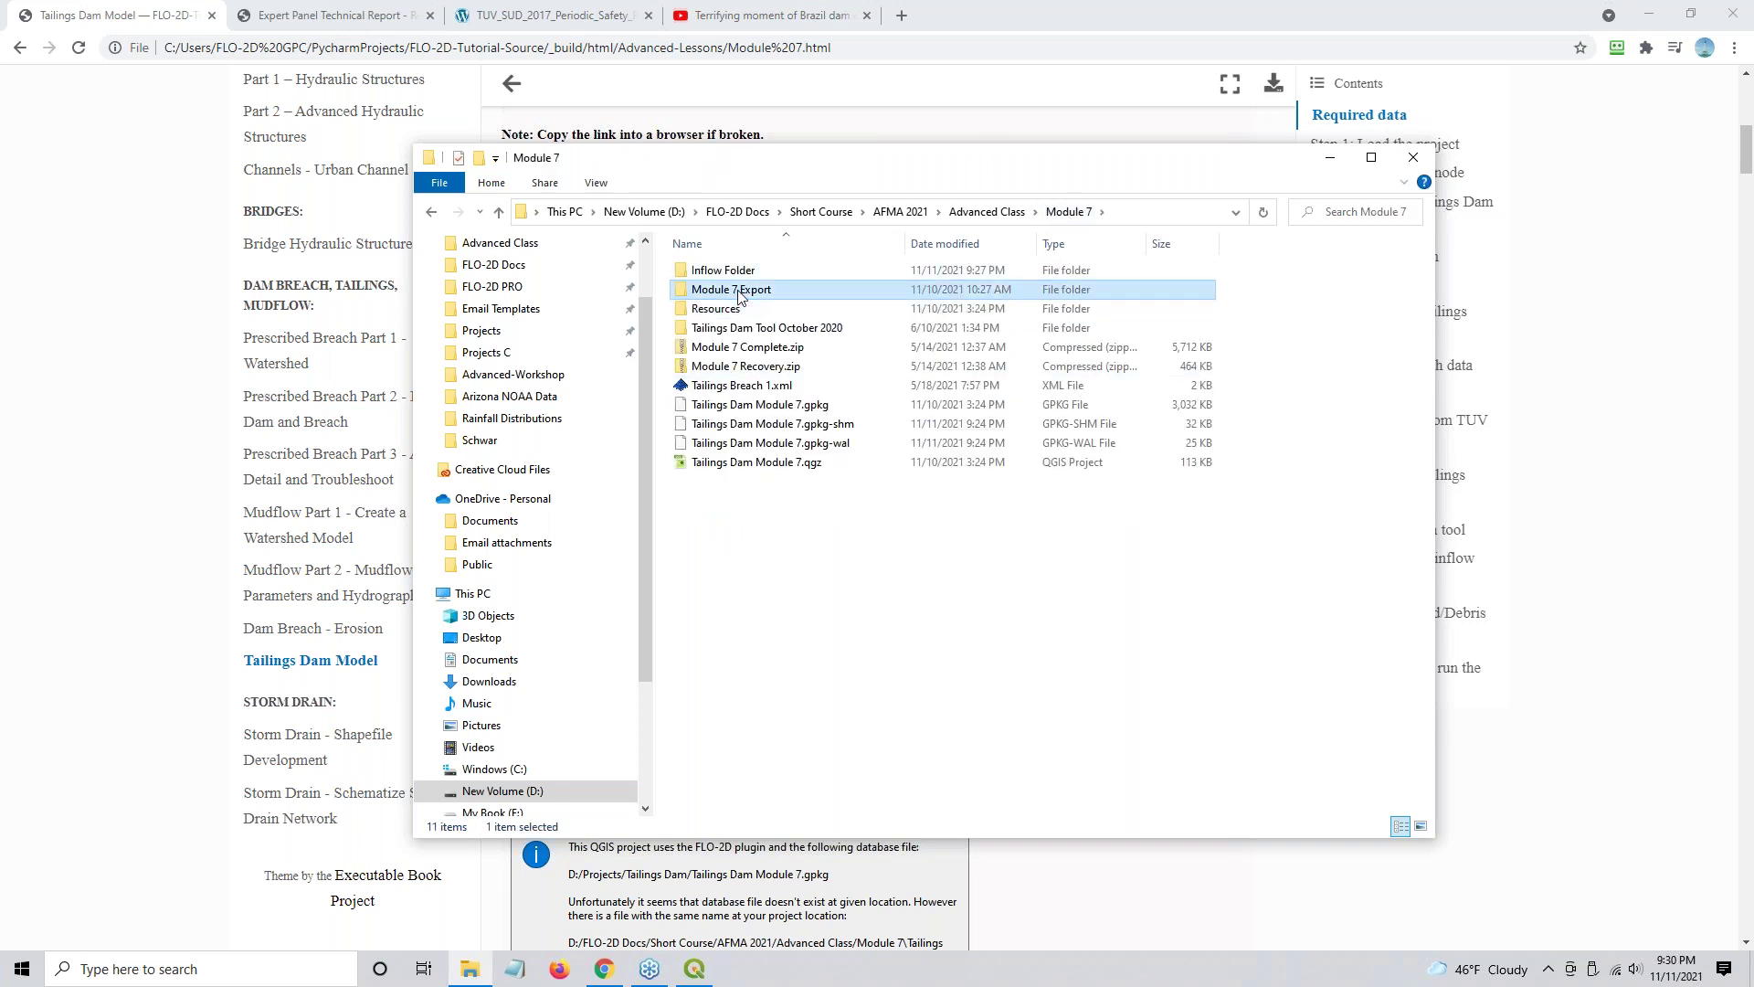
double_click(739, 291)
left_click(739, 502)
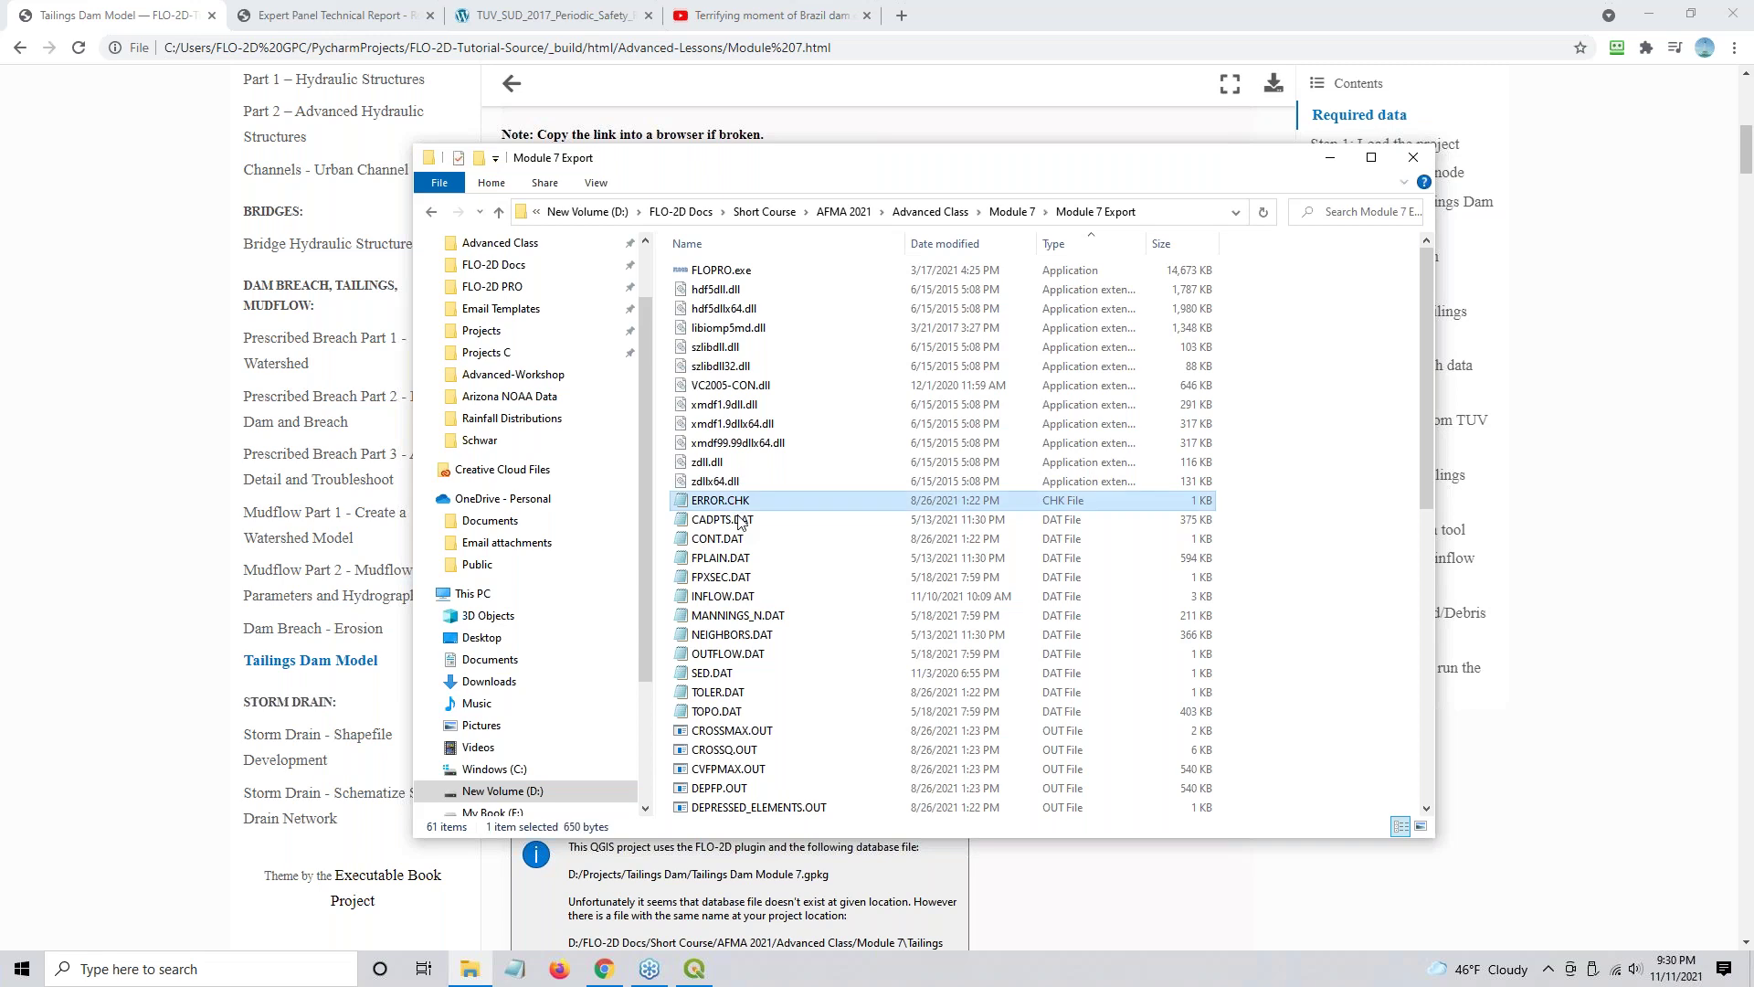
scroll(738, 508, "down", 10)
left_click(752, 807, "shift")
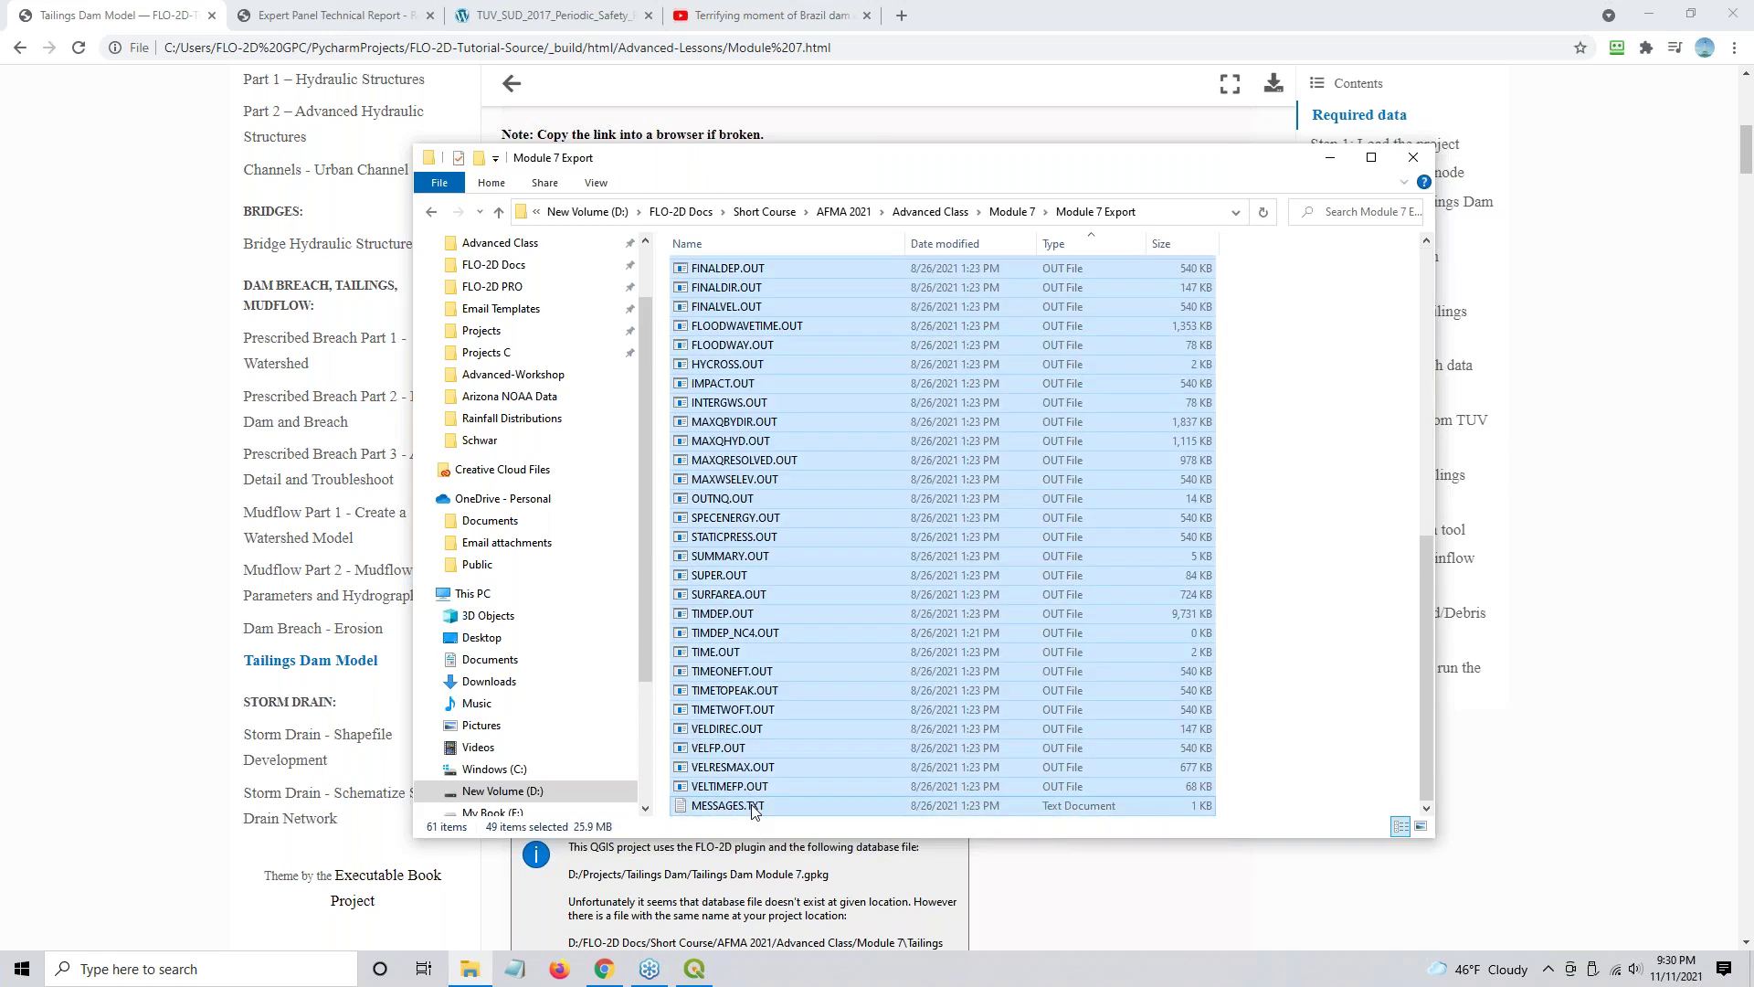
key("Delete")
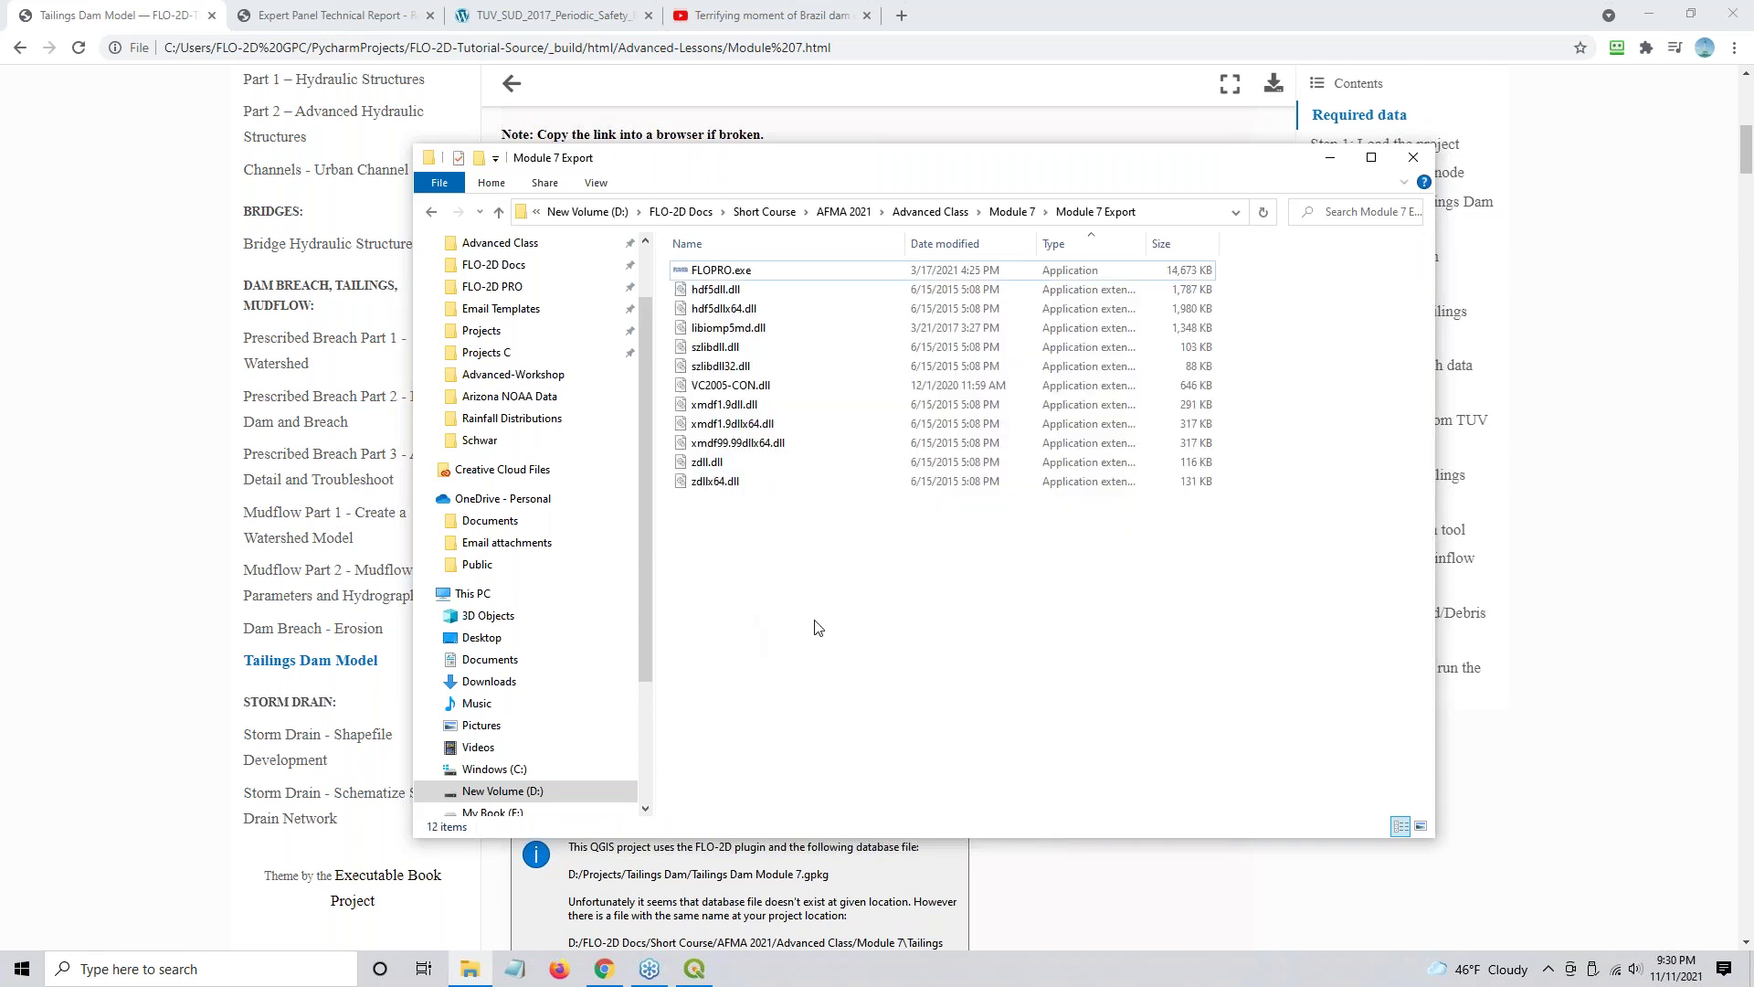
- Go back to the Module 7 folder, select the Inflow Folder, and return to the tutorial page
left_click(931, 213)
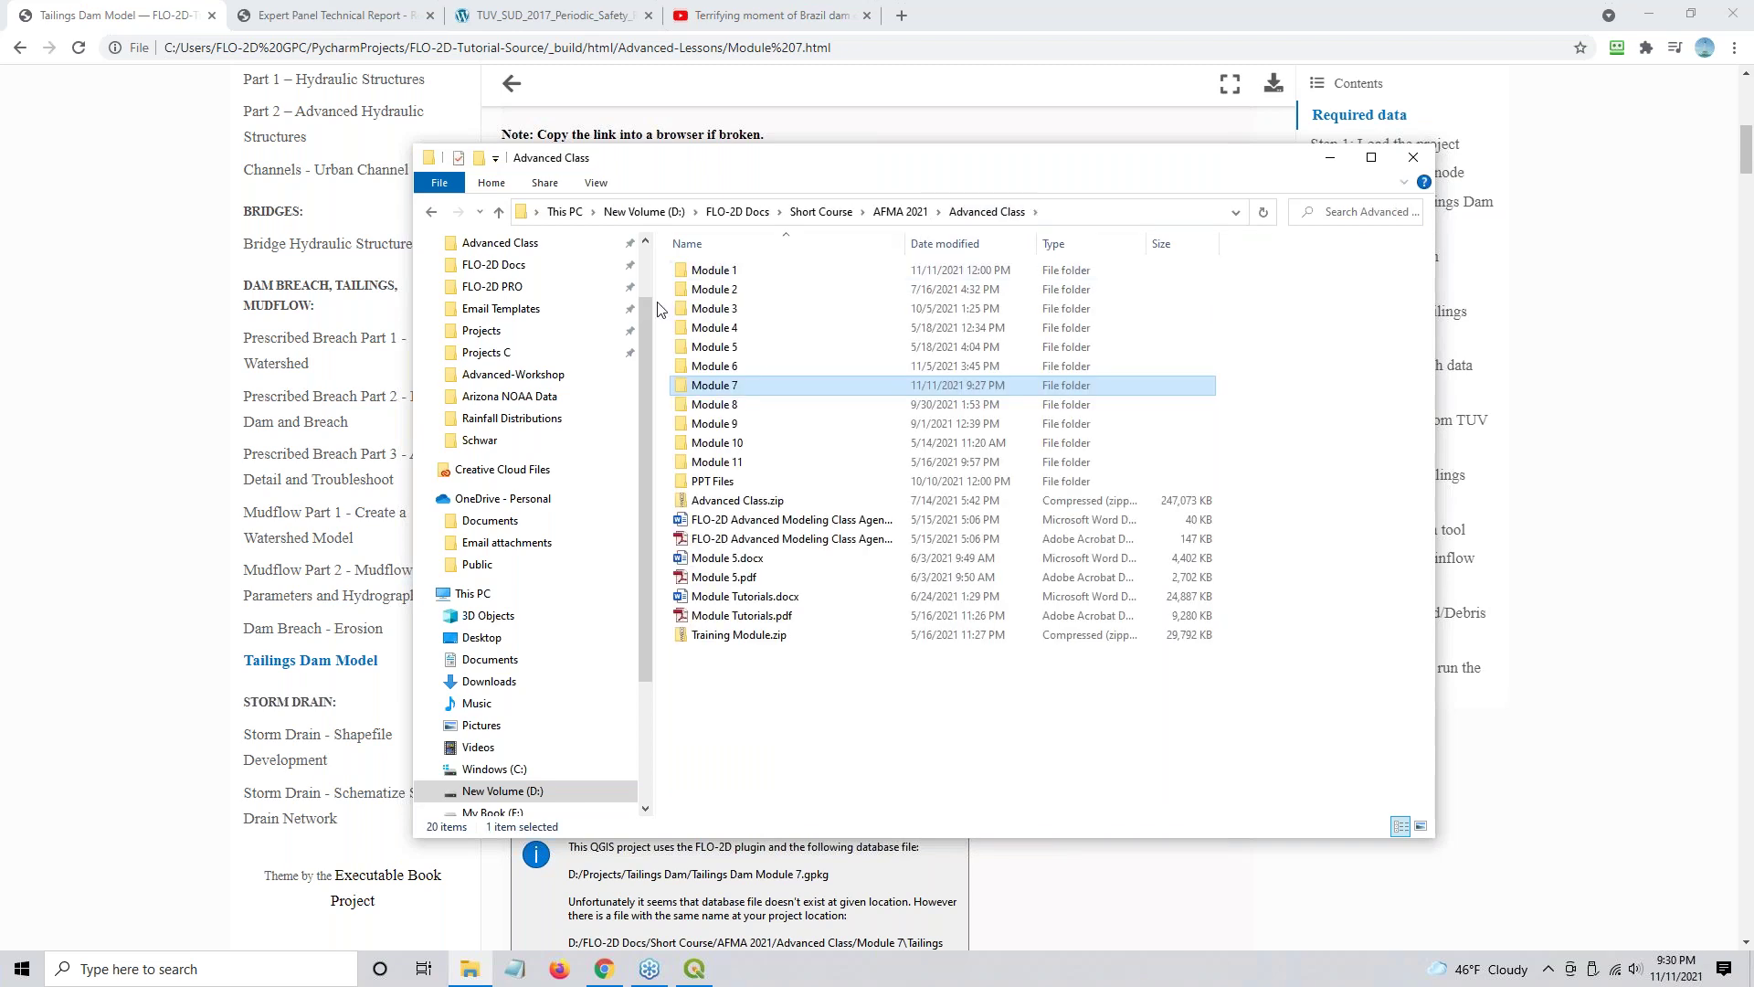
double_click(702, 387)
left_click(715, 270)
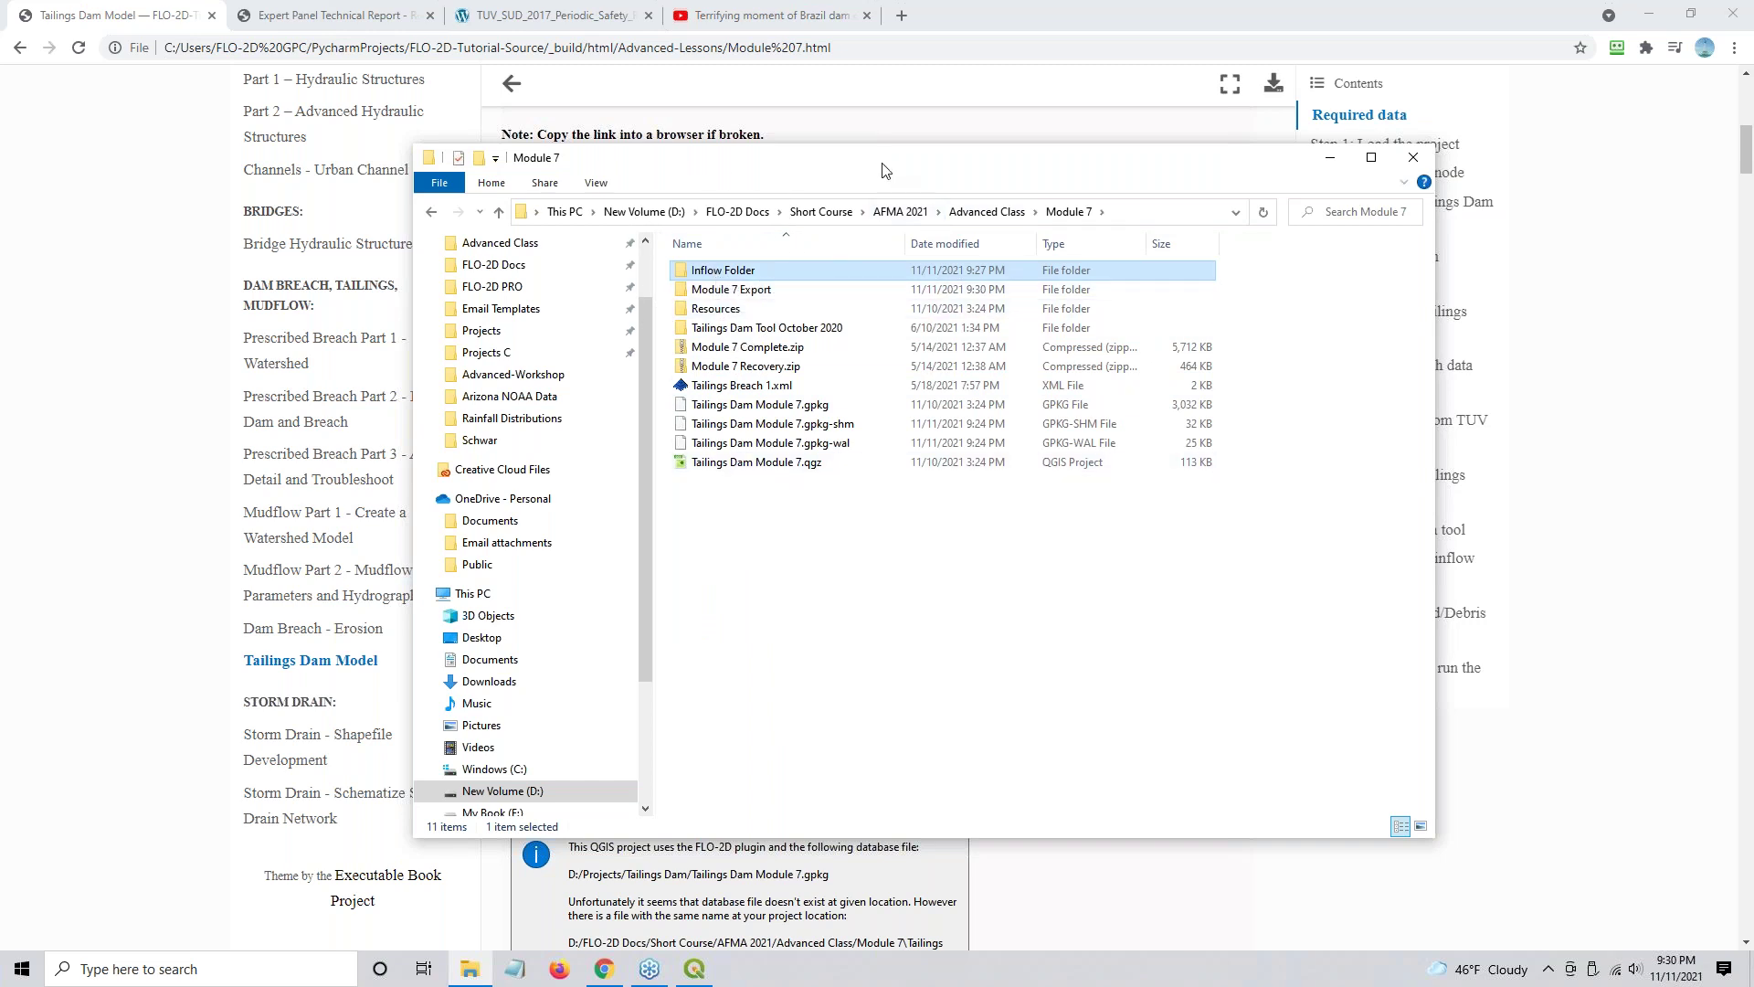
key("alt+Tab")
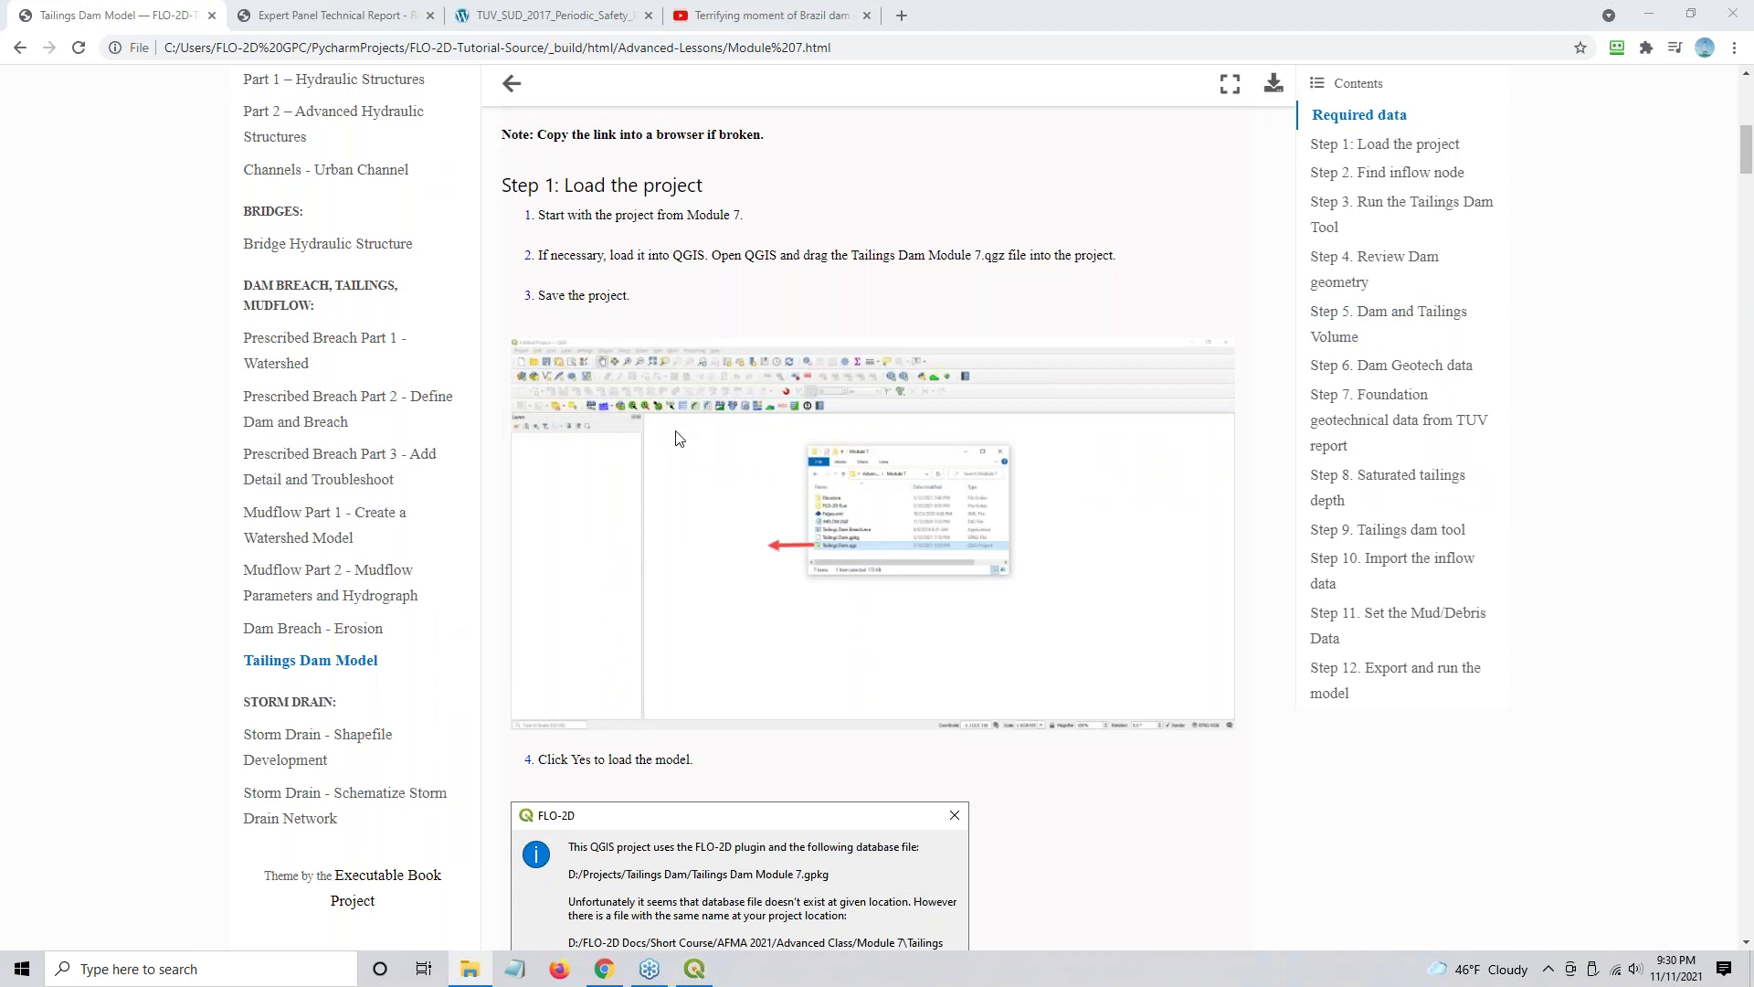
- Check the Tailings Dam Module 7 project in QGIS, and read the tutorial's Step 2 on finding the inflow node
left_click(694, 969)
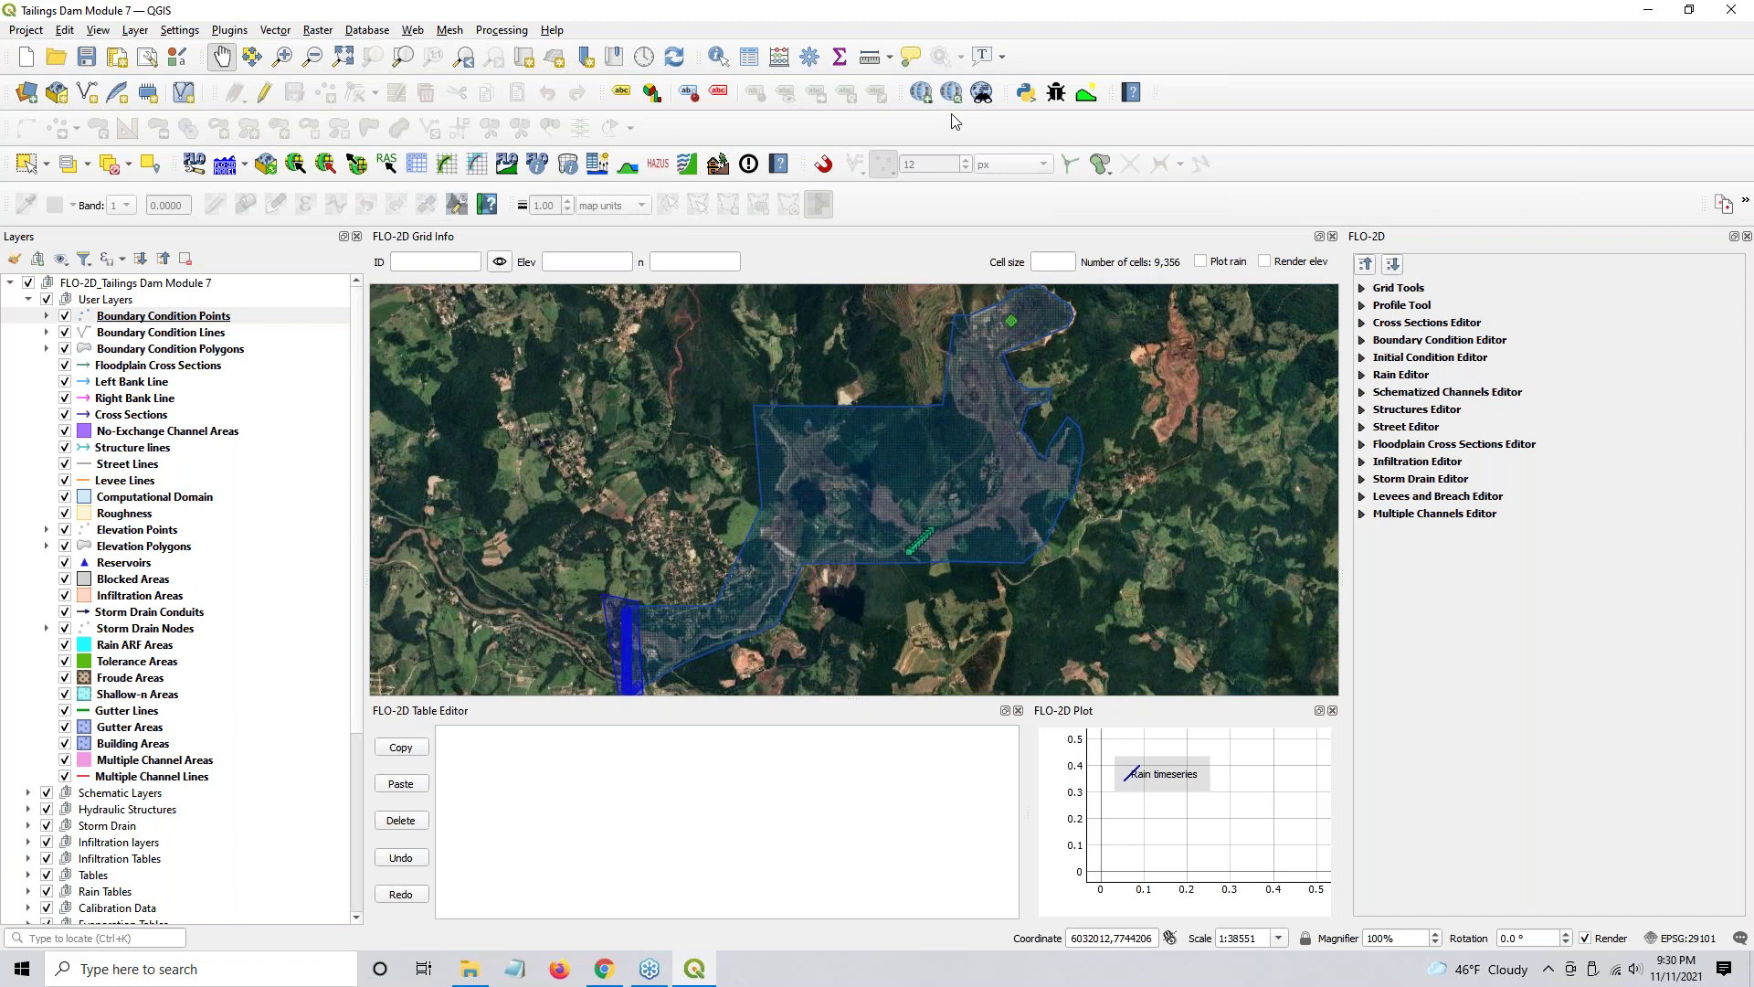
left_click(924, 94)
mouse_move(470, 970)
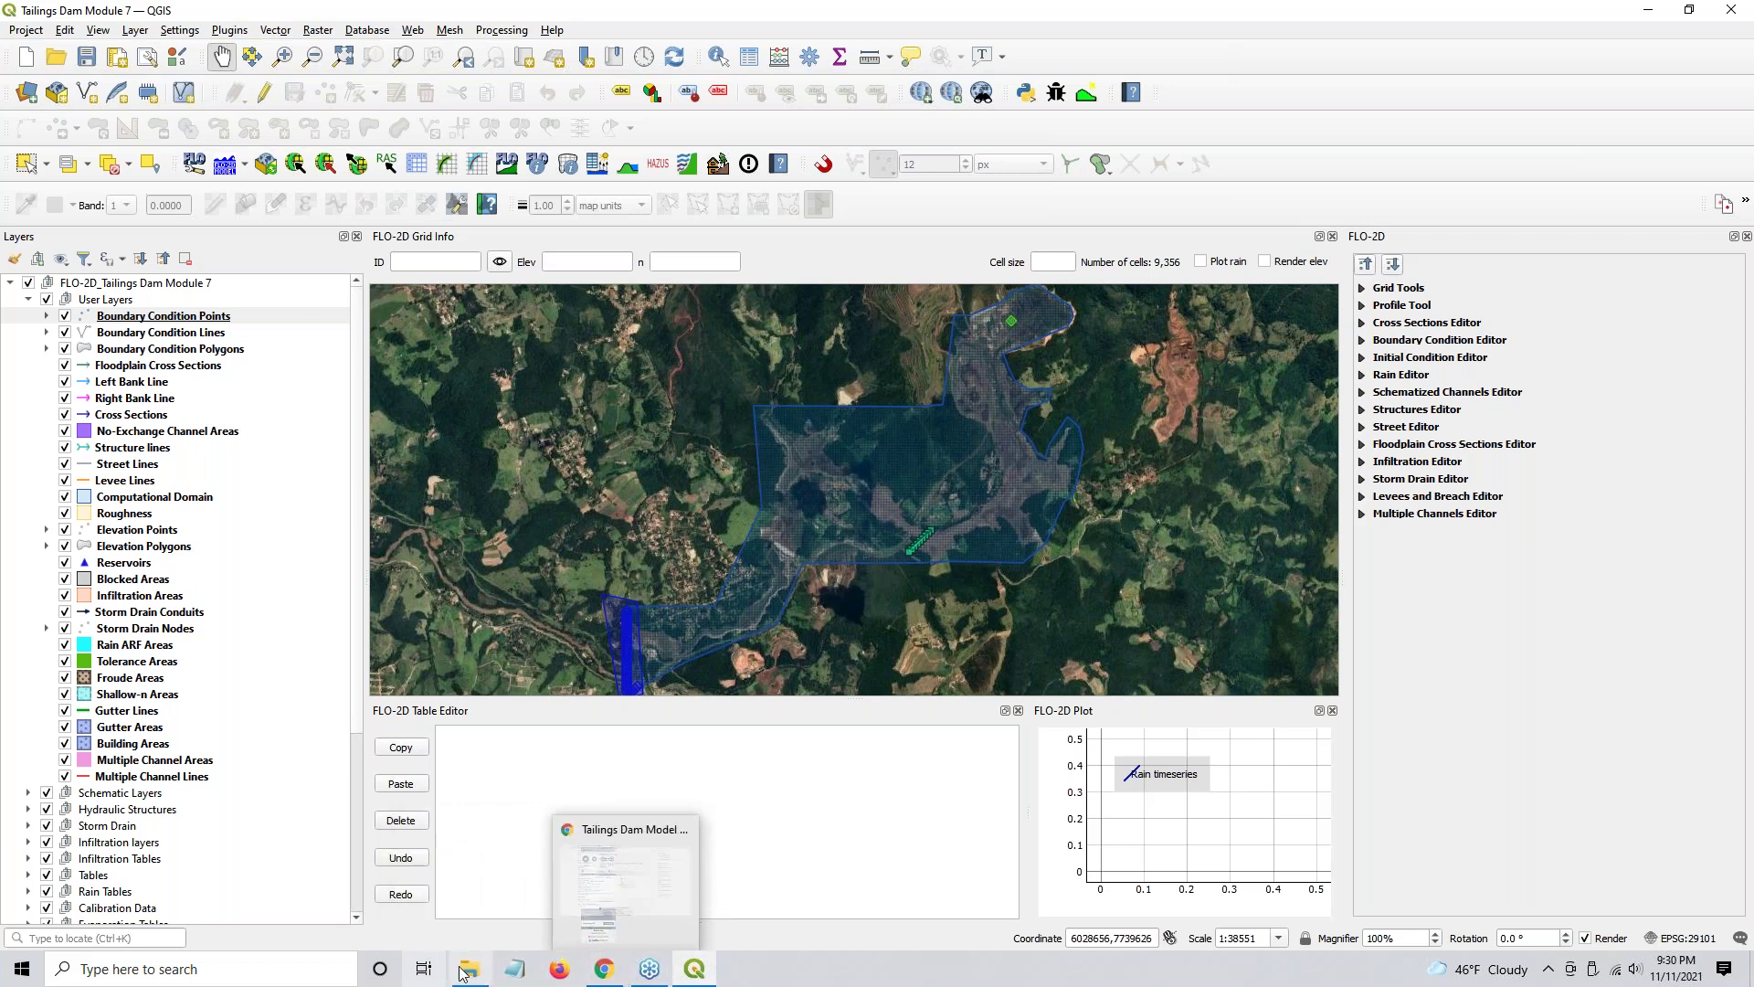
left_click(600, 976)
scroll(775, 466, "down", 5)
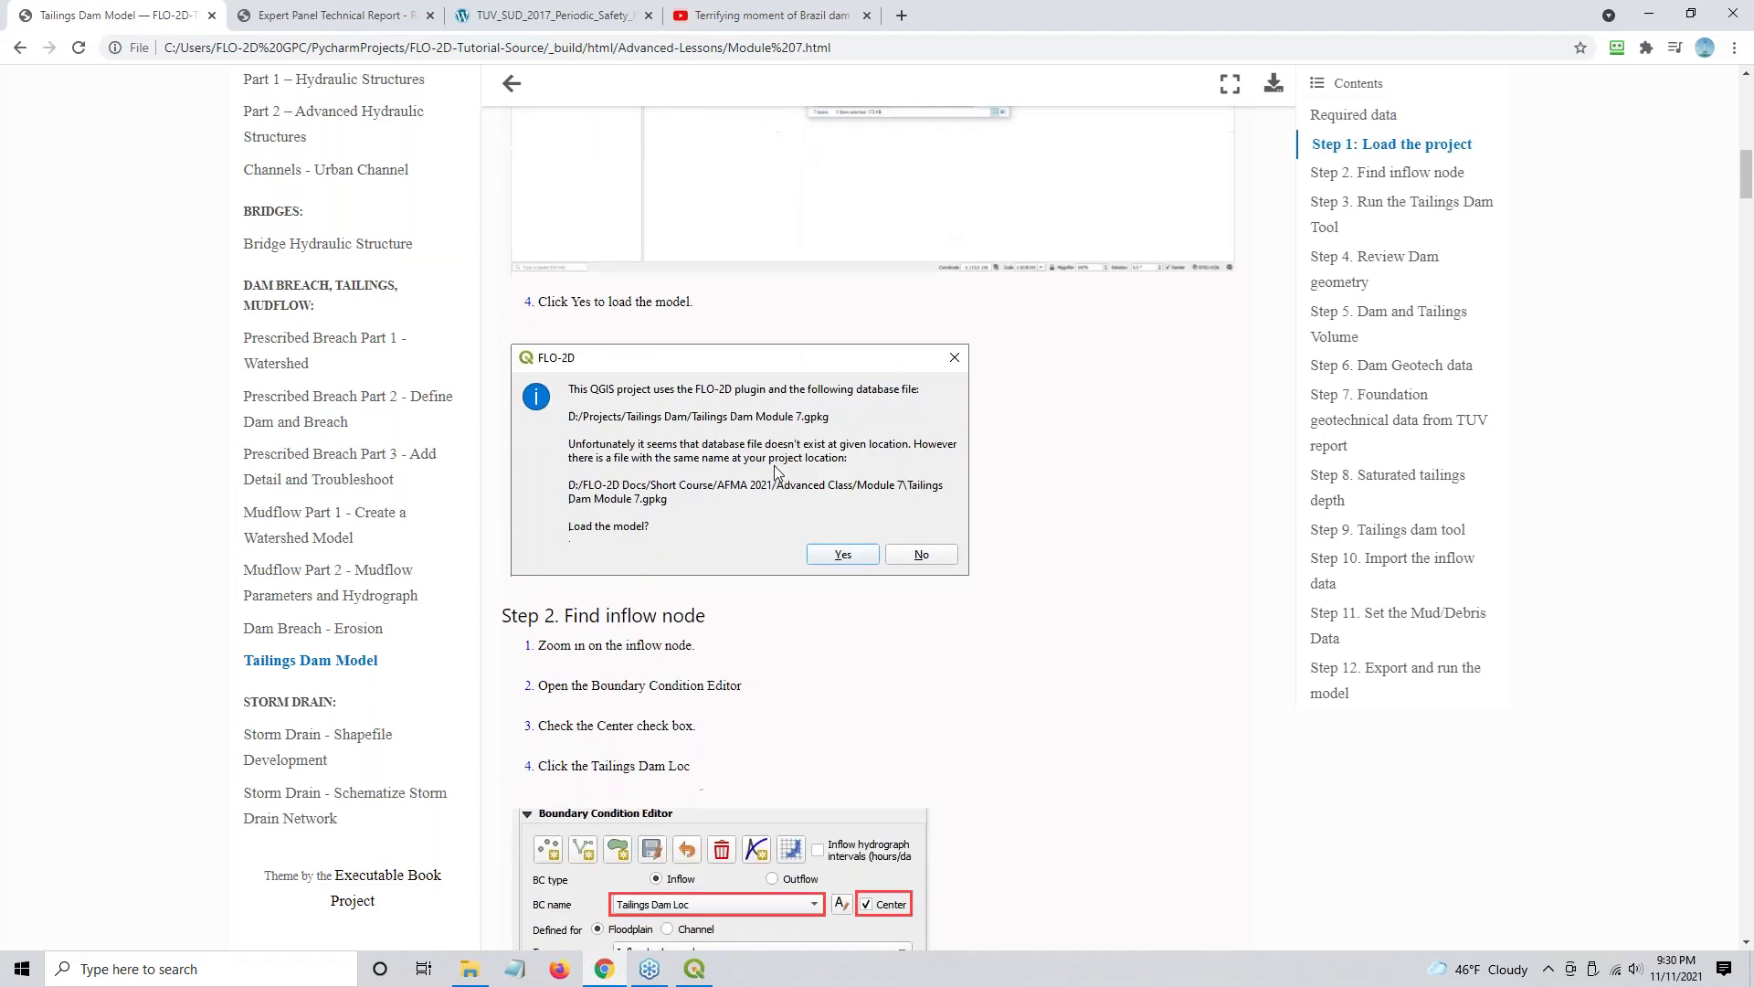
scroll(775, 464, "down", 3)
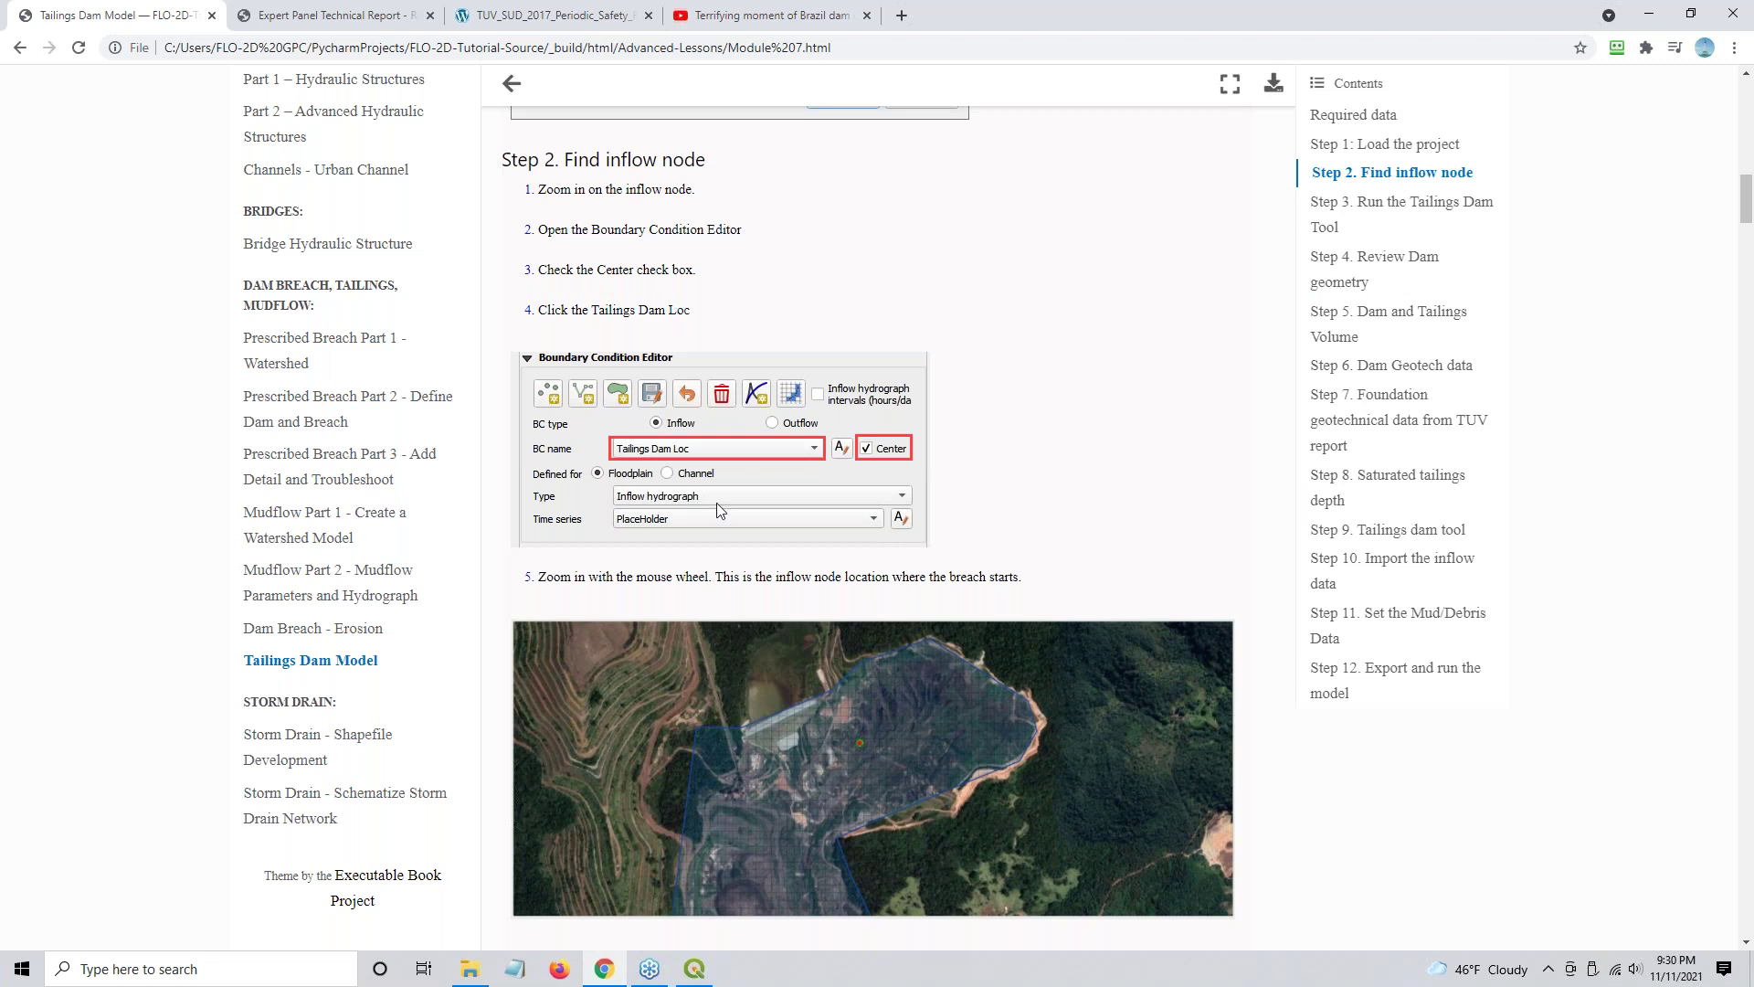
- Switch to QGIS and centre the map on the Inflow 1 node using the Boundary Condition Editor's Center option
left_click(702, 974)
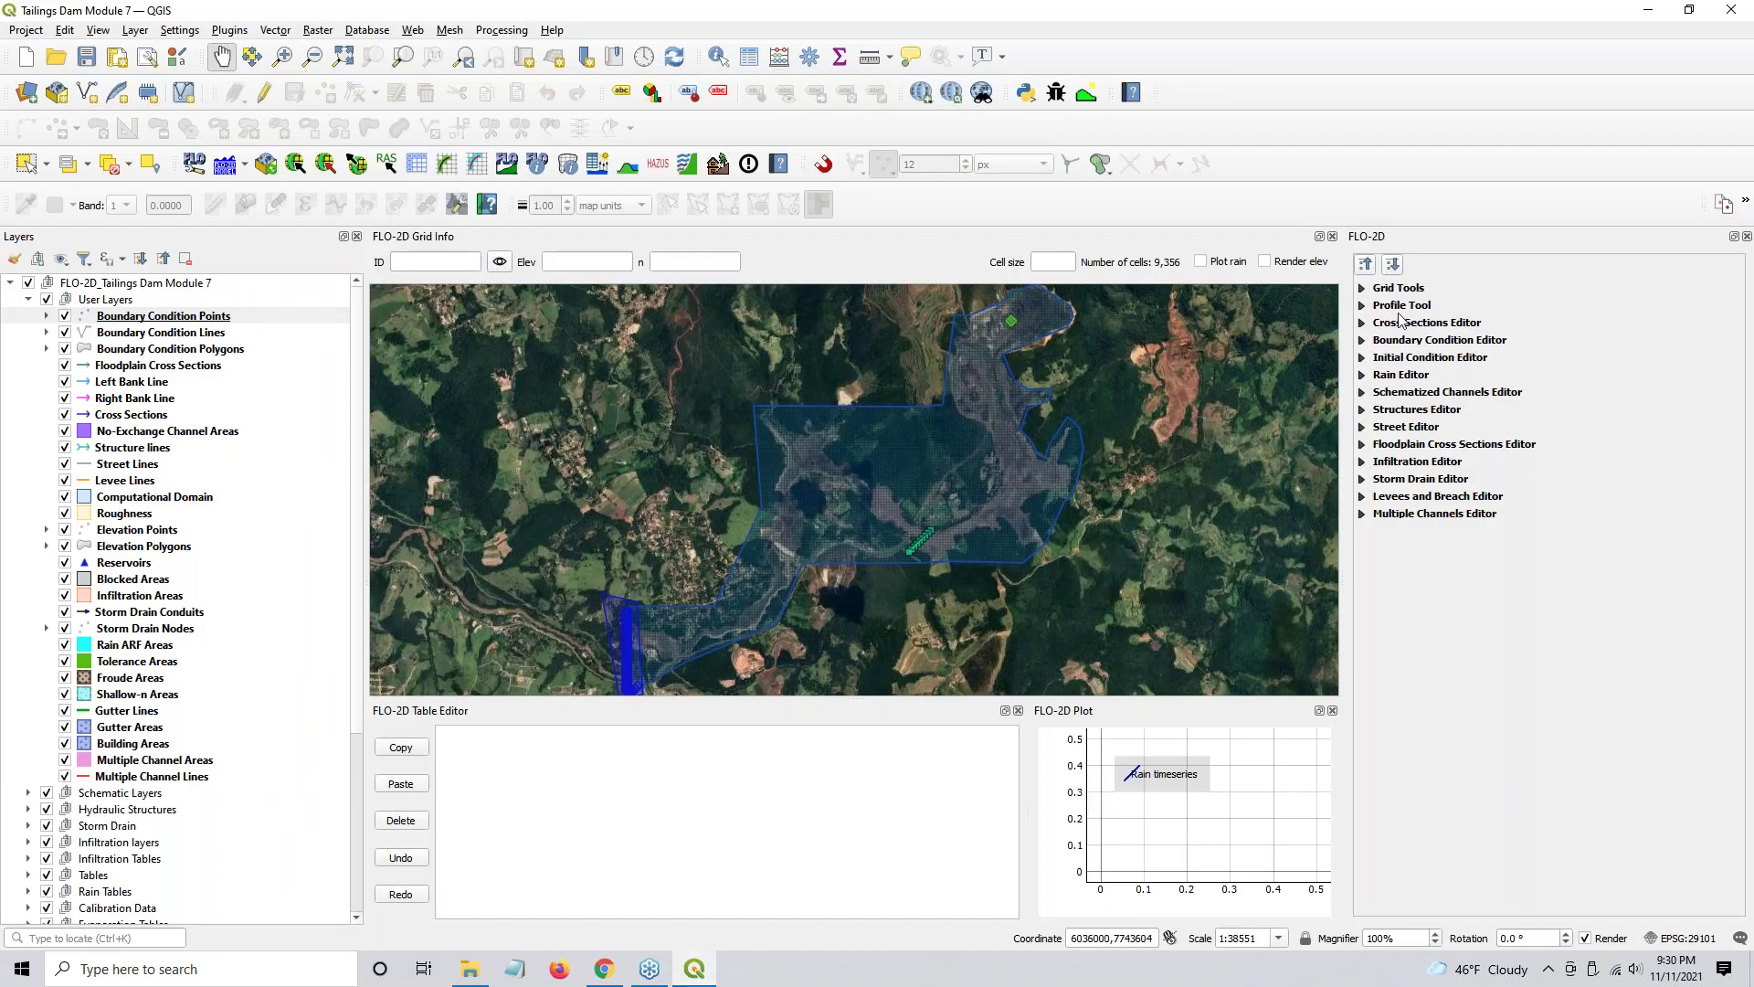
left_click(1366, 344)
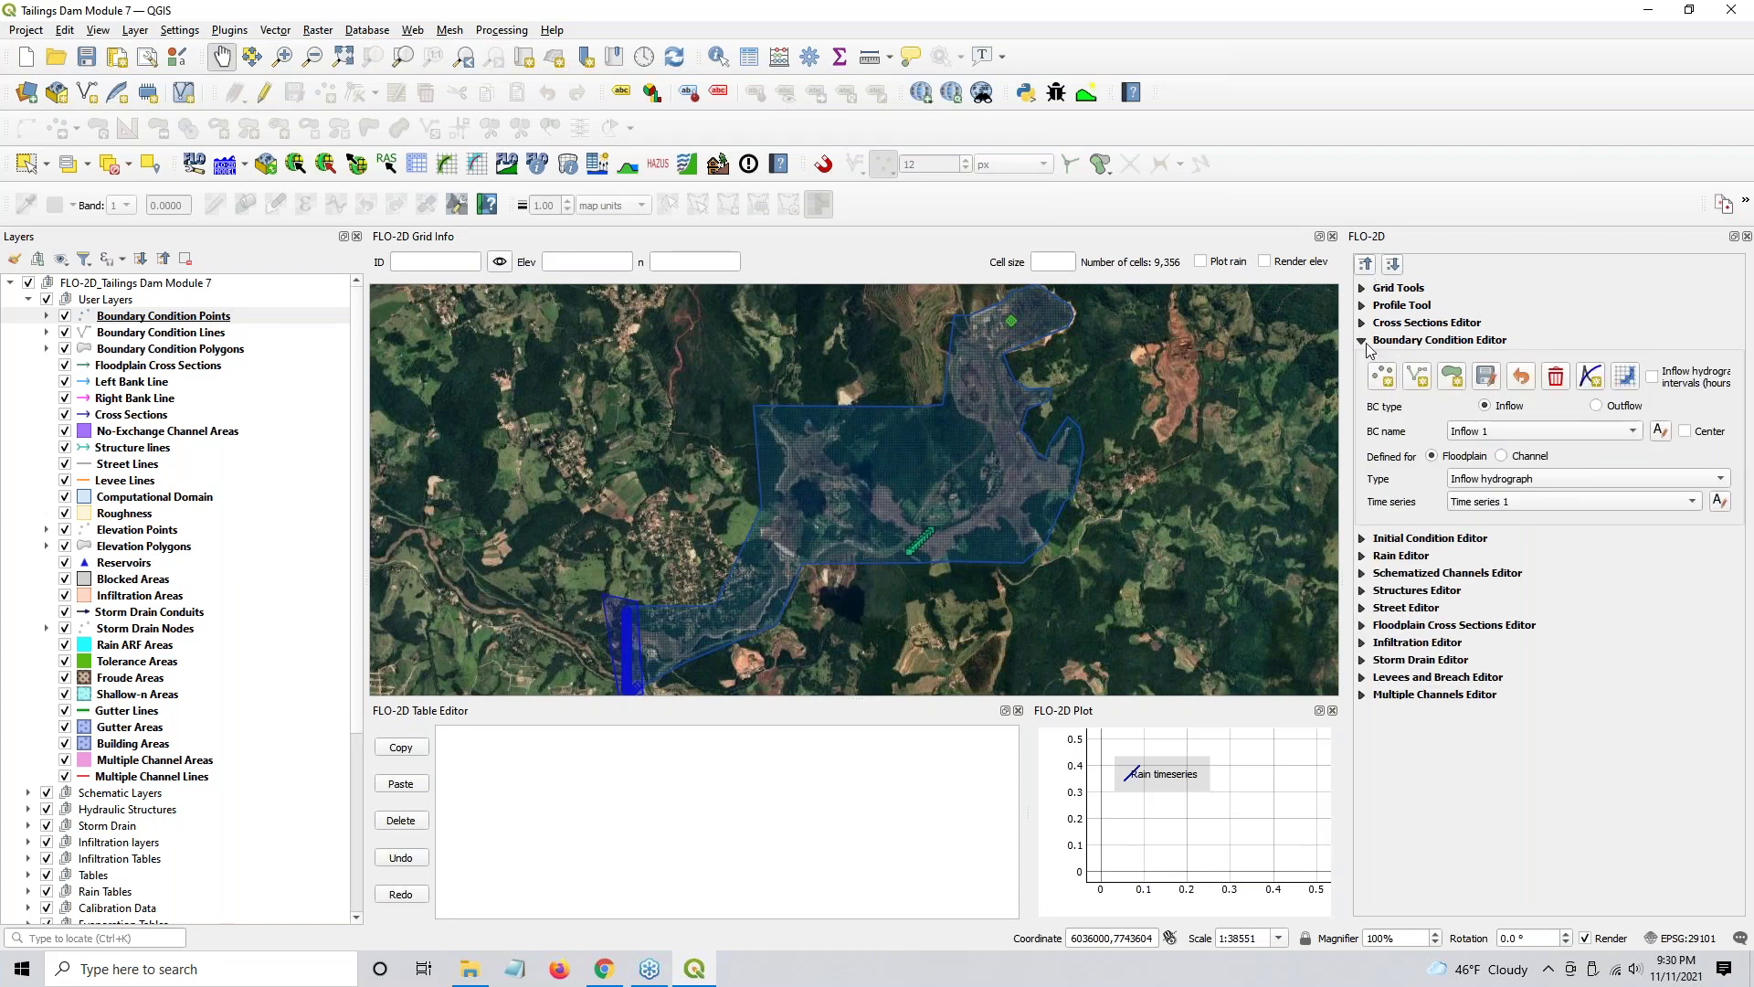
left_click(1539, 433)
left_click(1539, 433)
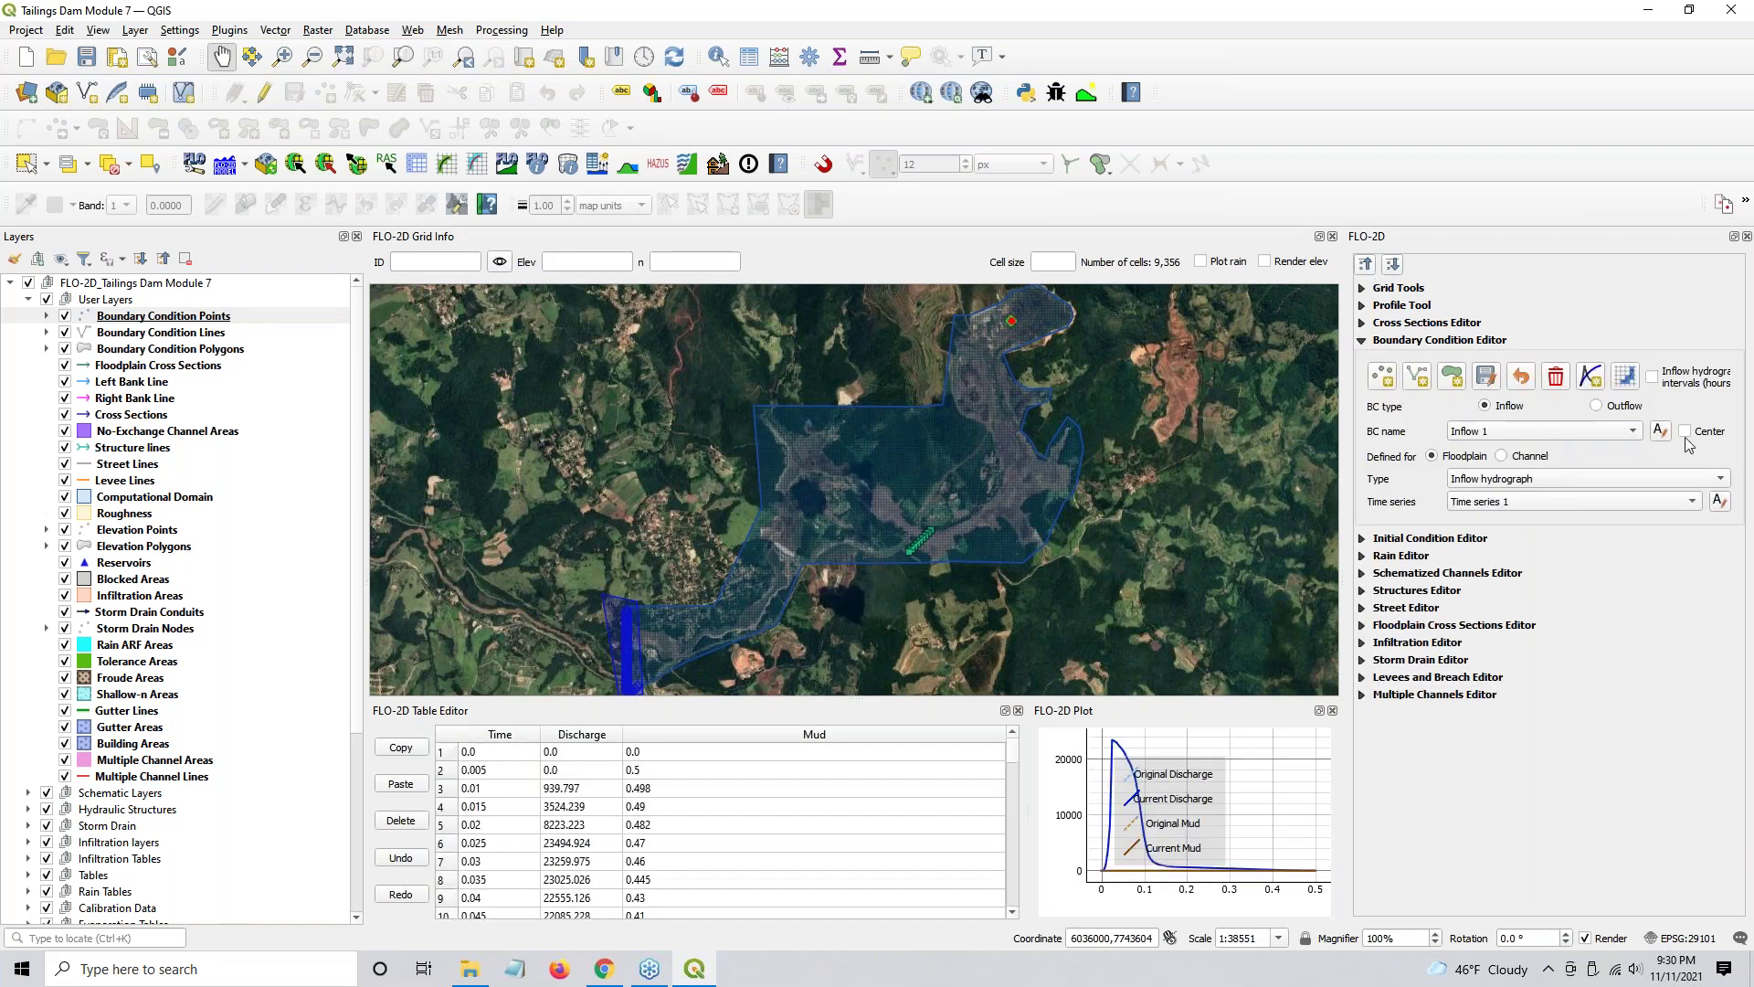
left_click(1524, 437)
left_click(1524, 436)
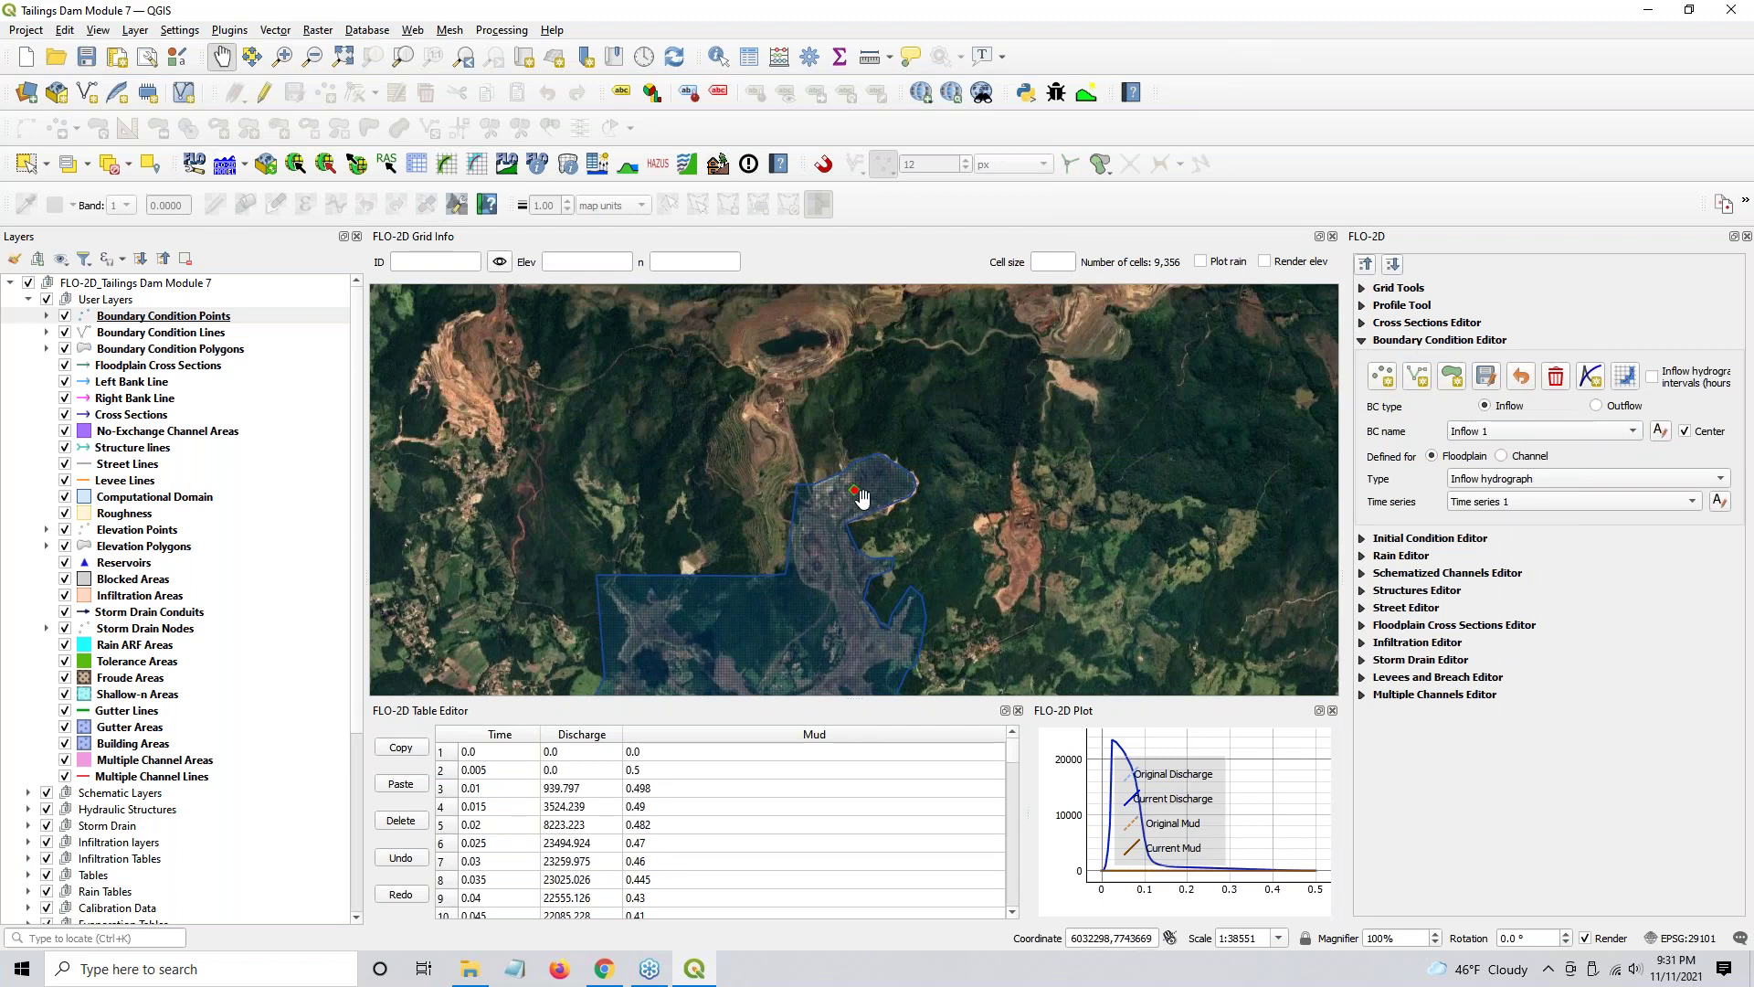
scroll(855, 494, "up", 2)
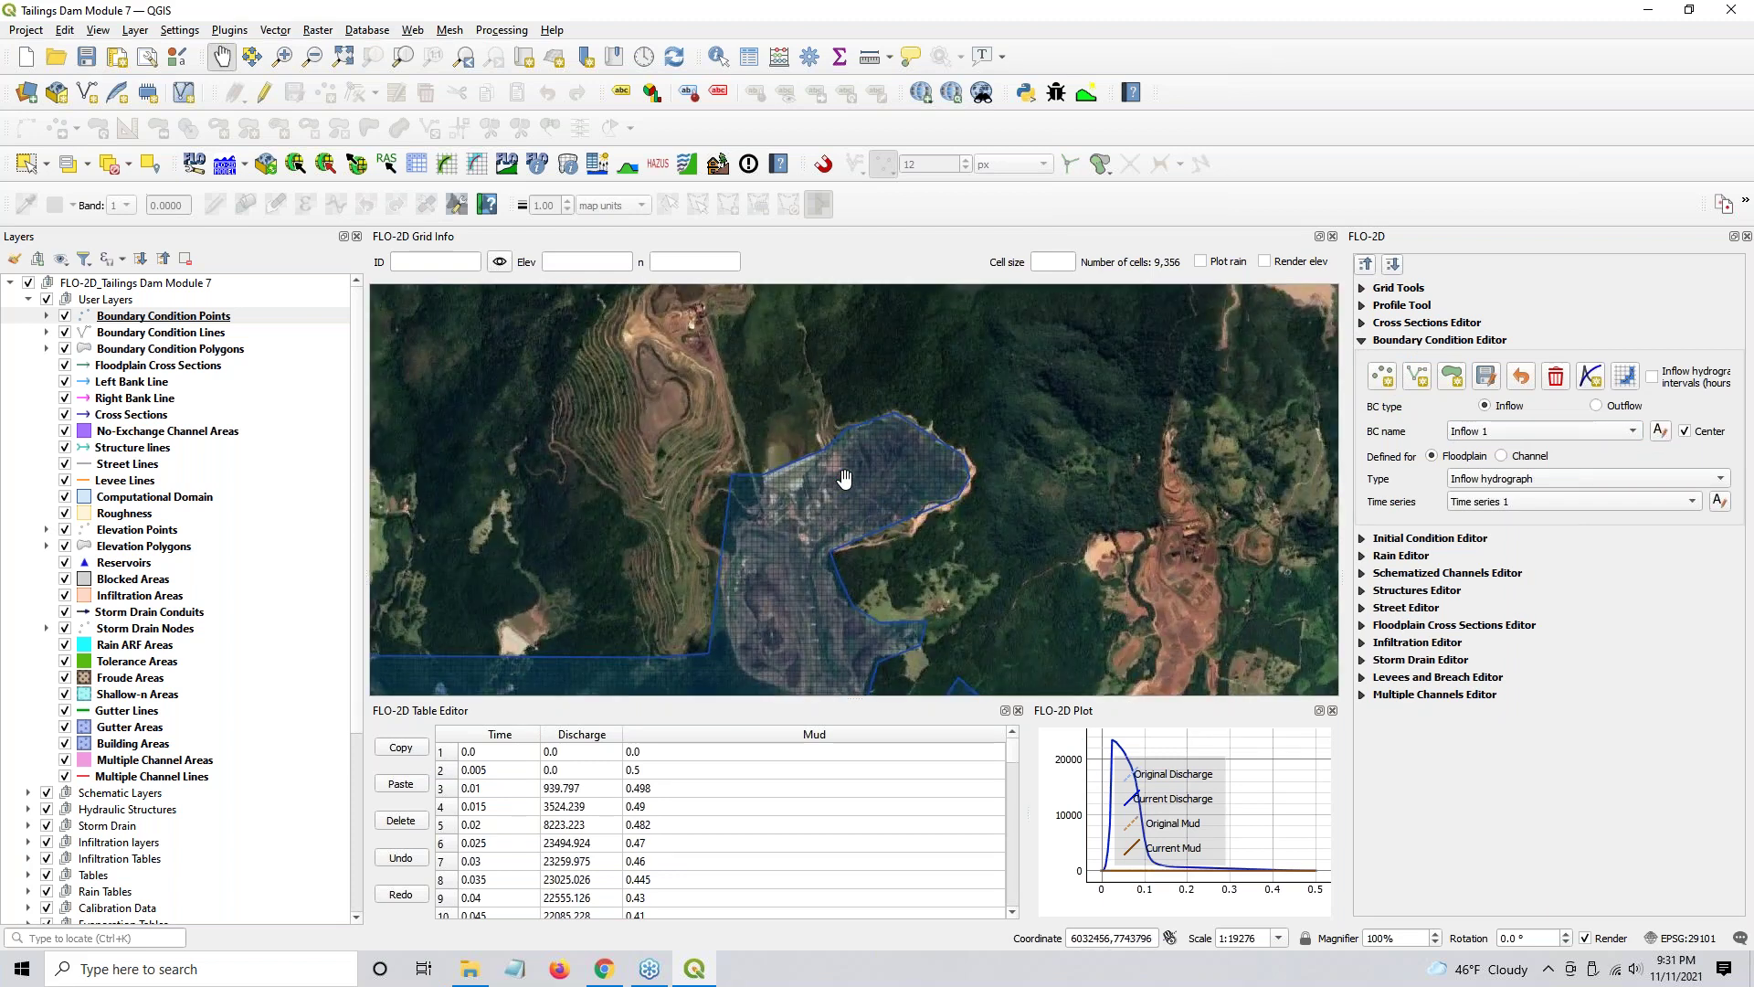
scroll(840, 479, "up", 1)
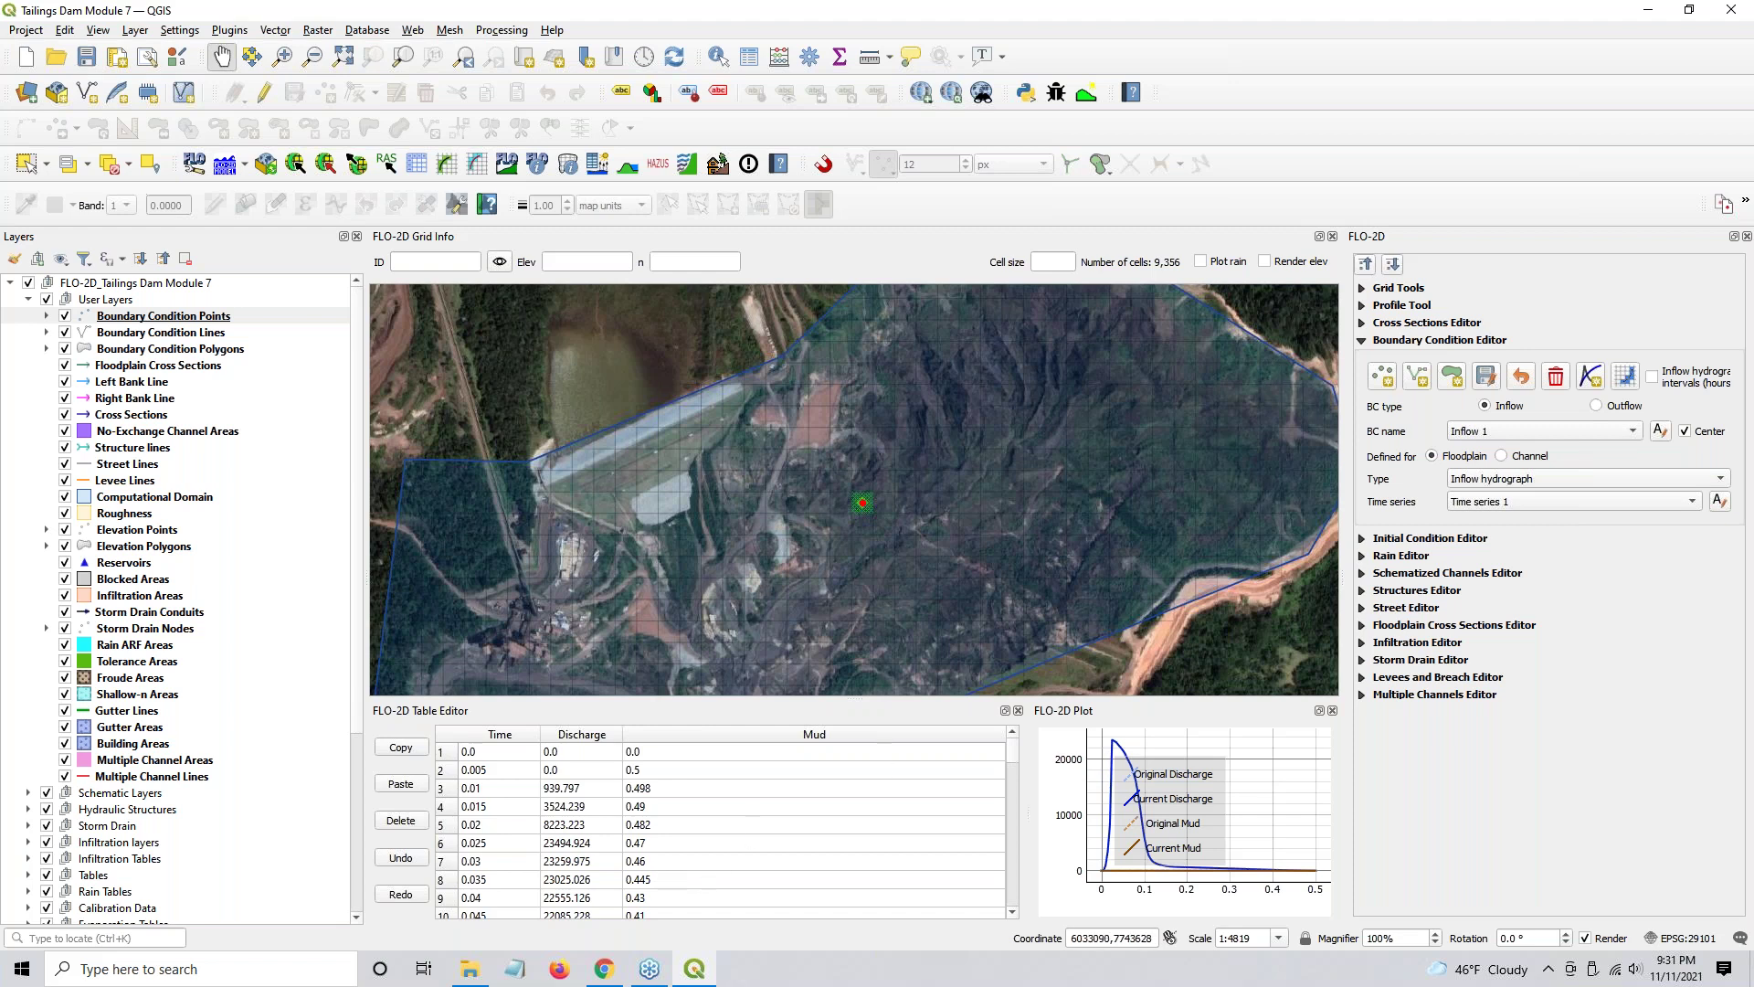
- Read the tutorial's Step 3 on running the Tailings Dam Tool and setting its folders, and return to QGIS
left_click(604, 969)
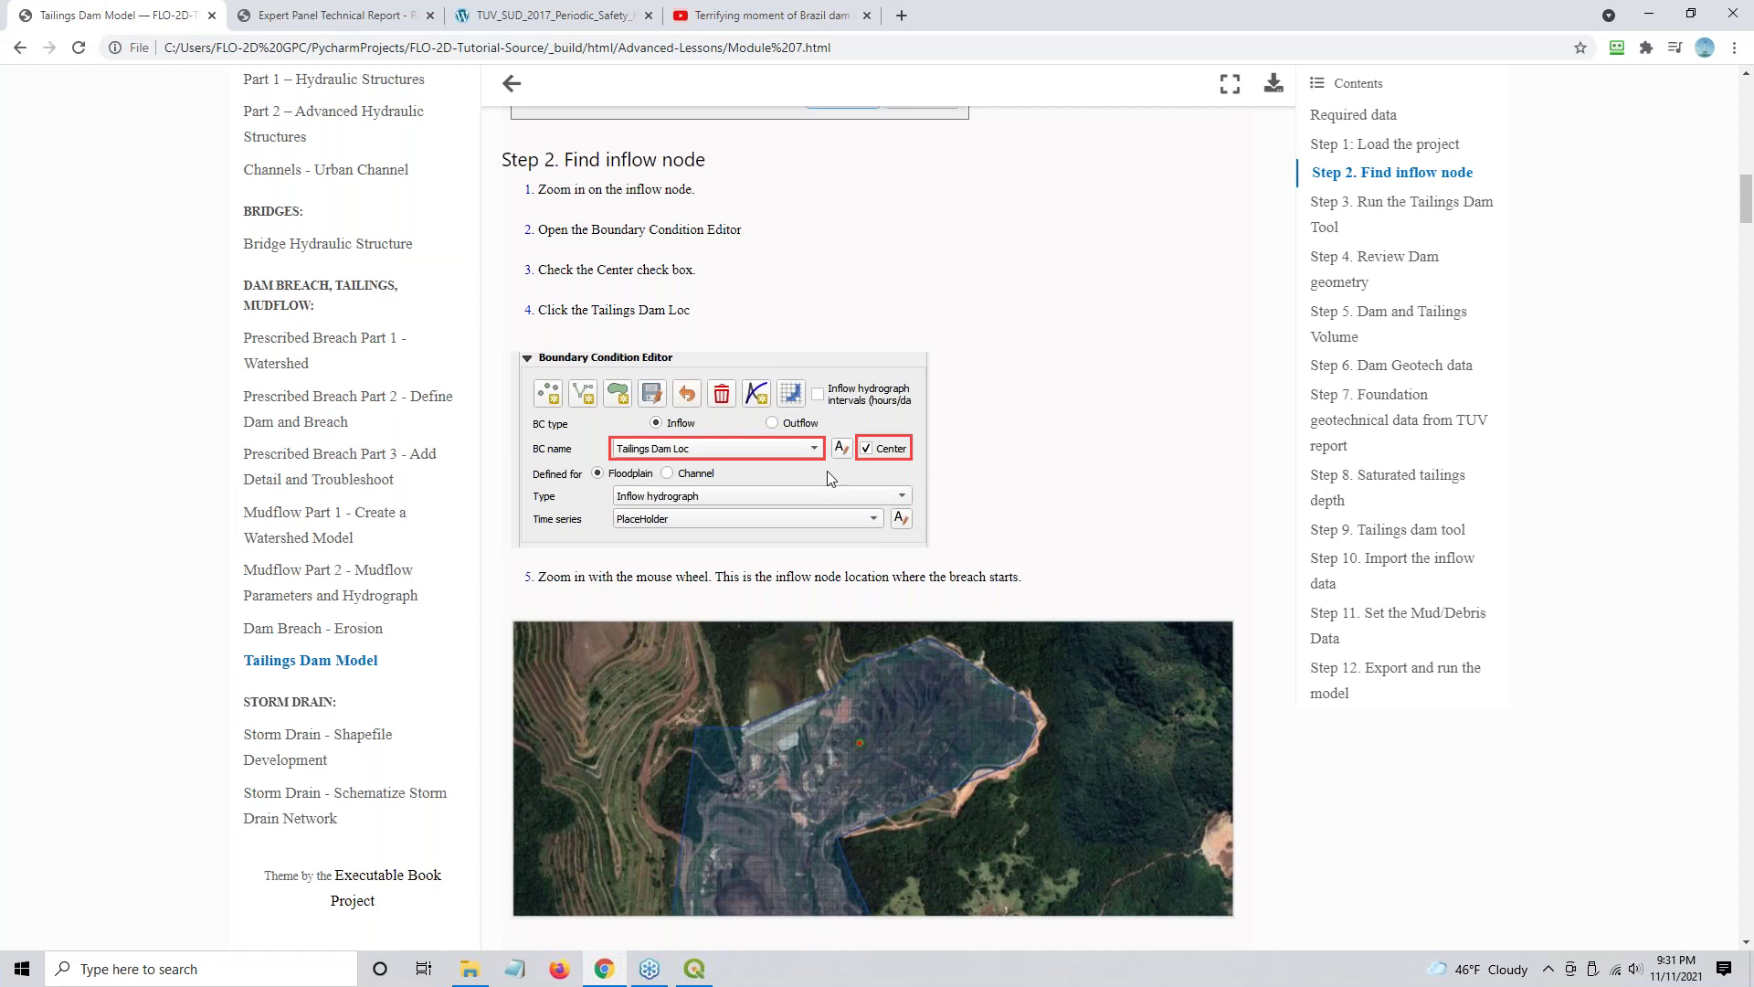
scroll(645, 337, "down", 6)
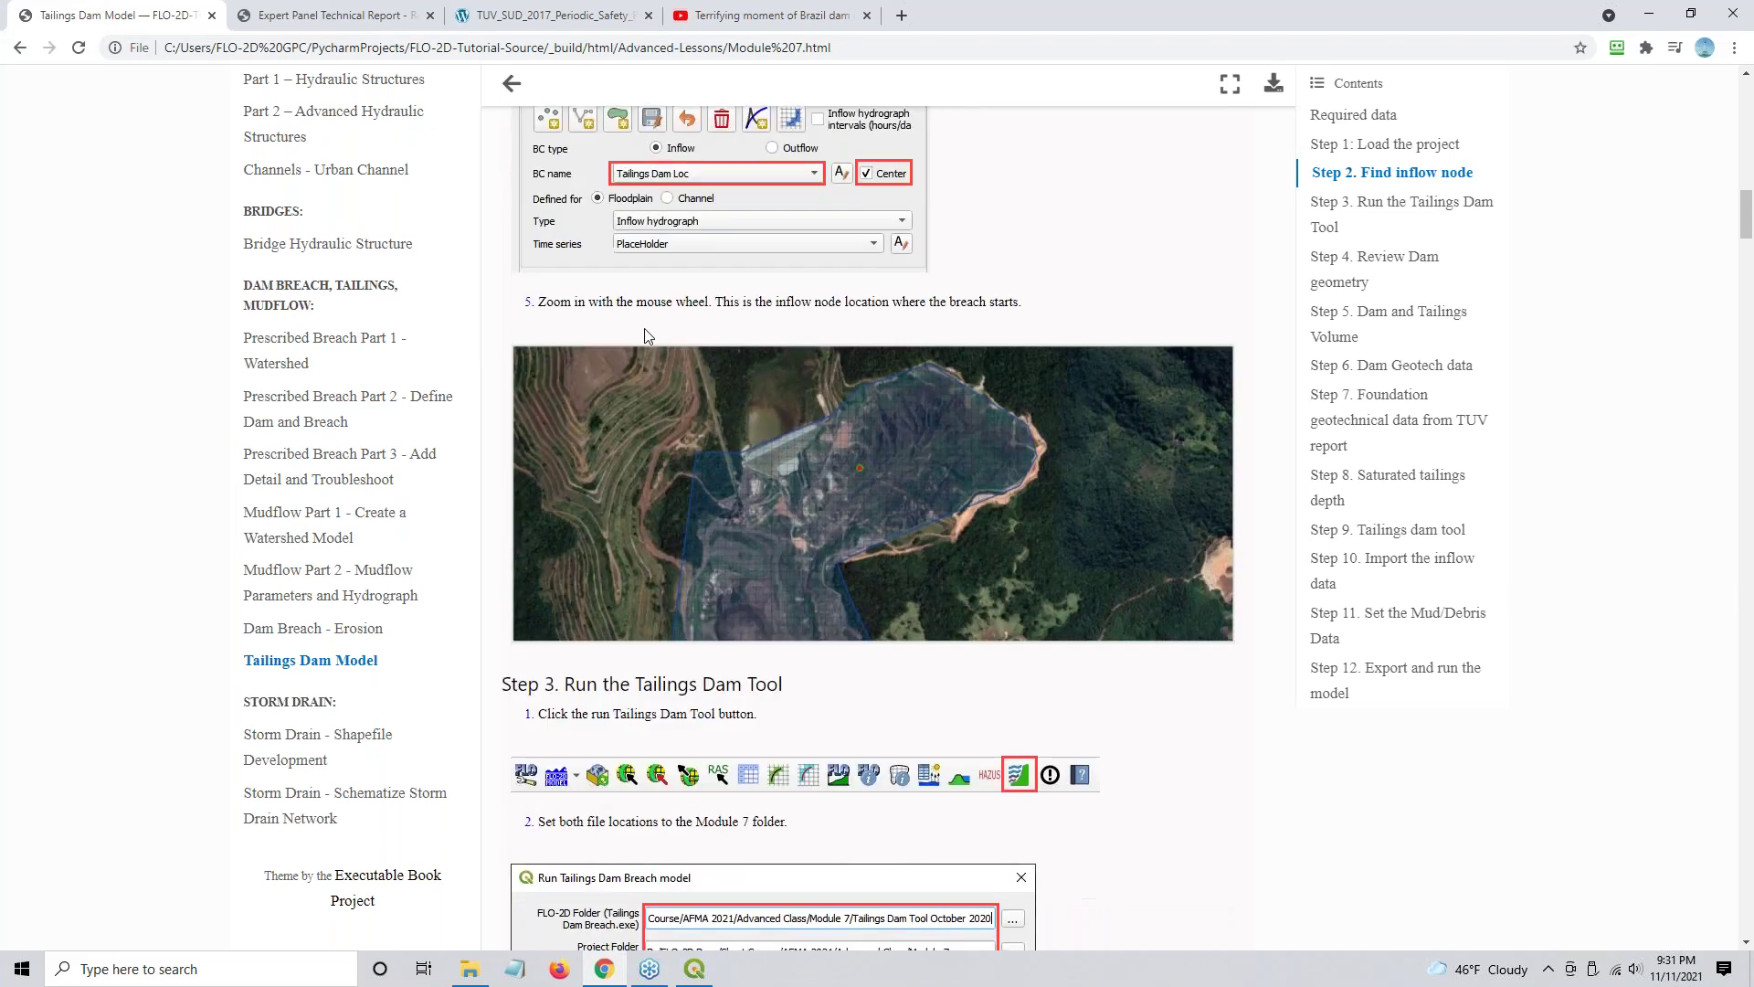
scroll(645, 337, "down", 1)
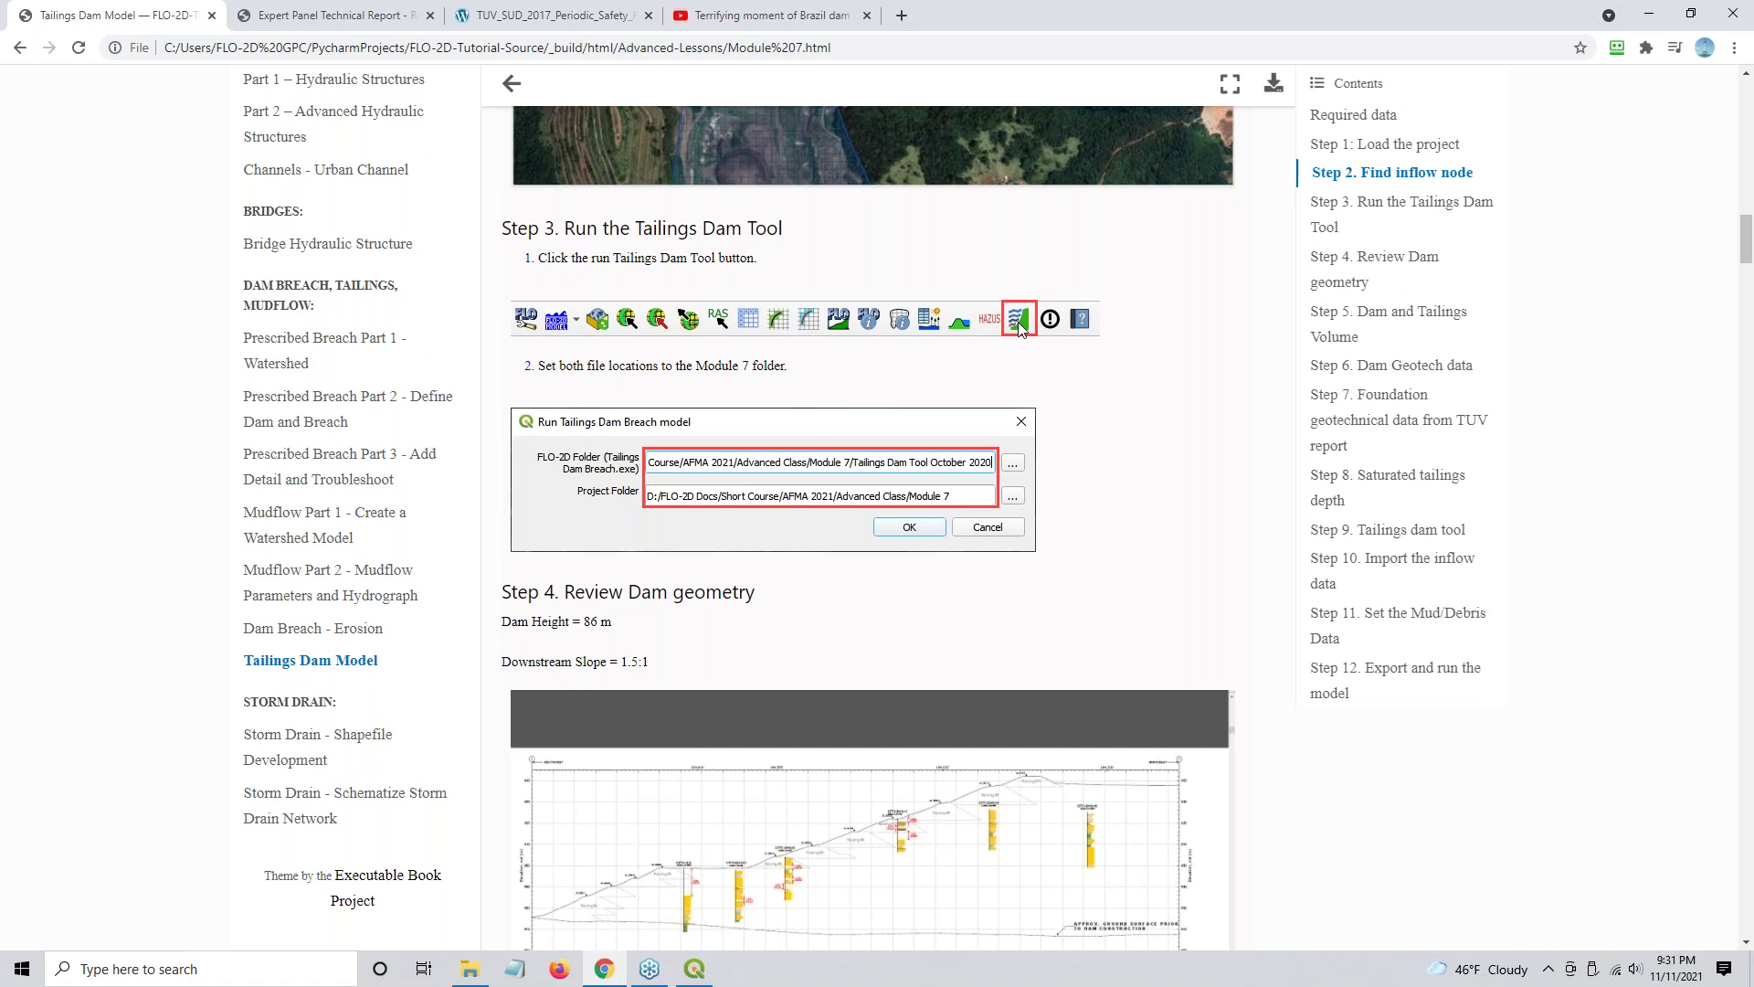
left_click(694, 968)
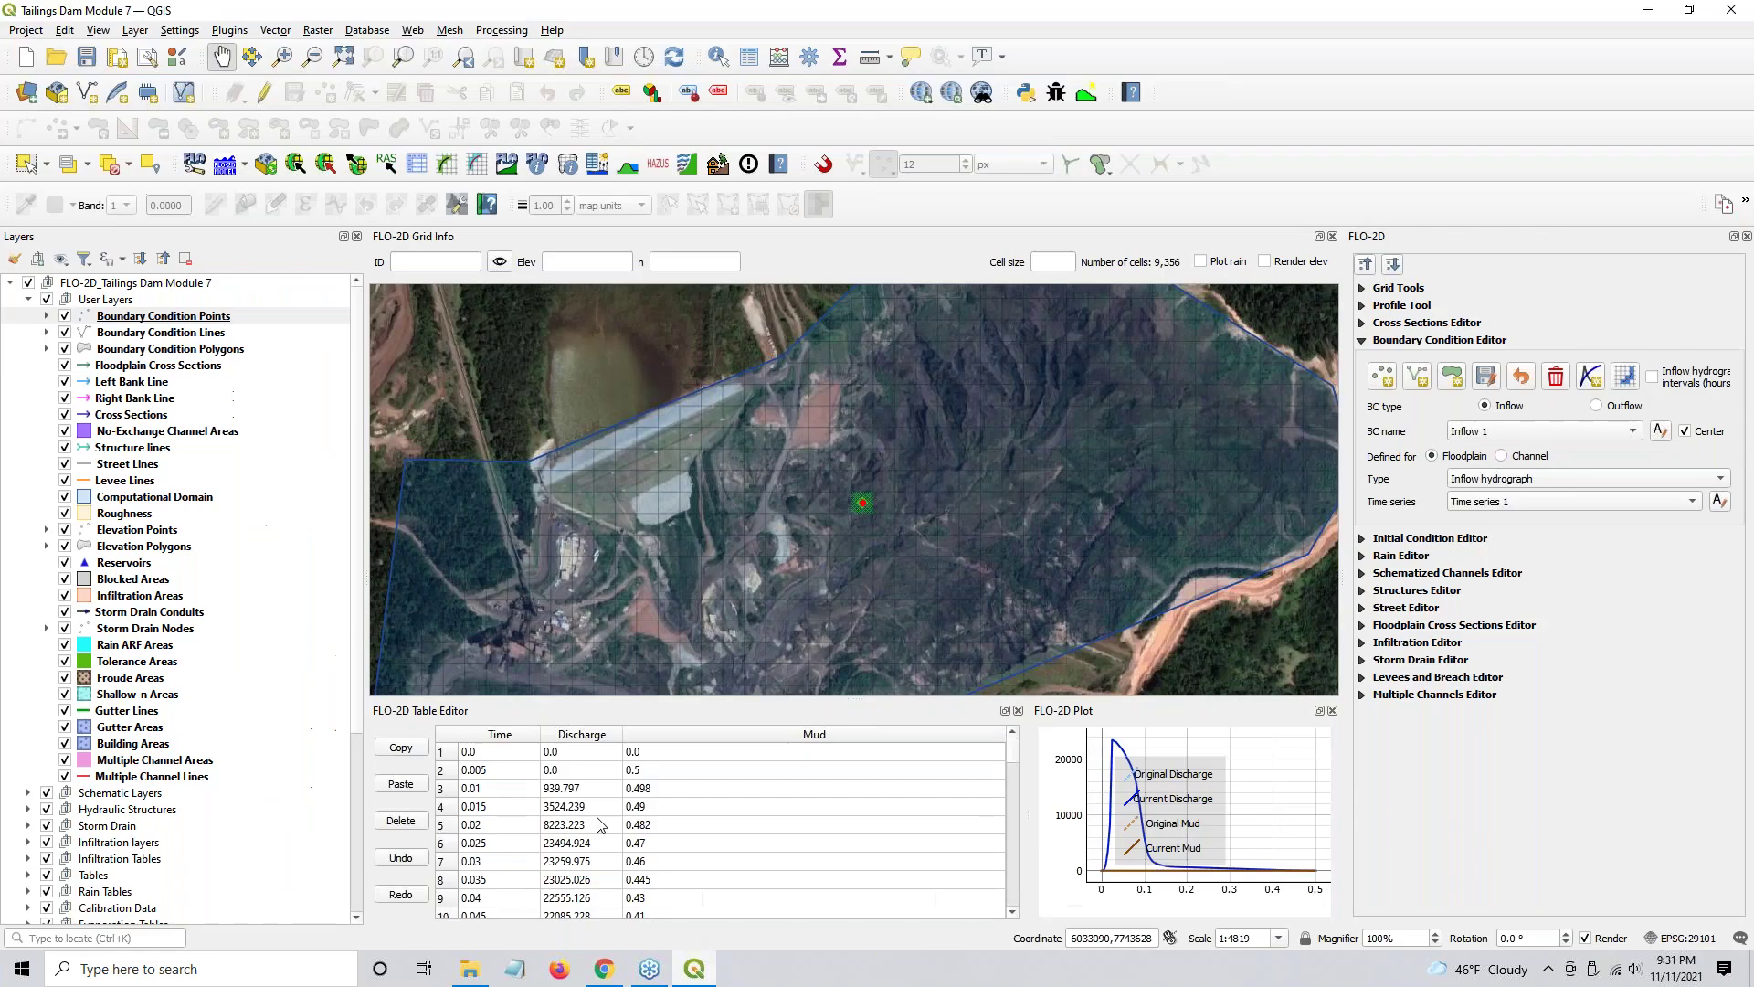
- Start the Tailings Dam Tool, begin choosing its FLO-2D folder, and get the path of Module 7's Tailings Dam Tool October 2020 folder
left_click(685, 170)
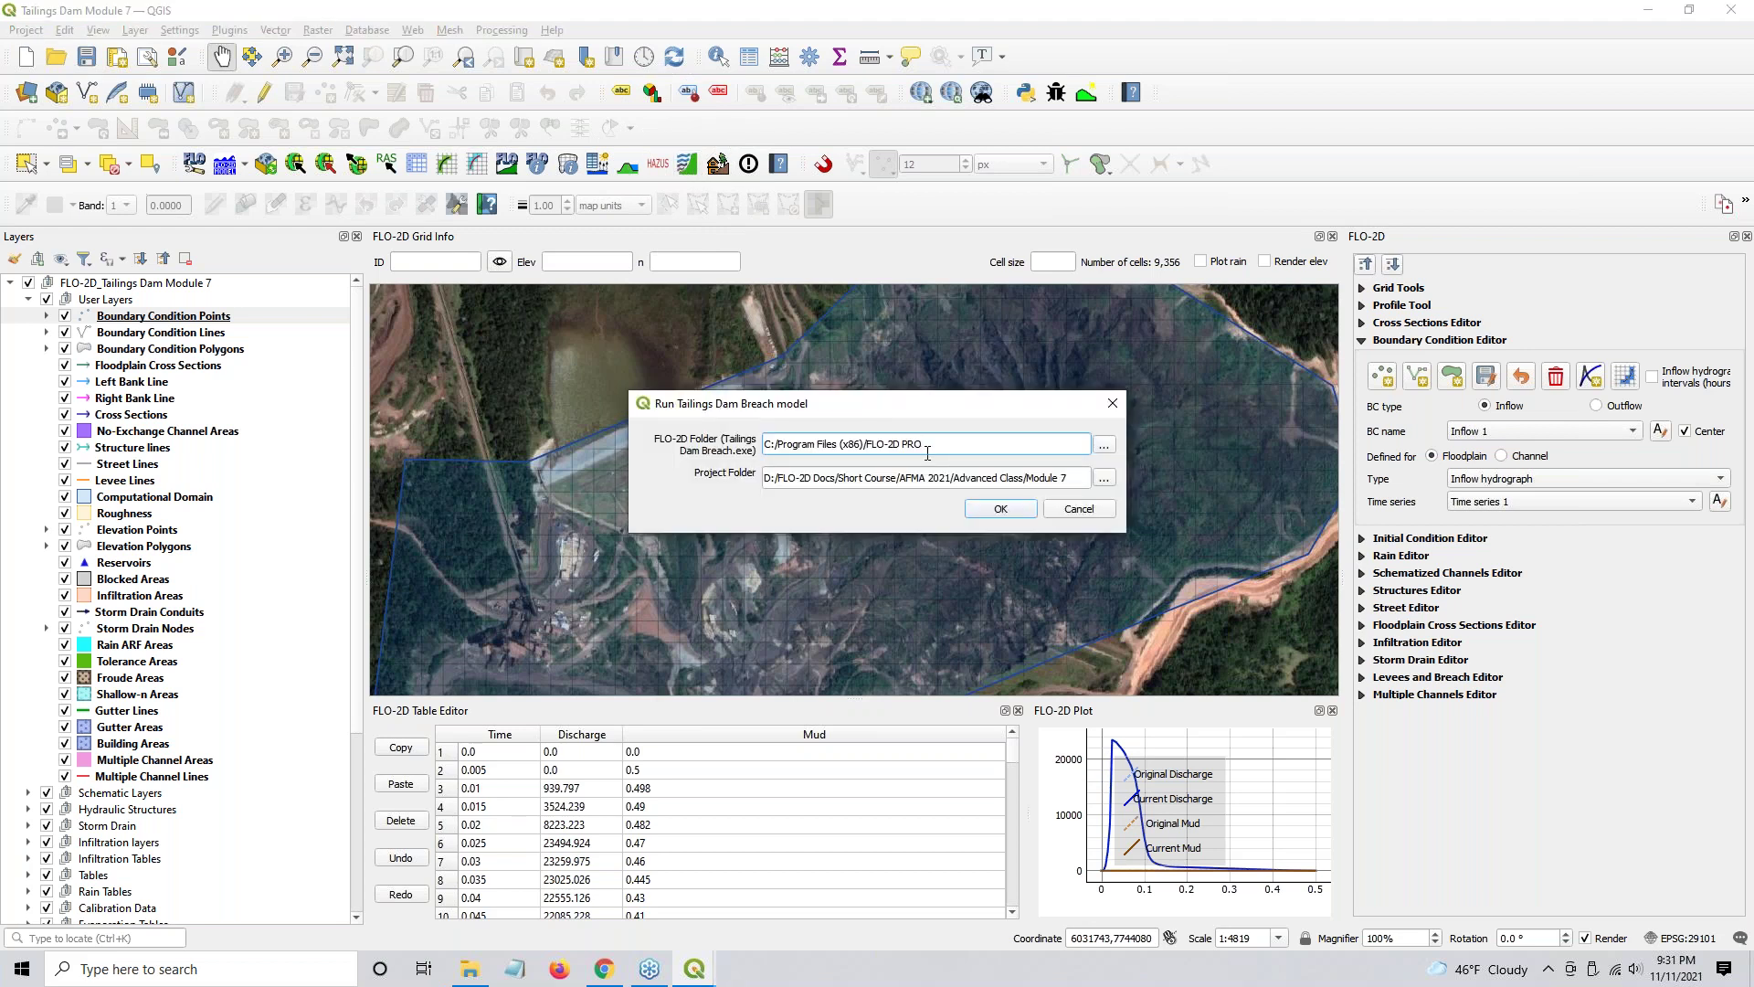
left_click(1104, 445)
left_click(1235, 209)
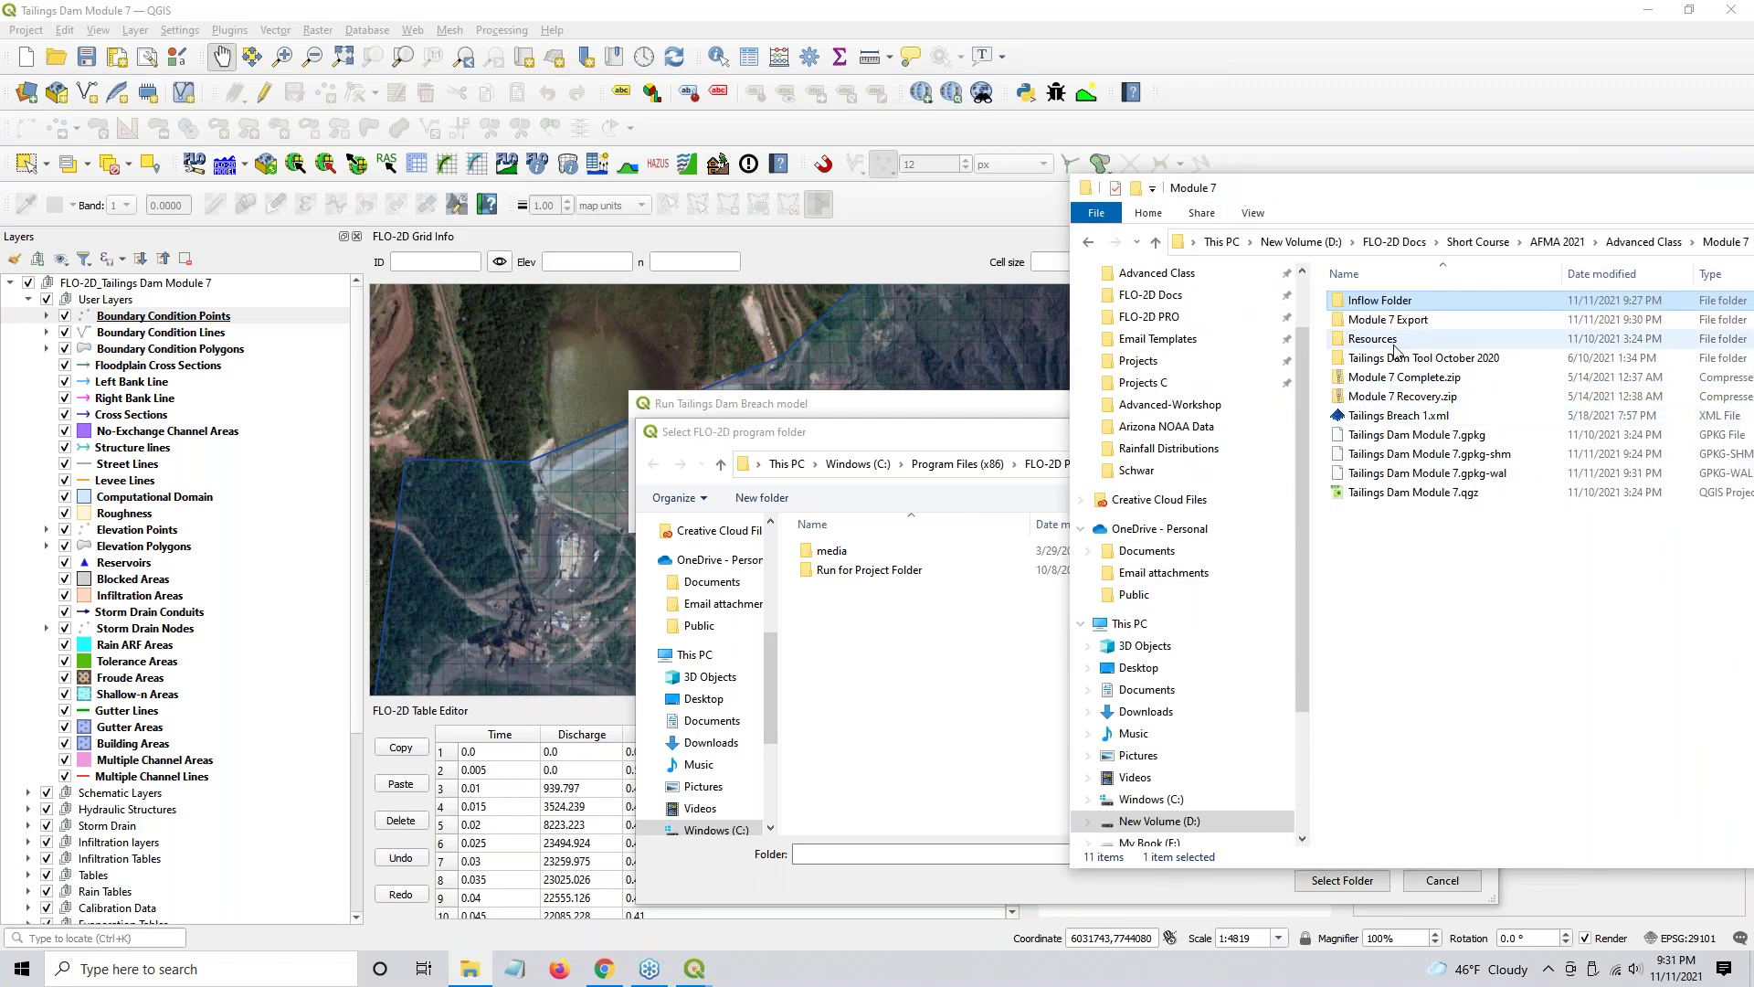
left_click(1391, 358)
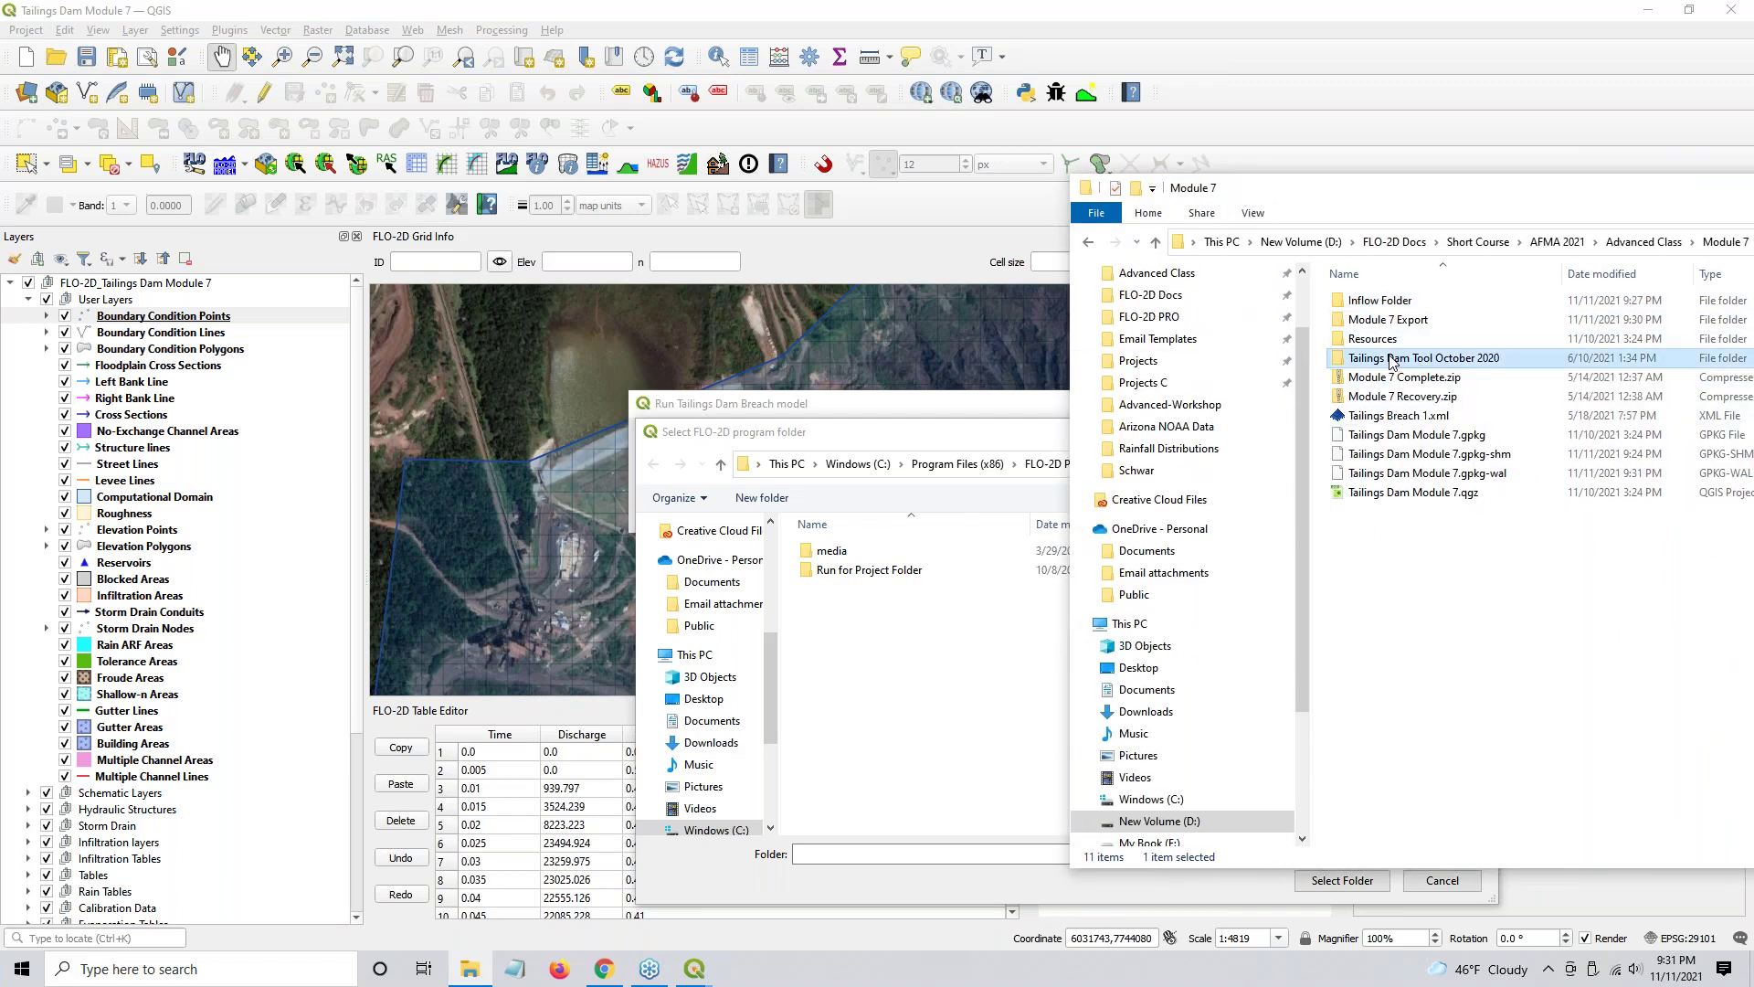
double_click(1391, 357)
left_click(1718, 242)
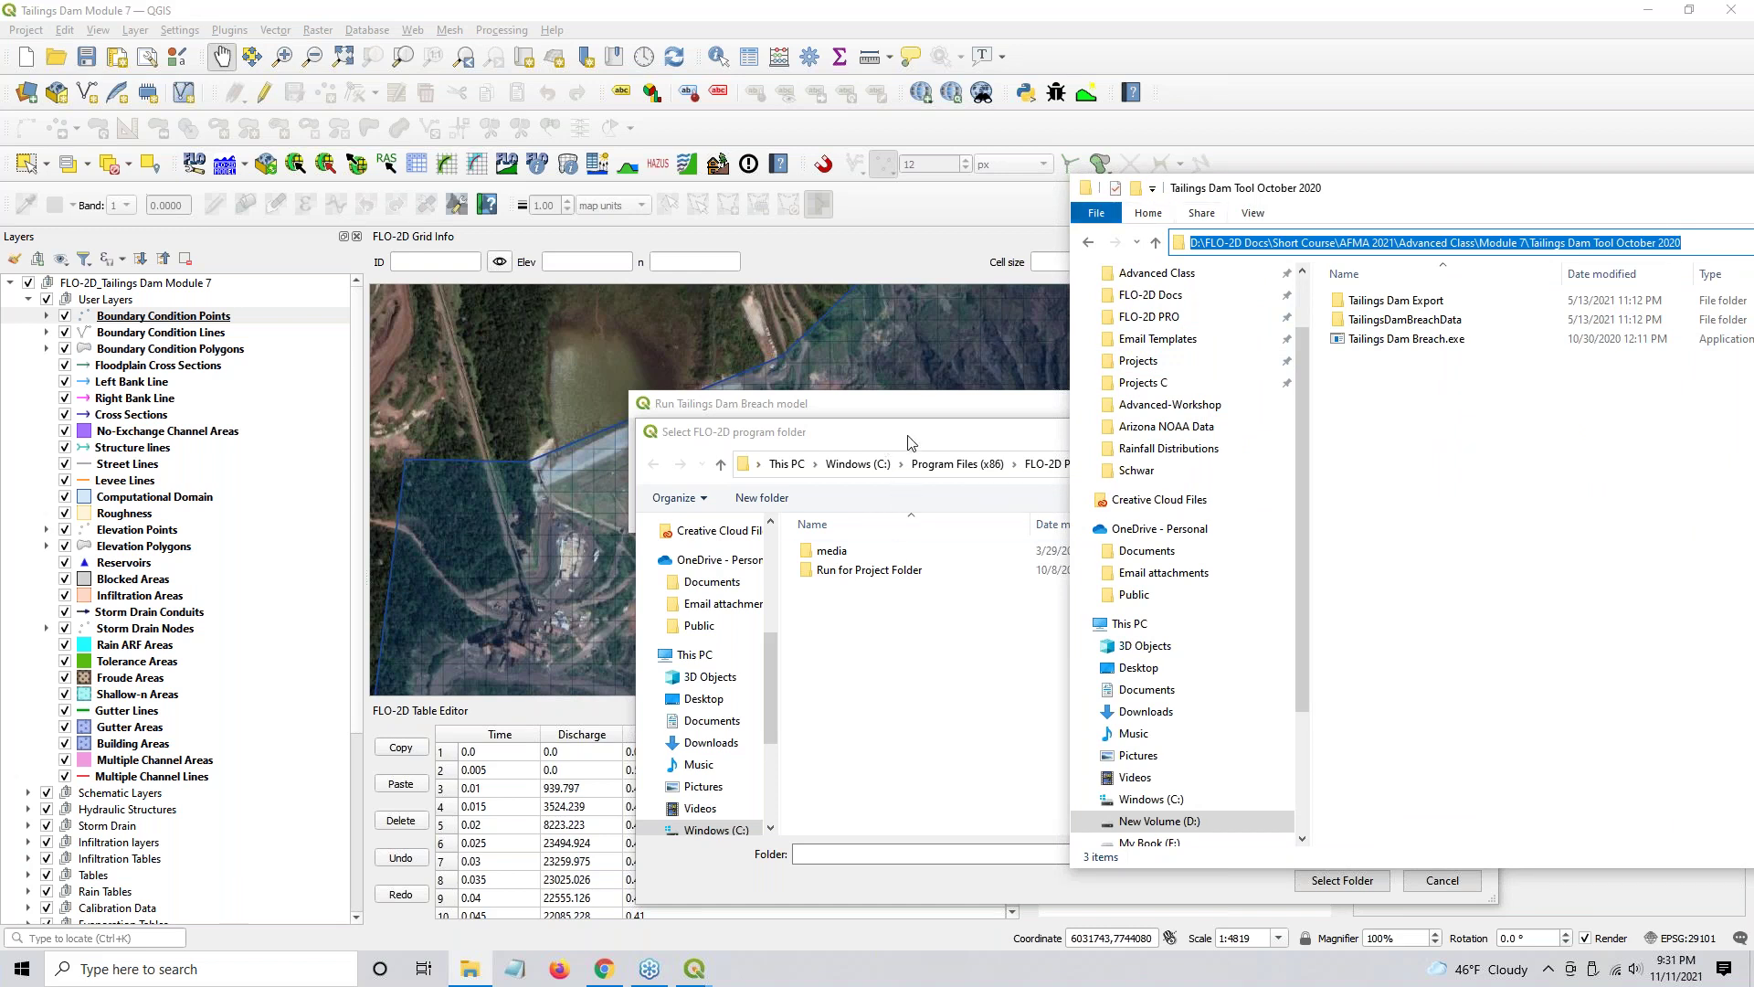
- Set the FLO-2D folder to D:\FLO-2D Docs\Short Course\AFMA 2021\Advanced Class\Module 7\Tailings Dam Tool October 2020
left_click(925, 464)
left_click(1115, 464)
type("C:\\FLO-2D Docs\\Short Course\\AFMA 2021\\Advanced Class\\Module 7\\Tailings Dam Tool October 2020")
key("Return")
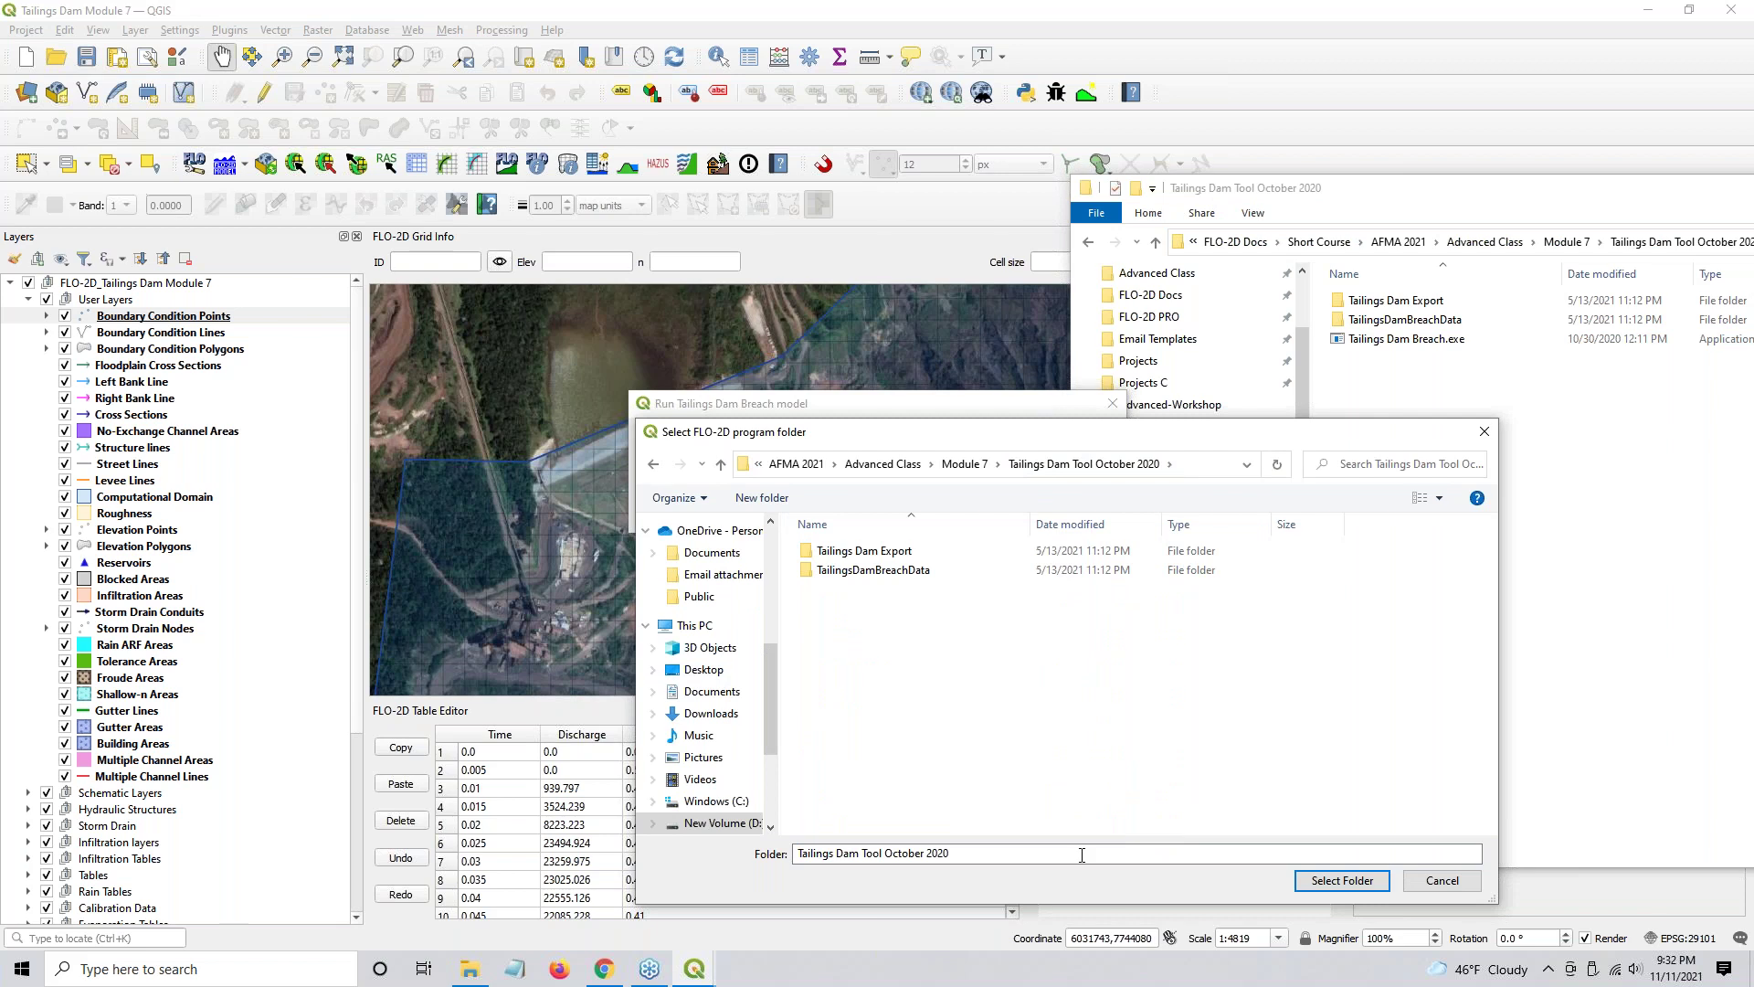
left_click(1342, 881)
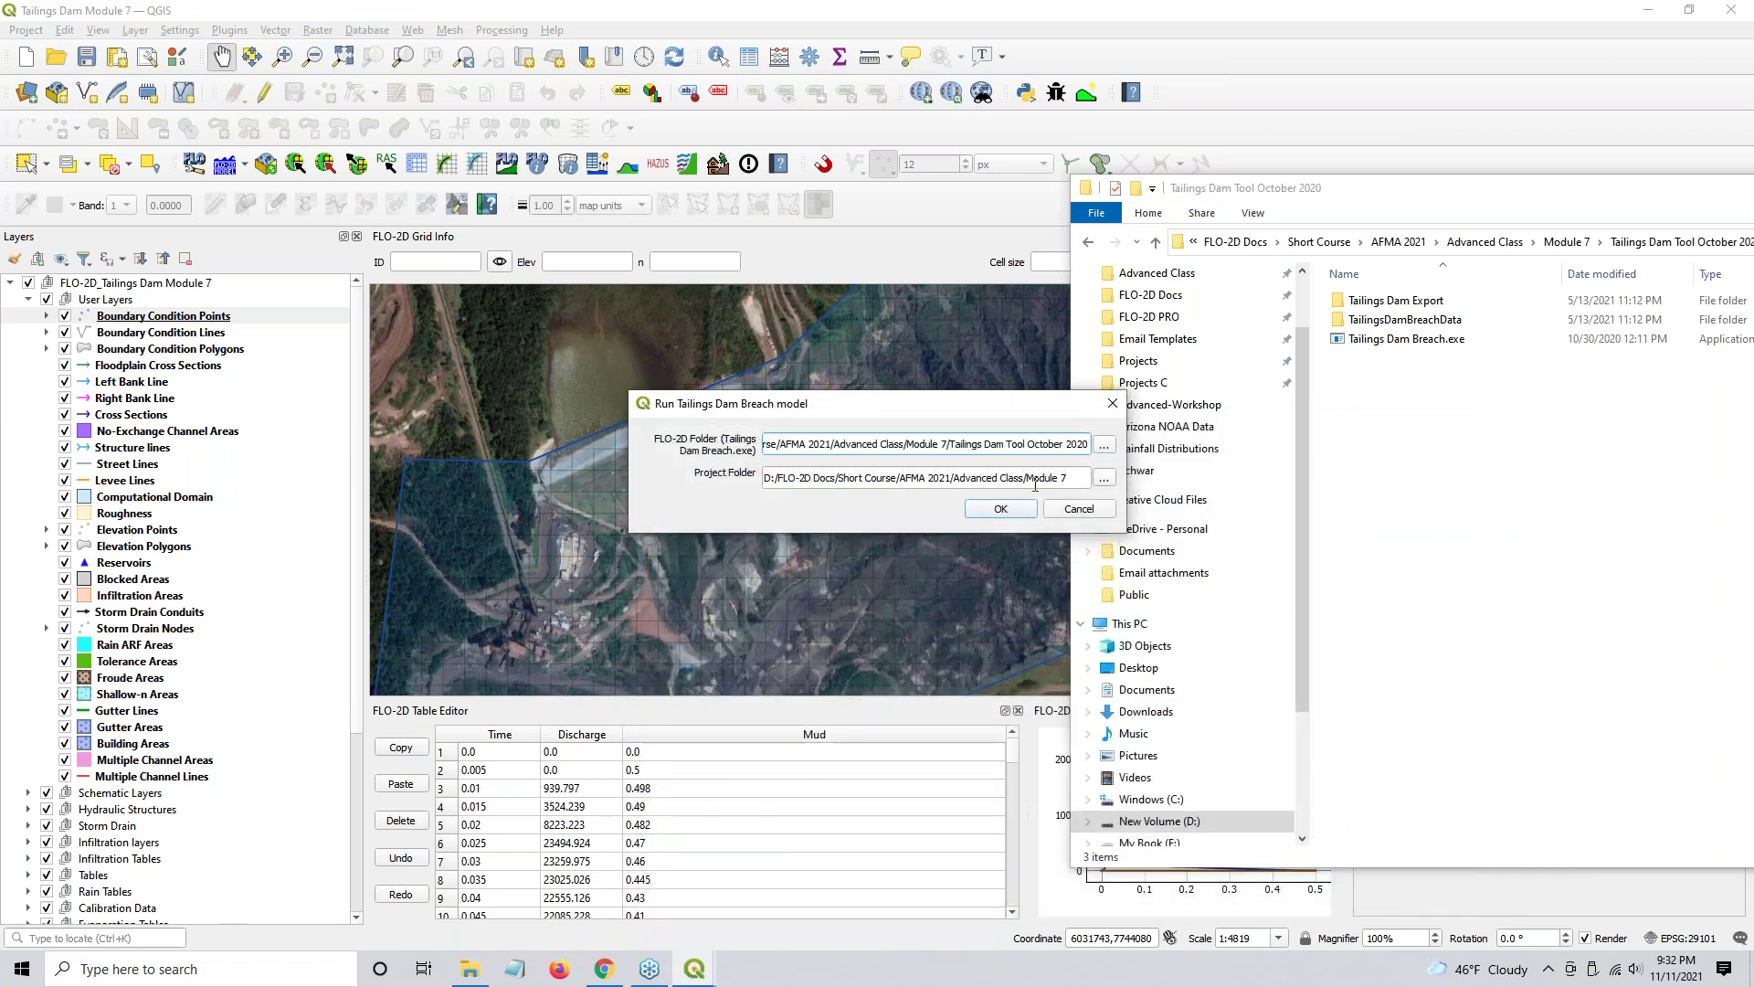
- Run the Tailings Dam Breach model with the Module 7 project folder, bring up its parameters window, and exit it
left_click(1069, 476)
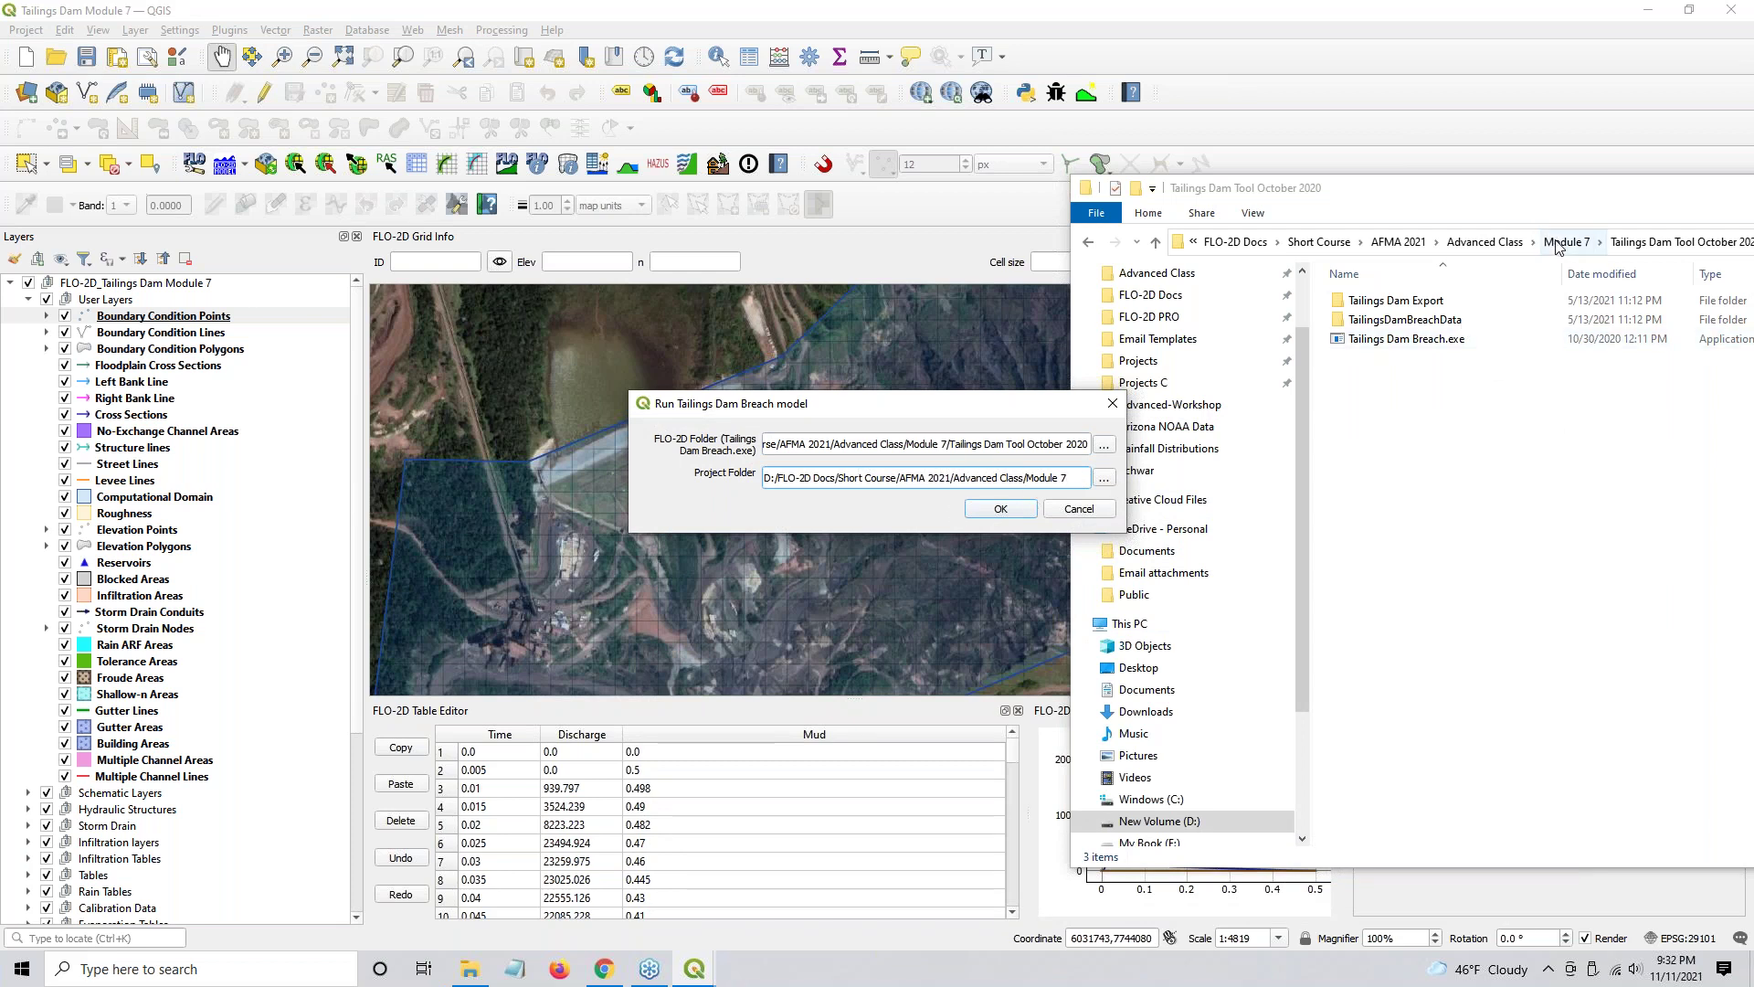
left_click(1001, 509)
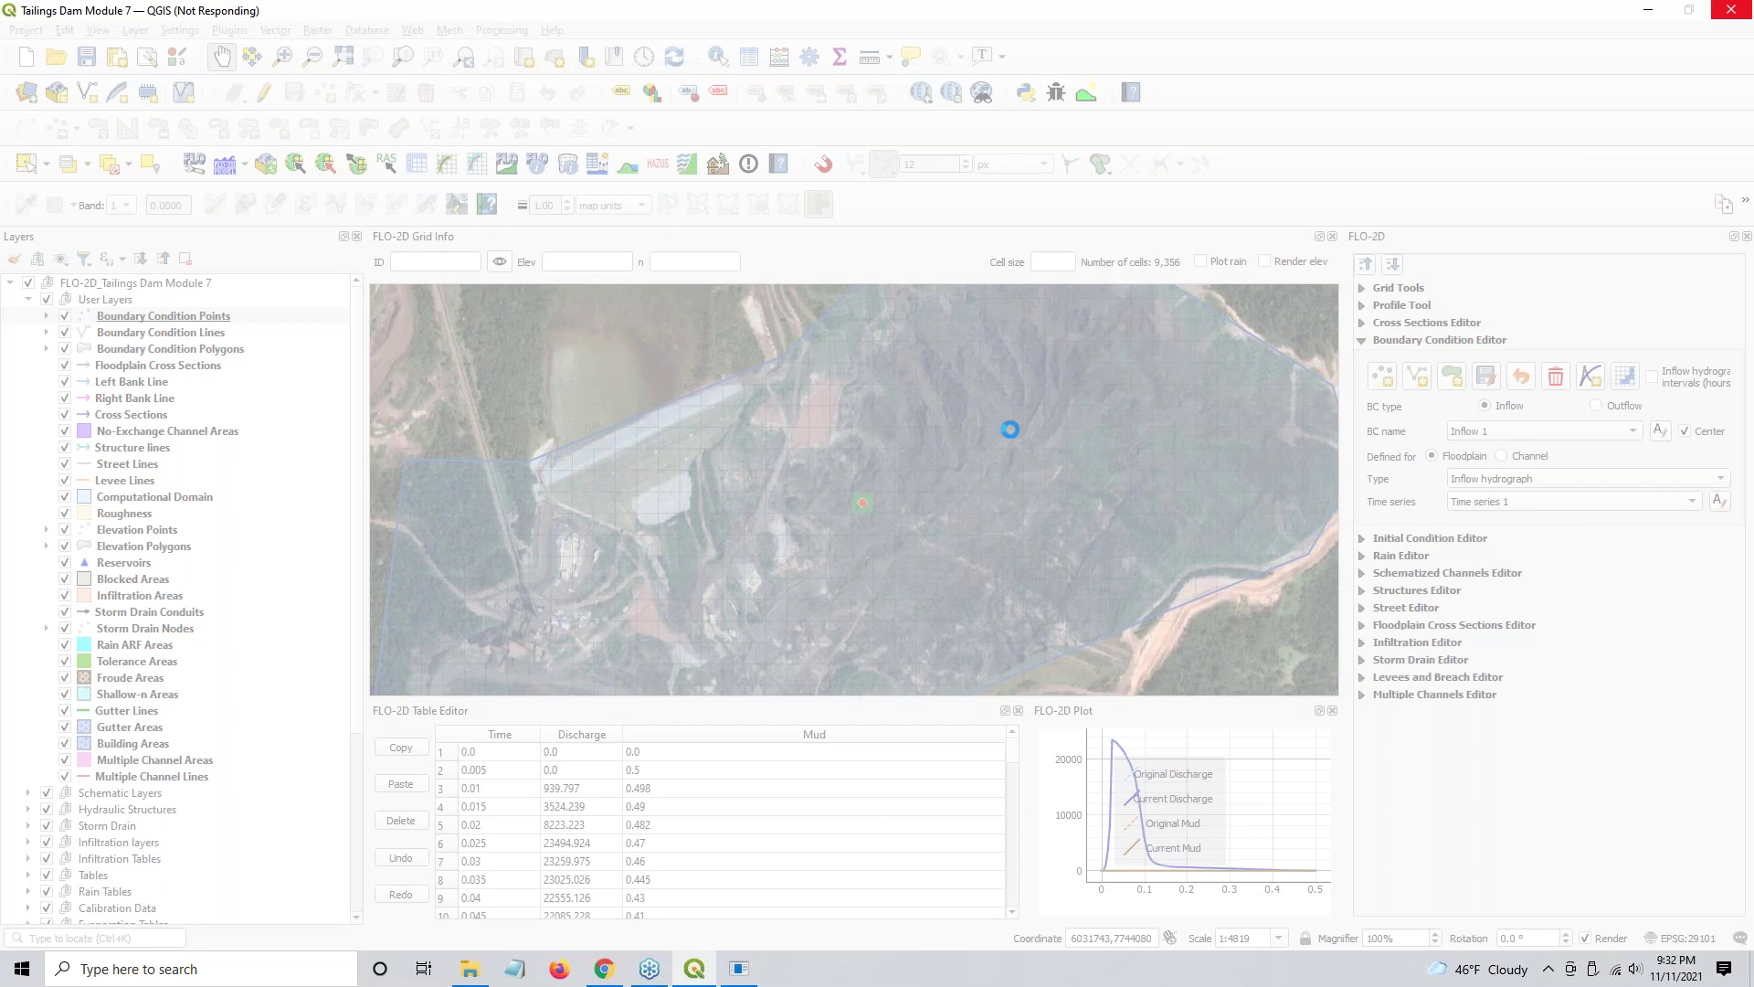
left_click(741, 971)
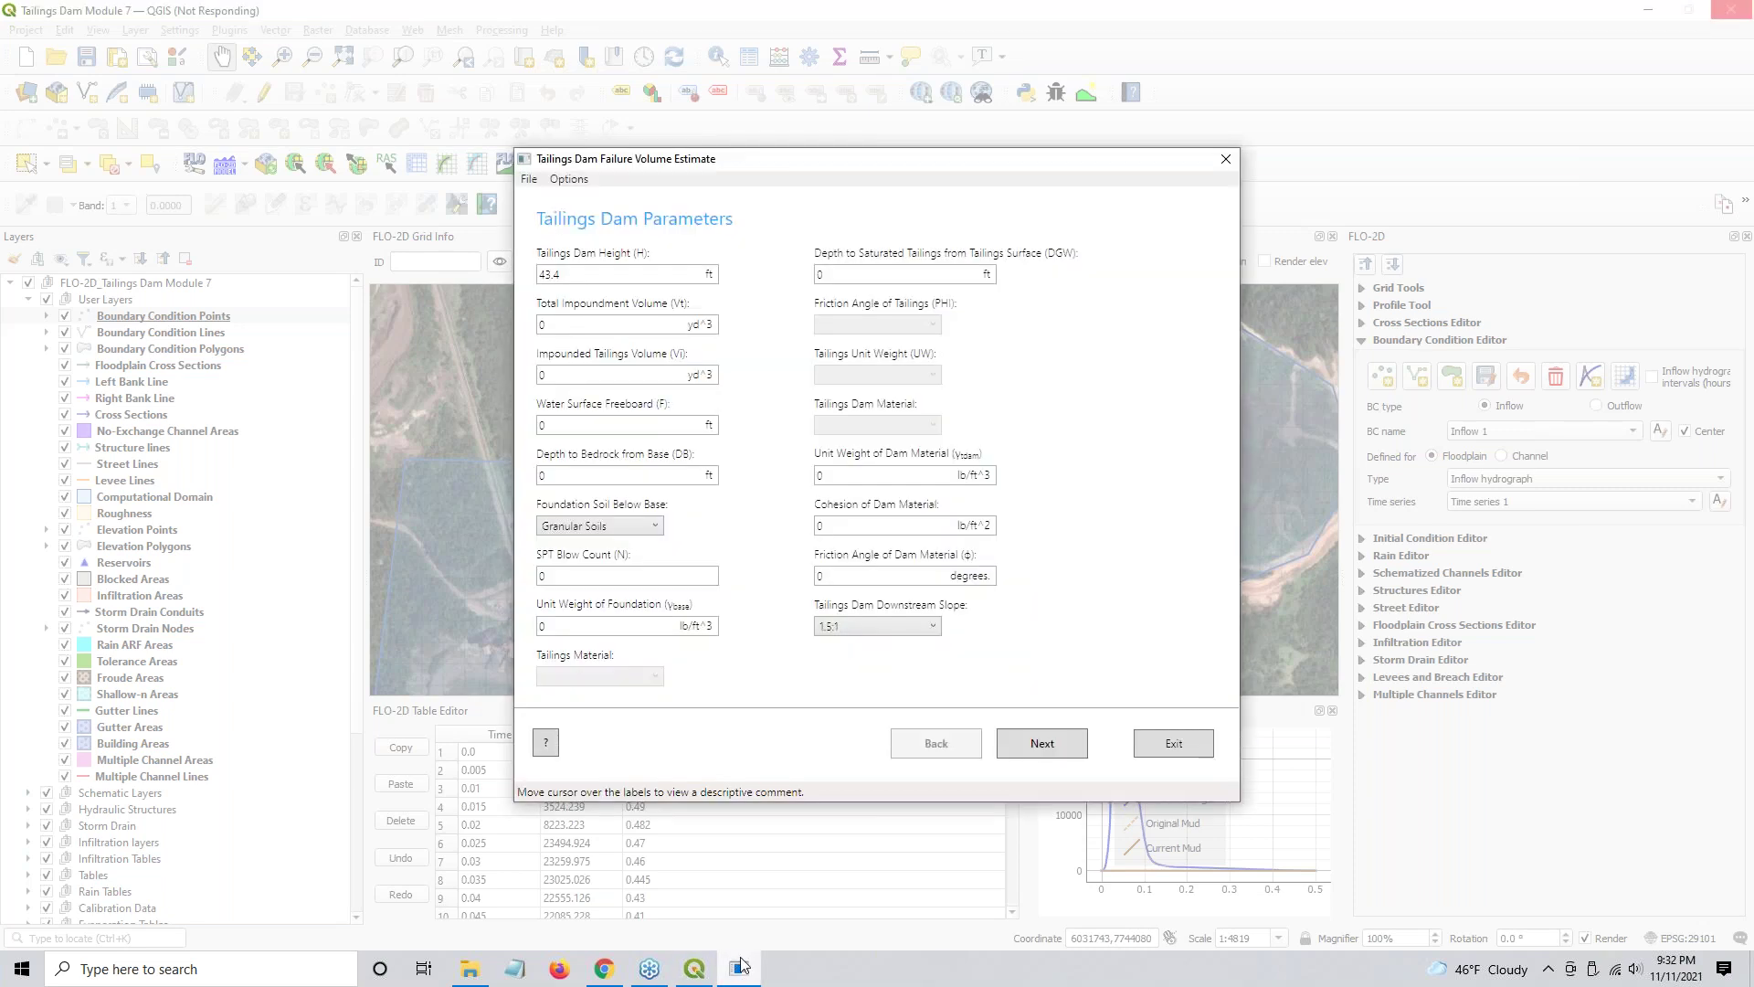
left_click(1172, 743)
left_click(1024, 512)
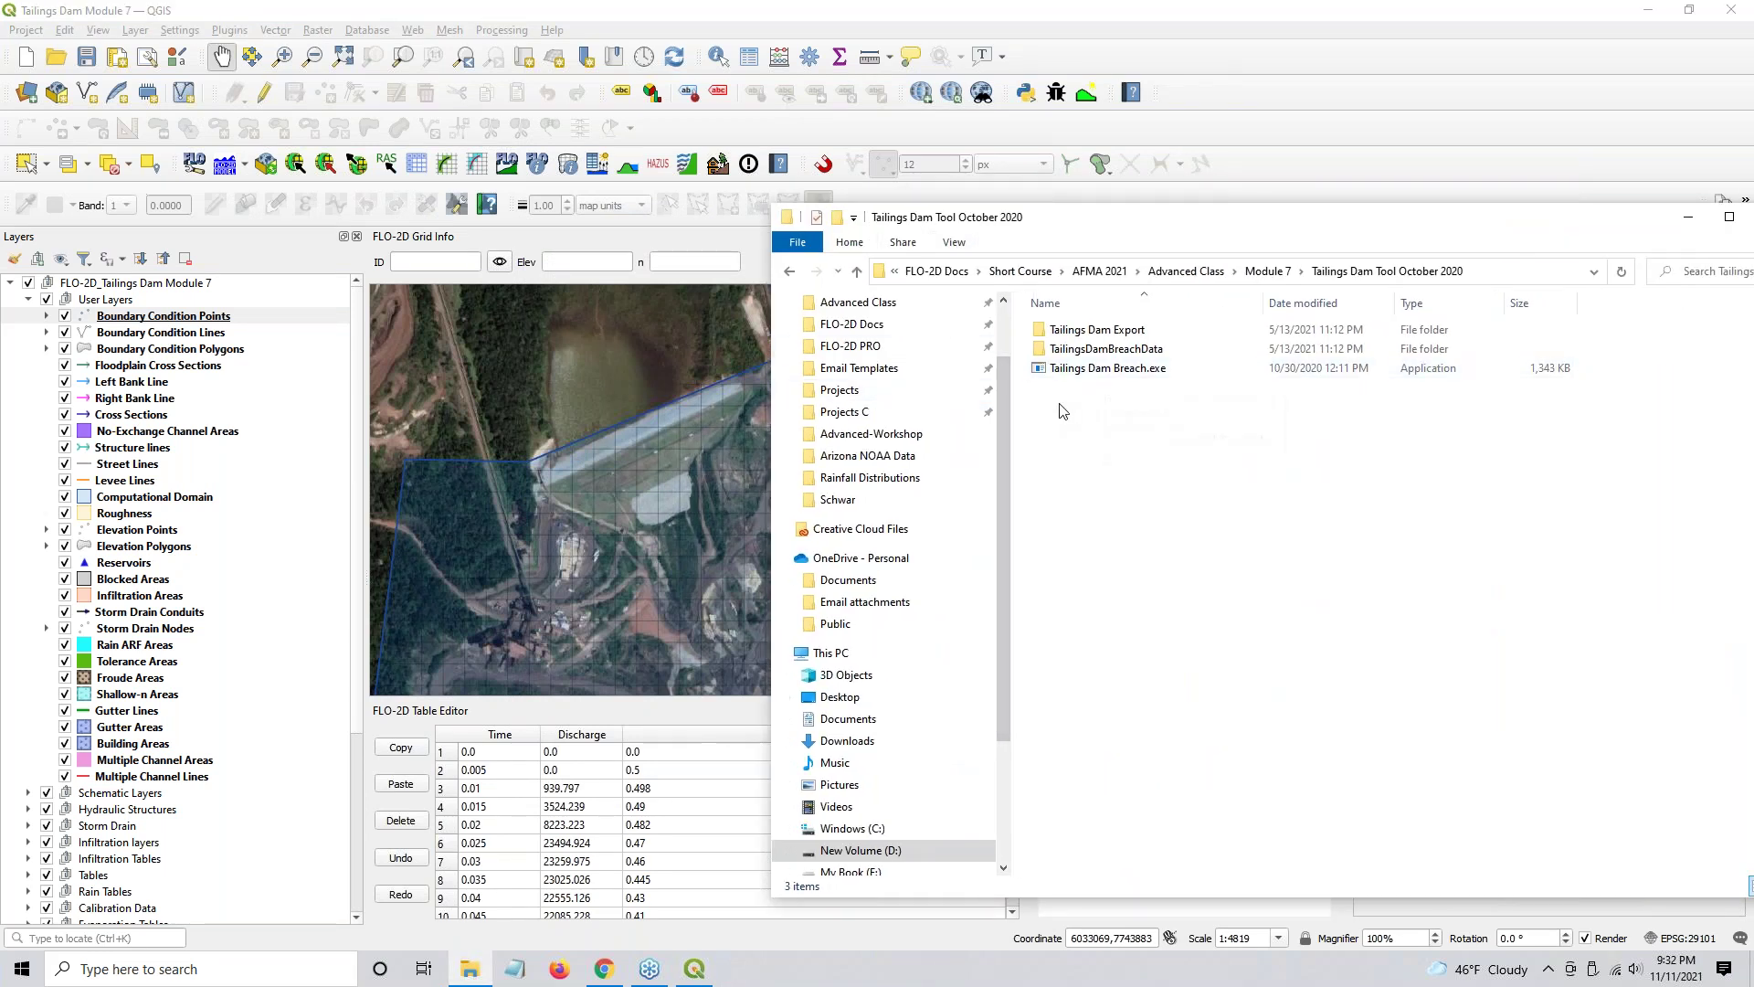
- Launch Tailings Dam Breach.exe directly from the Tailings Dam Tool October 2020 folder
left_click(1070, 376)
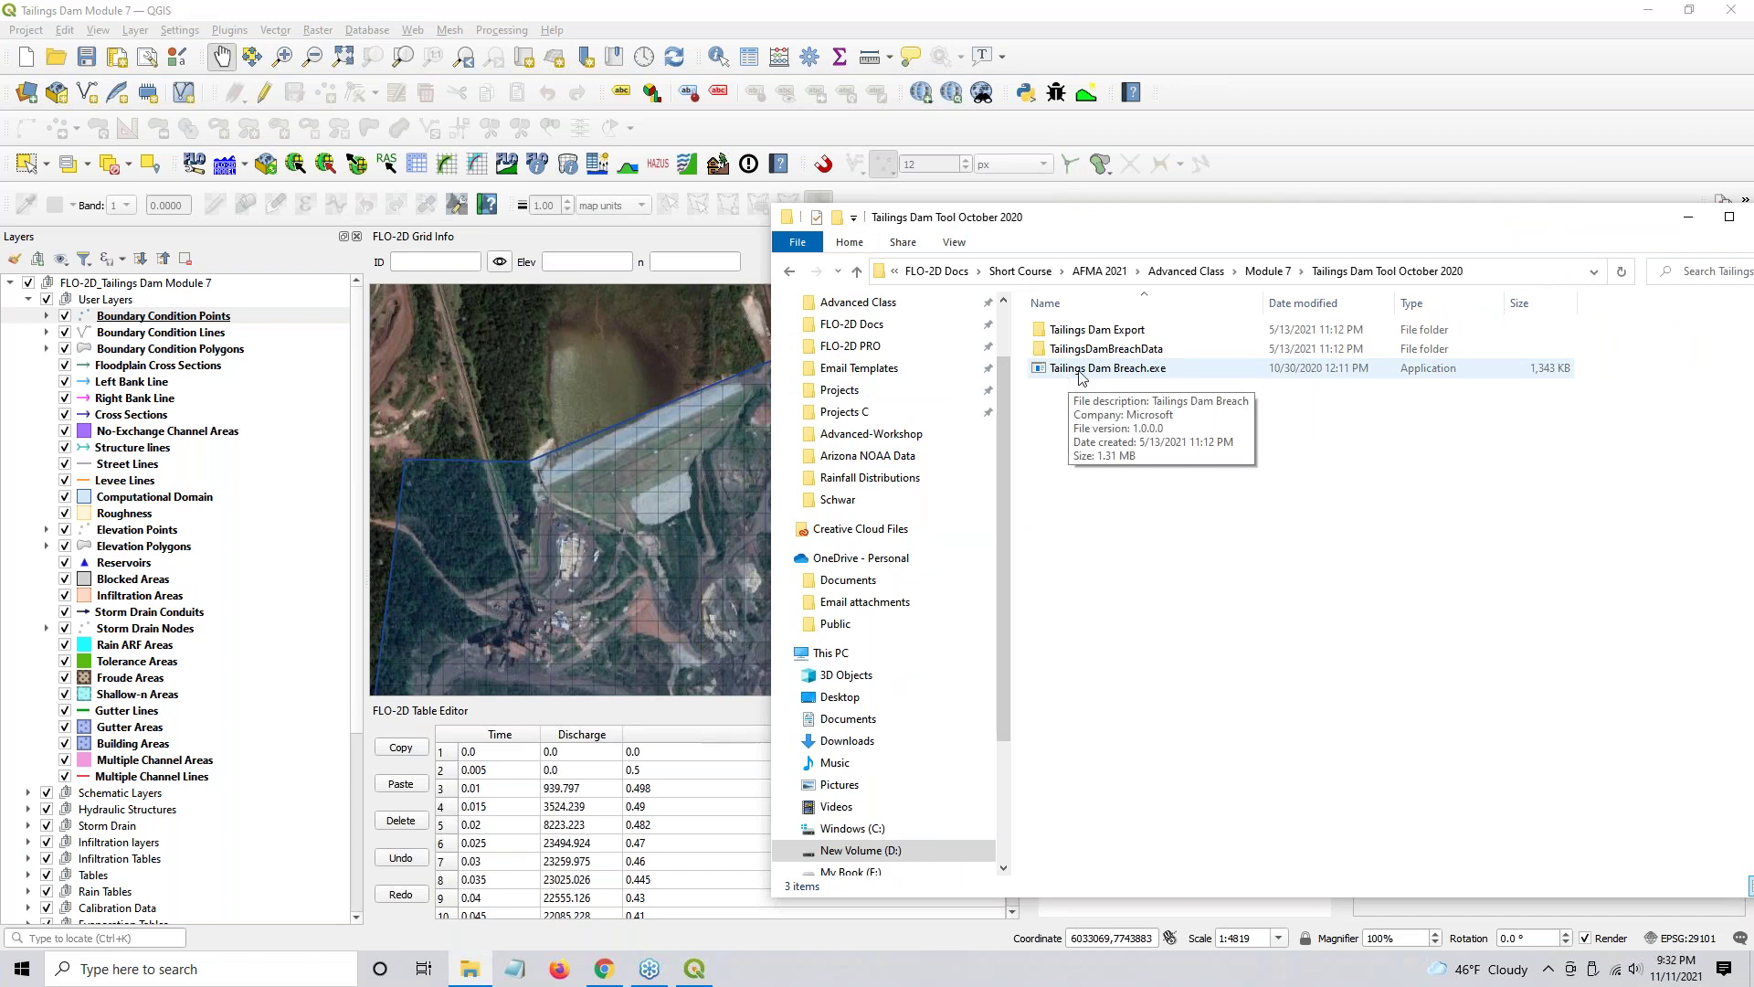
left_click(1080, 376)
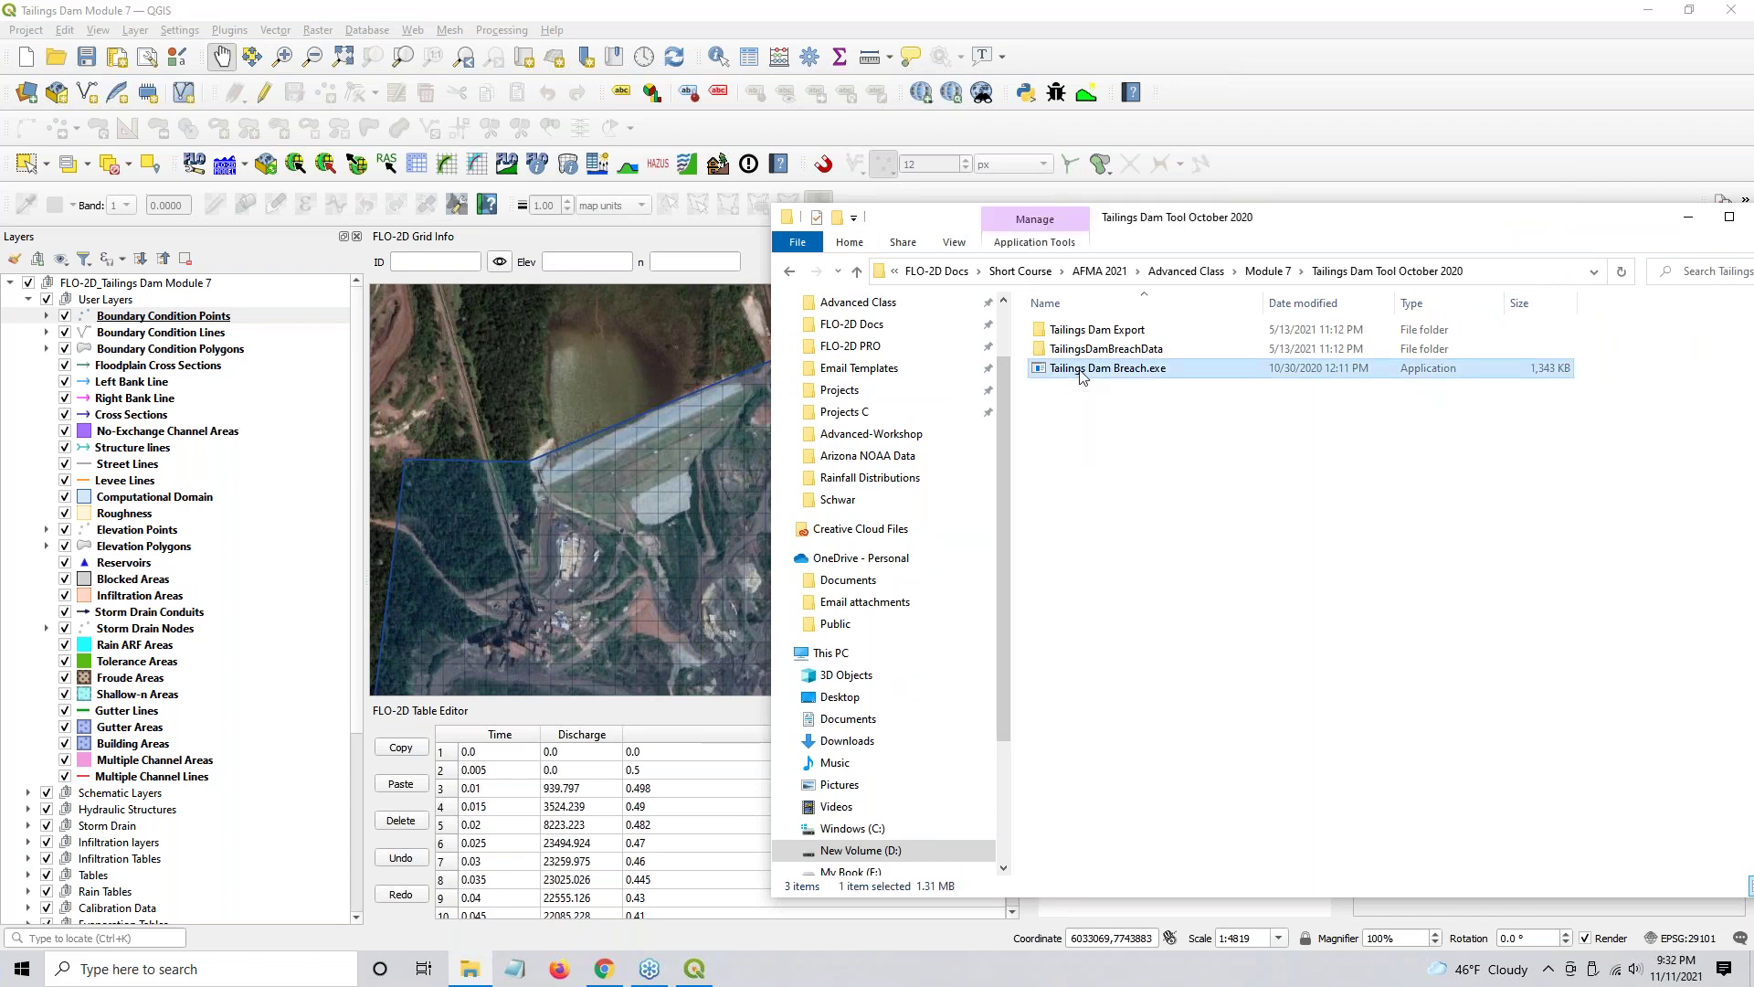
double_click(1082, 368)
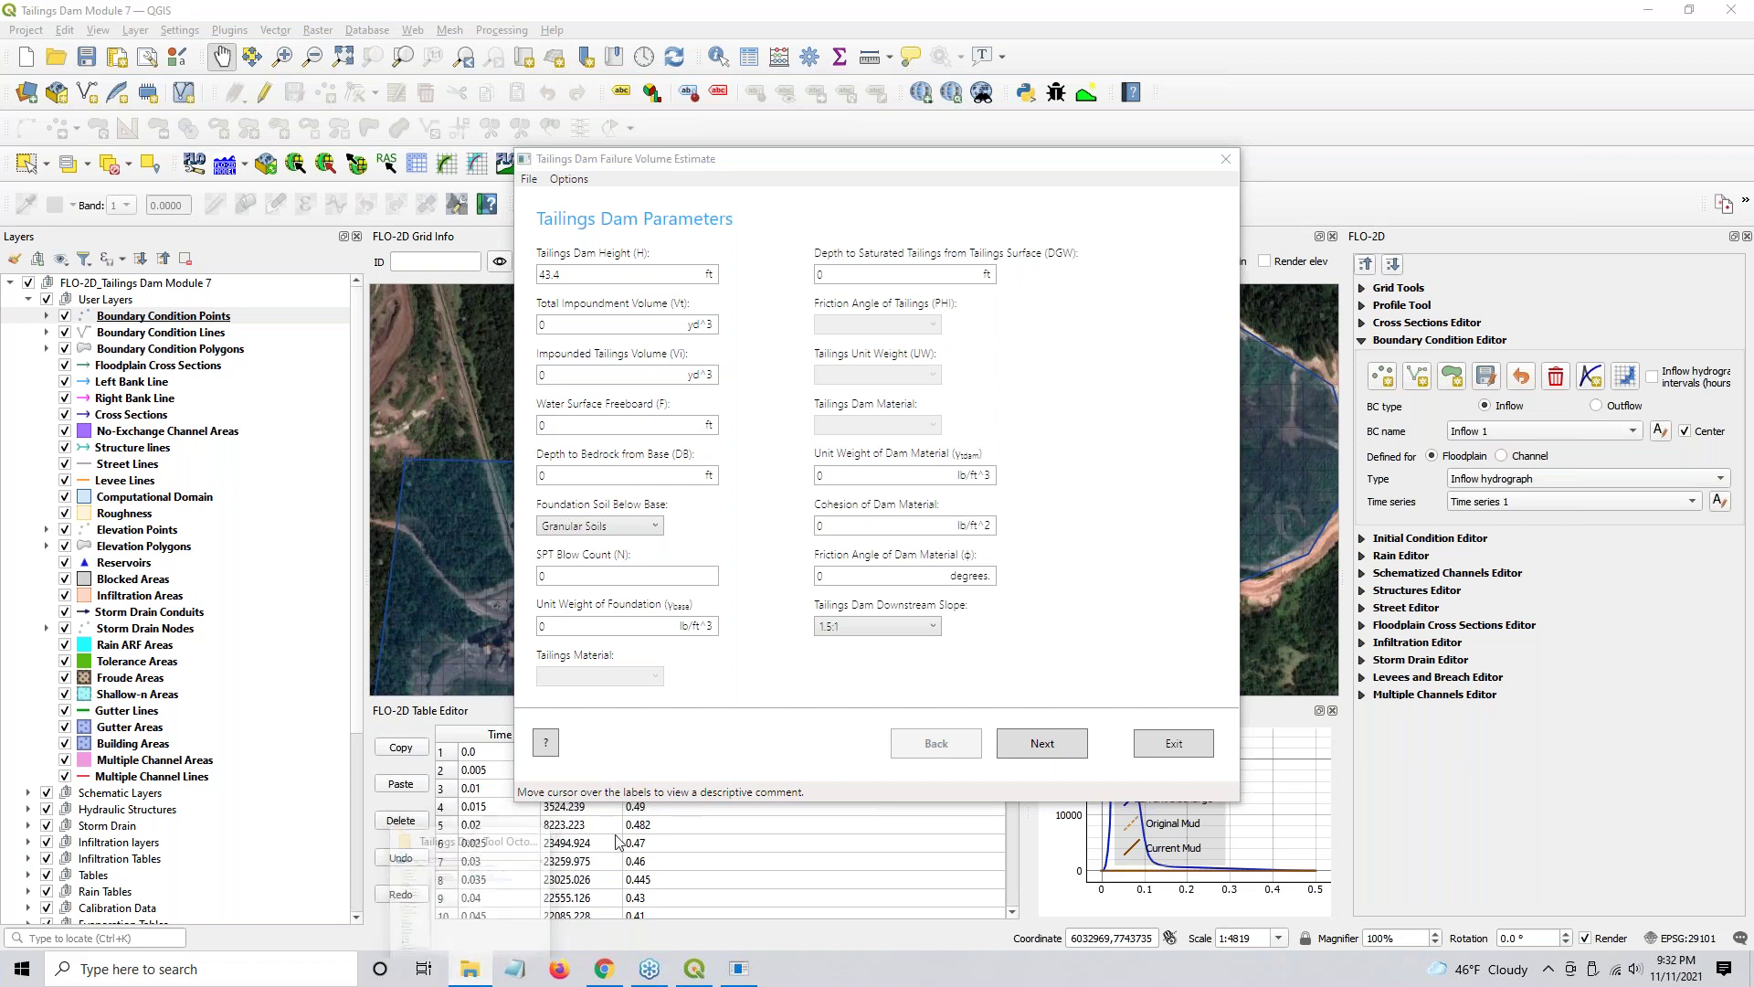
- Switch to the tutorial in Chrome and read Step 4 on the dam height, downstream slope and freeboard
left_click(616, 972)
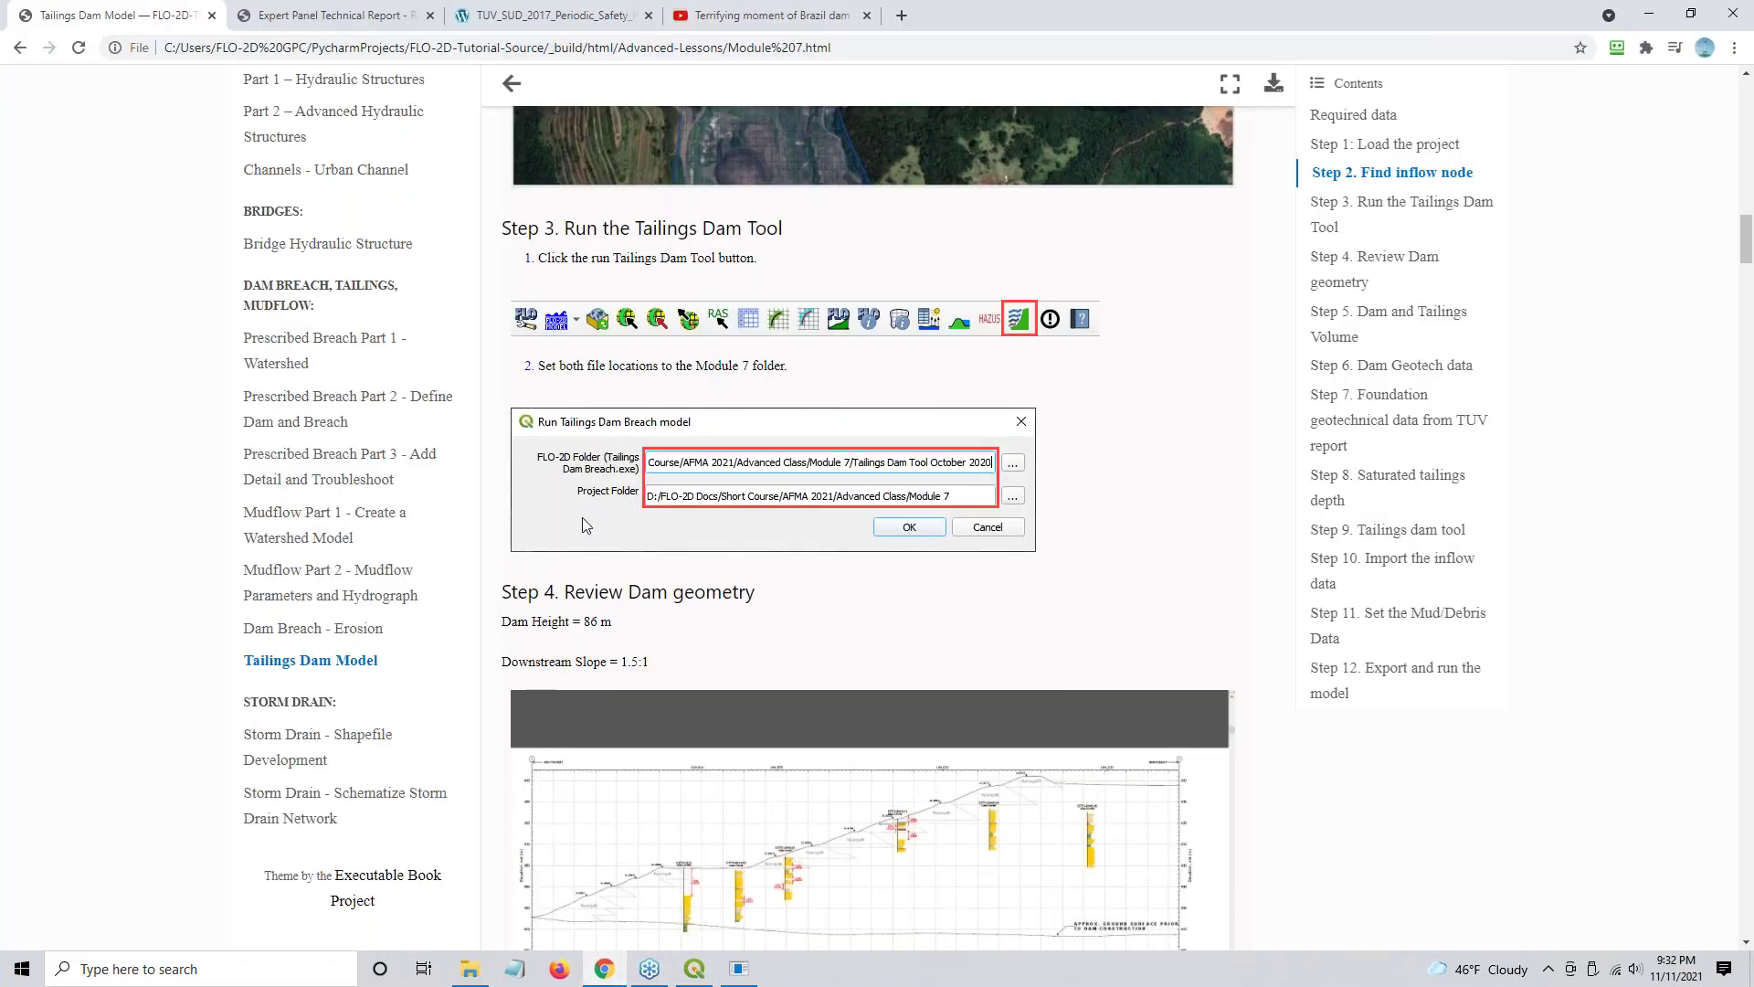
scroll(581, 517, "down", 4)
scroll(625, 344, "down", 1)
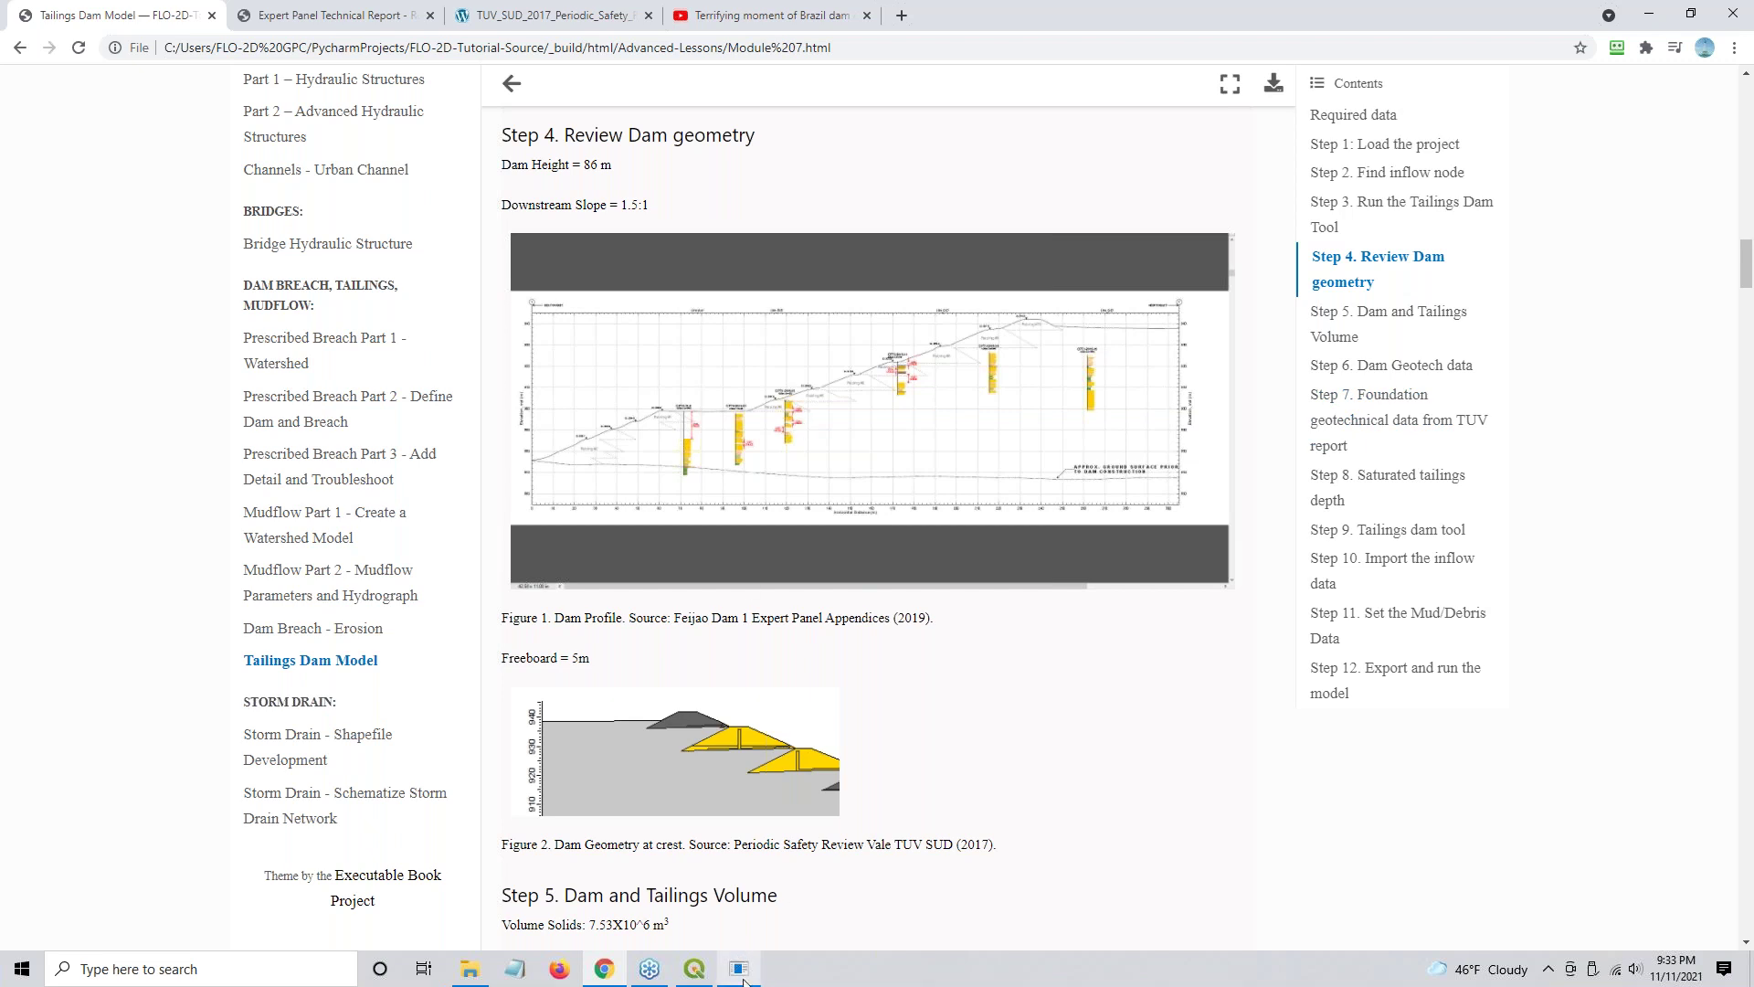
- Return to the Tailings Dam Failure Volume Estimate window and set its units to Metric
mouse_move(743, 980)
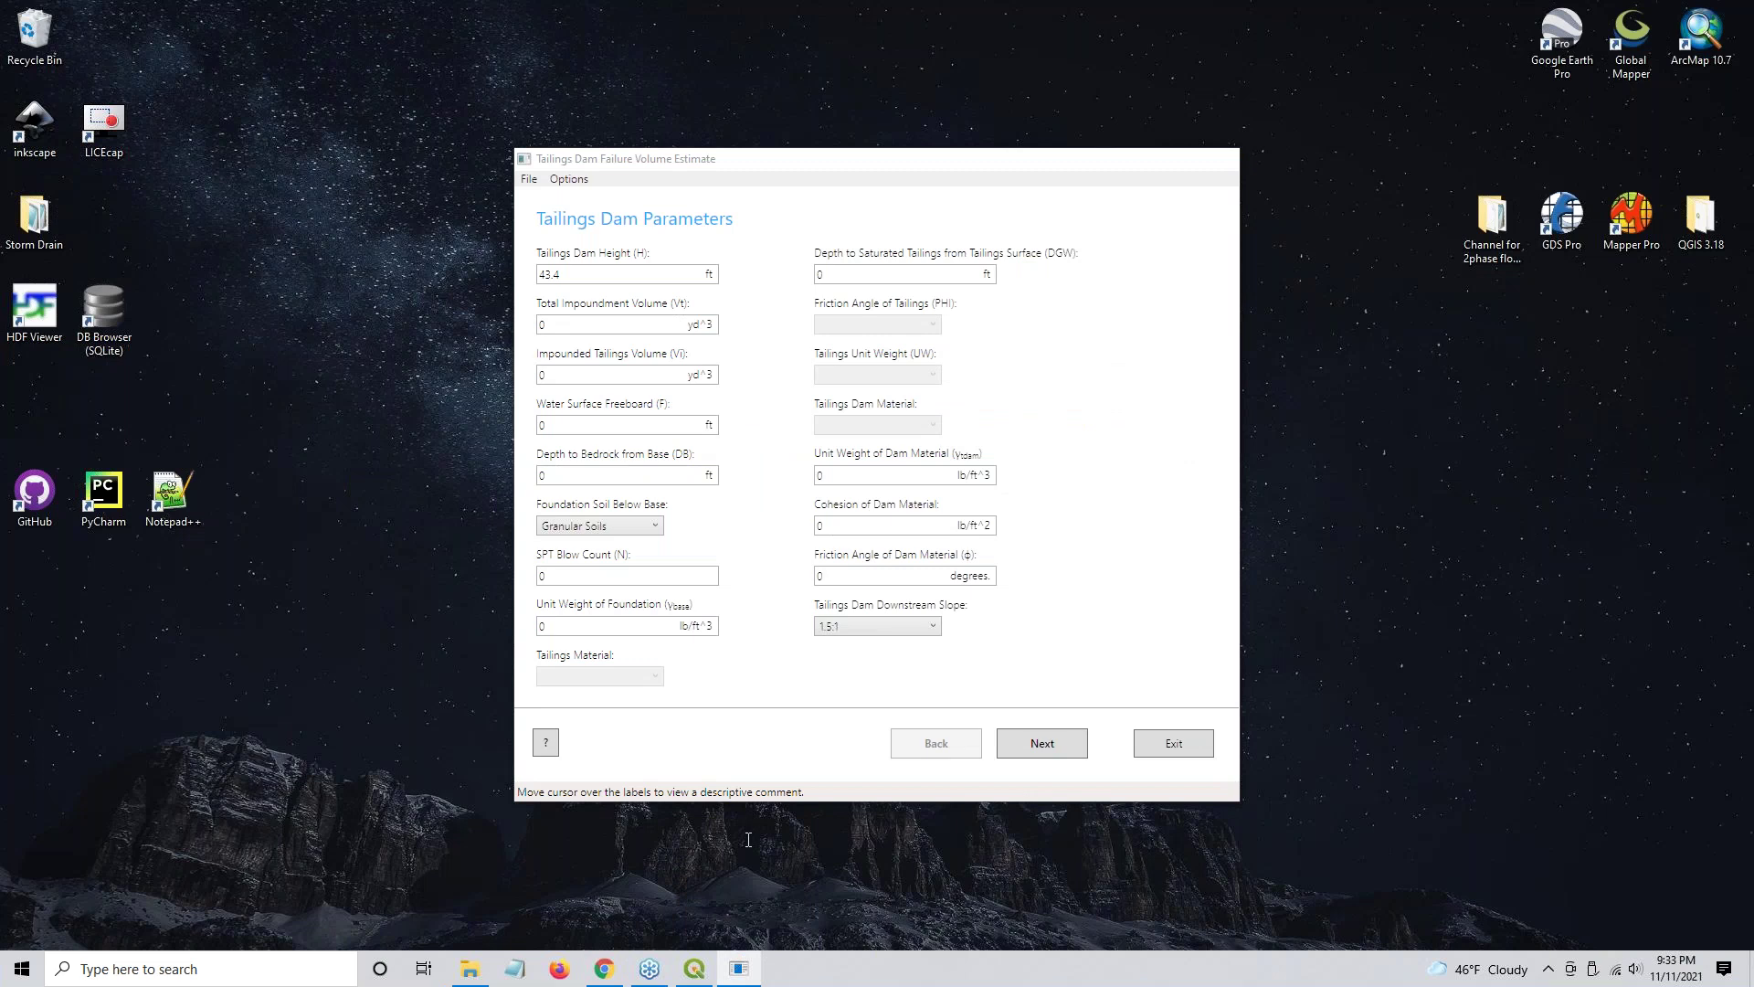
left_click(738, 891)
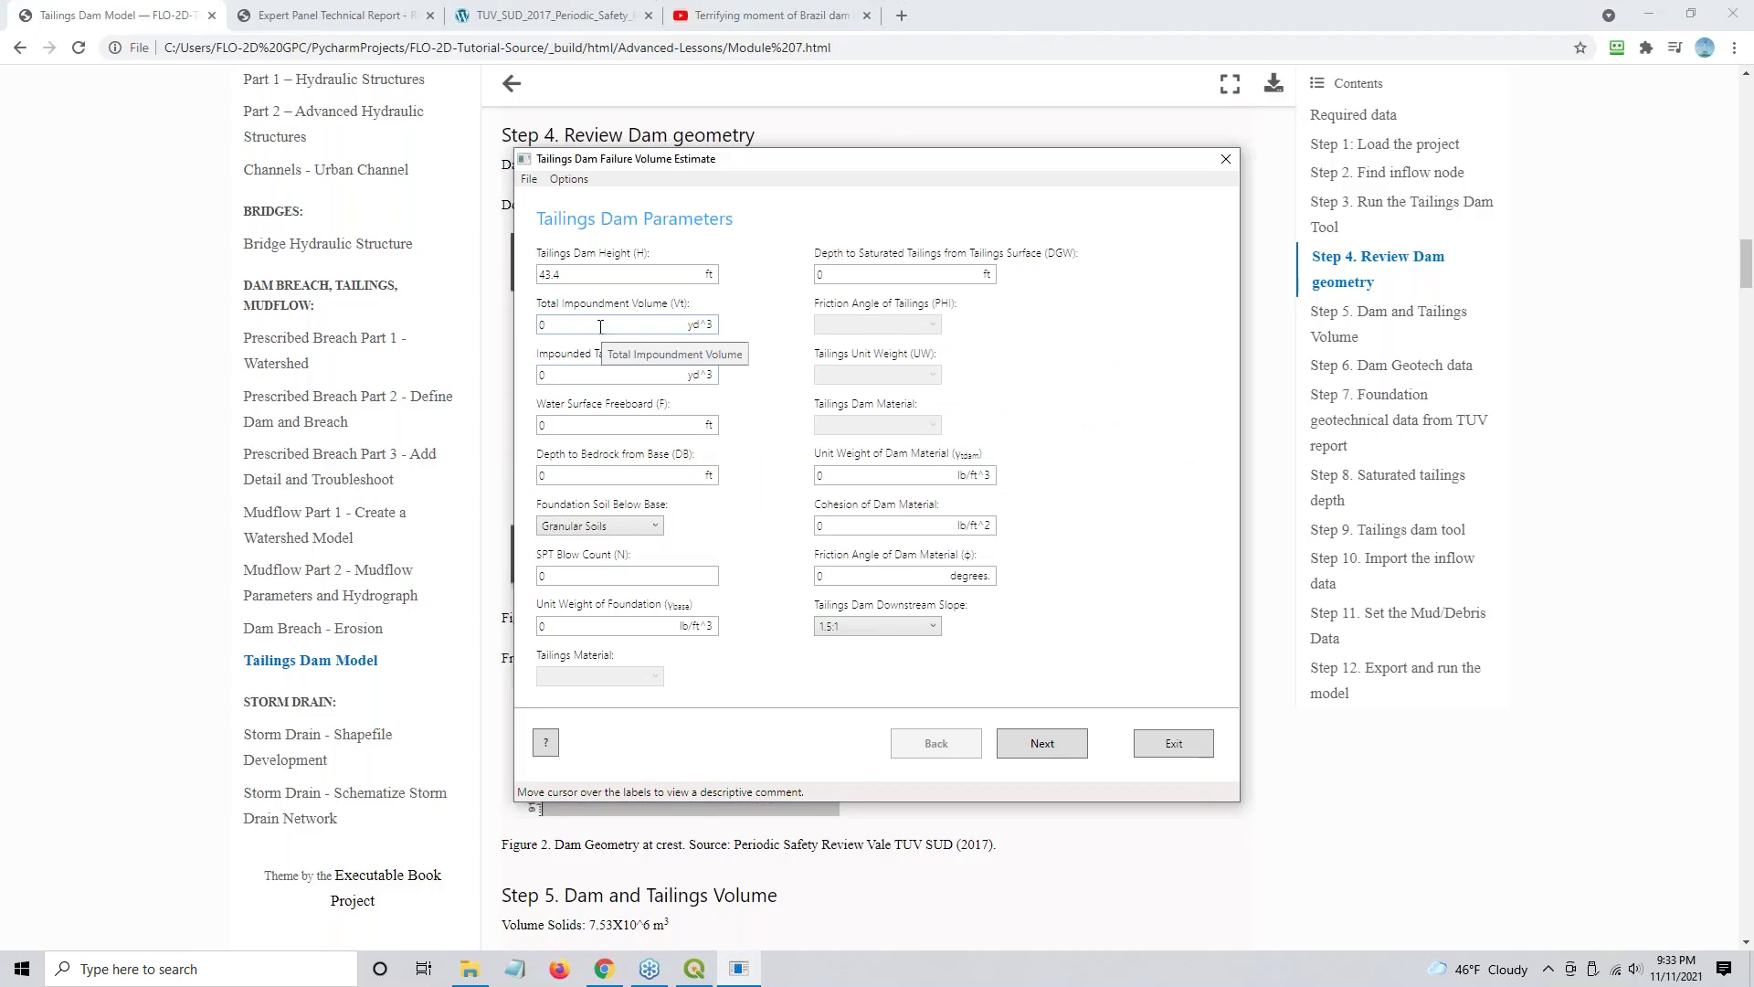
left_click(569, 179)
mouse_move(576, 203)
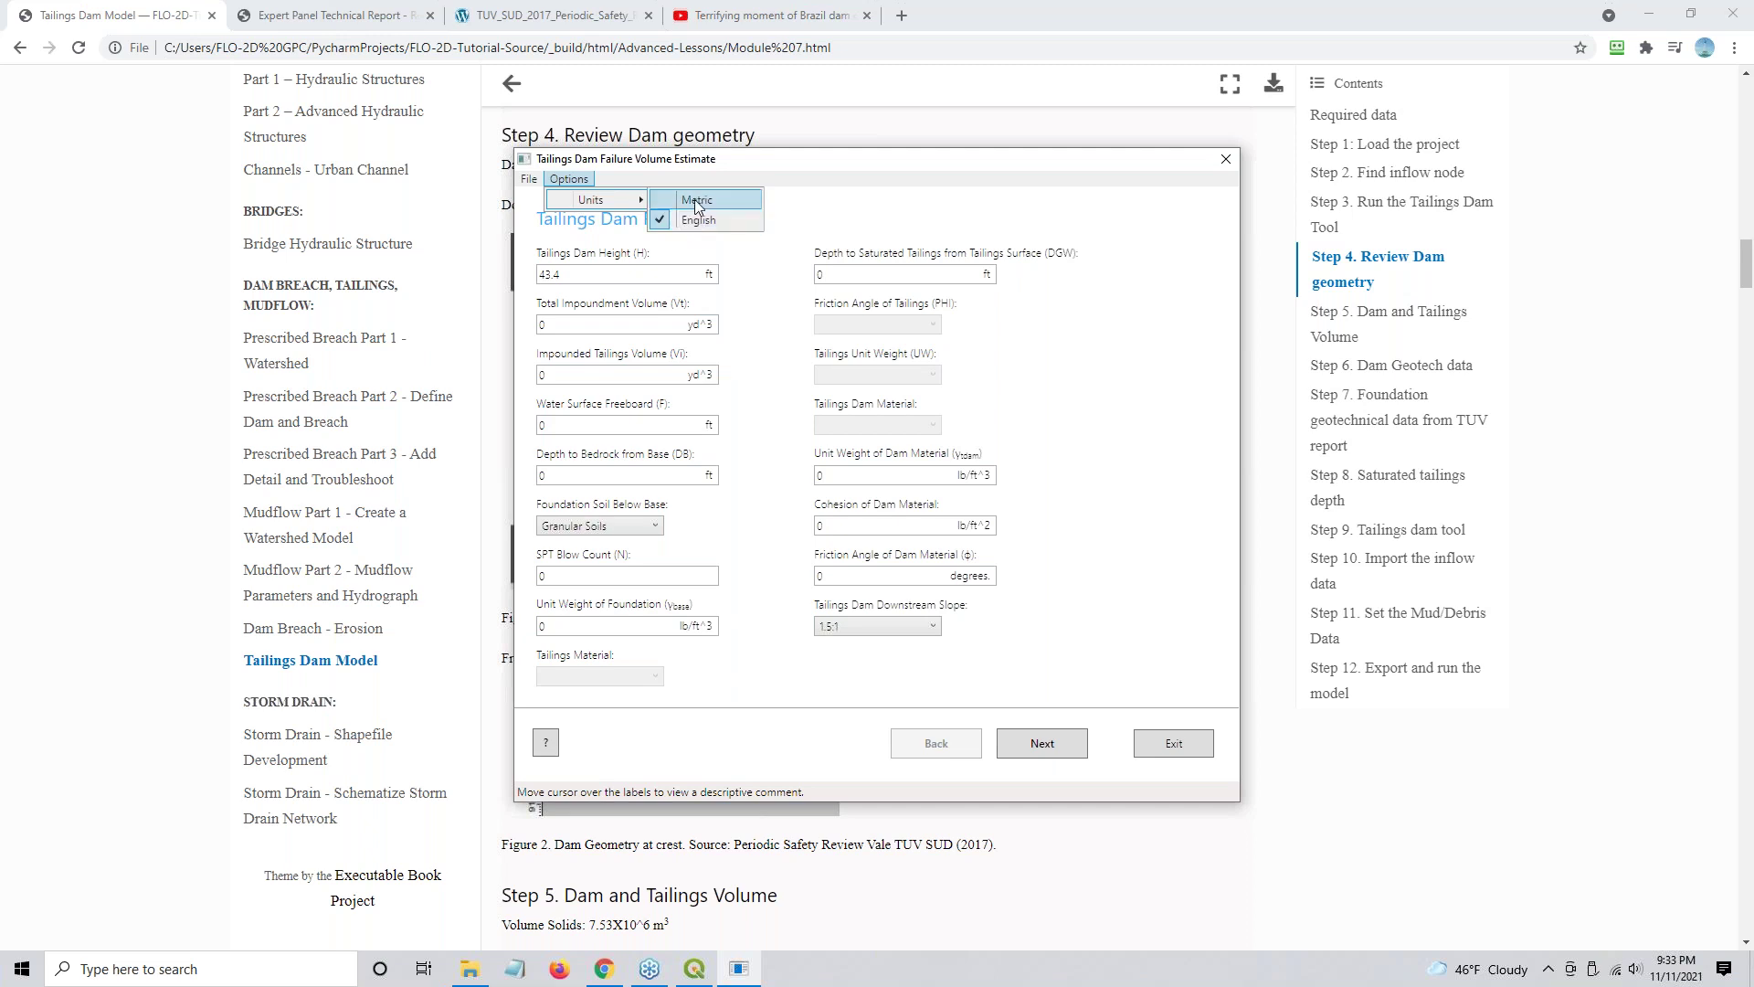
left_click(696, 205)
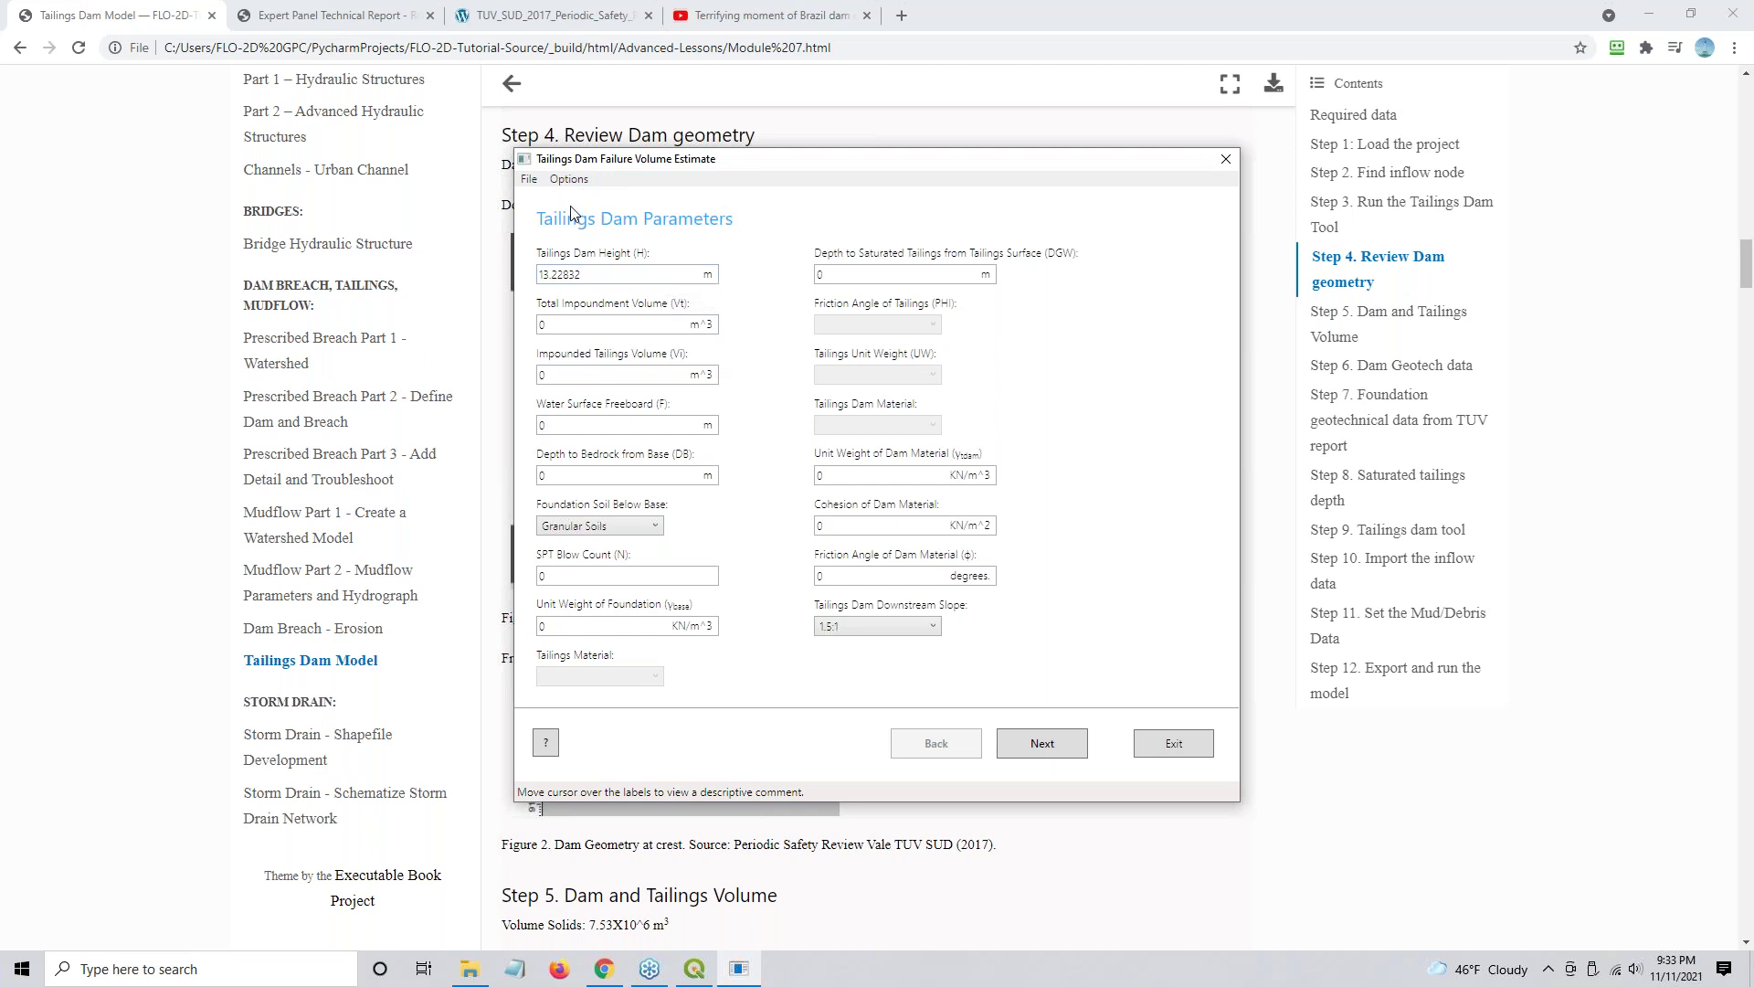
- Load the dam parameters from Tailings Breach 1.xml in the Module 7 folder
left_click_drag(657, 163, 653, 181)
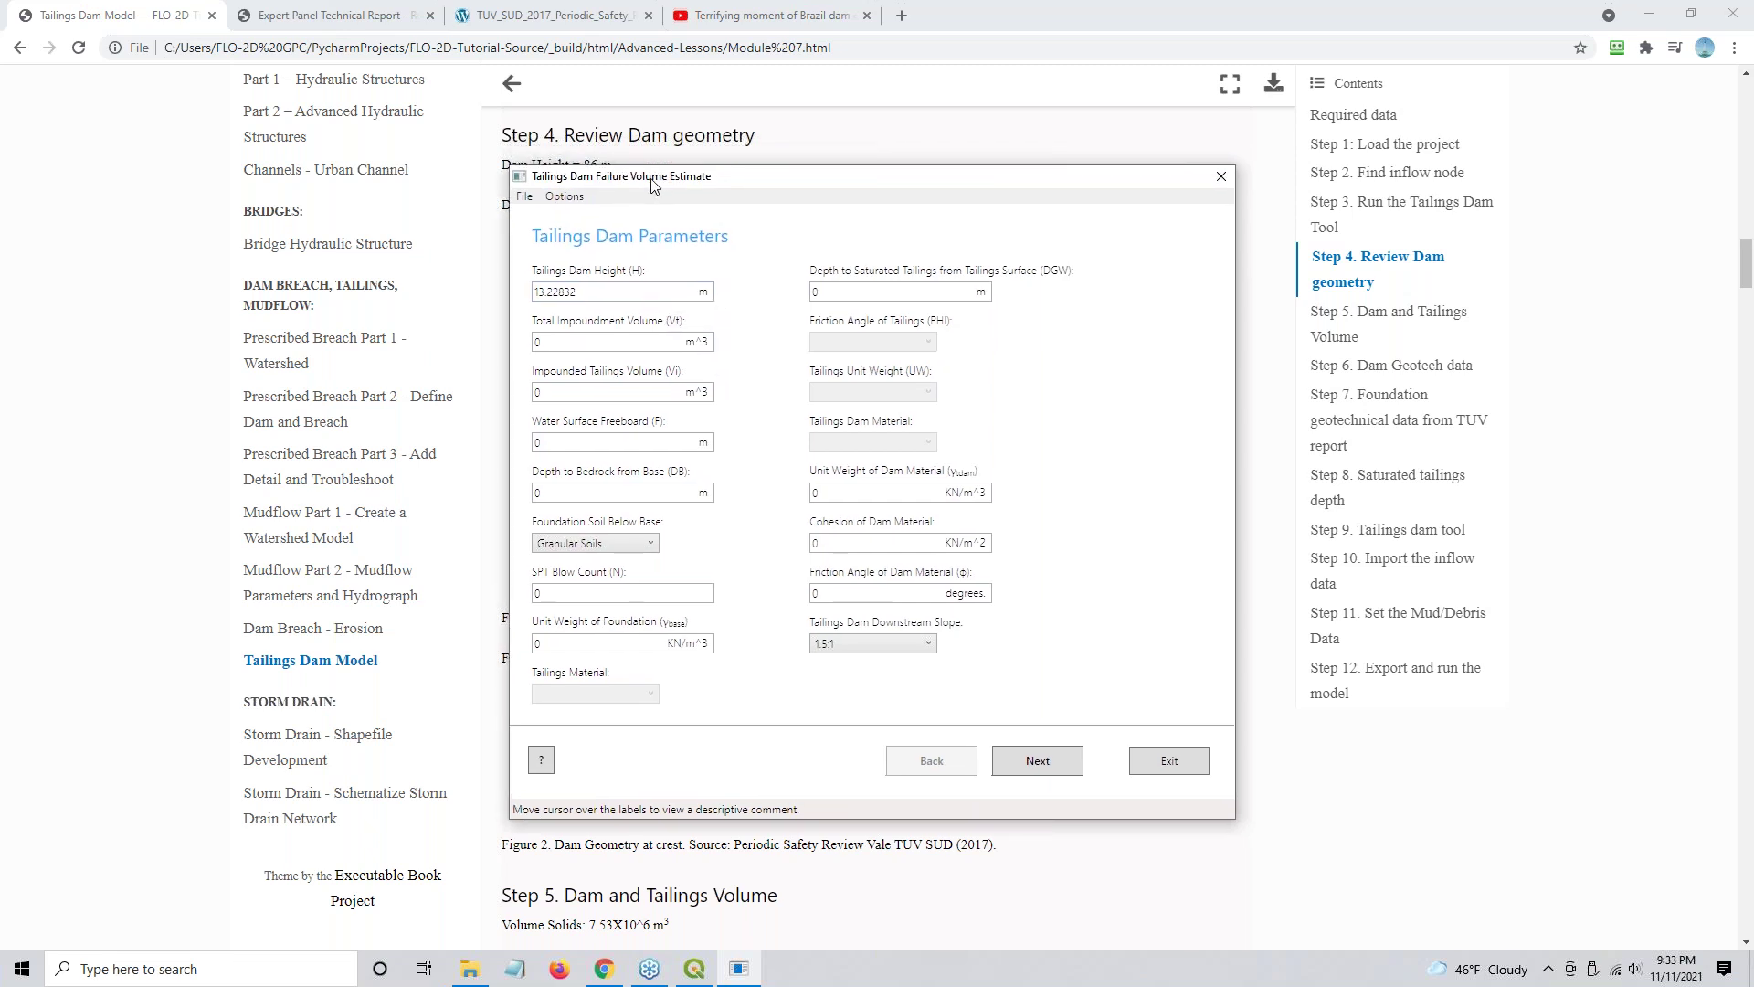
left_click(525, 198)
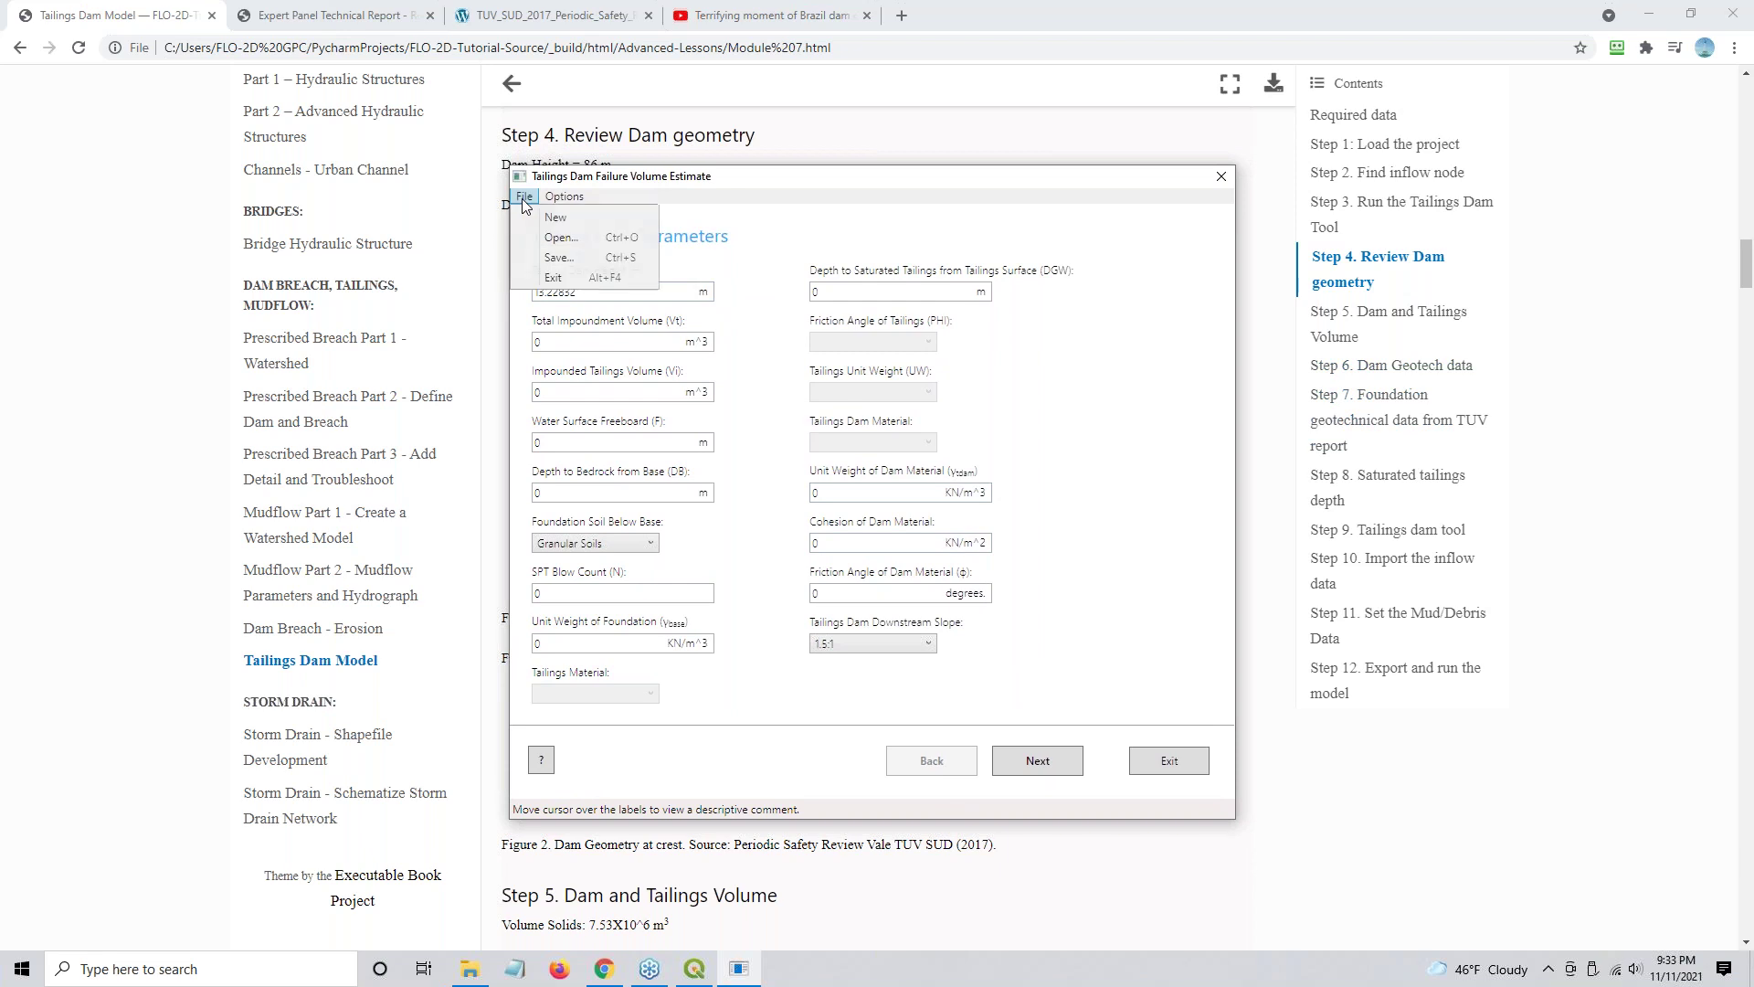
left_click(548, 237)
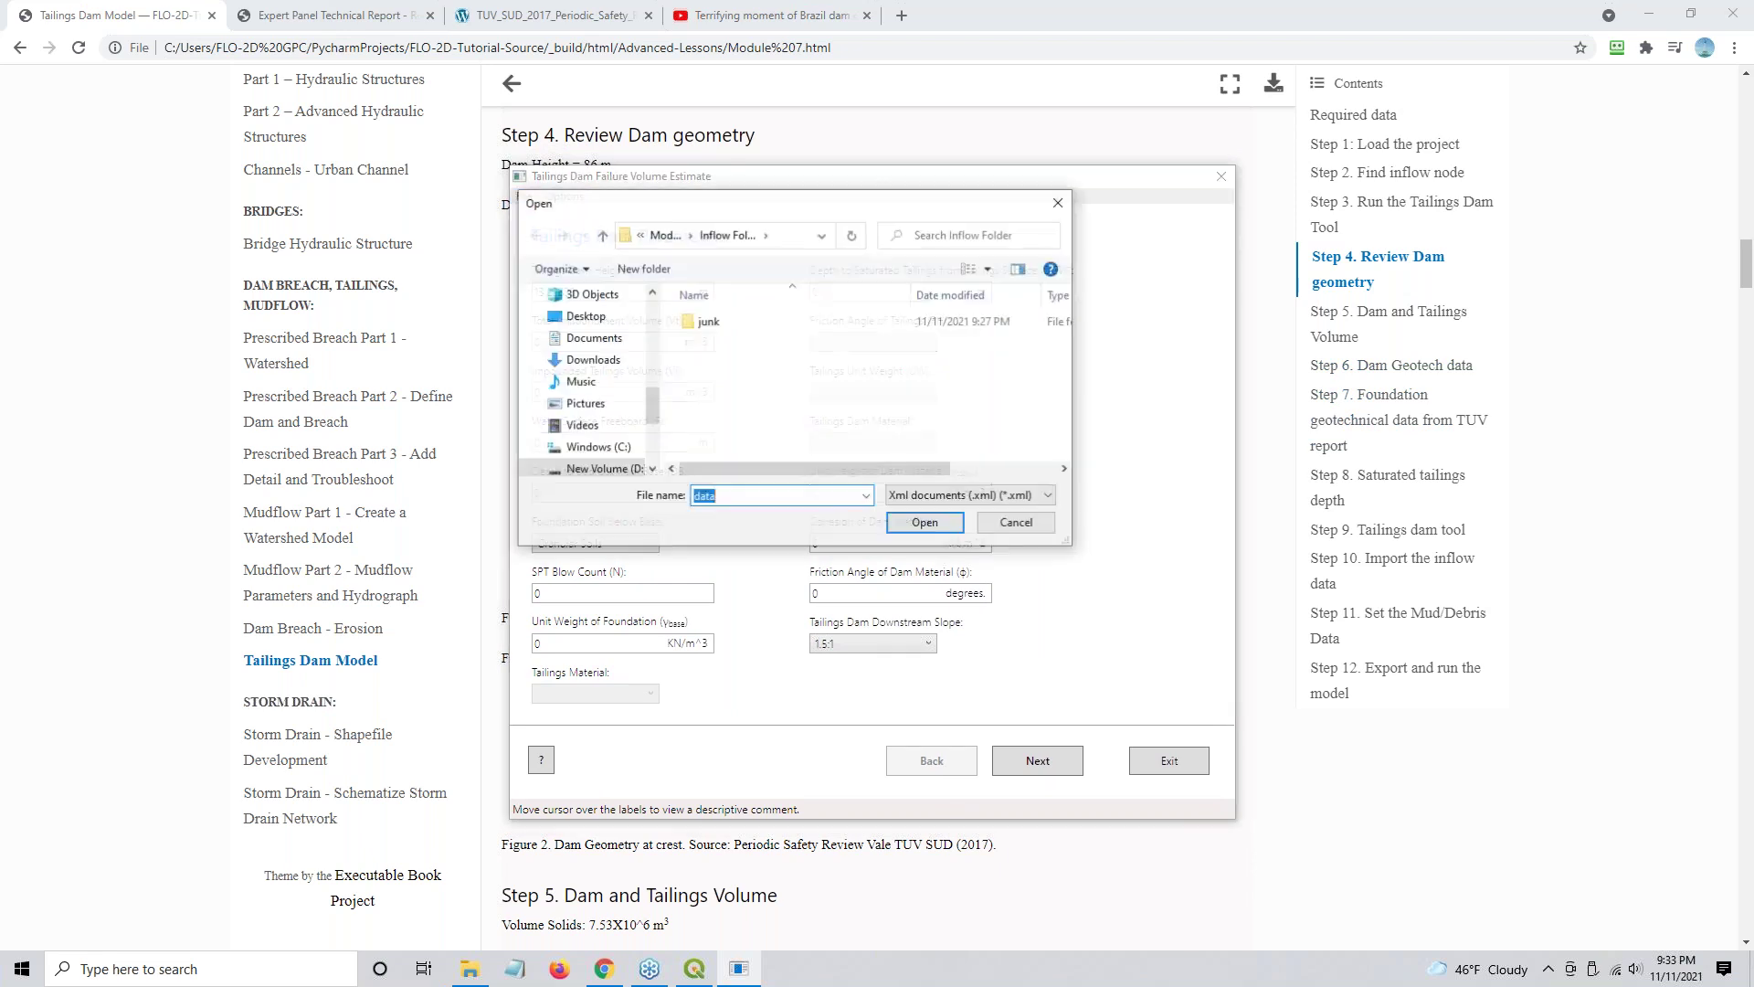
left_click(665, 235)
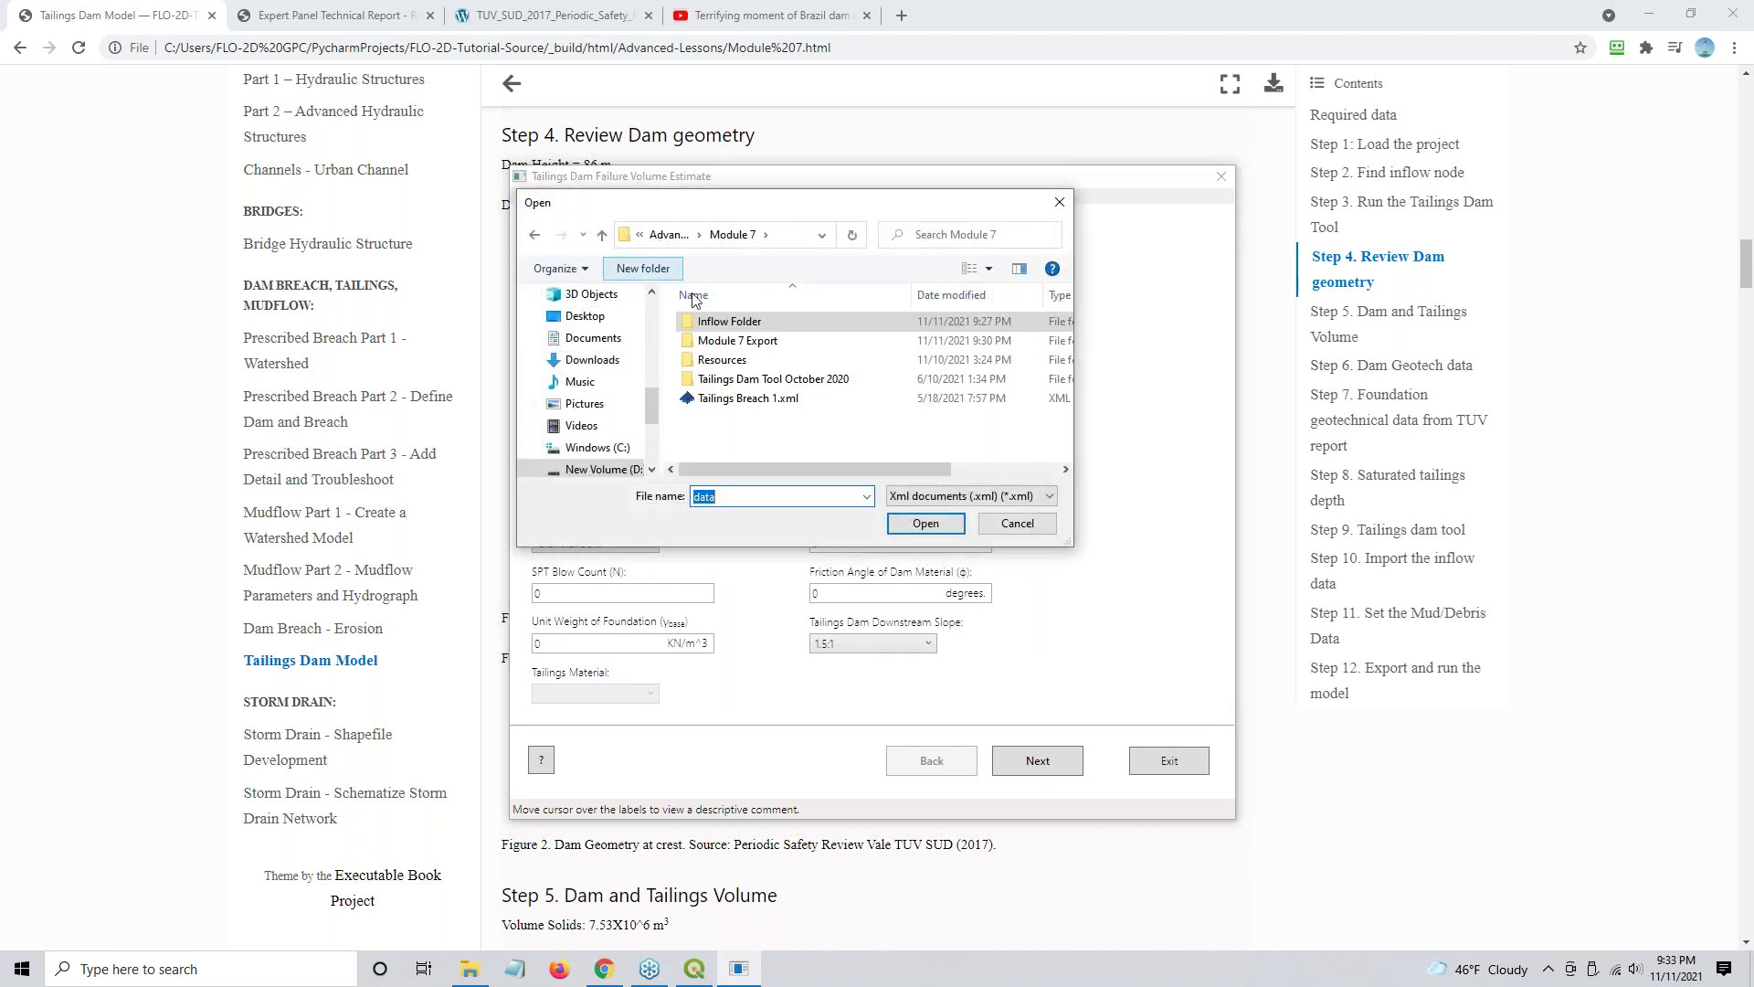
left_click(743, 407)
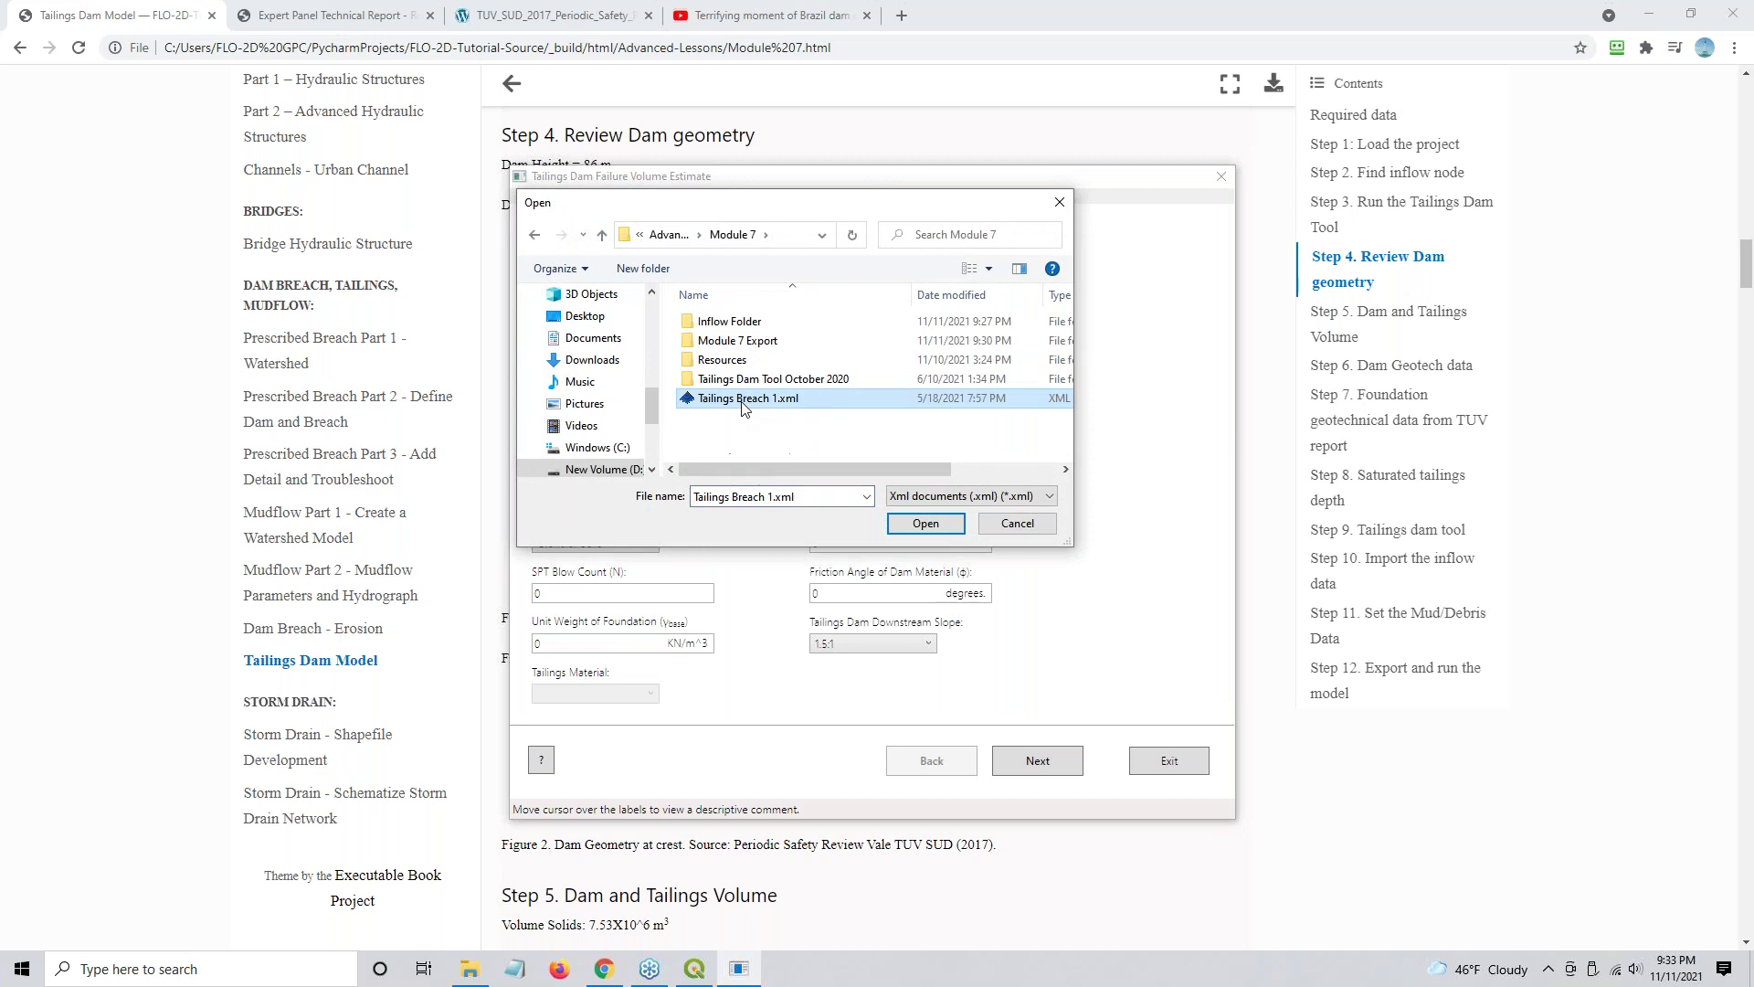
left_click(743, 402)
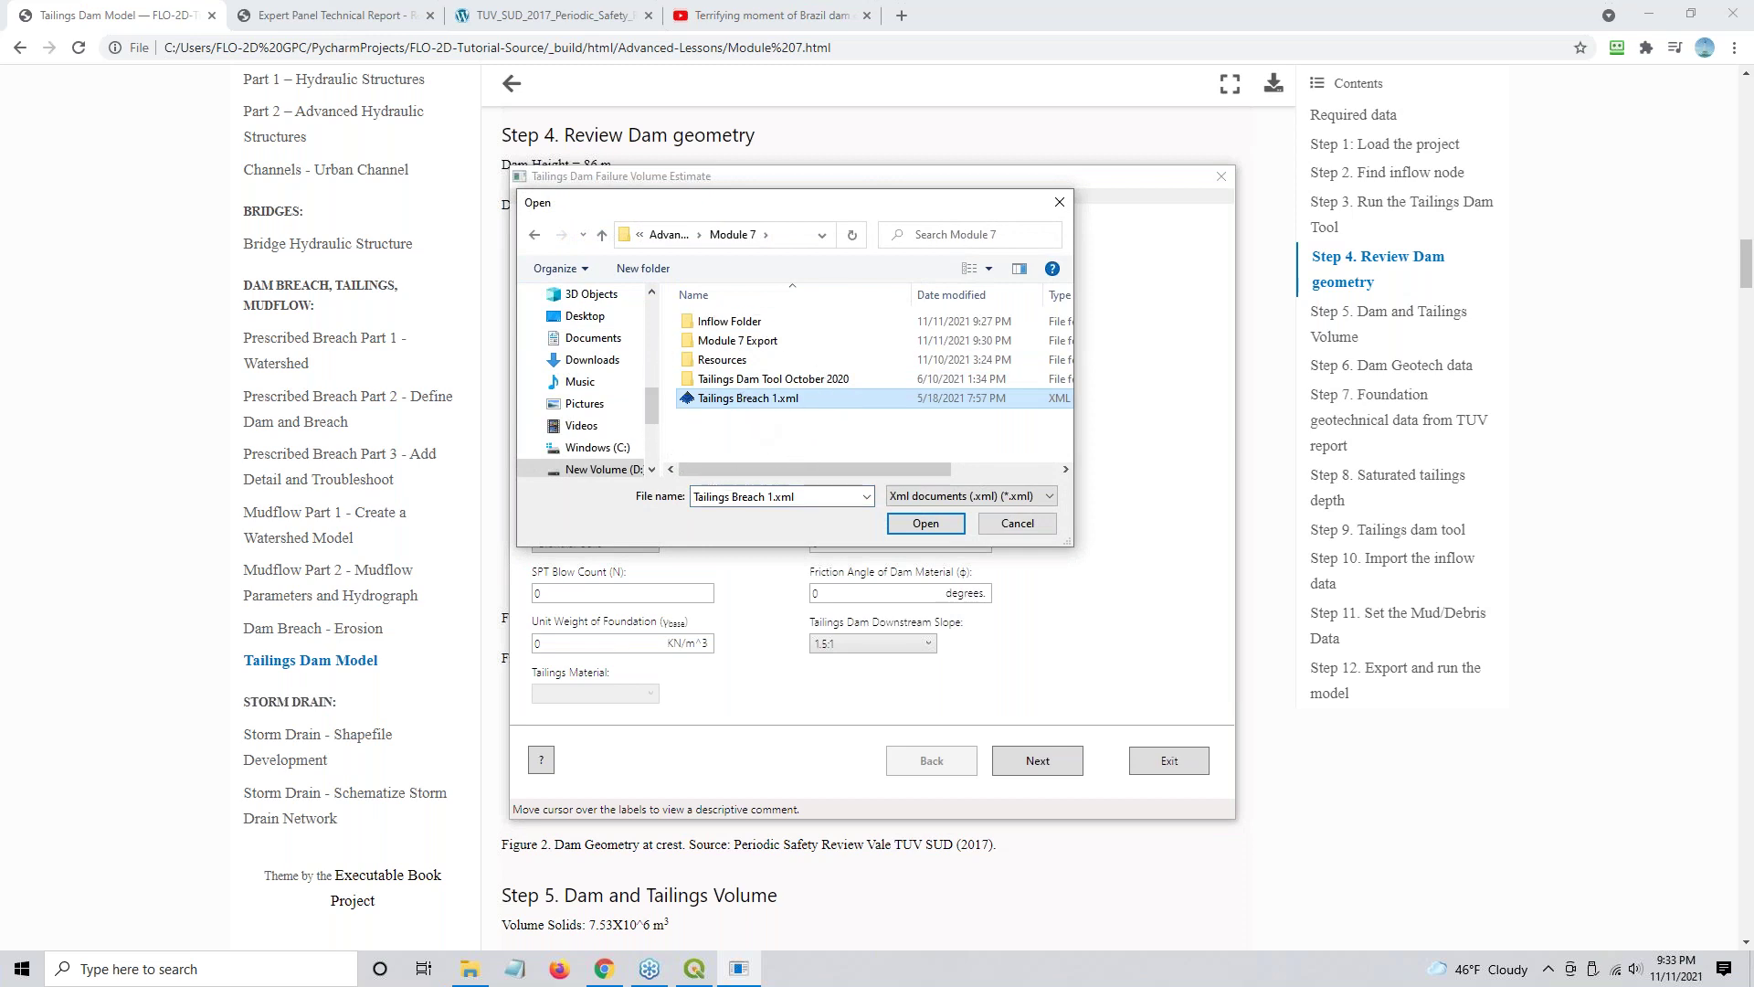
left_click(916, 527)
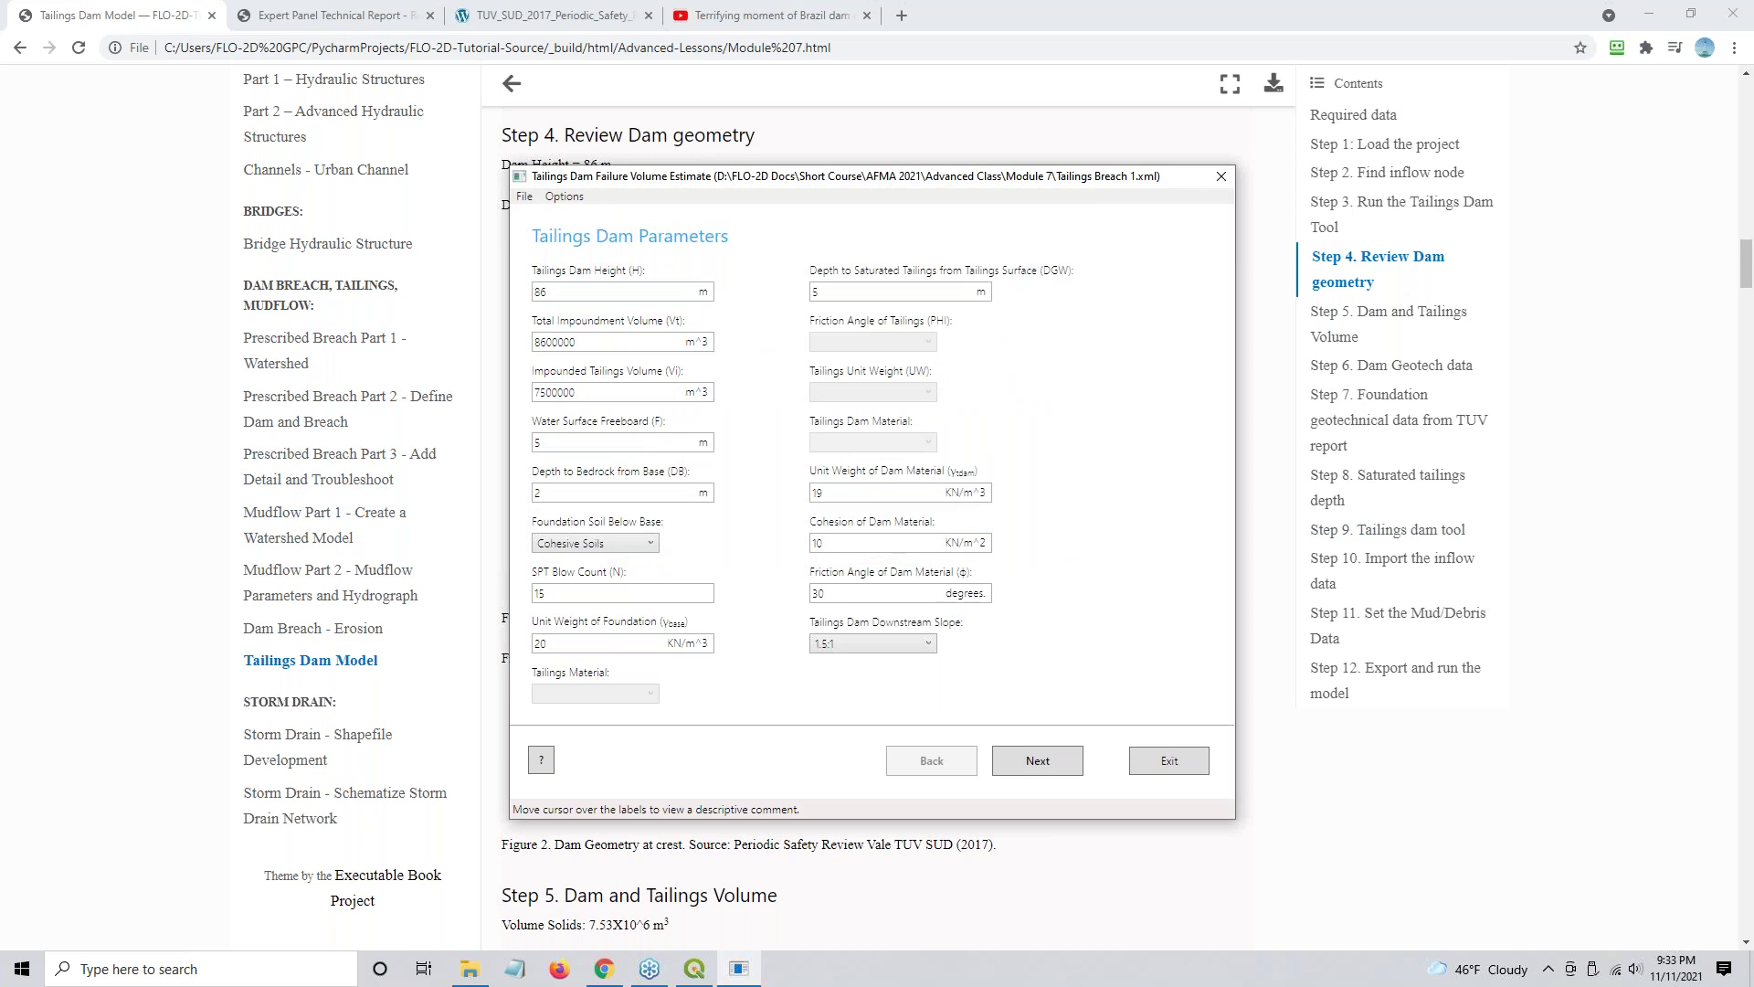
- Switch to File Explorer, go to the Module 7 folder, and open Tailings Breach 1.xml in Notepad++
key("alt+Tab")
left_click_drag(1265, 173, 1021, 162)
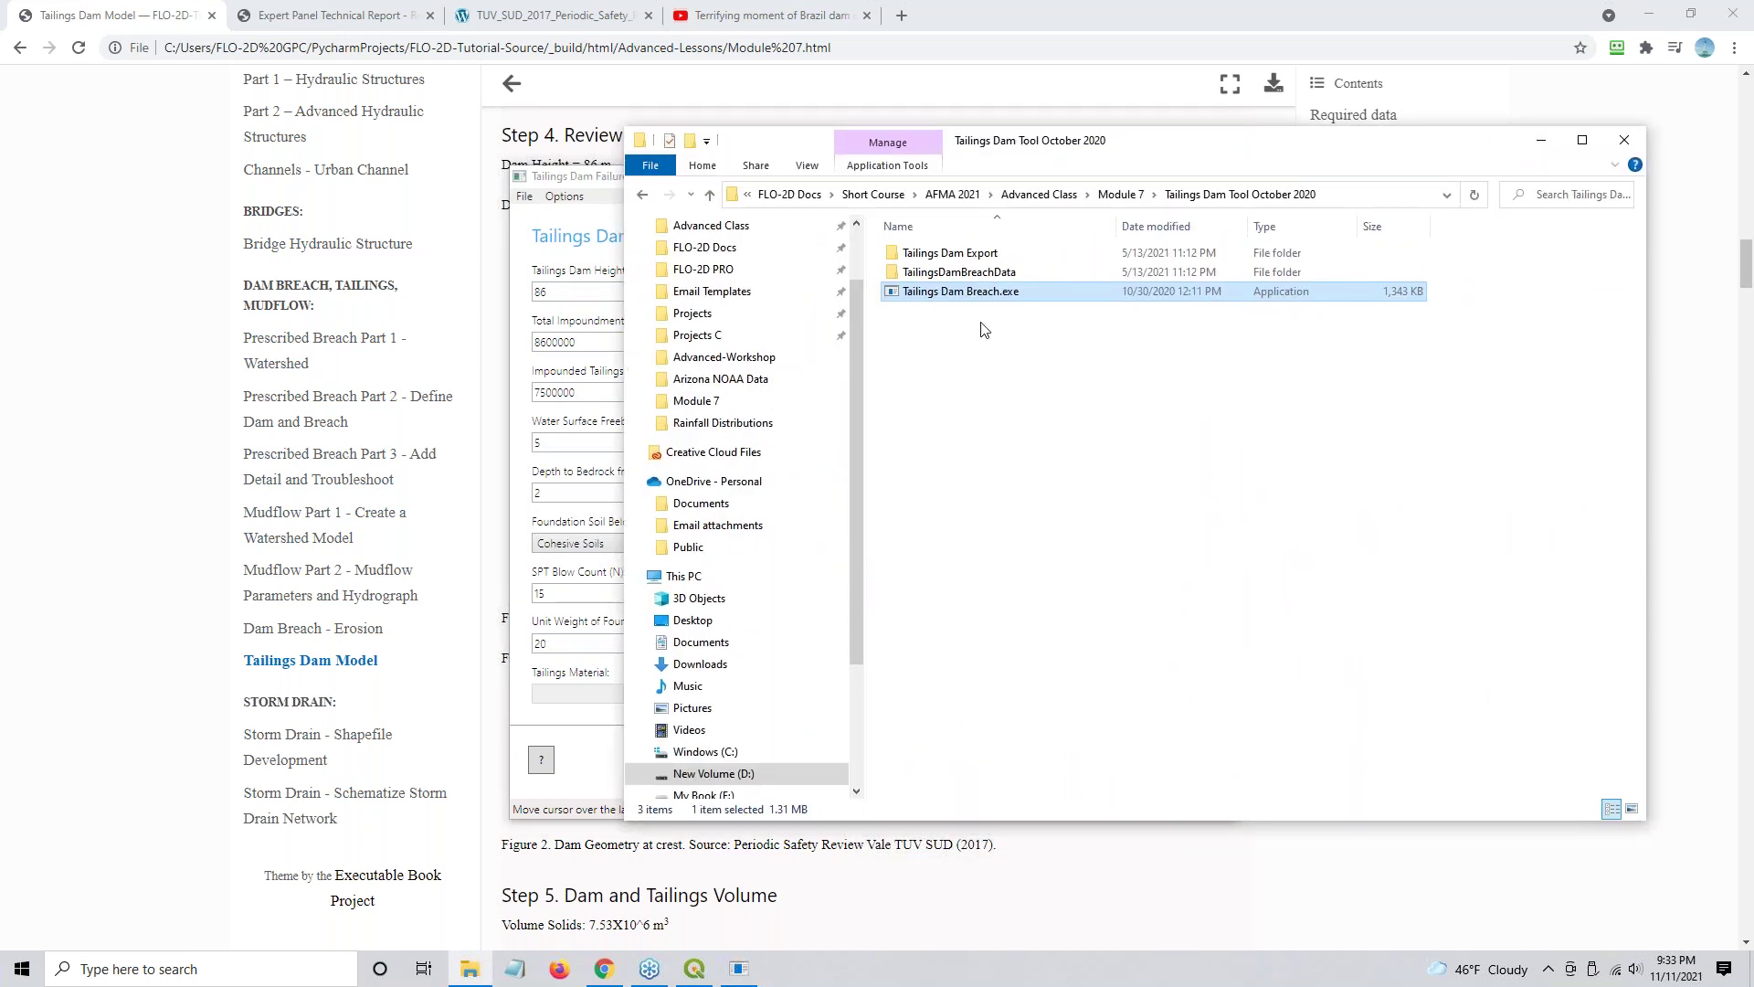
left_click(1120, 194)
left_click(974, 369)
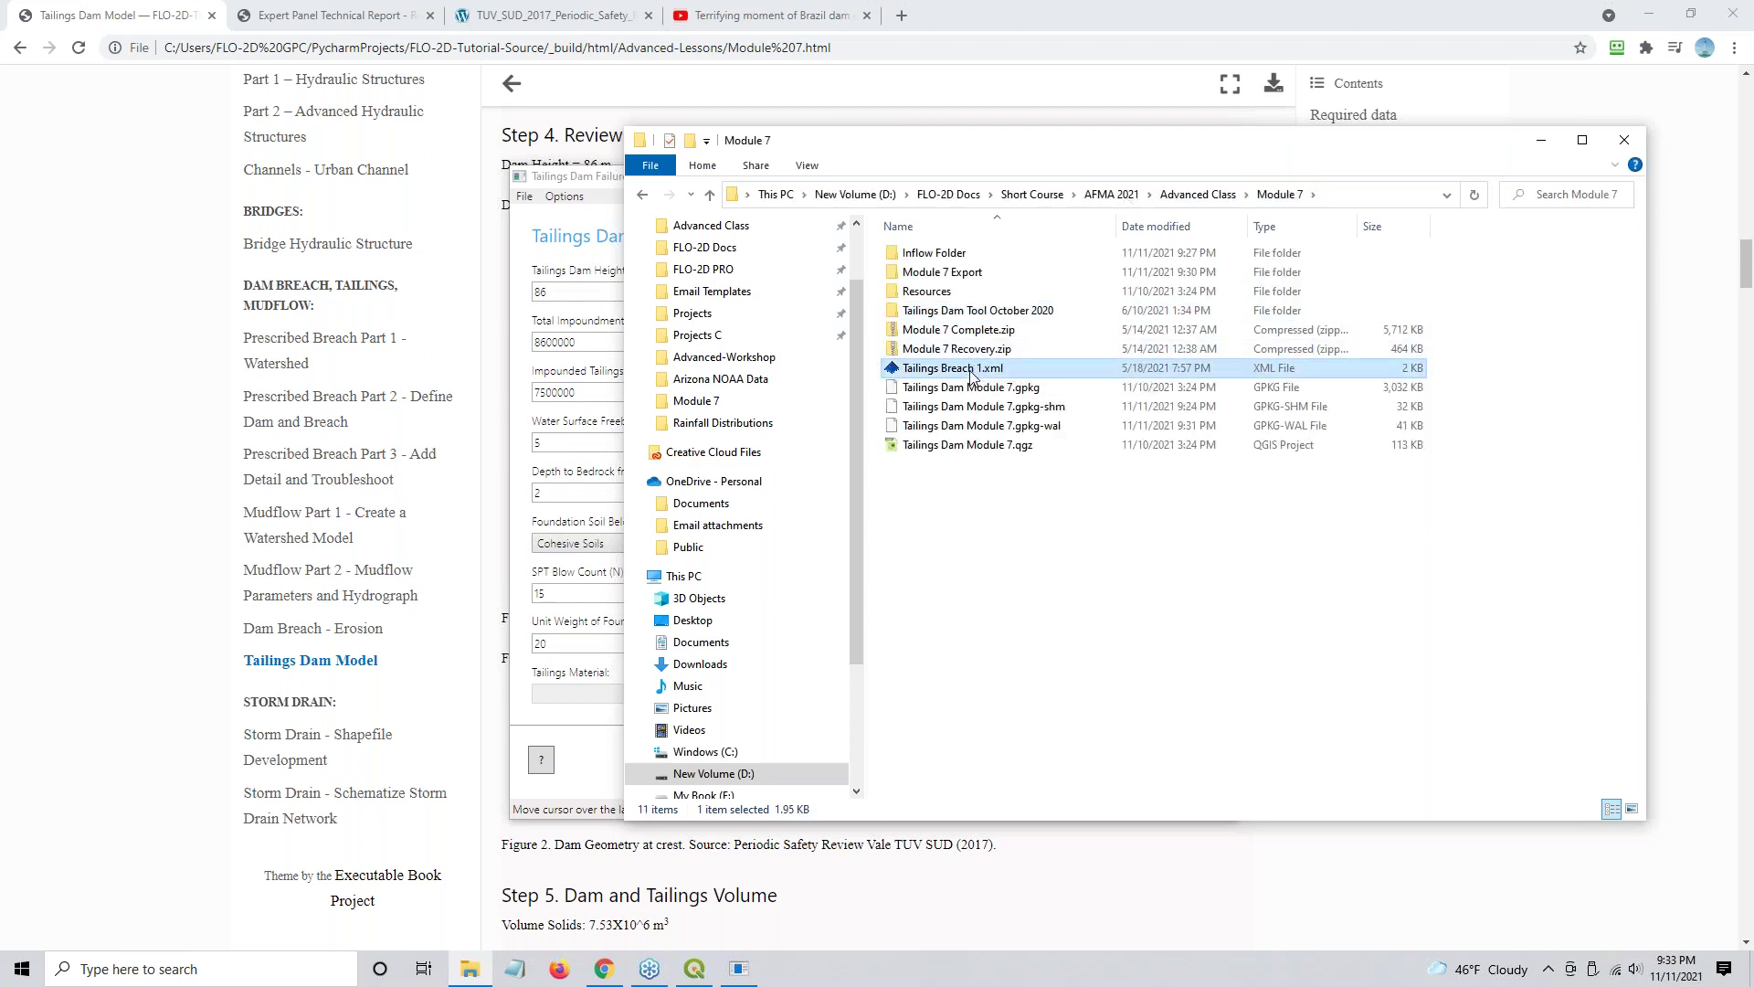
right_click(974, 371)
left_click(1051, 504)
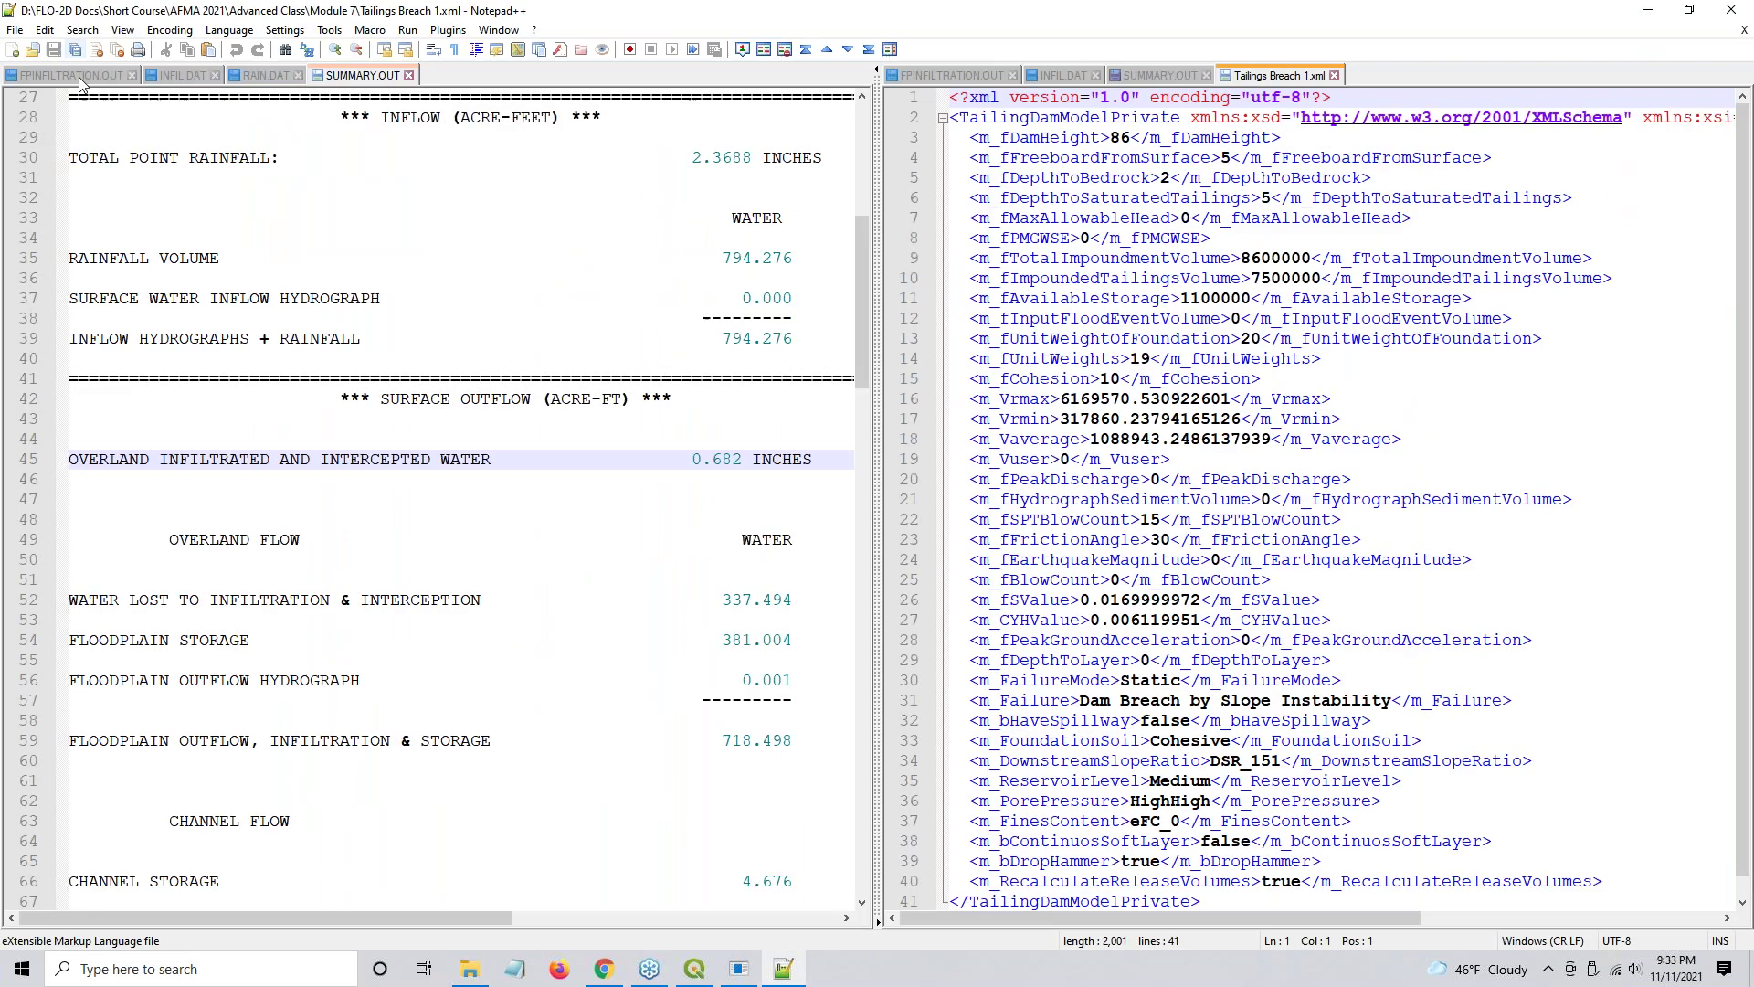
- Close all other open files in Notepad++, without saving SUMMARY.OUT, leaving only Tailings Breach 1.xml open
left_click(132, 75)
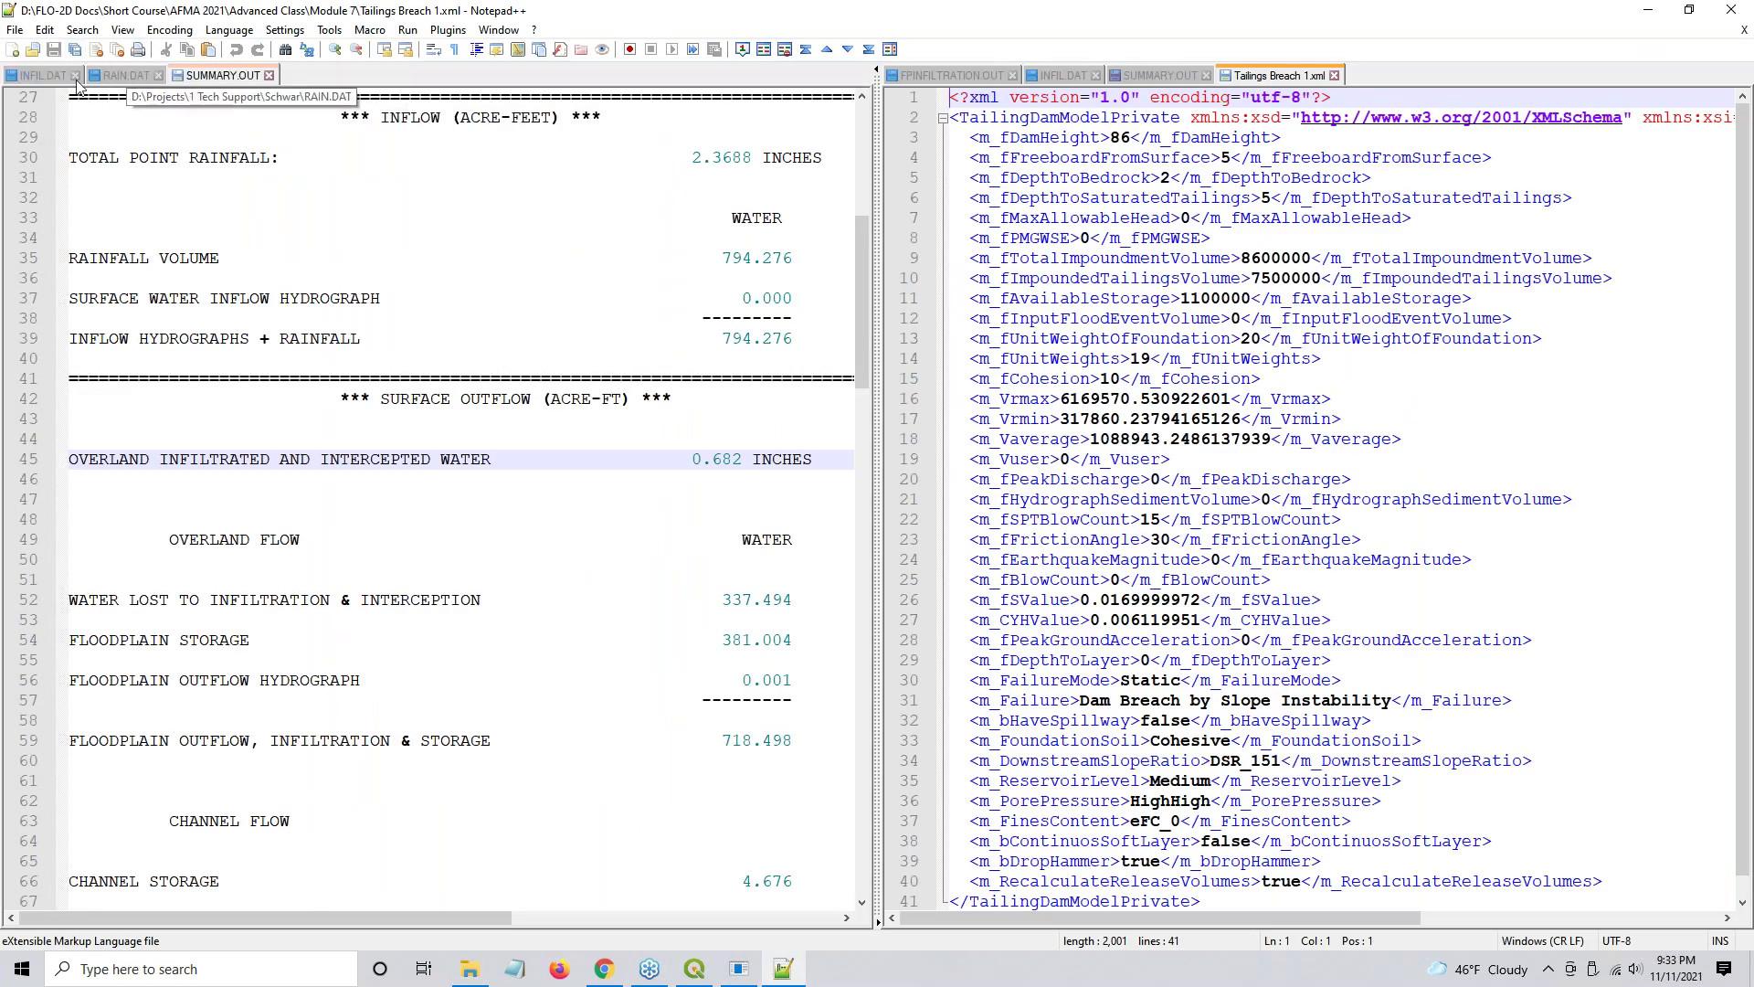
left_click(76, 76)
left_click(77, 76)
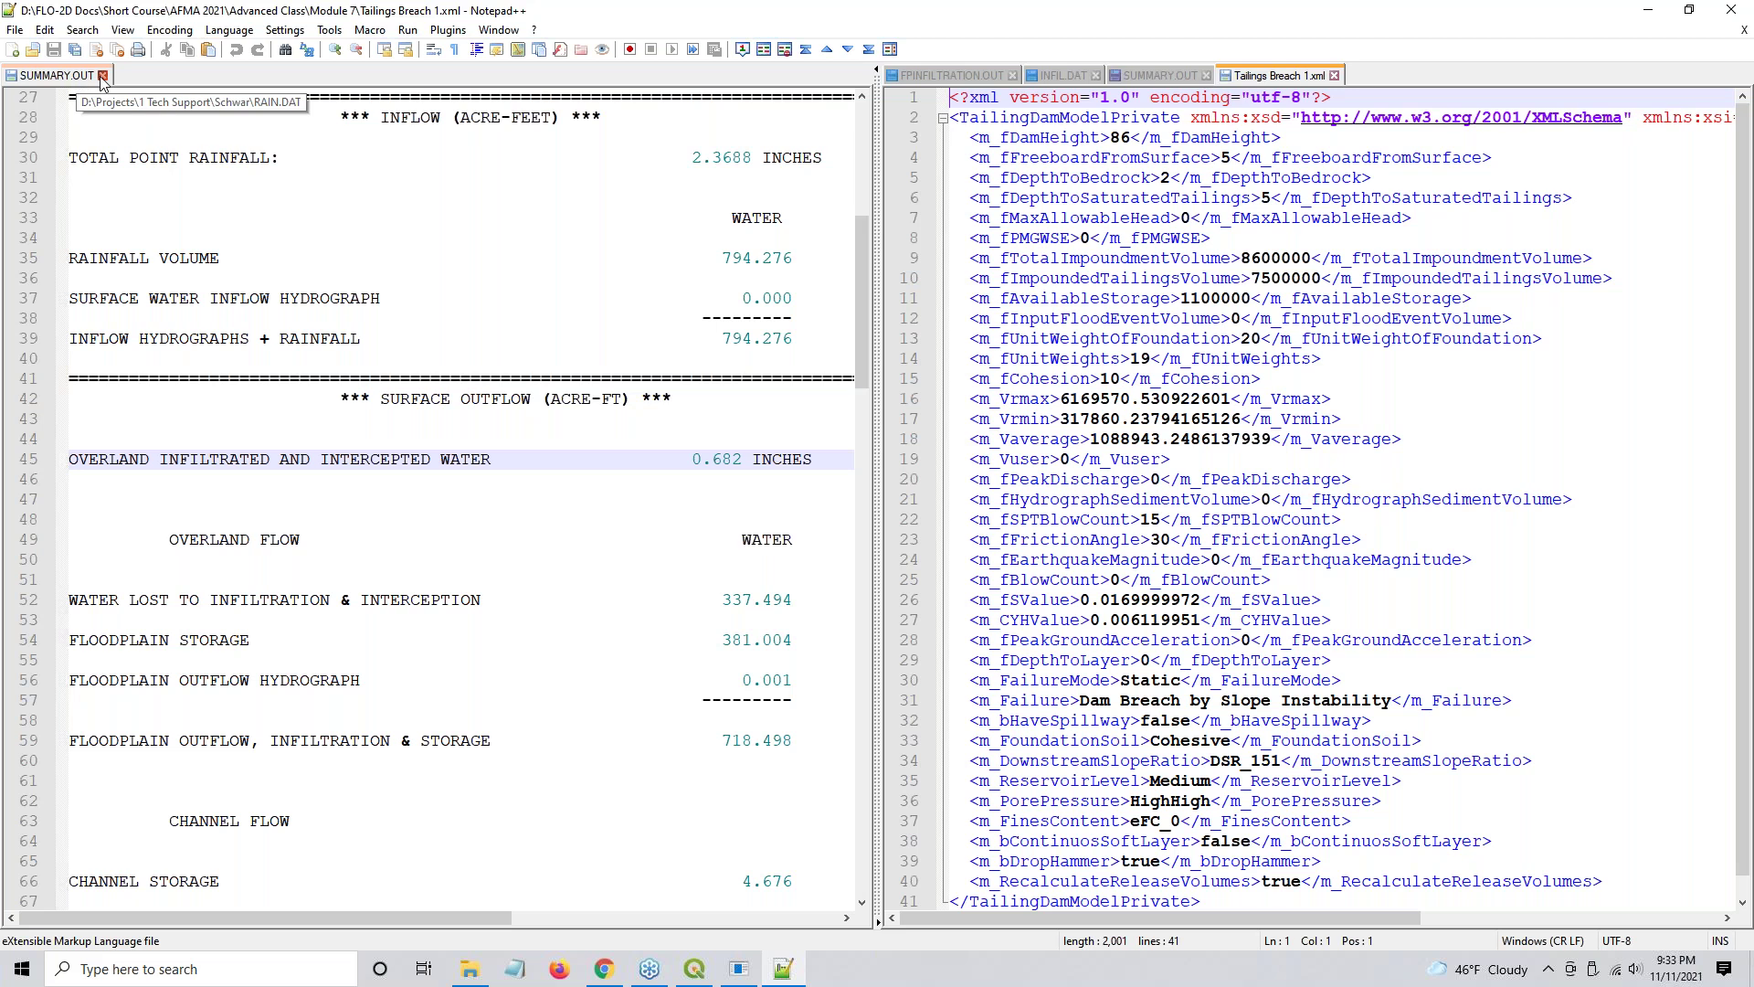
left_click(104, 76)
left_click(220, 76)
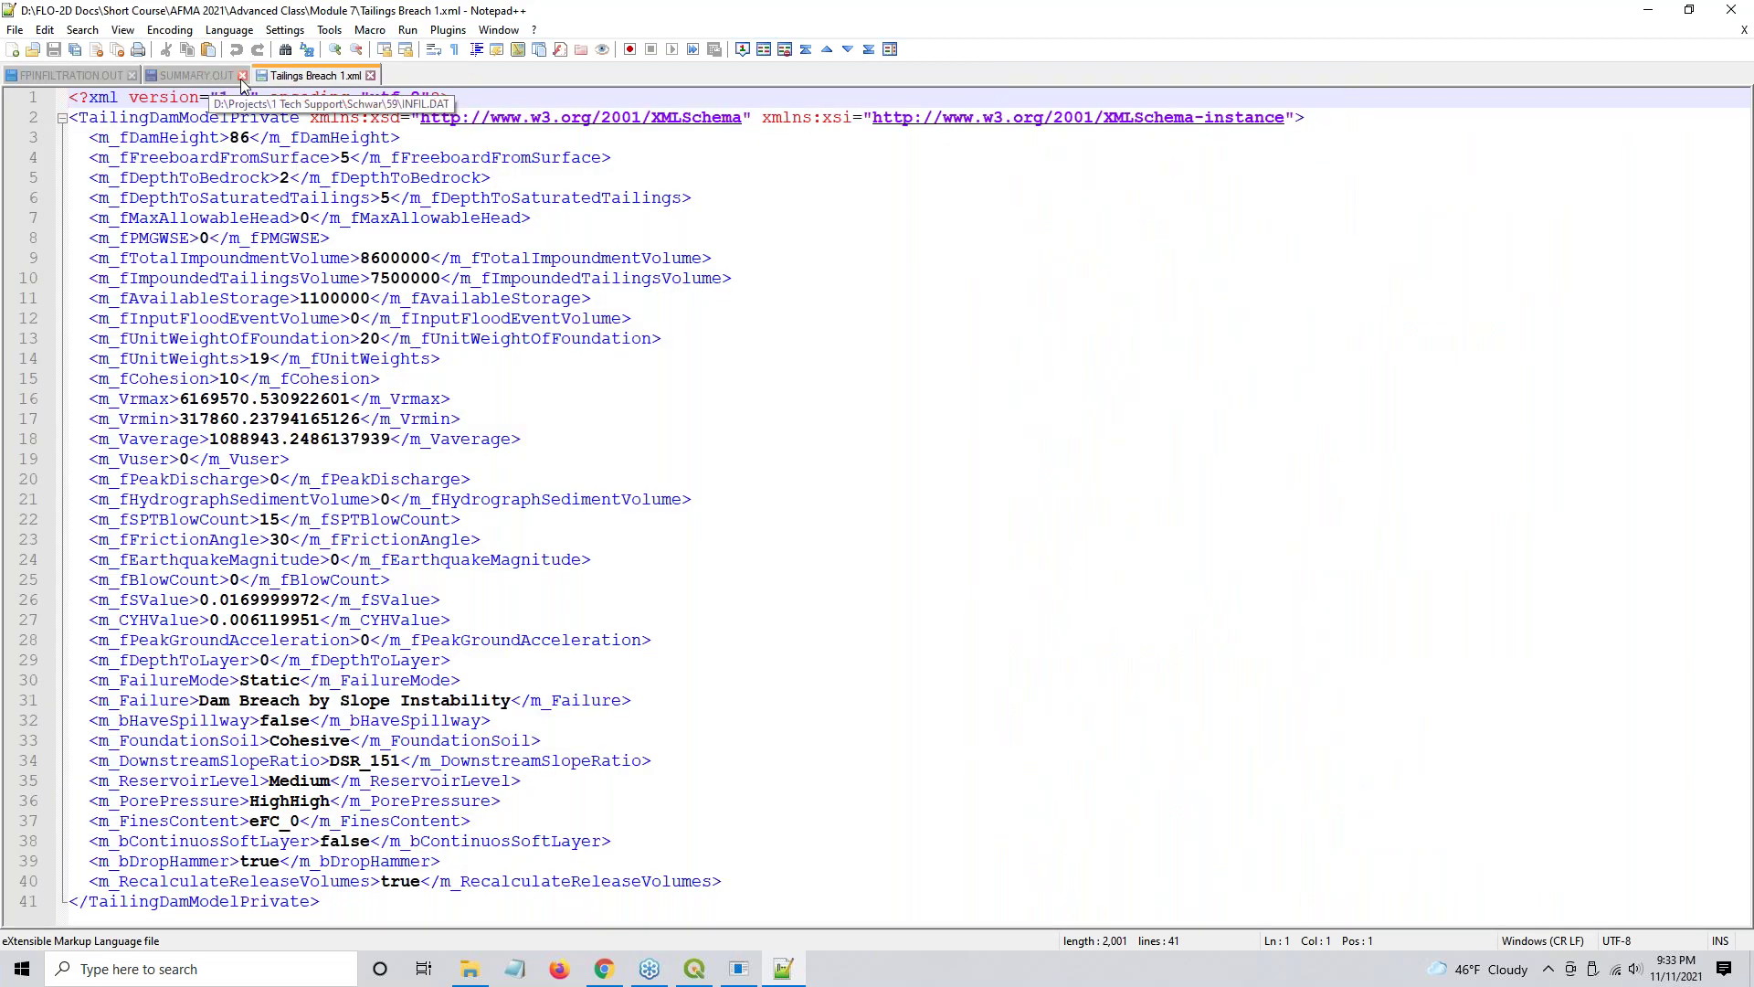
left_click(243, 75)
left_click(884, 543)
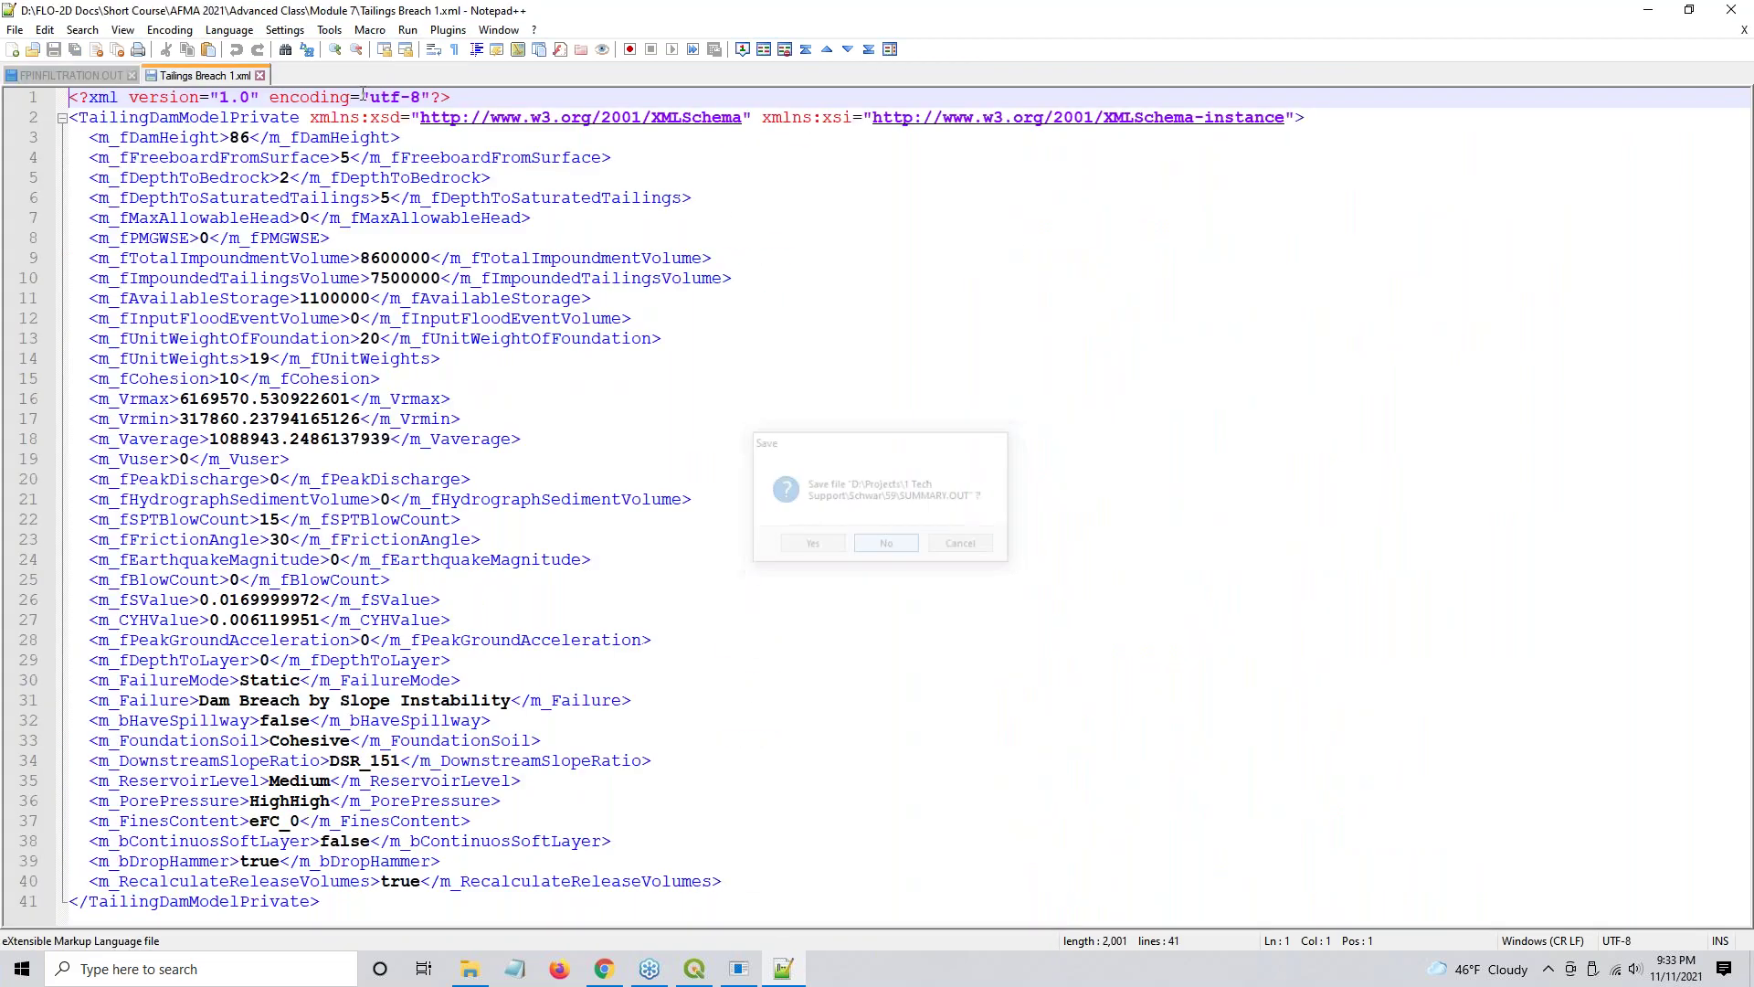
left_click(125, 76)
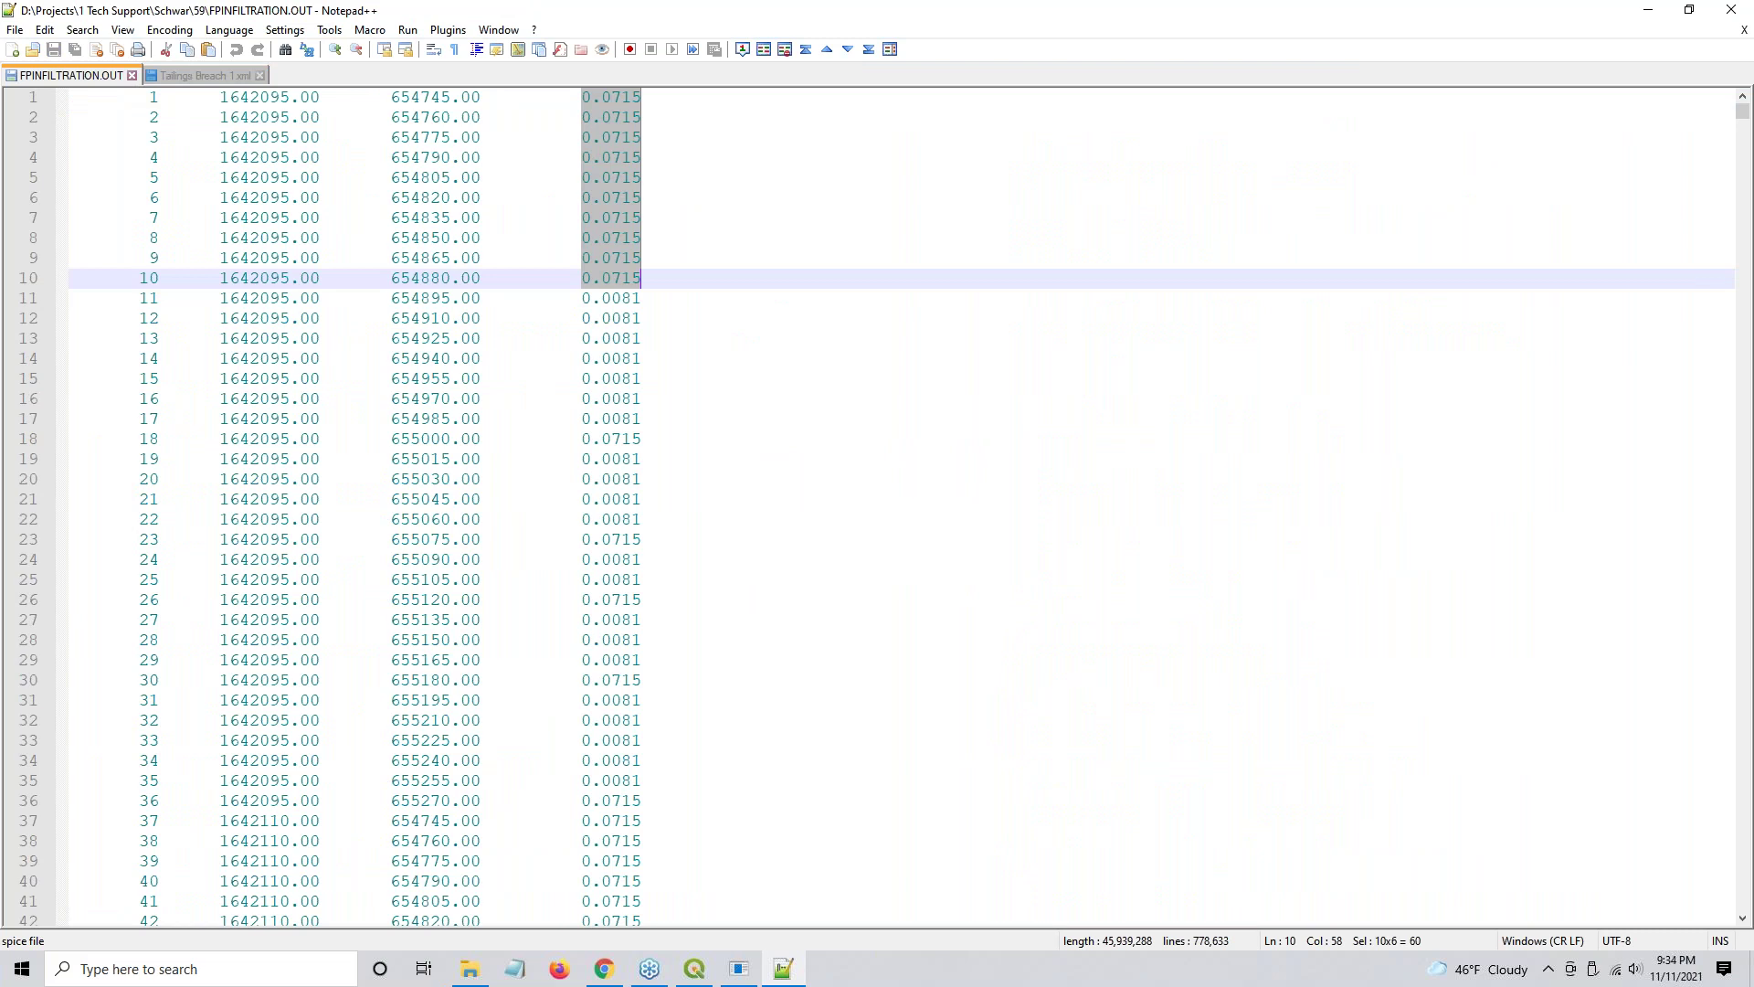
left_click(132, 76)
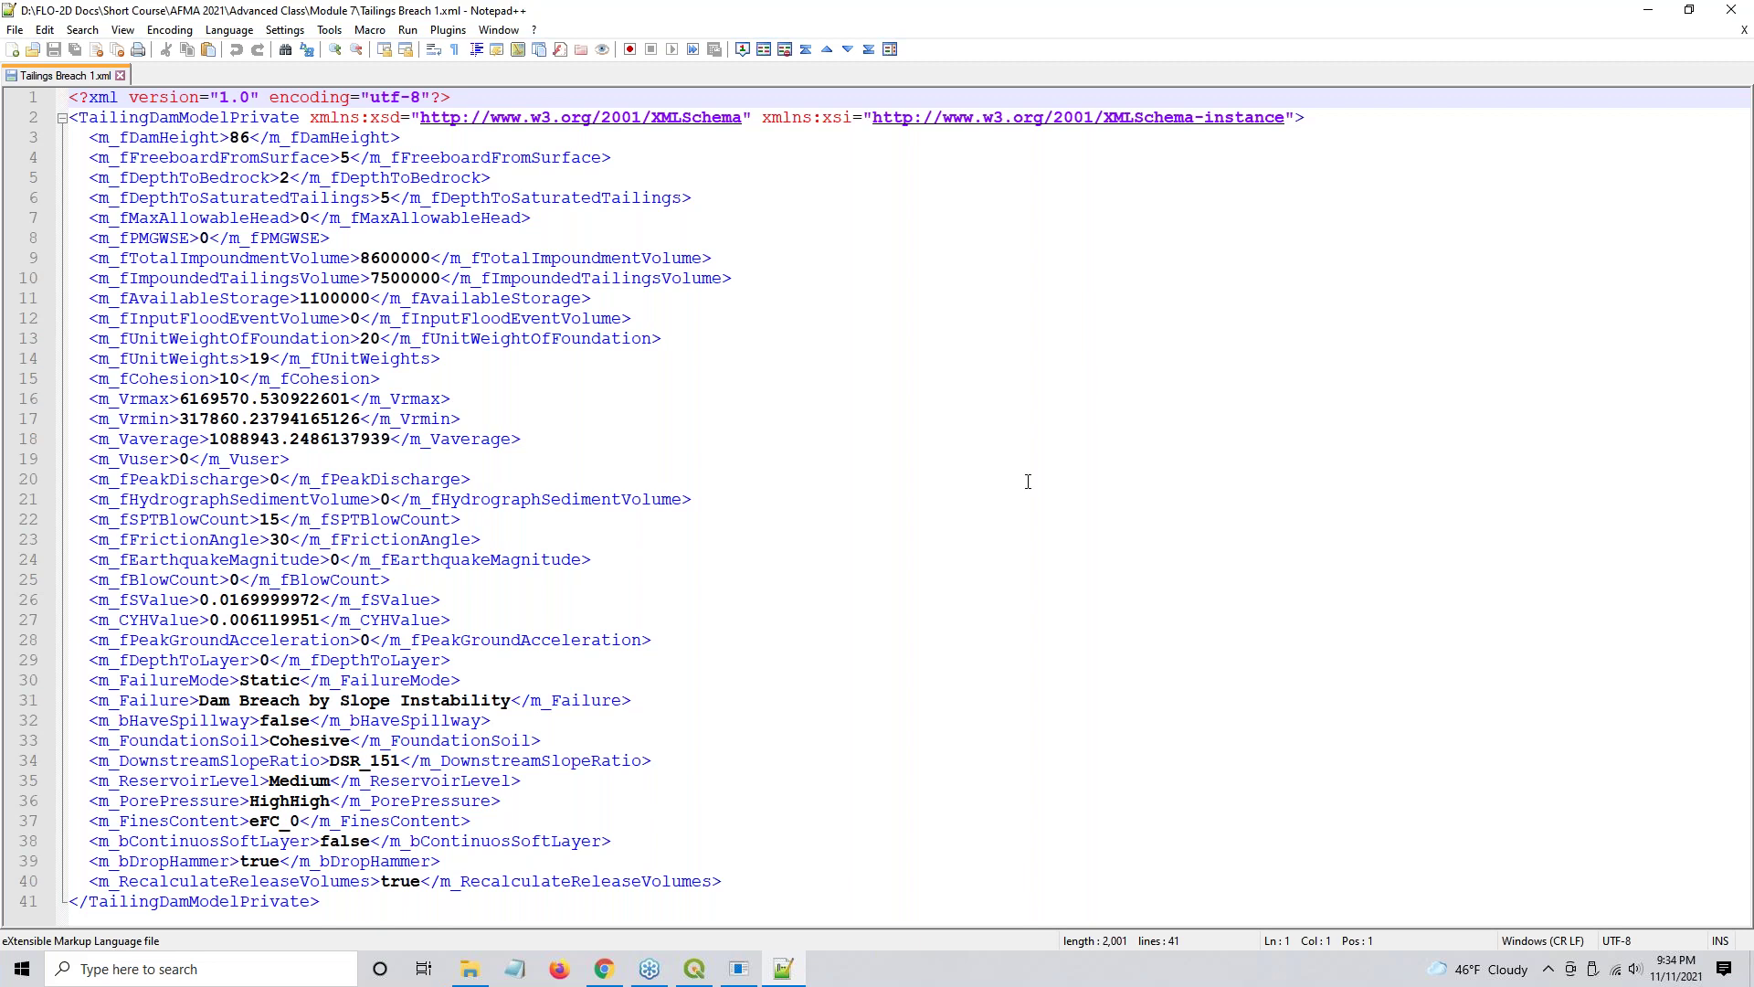
- Put Notepad++ away and compare the Tailings Dam Failure Volume Estimate parameters with the tutorial's Step 4 dam geometry
left_click(1649, 15)
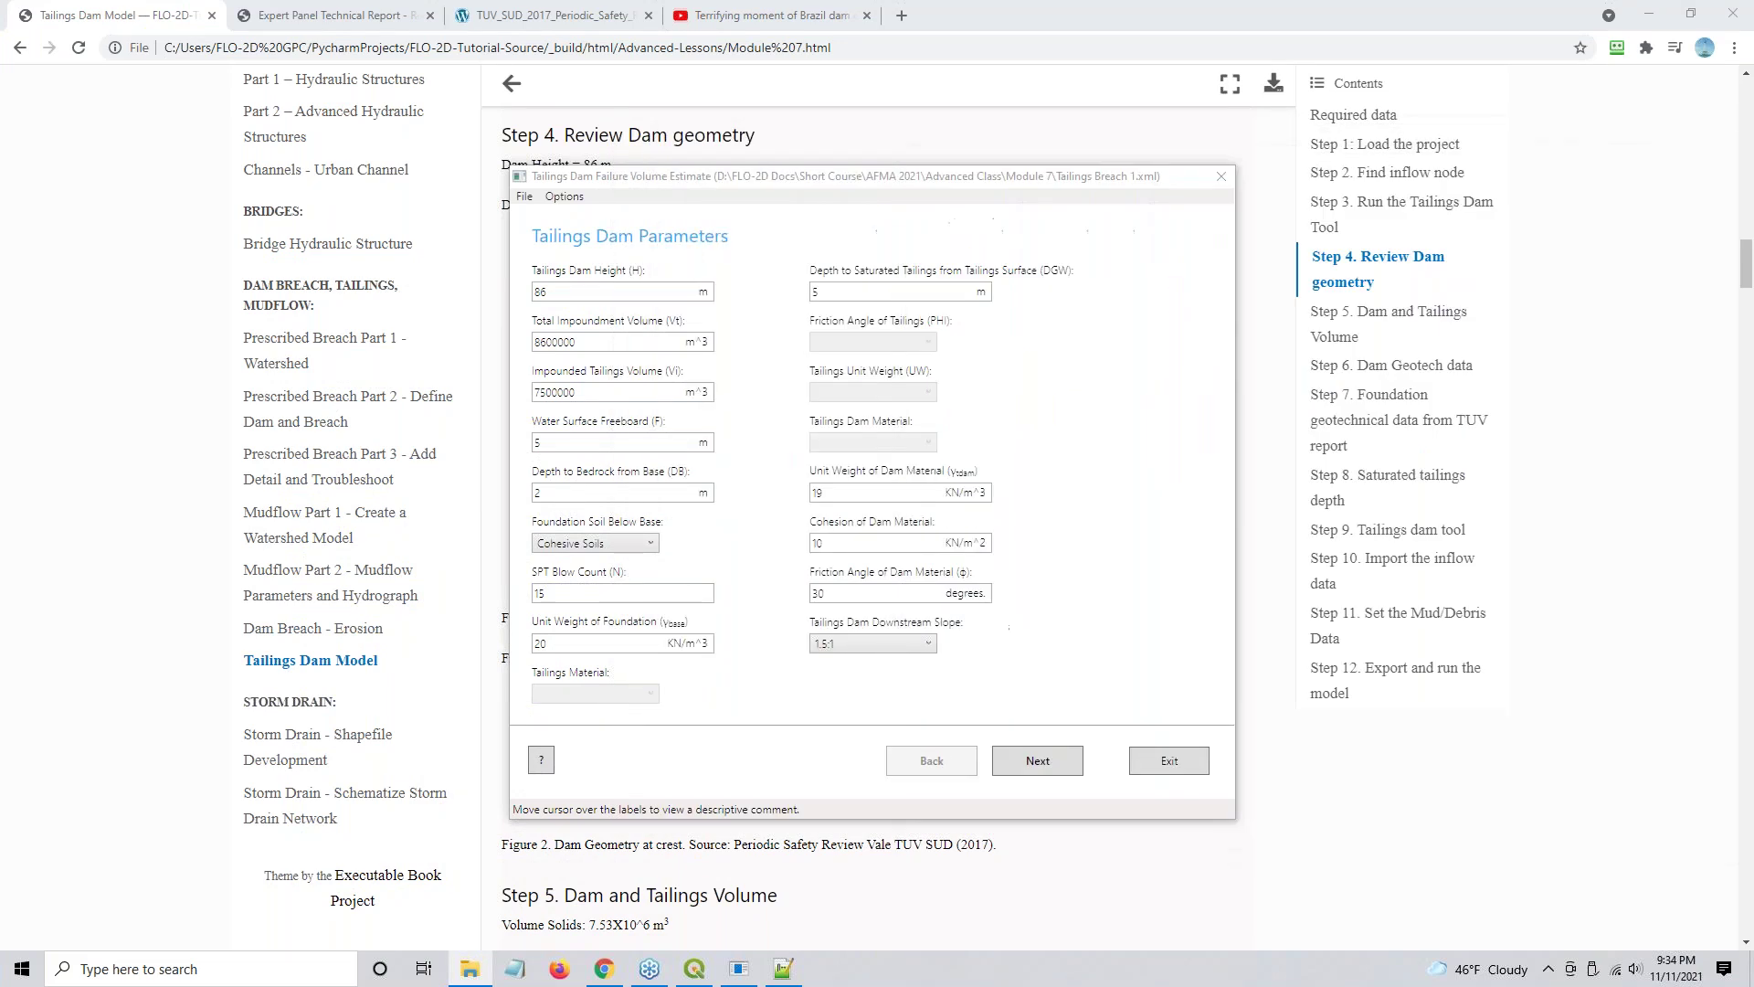
left_click(637, 292)
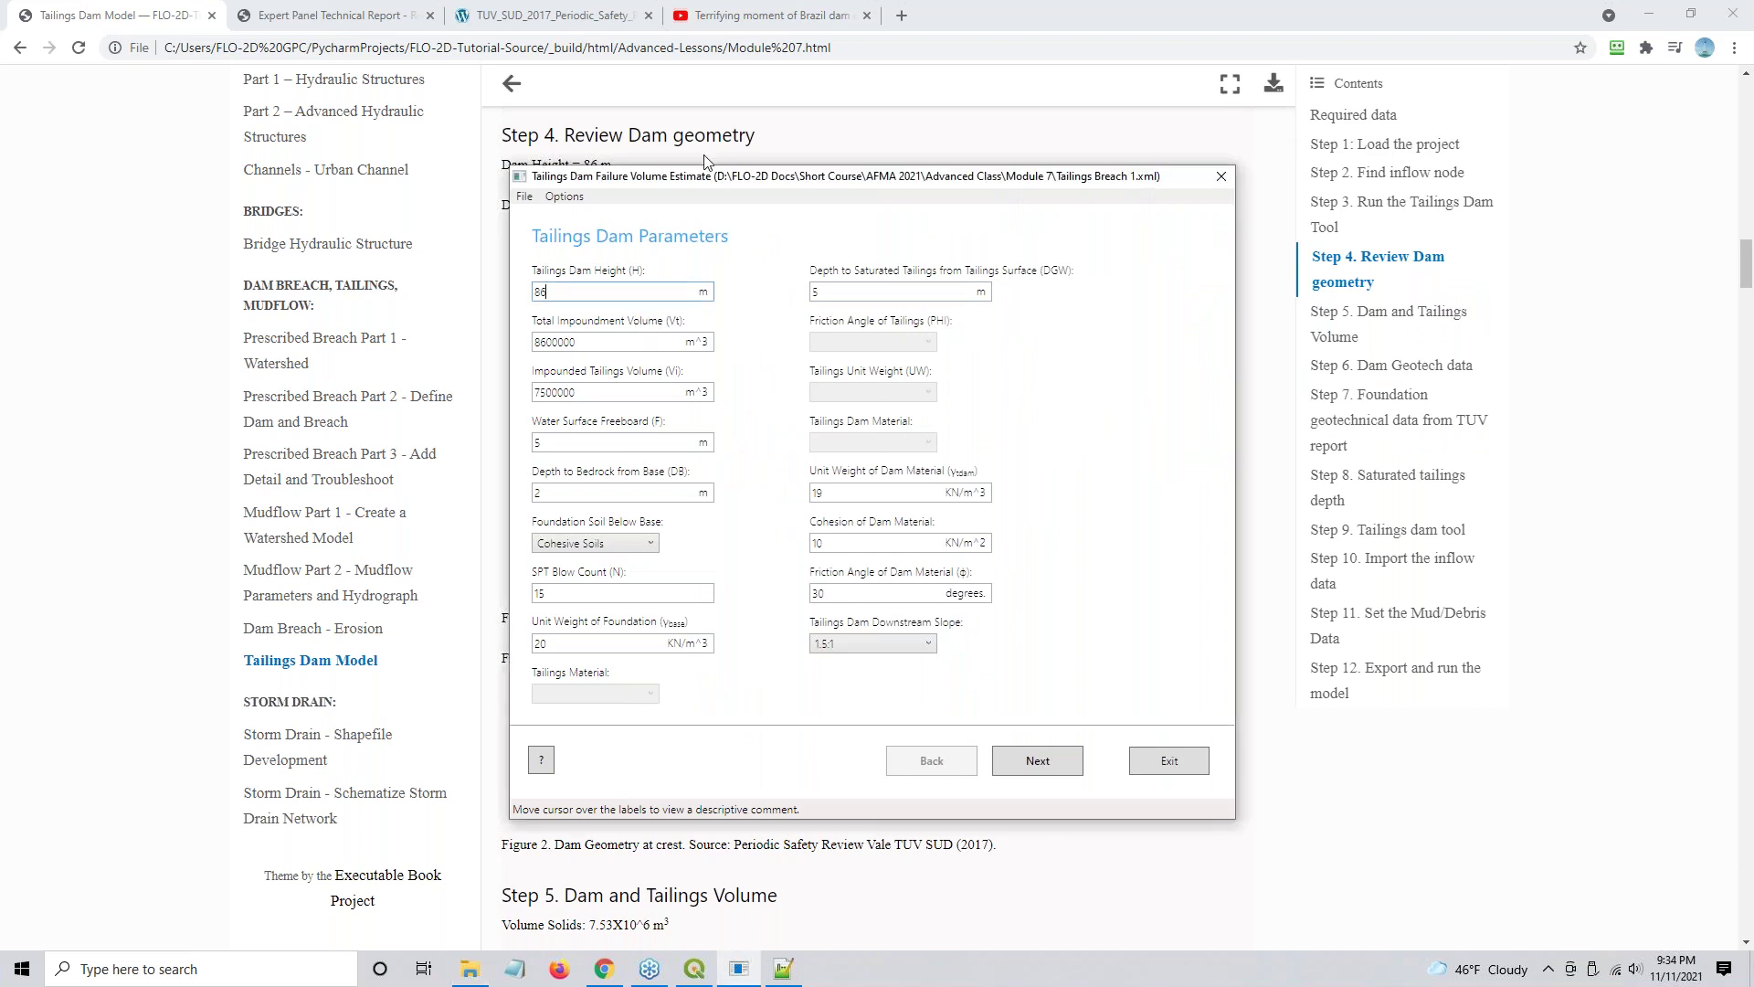
left_click_drag(701, 186, 1140, 139)
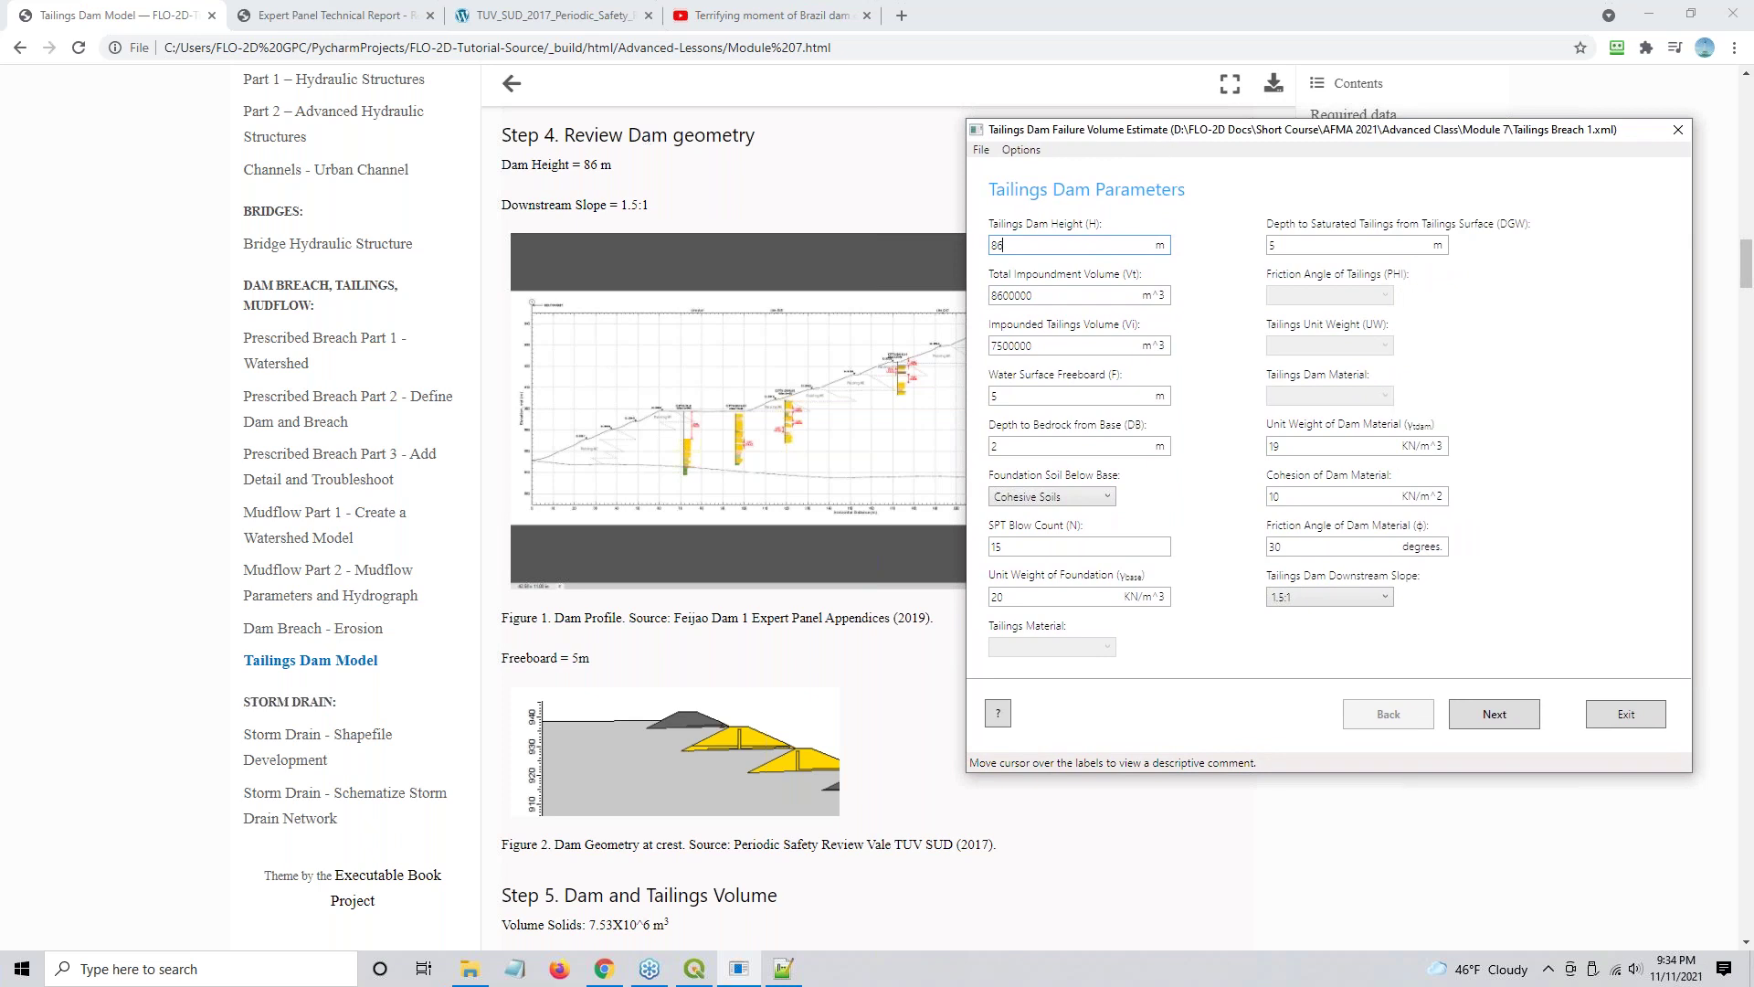
left_click(1678, 129)
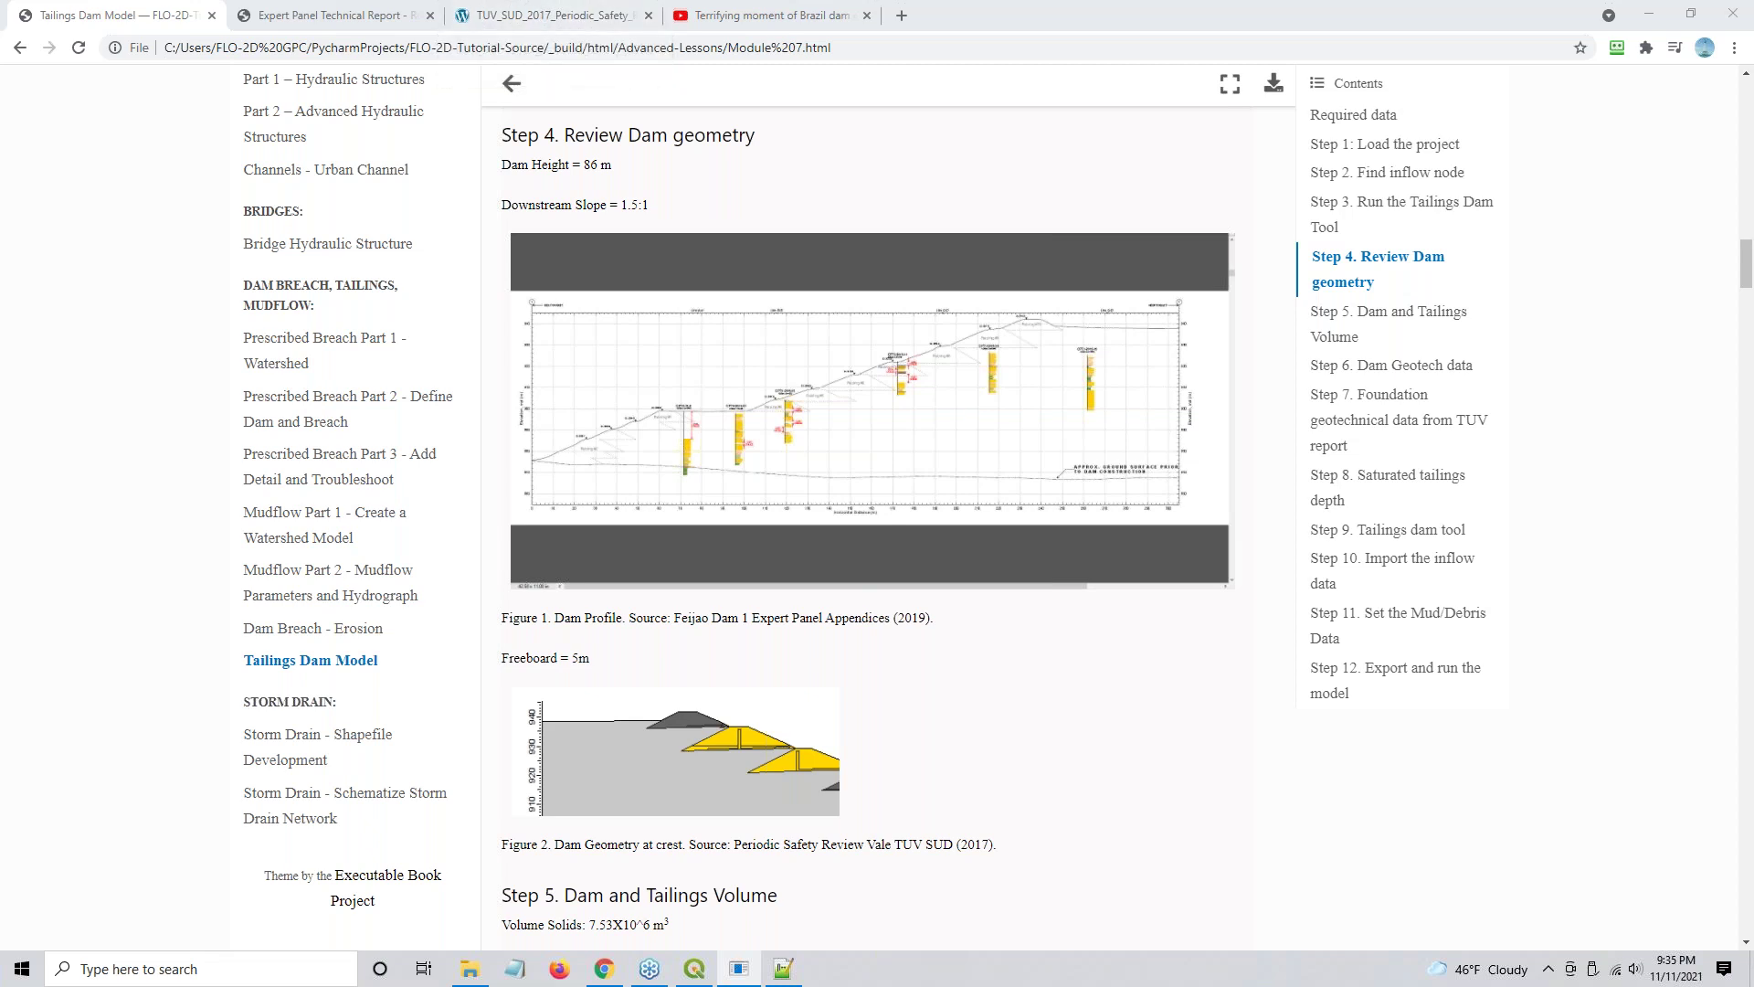
left_click_drag(1753, 137, 1188, 137)
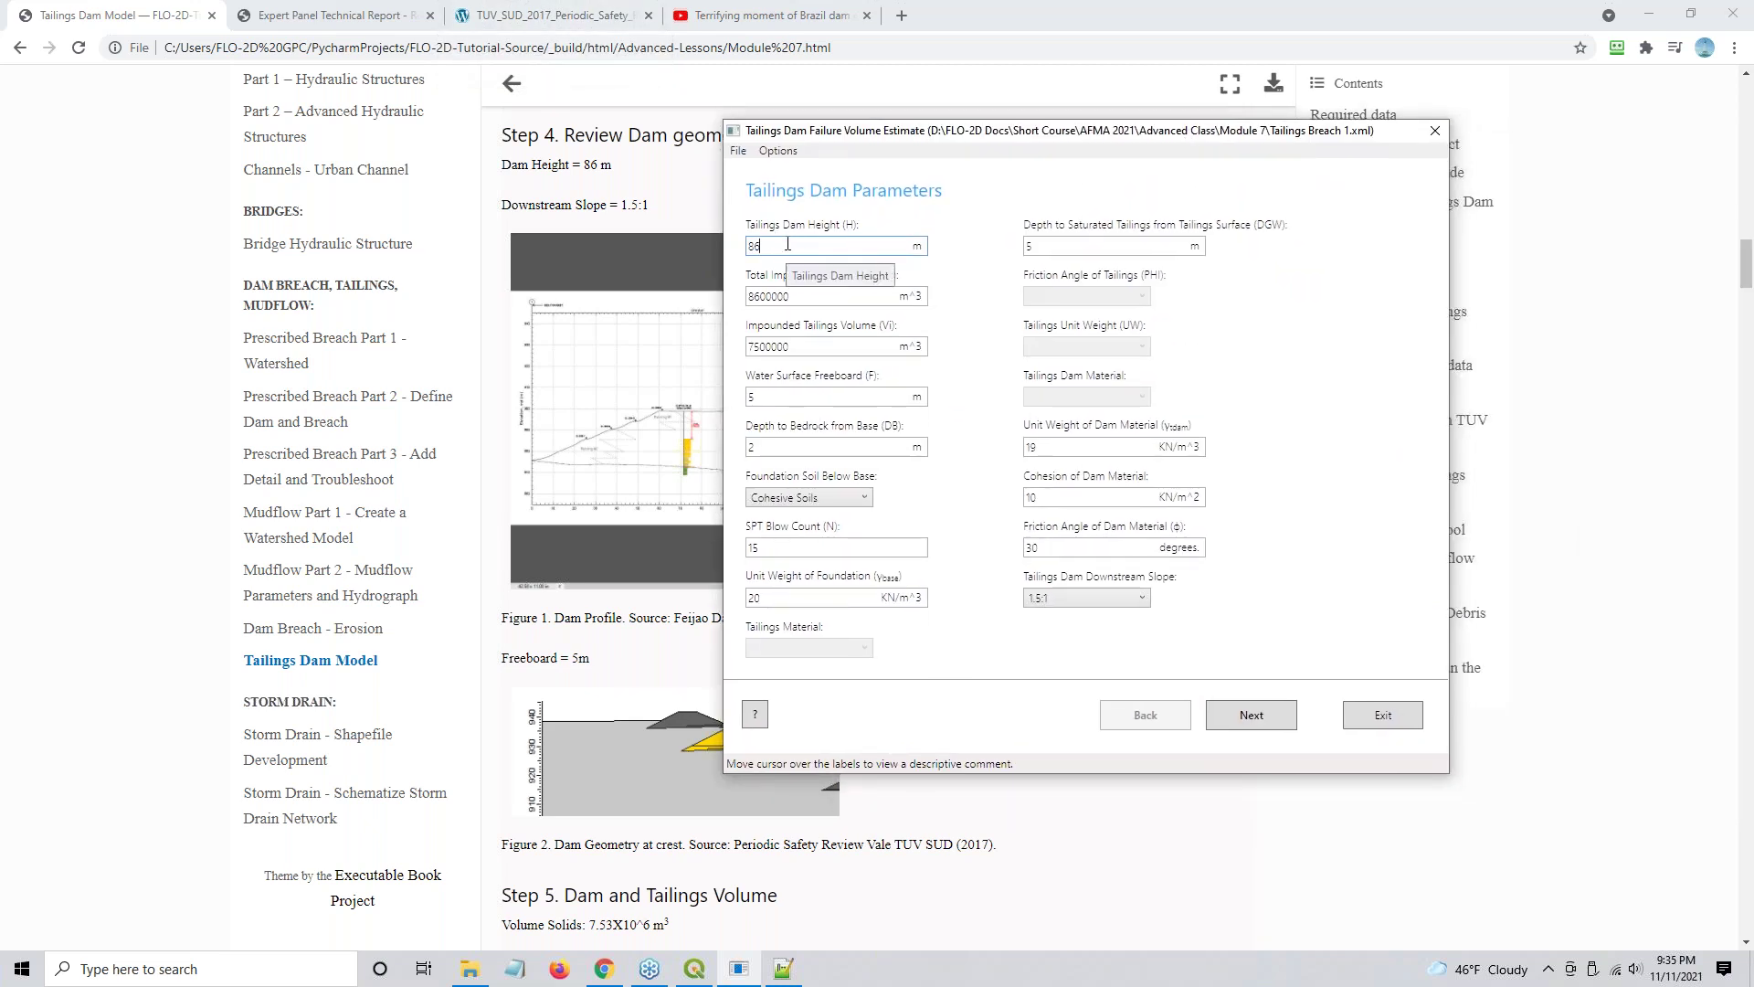
left_click_drag(894, 135, 1753, 164)
left_click(1700, 229)
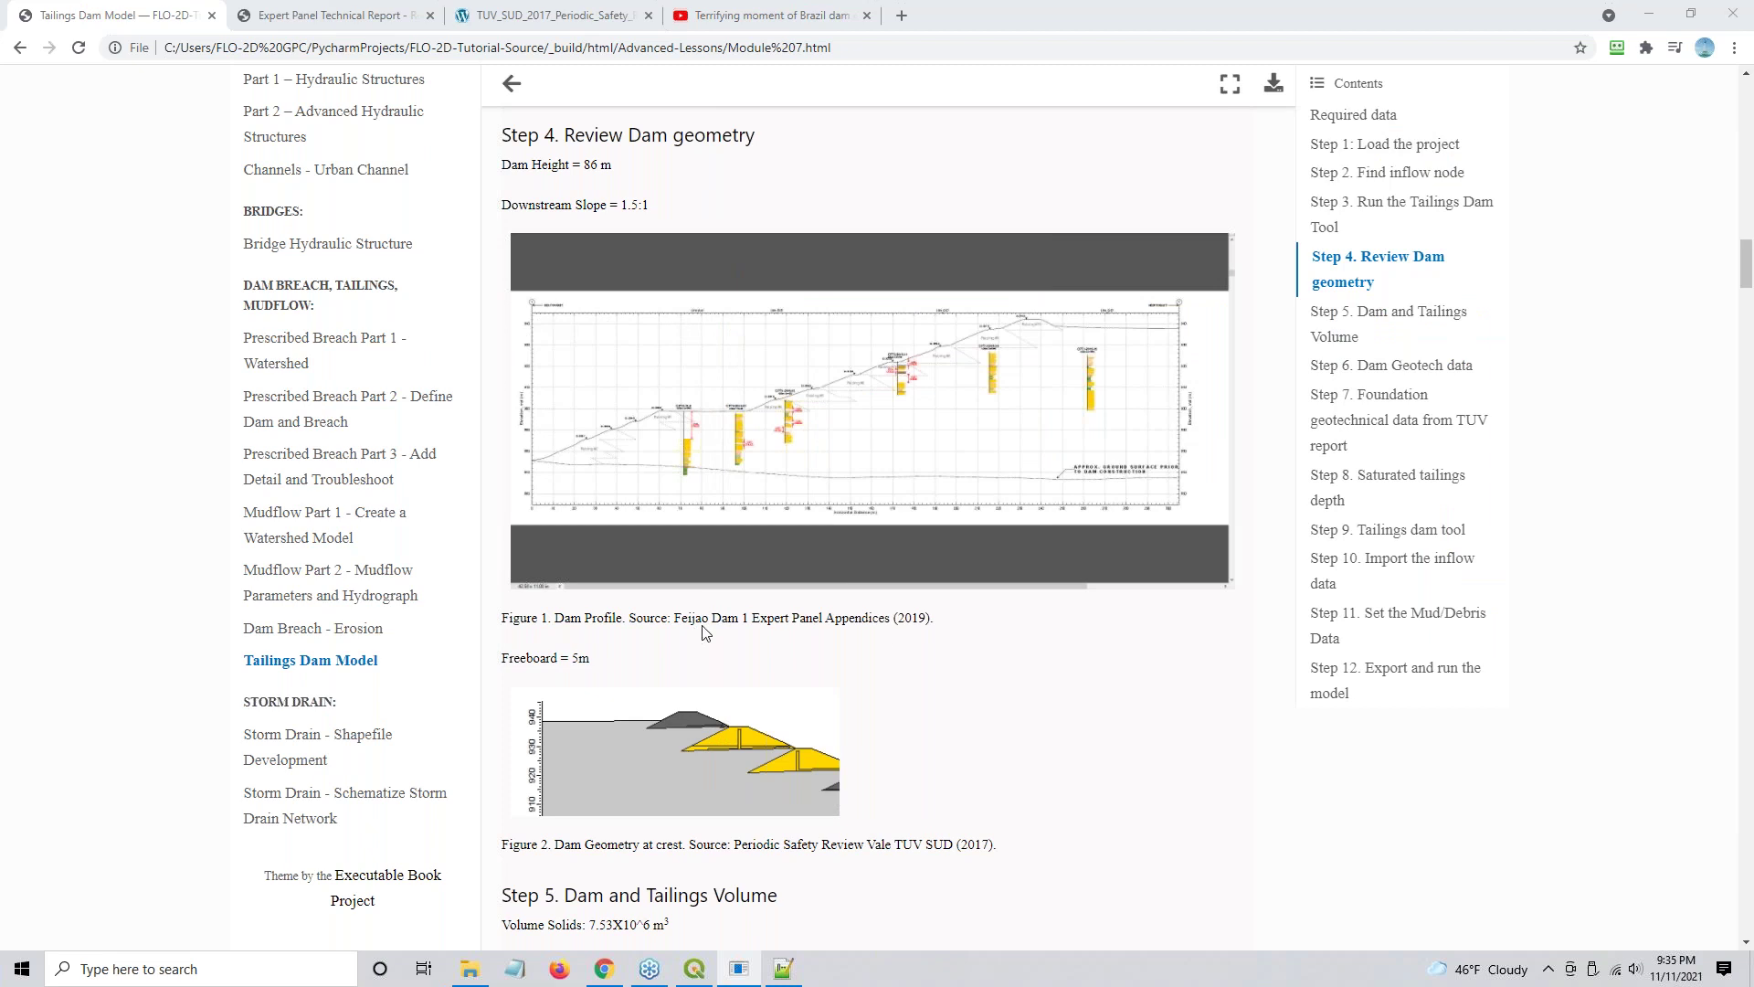
- Review the crest freeboard figure and the solids, actual and crest volumes with their volume curve in Step 5 of the tutorial
scroll(697, 634, "down", 5)
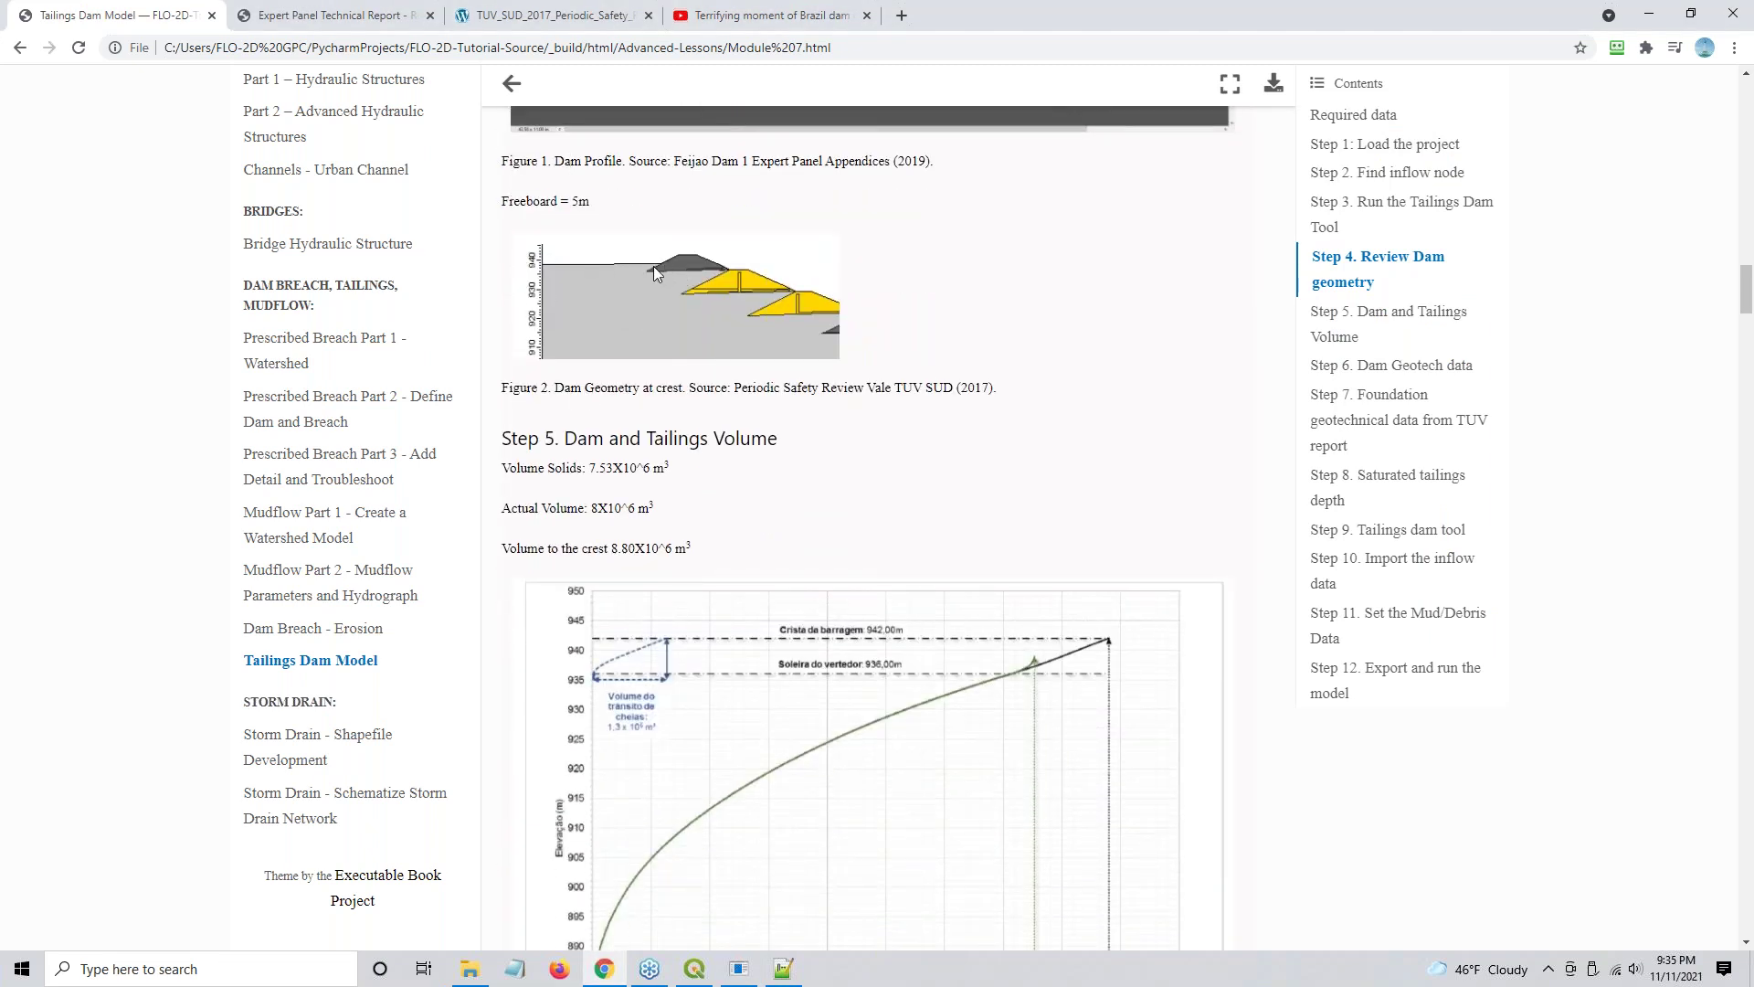
scroll(704, 403, "down", 2)
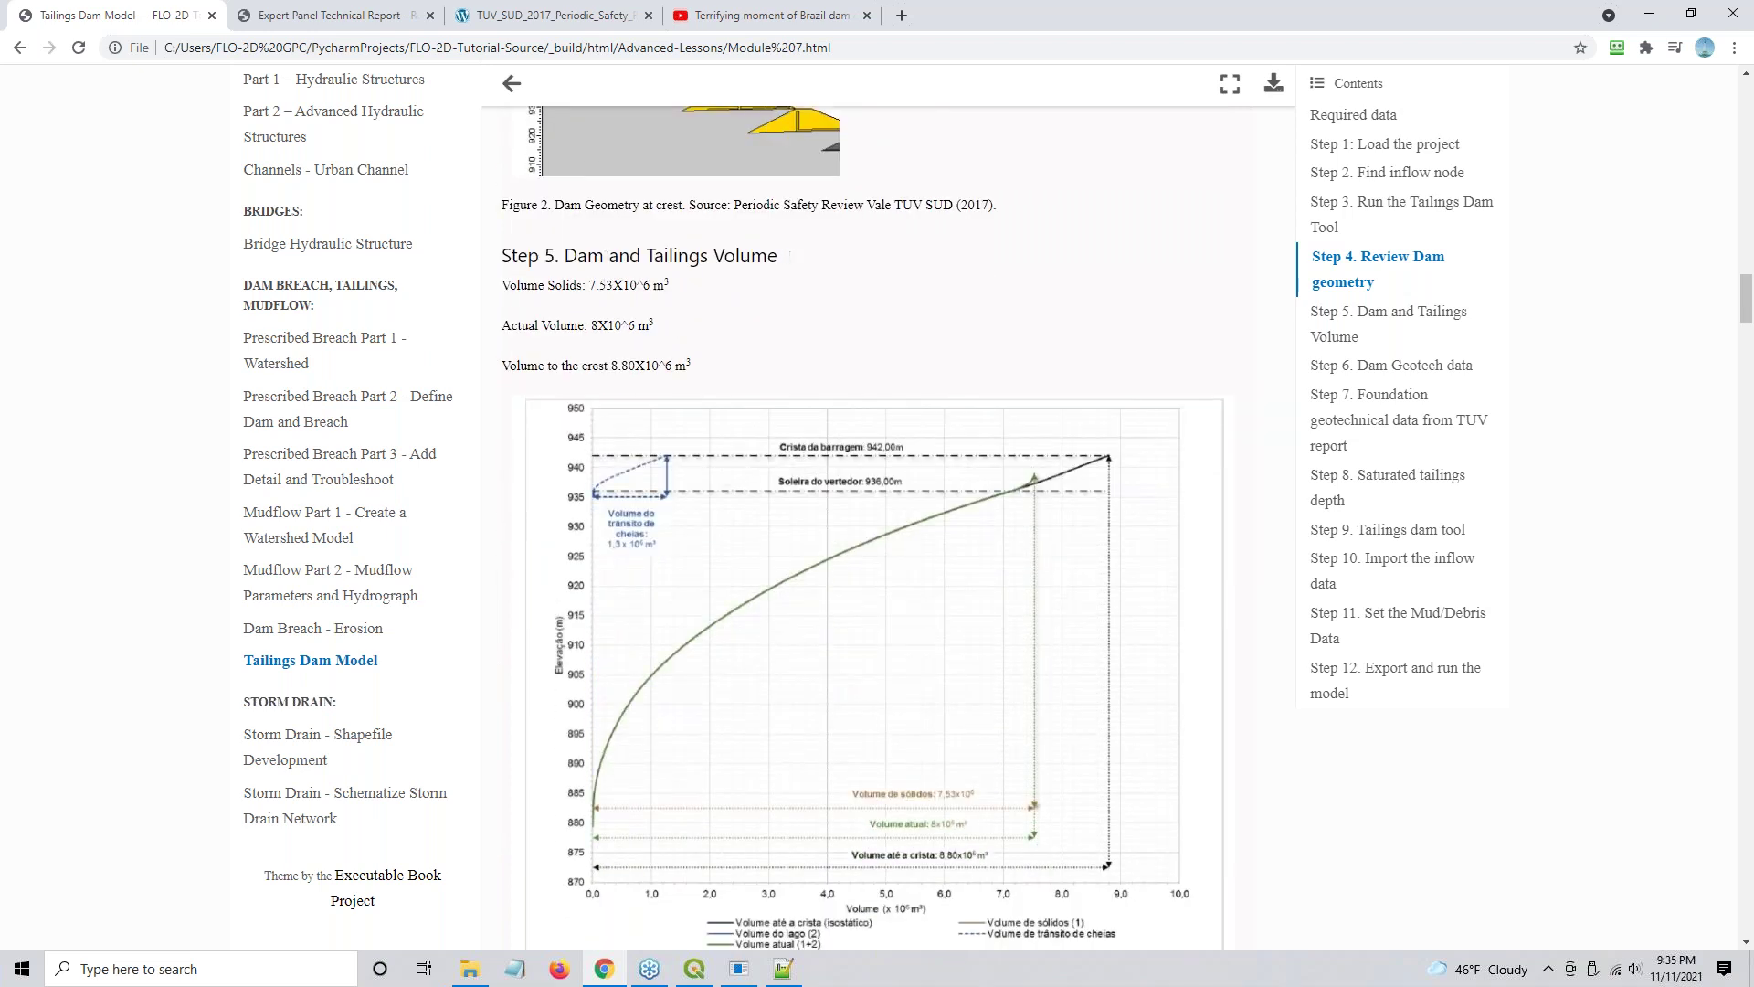
scroll(759, 490, "down", 1)
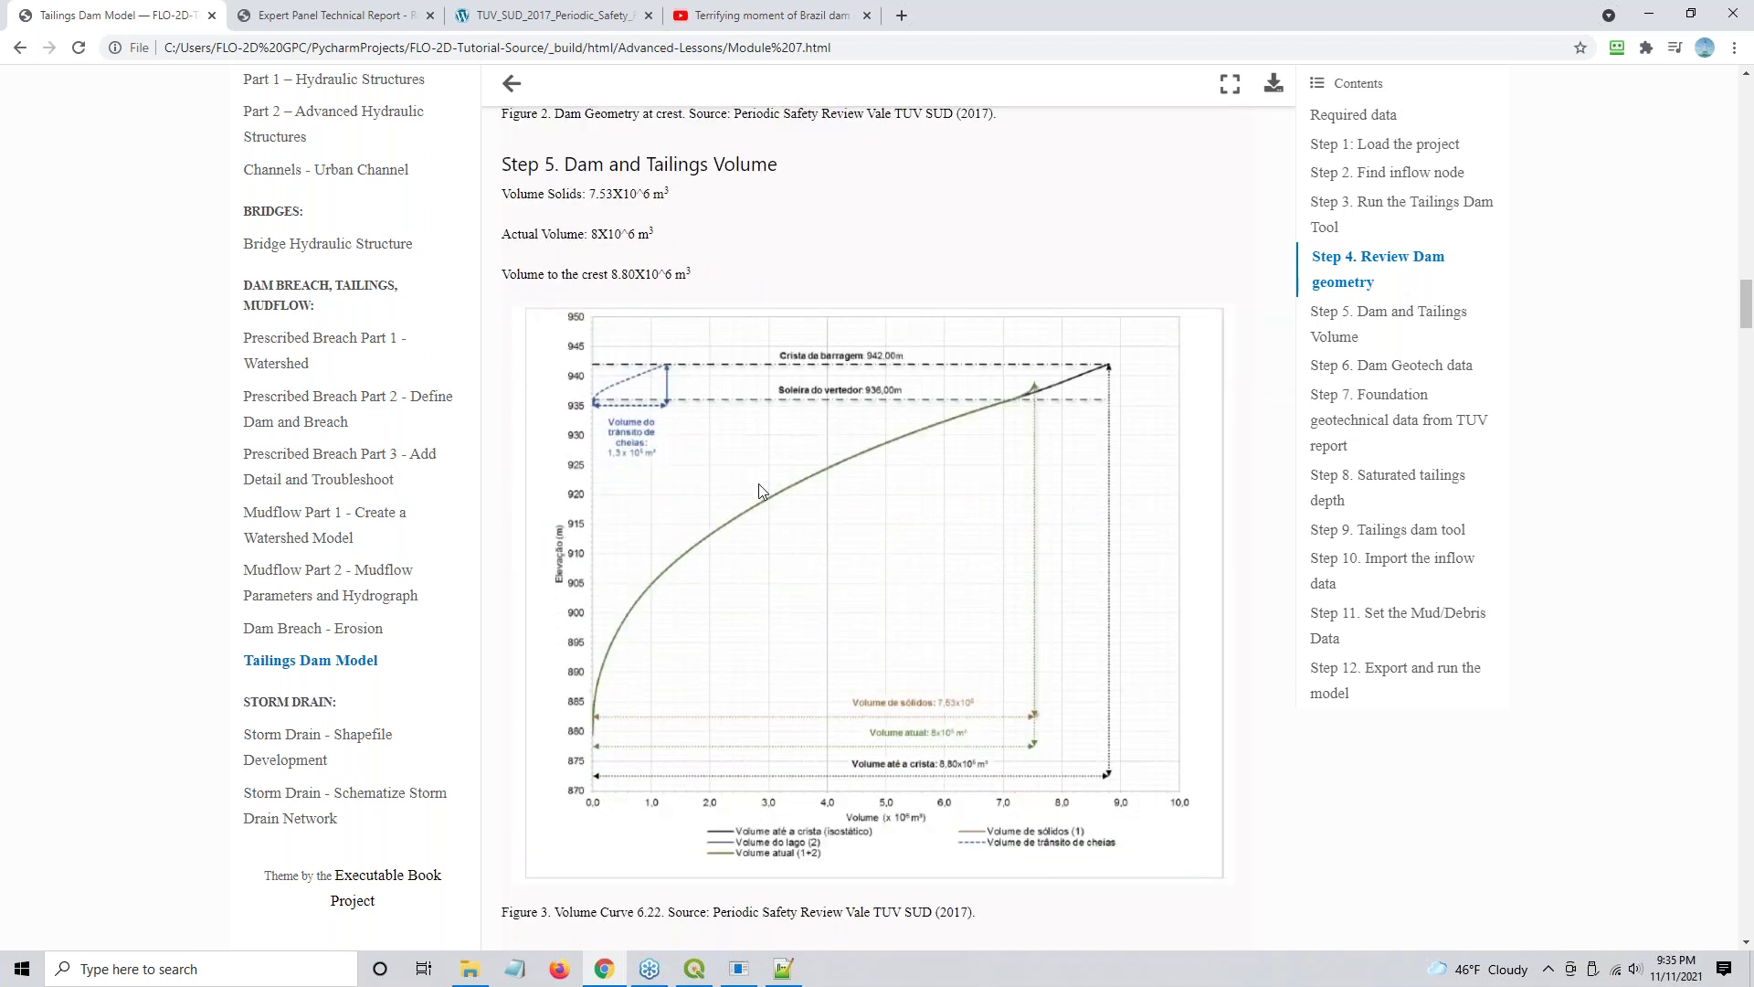
double_click(603, 193)
double_click(606, 234)
double_click(645, 274)
left_click_drag(636, 273, 627, 274)
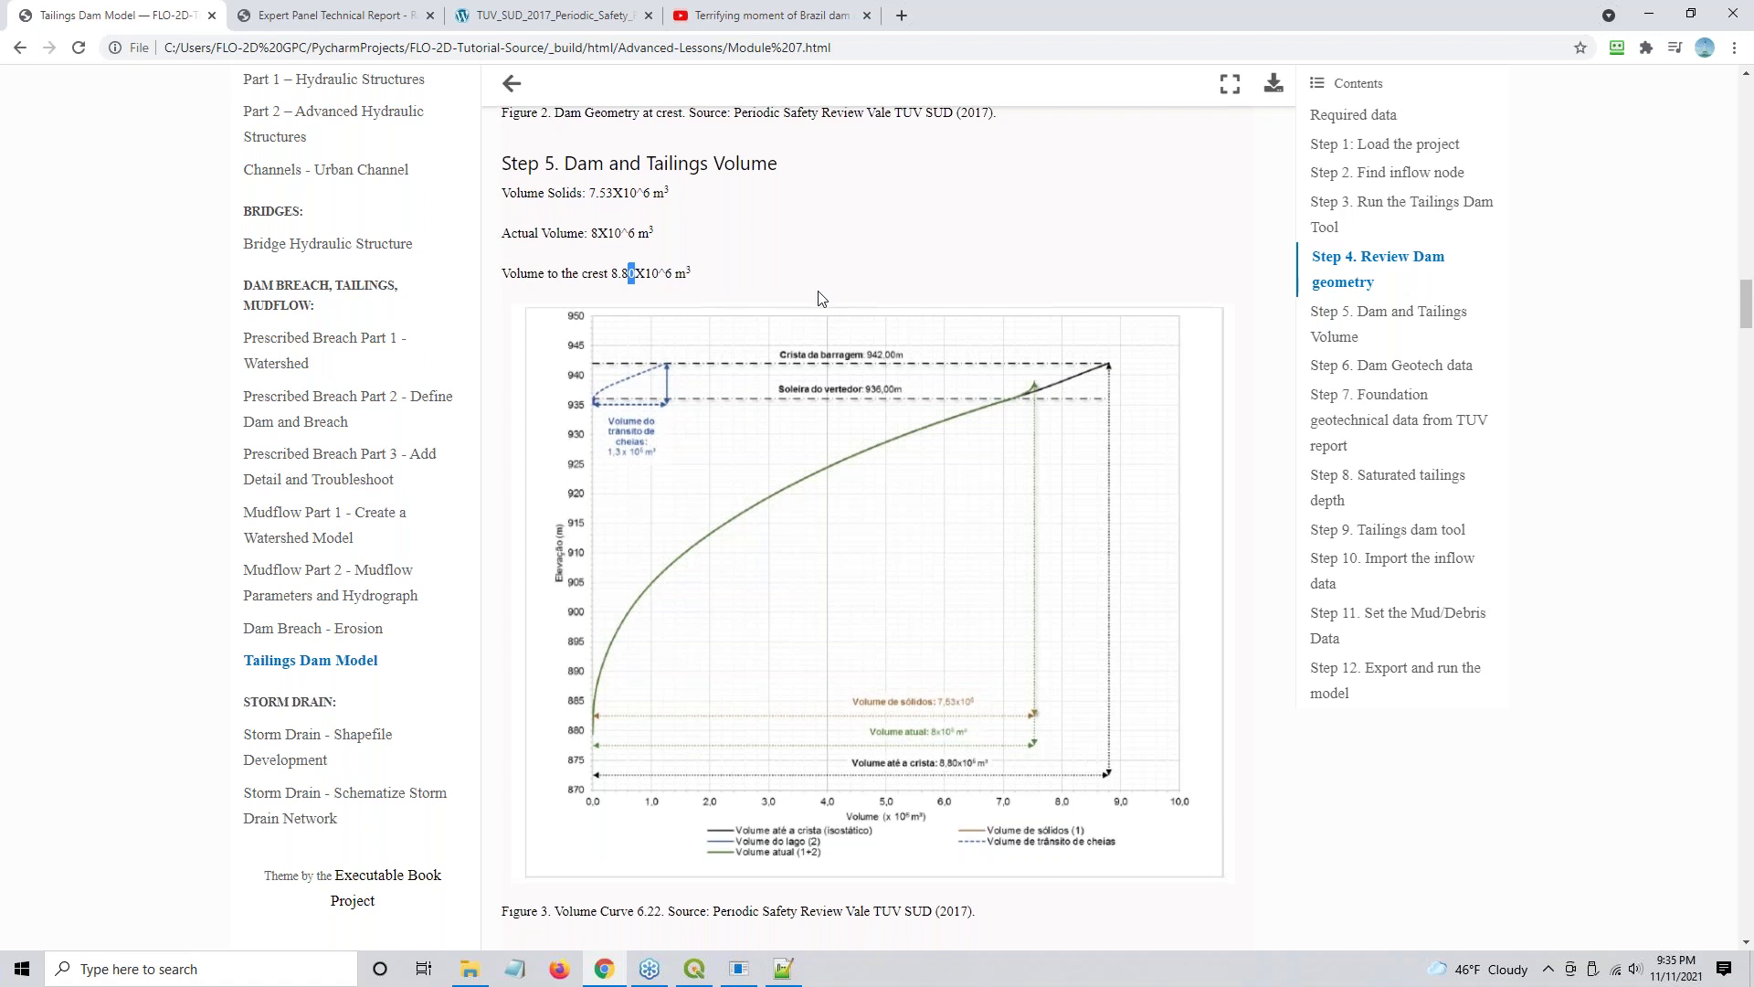
scroll(818, 297, "down", 7)
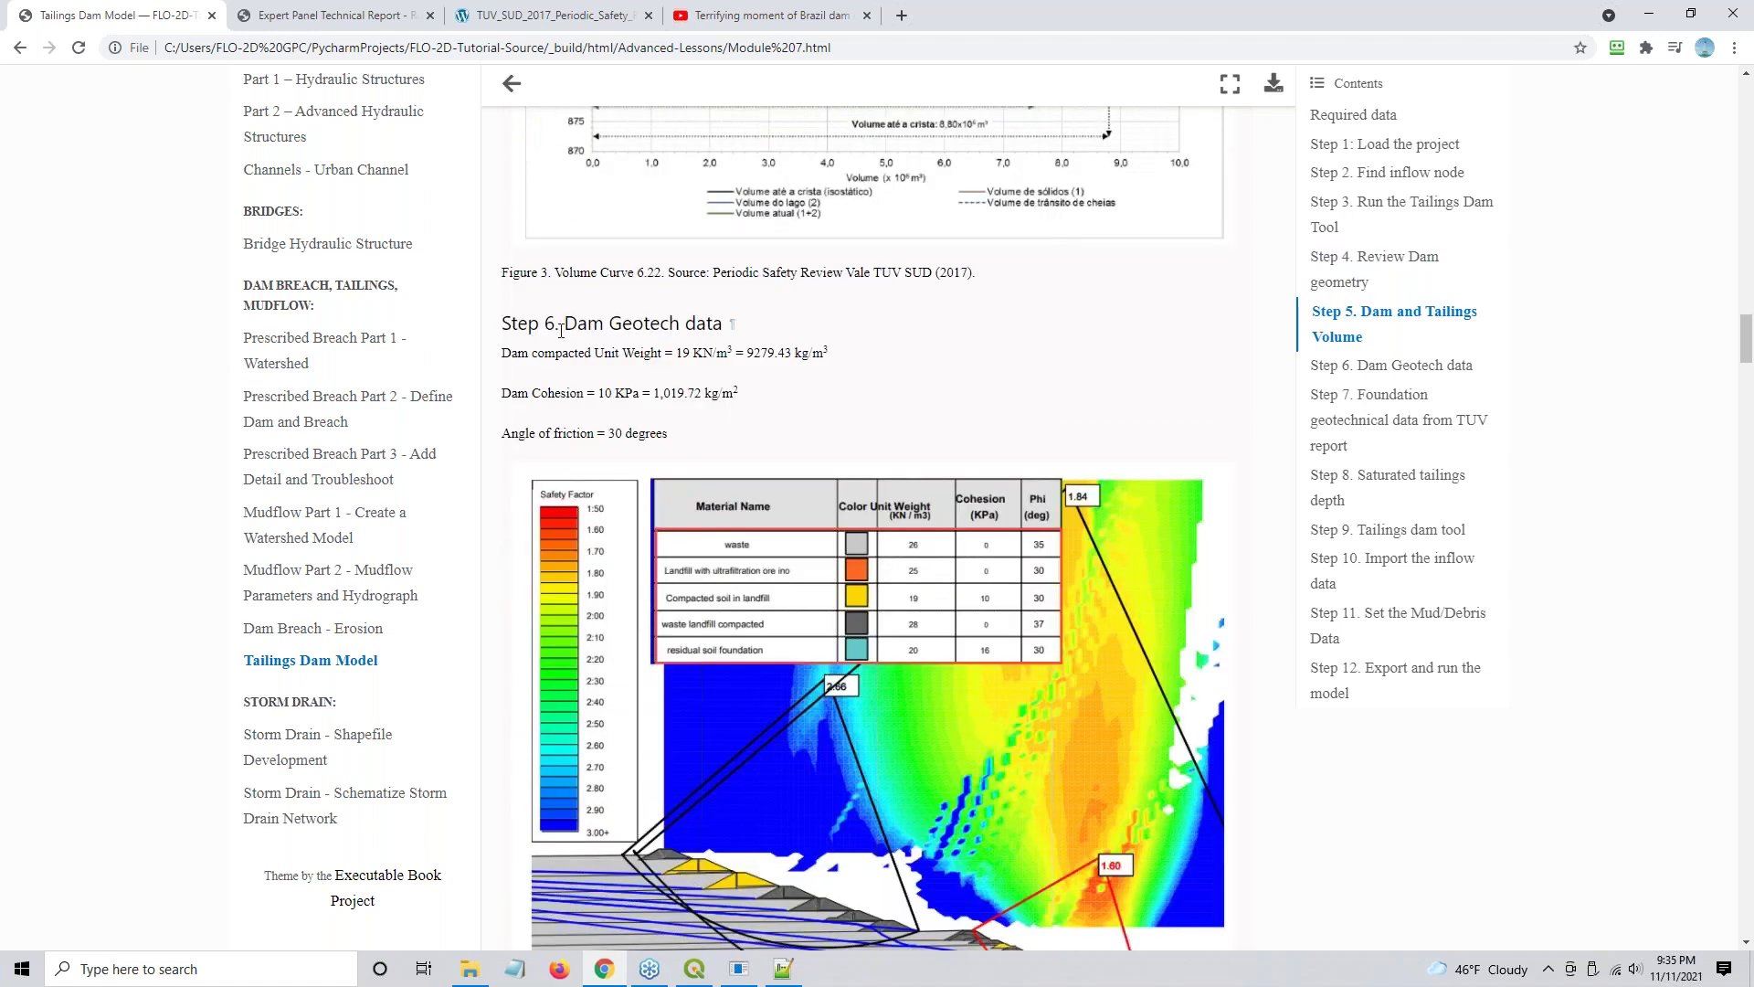
scroll(811, 372, "up", 7)
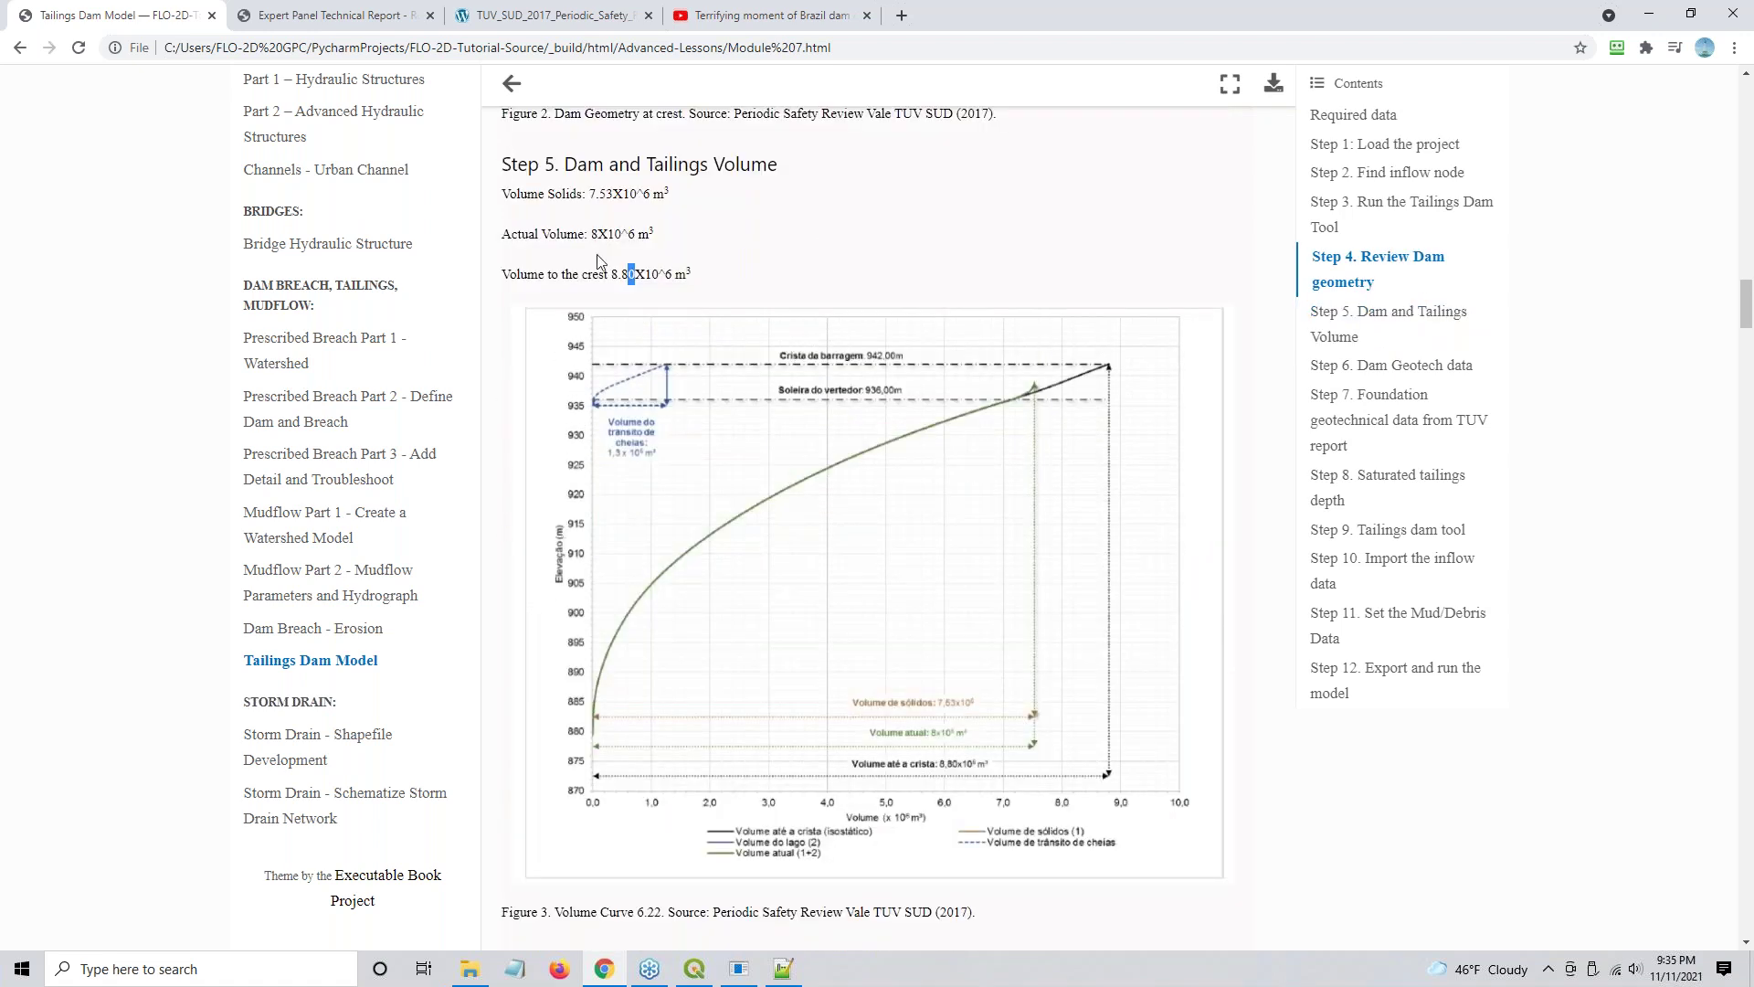
- Compare the dam material's unit weight, cohesion and friction angle in the Tailings Dam Tool with the tutorial's Step 6 geotech data
scroll(644, 516, "down", 7)
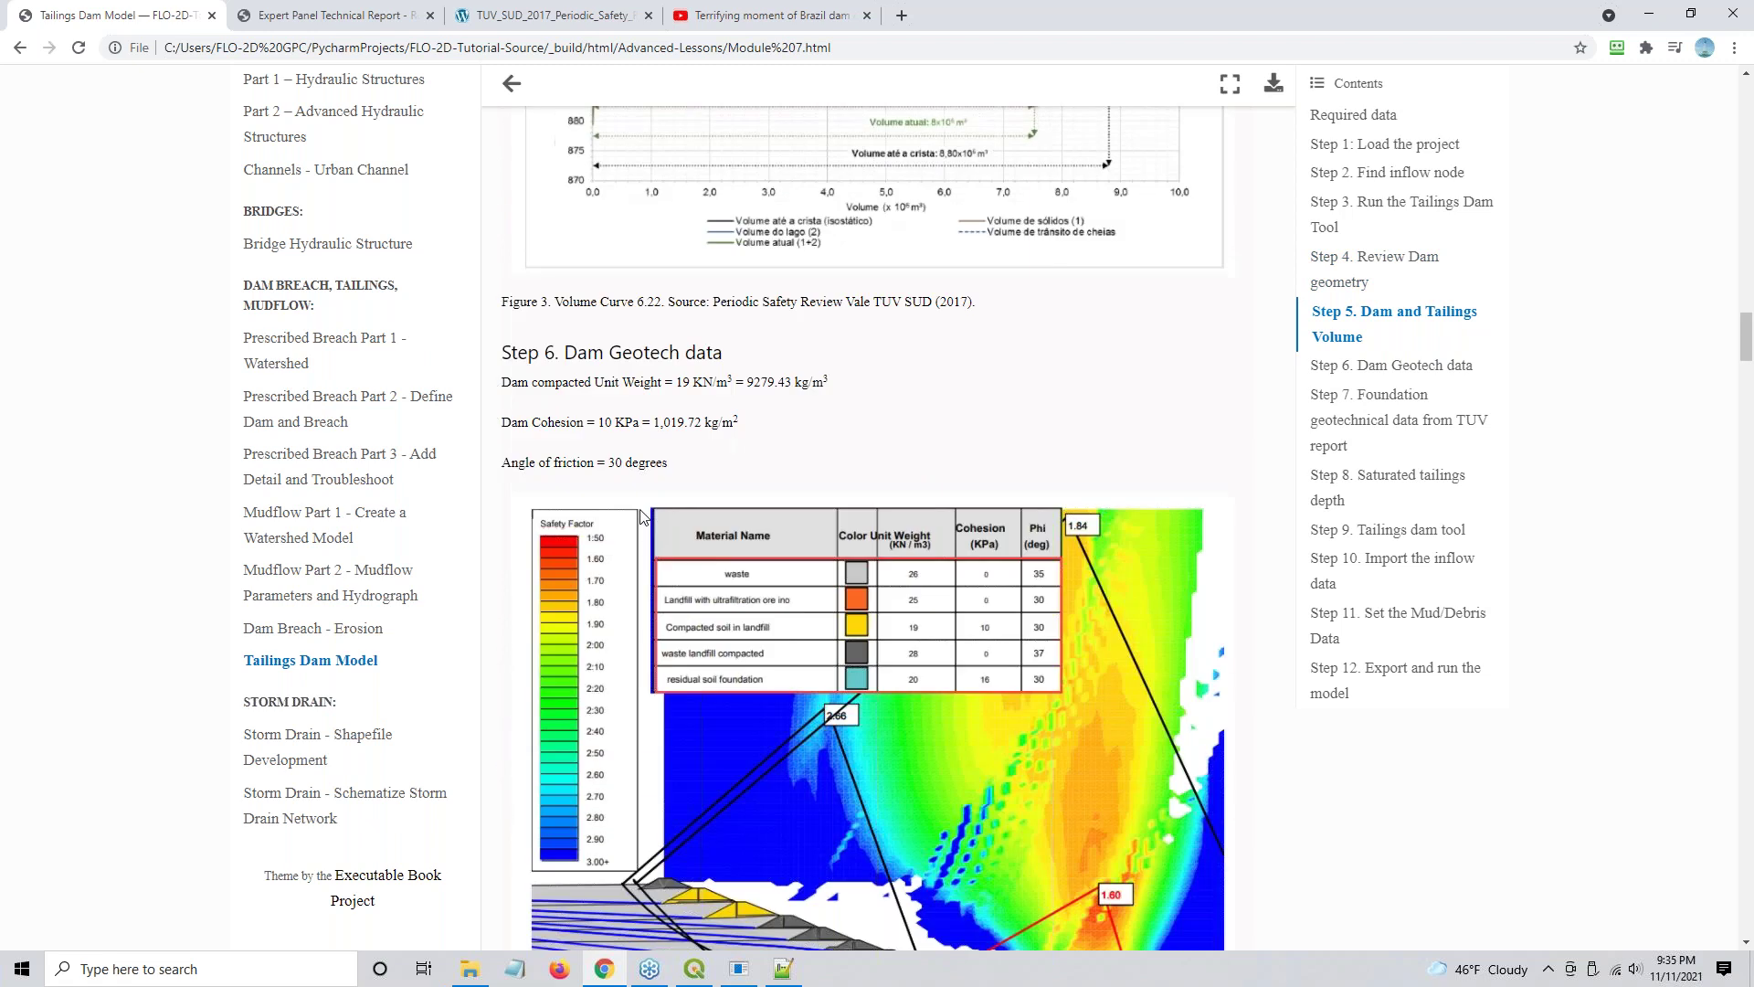
scroll(668, 414, "down", 2)
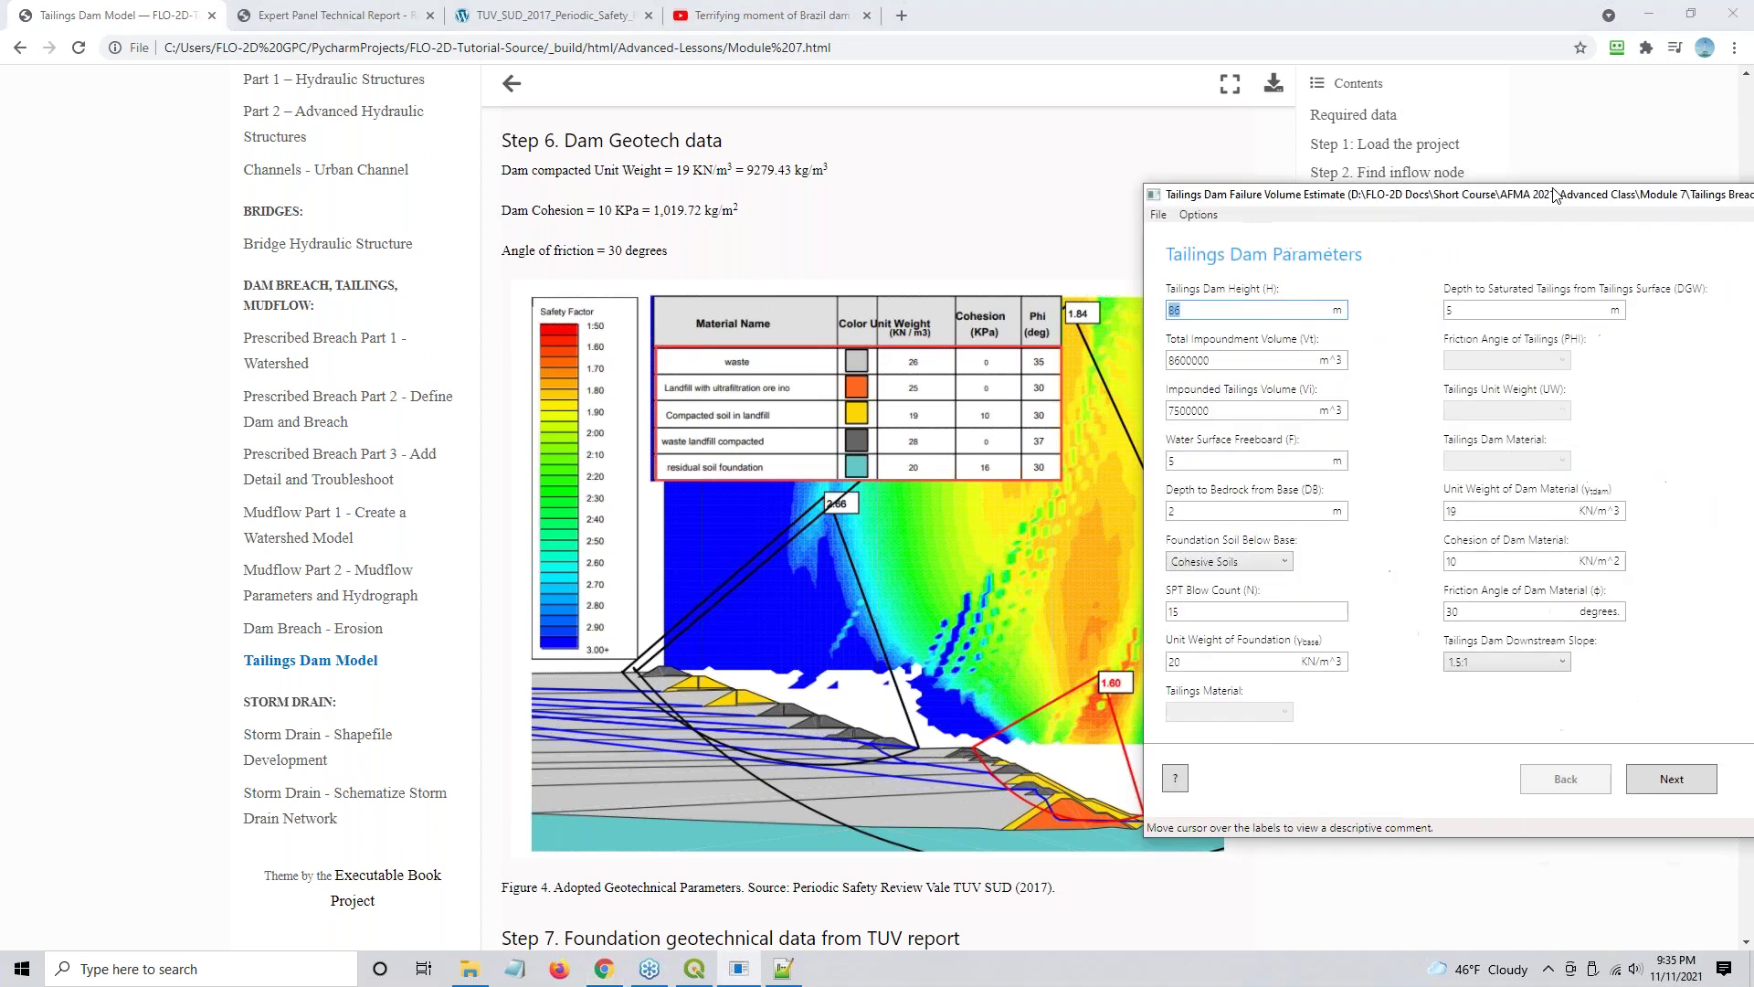
left_click_drag(1378, 144, 1404, 135)
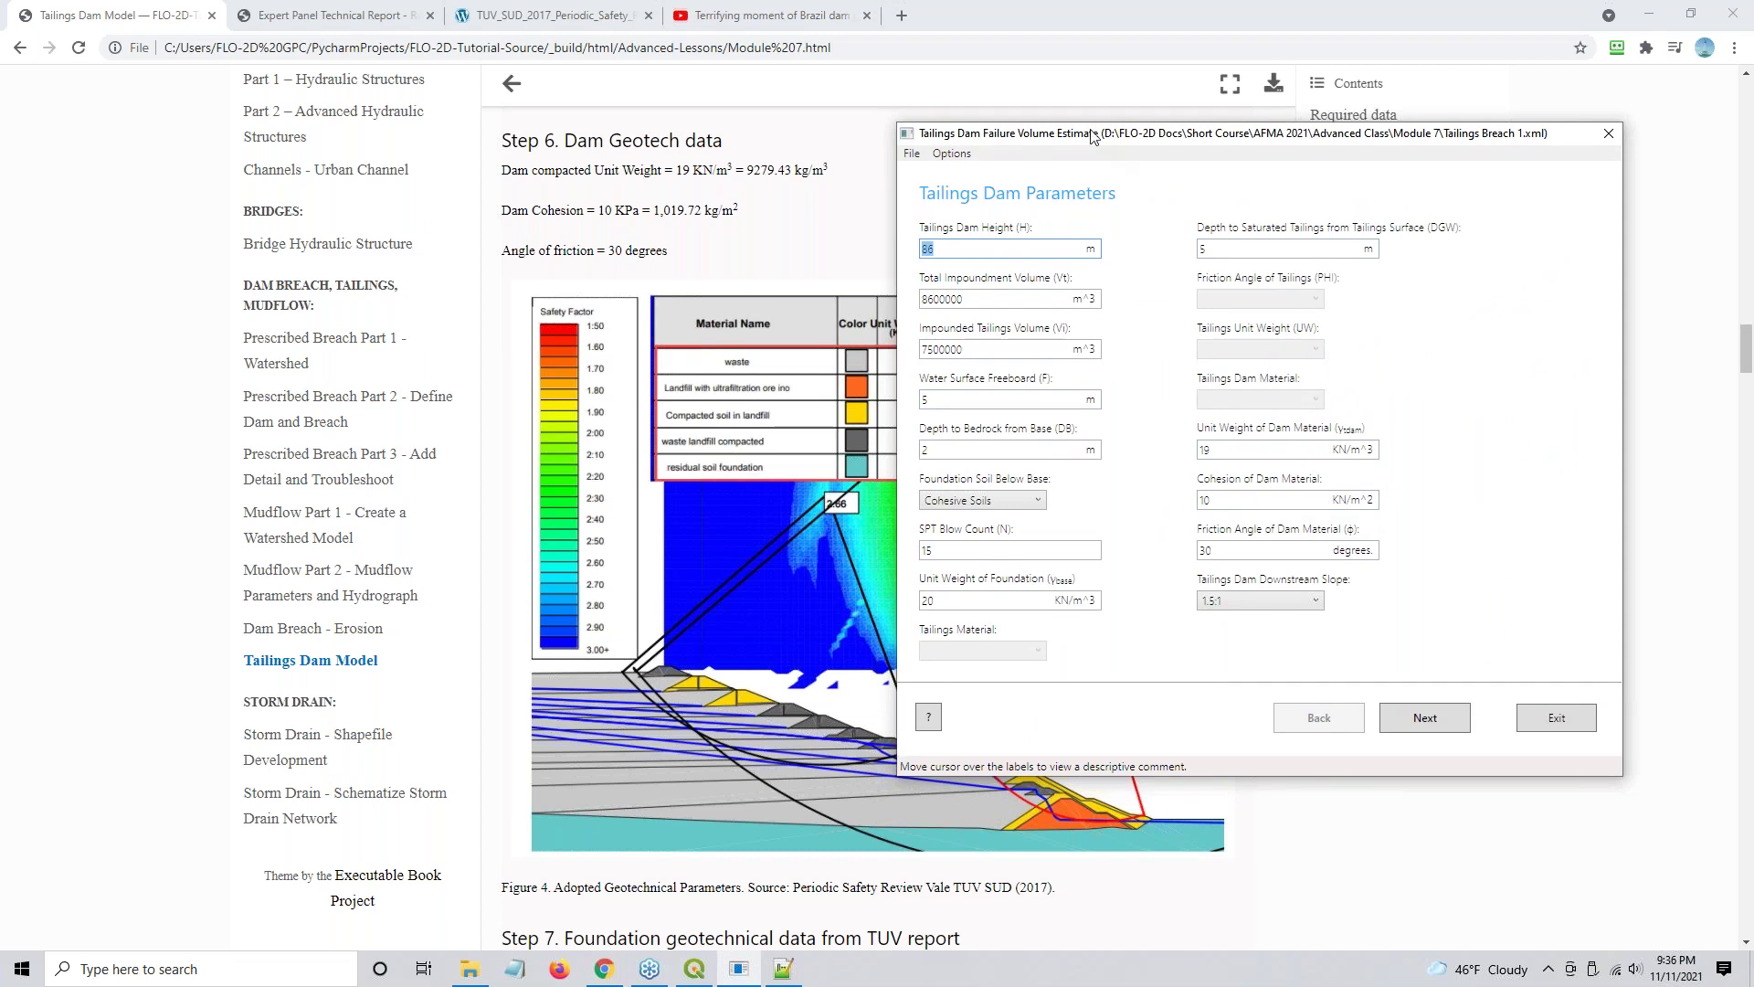
left_click_drag(1101, 137, 1344, 125)
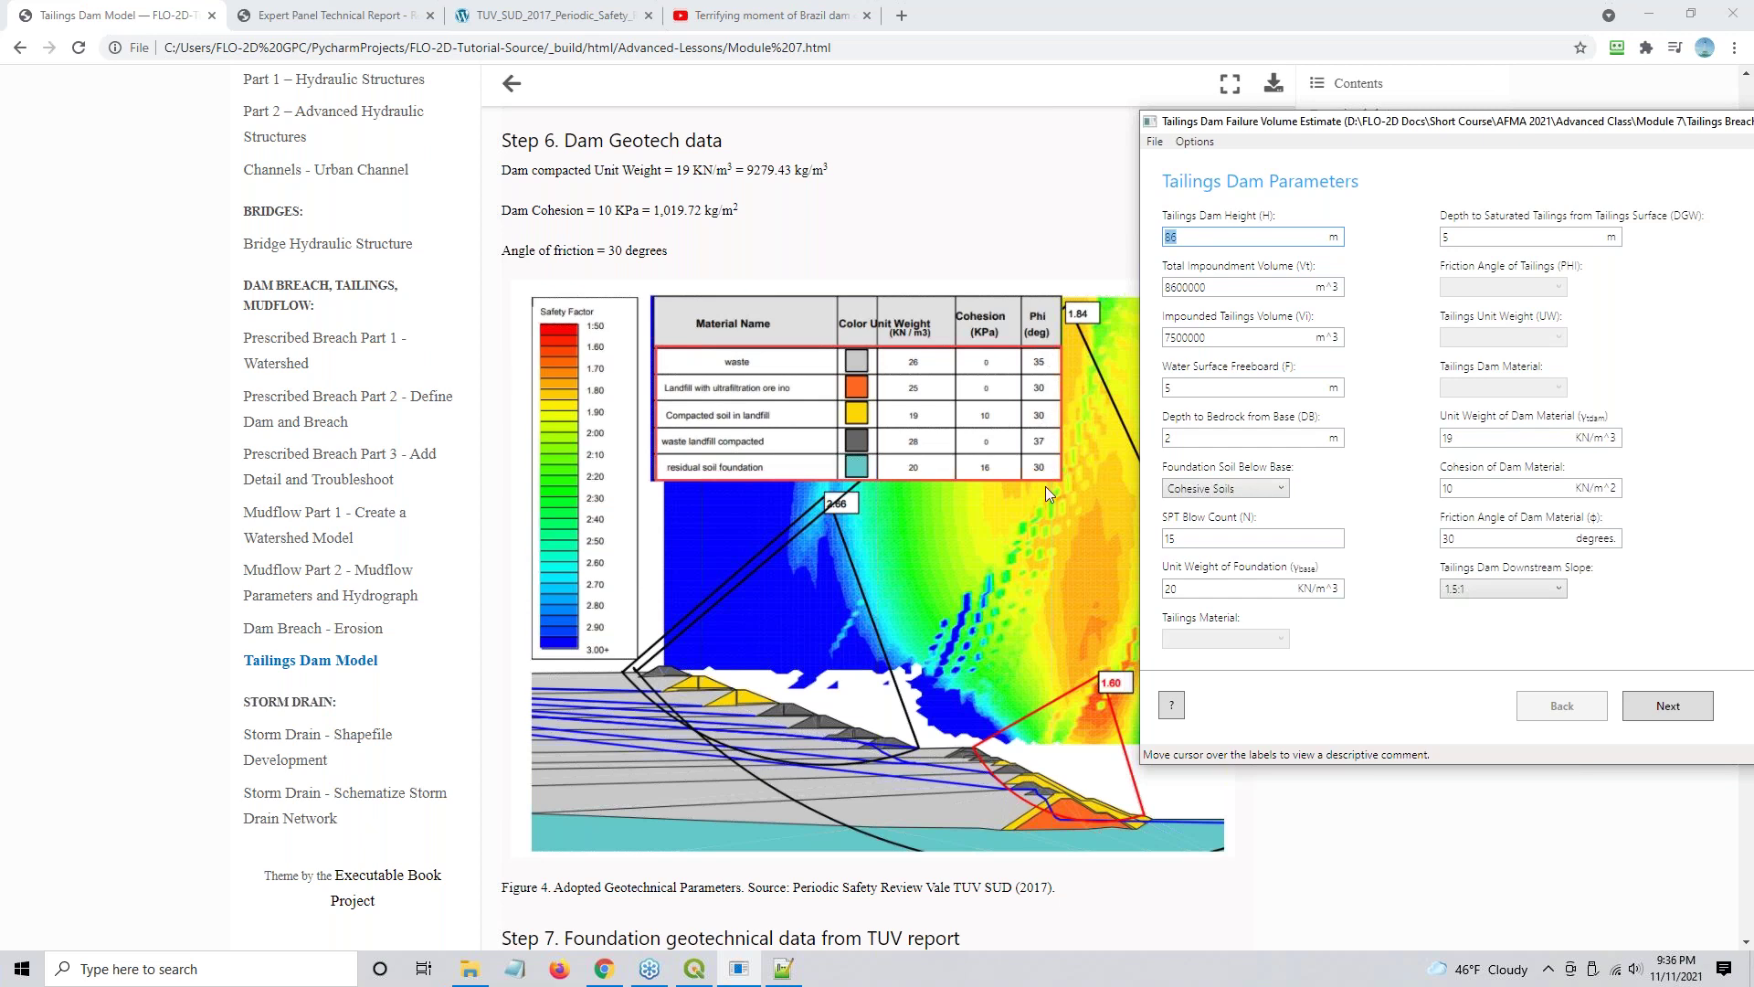
left_click_drag(1431, 126, 1226, 105)
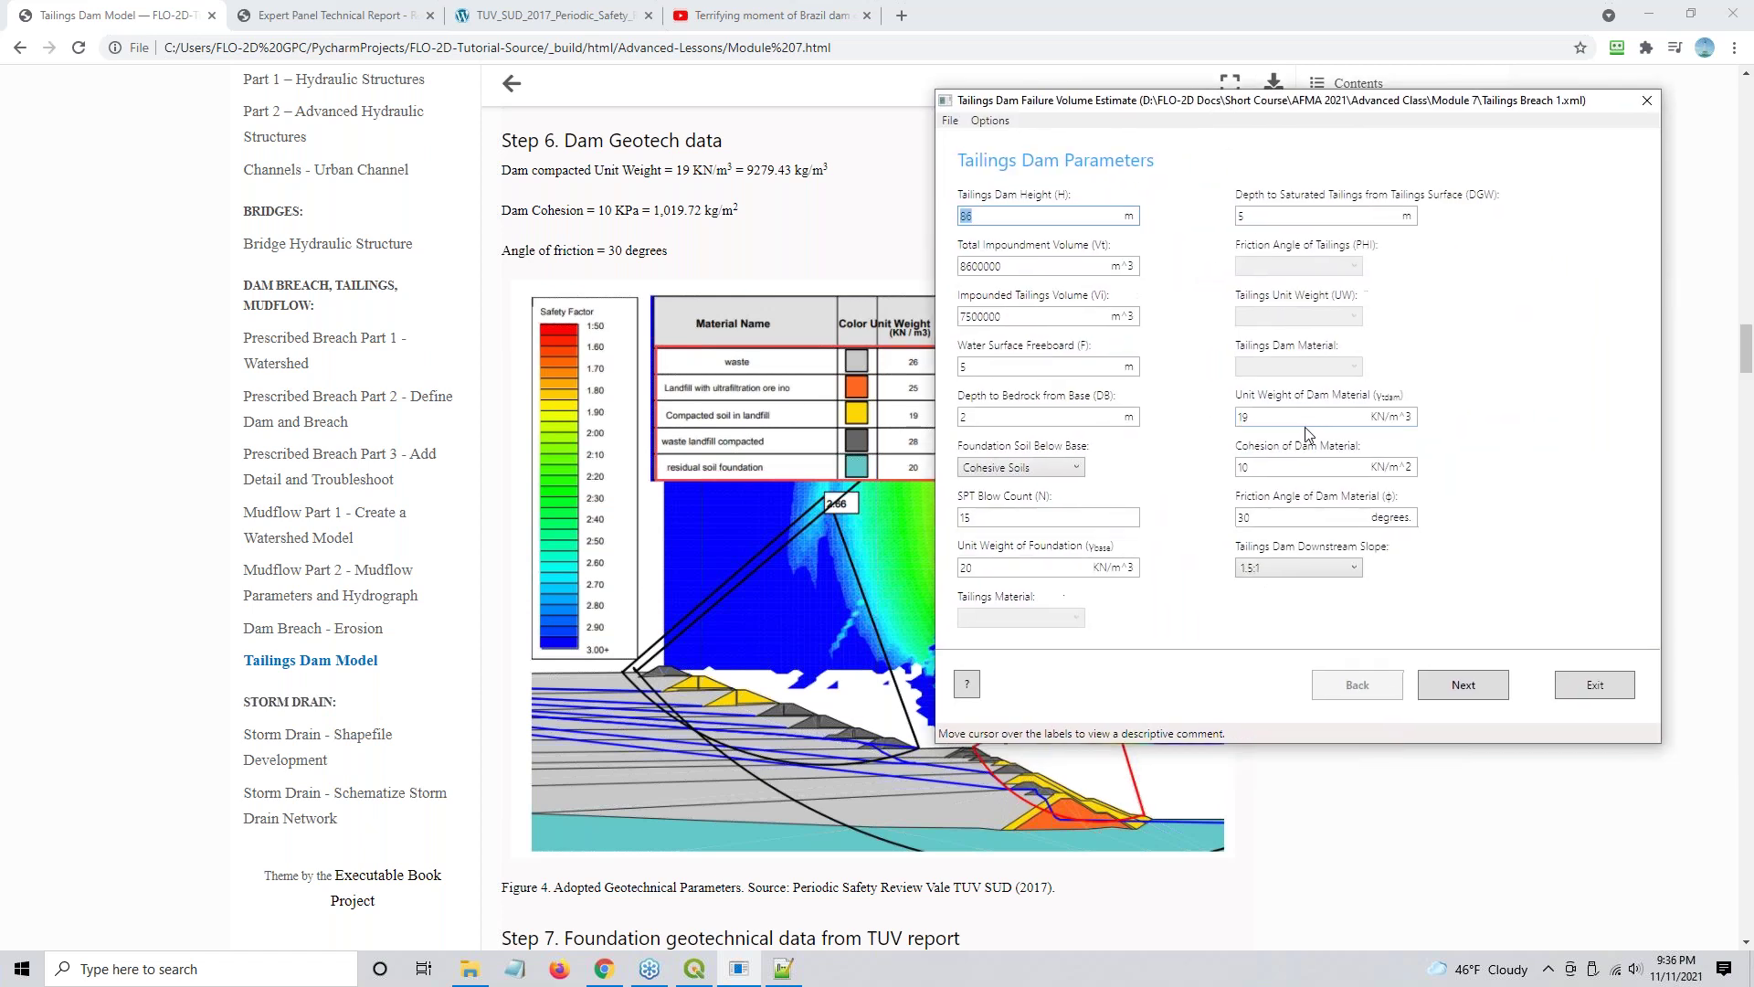
left_click(1373, 470)
double_click(1380, 470)
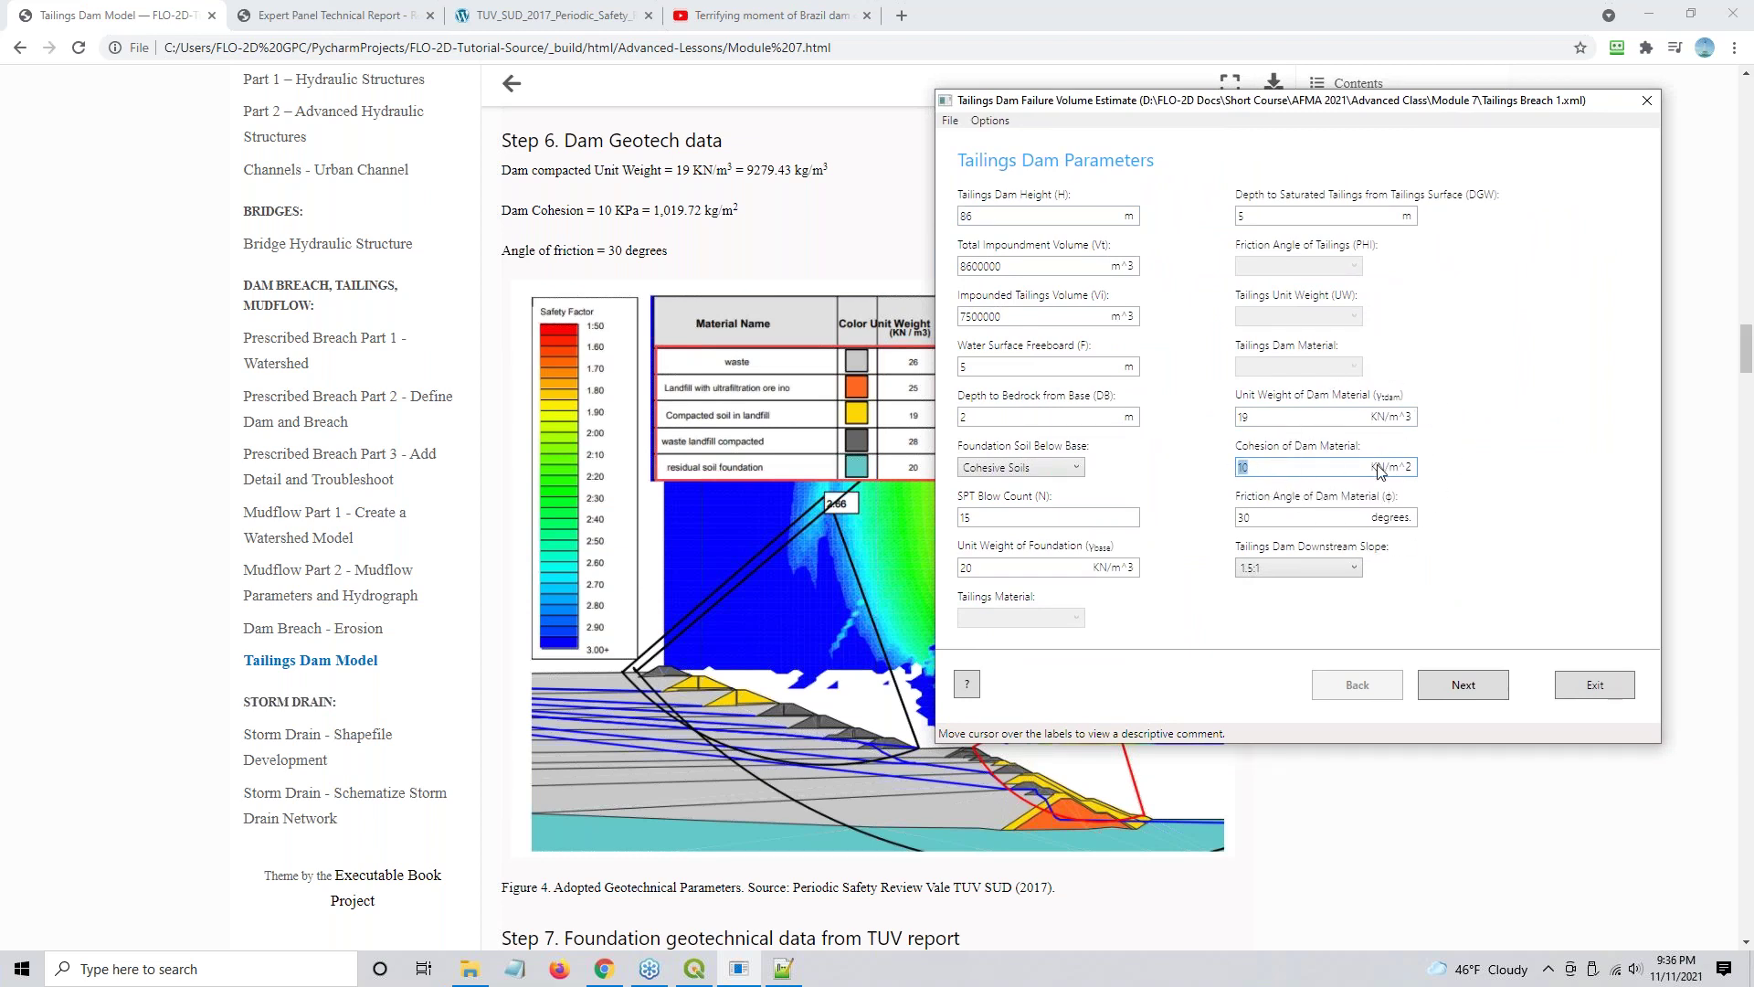
double_click(1389, 473)
key("ctrl")
left_click_drag(1291, 104, 1243, 144)
key("alt+Tab")
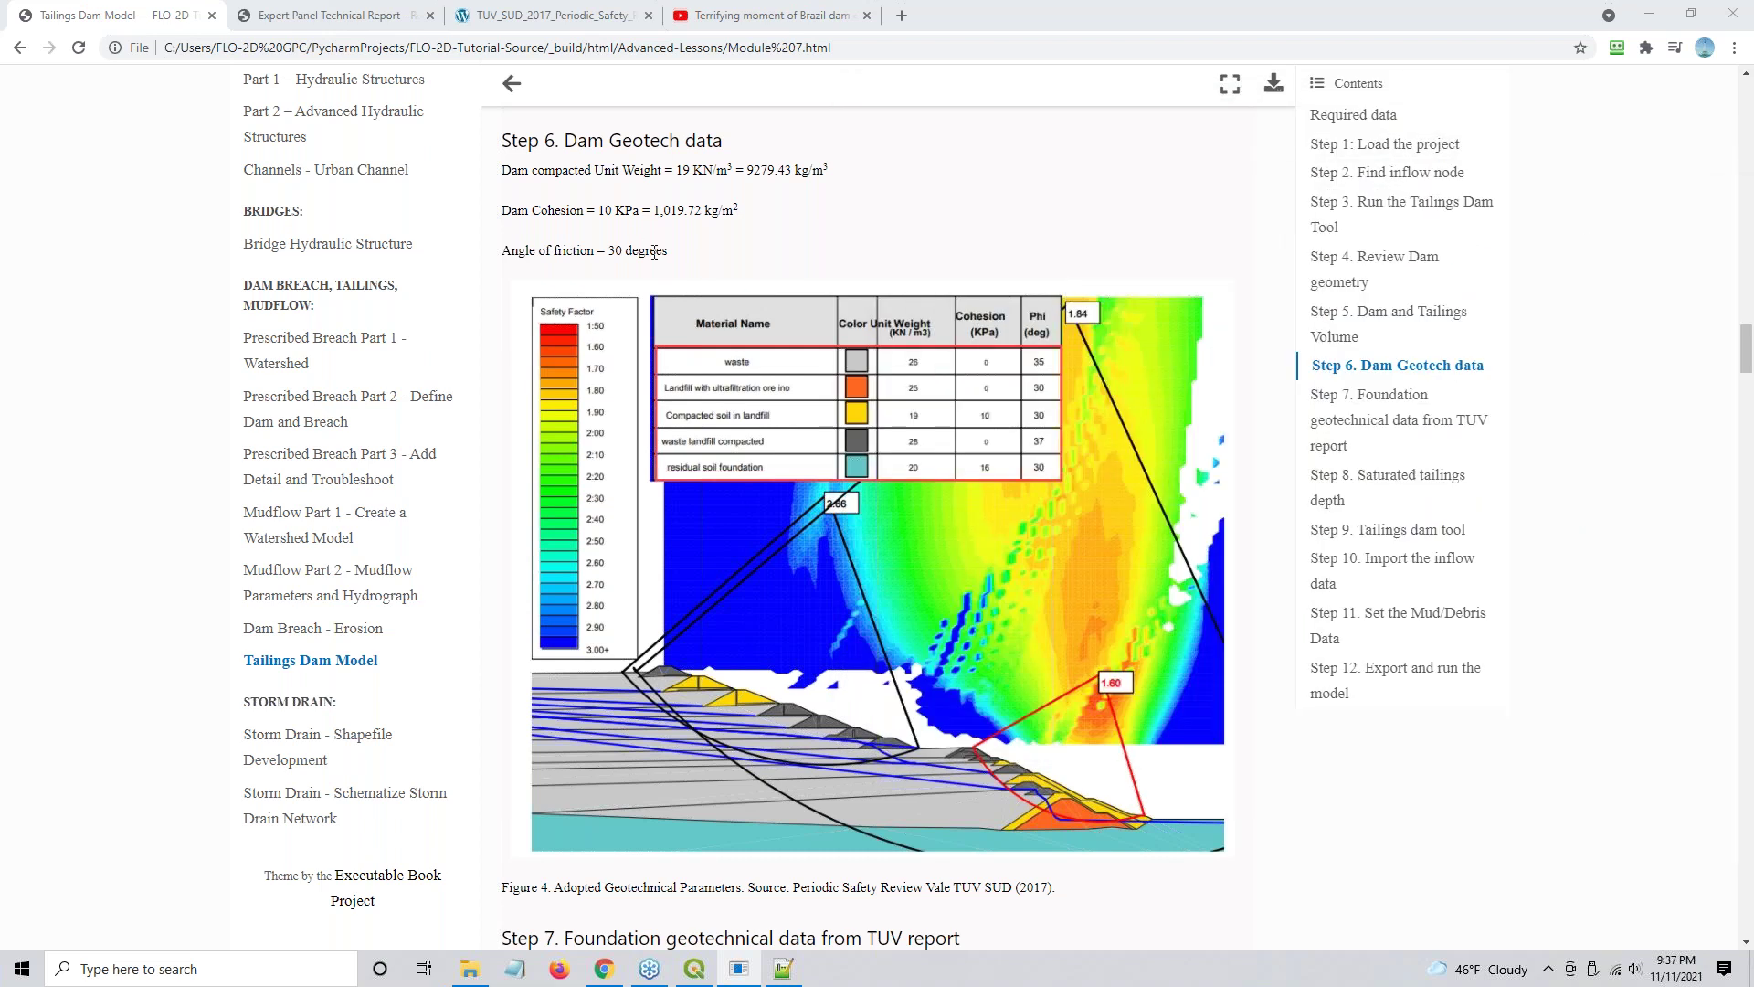
- Examine the Step 6 geotechnical parameters table alongside the foundation data and saturated tailings depth in Steps 7 and 8
key("alt+Tab")
left_click_drag(823, 106, 1096, 106)
key("alt+Tab")
left_click(728, 418)
scroll(814, 422, "down", 2)
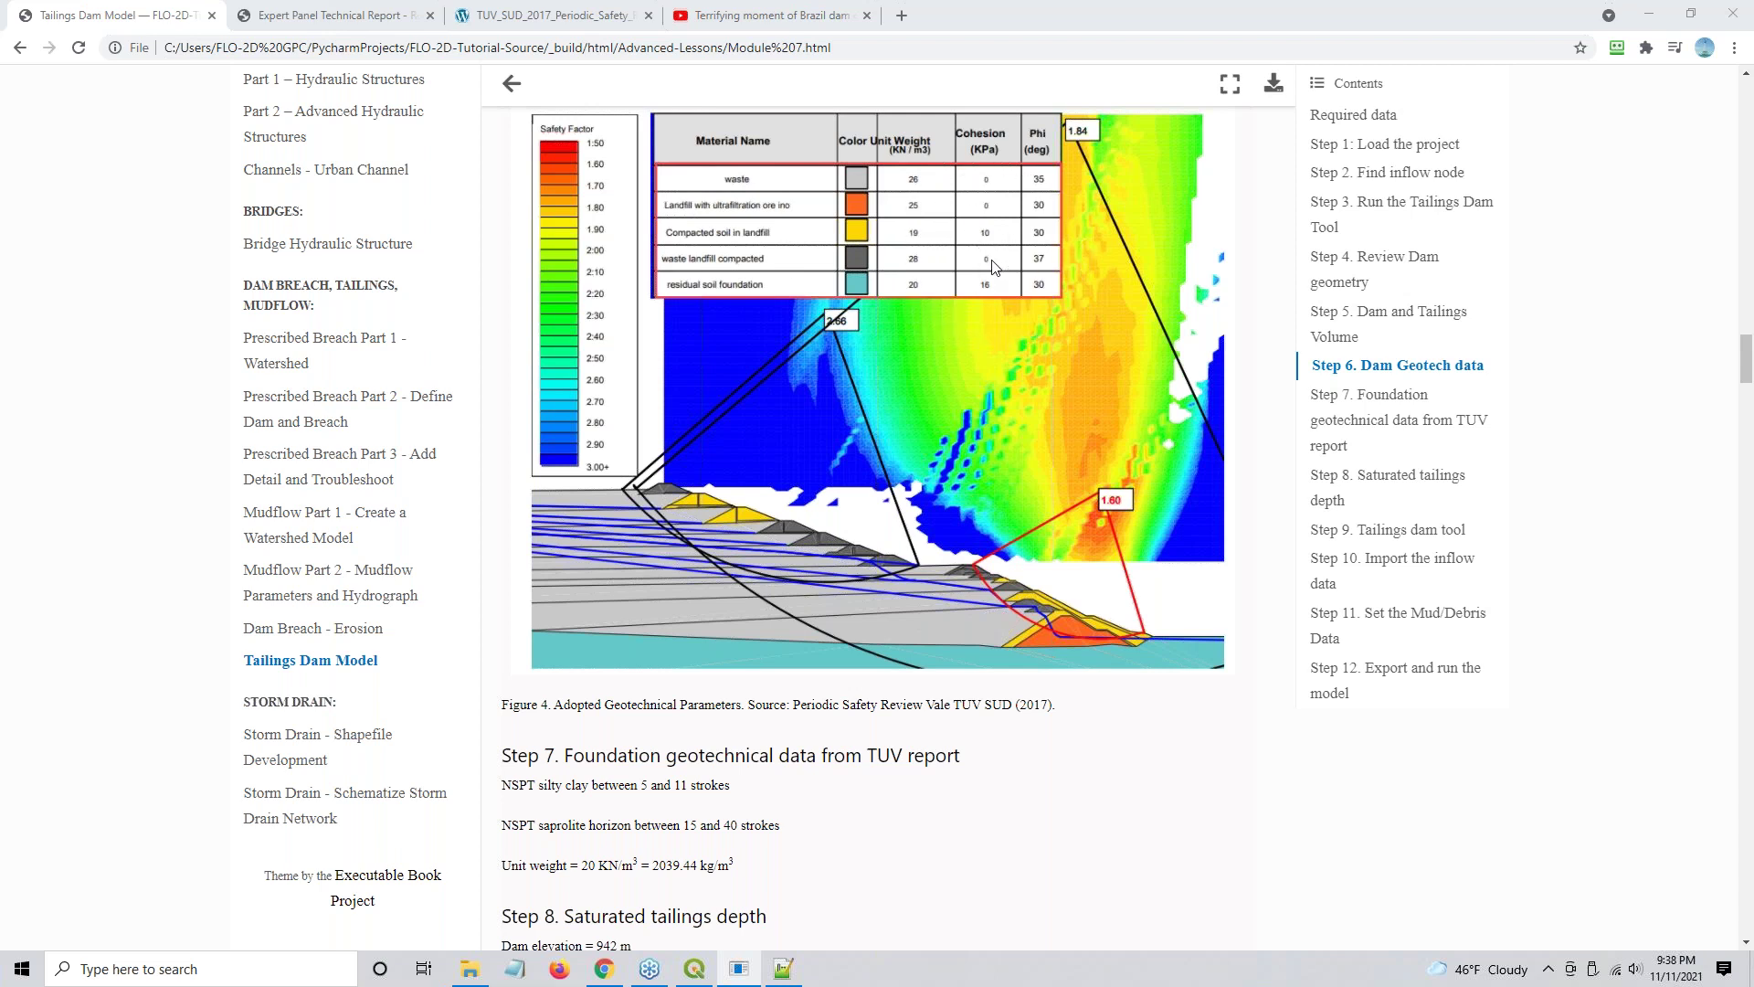
scroll(787, 656, "down", 3)
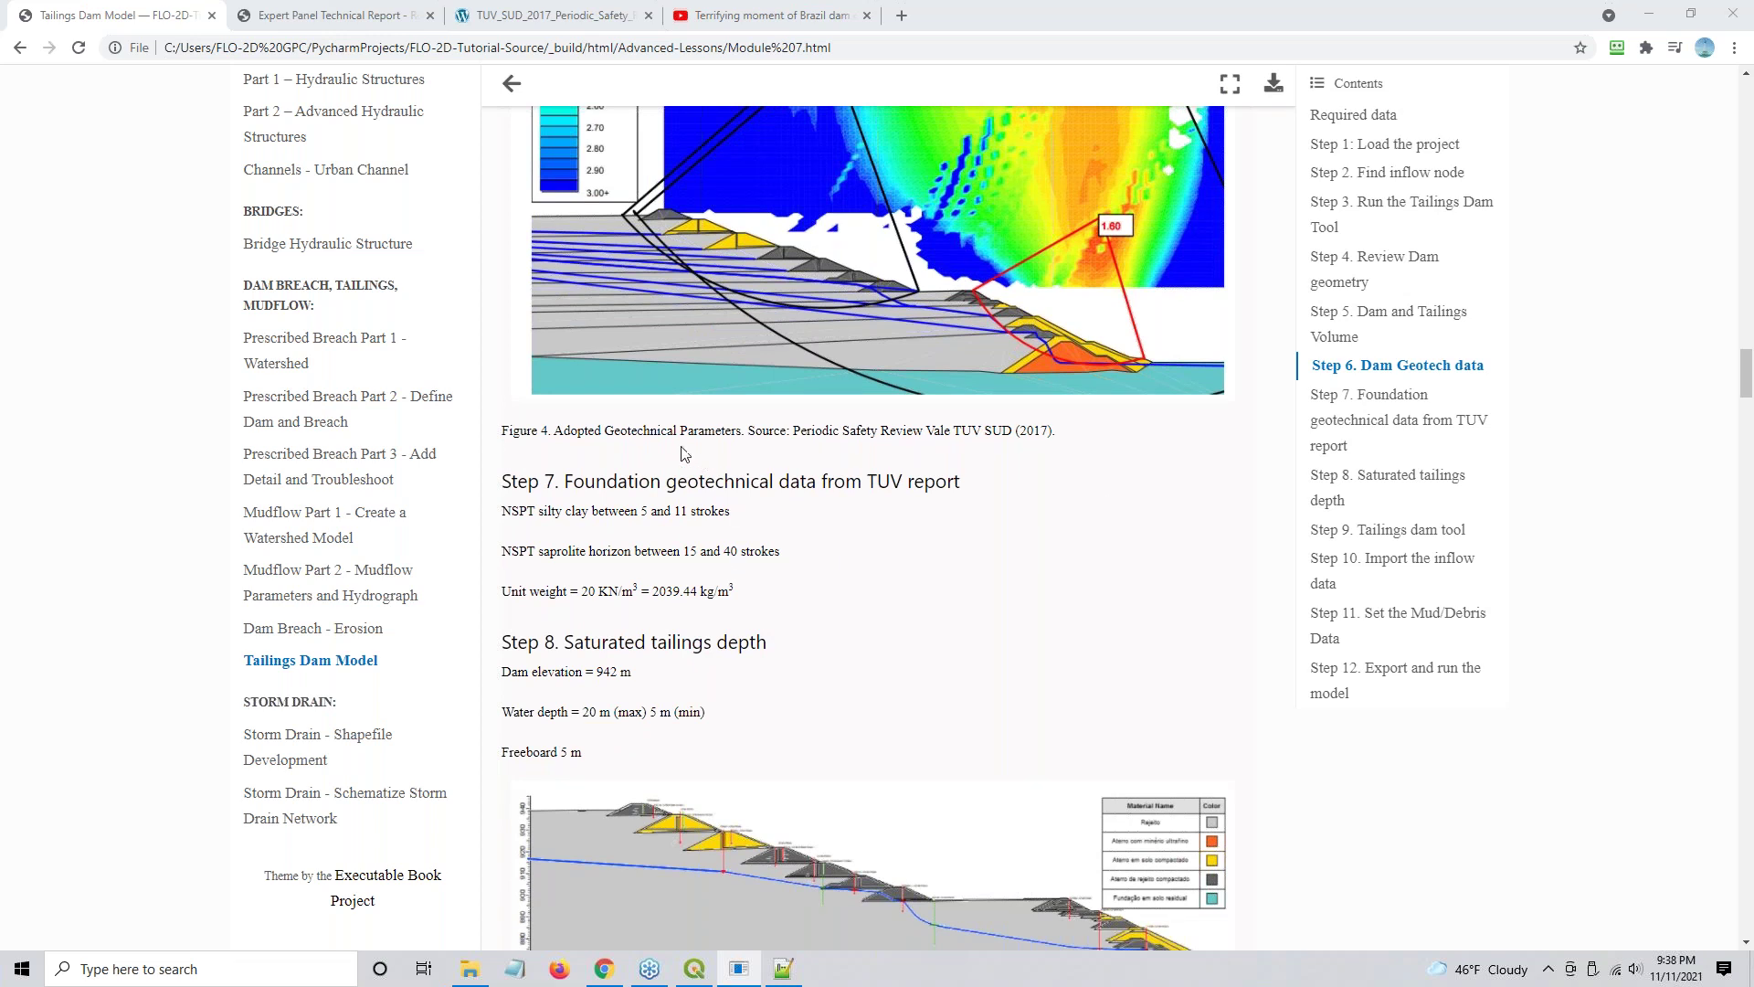
scroll(853, 283, "up", 4)
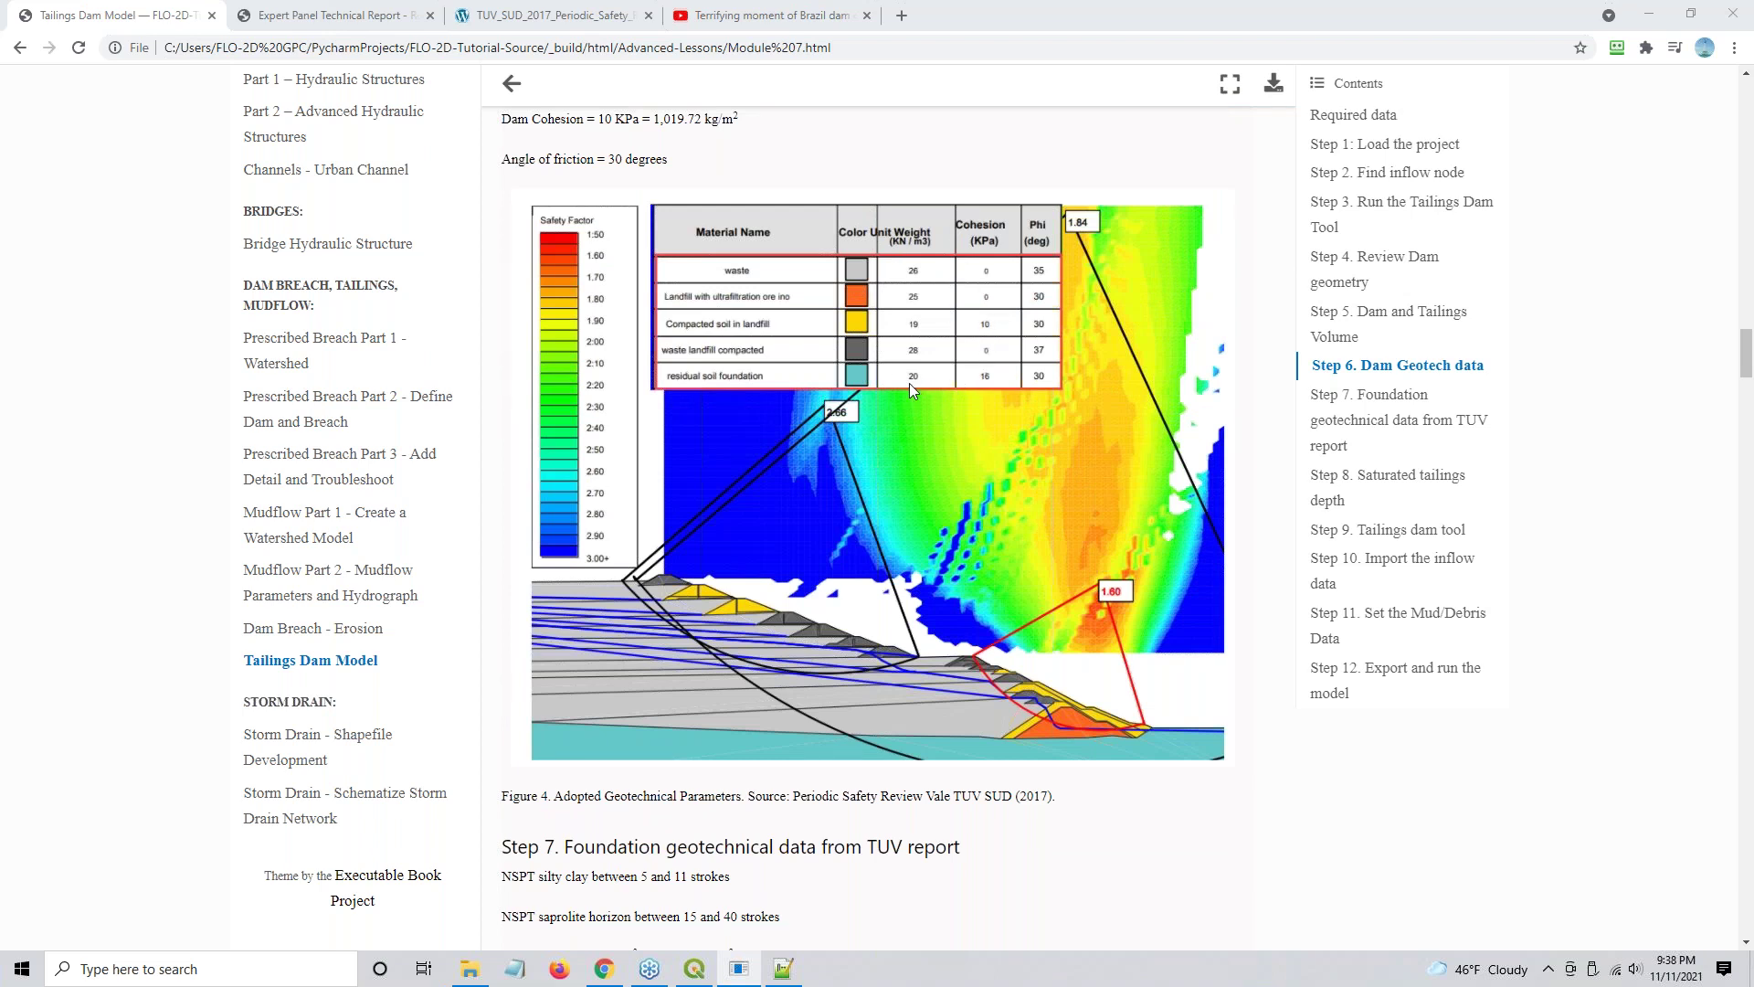
scroll(897, 514, "down", 4)
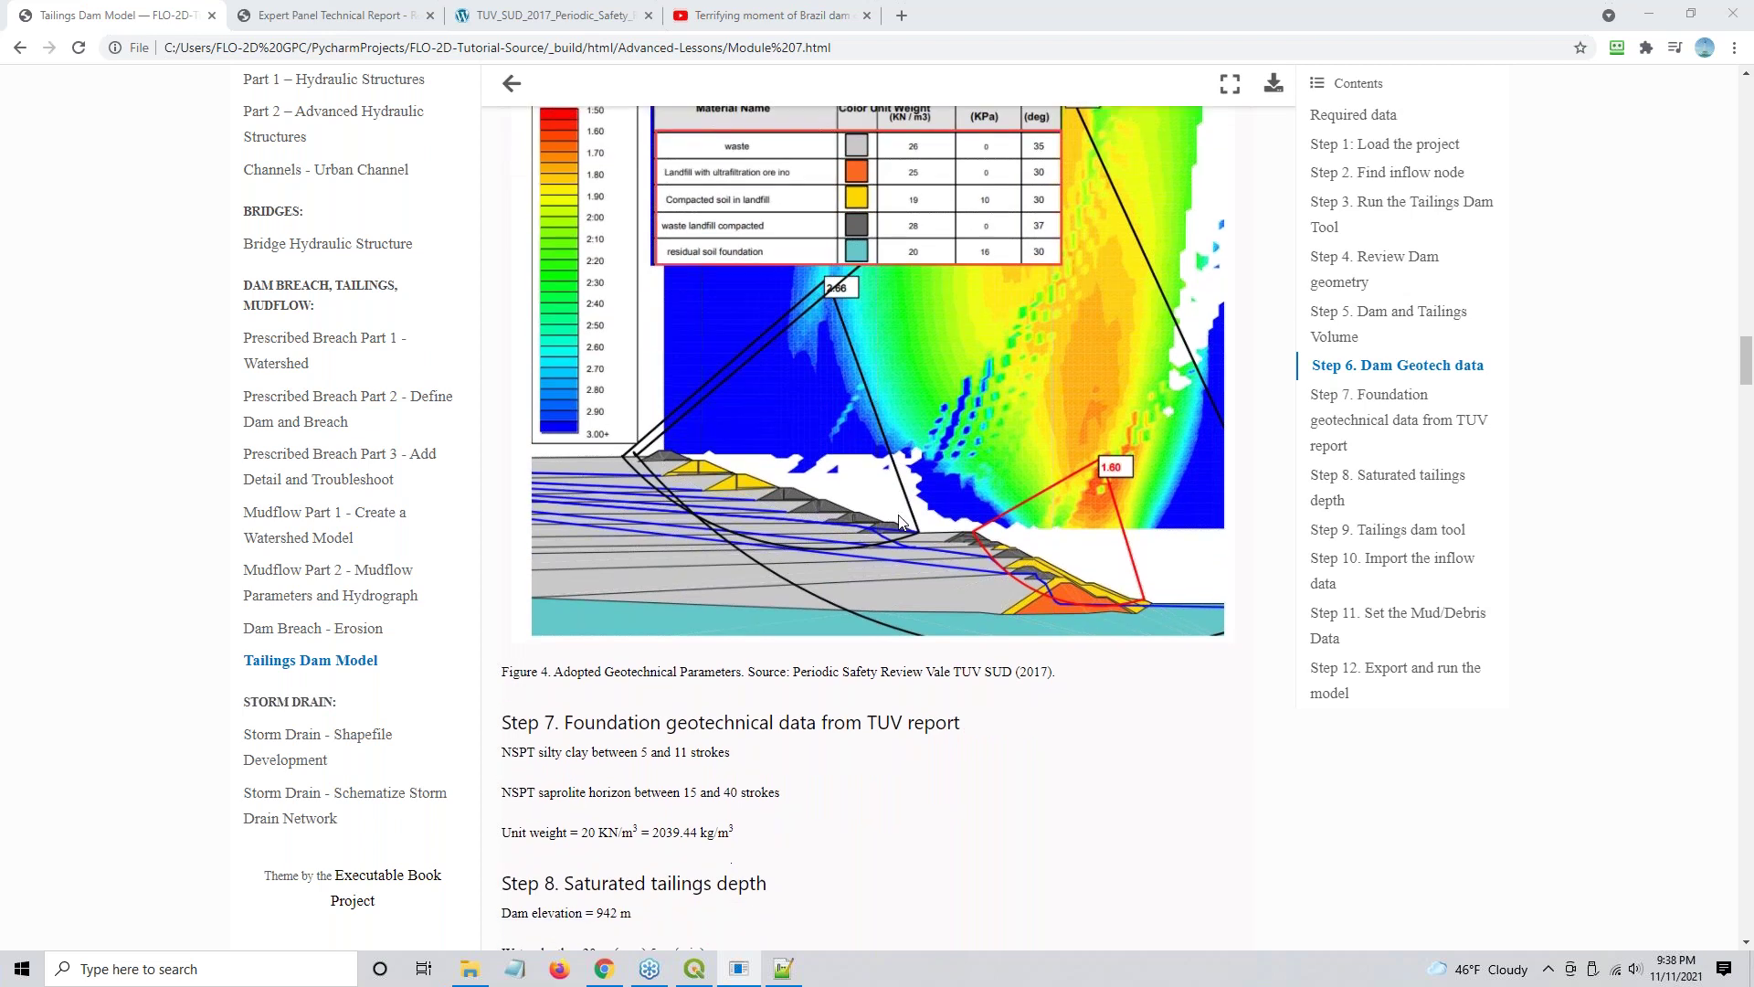
scroll(531, 482, "down", 3)
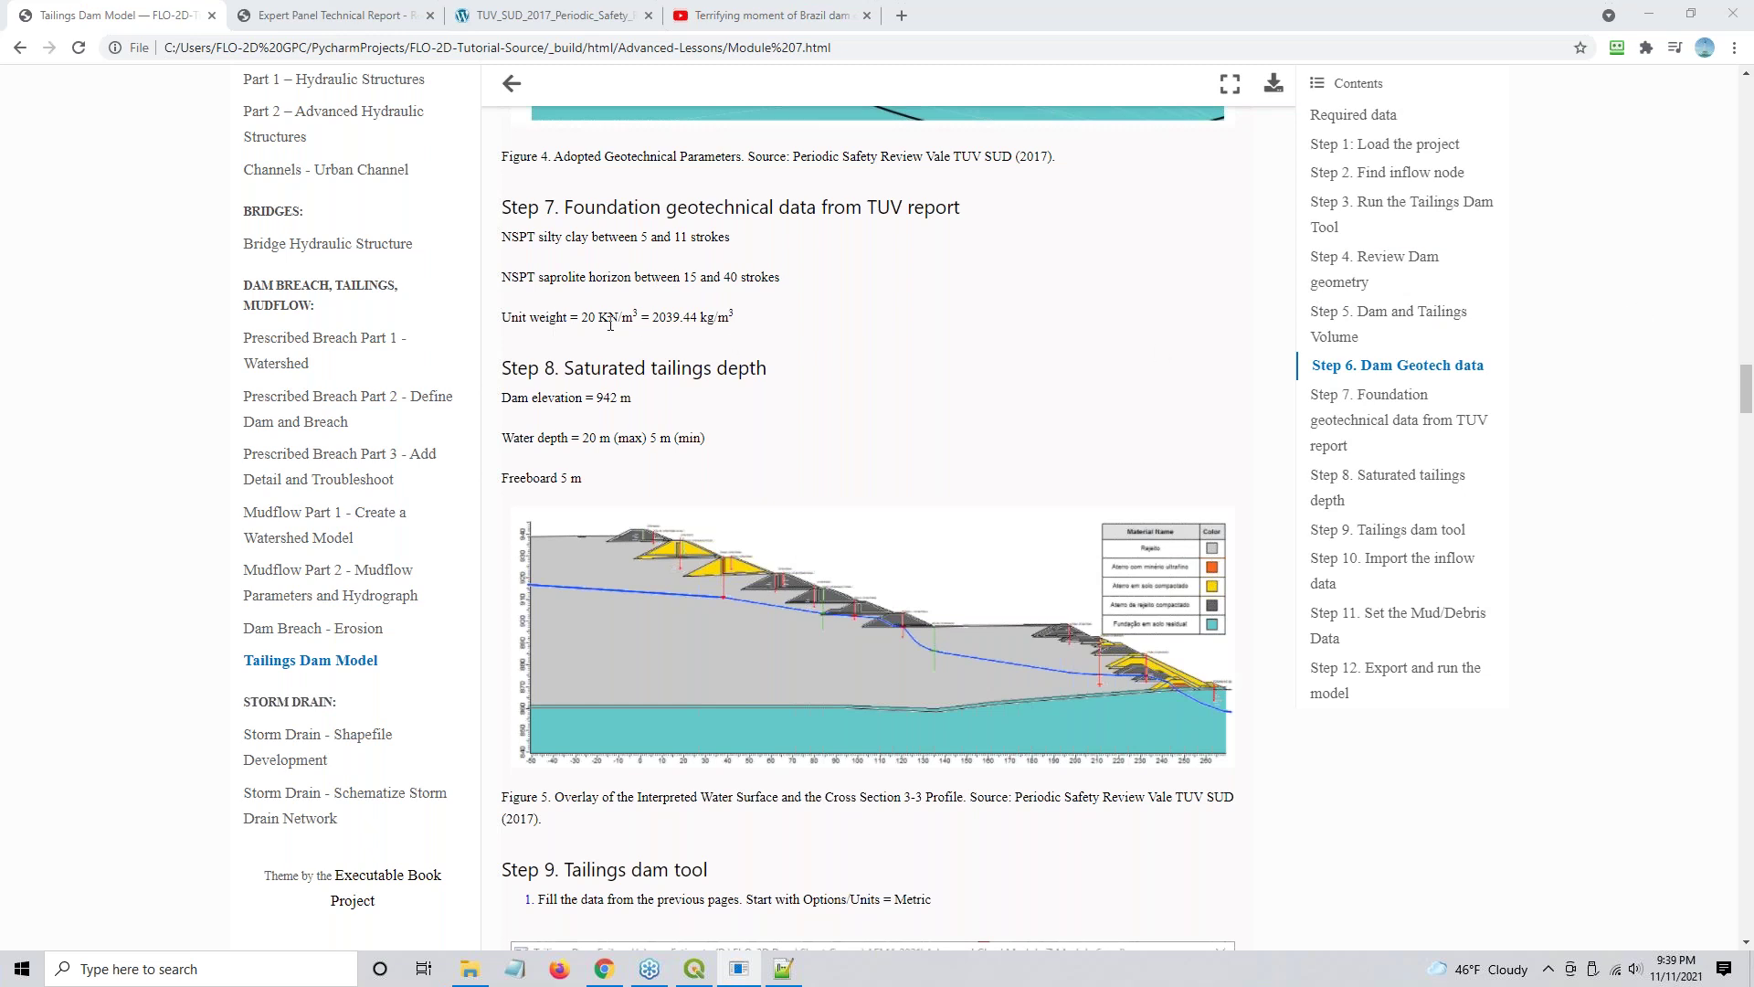
- Return to the Tailings Dam Tool and check the foundation's SPT blow count and unit weight against Step 7
key("alt+Tab")
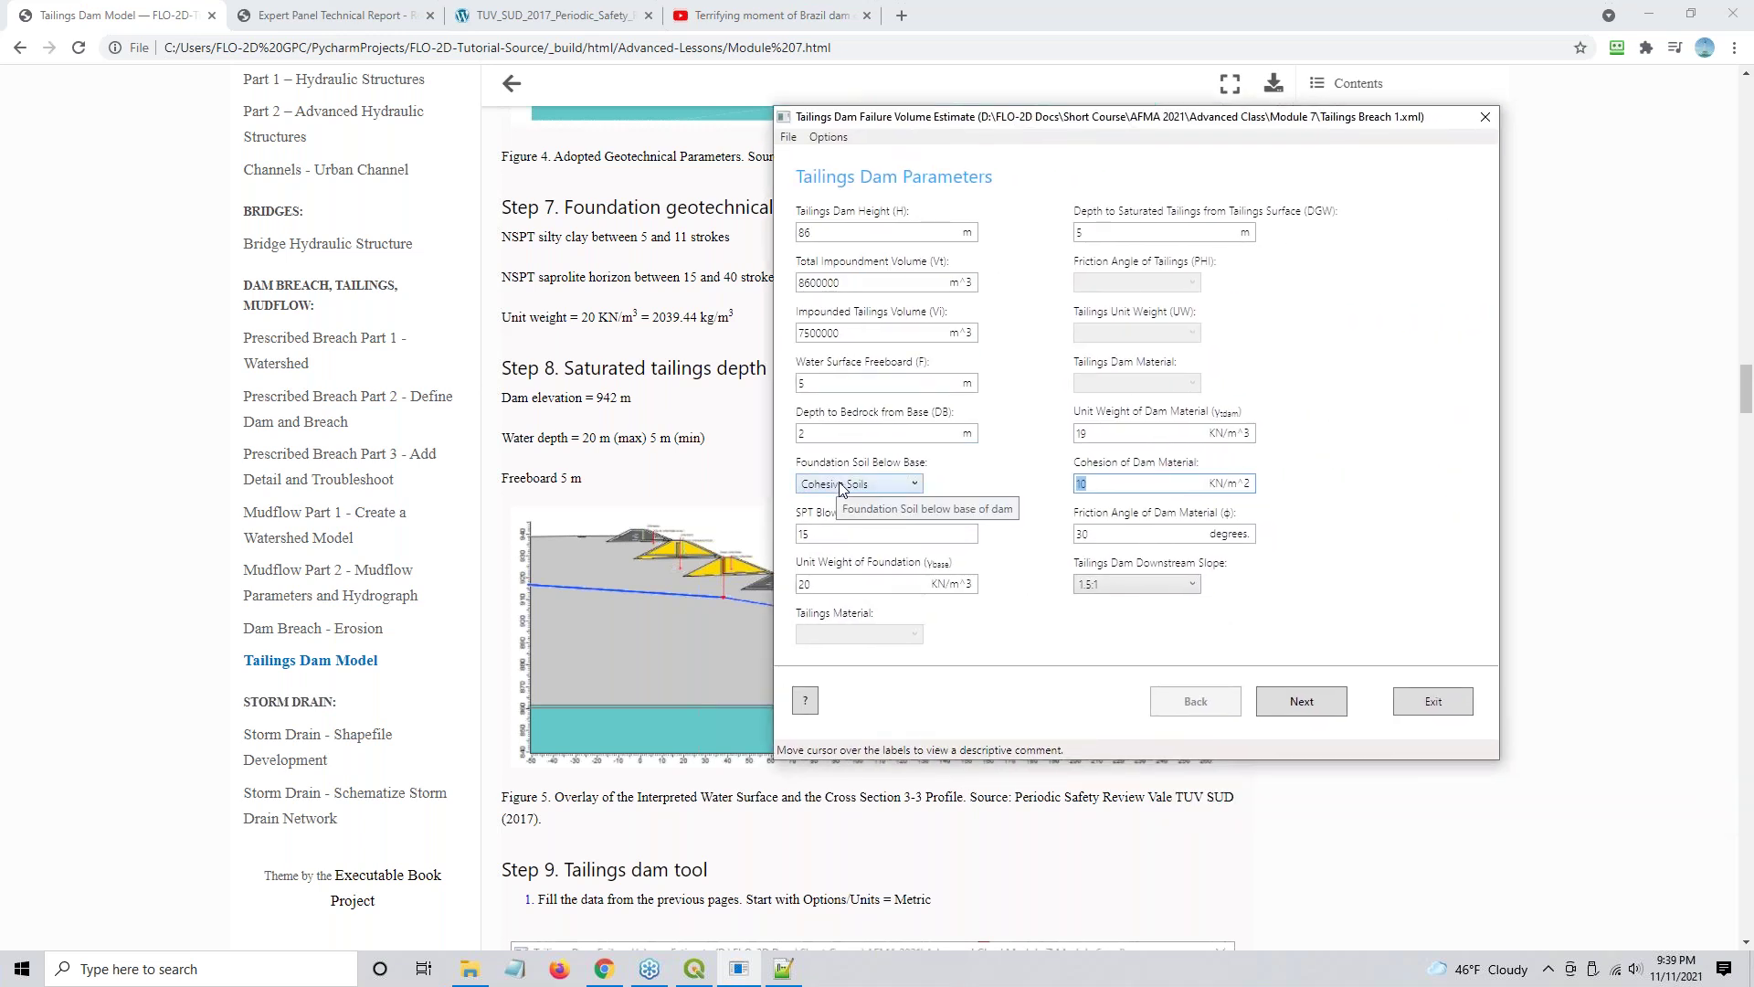
left_click(833, 534)
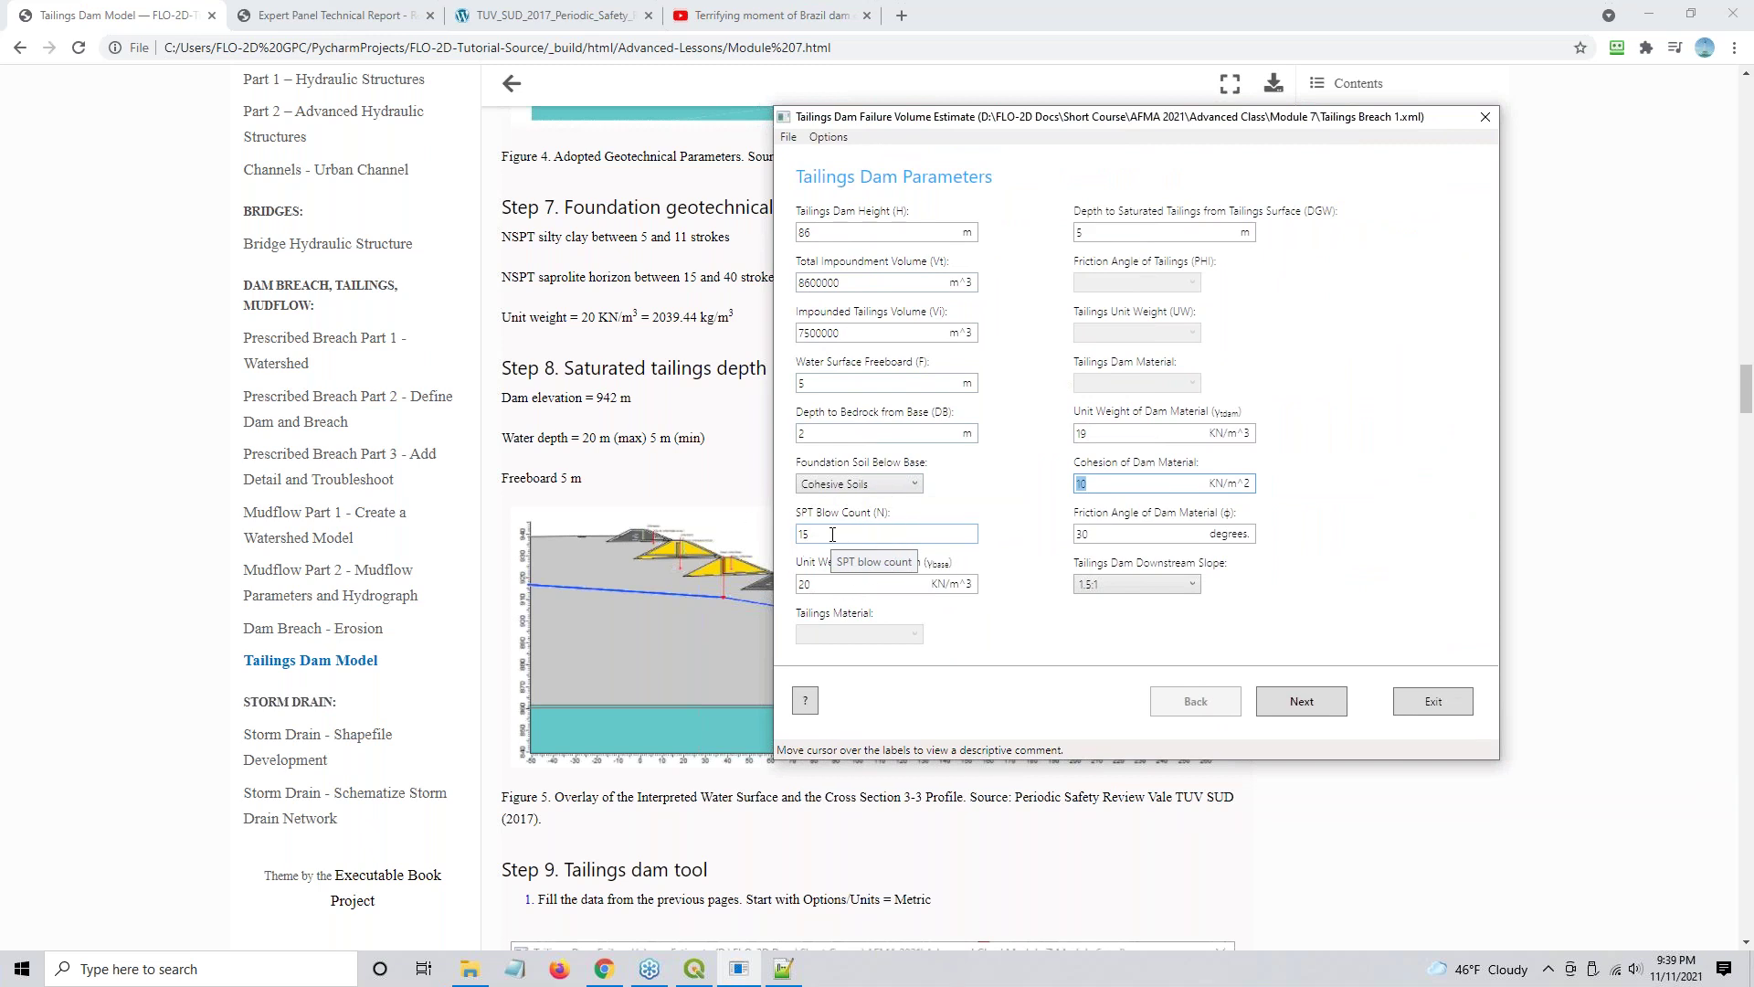
double_click(827, 534)
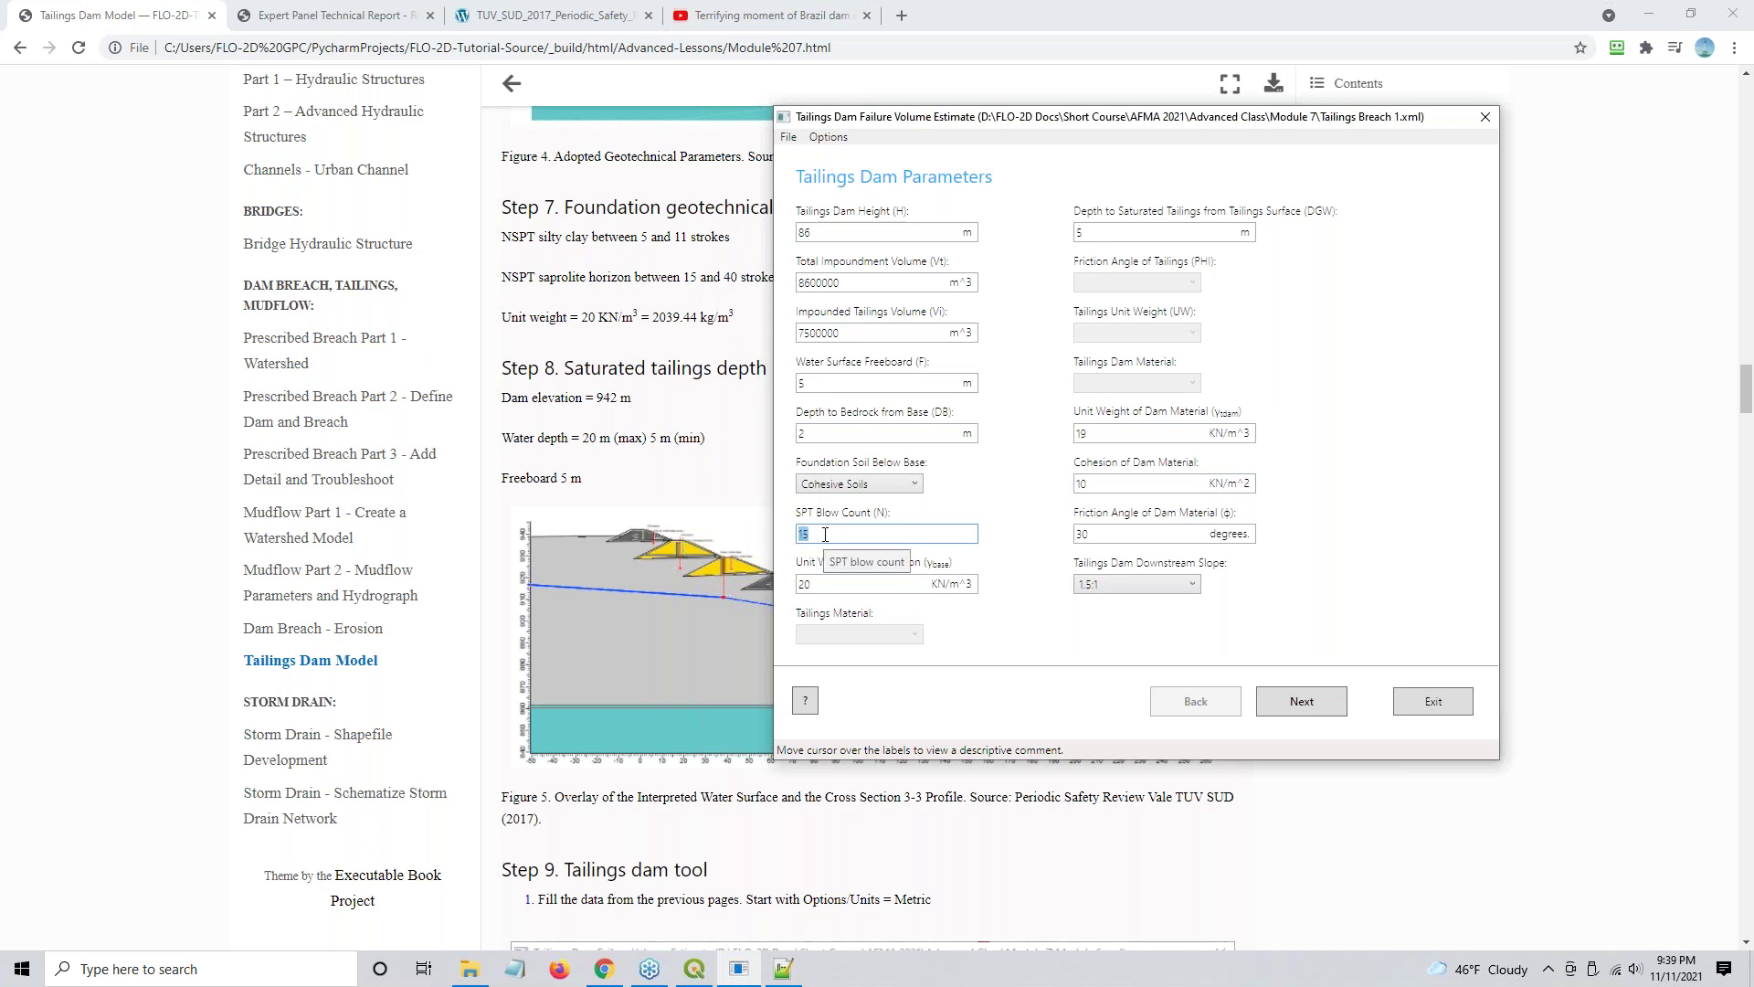
left_click(843, 585)
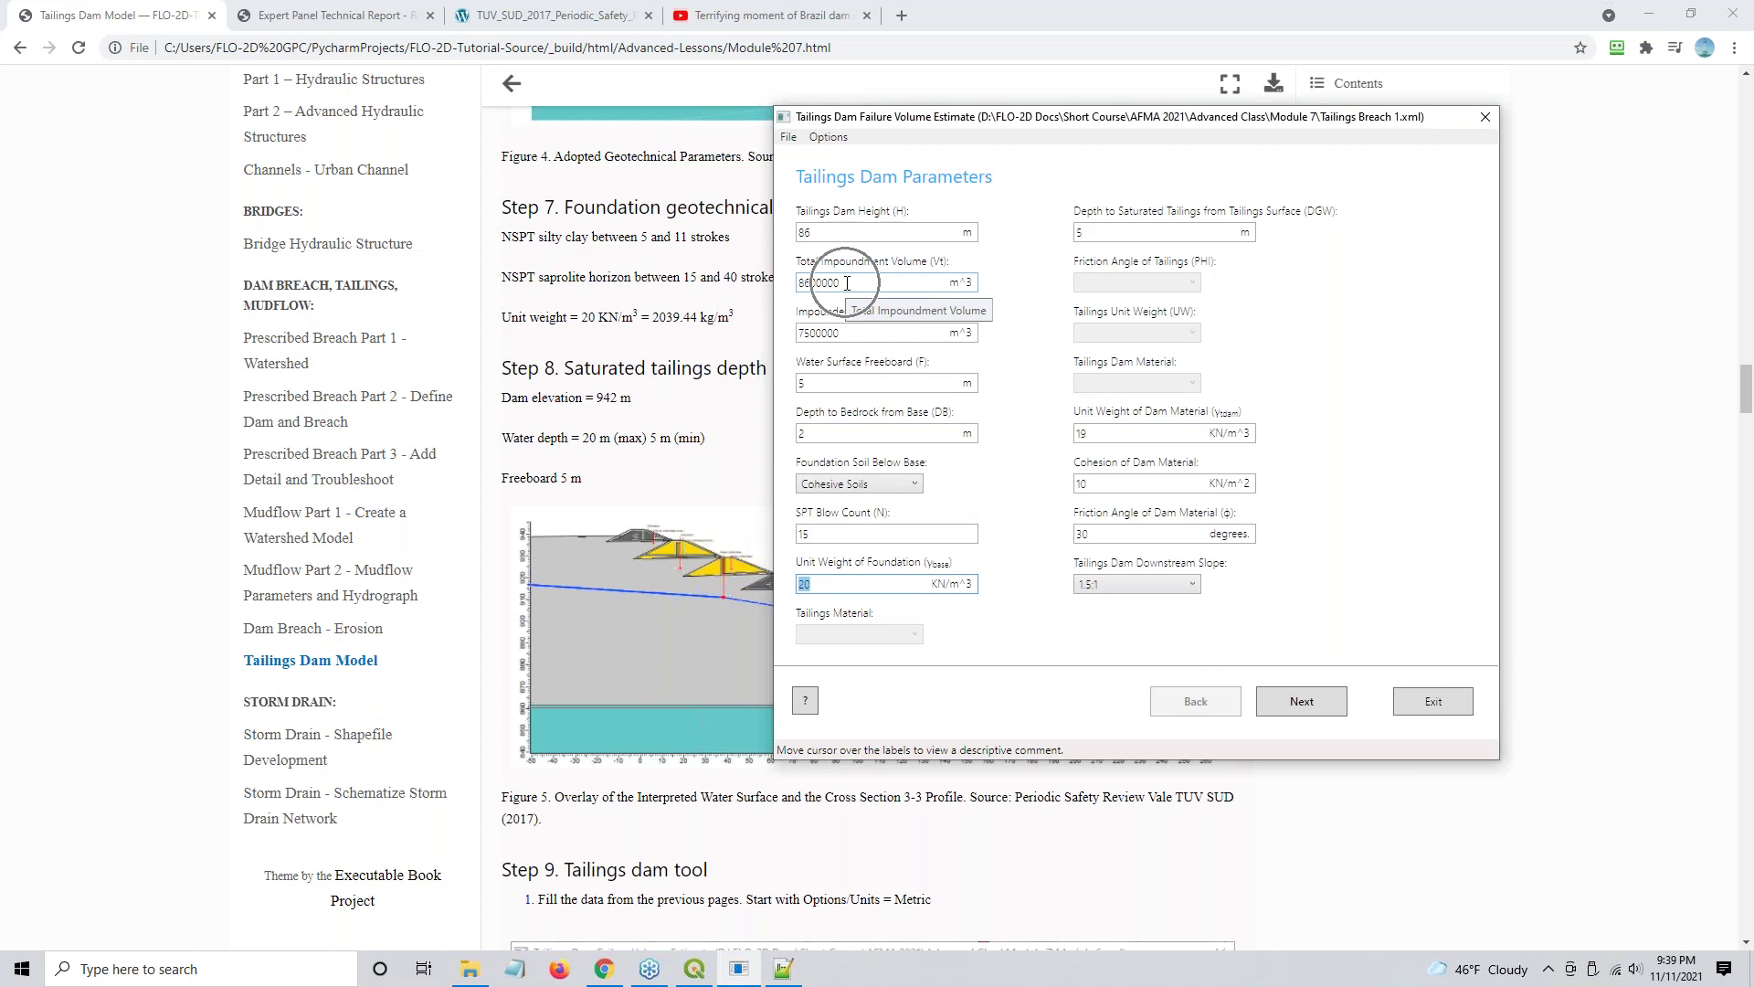
- Set the Total Impoundment Volume to 8000000 m^3 in the Tailings Dam Parameters
left_click(808, 281)
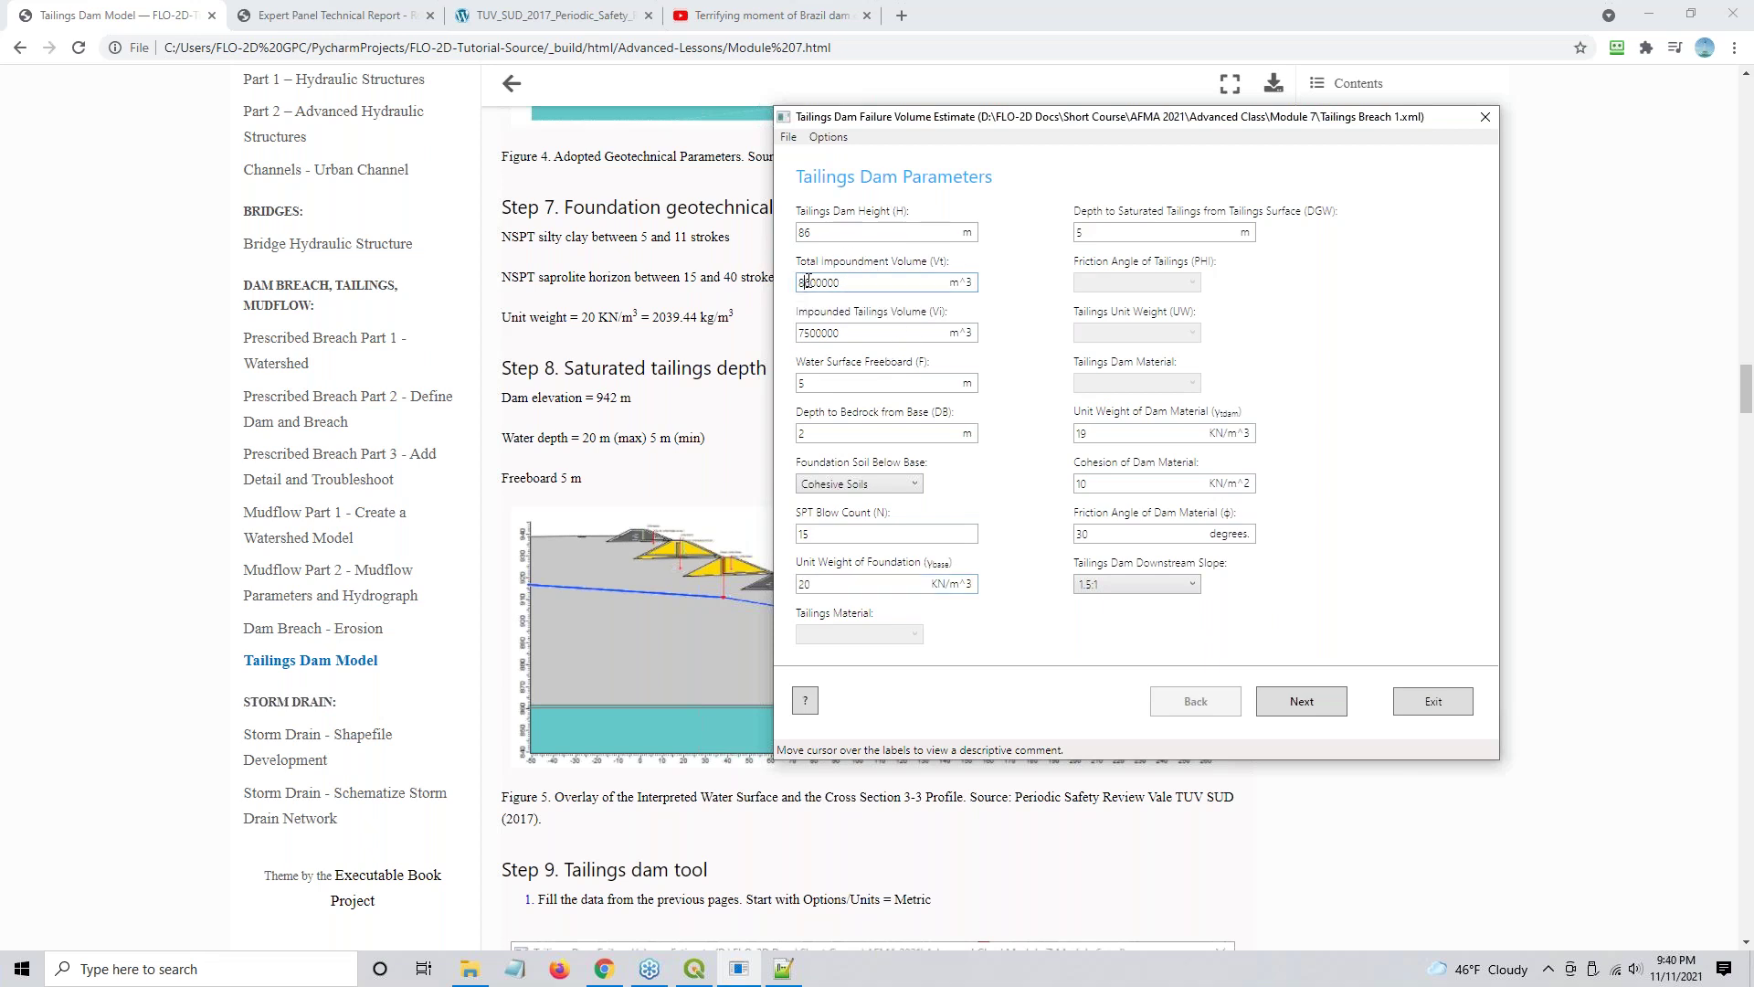
left_click_drag(808, 282, 810, 282)
left_click_drag(861, 286, 718, 290)
left_click(805, 334)
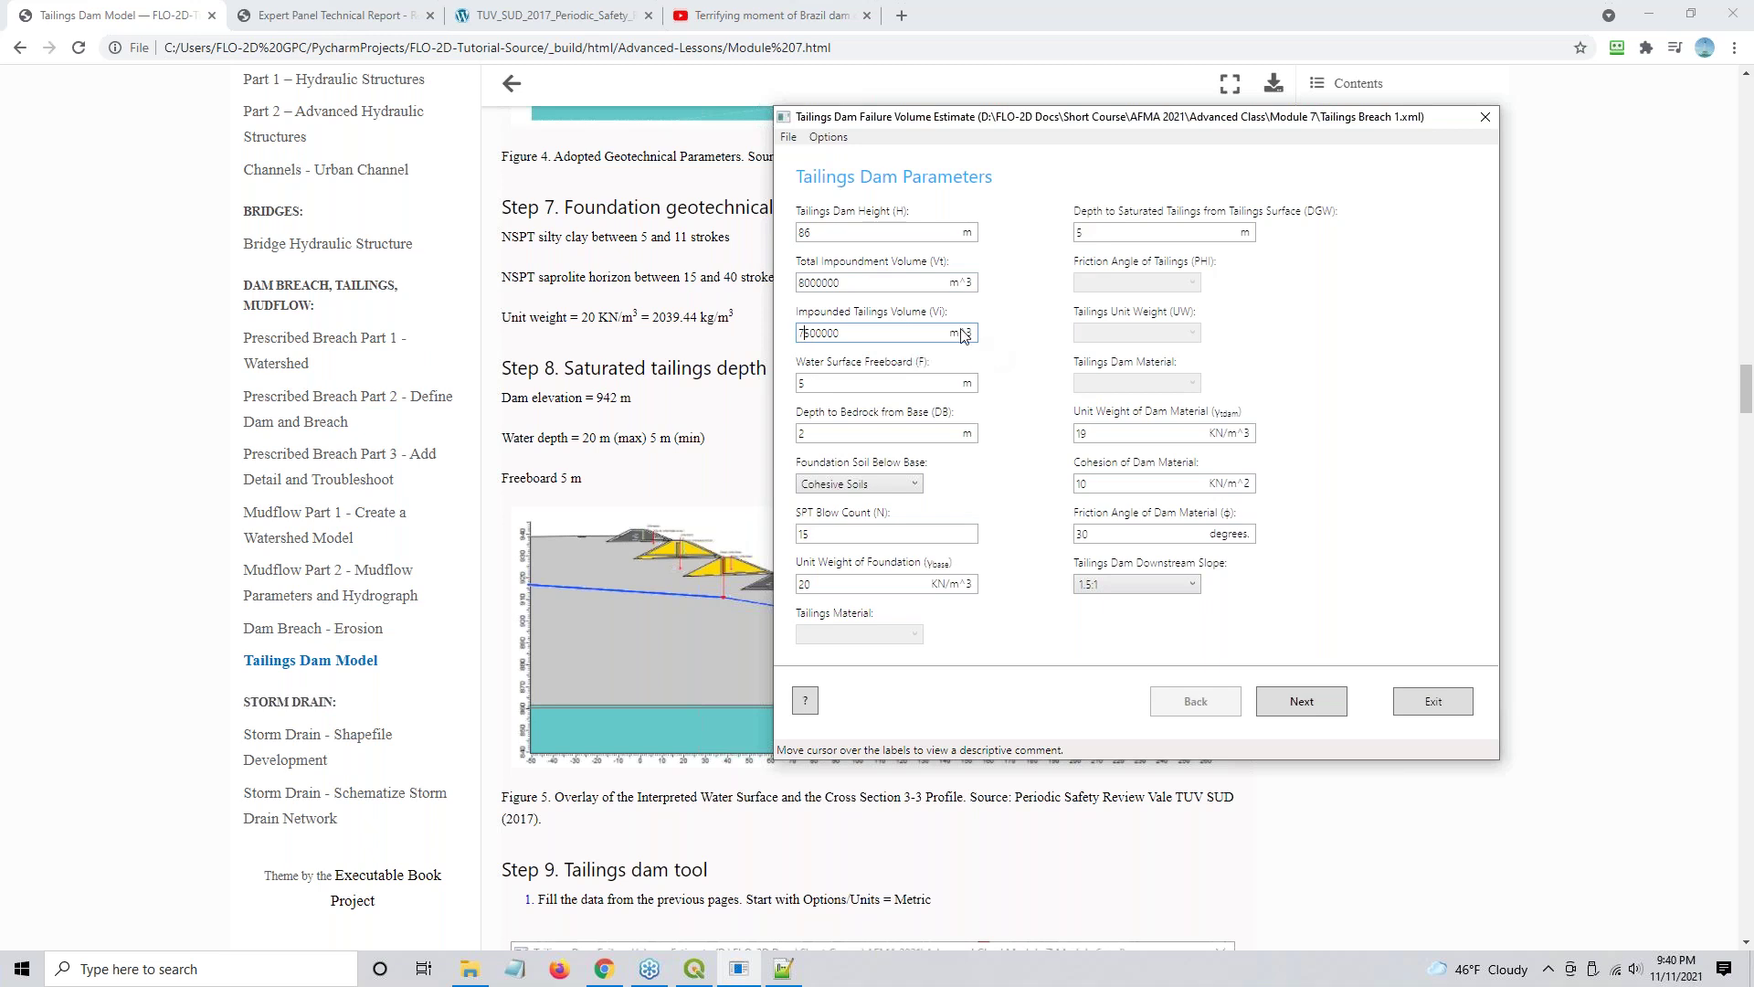
left_click(902, 286)
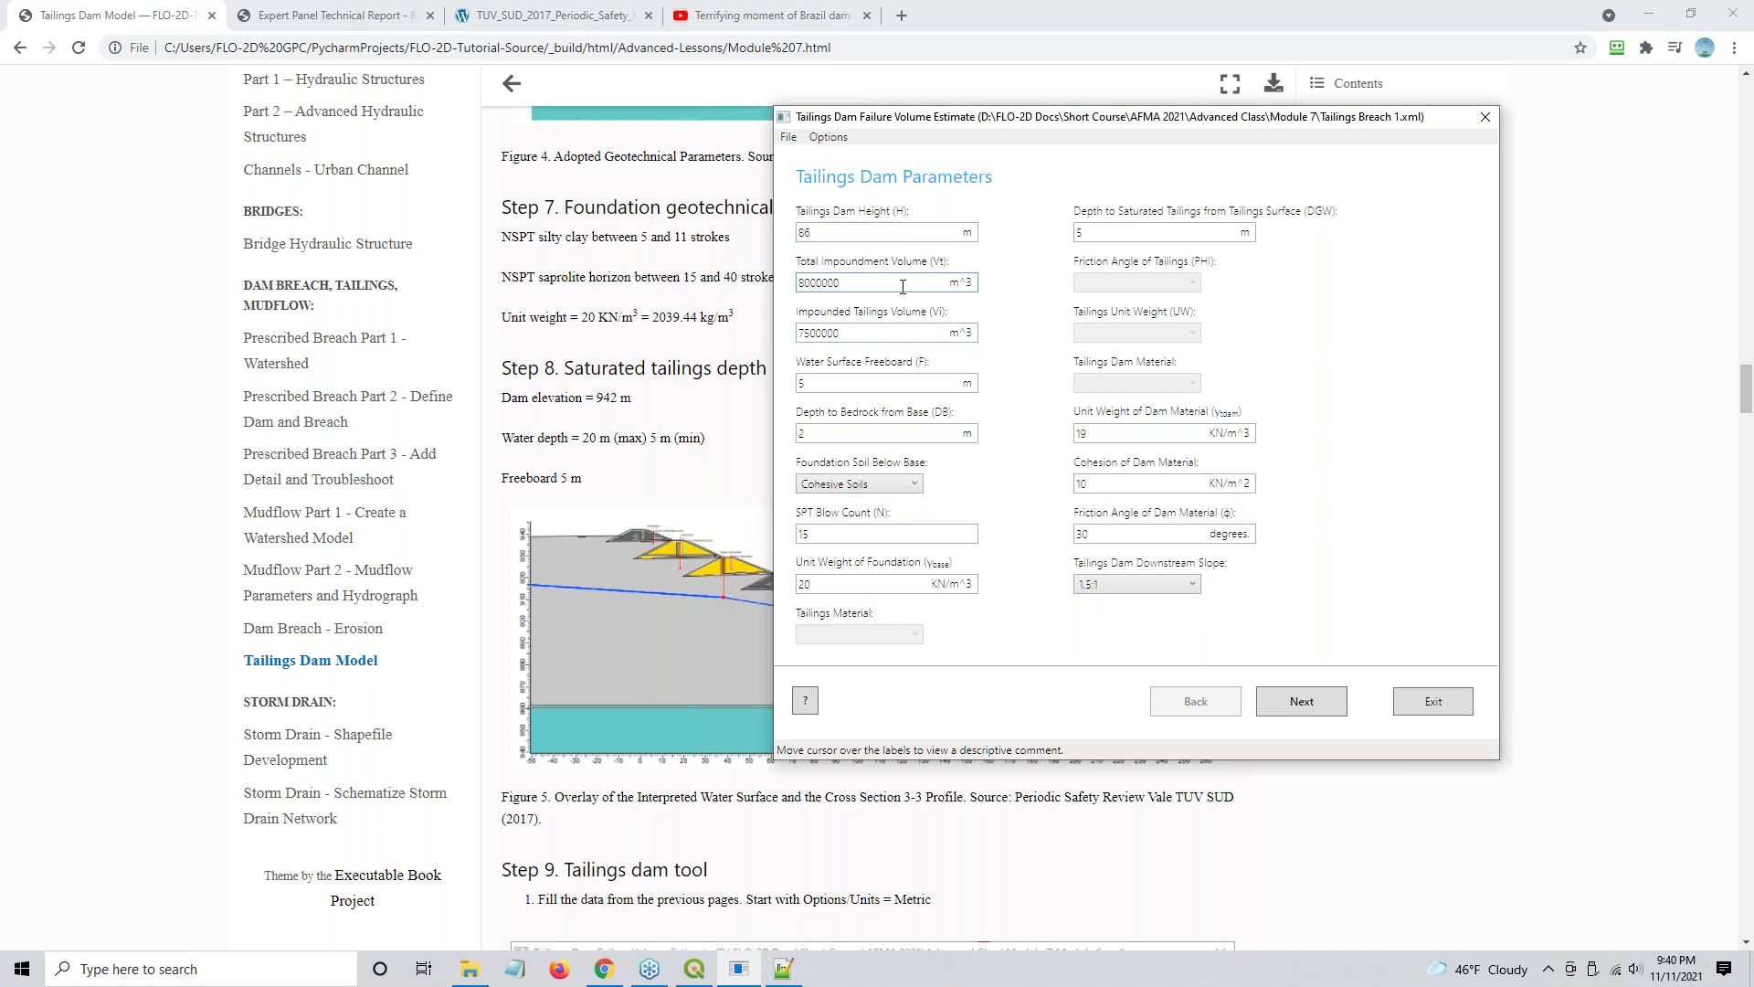
- Check the Tailings Dam Height in the tool, then move the tool aside to examine the Figure 5 dam cross-section
left_click(889, 231)
double_click(854, 232)
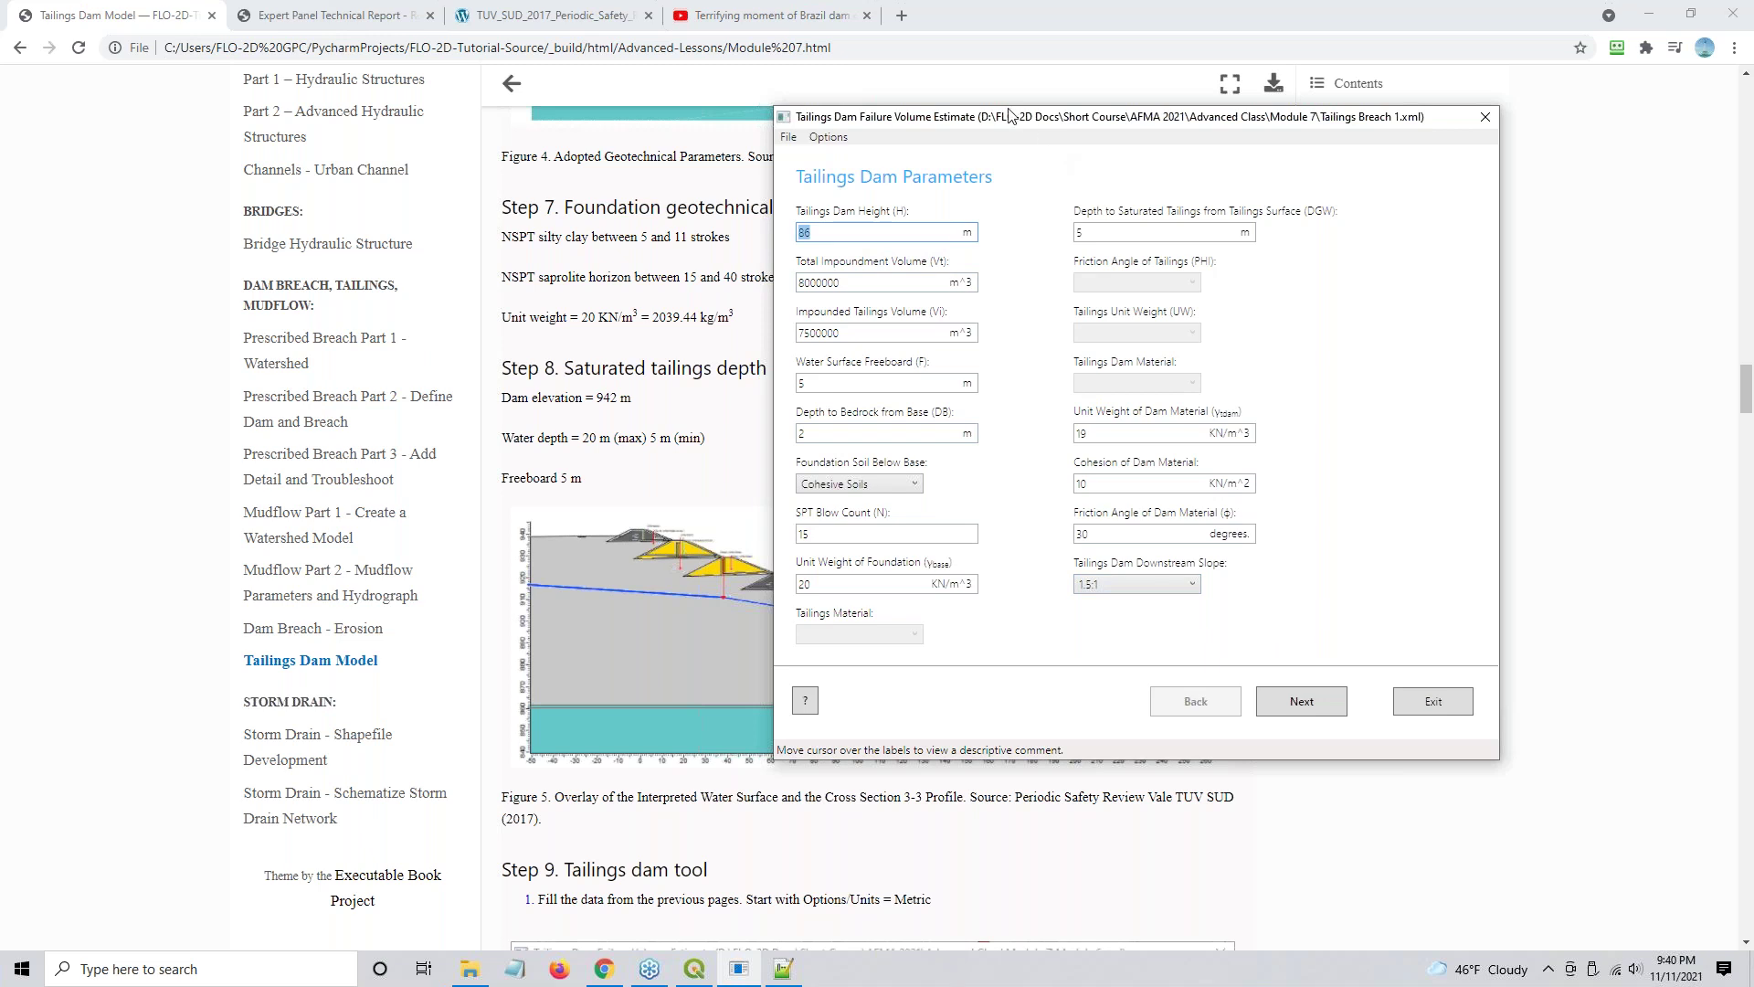
left_click_drag(1045, 127, 1709, 173)
left_click(1371, 412)
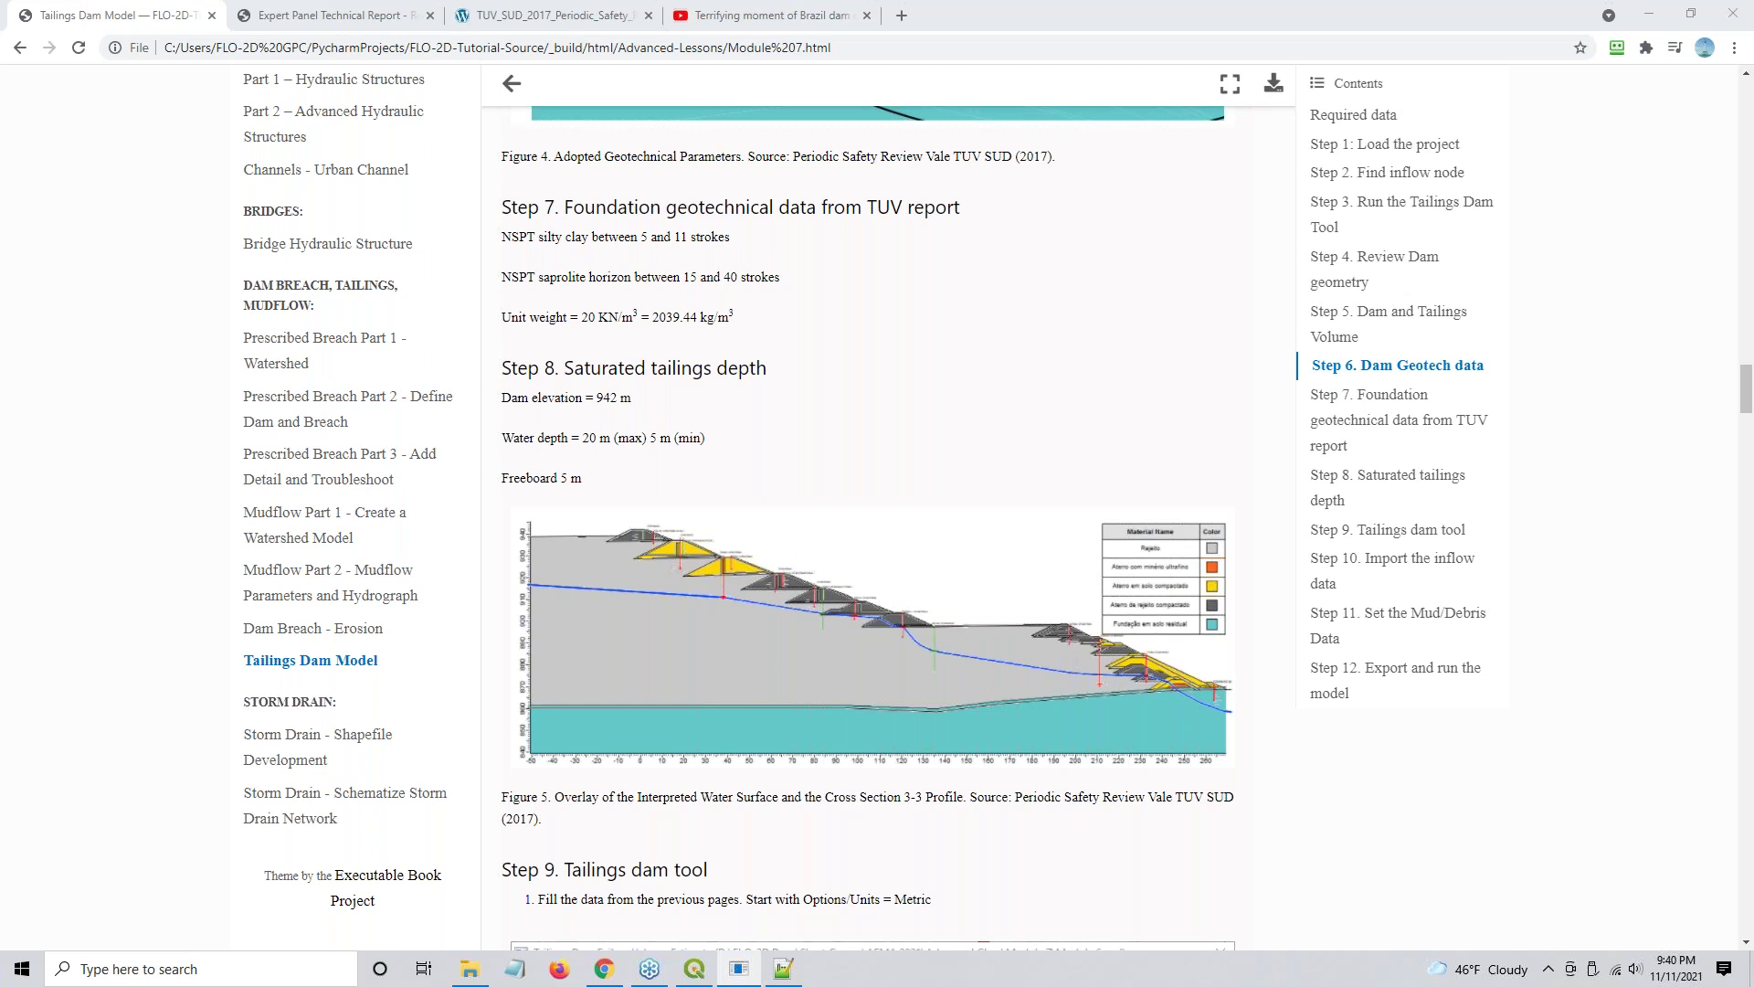
- Return to the Tailings Dam Tool and choose 1.5:1 as the Tailings Dam Downstream Slope
key("alt+Tab")
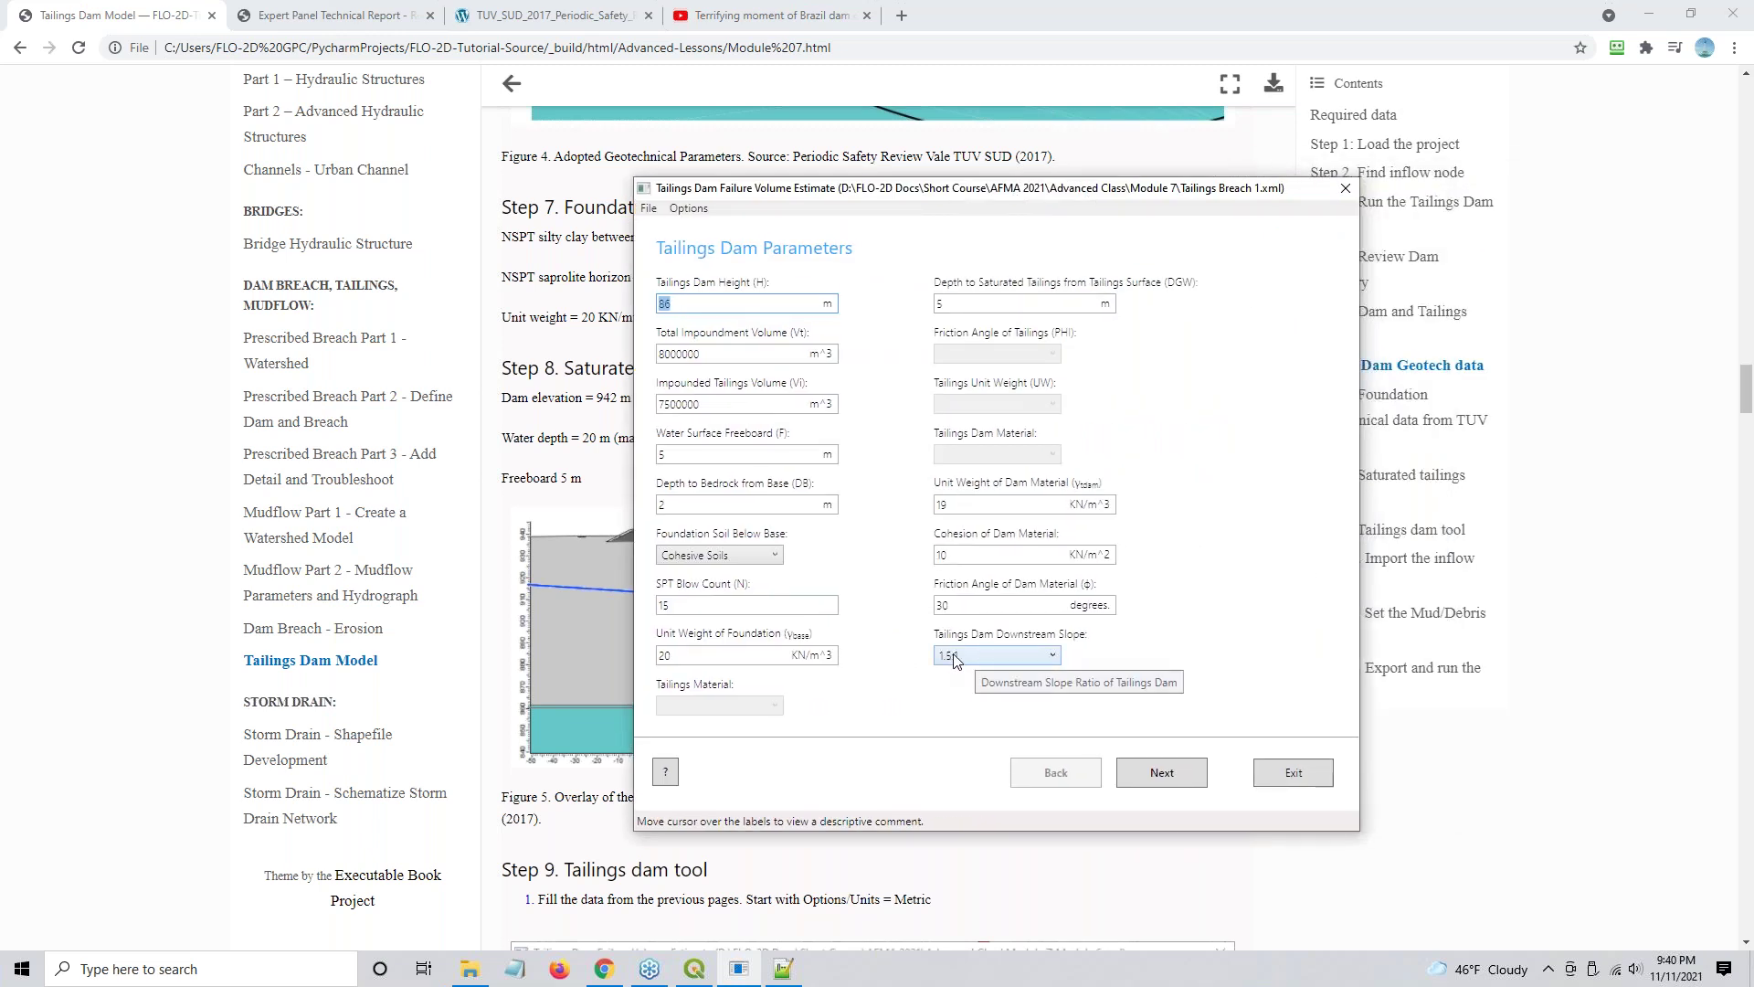
left_click(965, 658)
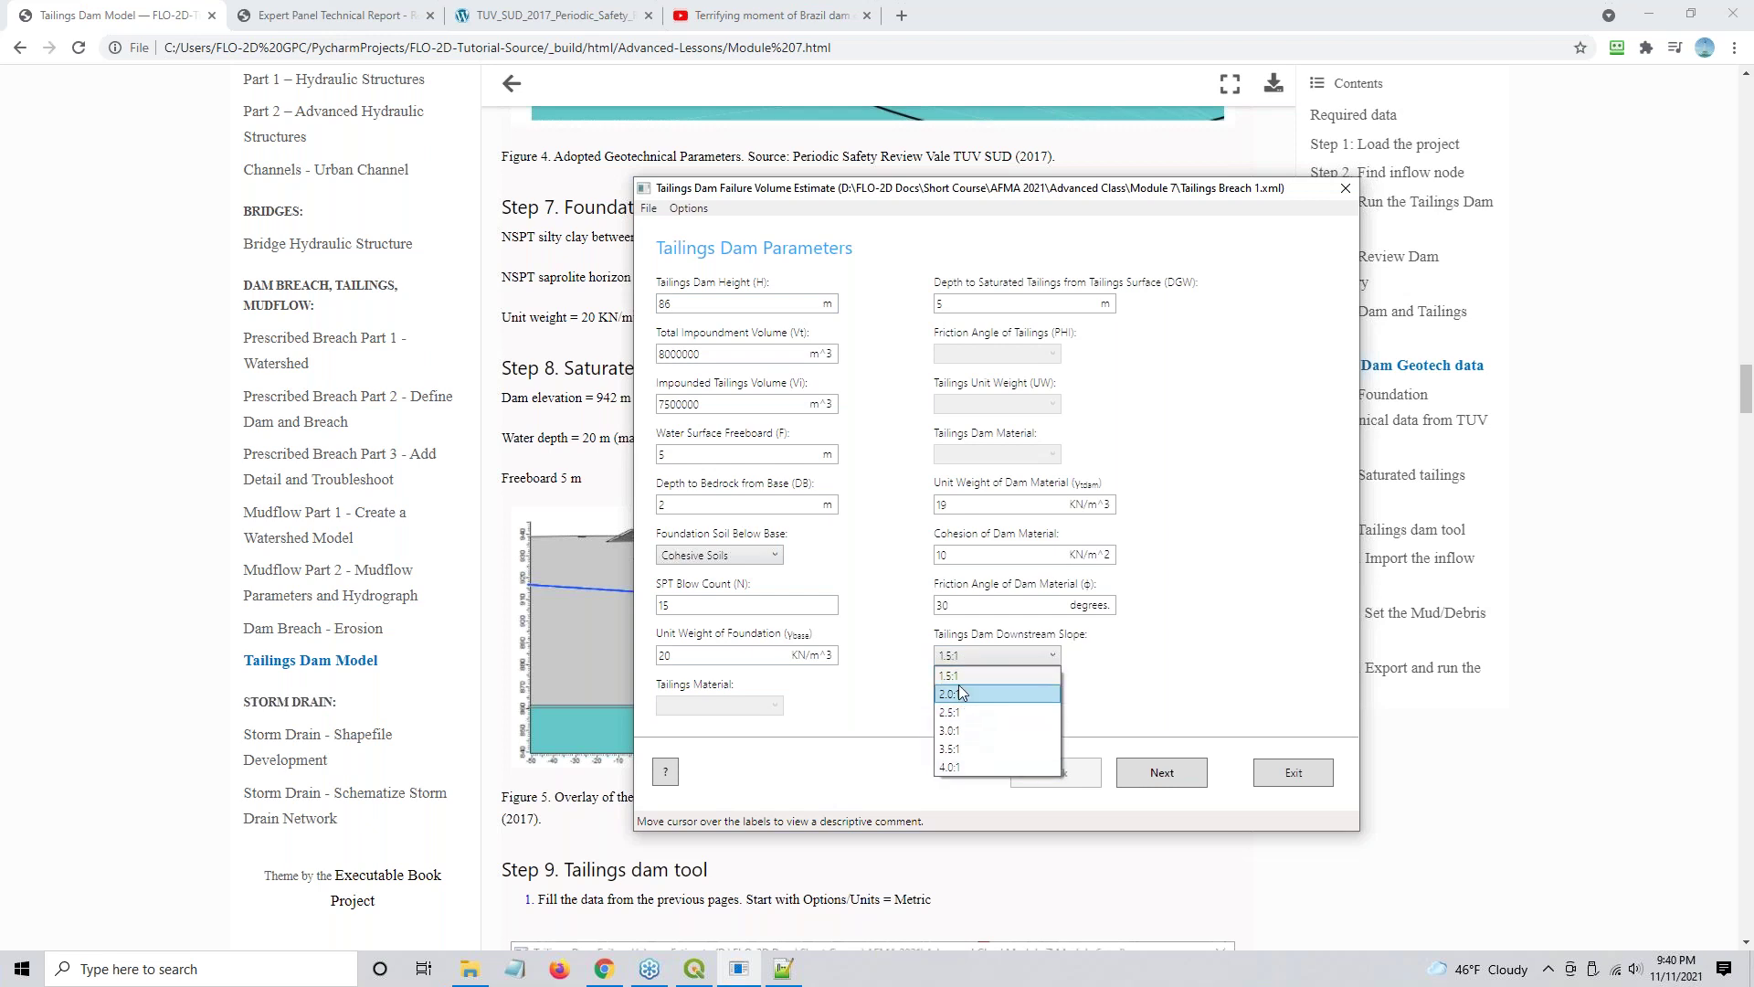
left_click(962, 678)
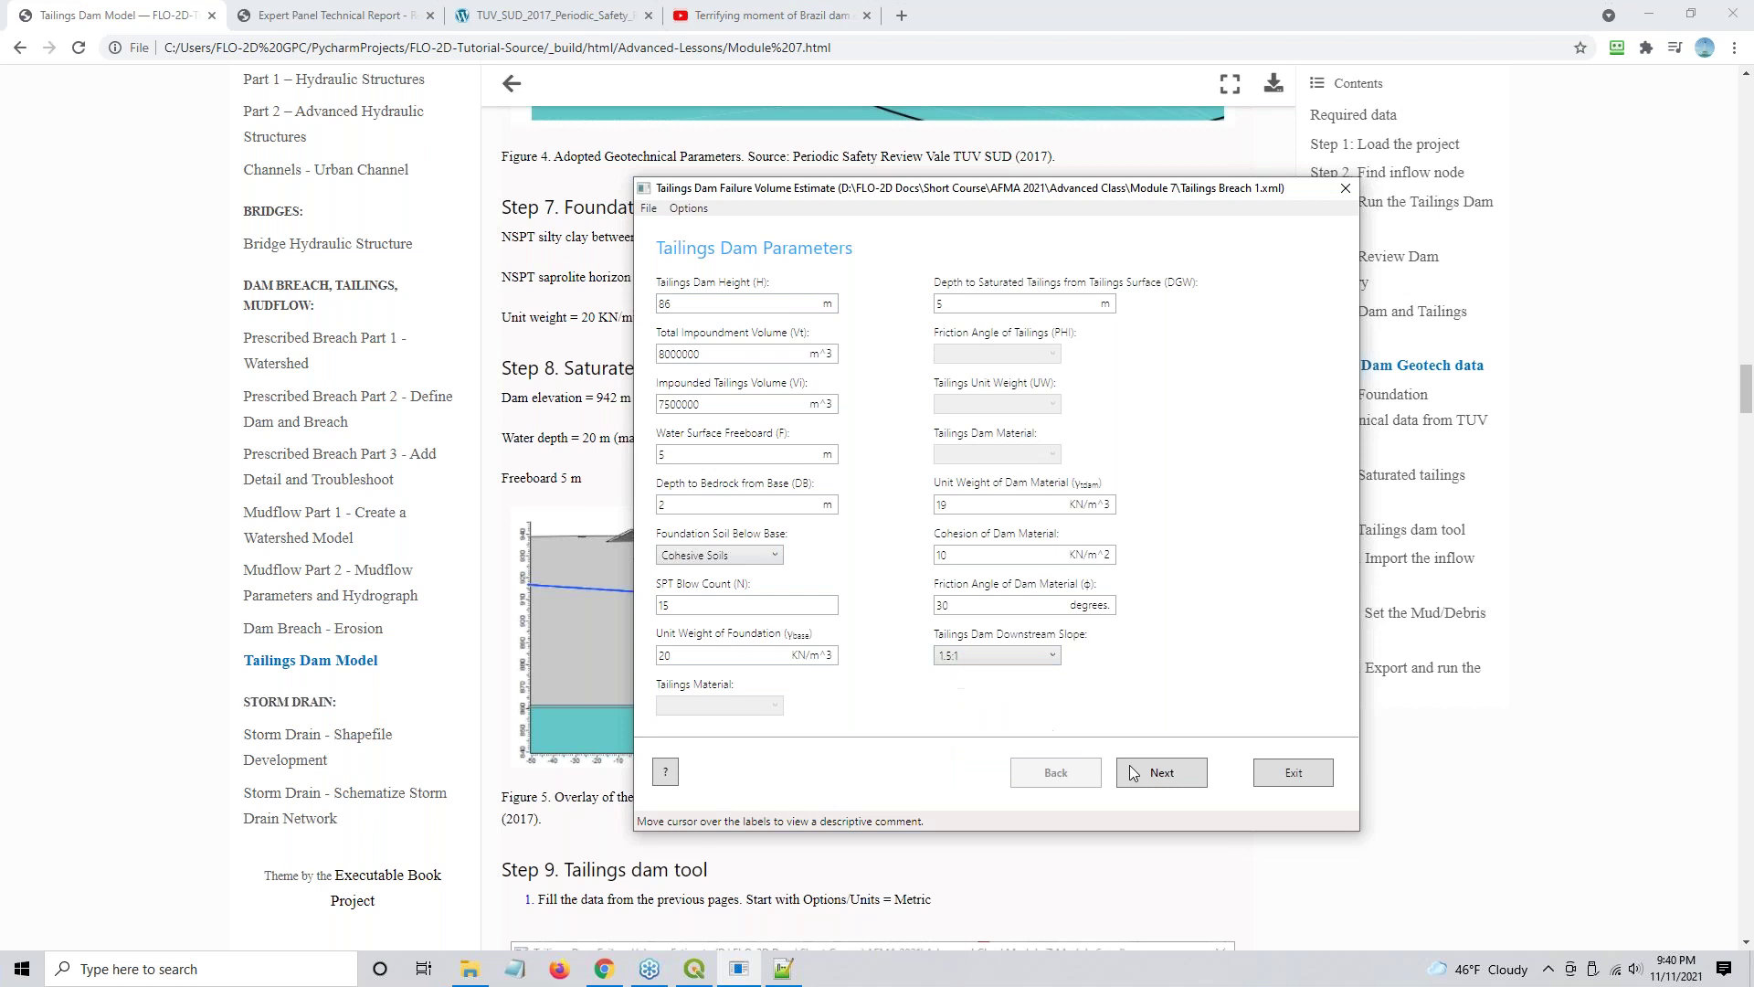
- Compare the tool's downstream slope setting with the dam face in the tutorial's Figure 5 cross-section
left_click(1345, 187)
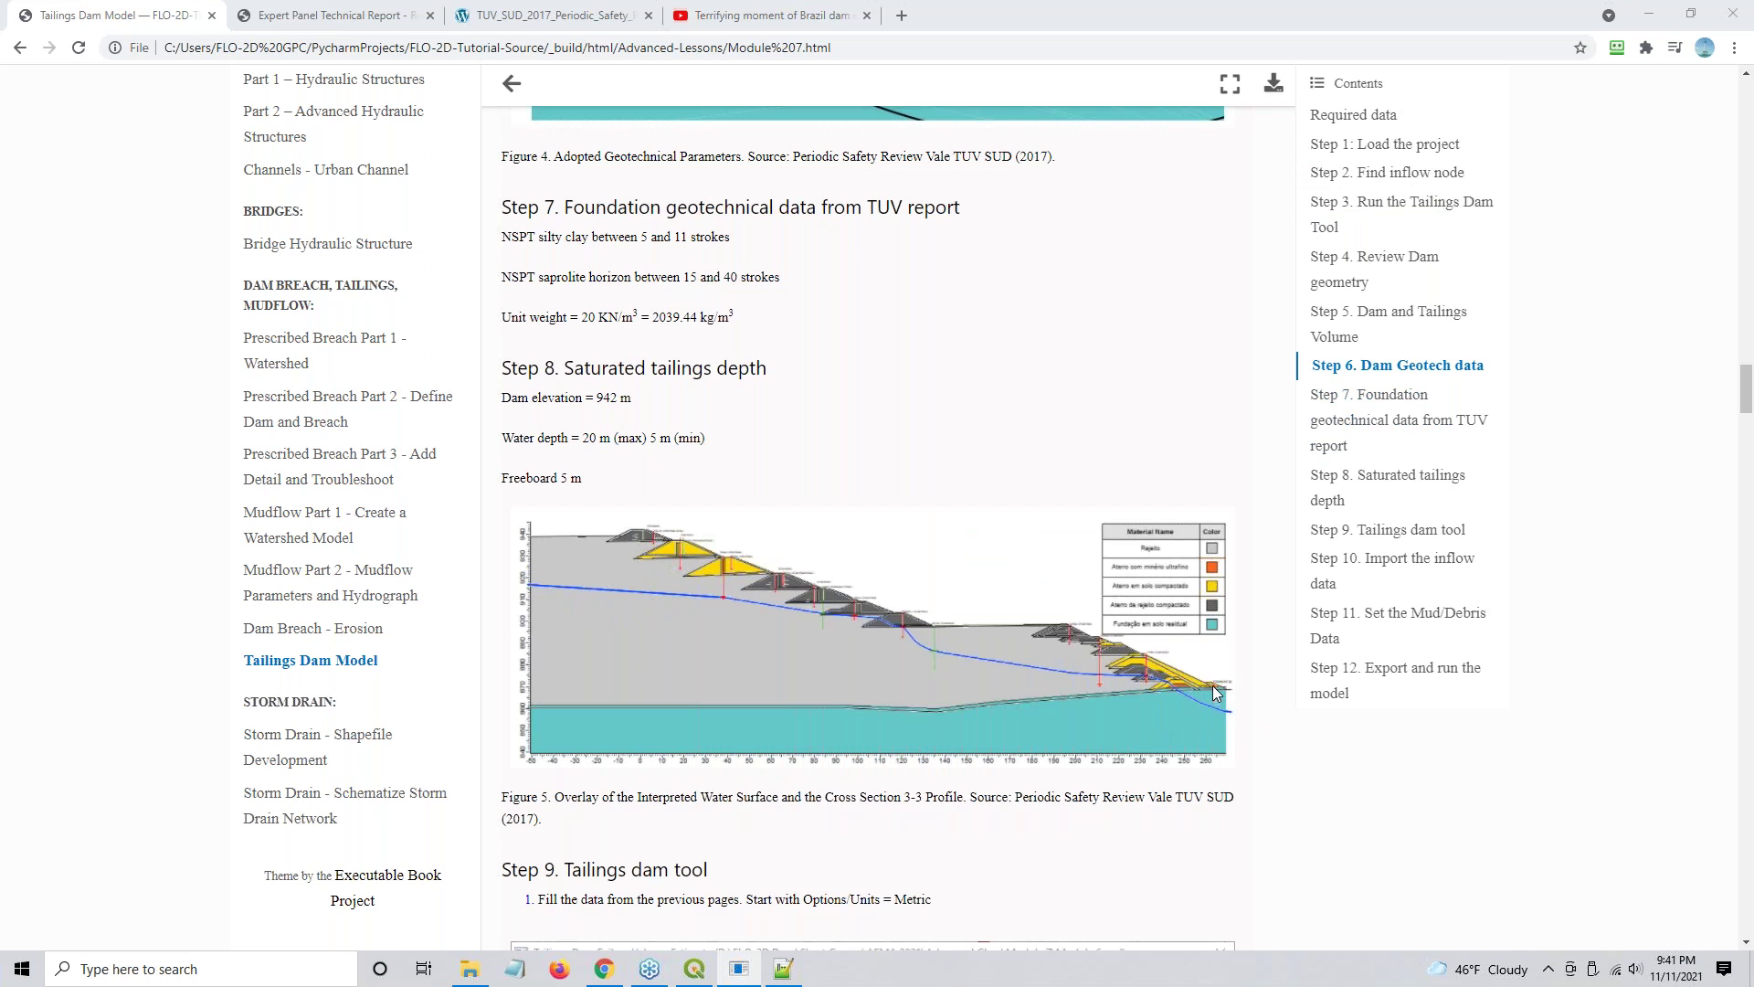
key("alt+Tab")
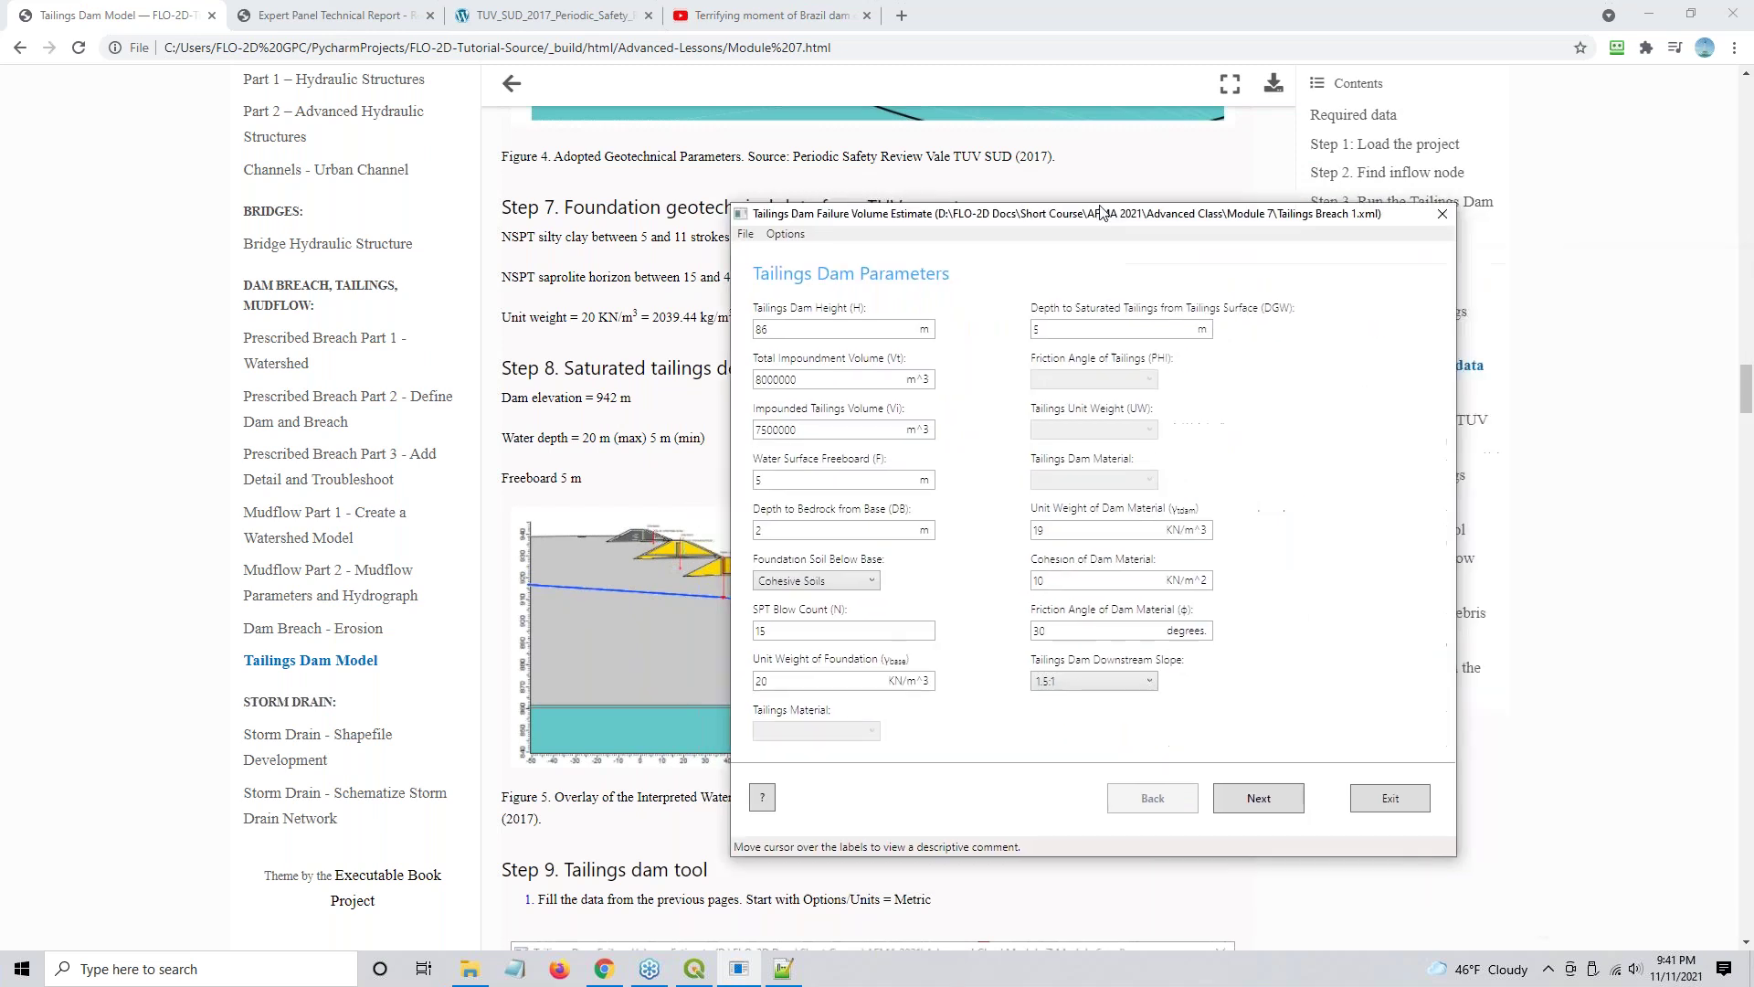
left_click(1038, 673)
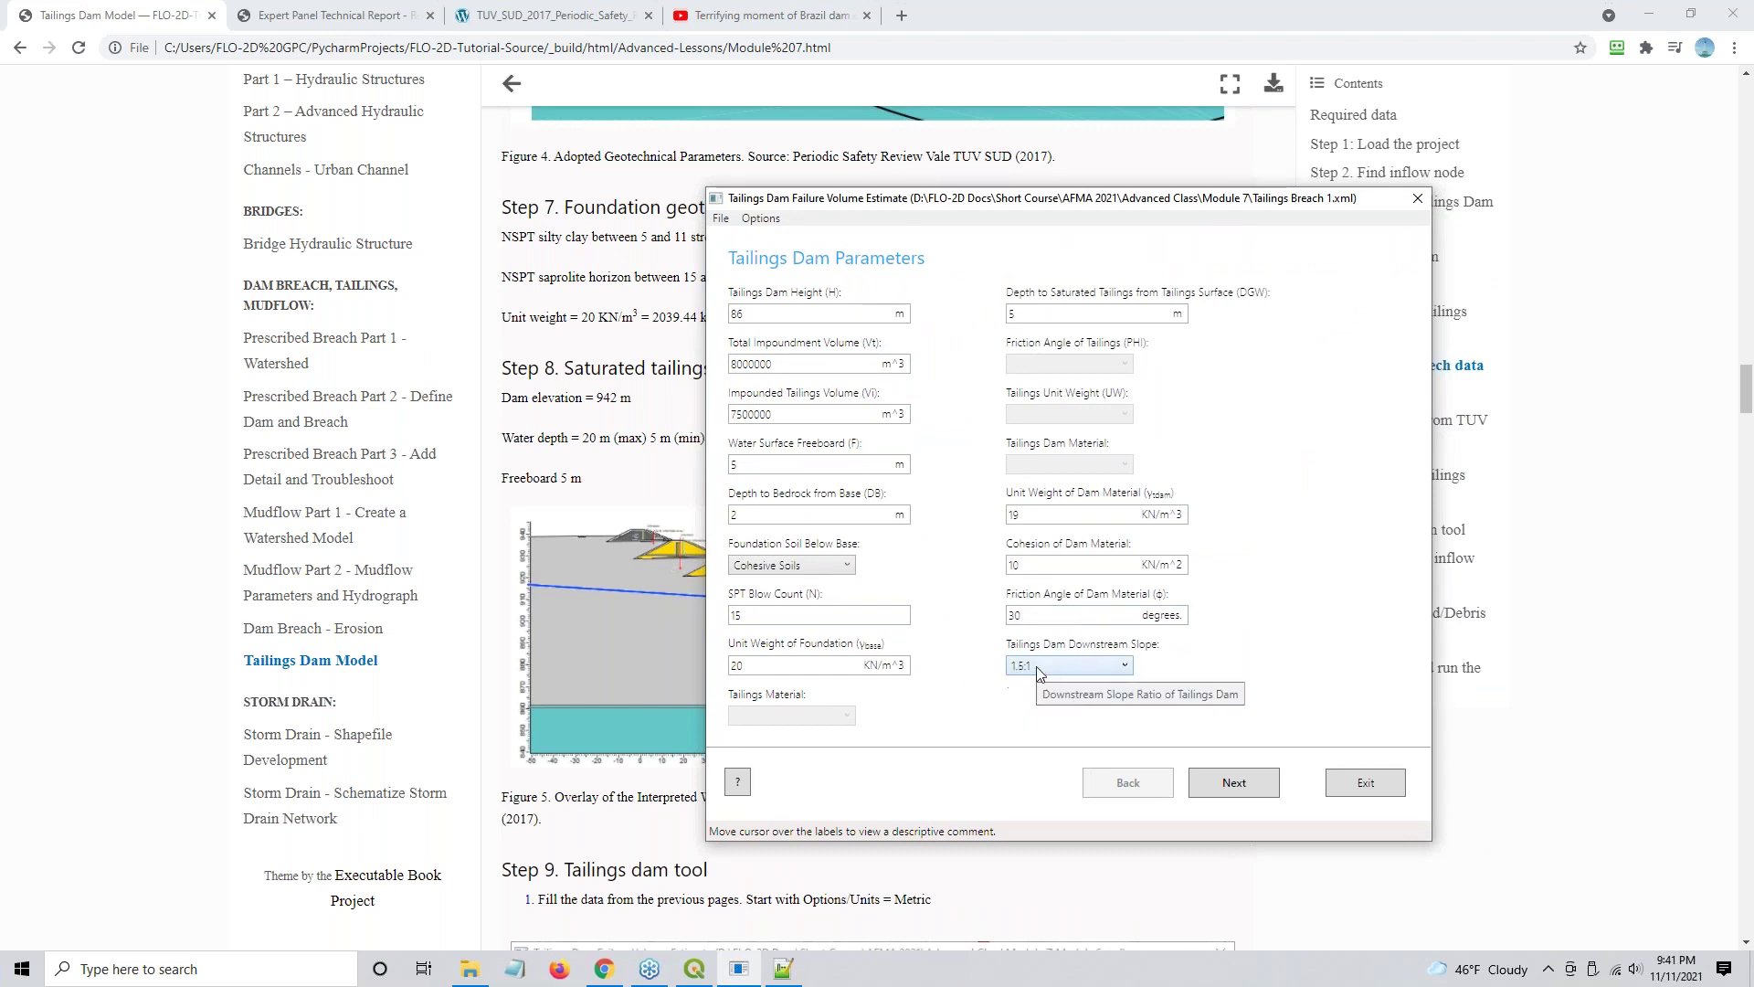
left_click_drag(872, 205, 1690, 227)
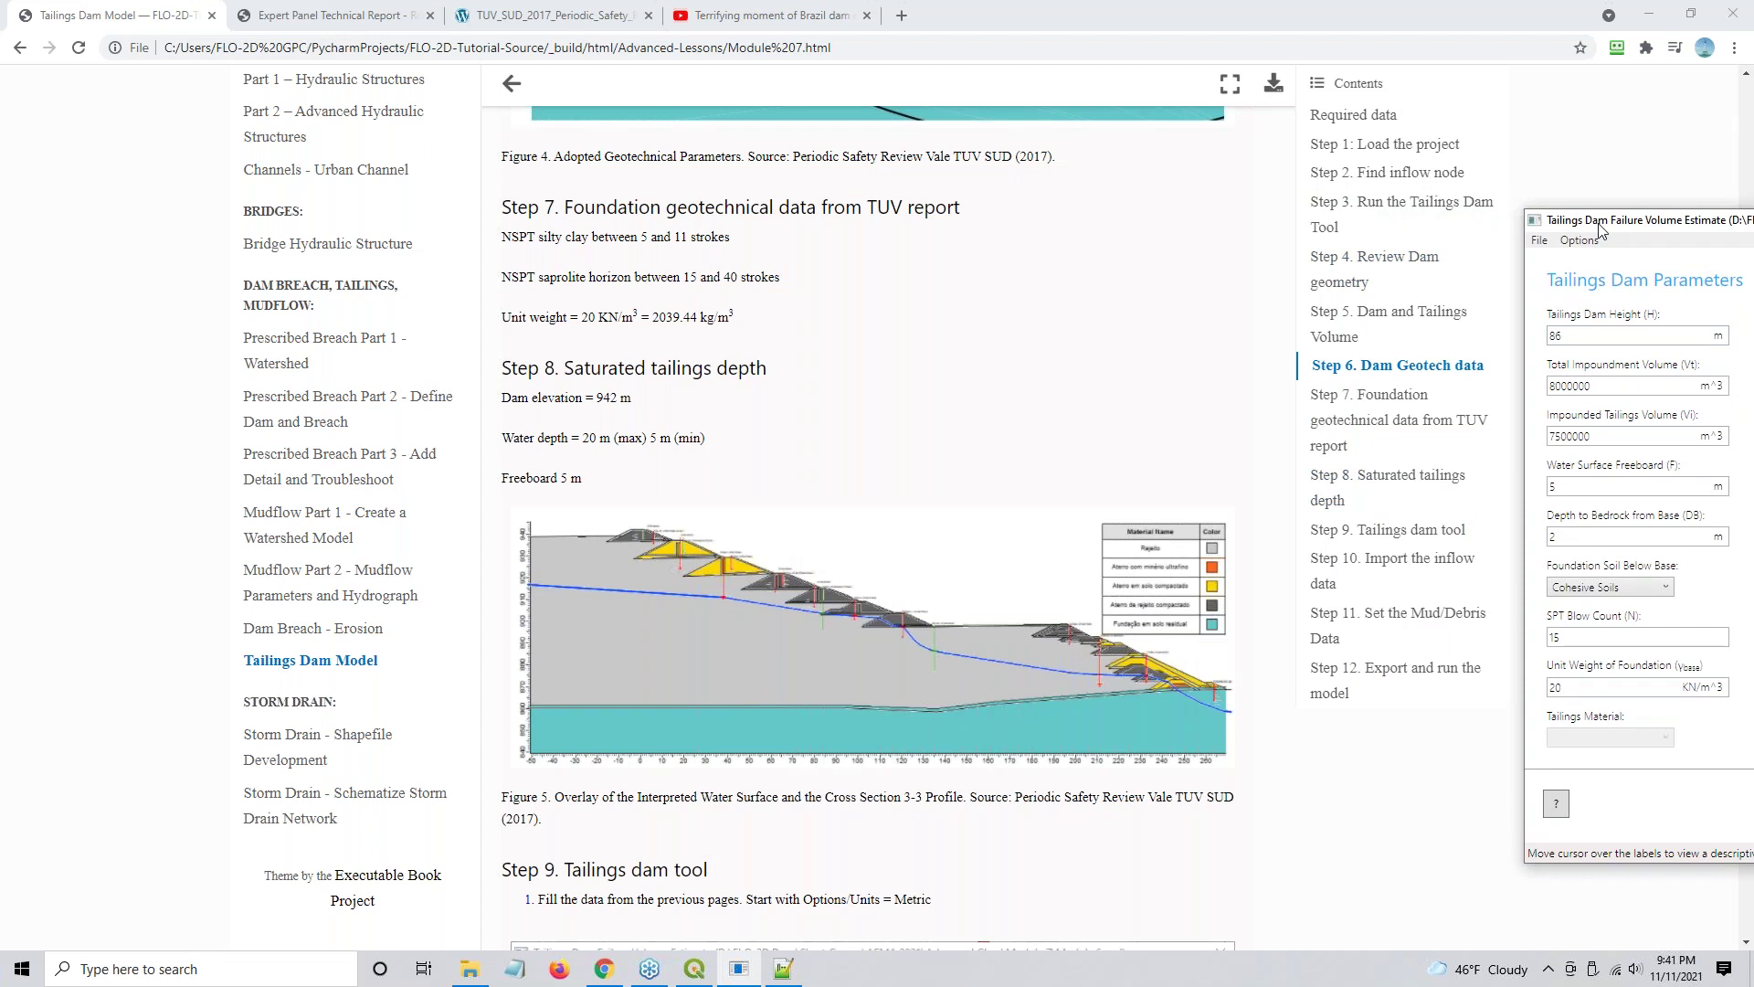
left_click_drag(1601, 228, 707, 193)
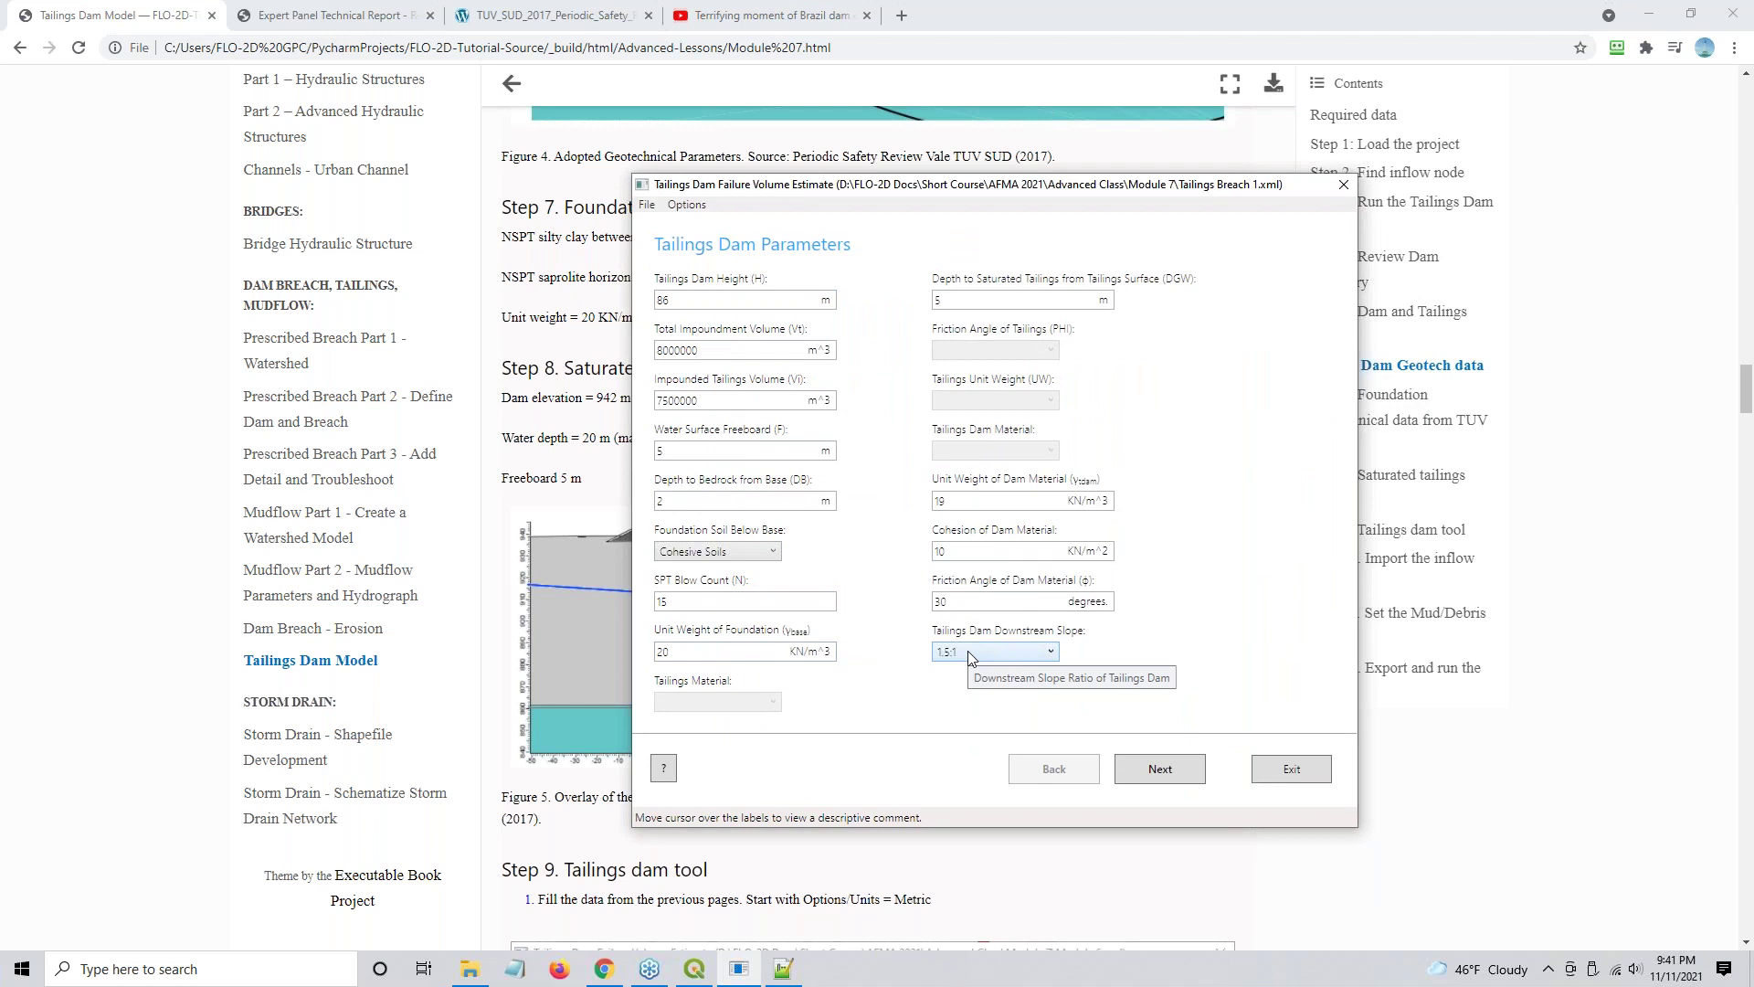
left_click(925, 171)
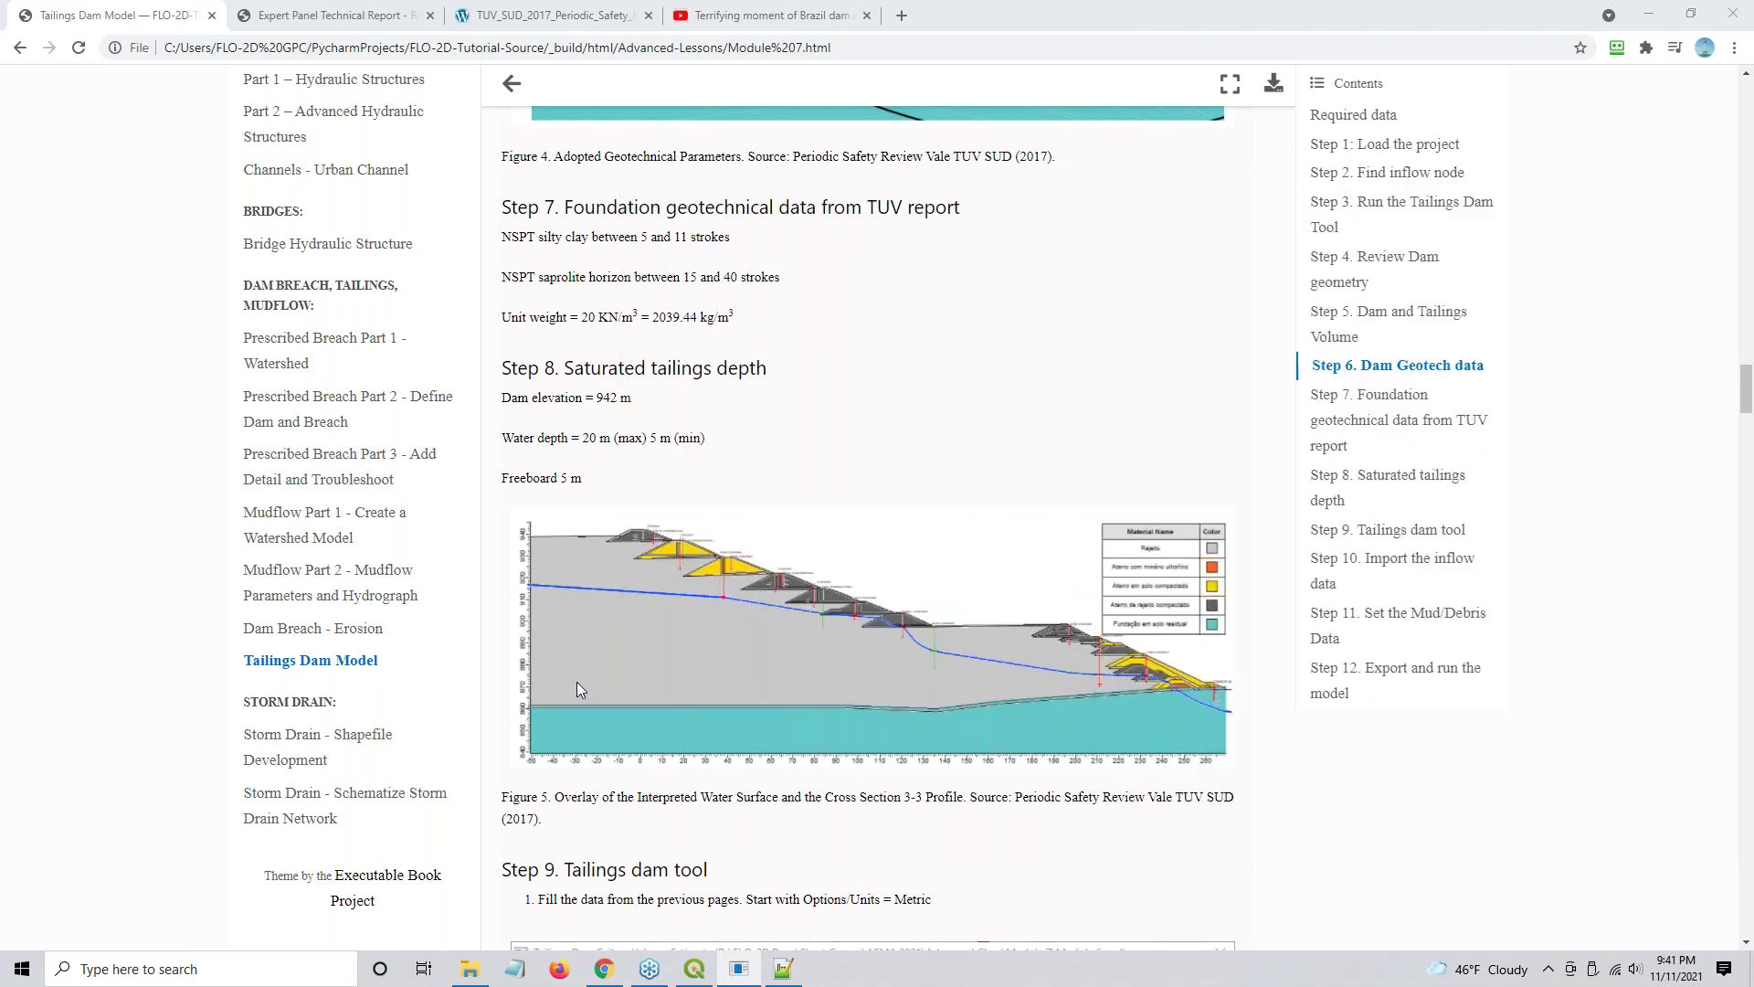
- Examine the example Tailings Dam Parameters shown in Step 9 of the tutorial
scroll(577, 681, "down", 3)
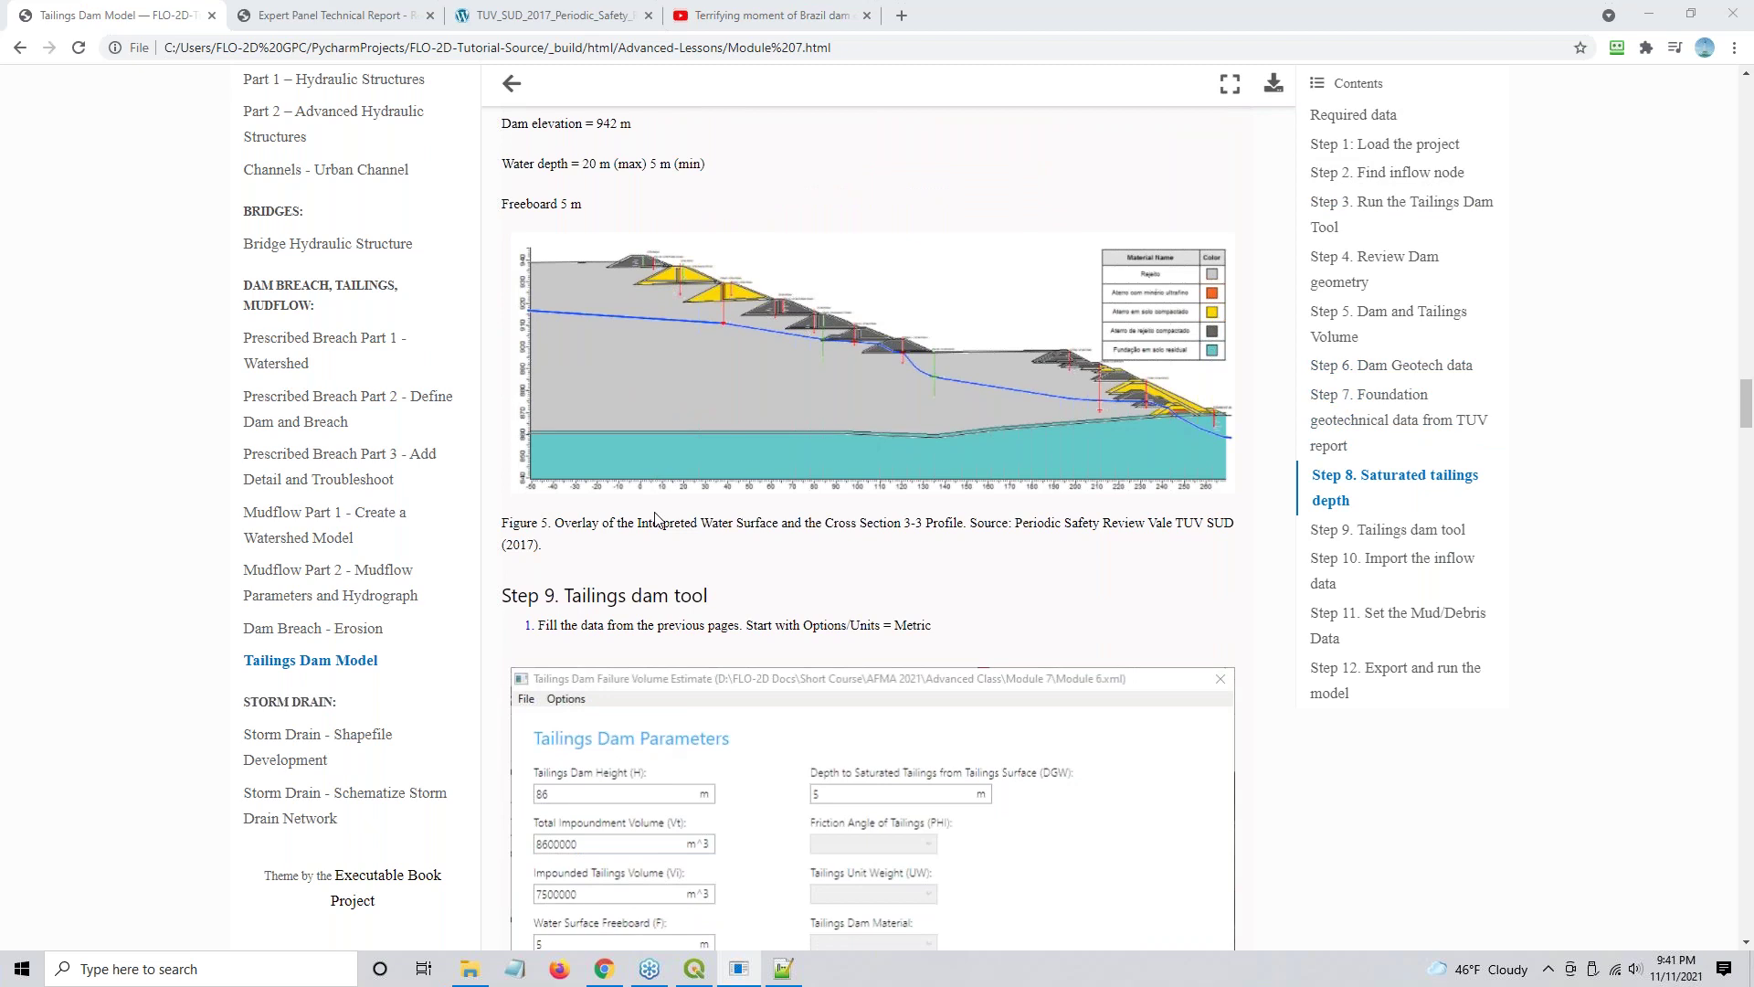
scroll(656, 519, "down", 4)
scroll(583, 250, "down", 2)
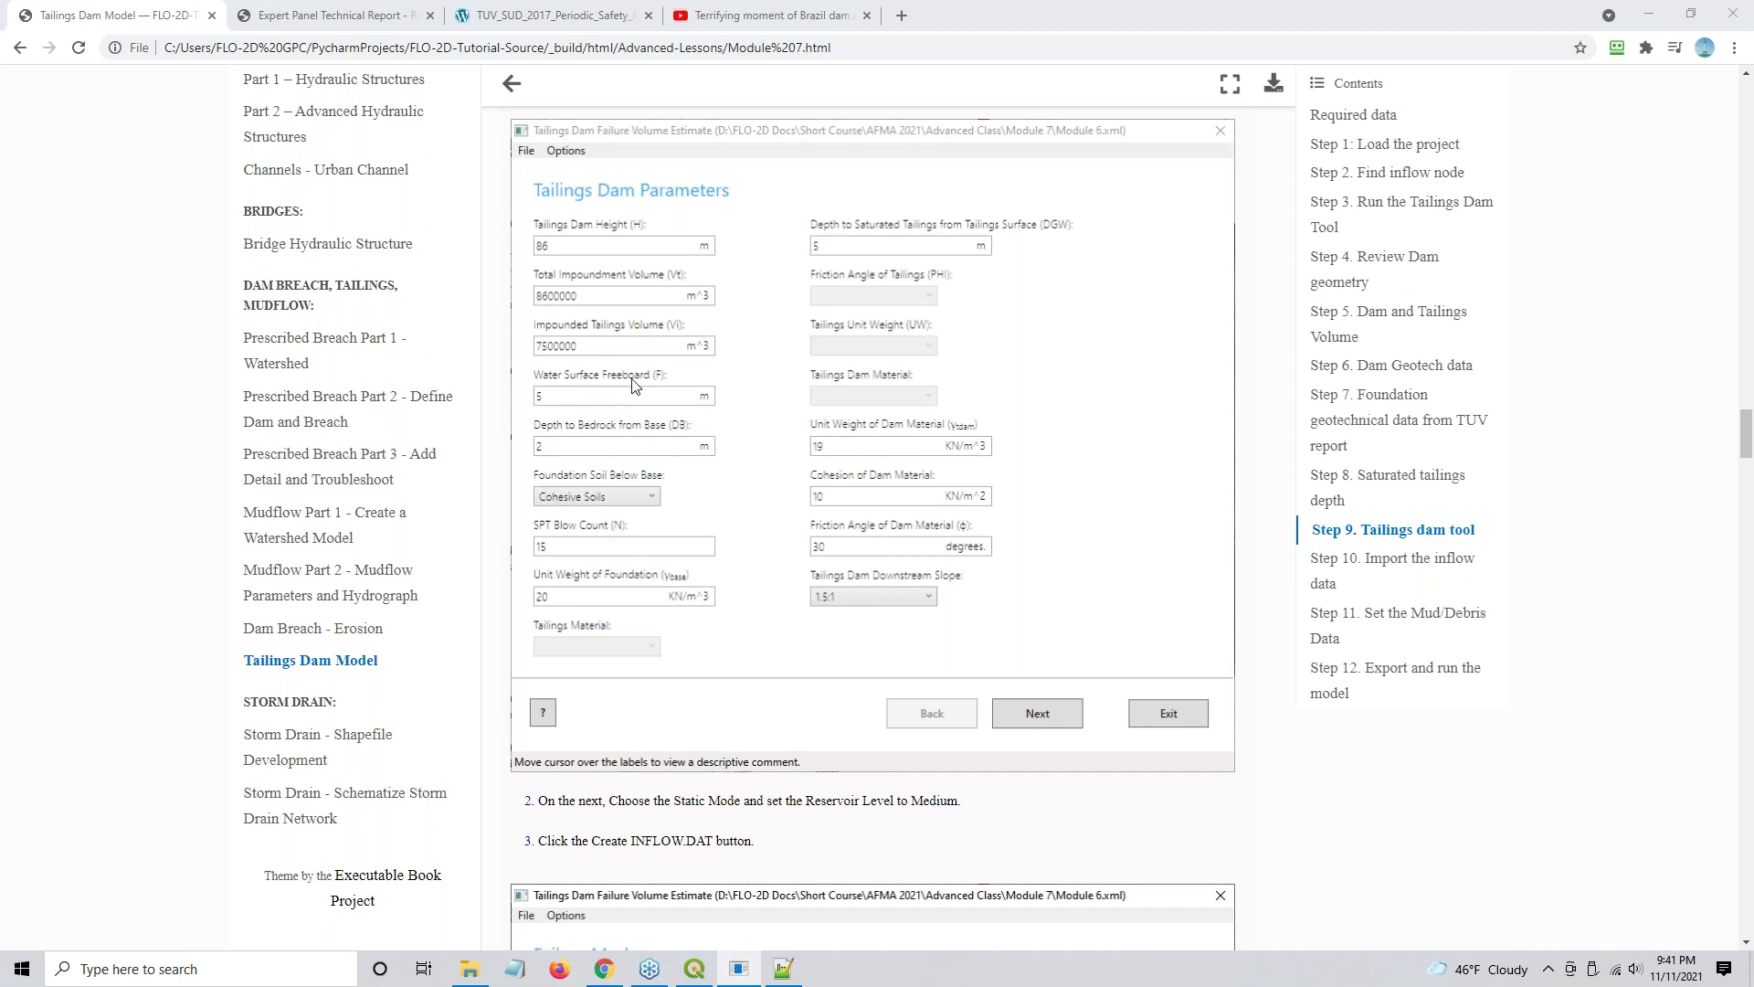
scroll(643, 410, "up", 1)
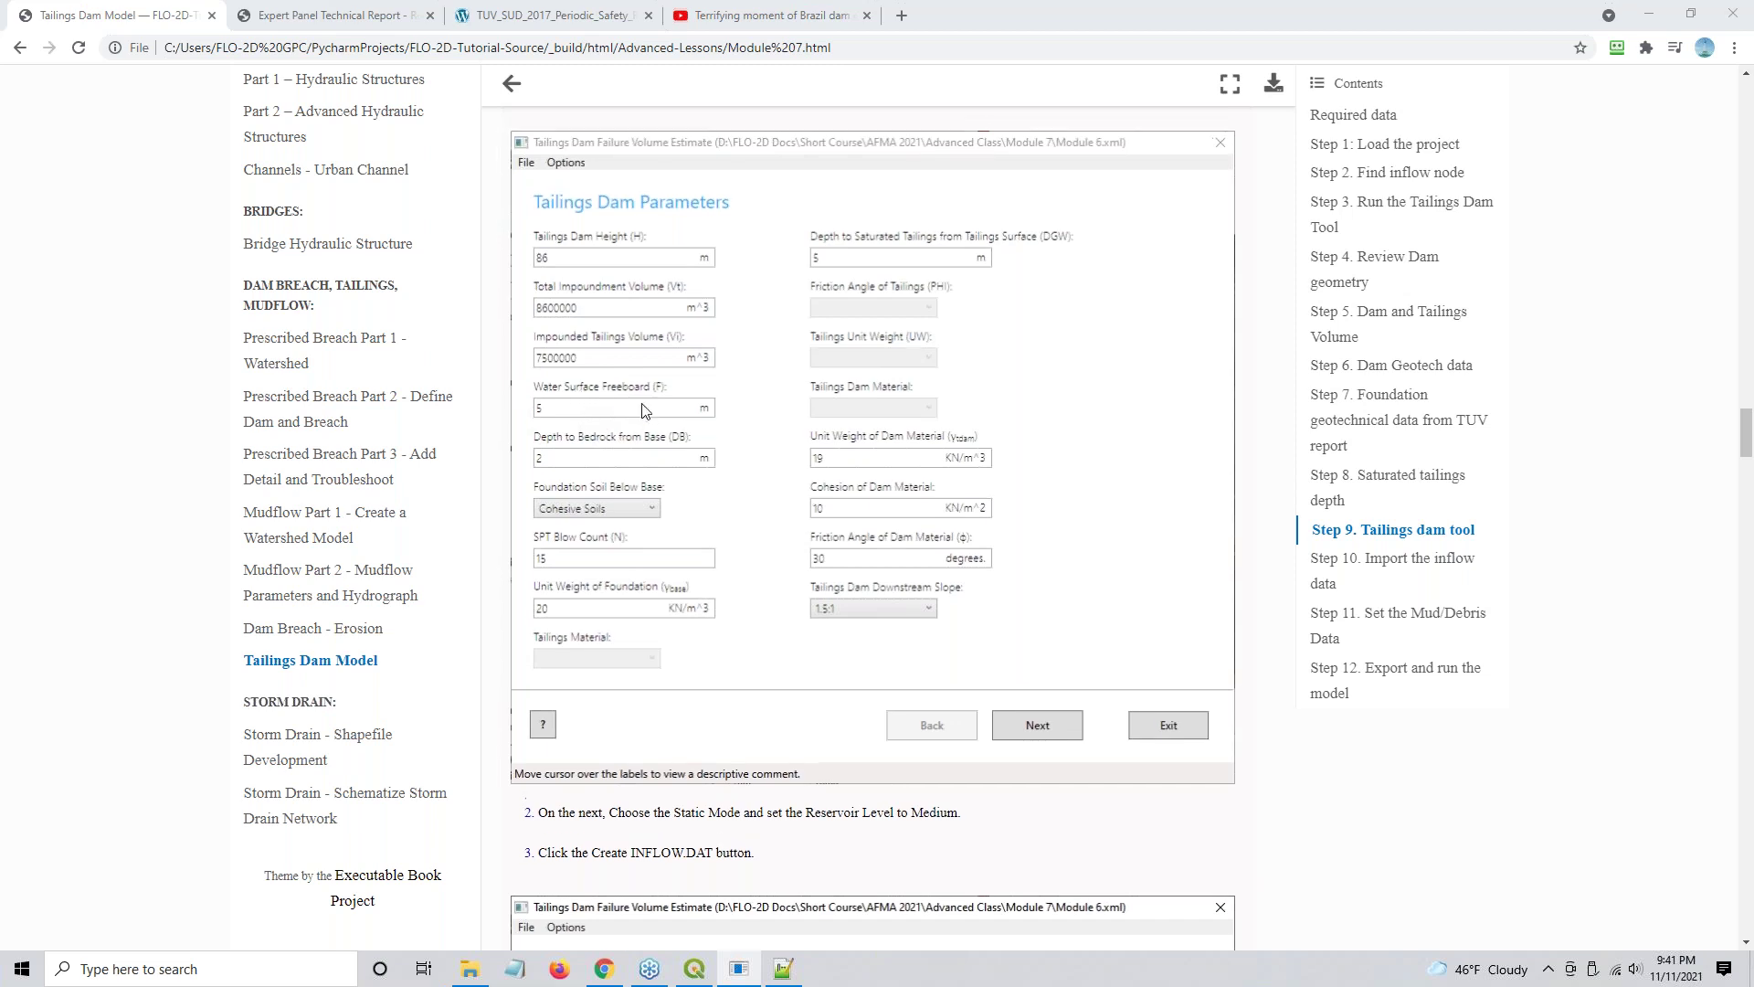
scroll(643, 410, "up", 1)
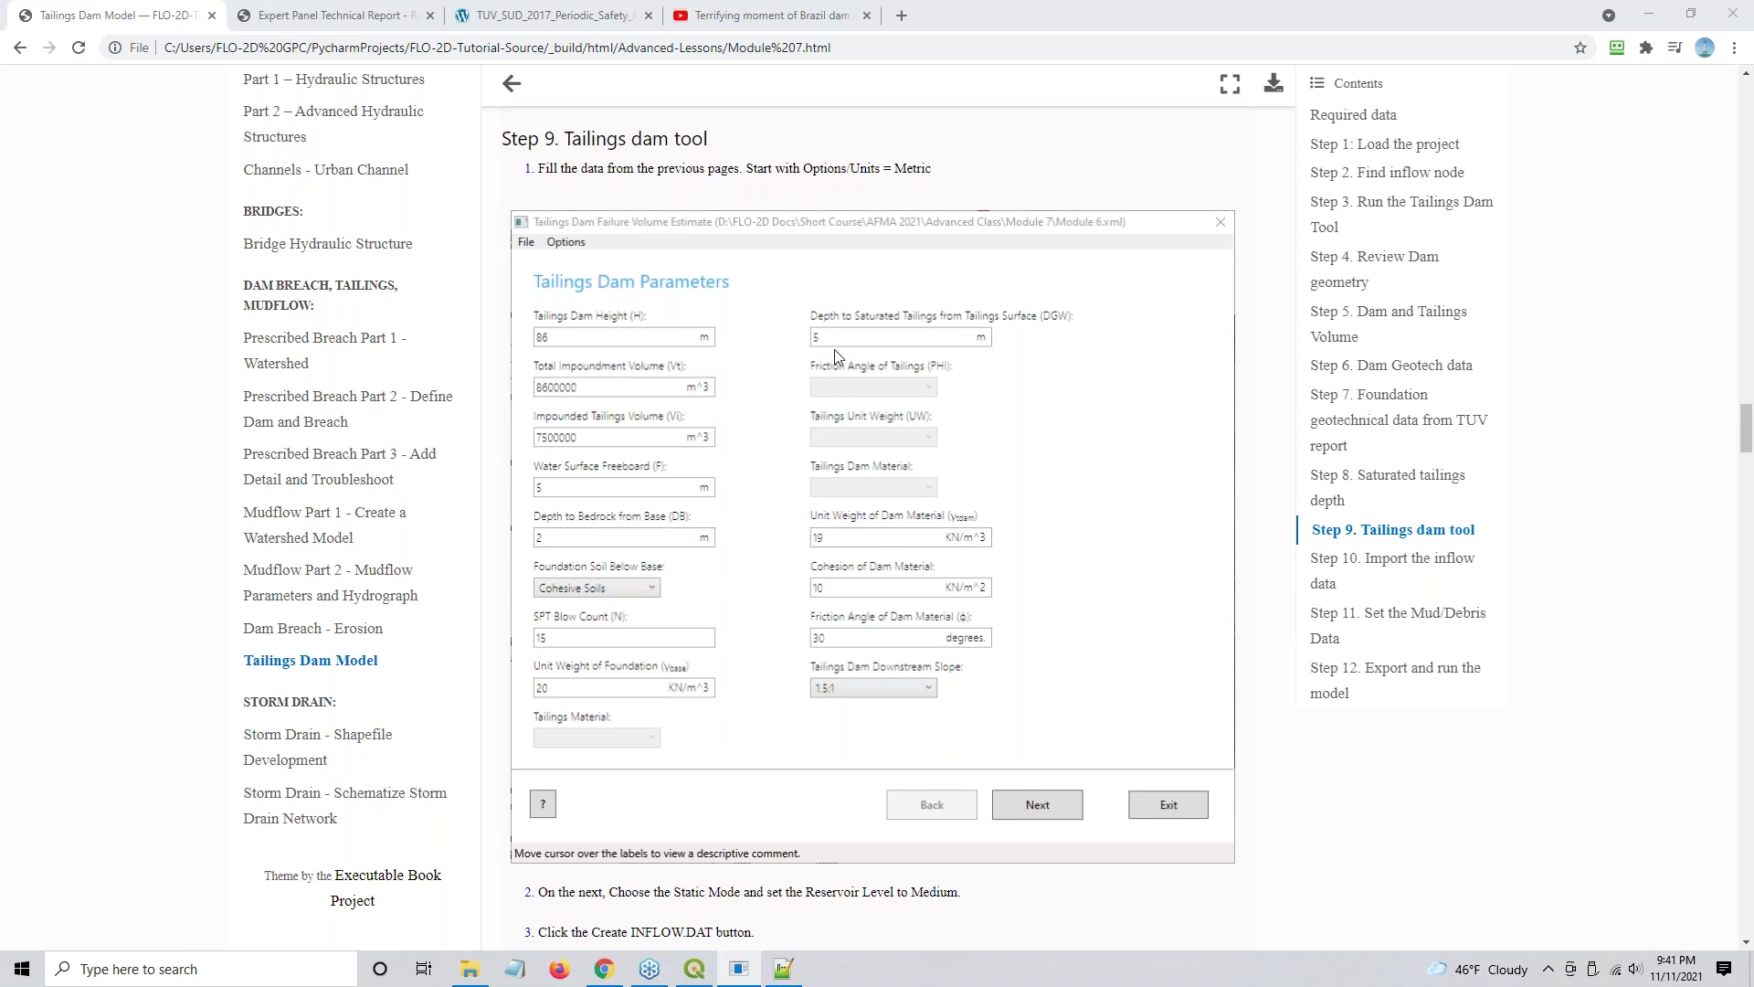
- Highlight the water depth range in Step 8 and compare it with the tool's Depth to Saturated Tailings
scroll(835, 349, "up", 7)
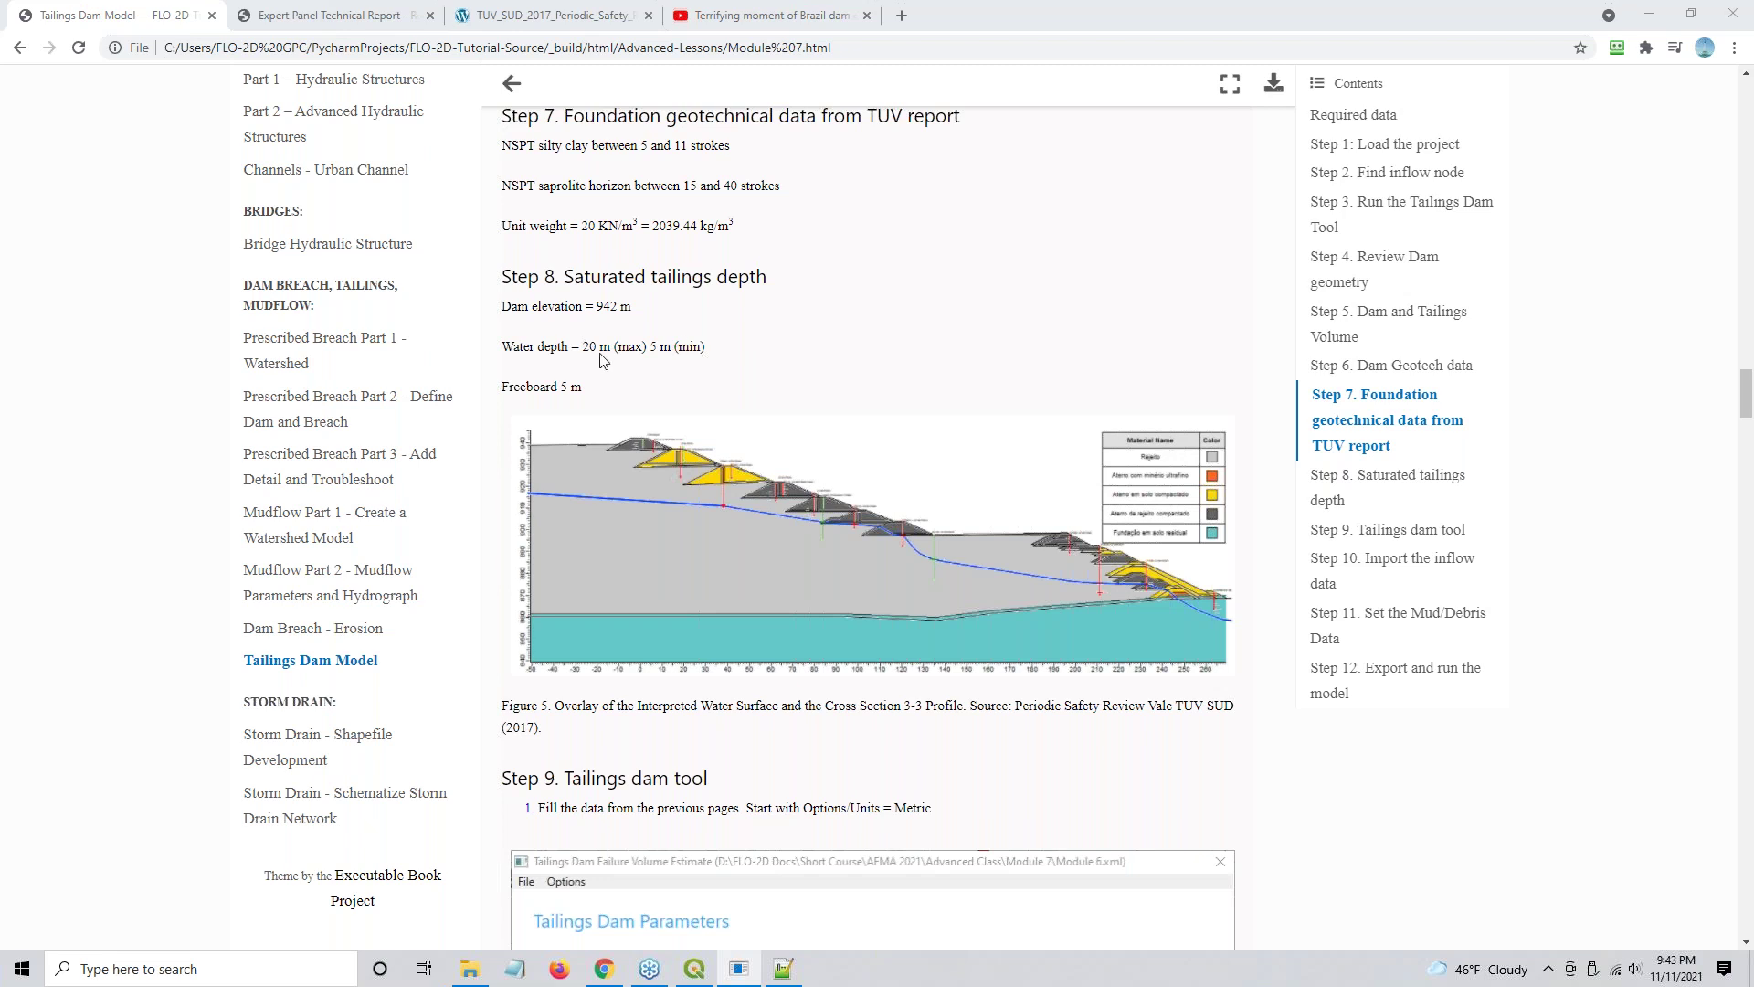
left_click_drag(581, 348, 714, 361)
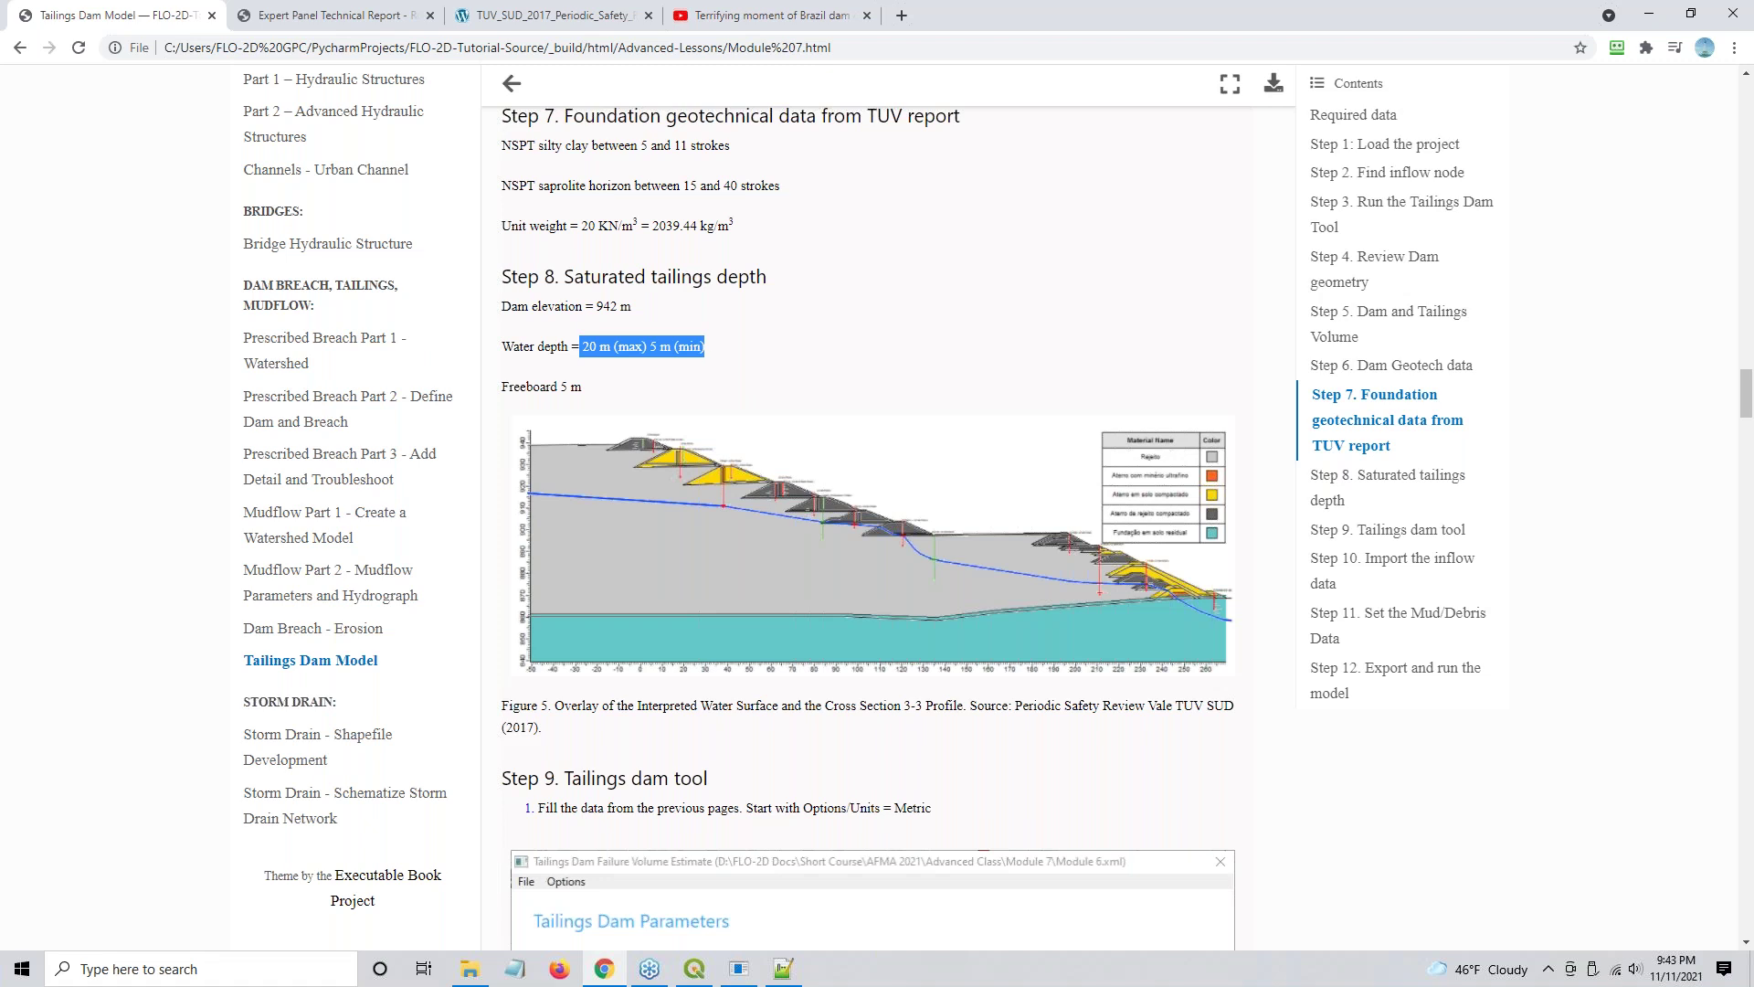
key("alt+Tab")
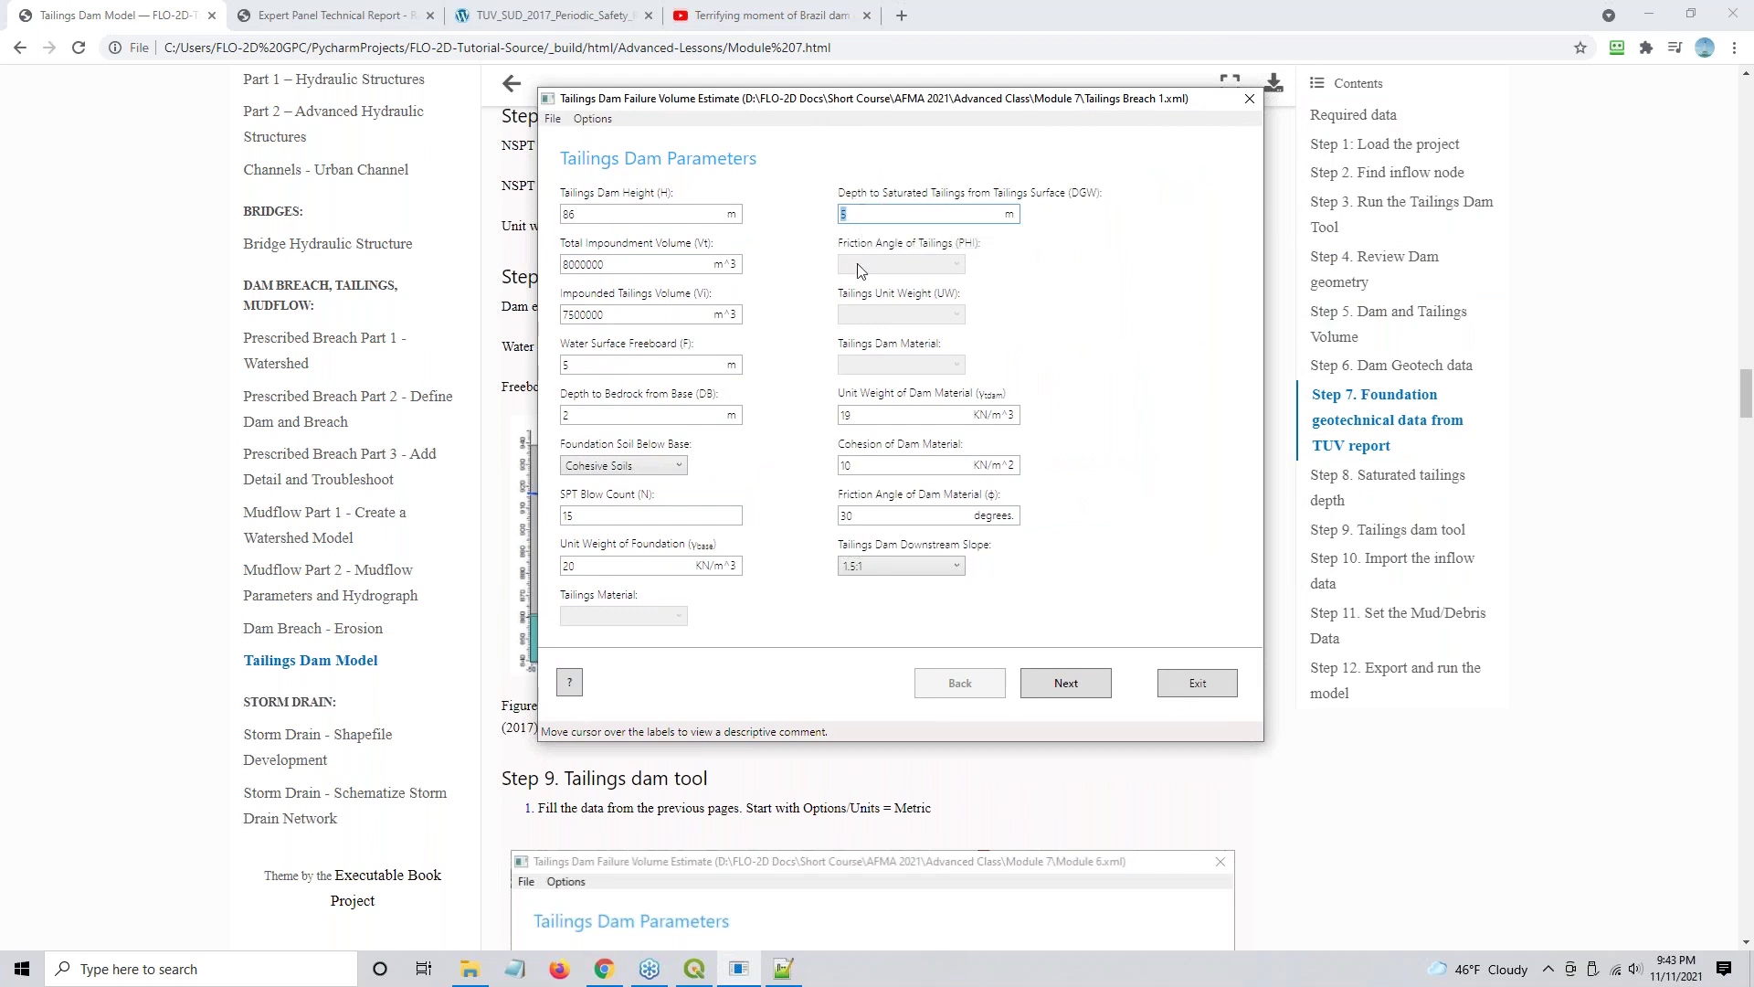
key("alt+Tab")
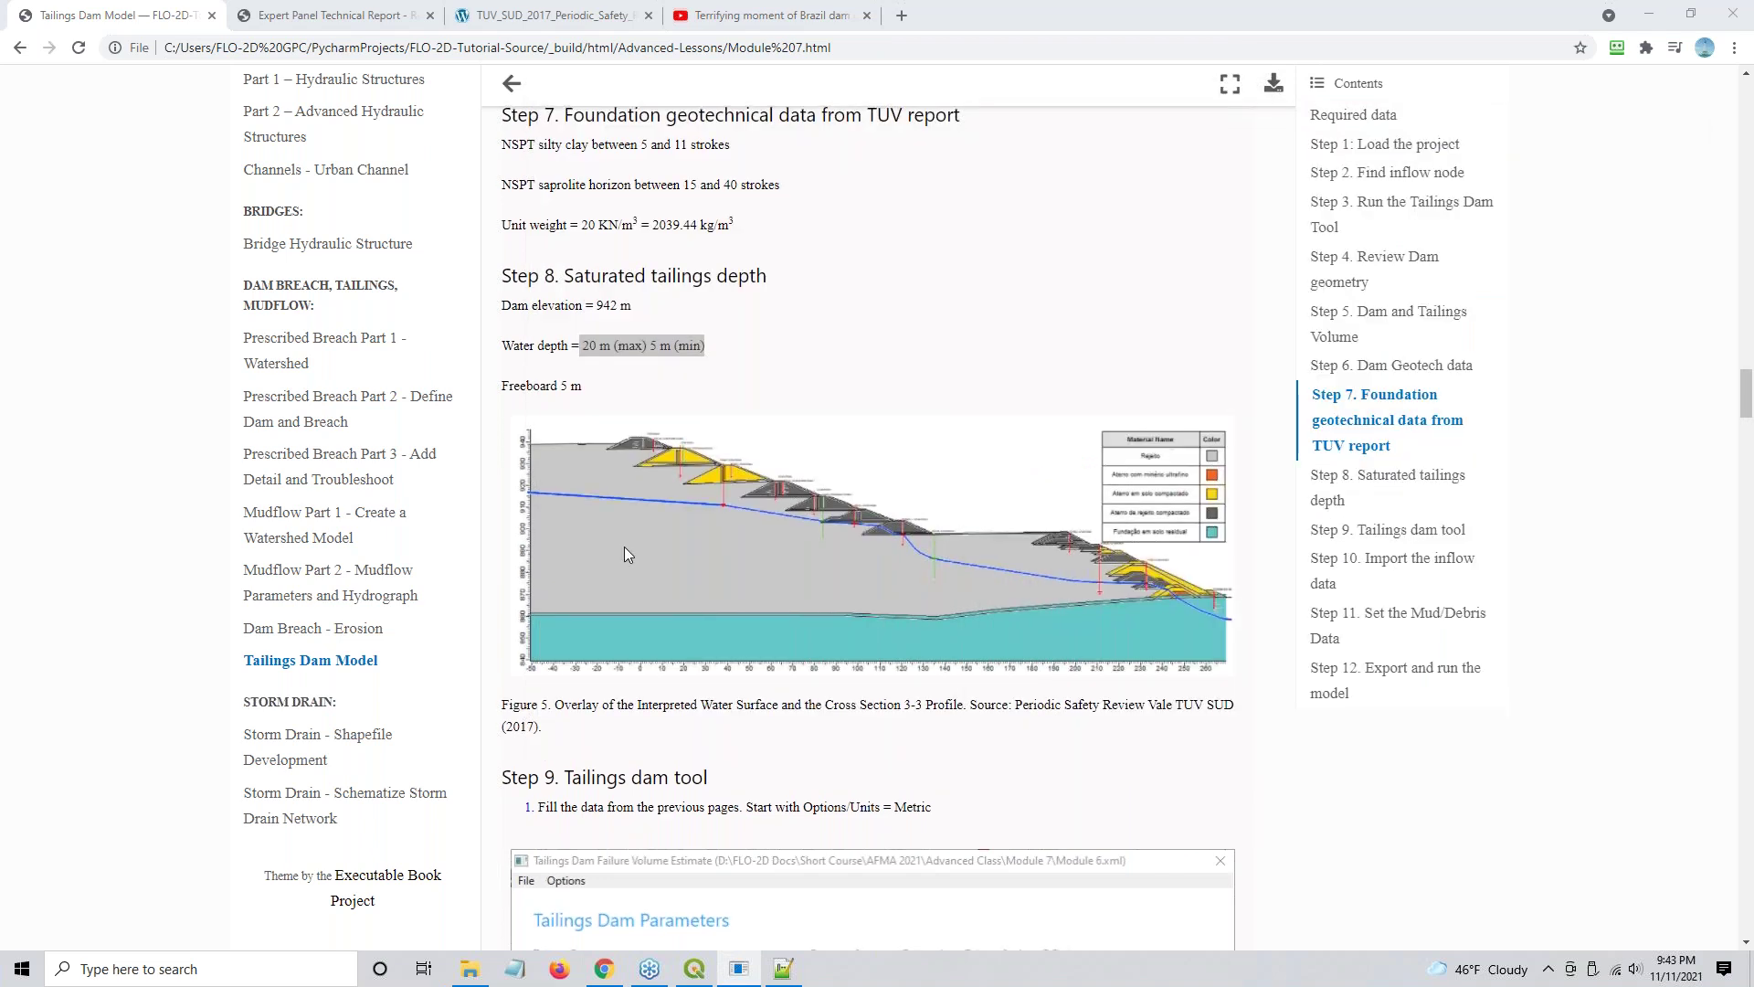
- Compare the tool's Total Impoundment Volume and Tailings Dam Height with the Step 9 example parameters
scroll(625, 549, "down", 5)
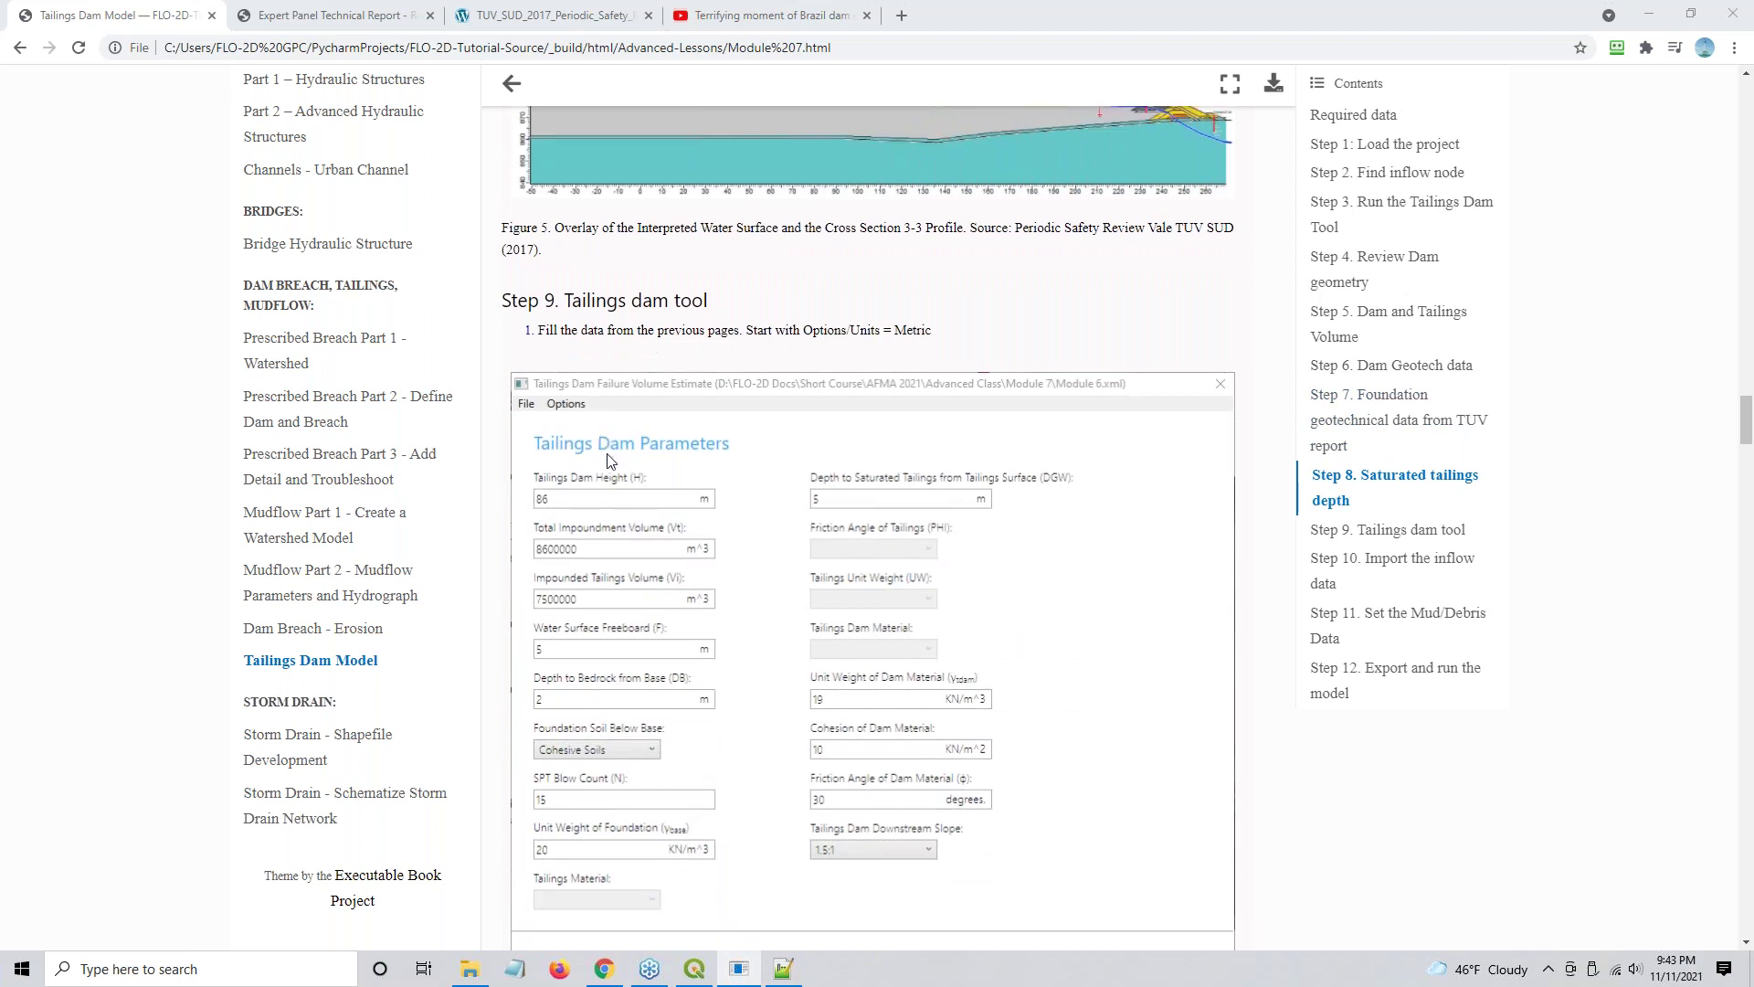
scroll(607, 453, "down", 2)
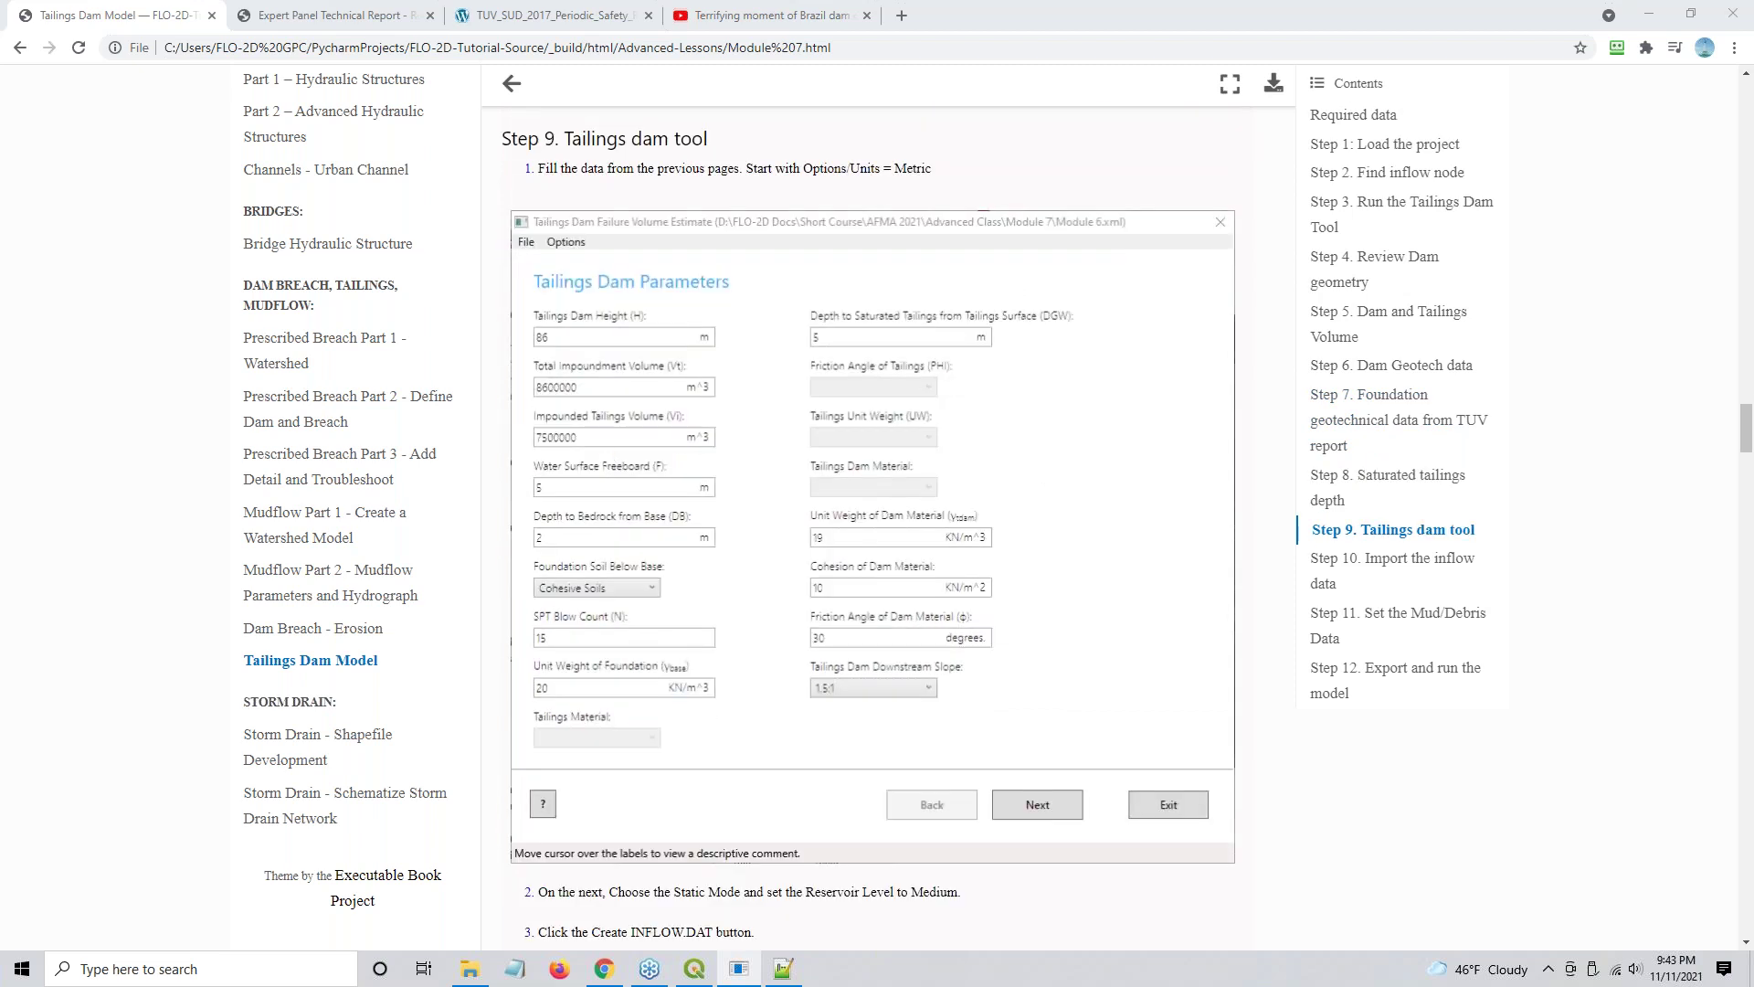
key("alt+Tab")
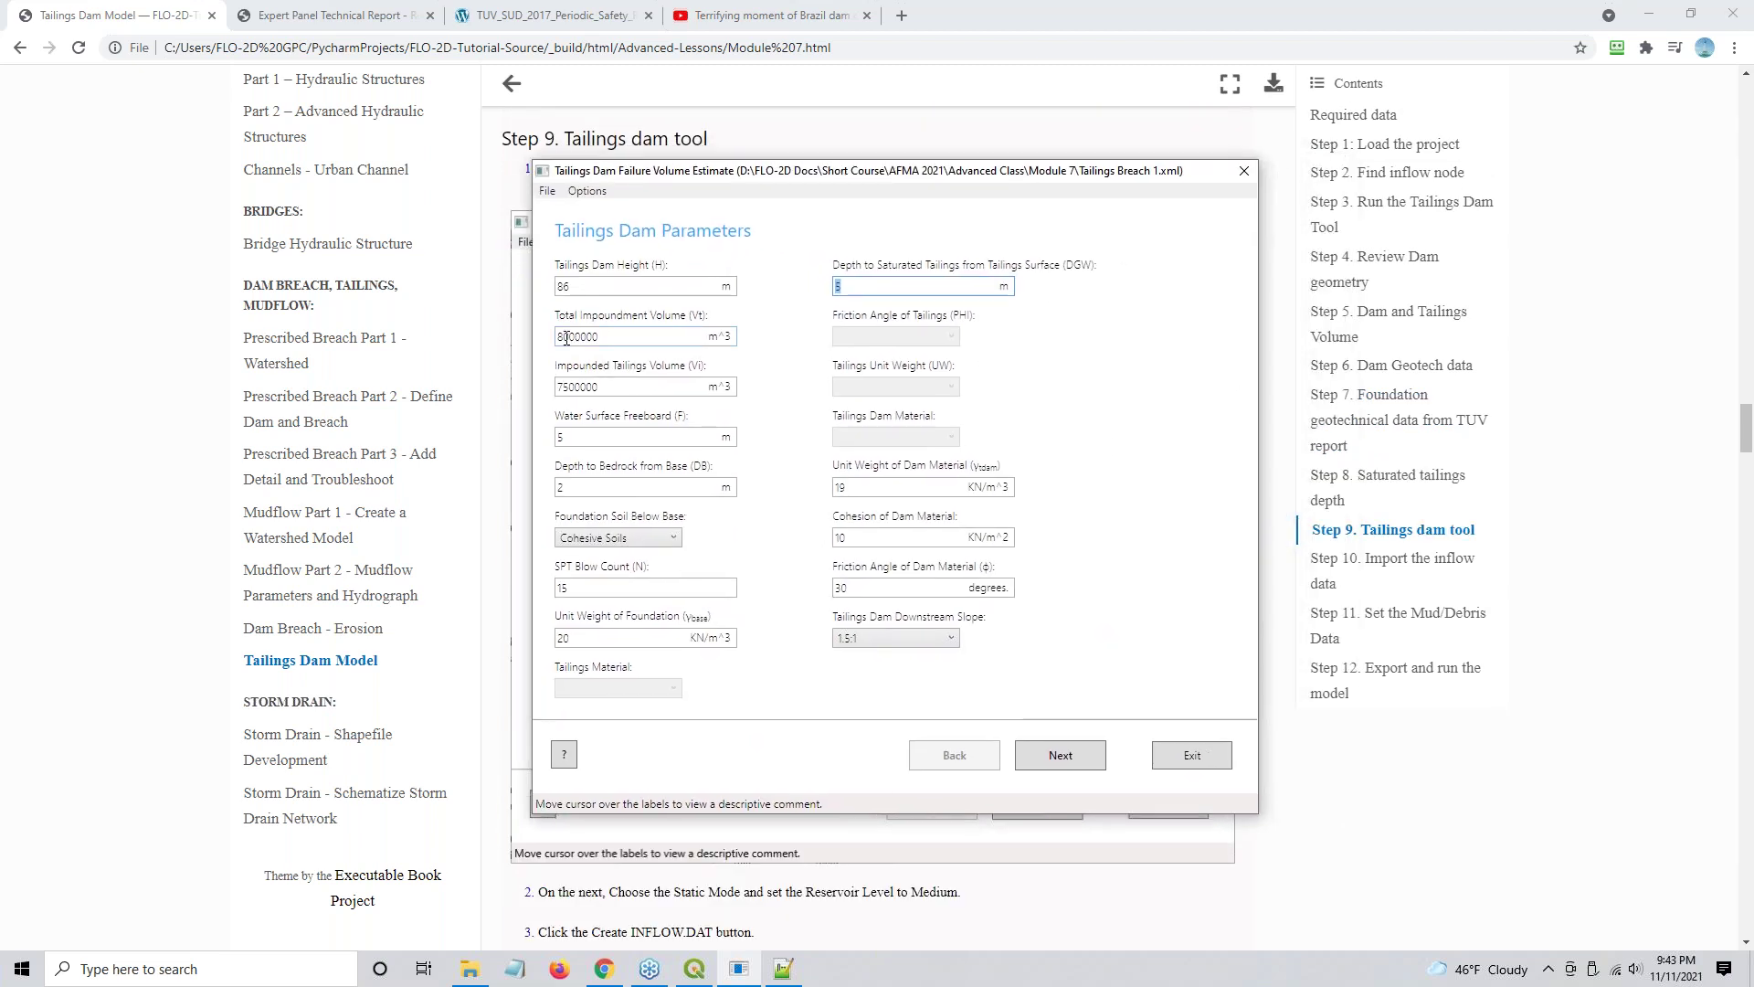
left_click(568, 337)
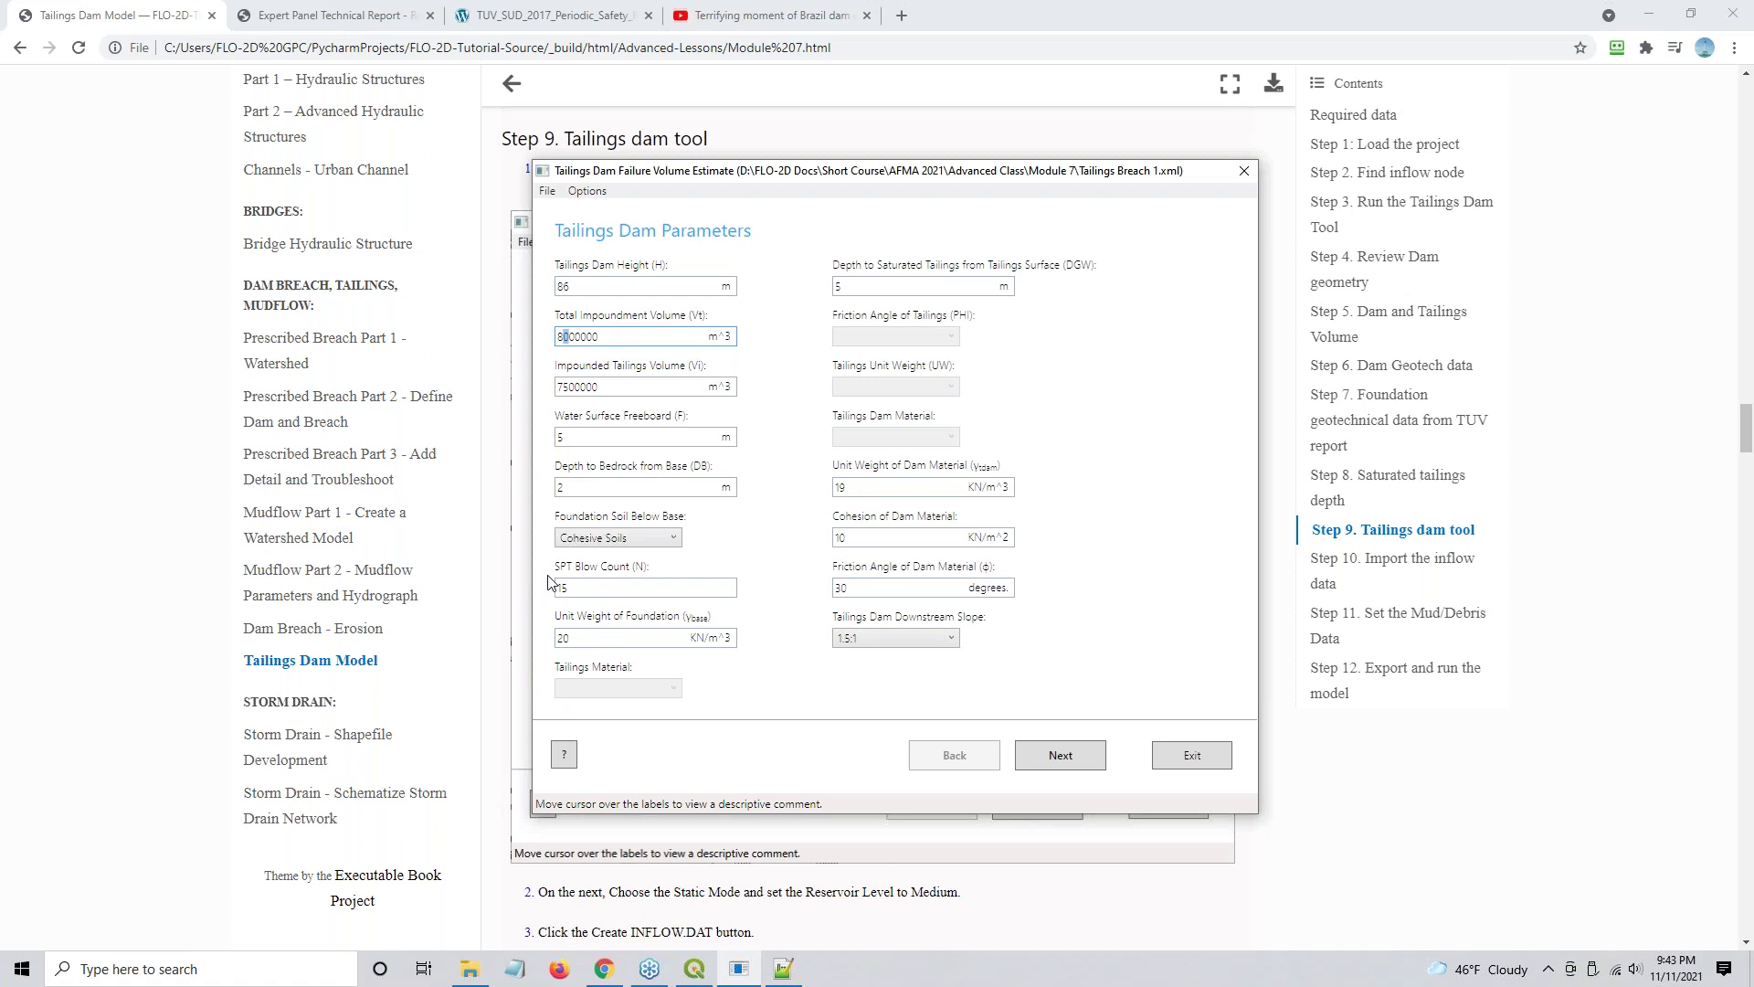
double_click(568, 286)
left_click_drag(755, 175, 1017, 256)
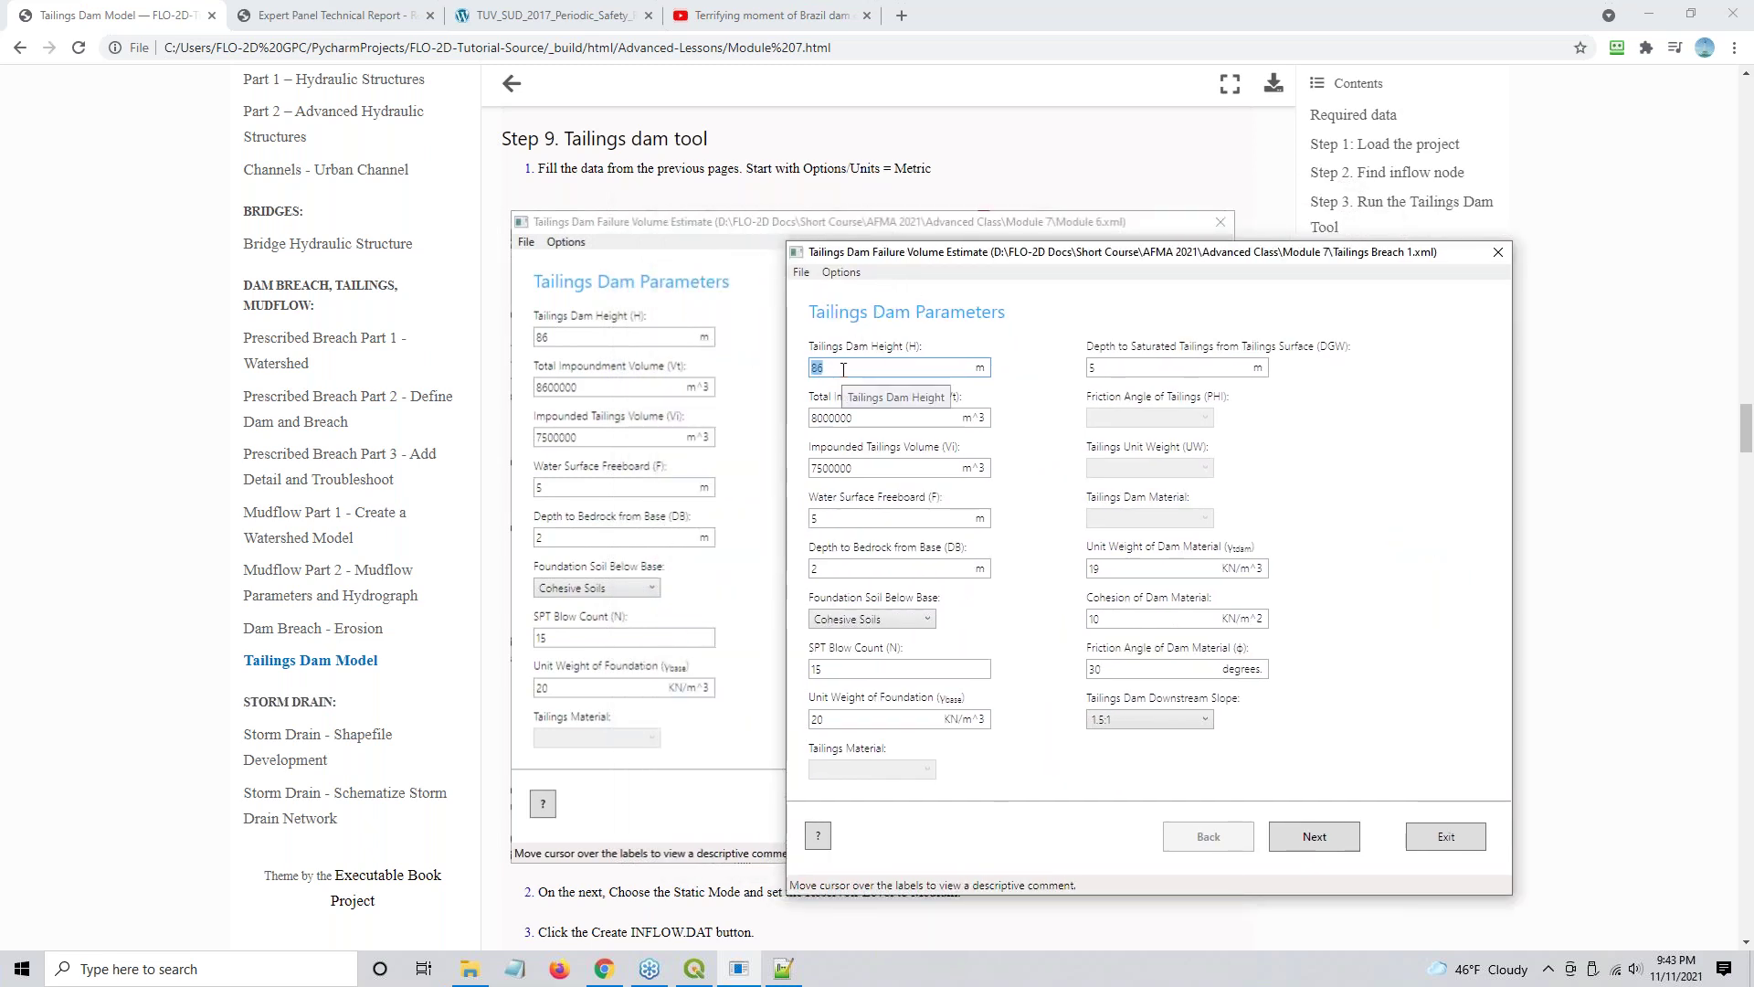
left_click_drag(882, 258, 1220, 258)
left_click(1664, 309)
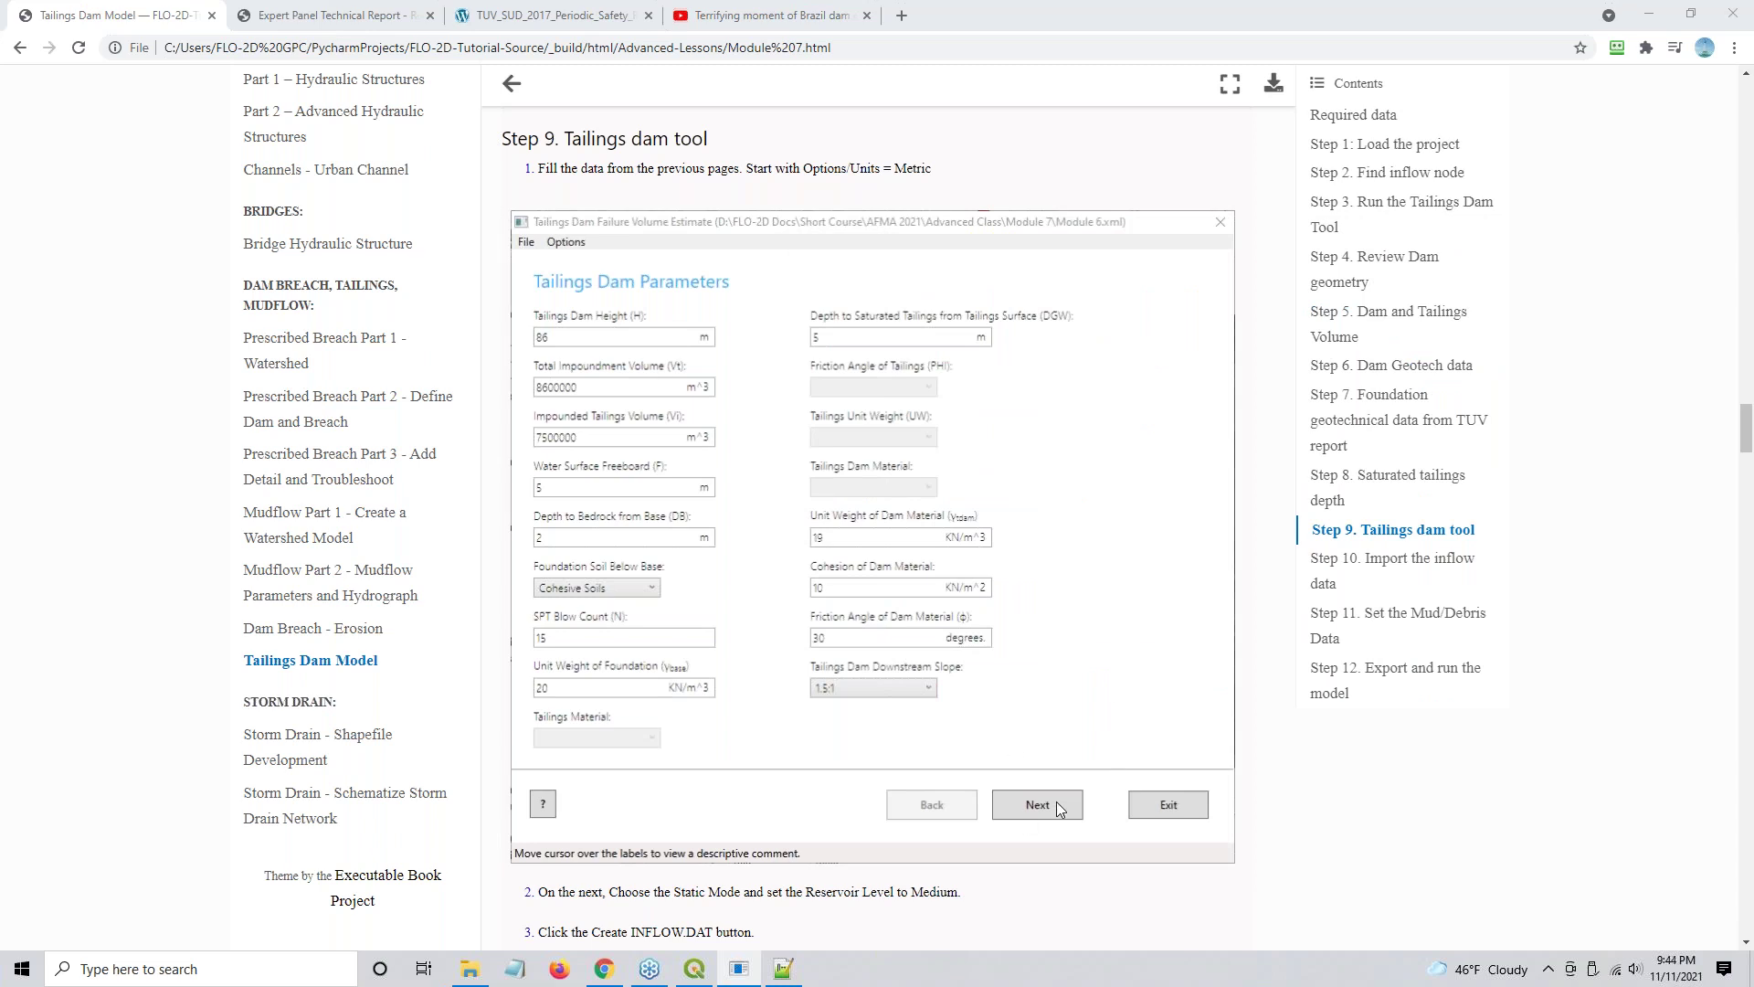
- Read Step 9's failure mode instructions and review the Hydrologic, Static and Seismic settings on the tool's Failure Modes page, ending on Static
scroll(1058, 809, "down", 4)
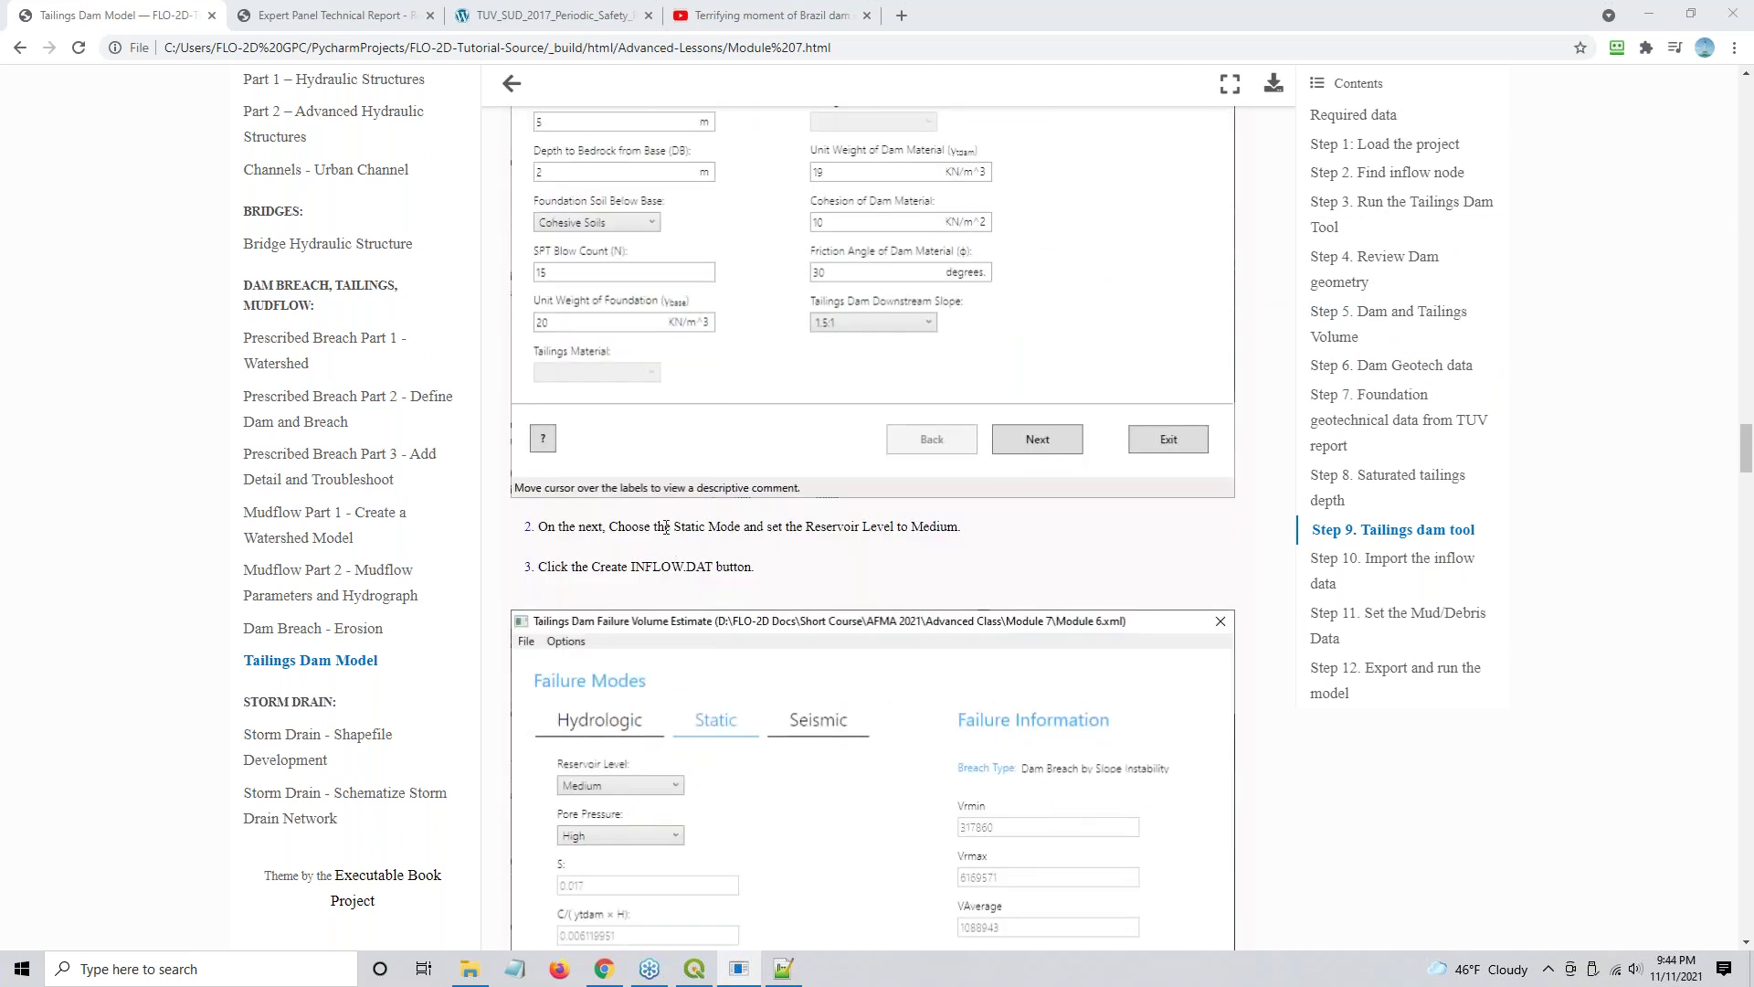
scroll(666, 526, "down", 5)
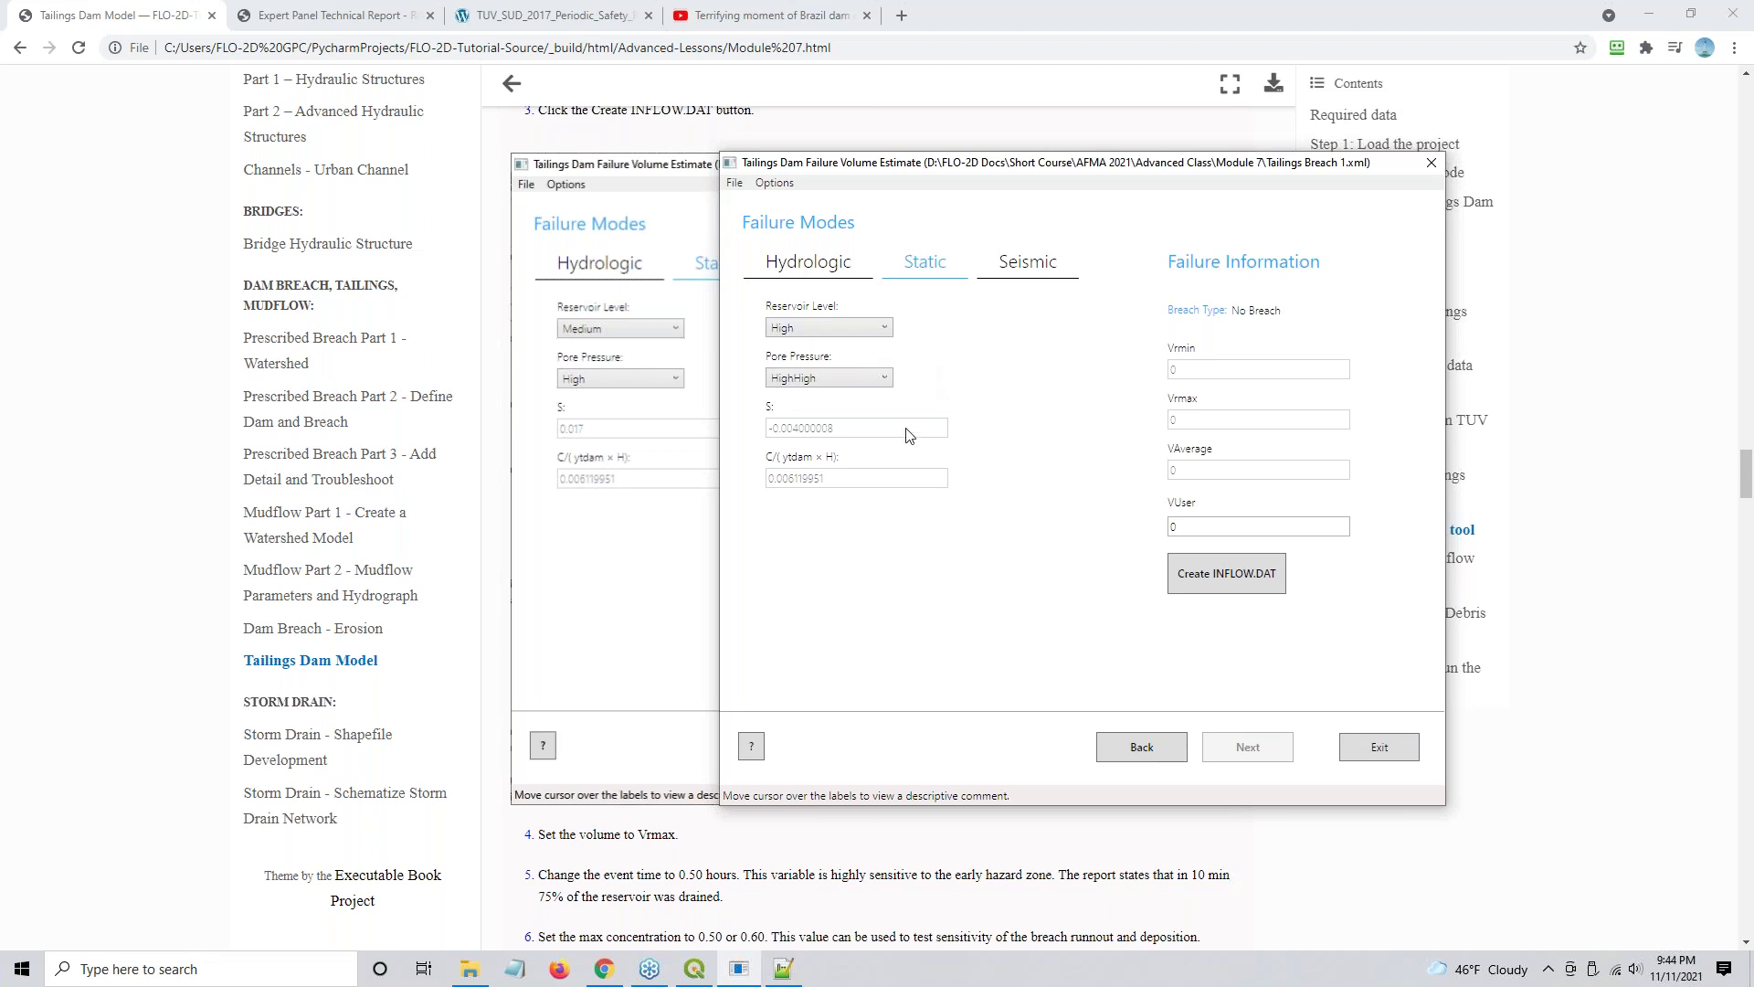
mouse_move(865, 335)
left_click(827, 266)
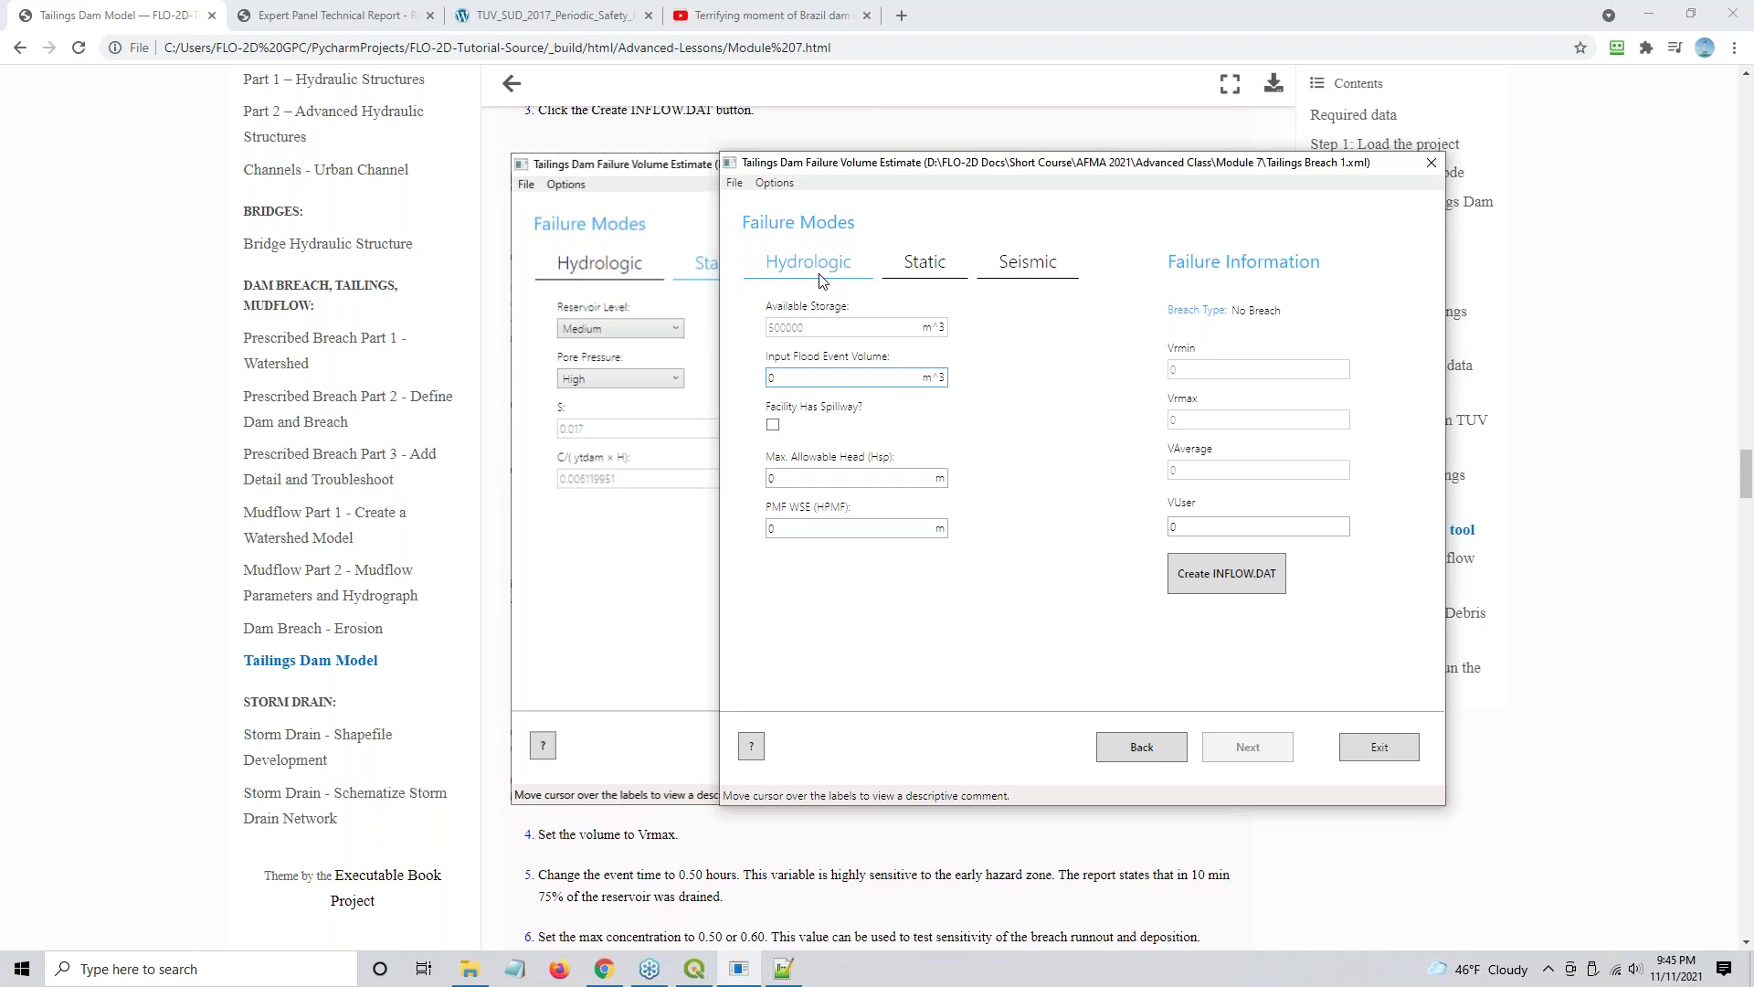
left_click(919, 268)
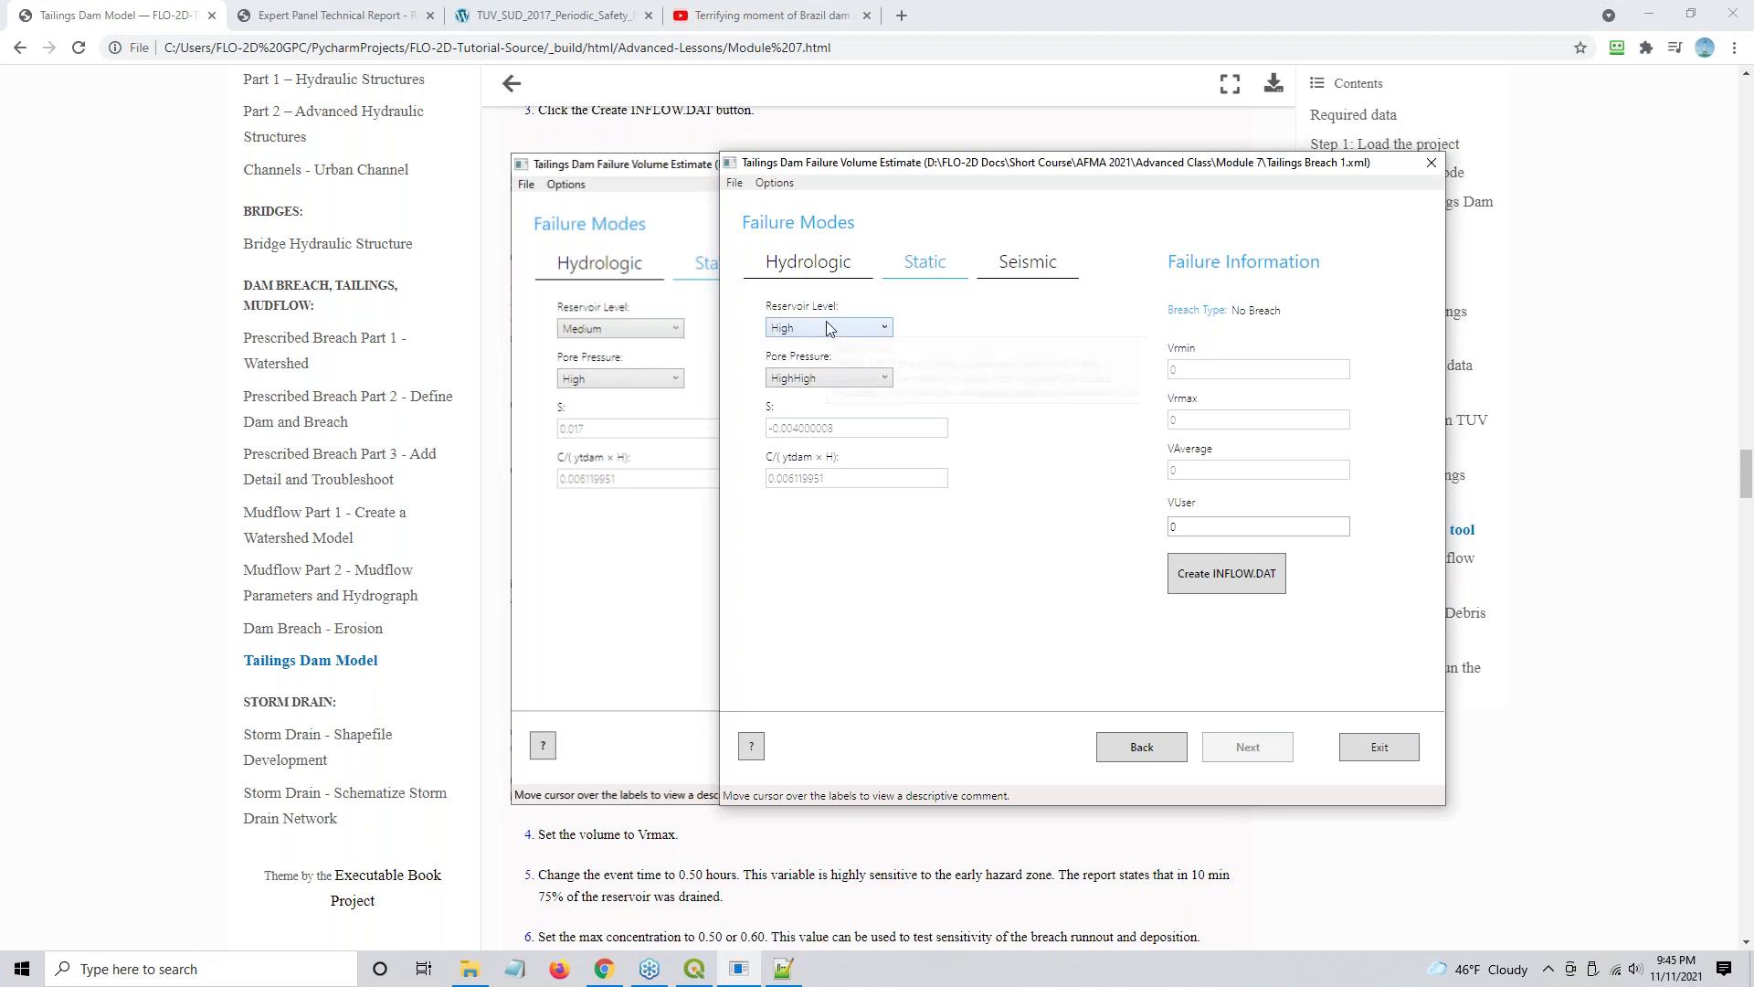
mouse_move(828, 331)
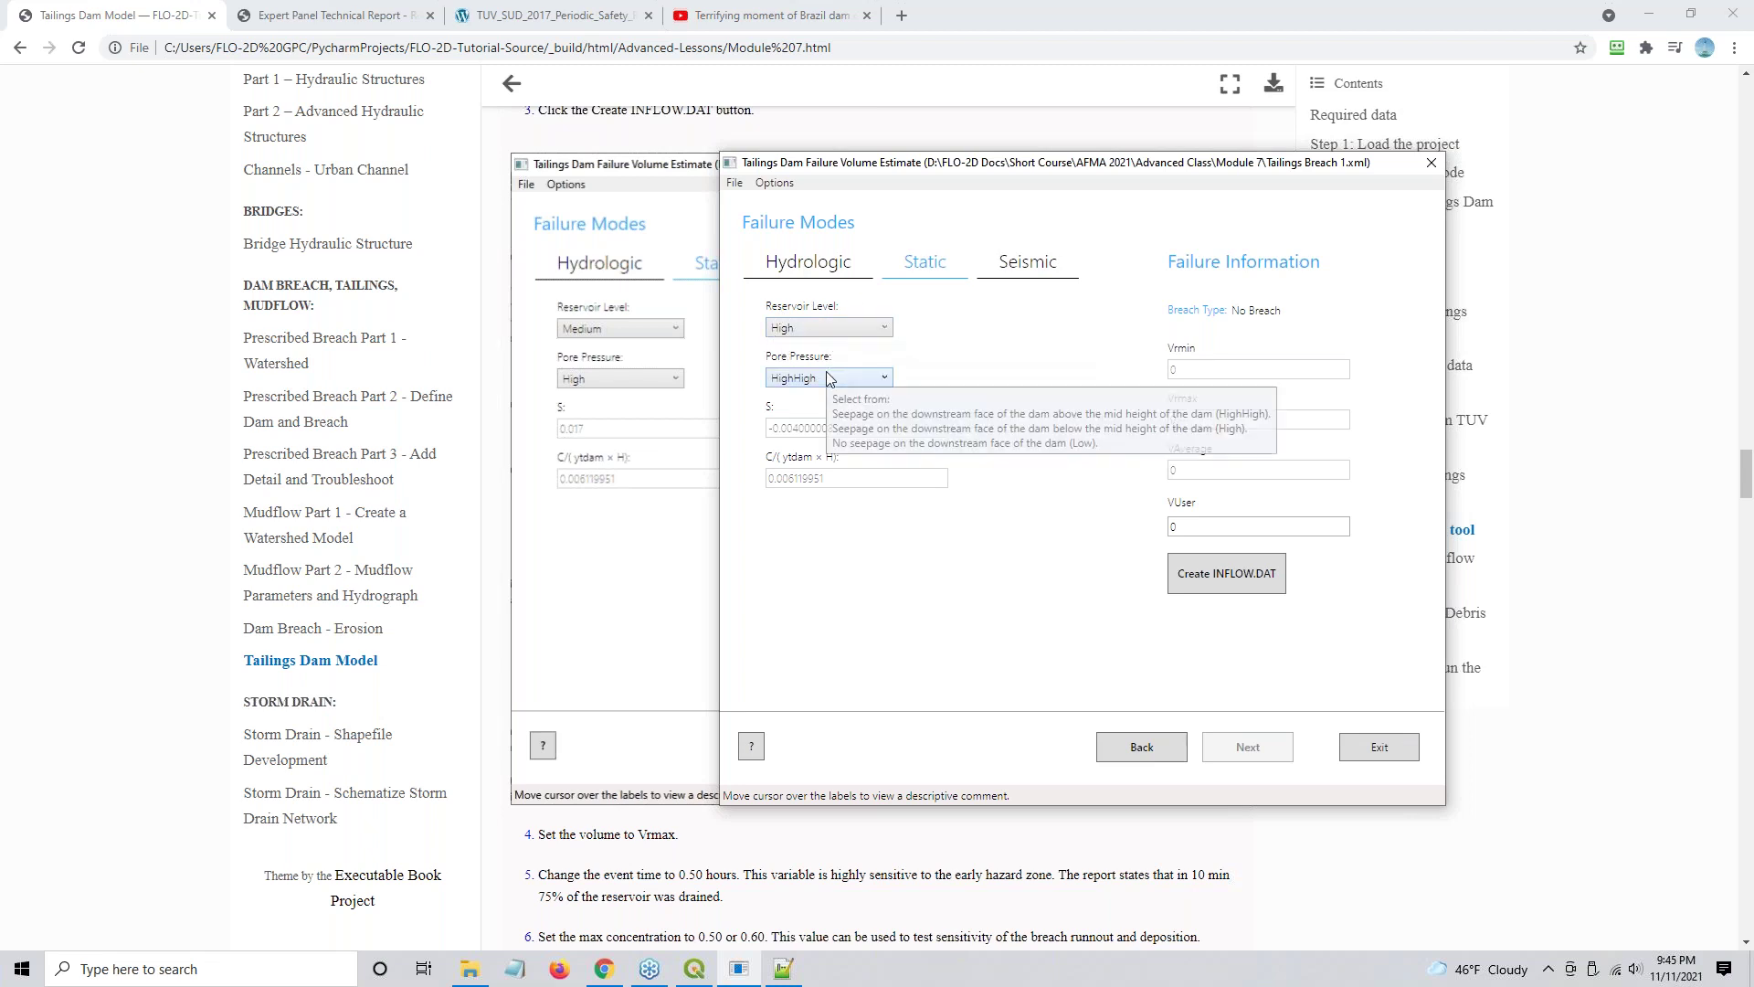
left_click(1021, 265)
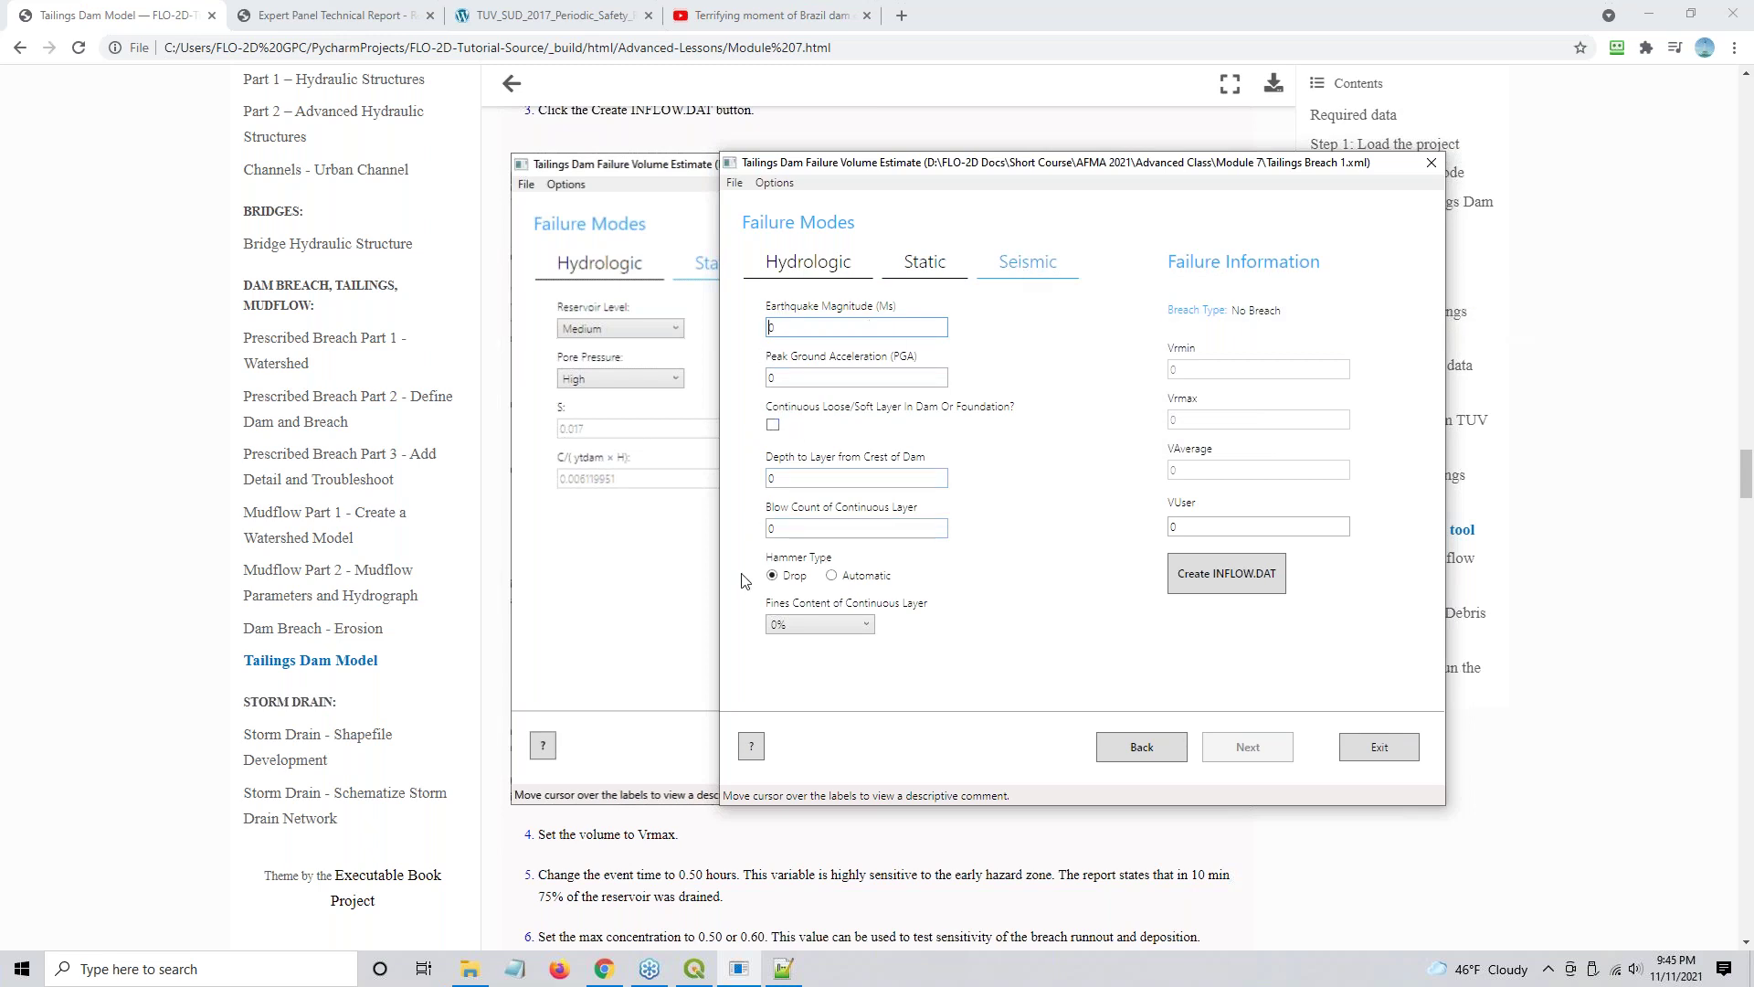
left_click(930, 263)
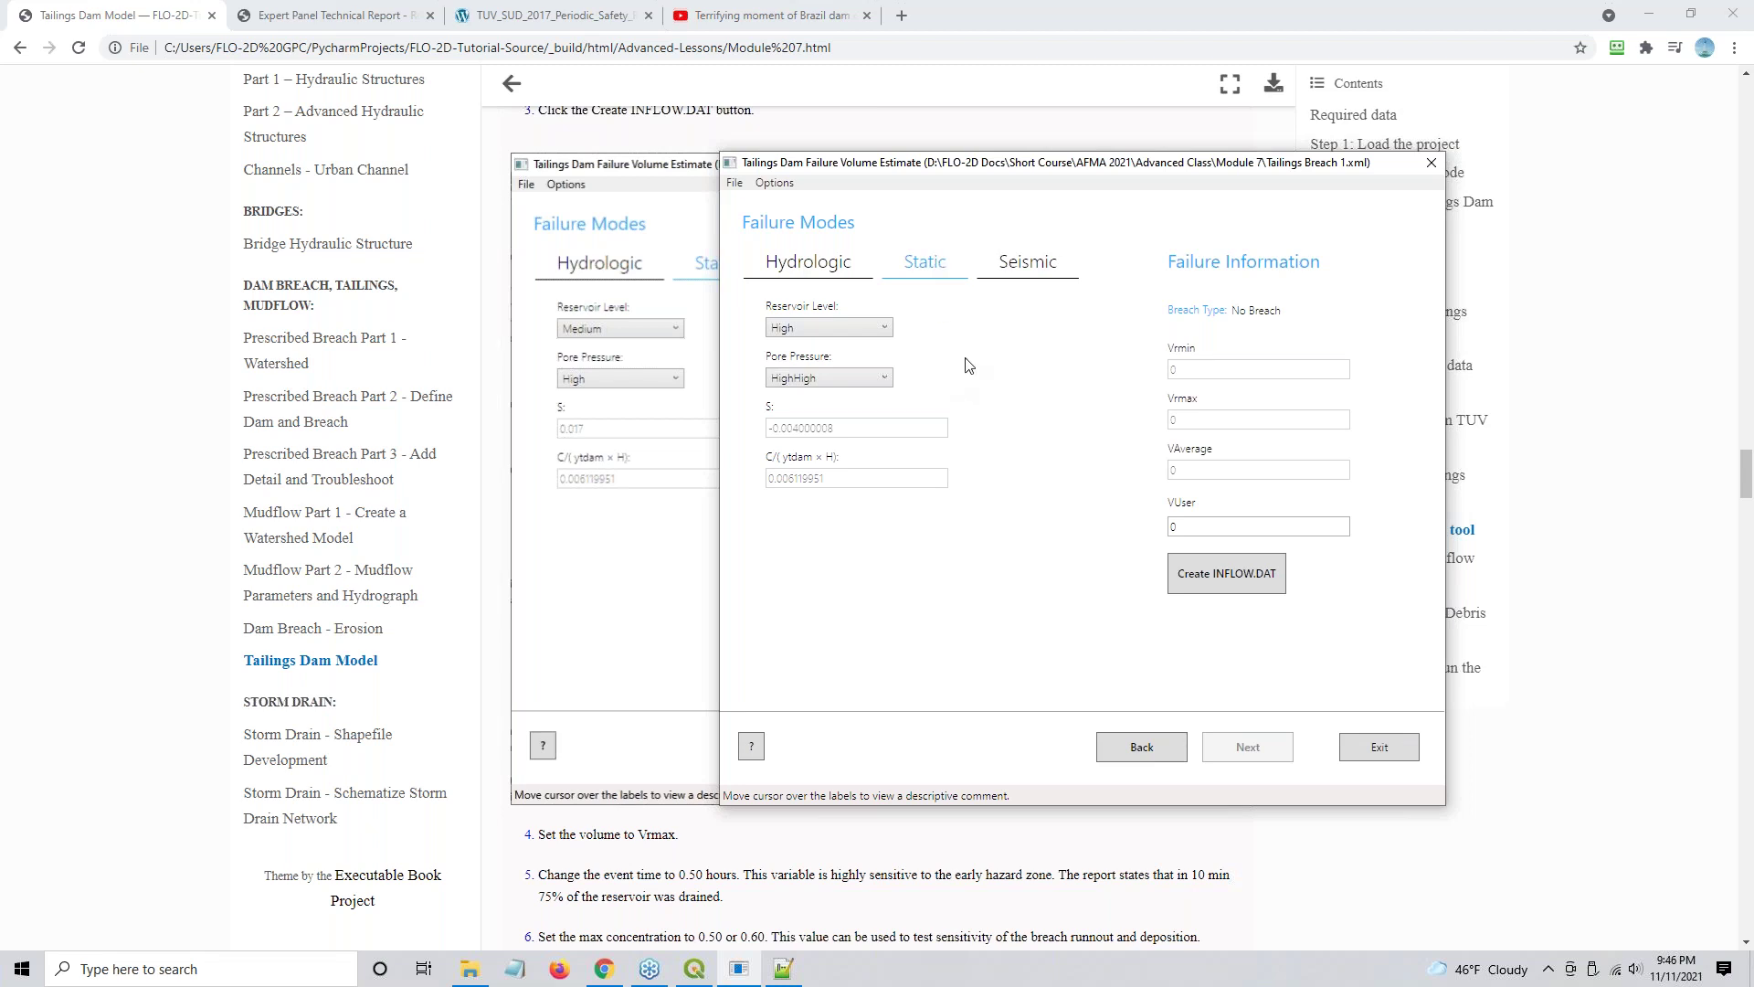
- Place the Tailings Dam Tool window over the tutorial's Failure Modes example, leaving the instructions below it readable
left_click_drag(1016, 162, 833, 174)
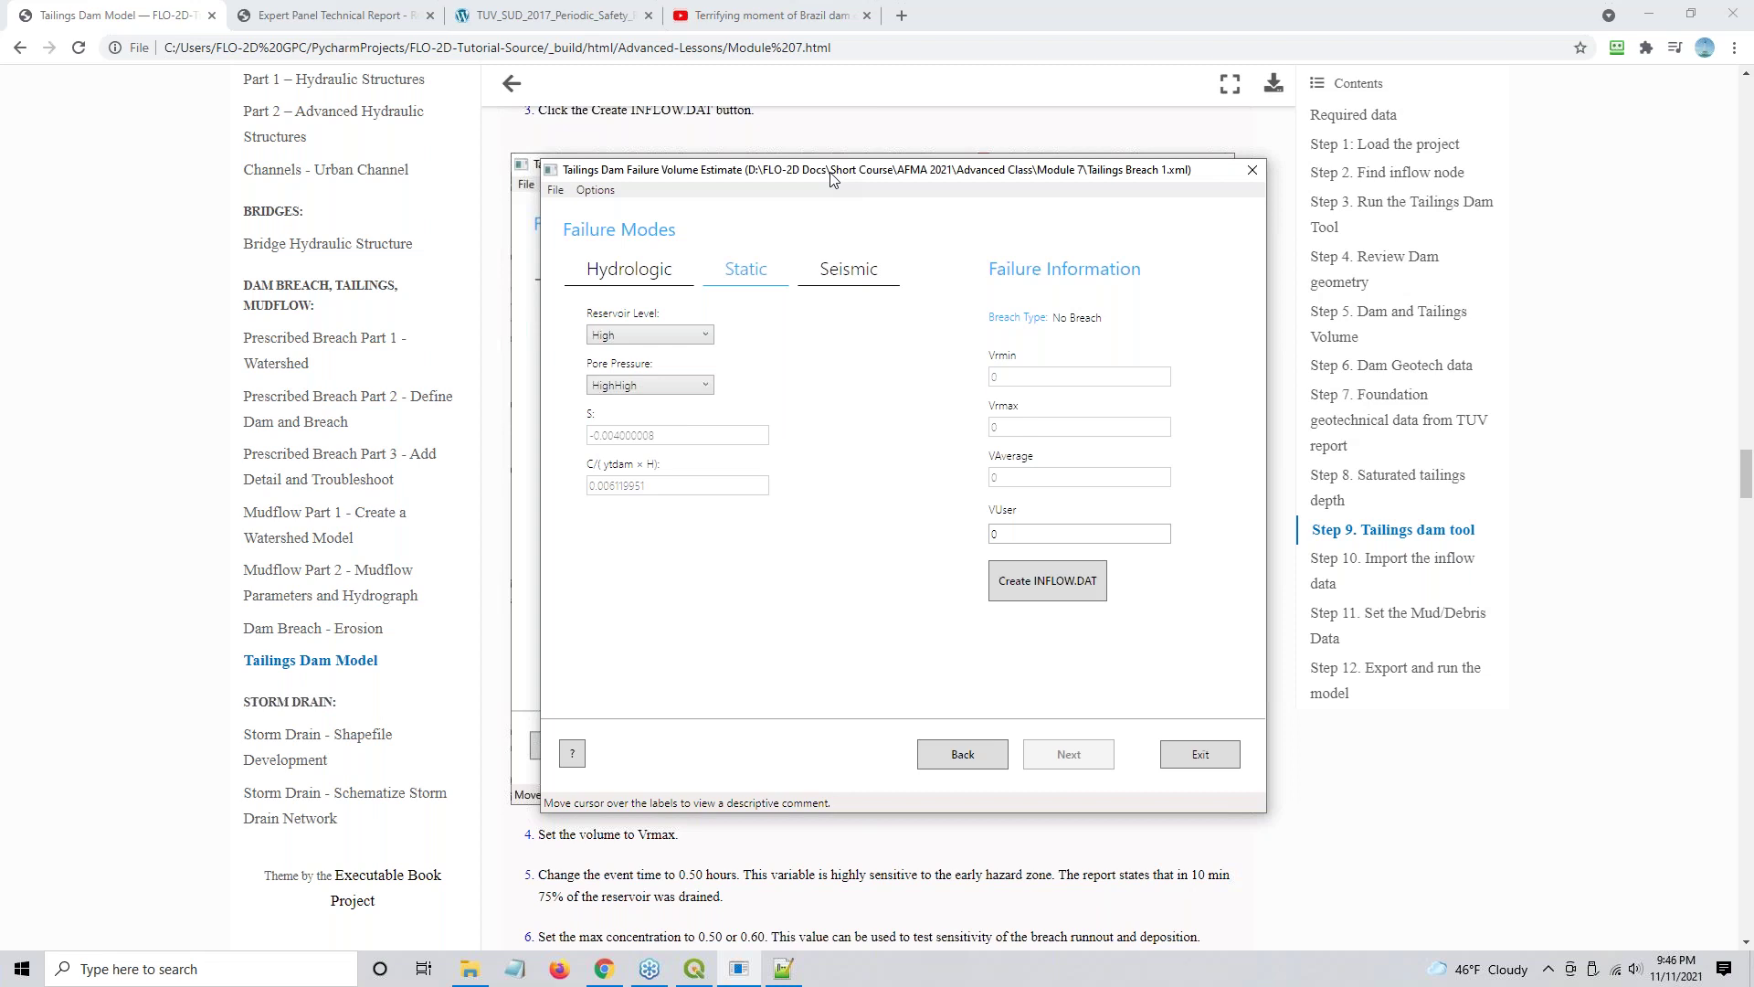
left_click_drag(831, 178, 807, 180)
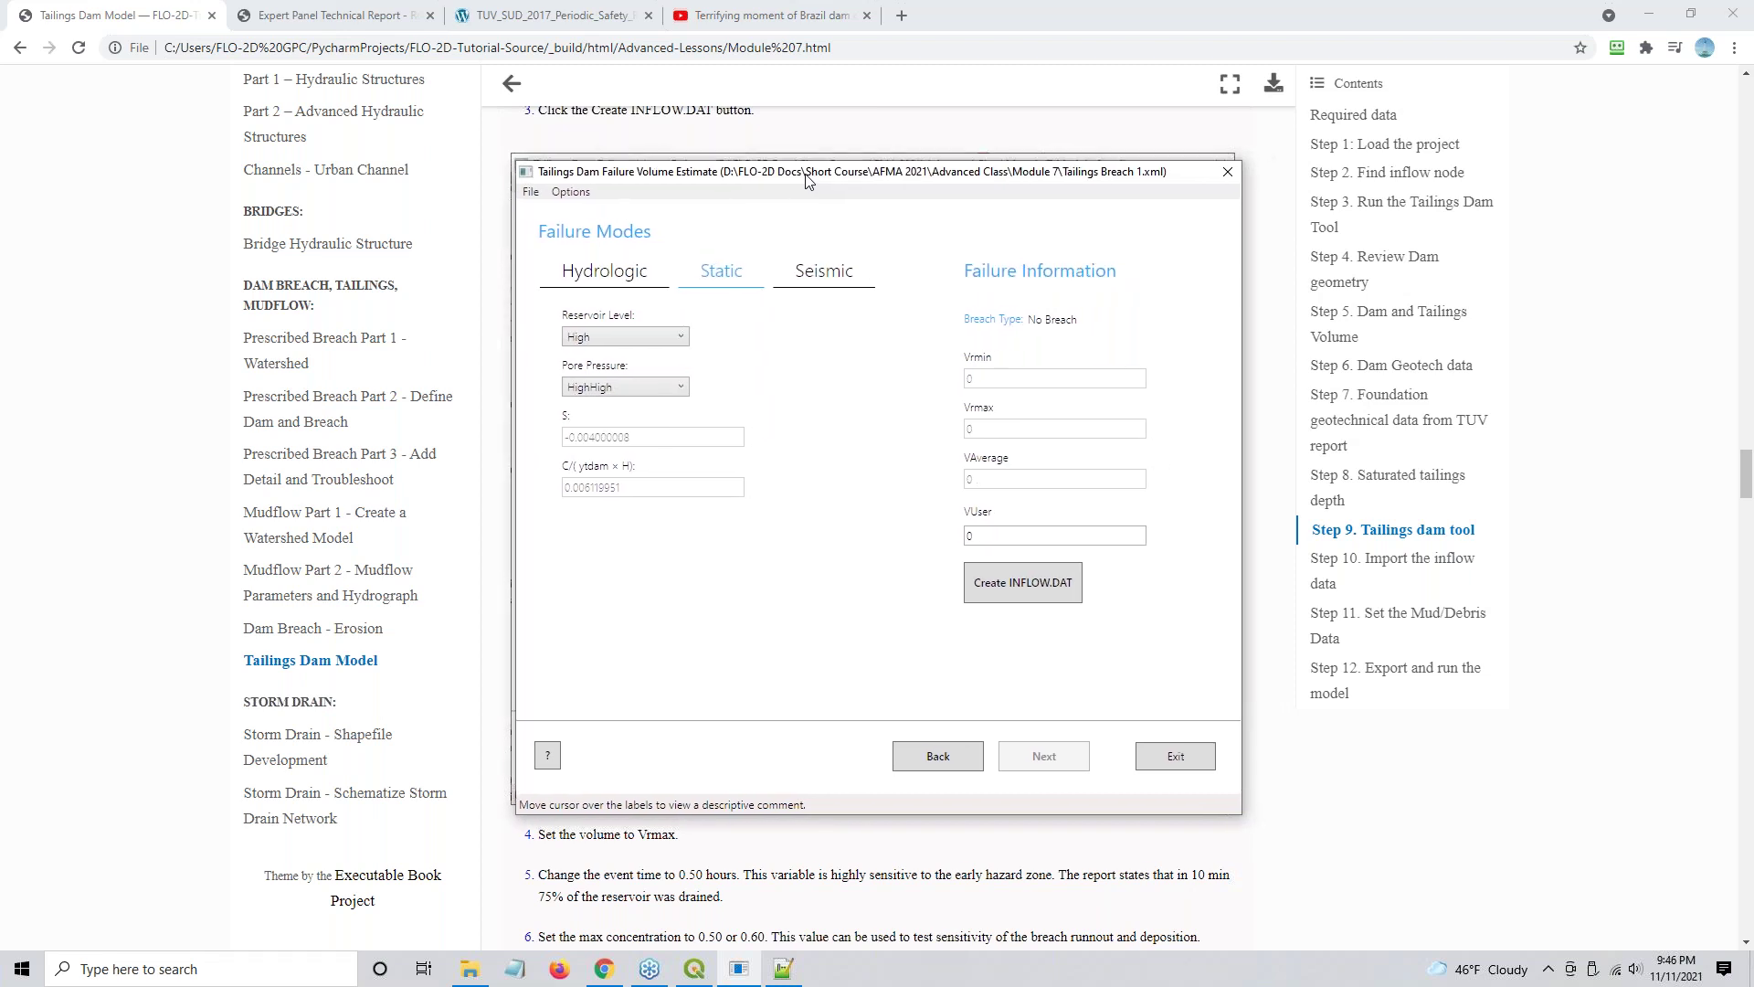
left_click_drag(807, 180, 804, 162)
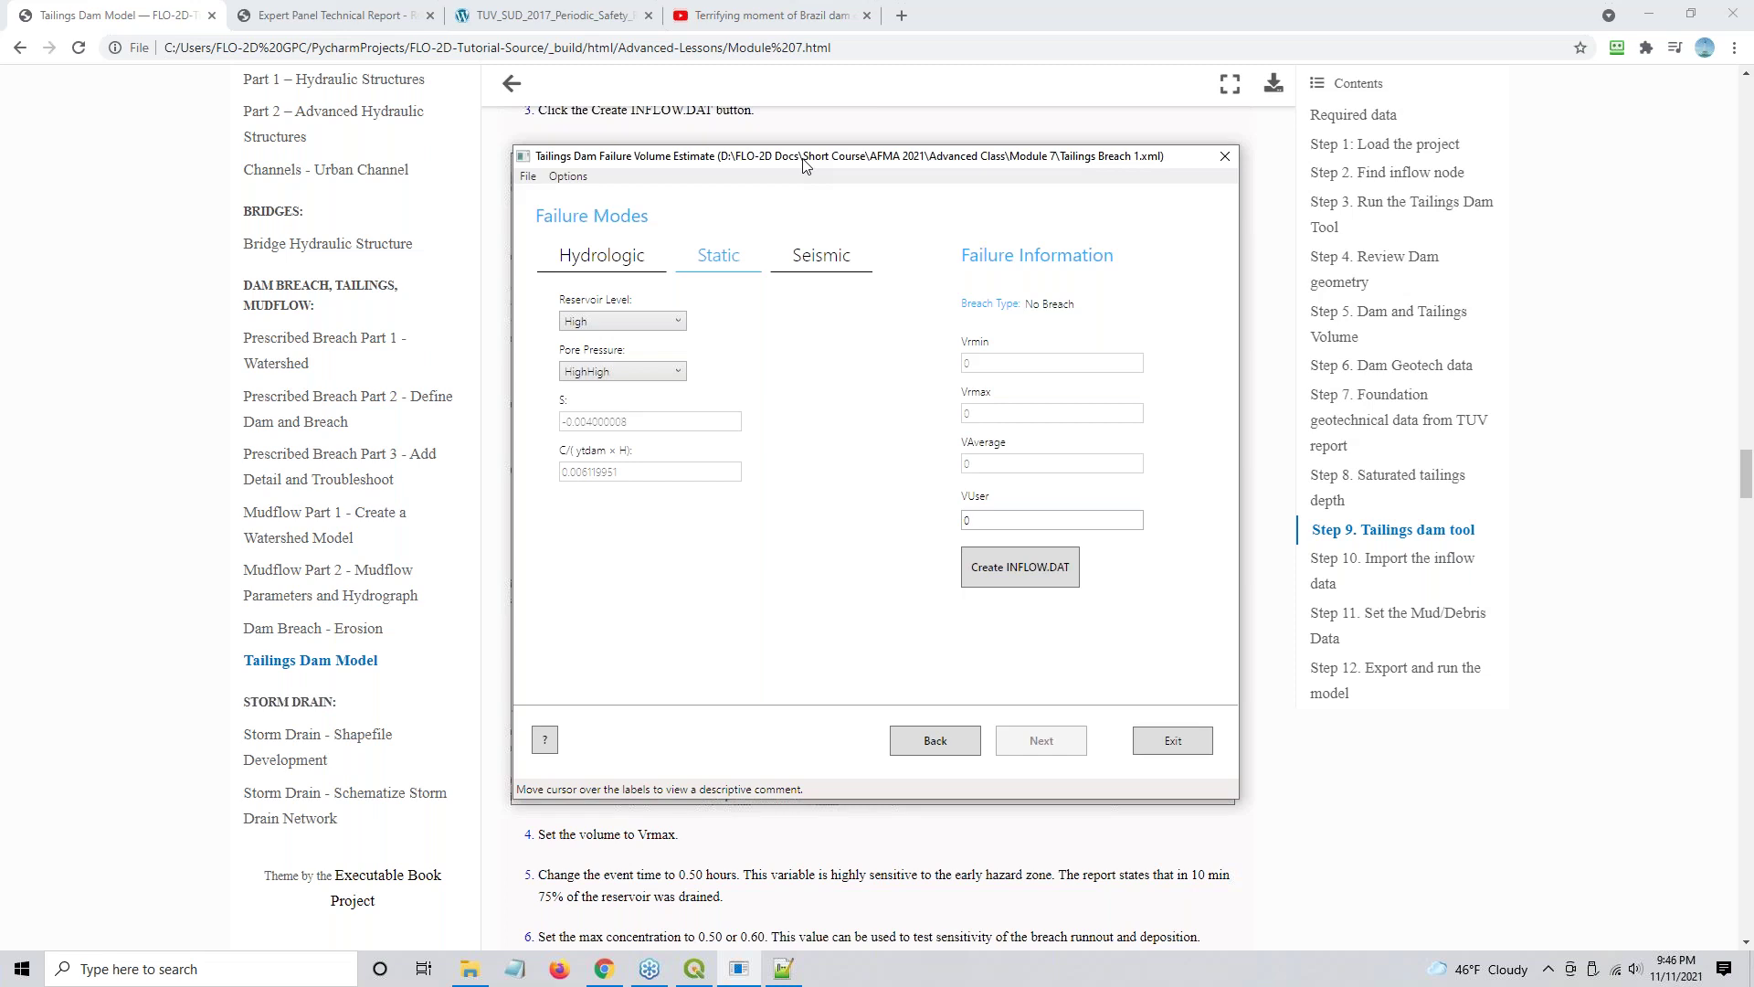
- Set the reservoir level of the Static failure mode to Medium
left_click_drag(803, 163, 790, 158)
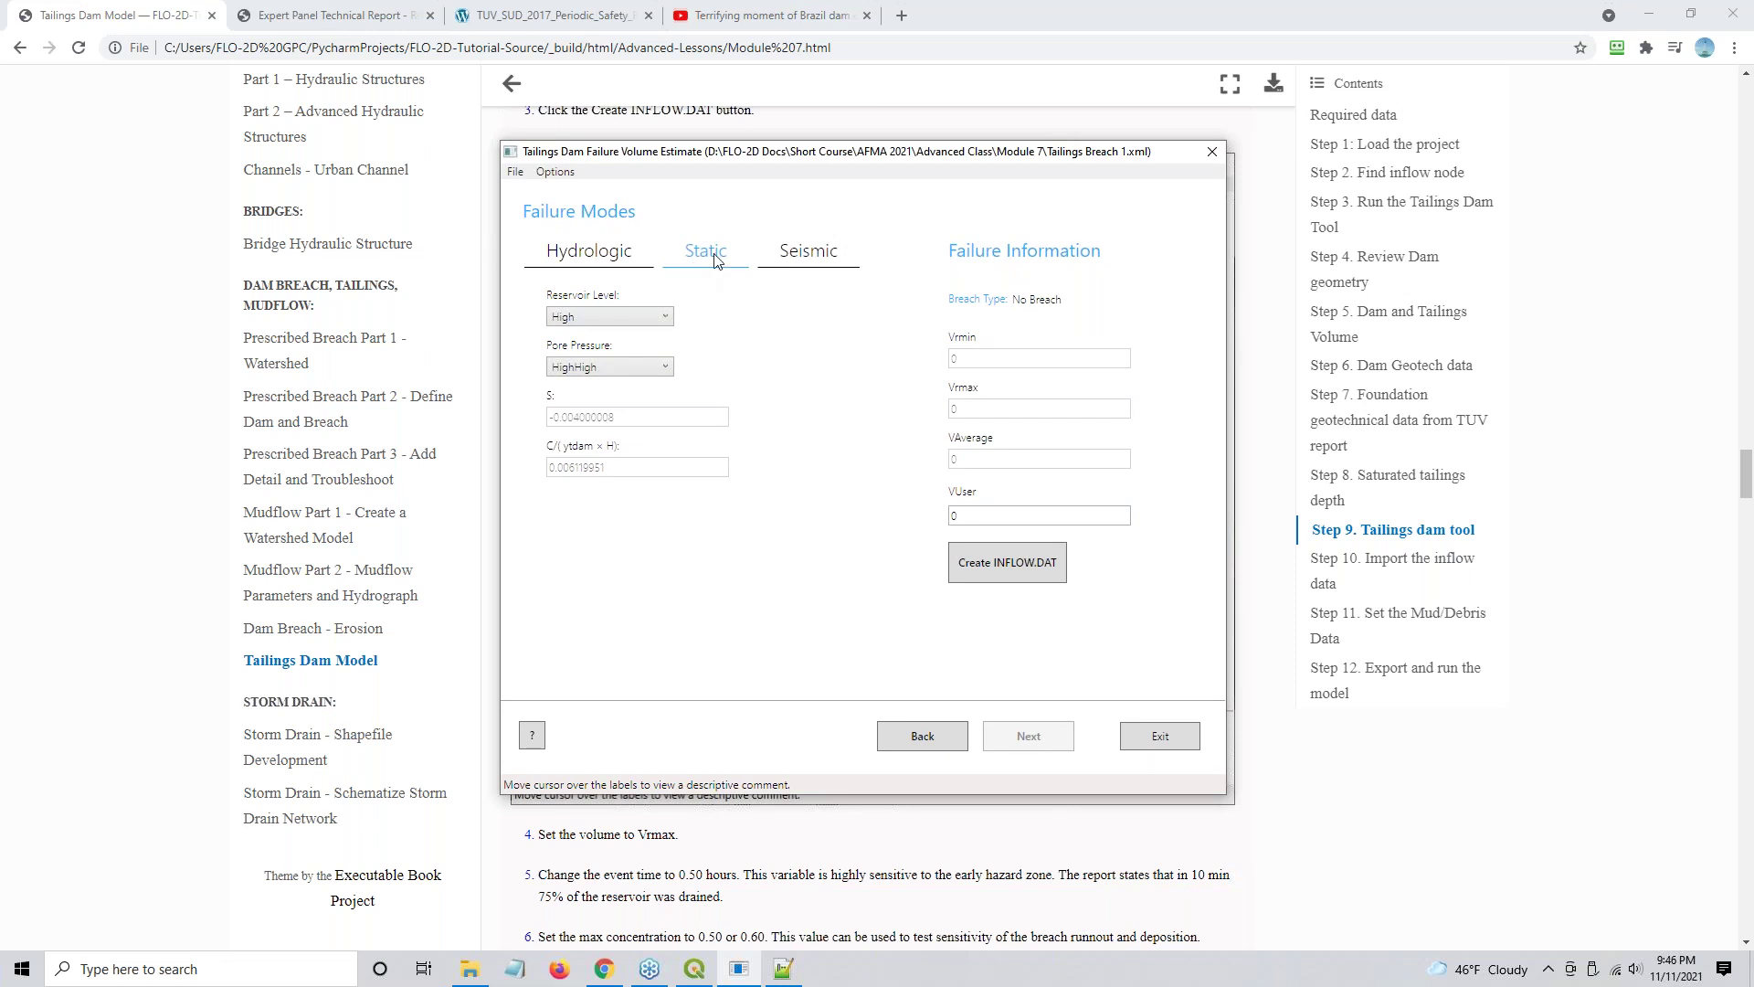
mouse_move(715, 260)
mouse_move(620, 319)
left_click(591, 320)
left_click(592, 355)
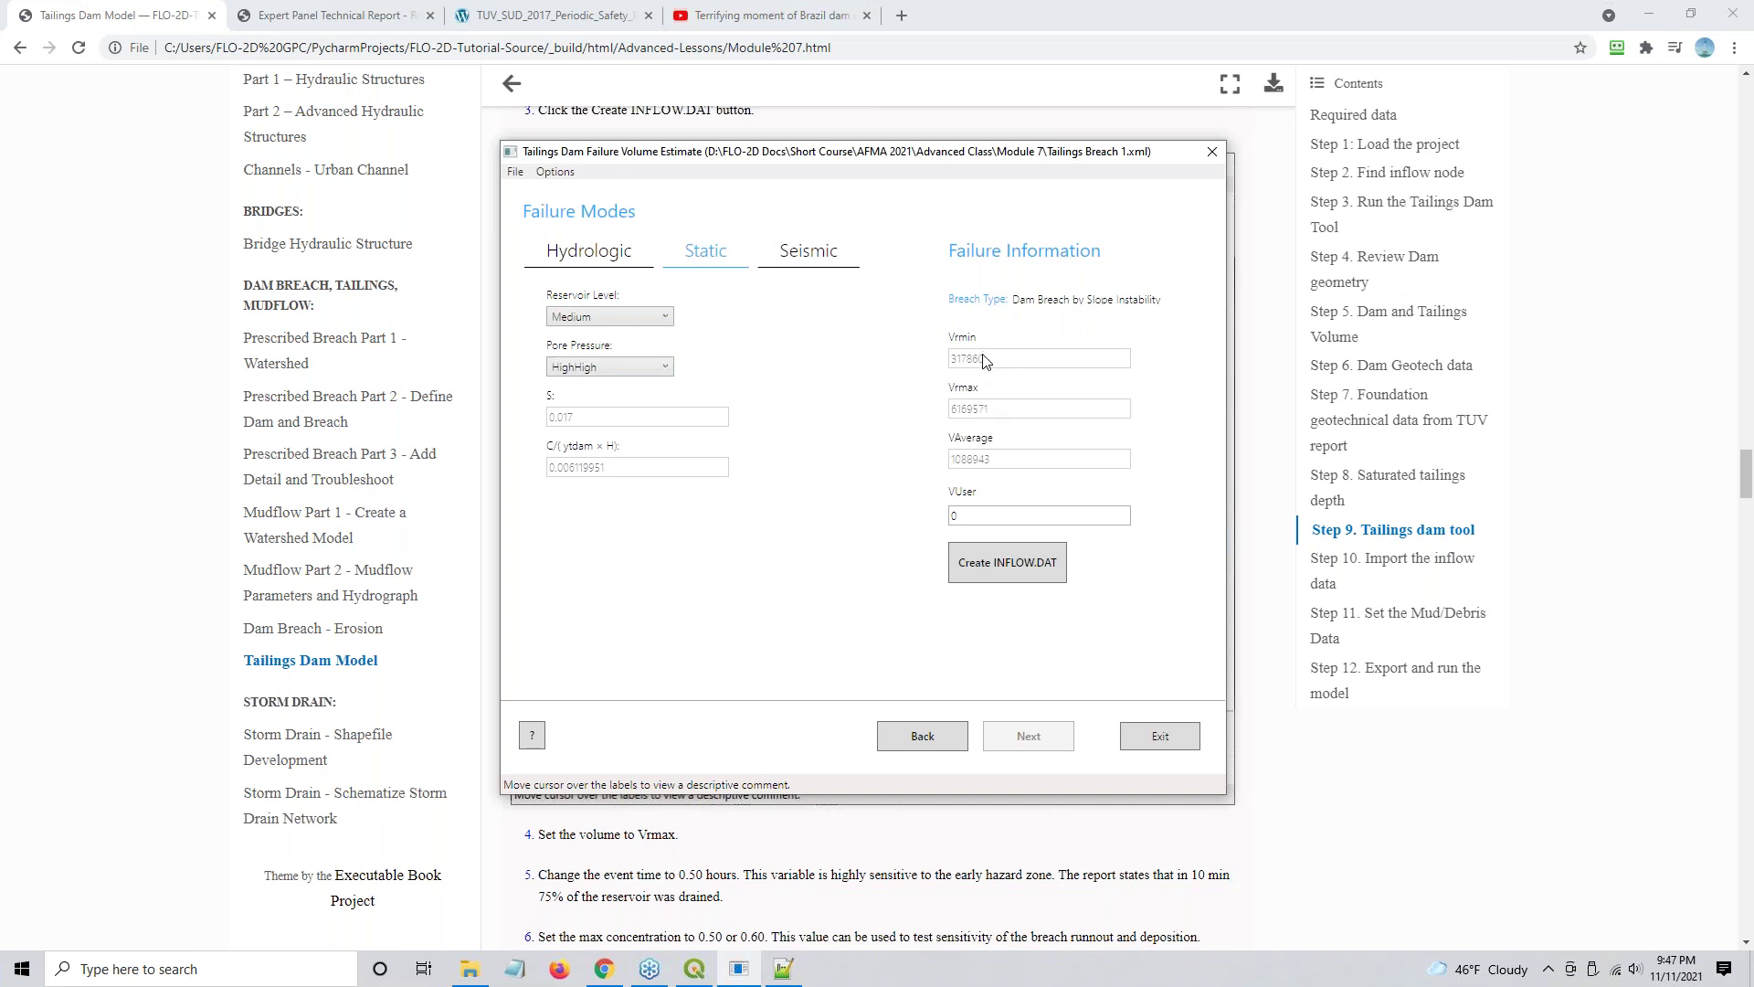
- Open the INFLOW.DAT save options and set the volume to Vrmax, the entire event time to 0.5 hr and the grid cell to 7872
left_click(990, 410)
key("Tab")
left_click(1010, 560)
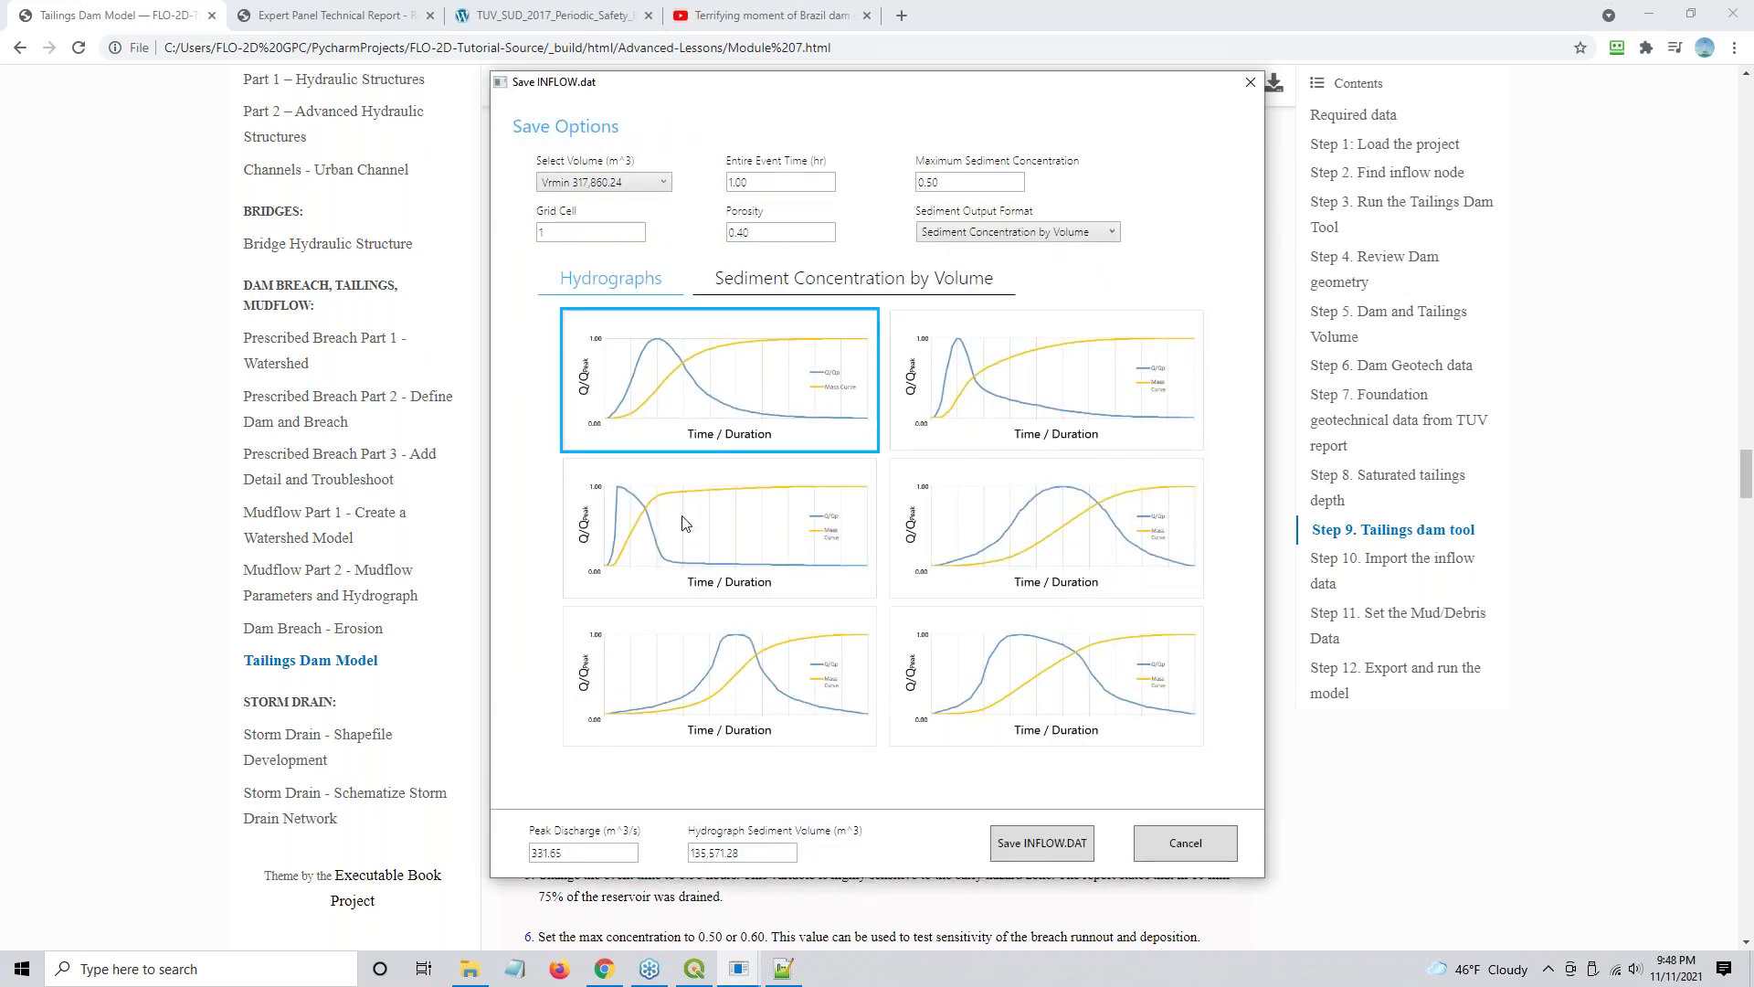
left_click(565, 188)
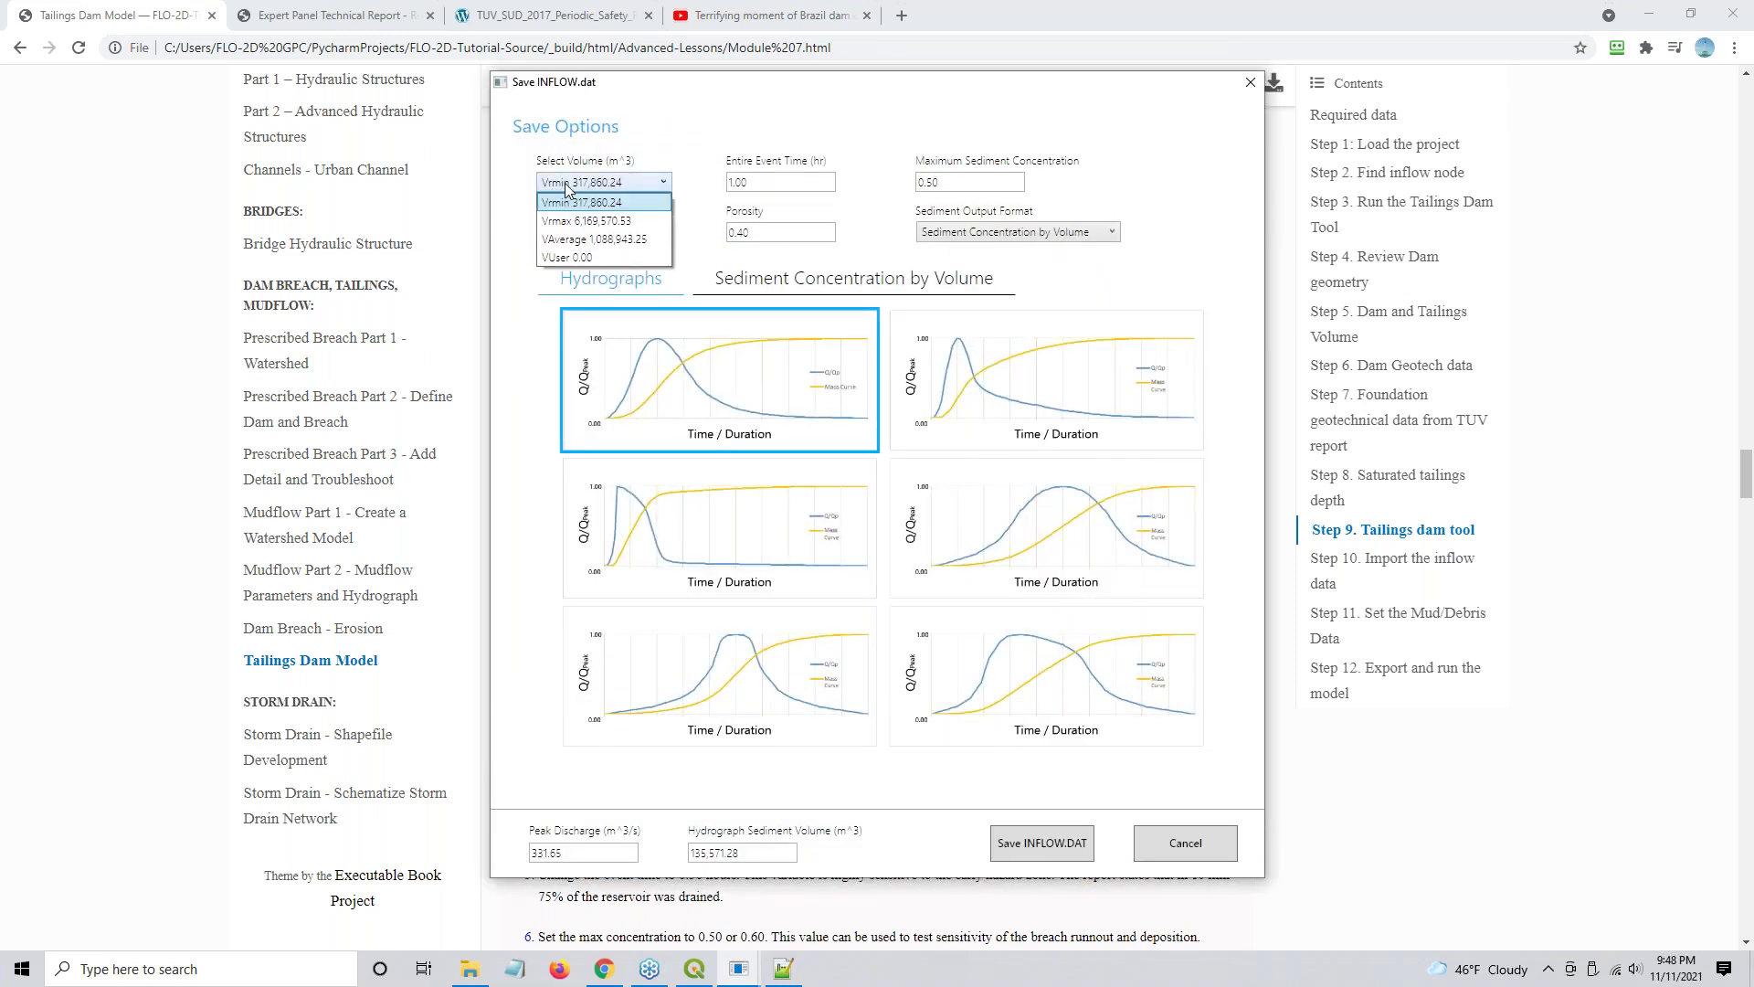
left_click_drag(758, 183, 727, 188)
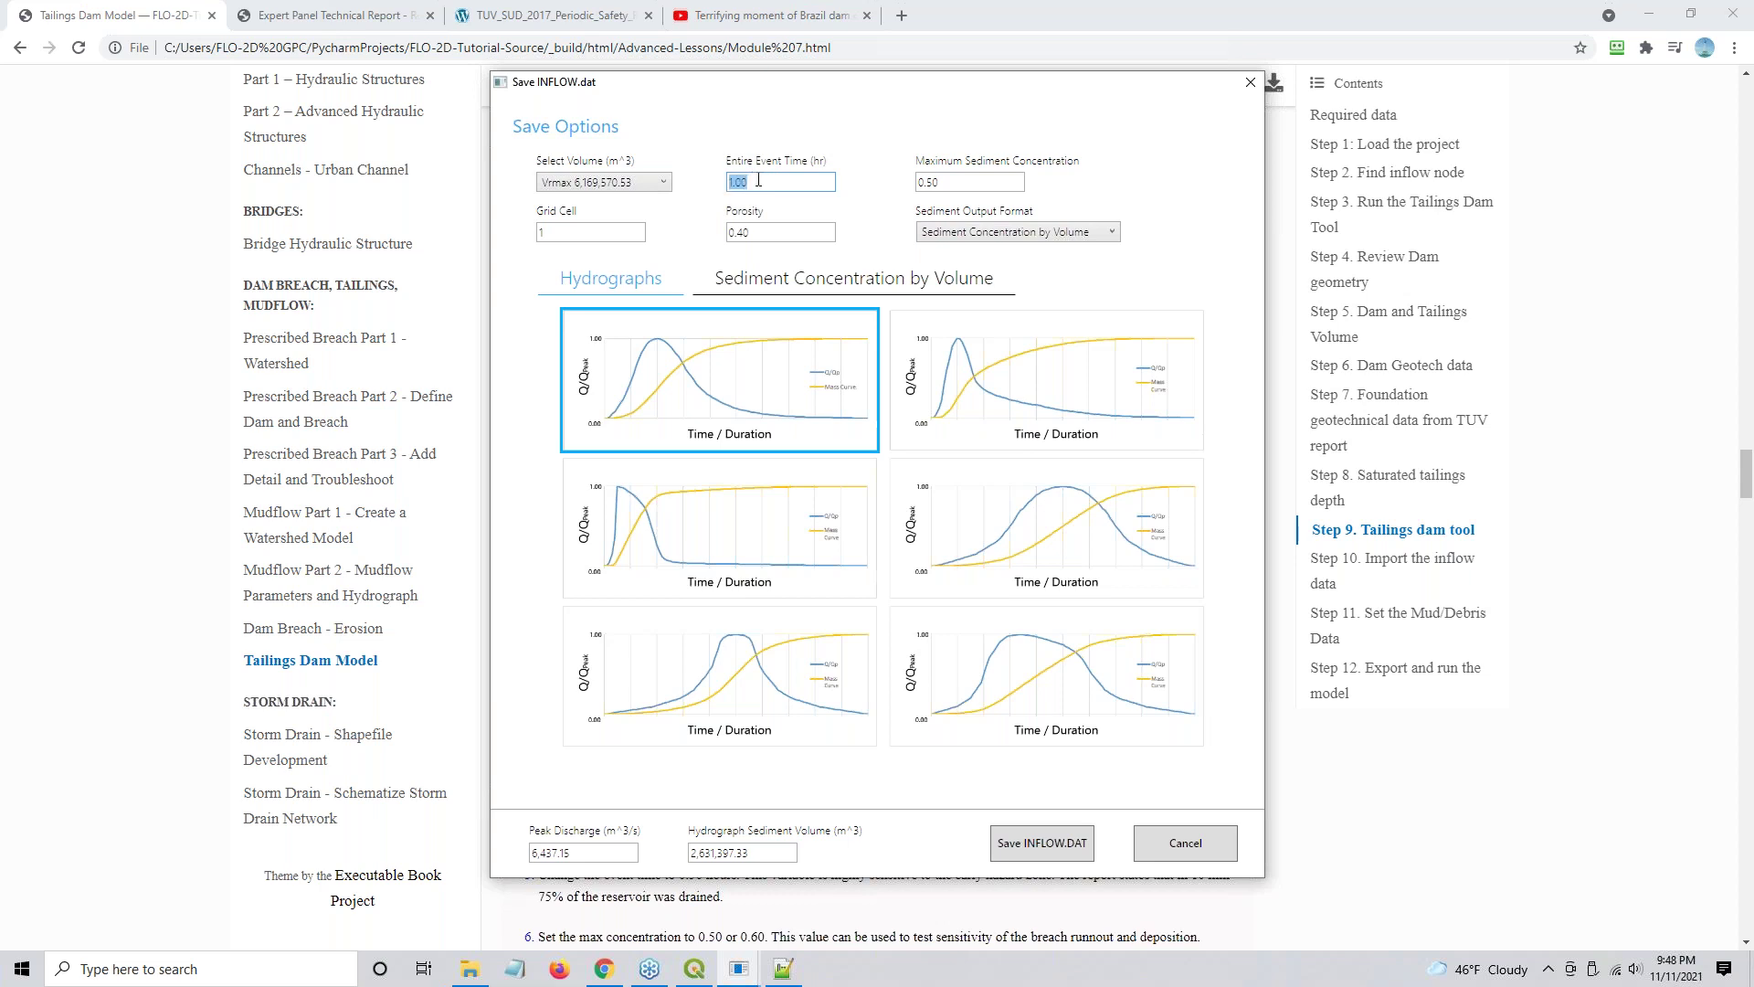
type("0.5")
left_click_drag(772, 184, 719, 189)
left_click(549, 230)
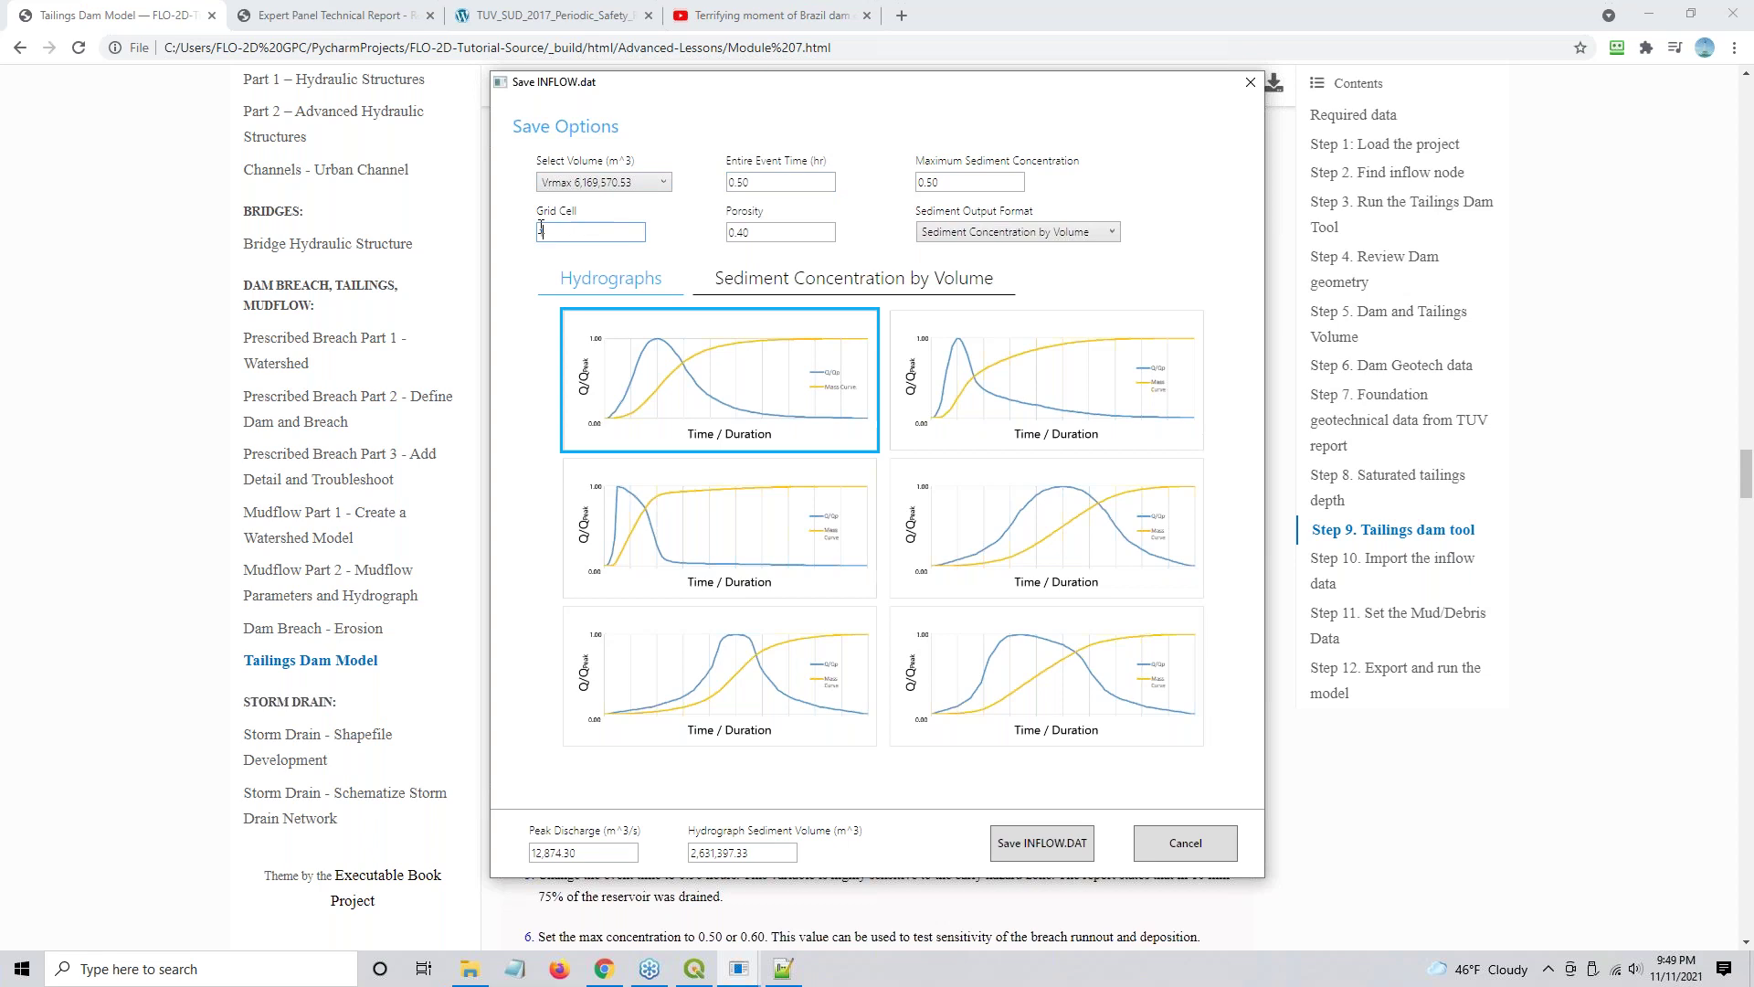
type("7872")
- Check the inflow node's grid element ID in QGIS with the FLO-2D Grid Info tool, and return to the INFLOW.DAT save options
left_click(694, 969)
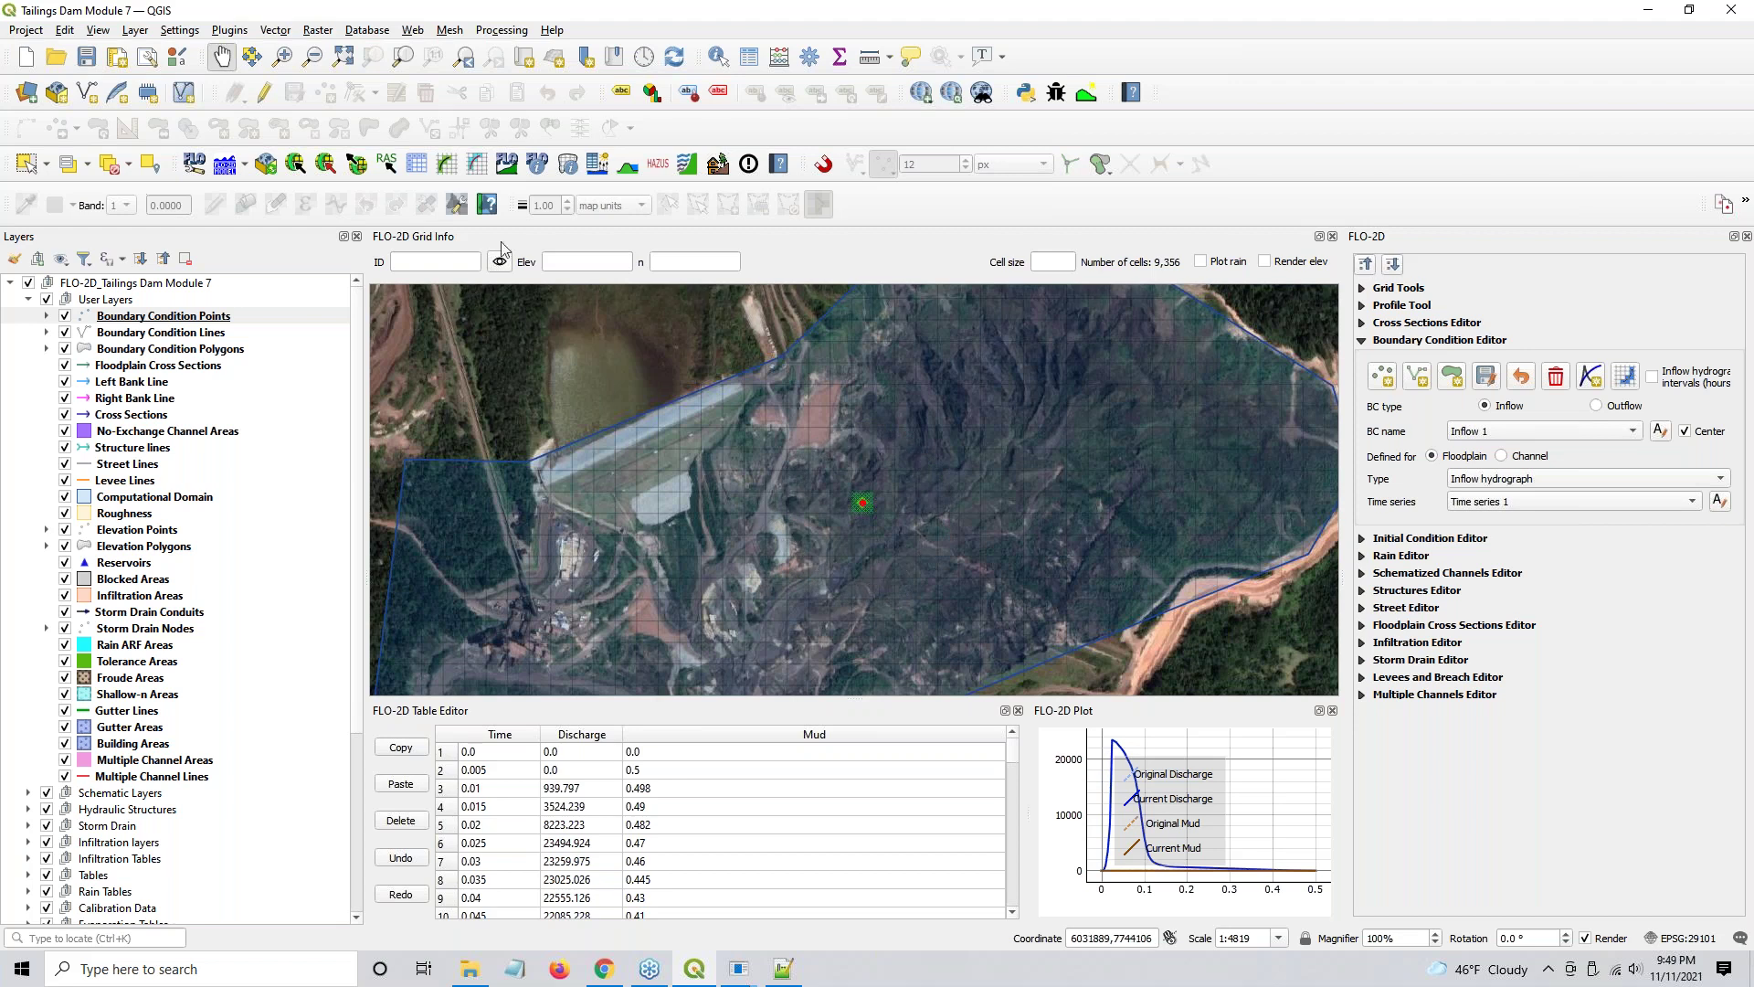
left_click(568, 165)
left_click(863, 503)
left_click(426, 263)
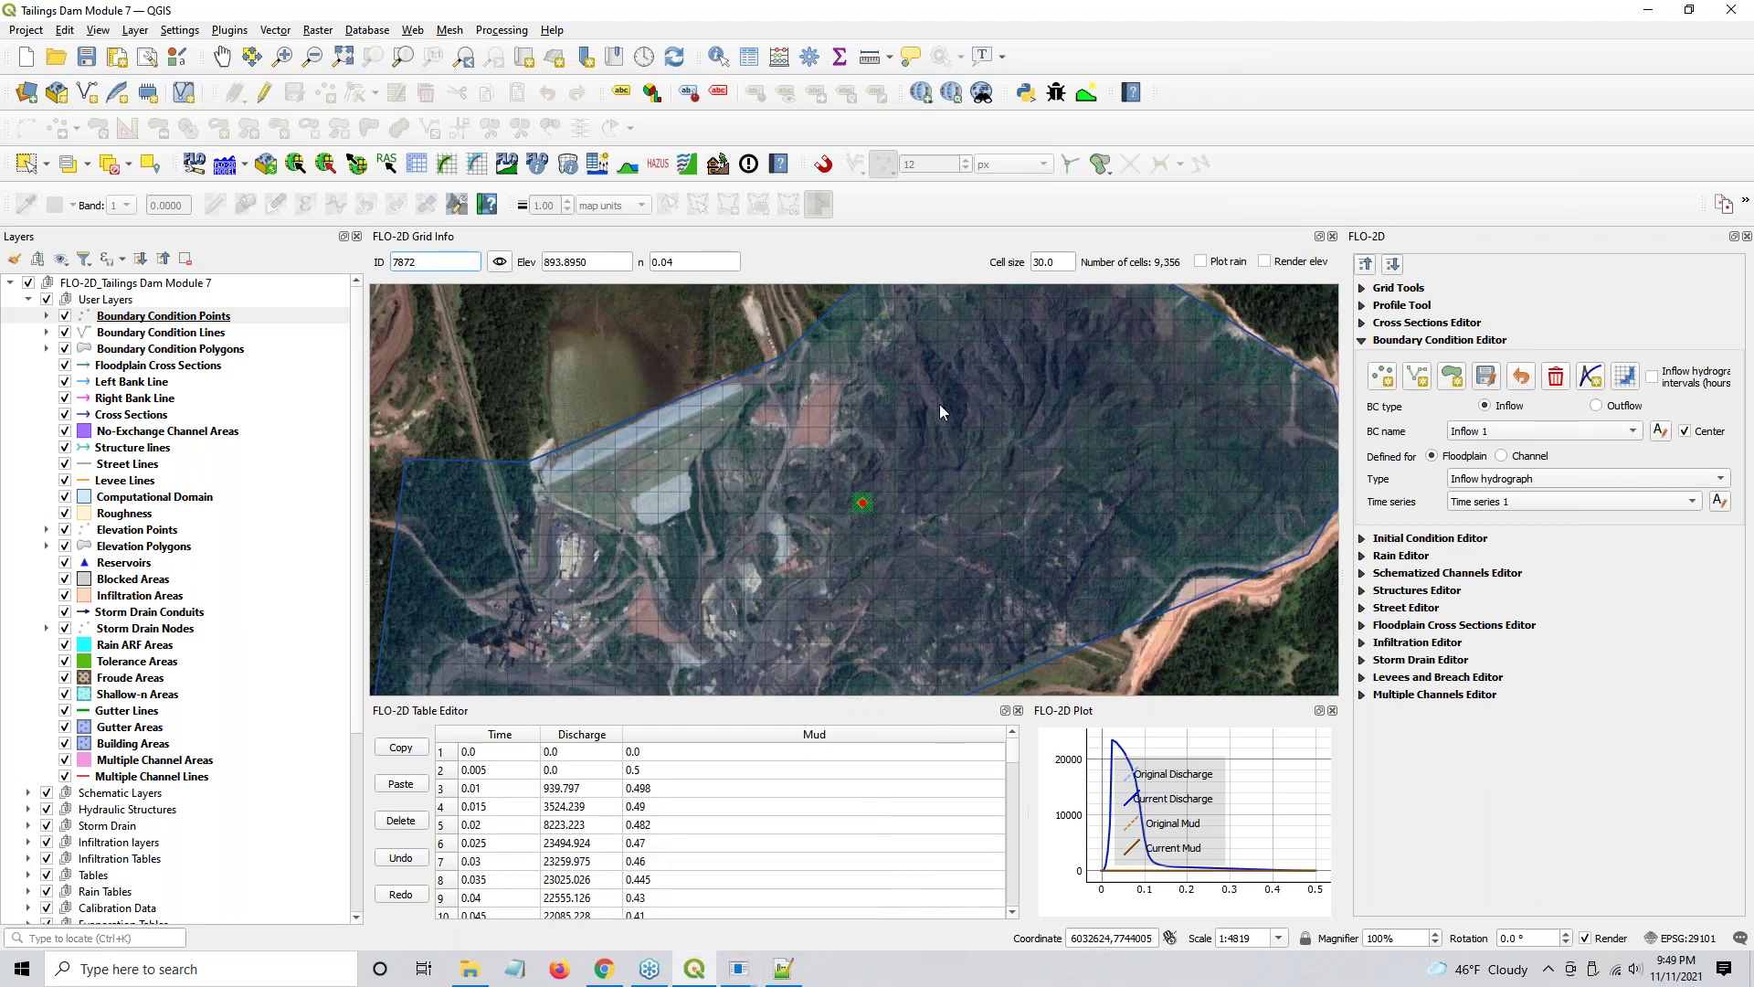
left_click(863, 512)
left_click(863, 512)
left_click(864, 513)
left_click(864, 513)
mouse_move(778, 975)
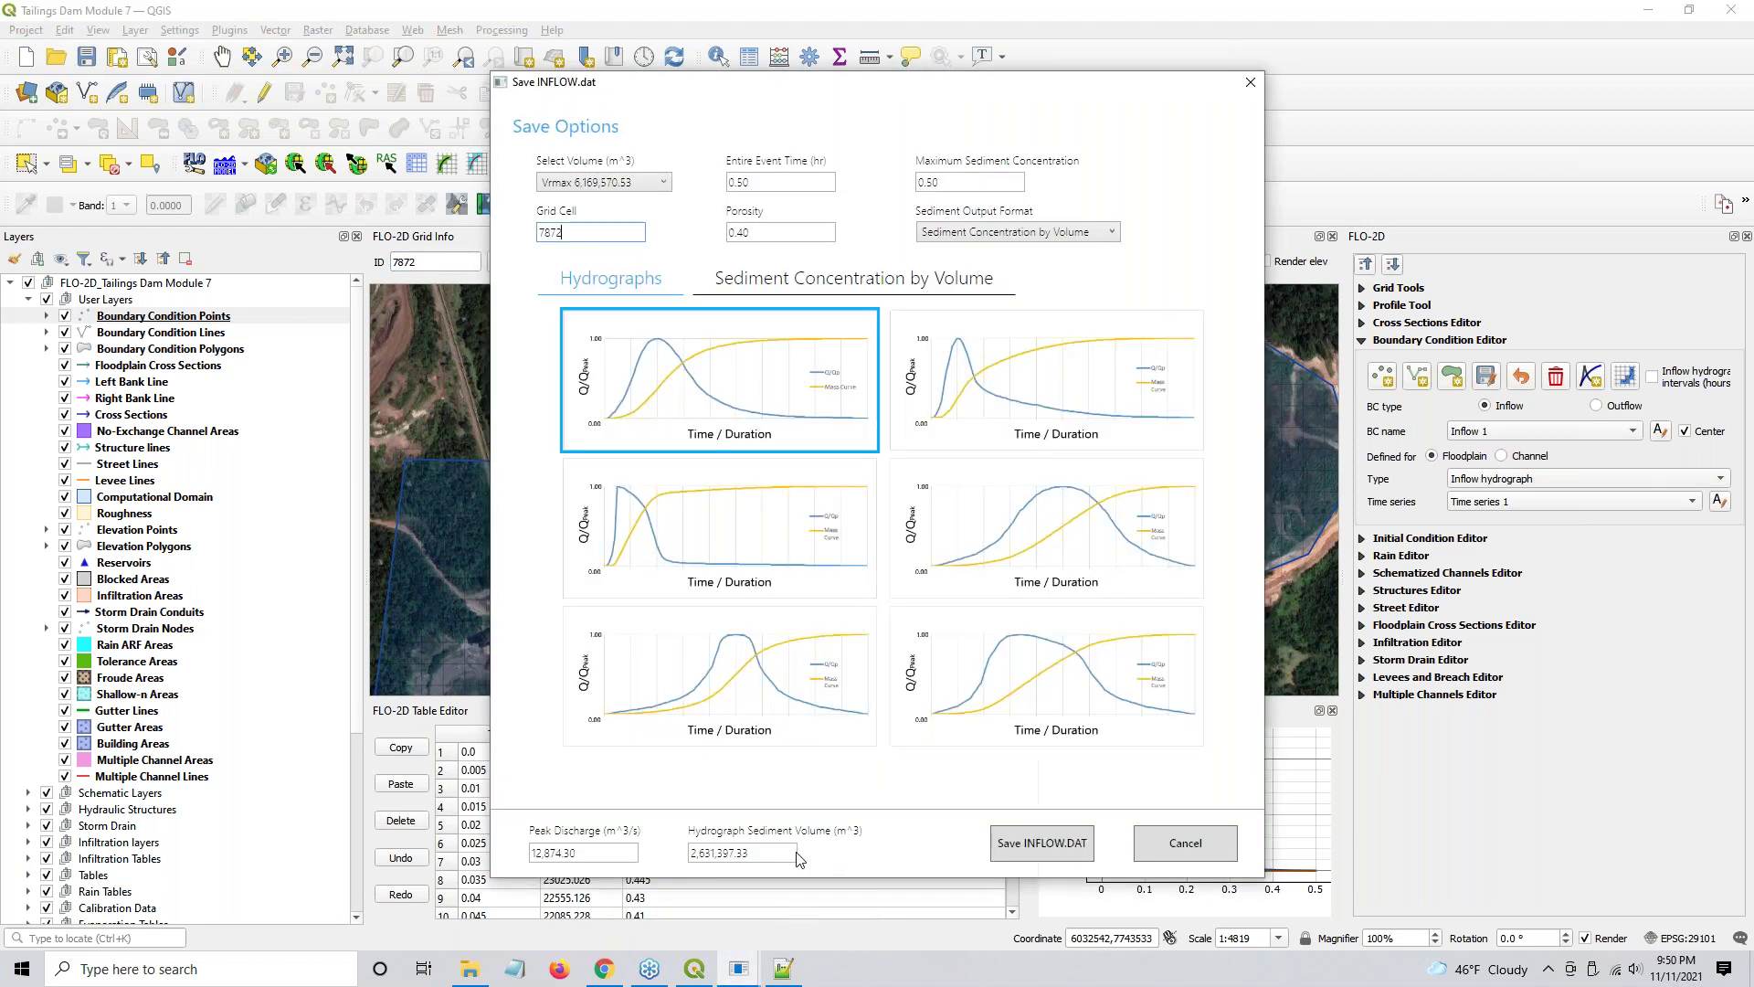
left_click(740, 970)
- Set the maximum sediment concentration to 0.56 and keep Sediment Concentration by Volume as the sediment output format
key("Tab")
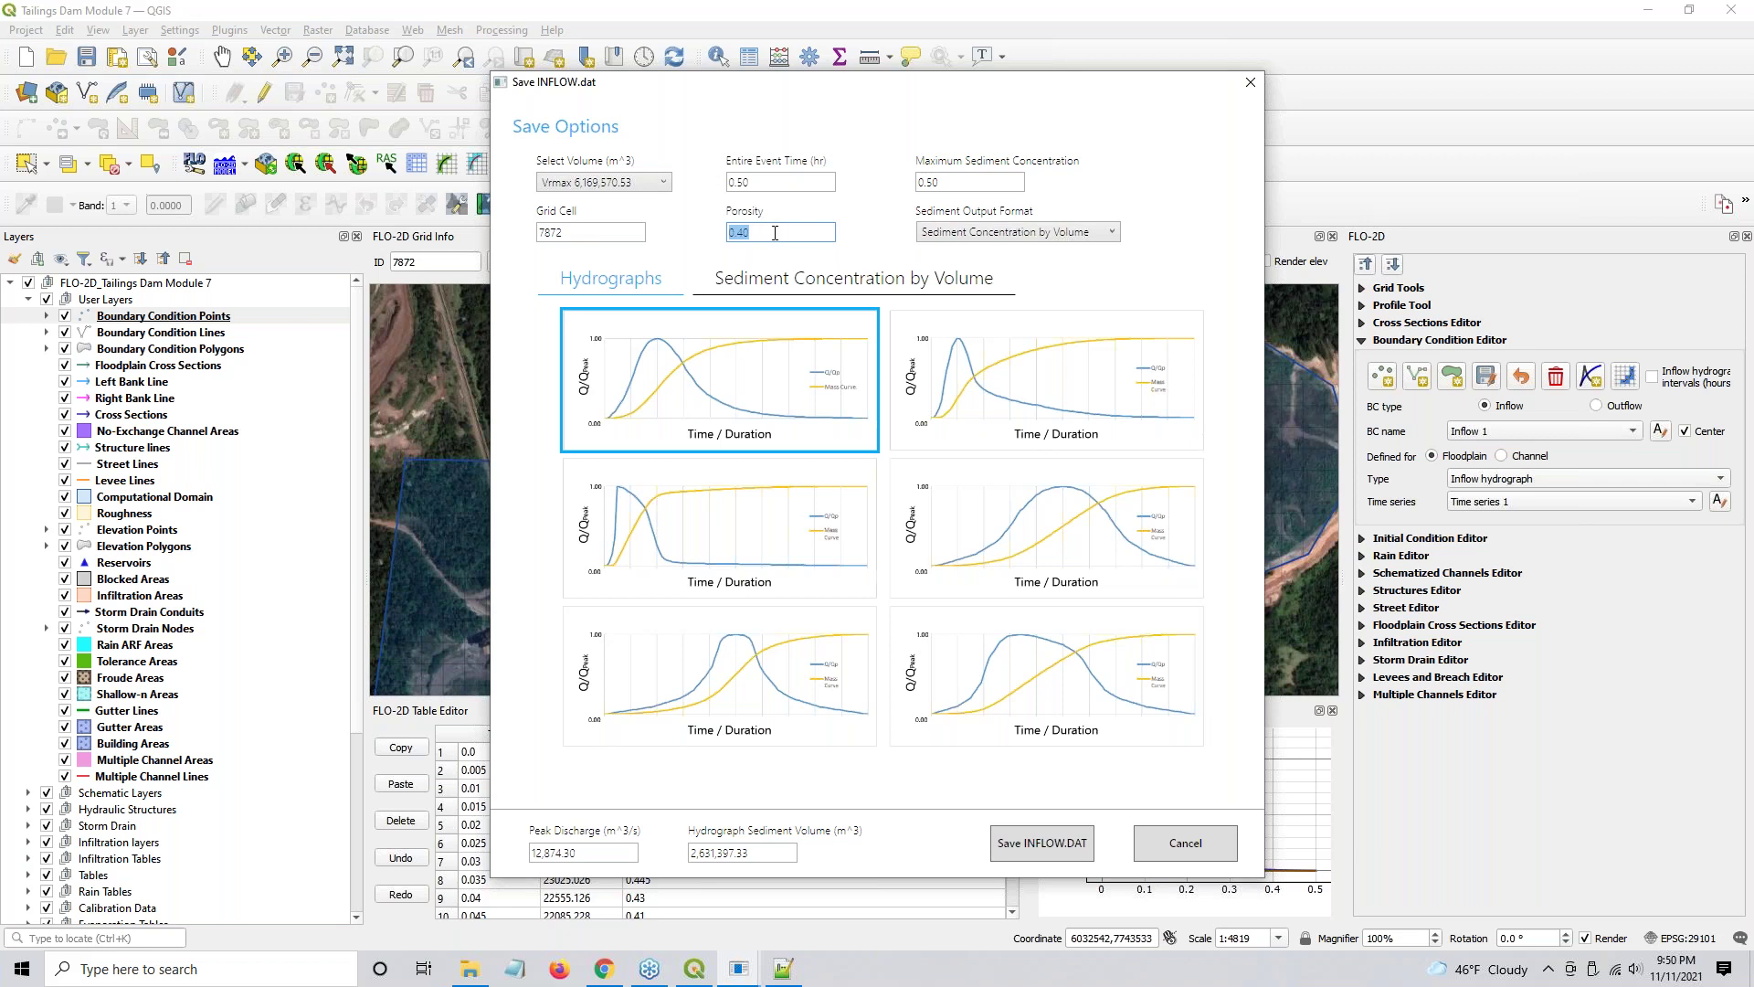
left_click(795, 228)
double_click(736, 234)
left_click_drag(967, 186, 881, 189)
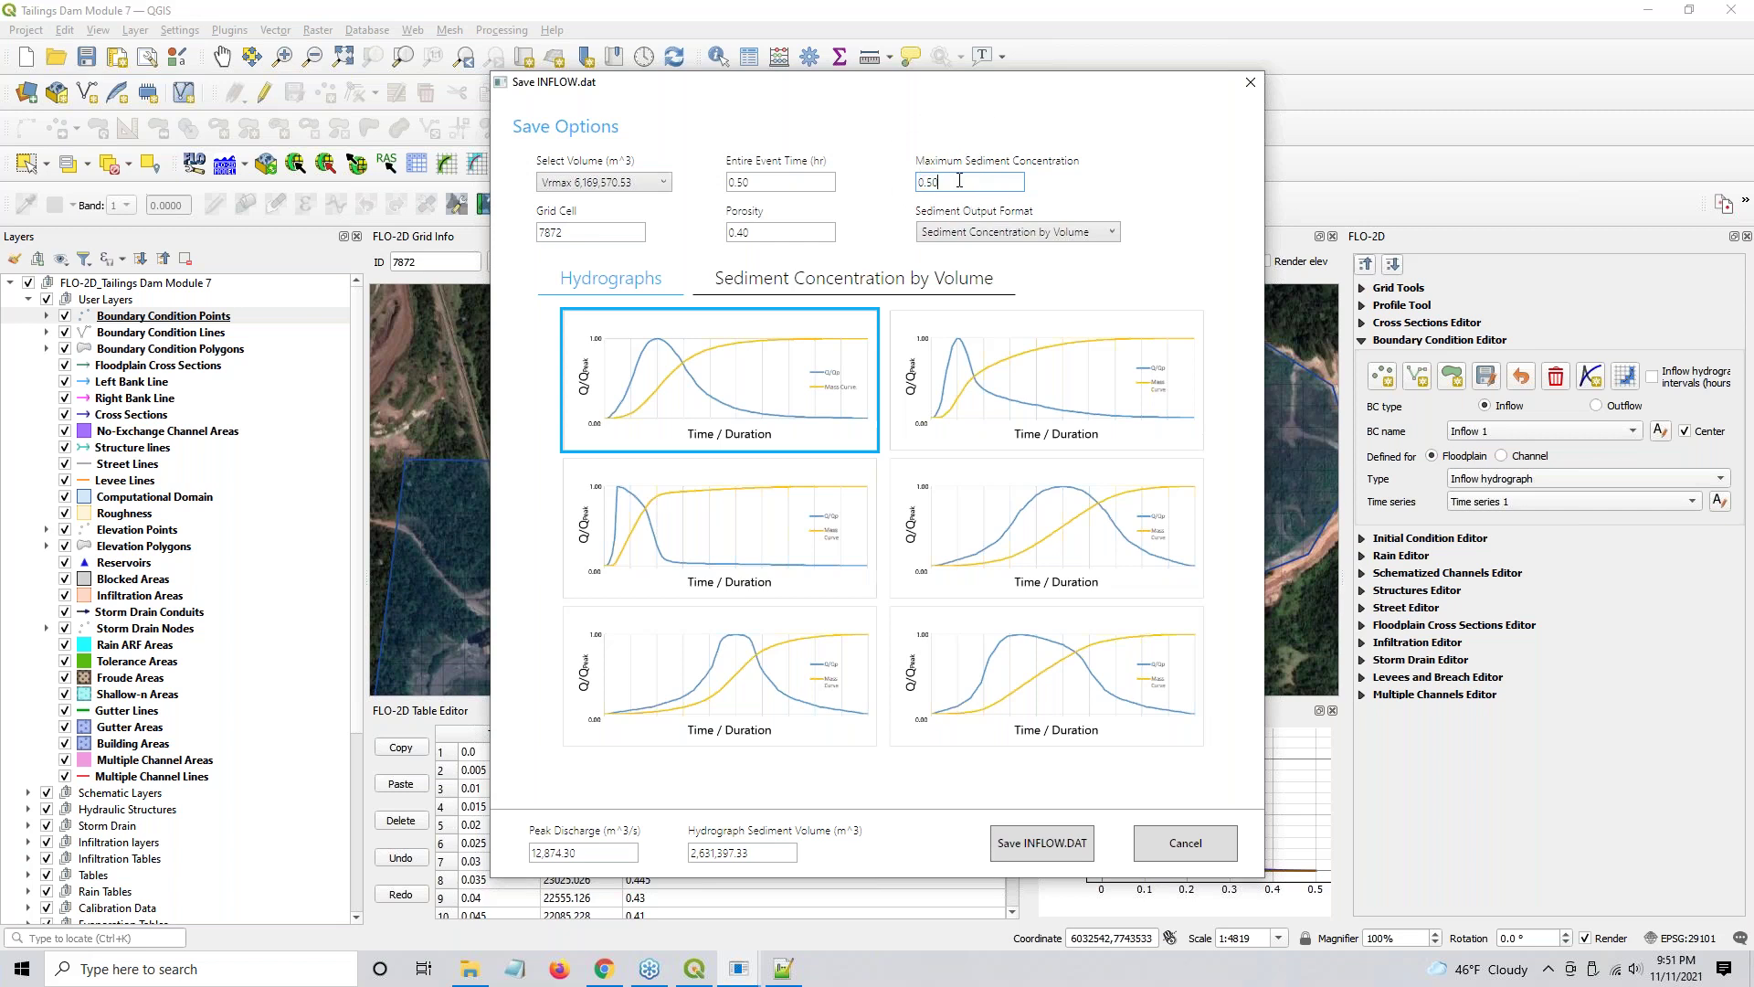
type("0.56")
key("Delete")
key("Delete")
key("Delete")
double_click(950, 183)
left_click(957, 235)
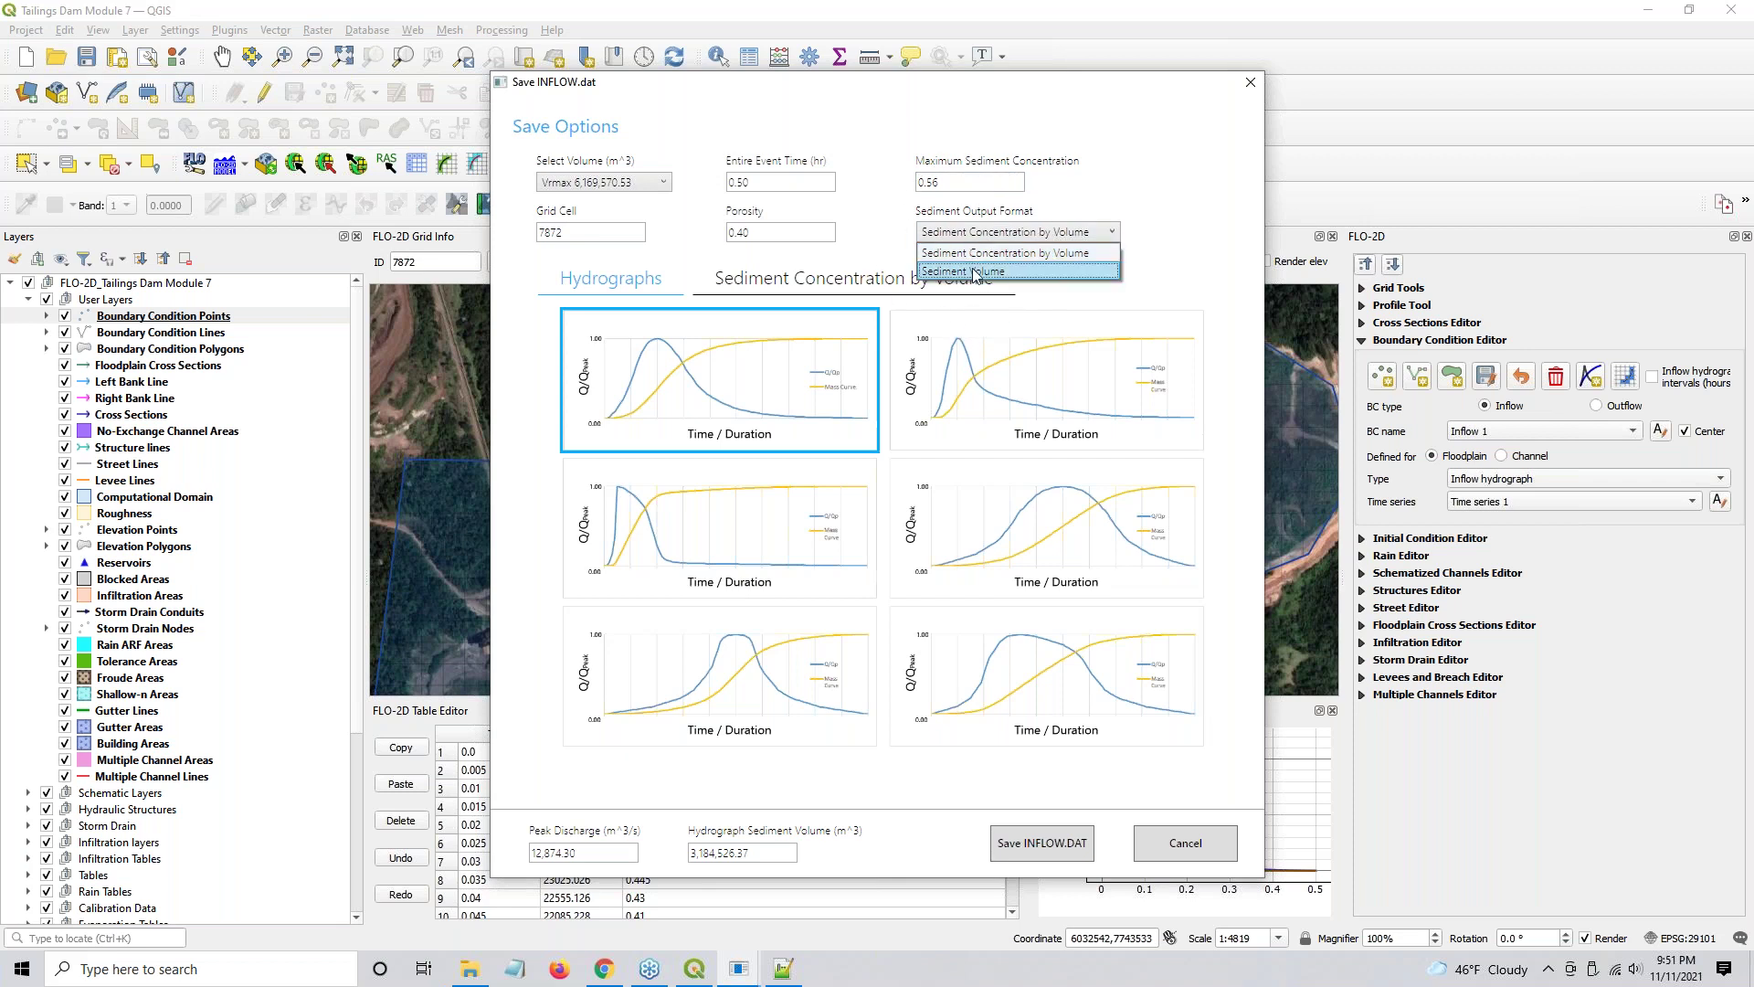
left_click(979, 256)
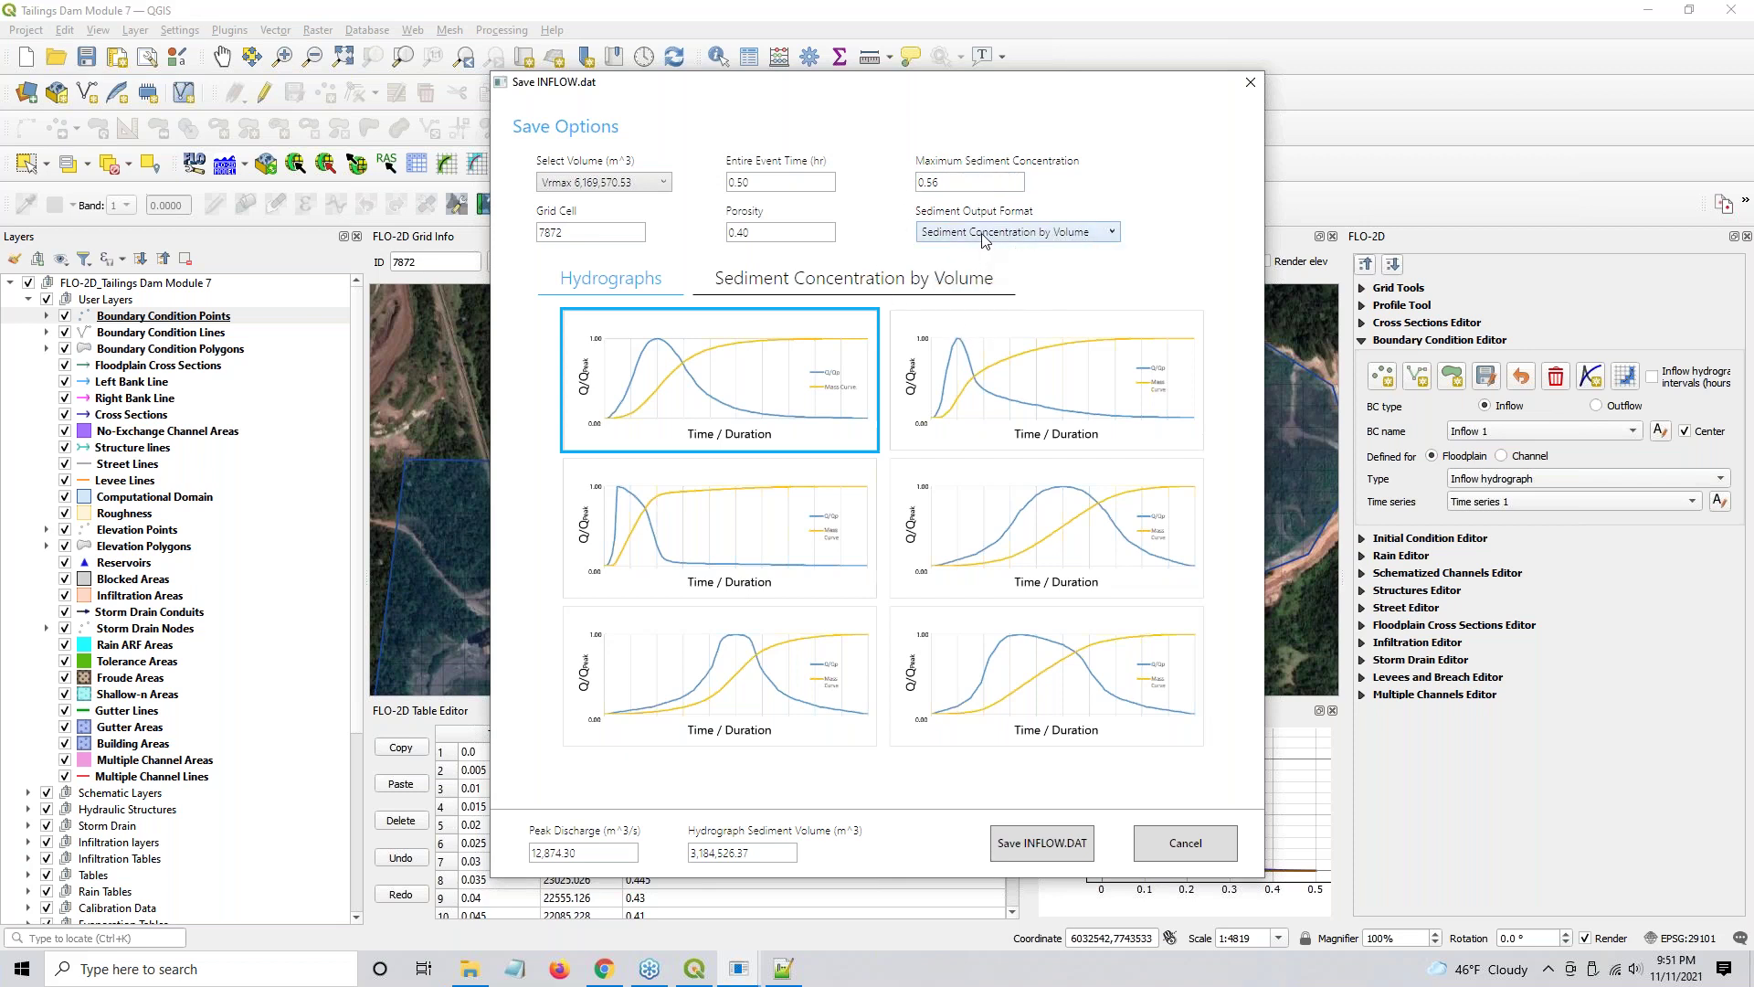
- Choose the hydrograph with the steepest early peak and the sediment concentration curve that starts at maximum and declines to a constant level
left_click(710, 543)
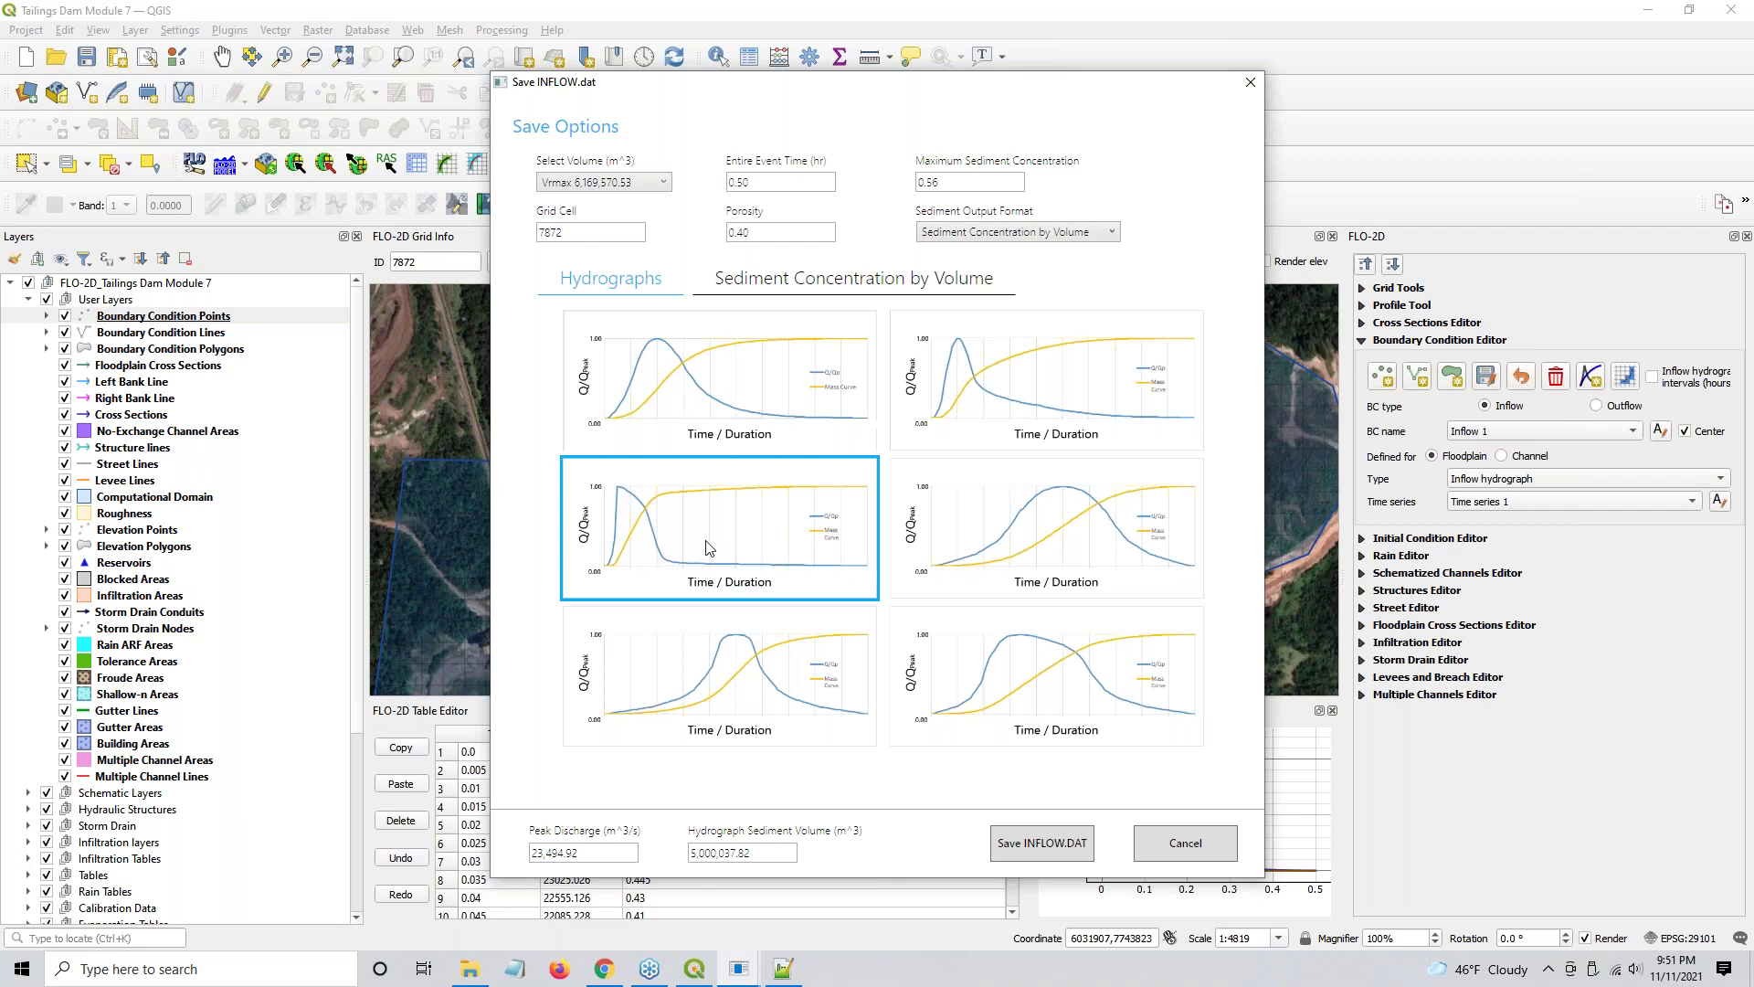
left_click(843, 279)
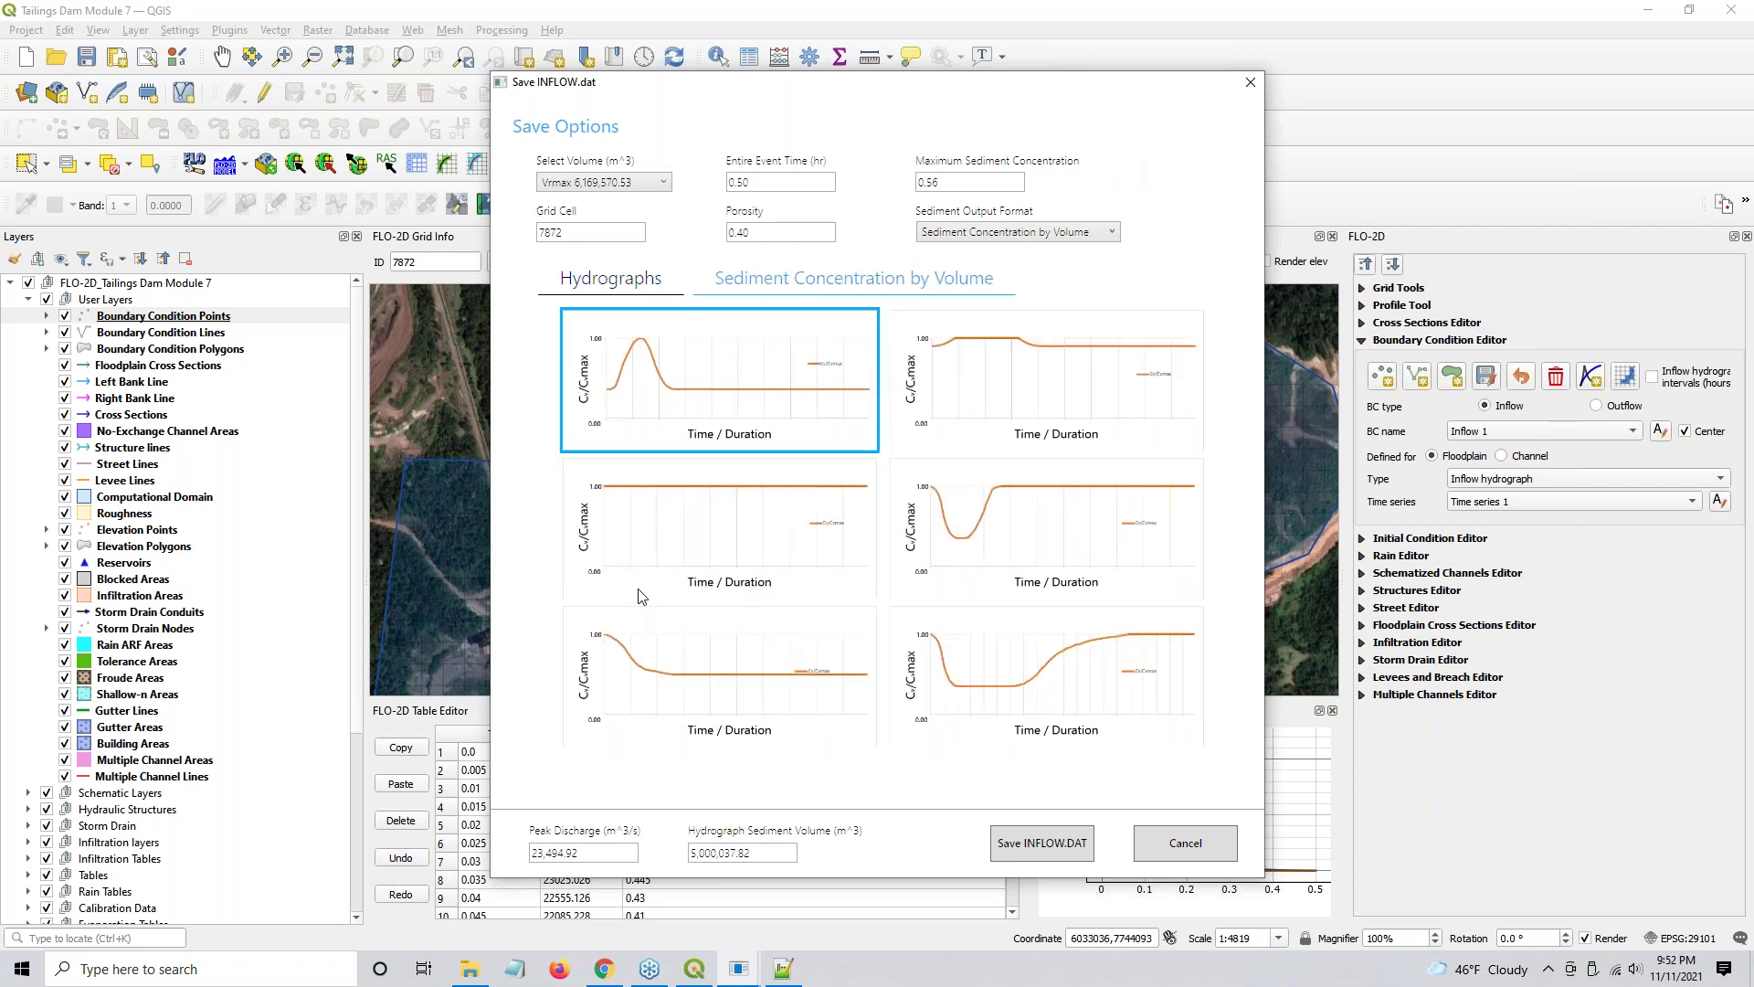
left_click(622, 651)
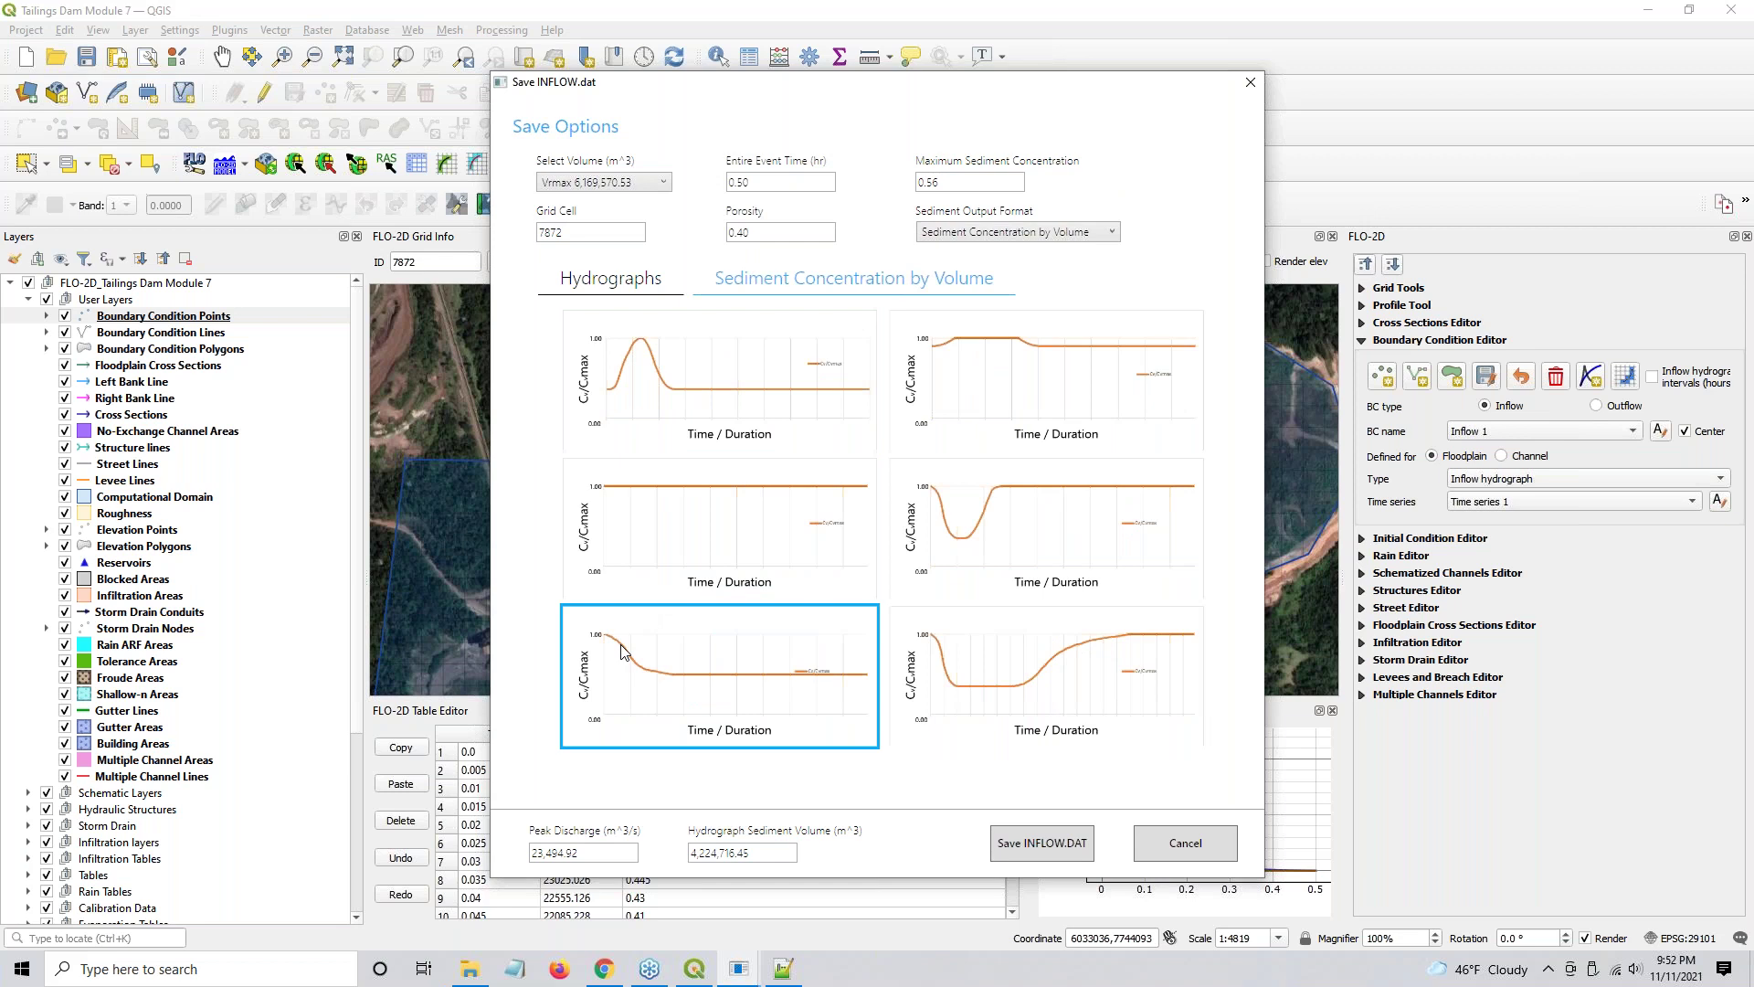
left_click(671, 697)
left_click(672, 697)
- Save the breach hydrograph as INFLOW.DAT in the Inflow Folder of Module 7
left_click(1054, 846)
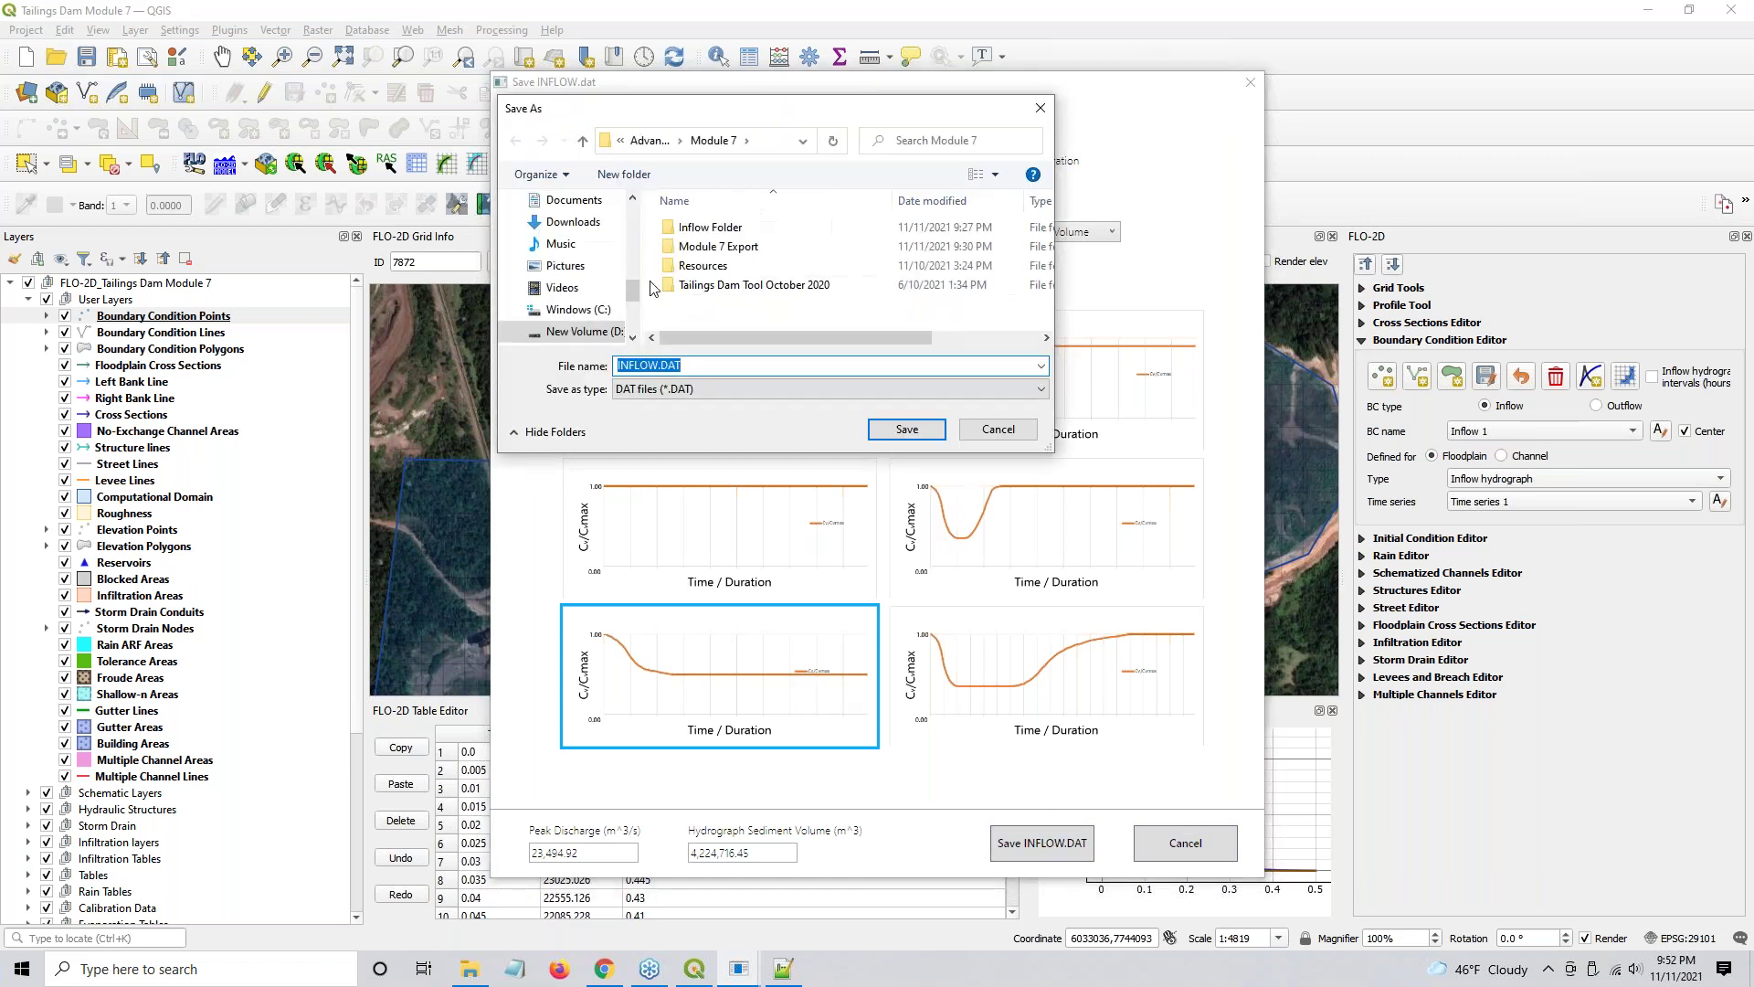
double_click(704, 228)
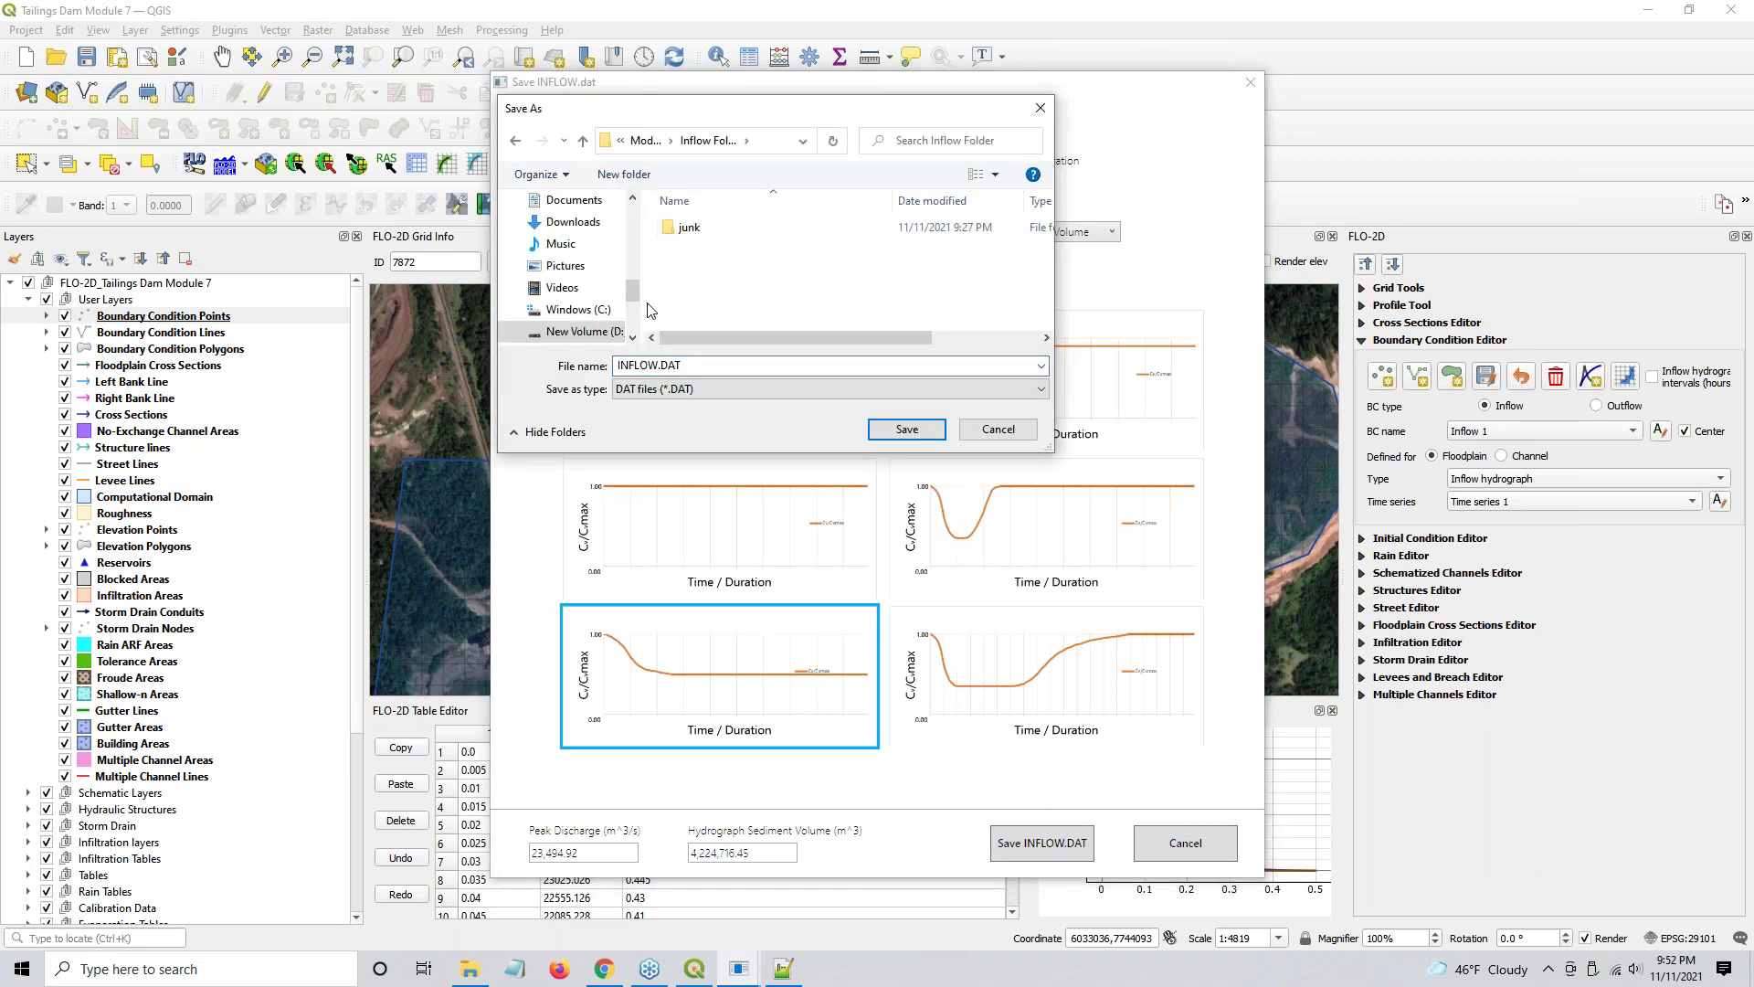
left_click(909, 431)
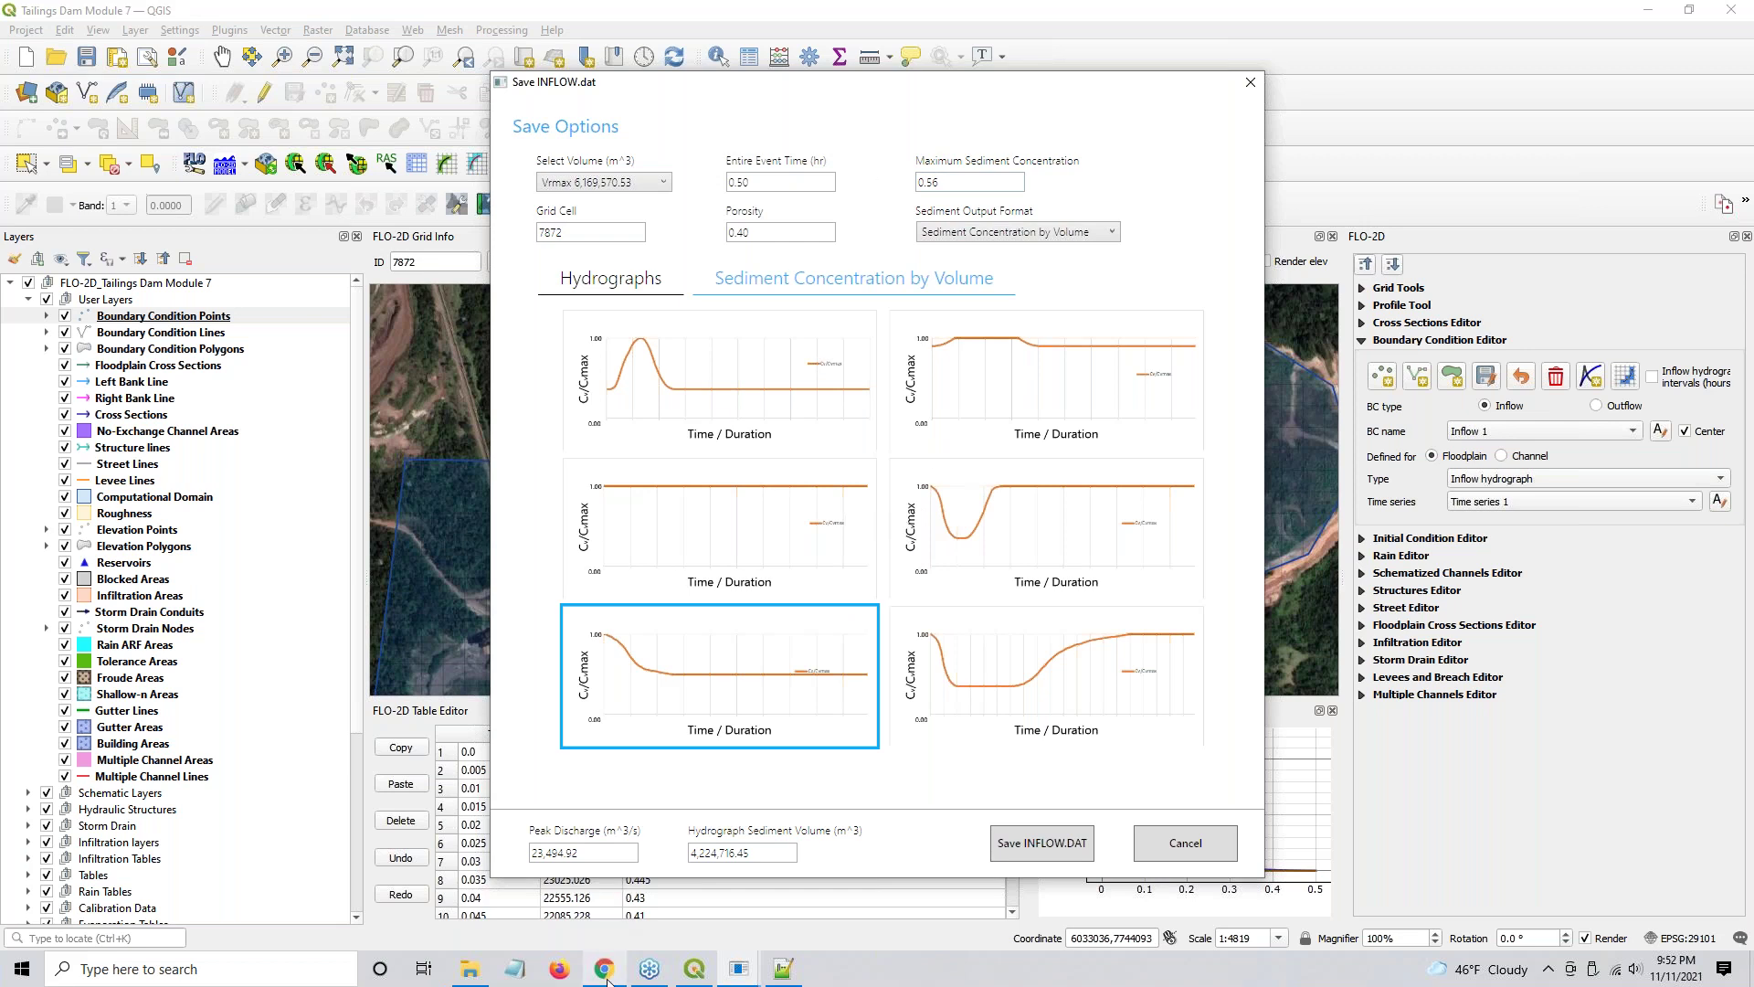
- Switch to the Brazil dam collapse video in Chrome and play it with the sound muted
mouse_move(608, 976)
left_click(626, 859)
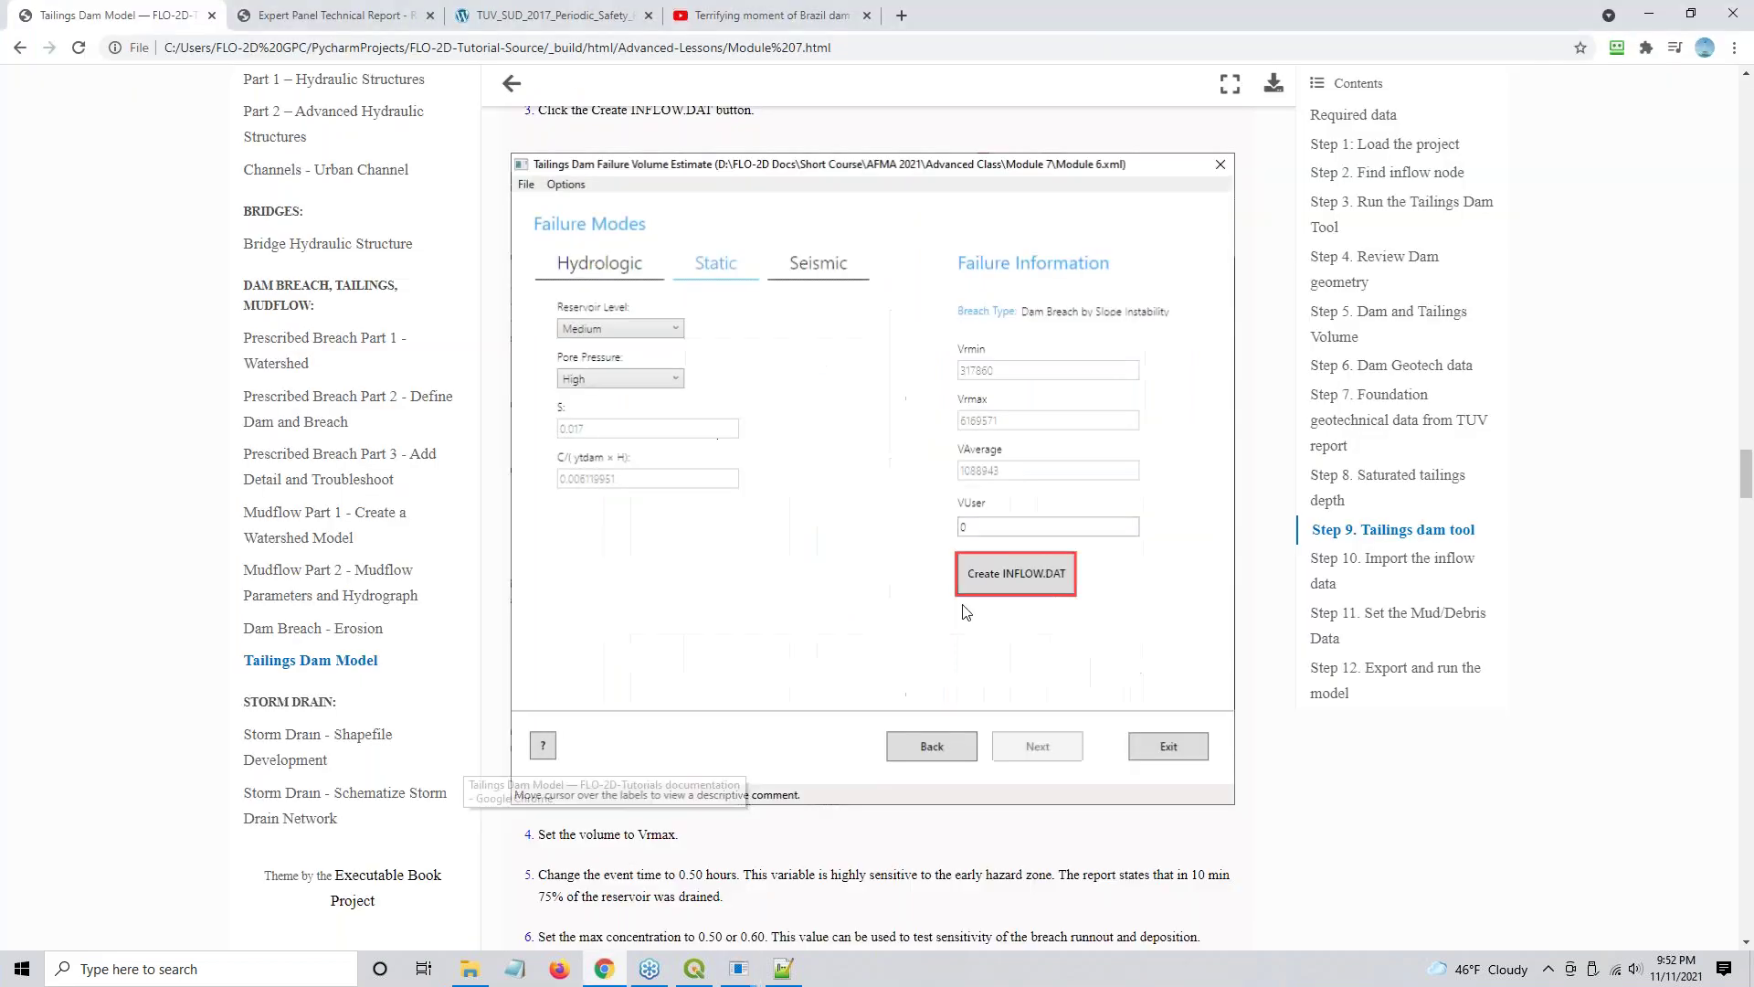
left_click(731, 15)
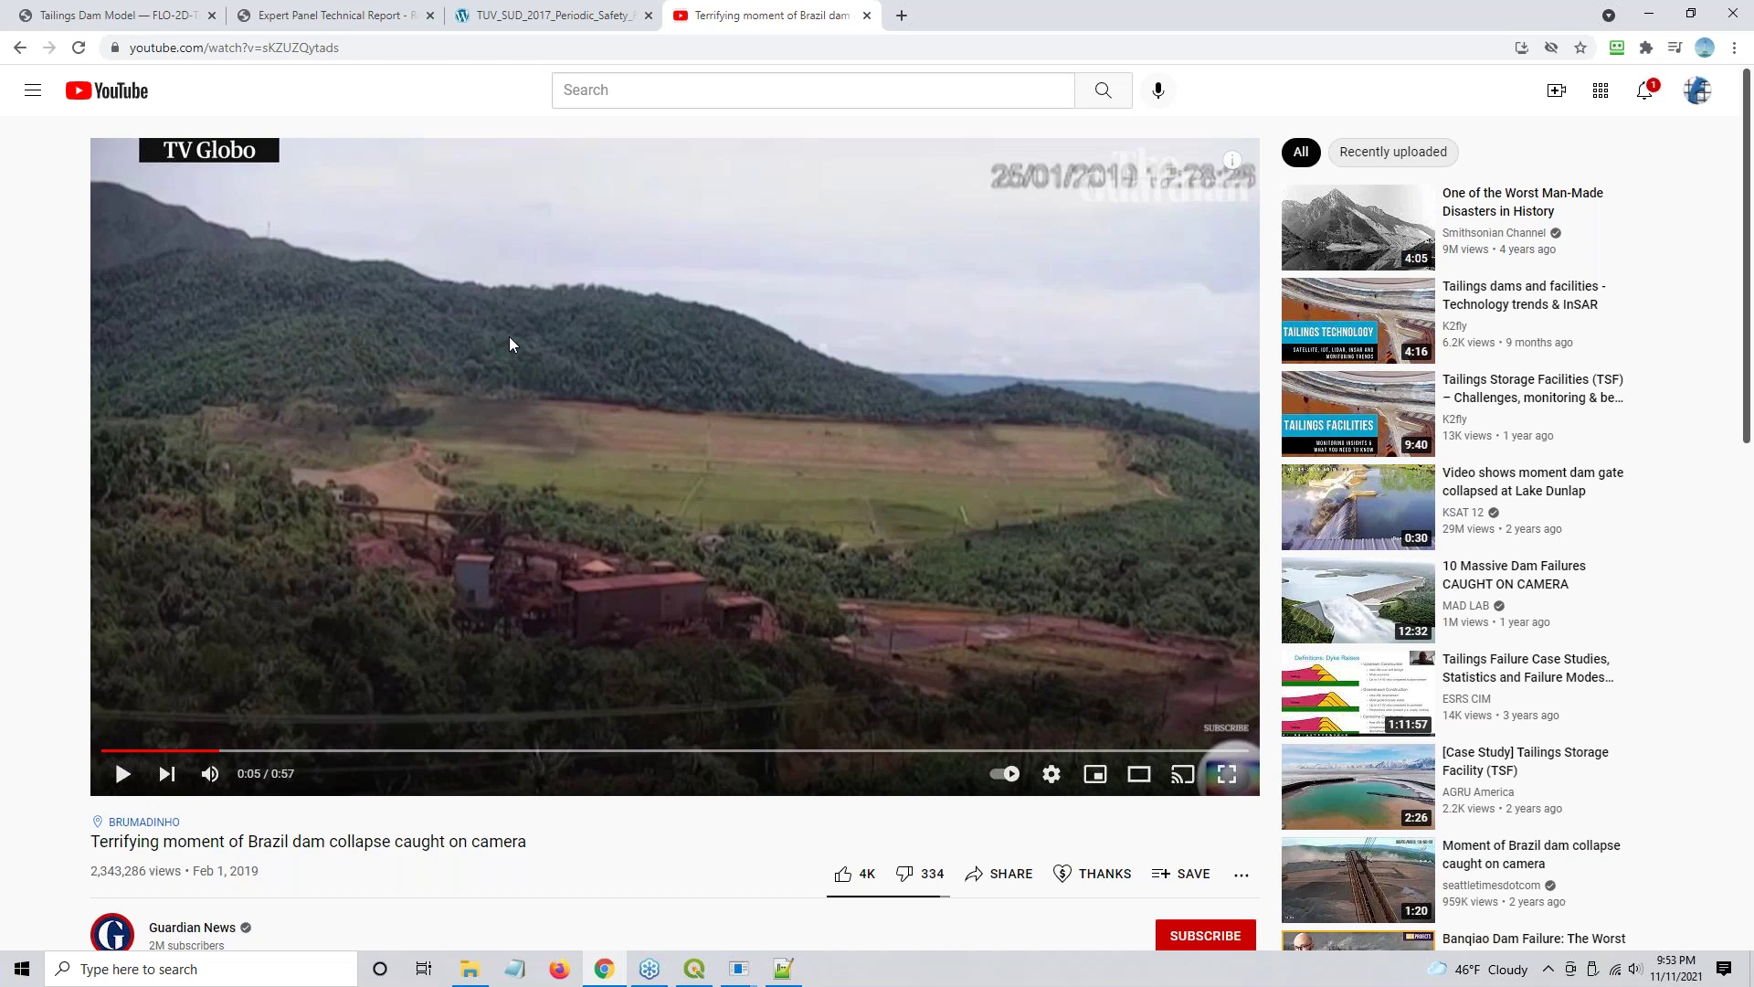
left_click(124, 775)
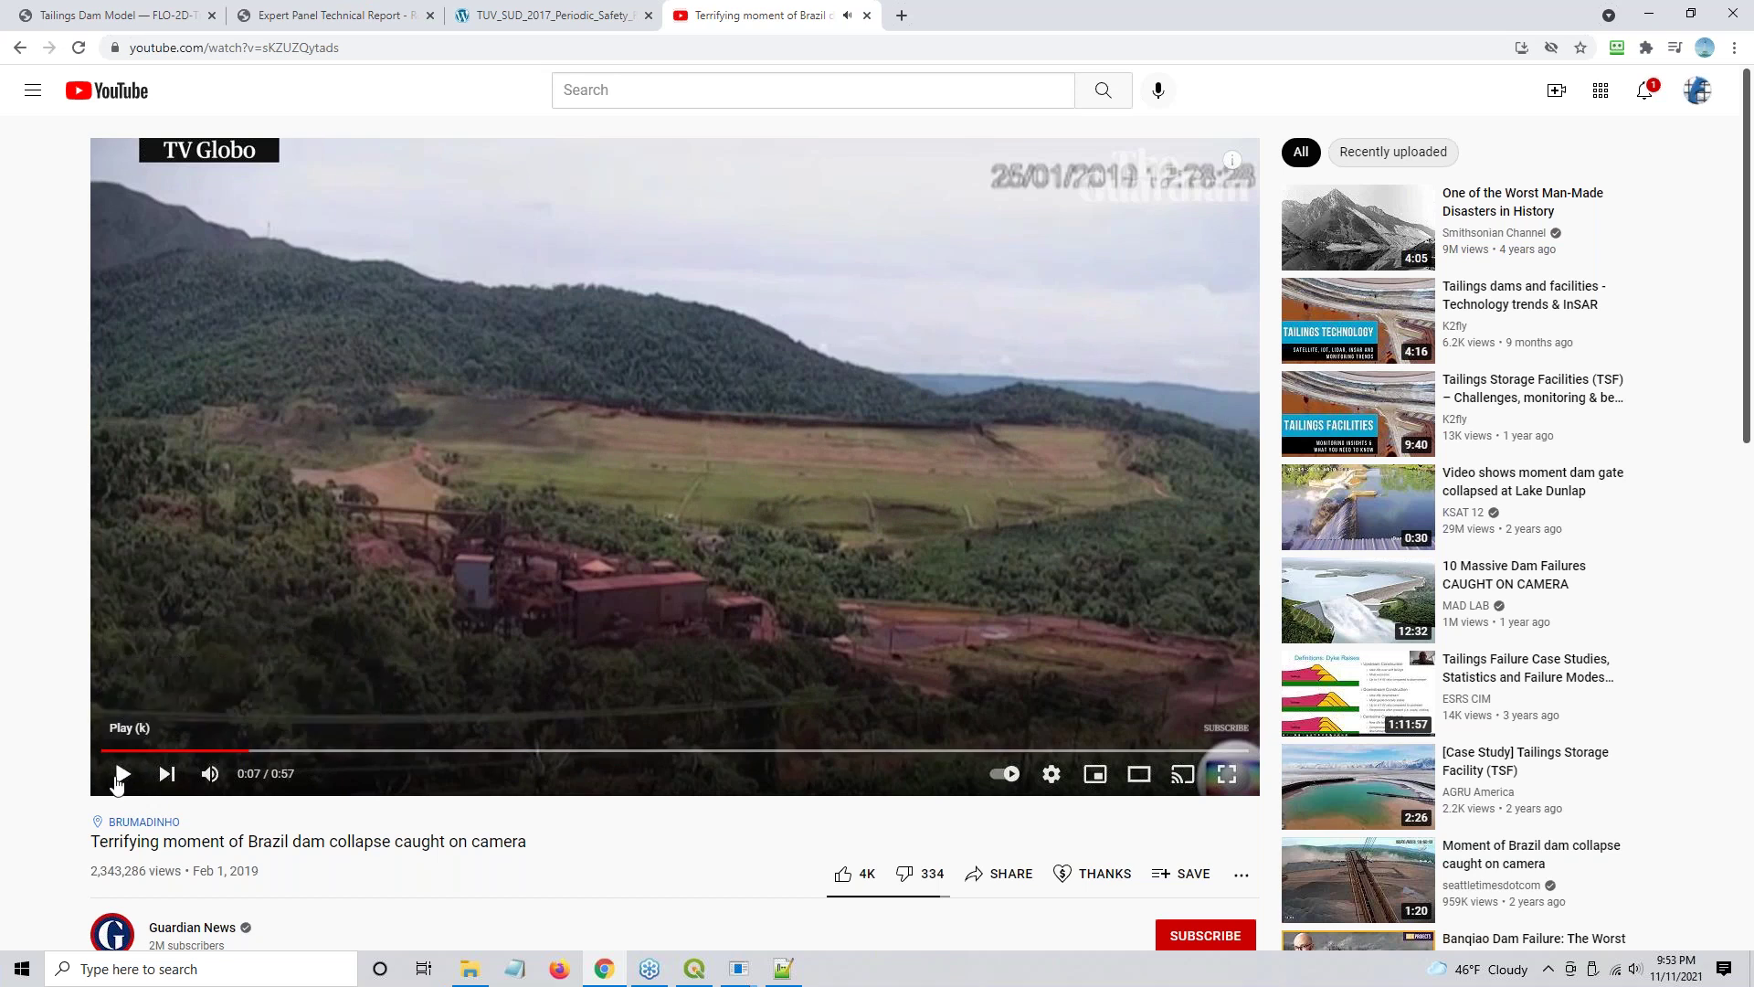
left_click(114, 782)
left_click(209, 766)
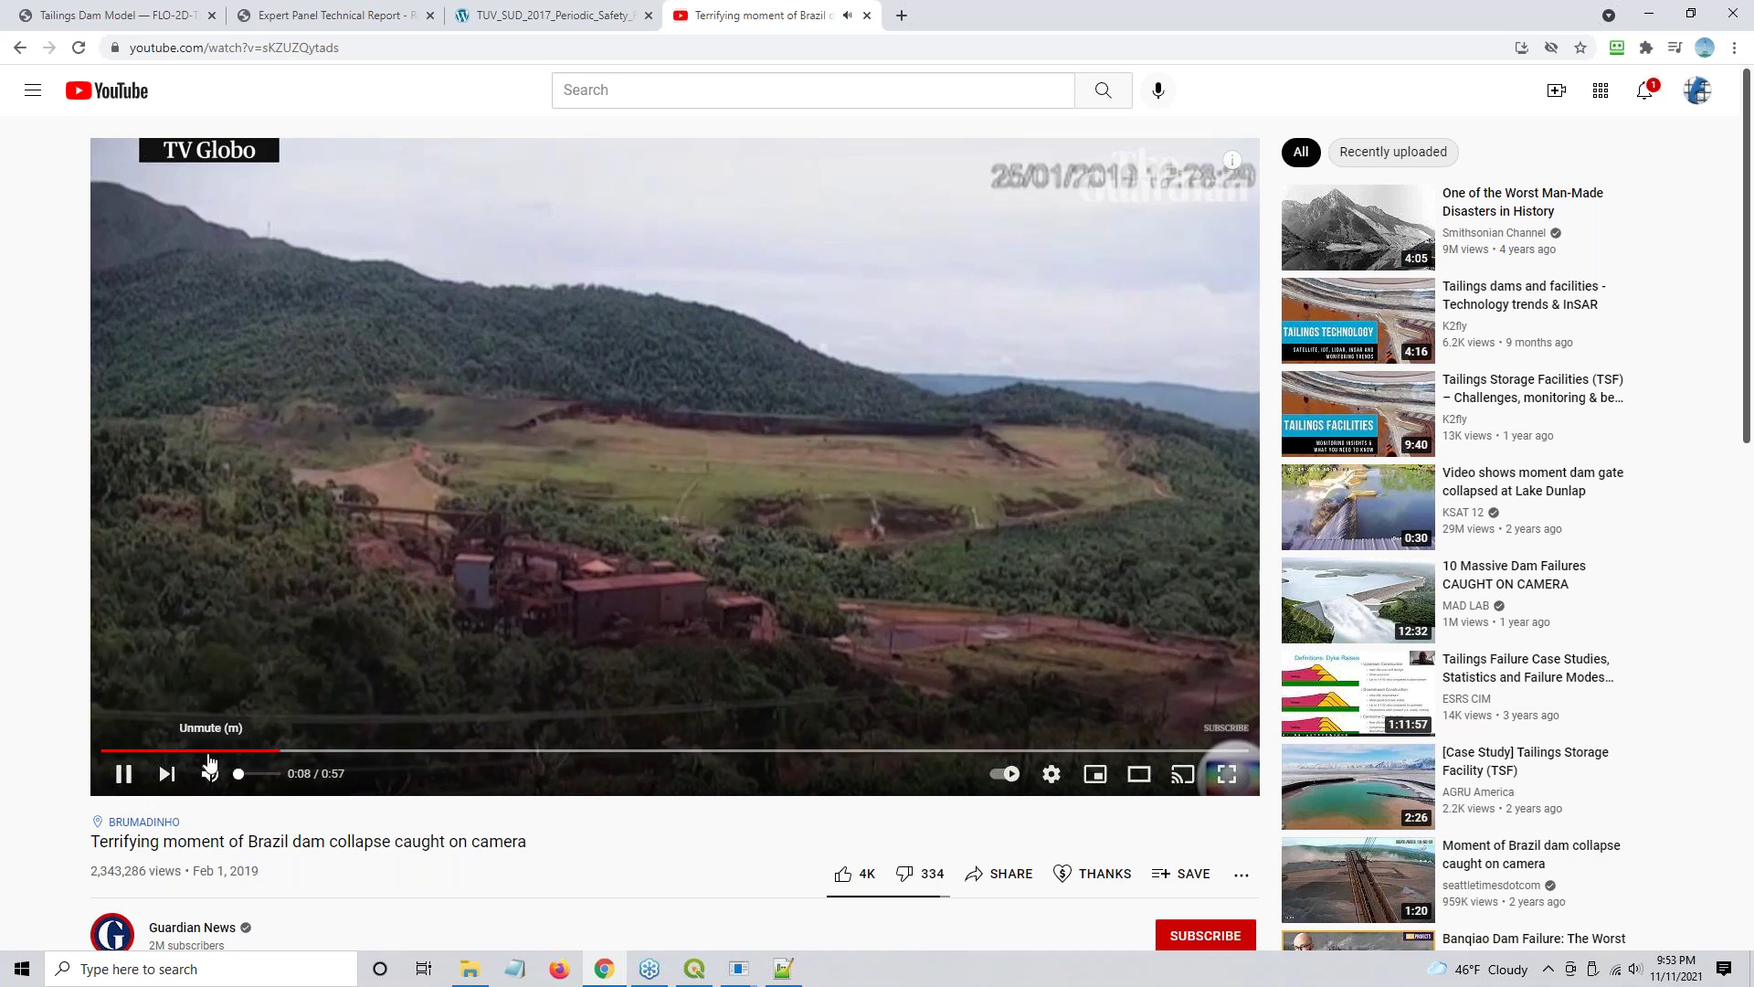
- Replay the video several times from between about 0:05 and 0:08 to examine how the dam face begins to fail
left_click(209, 751)
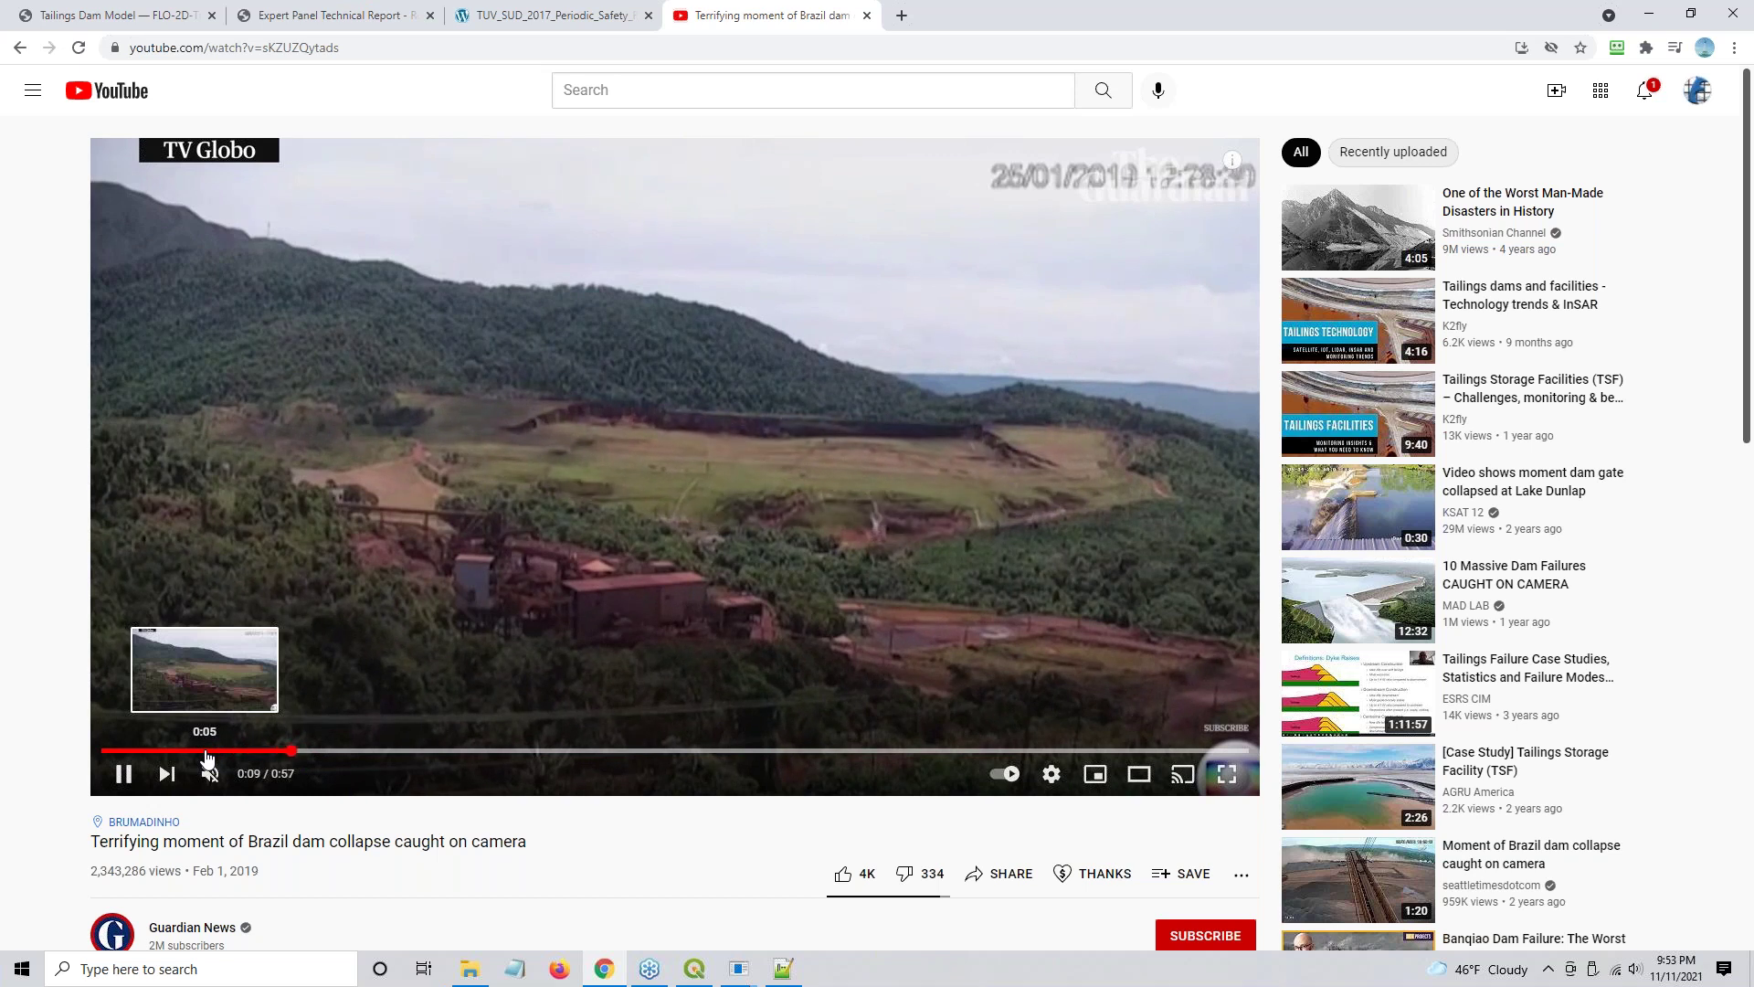
left_click(208, 752)
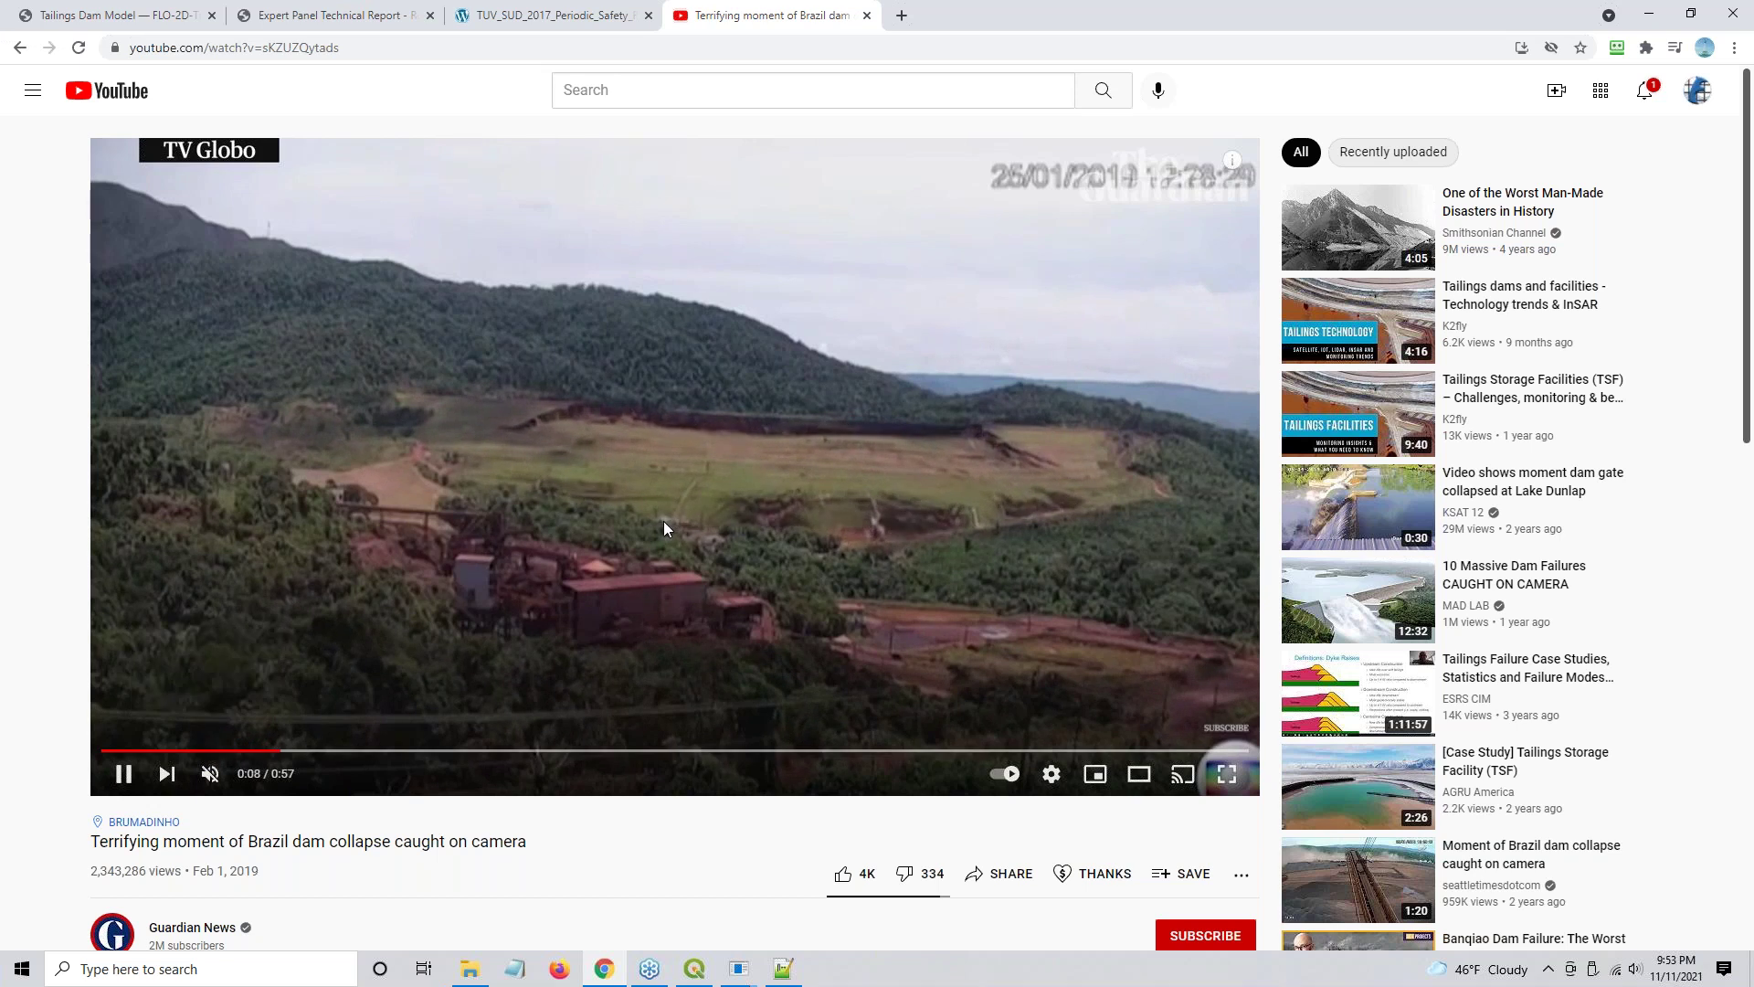
left_click(229, 751)
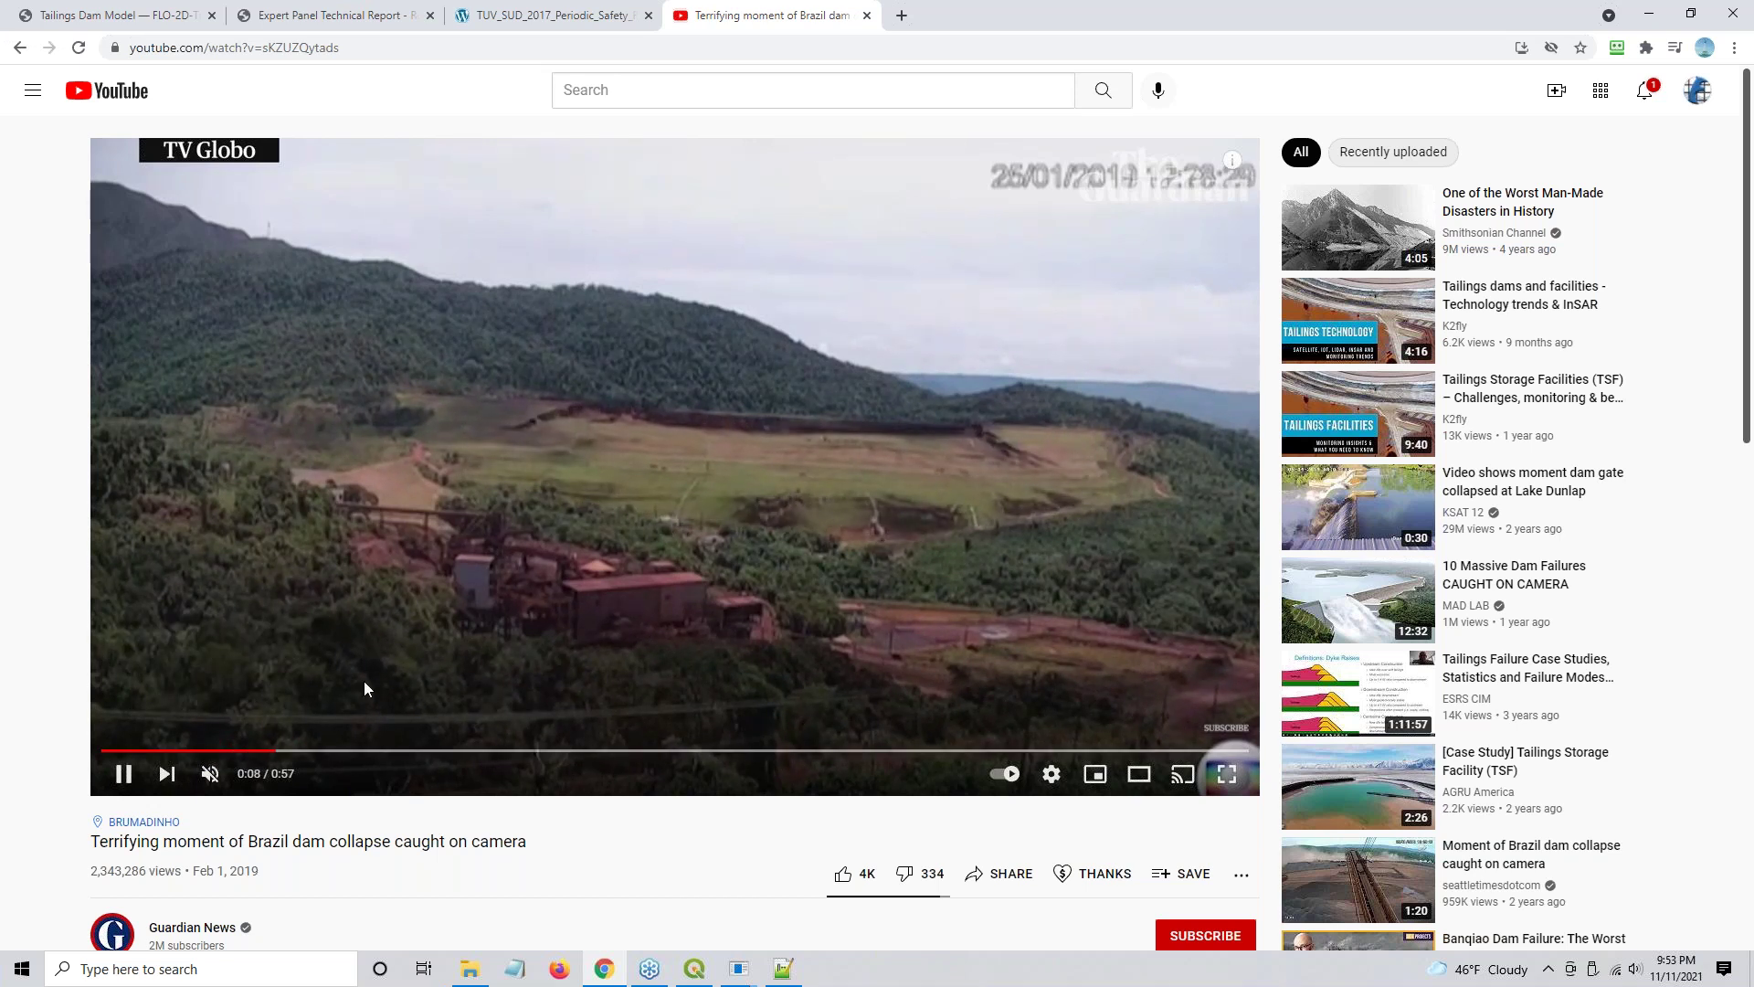
left_click(238, 751)
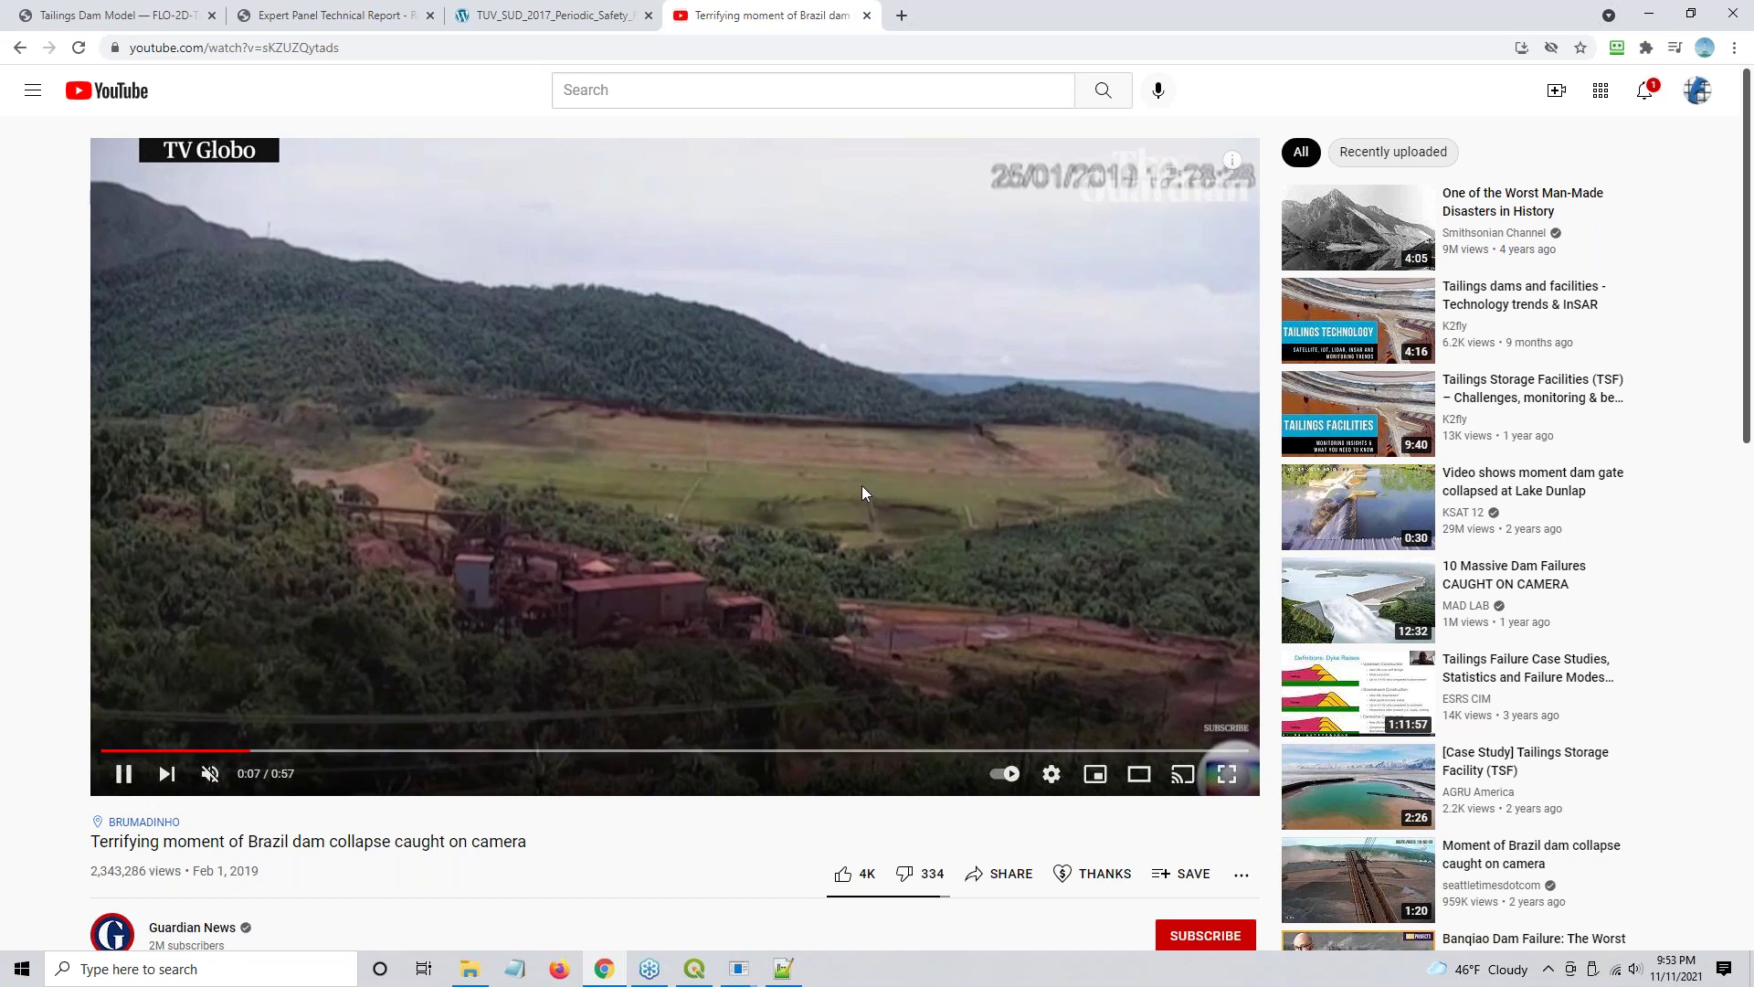
left_click(239, 751)
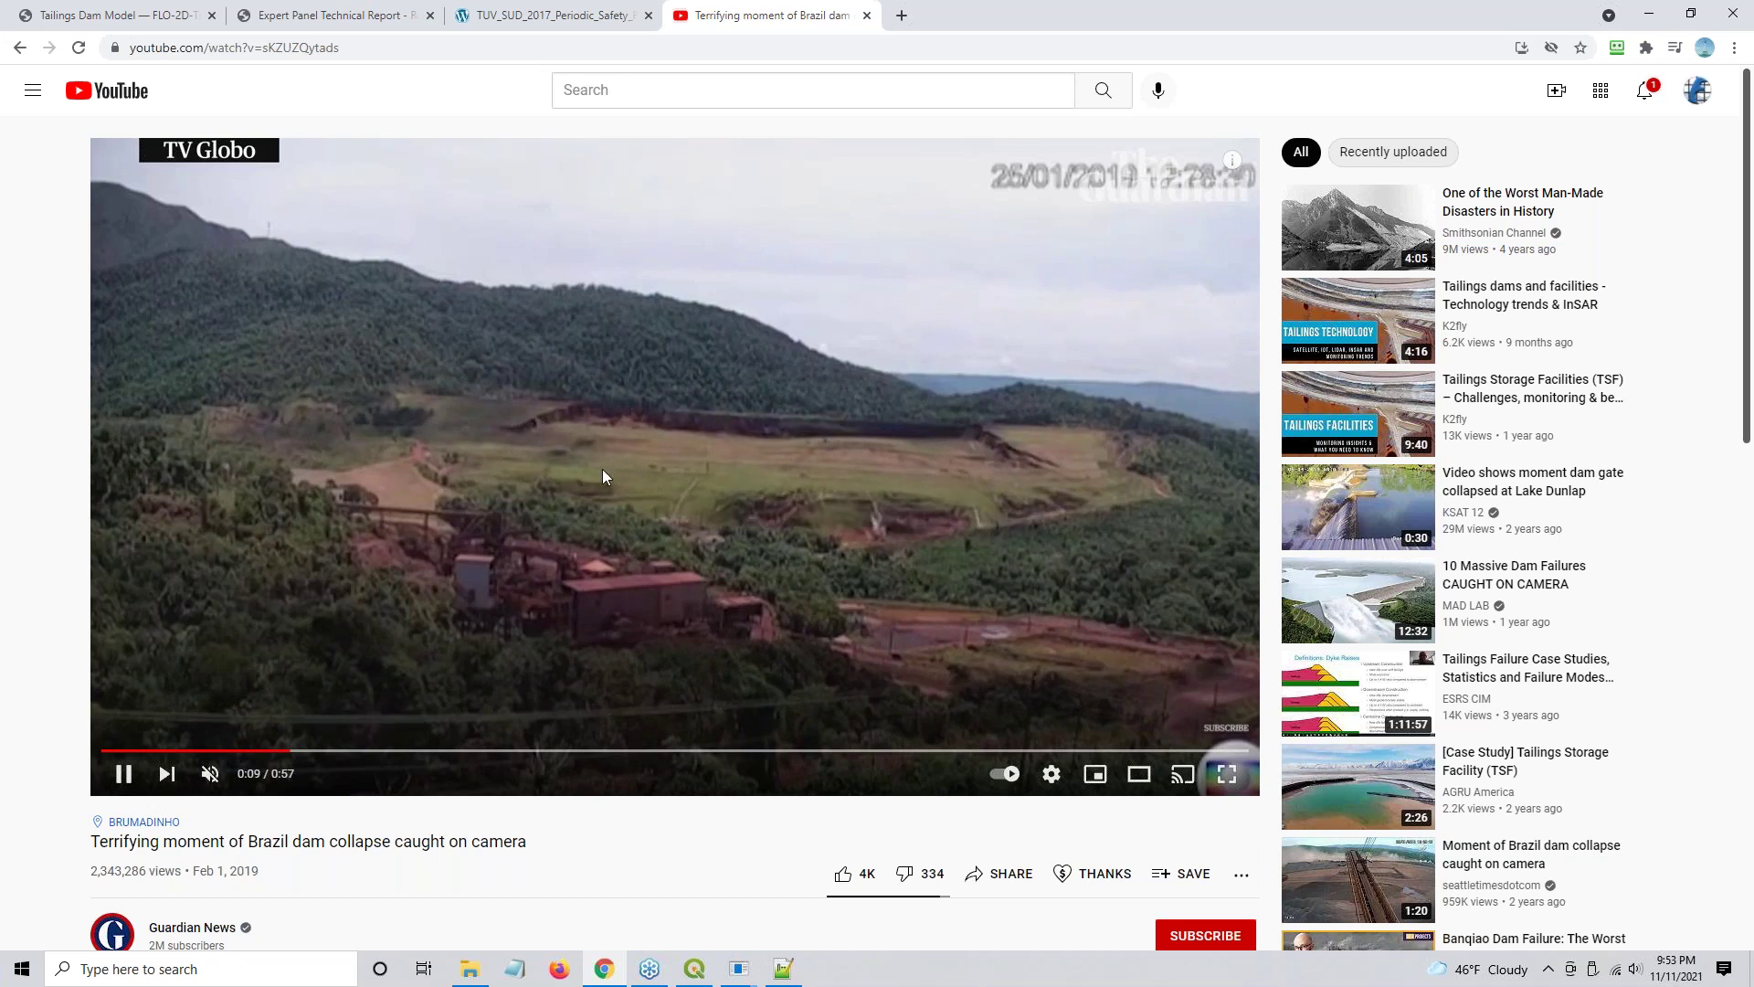
left_click(260, 751)
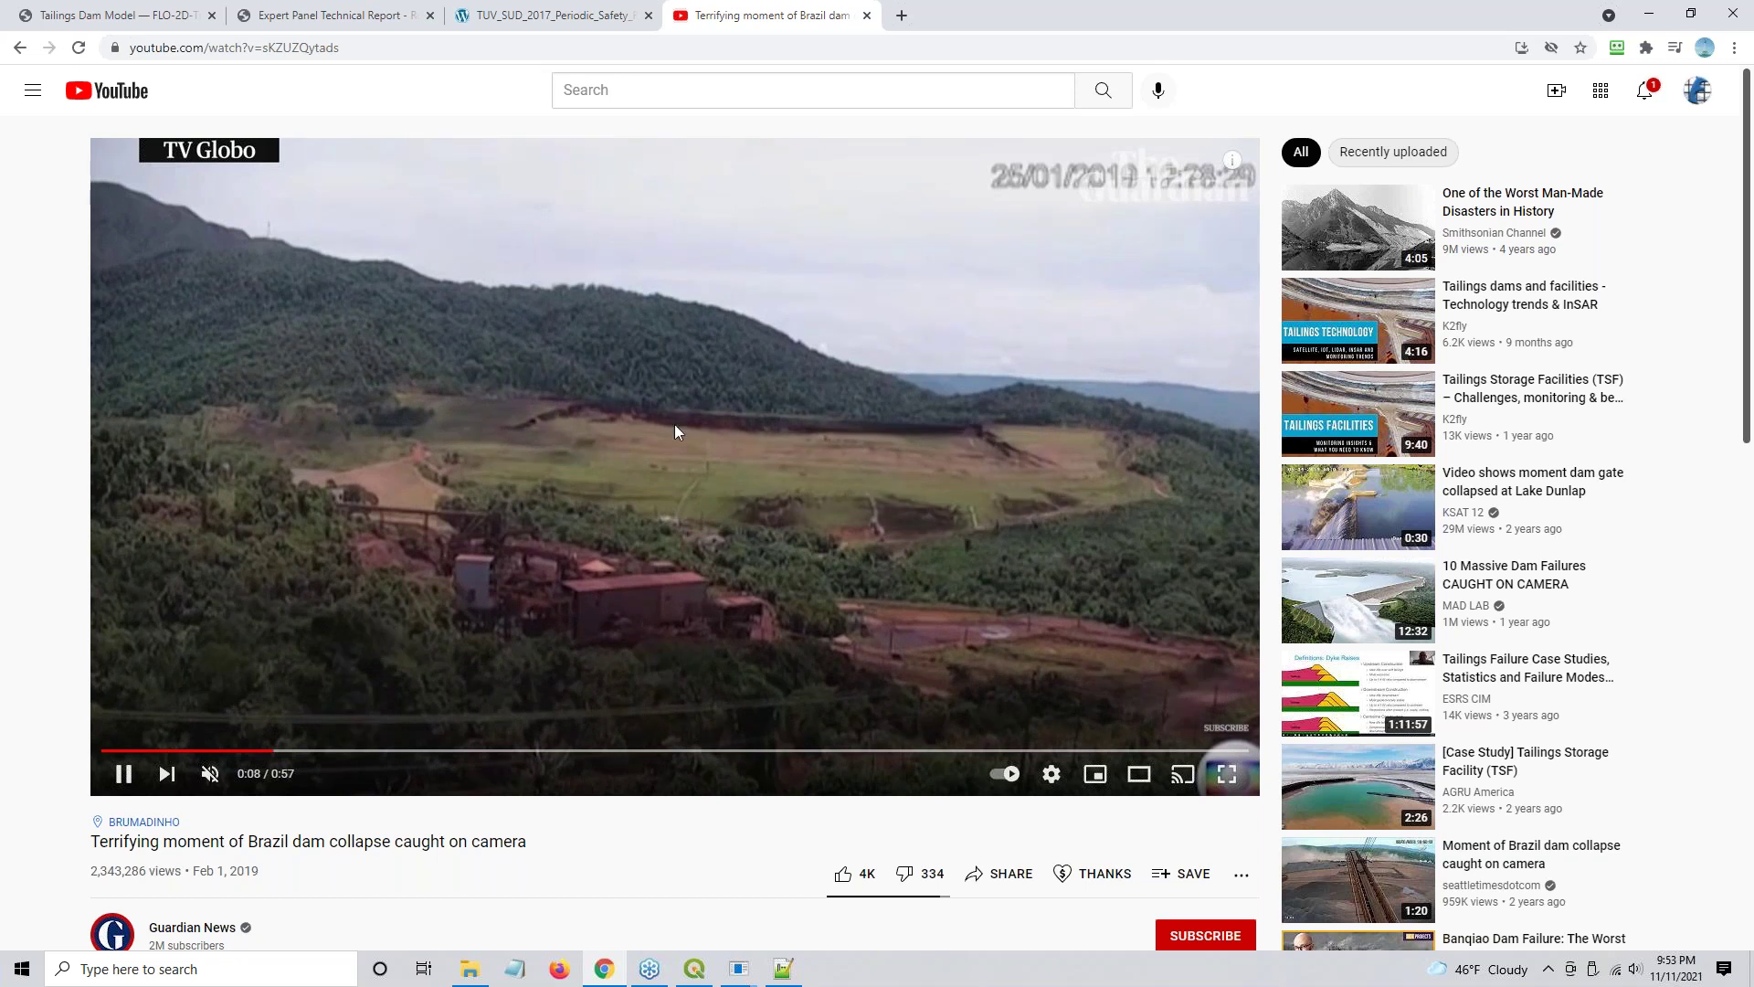
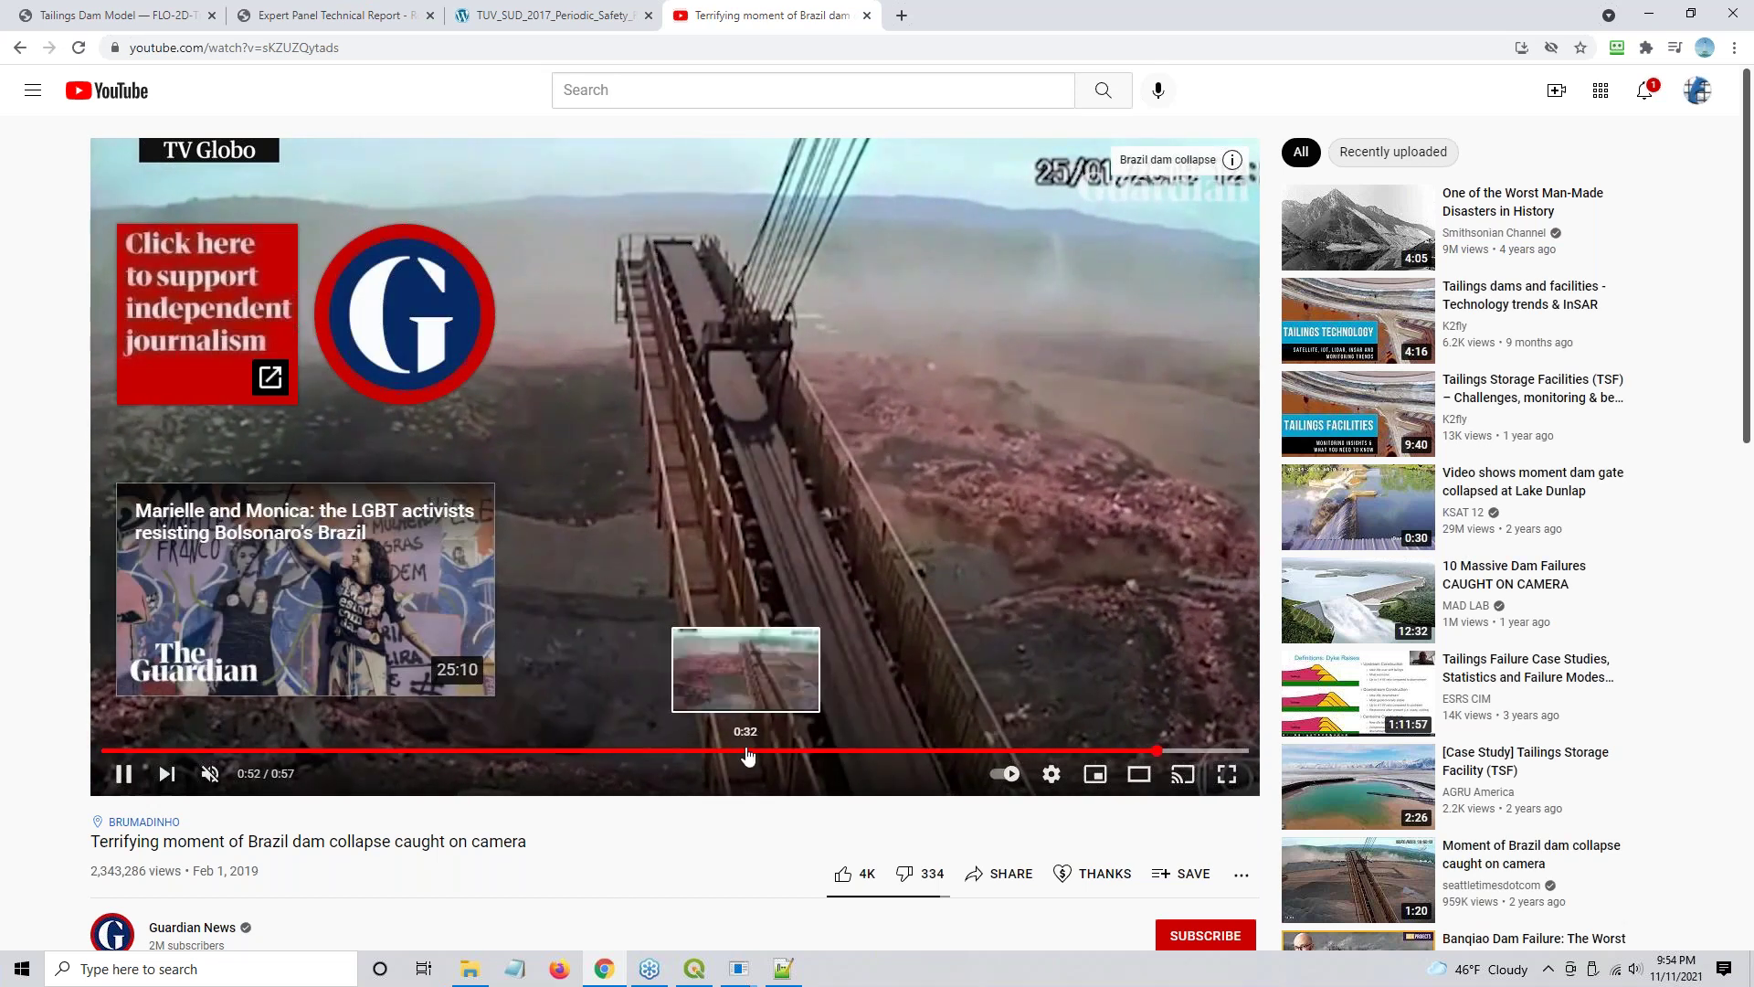
- Replay the mudflow footage from 0:32, and go back to the initial dam collapse at about 0:07
left_click(745, 750)
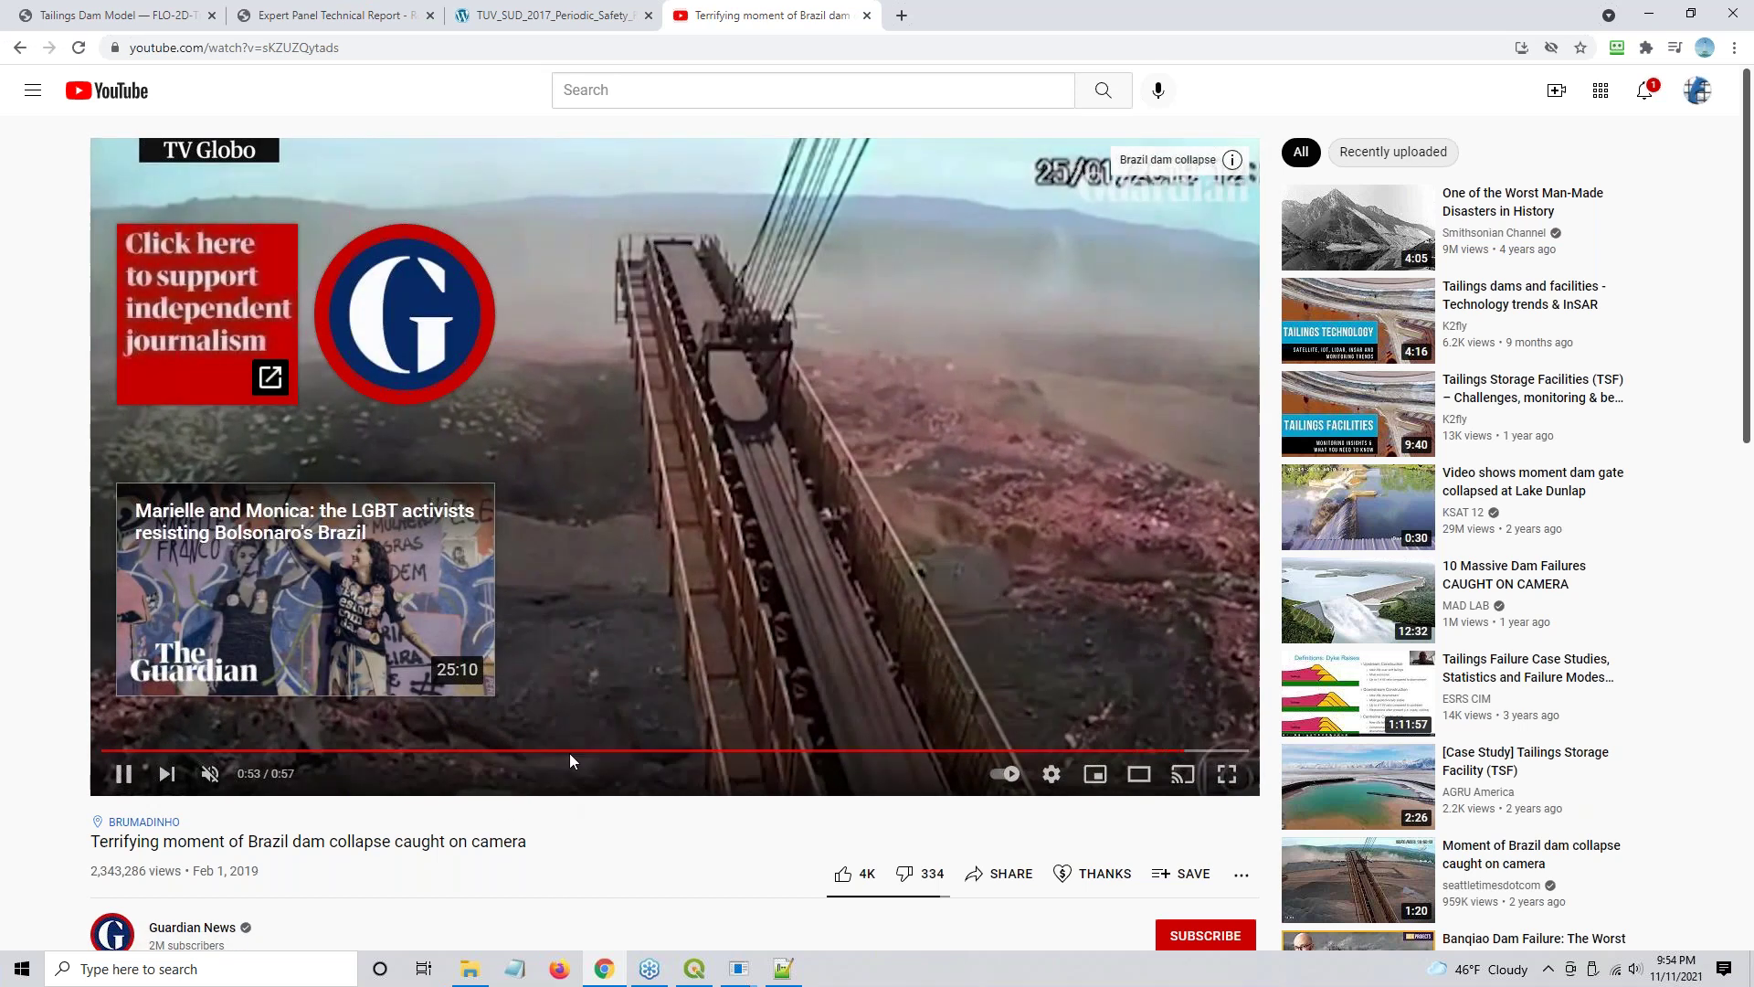
left_click(291, 750)
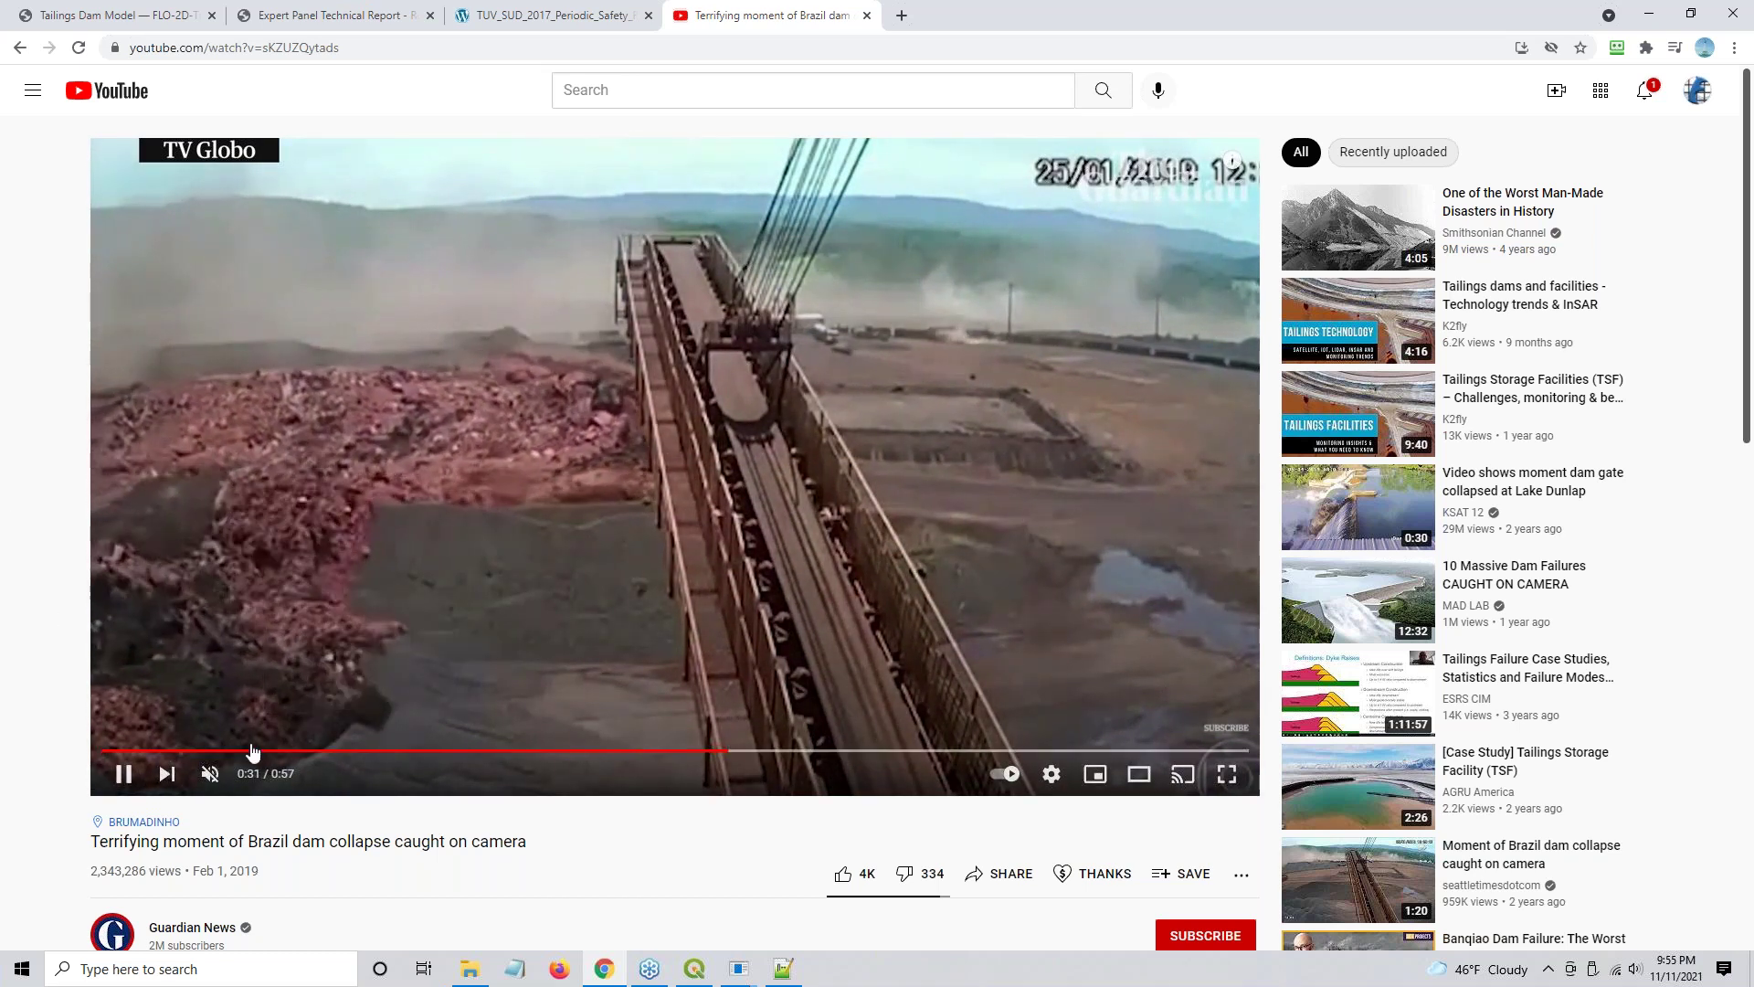
left_click(251, 751)
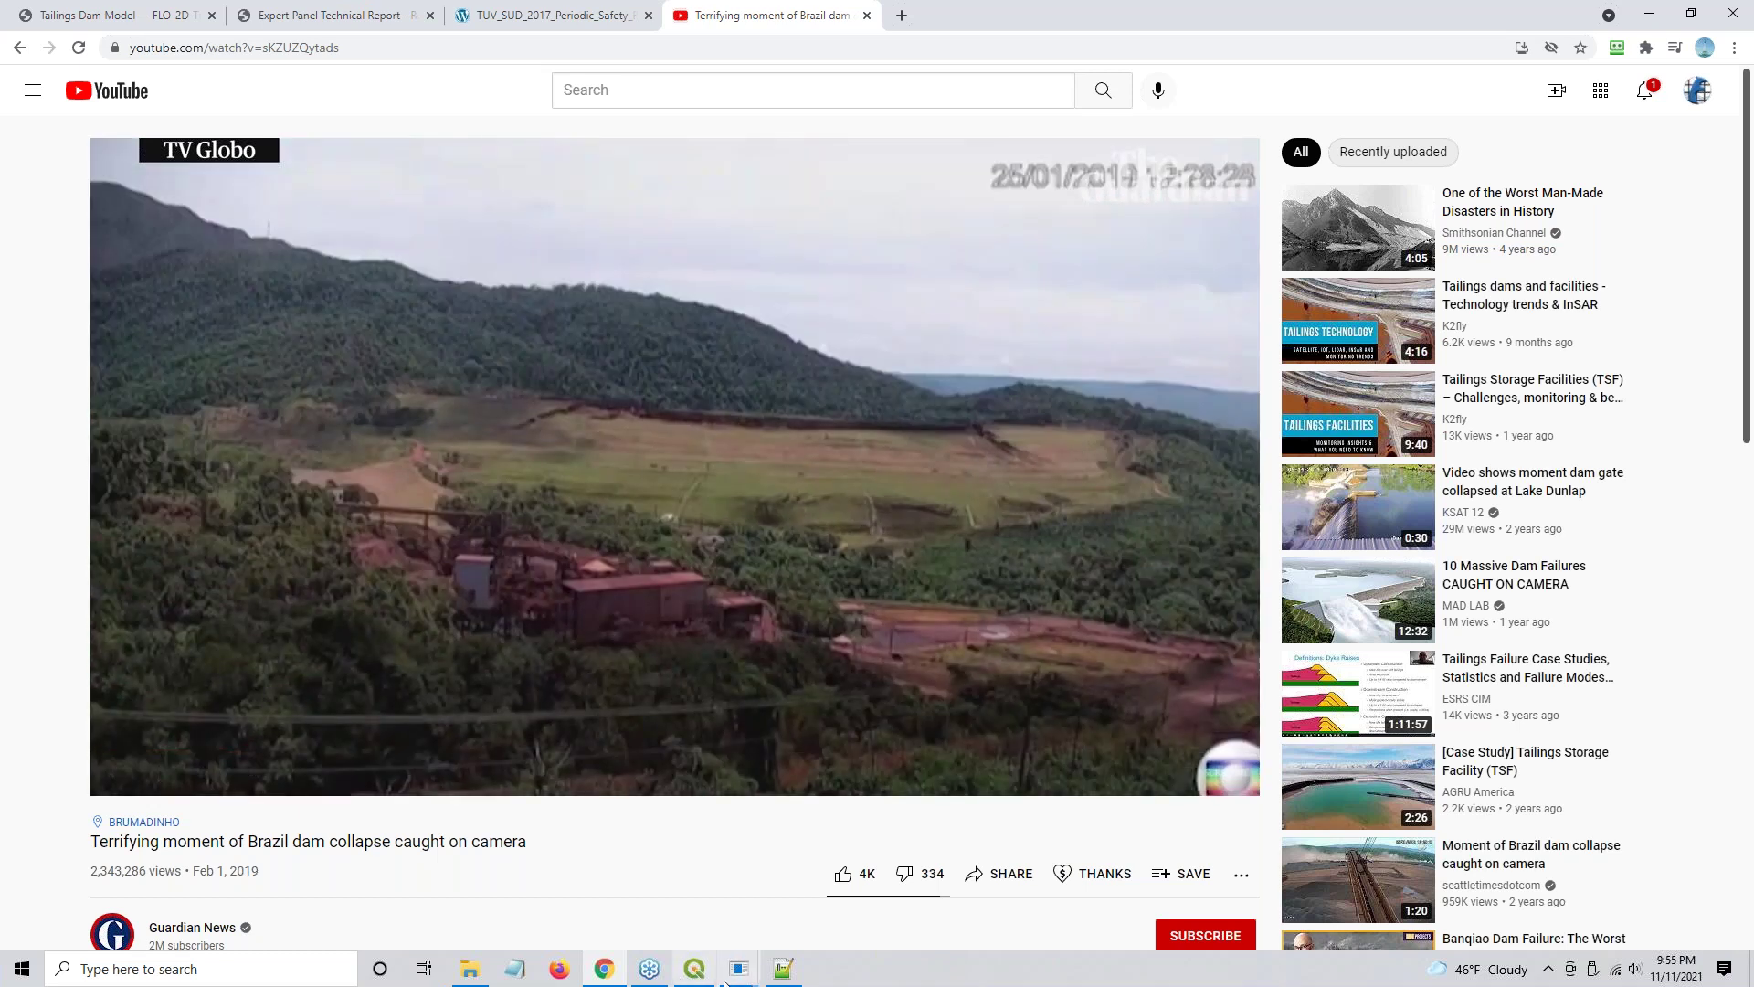
- Pause the collapse video and switch back to the Tailings Dam Tool's INFLOW.DAT save options
left_click(595, 729)
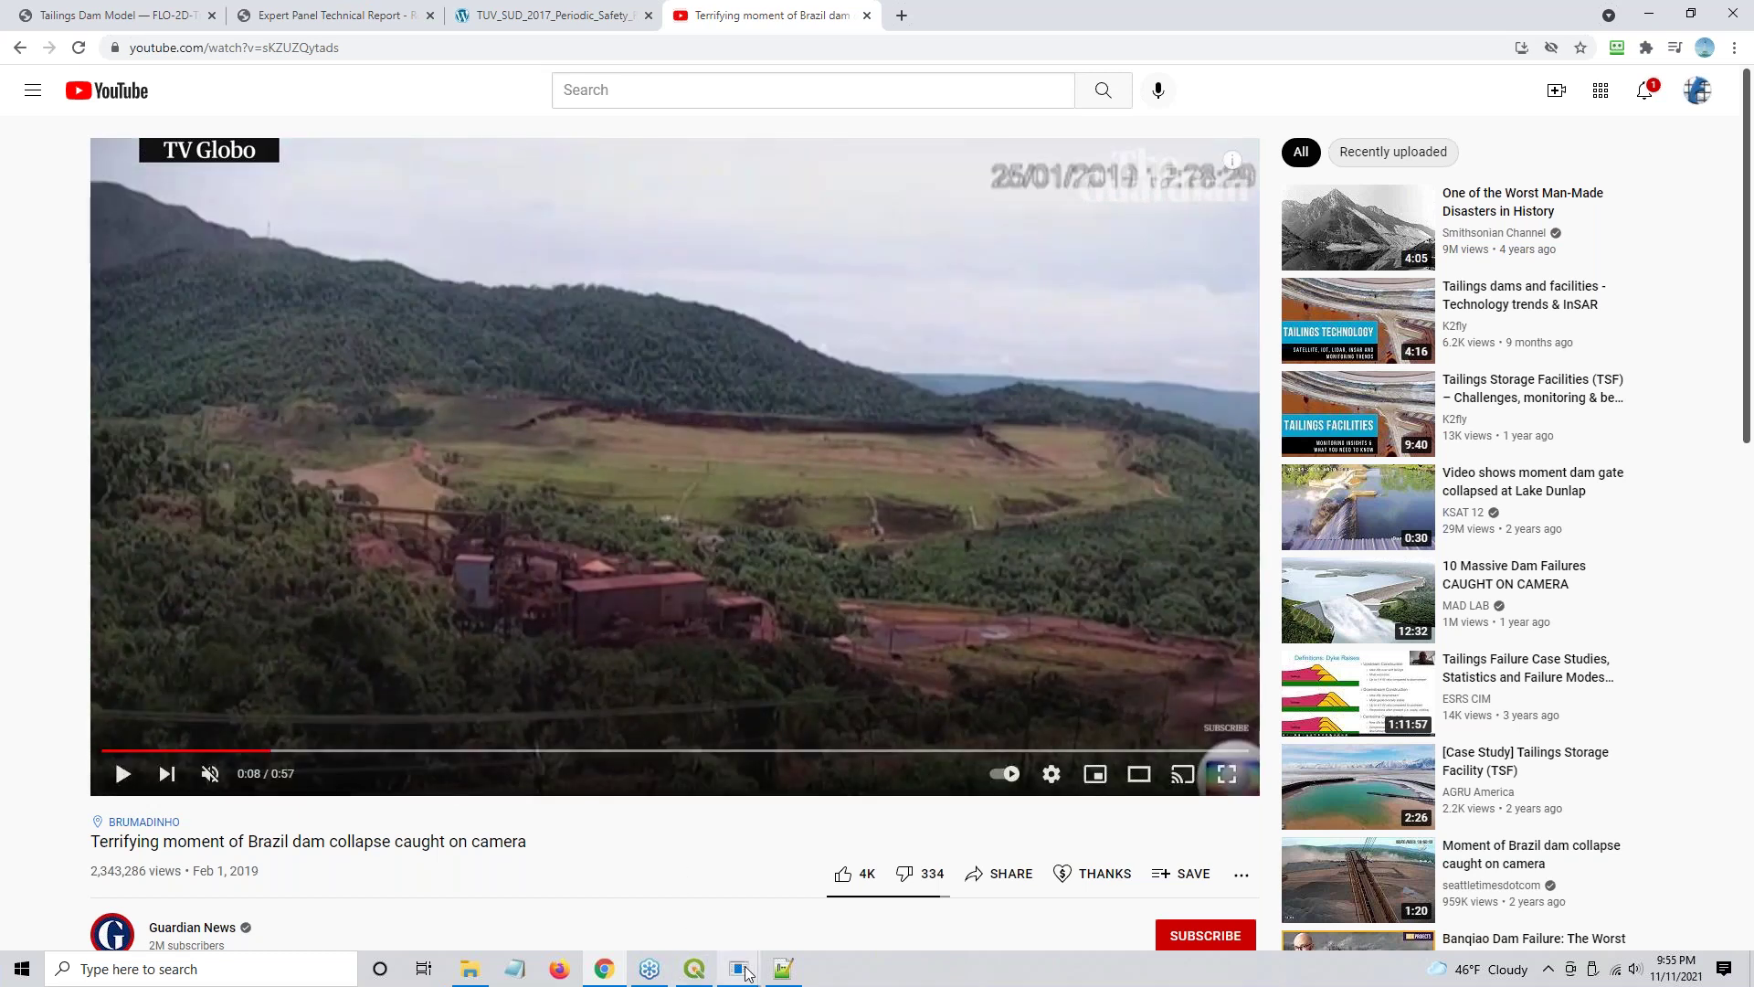
mouse_move(740, 967)
left_click(786, 882)
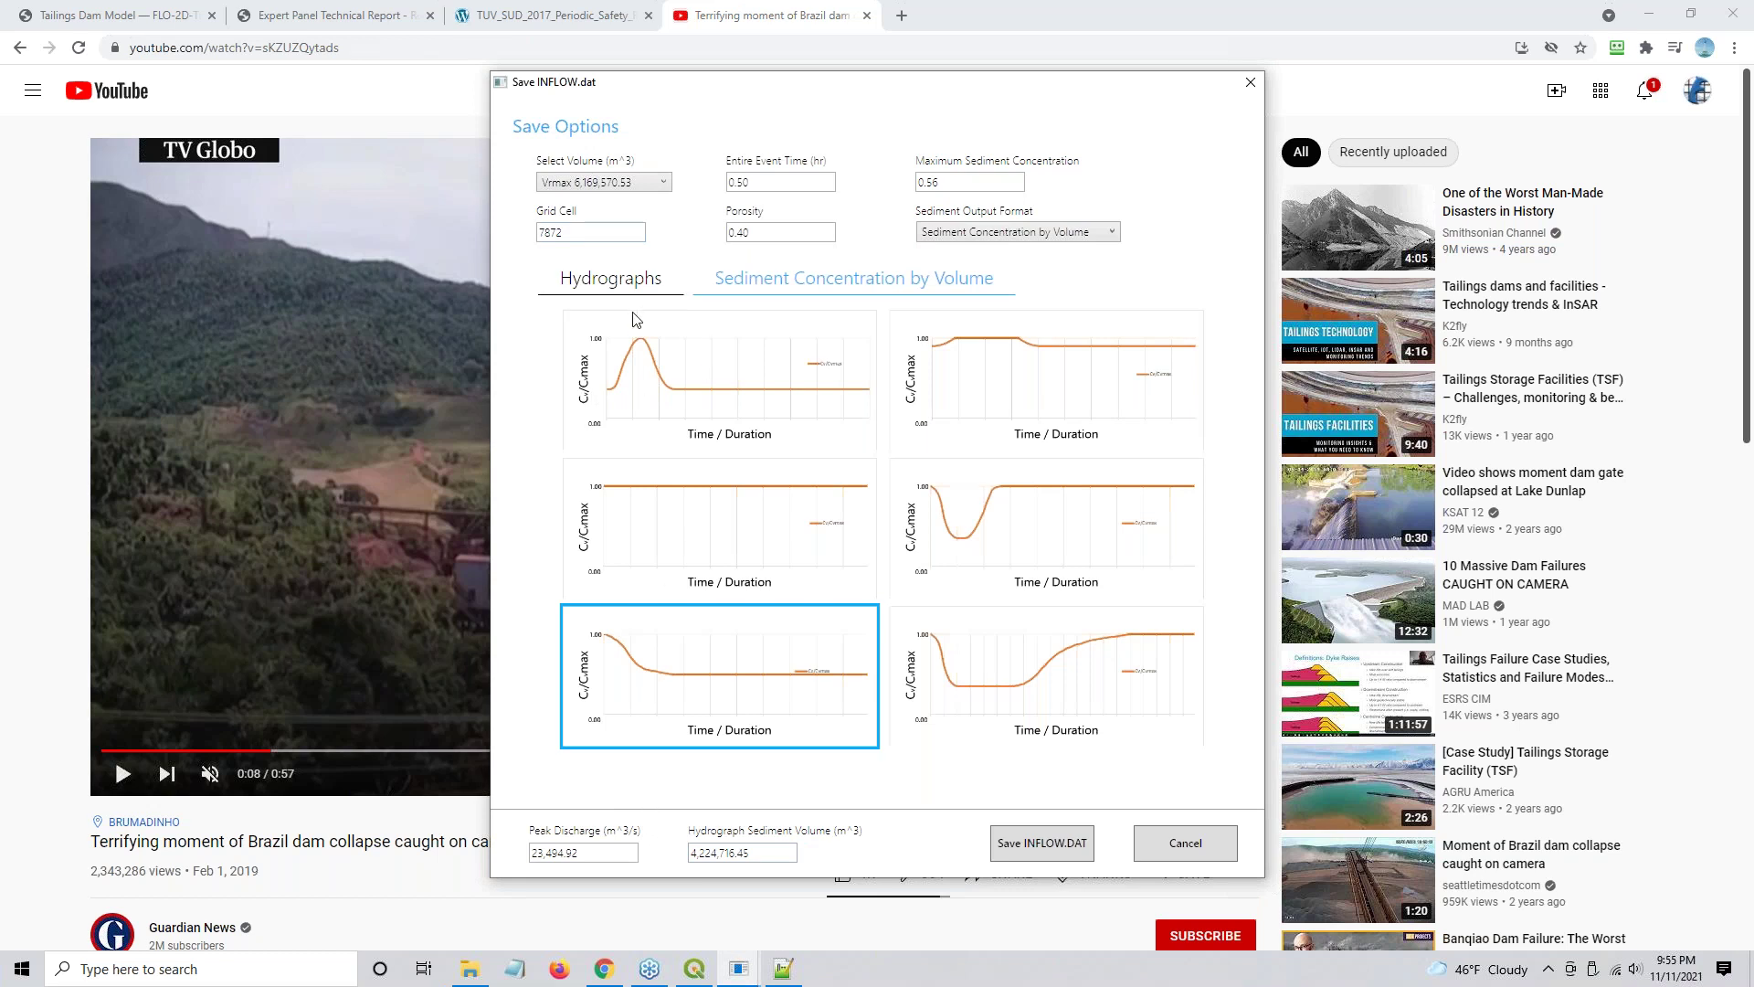
- Review the selected hydrograph shape, the sediment concentration curve, and the maximum sediment concentration and porosity in the INFLOW.DAT save options
left_click(621, 280)
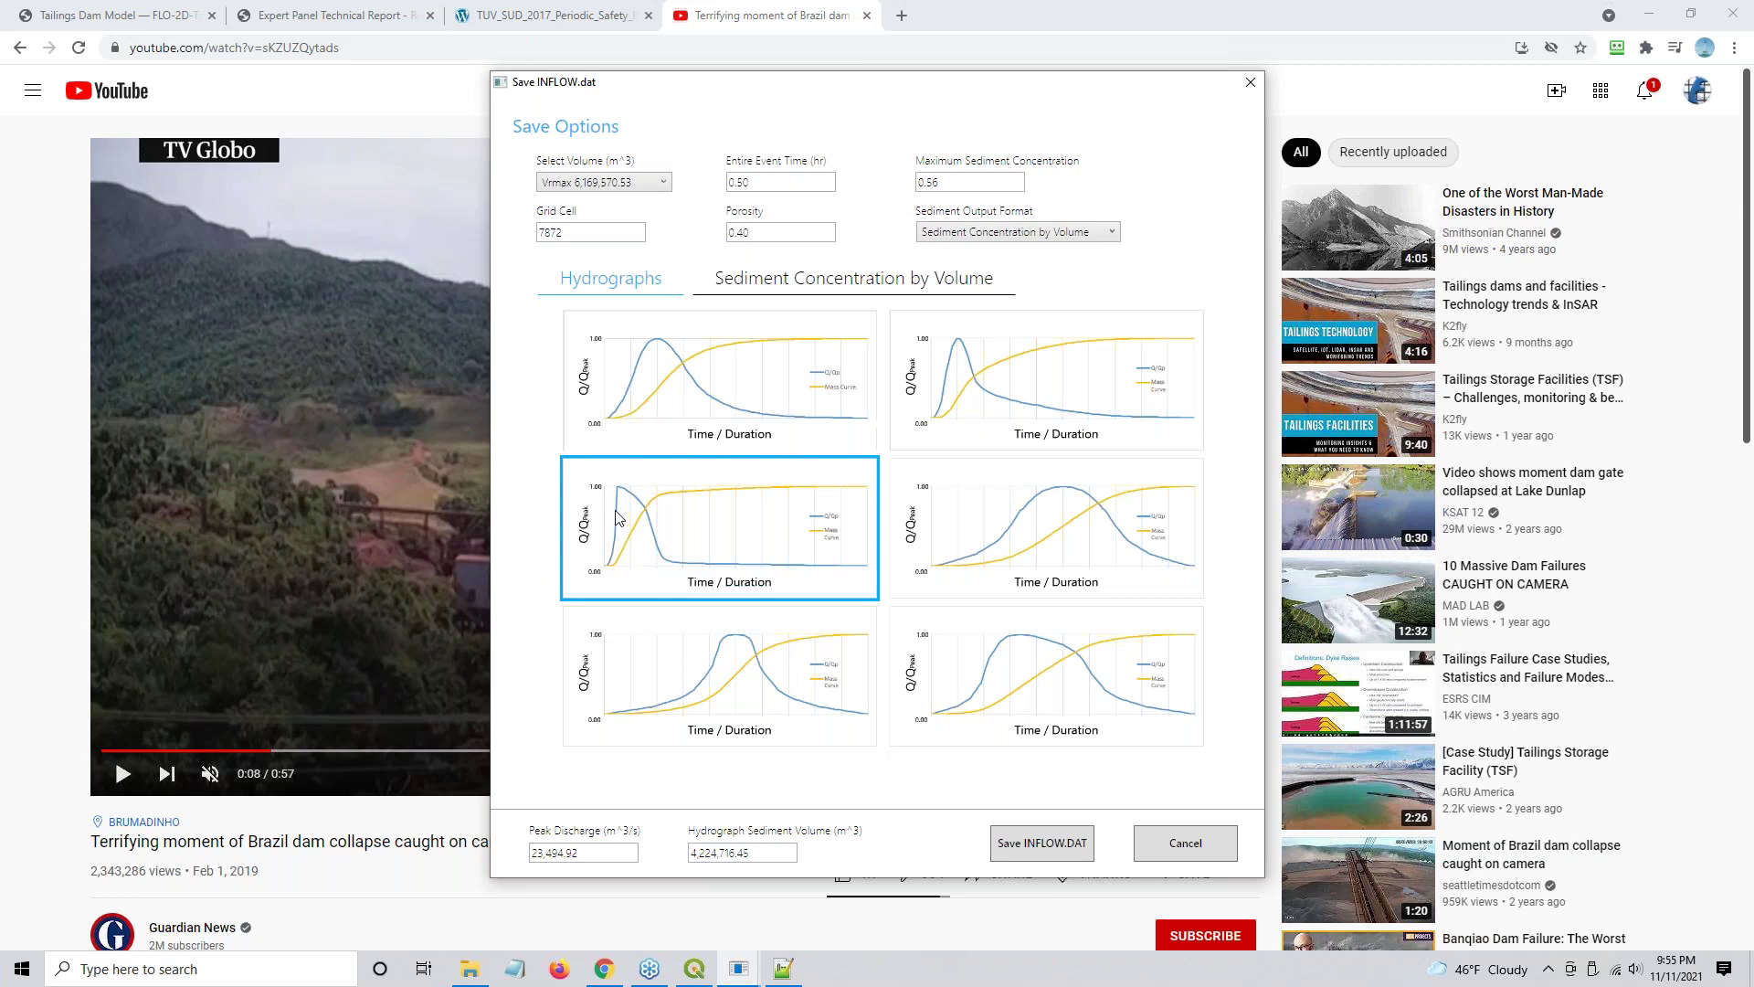
left_click(742, 285)
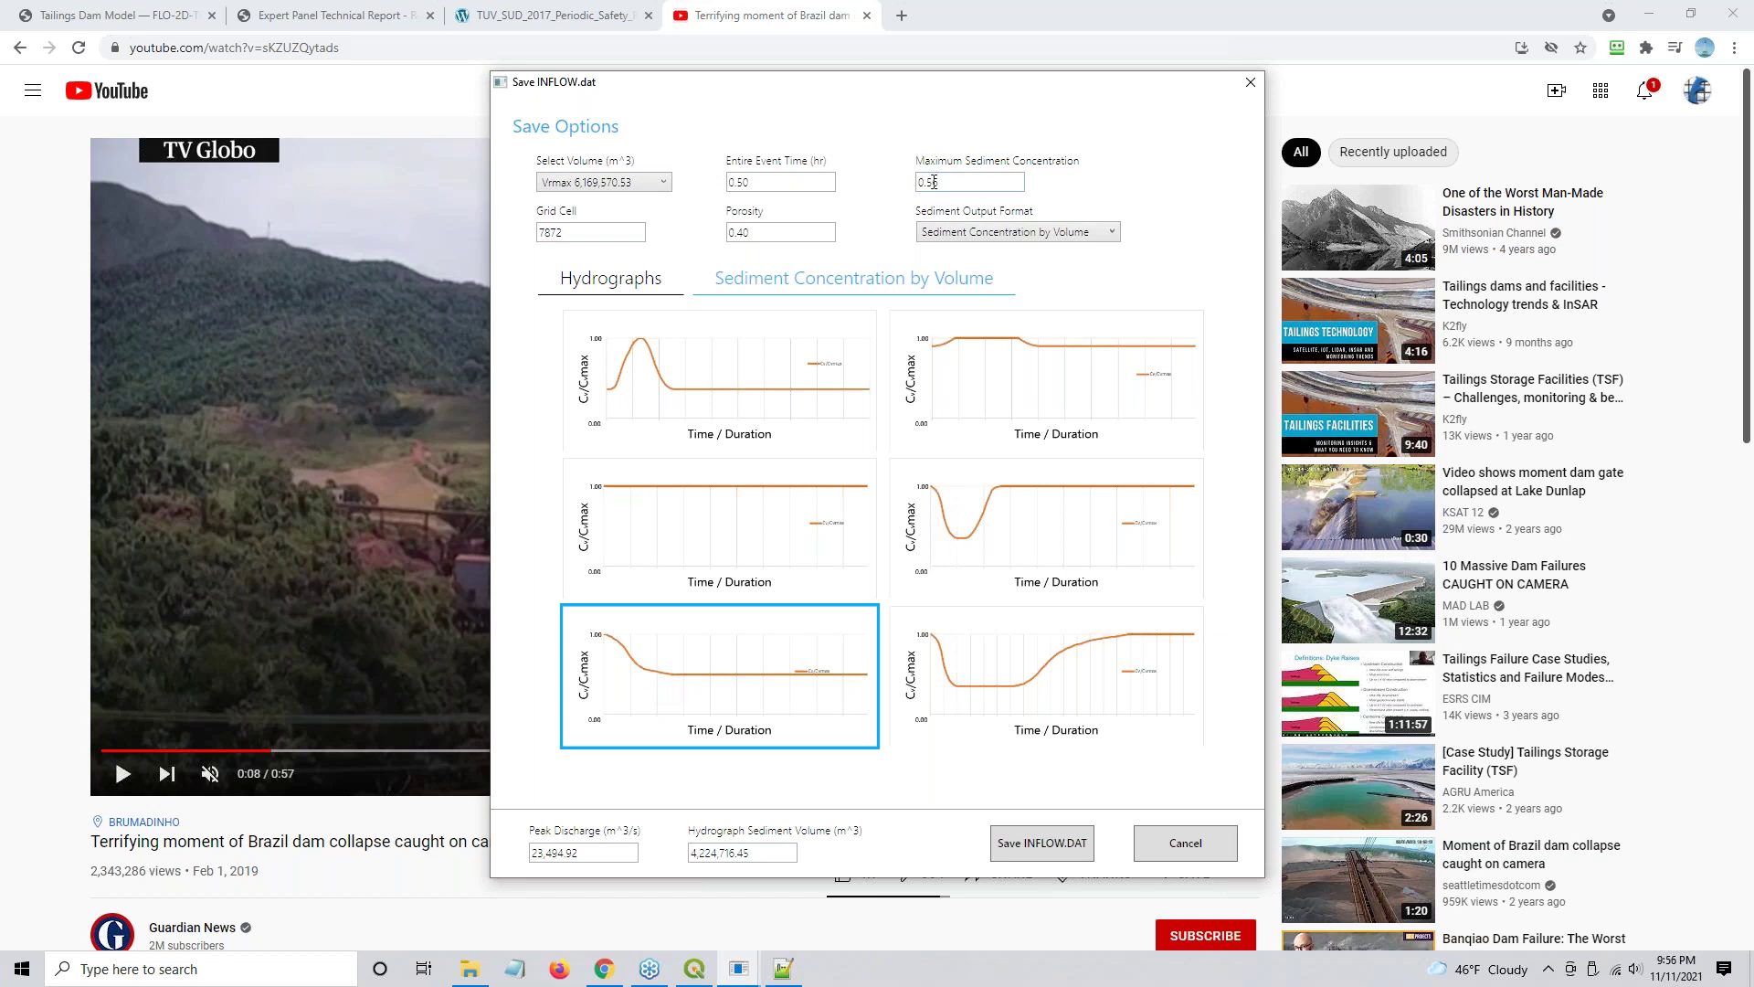
left_click_drag(949, 184, 687, 180)
left_click(770, 234)
left_click_drag(777, 234, 675, 234)
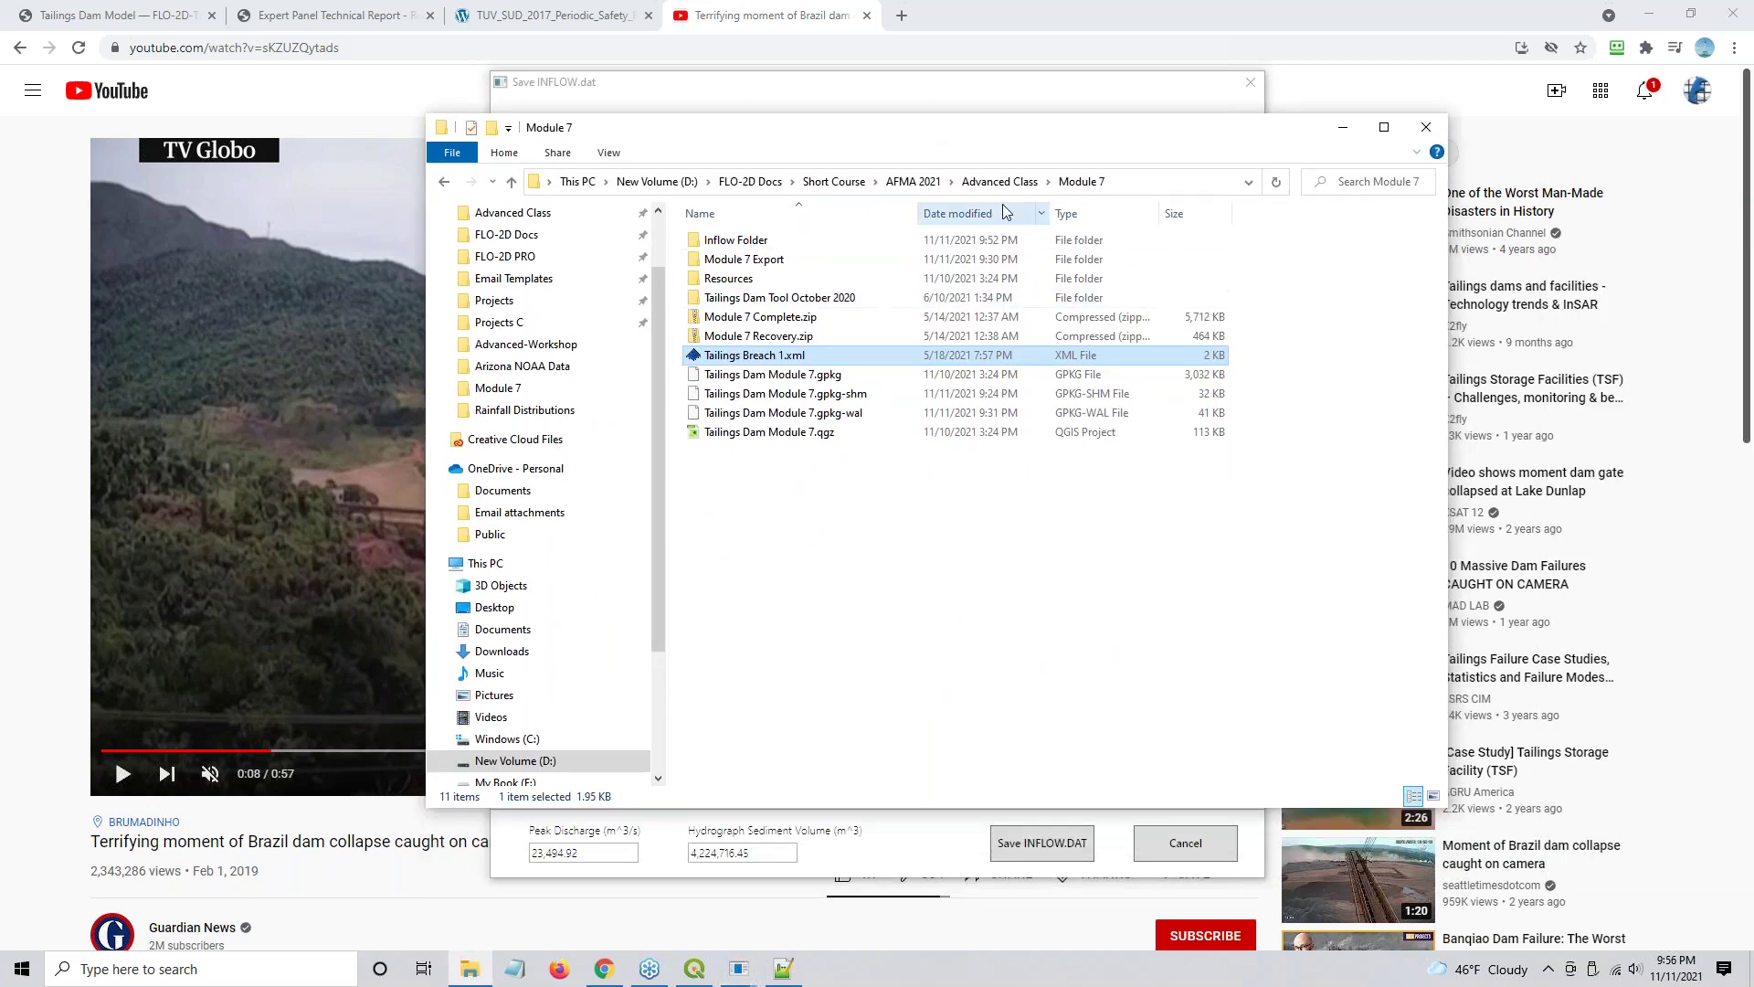
- Open INFLOW.DAT from the Module 7 Inflow Folder in Notepad, and move and widen its window for reading
double_click(715, 241)
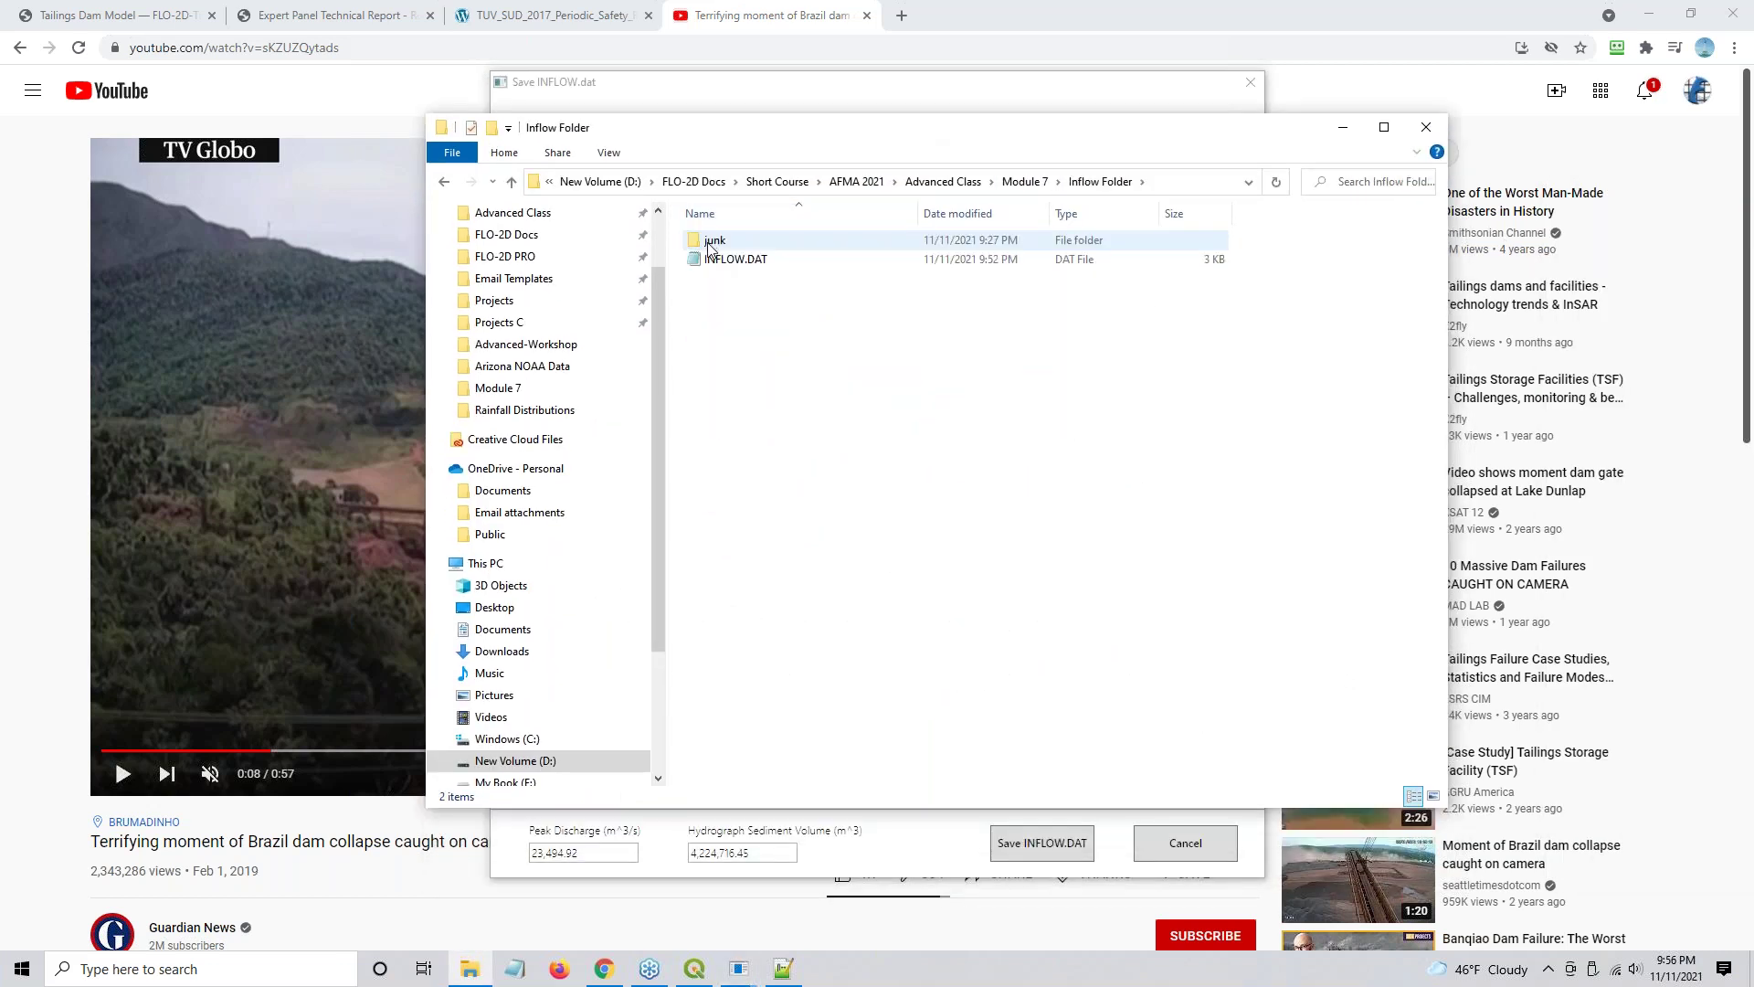
double_click(736, 259)
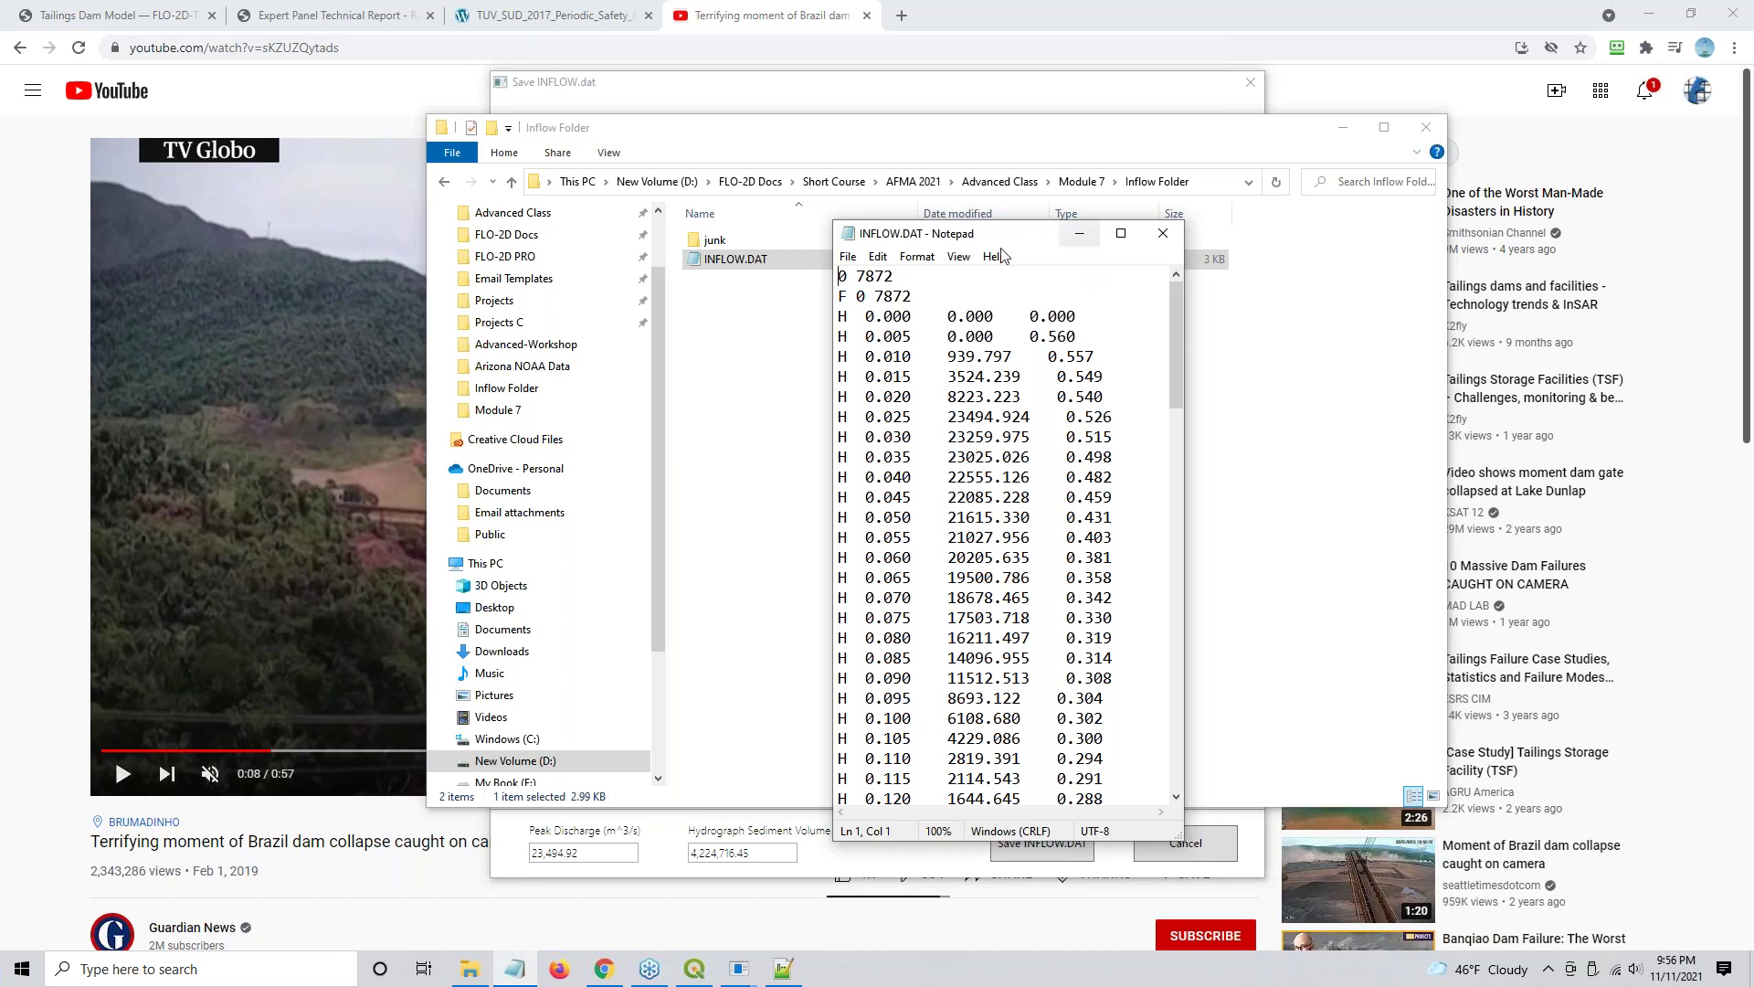
left_click_drag(972, 238, 581, 73)
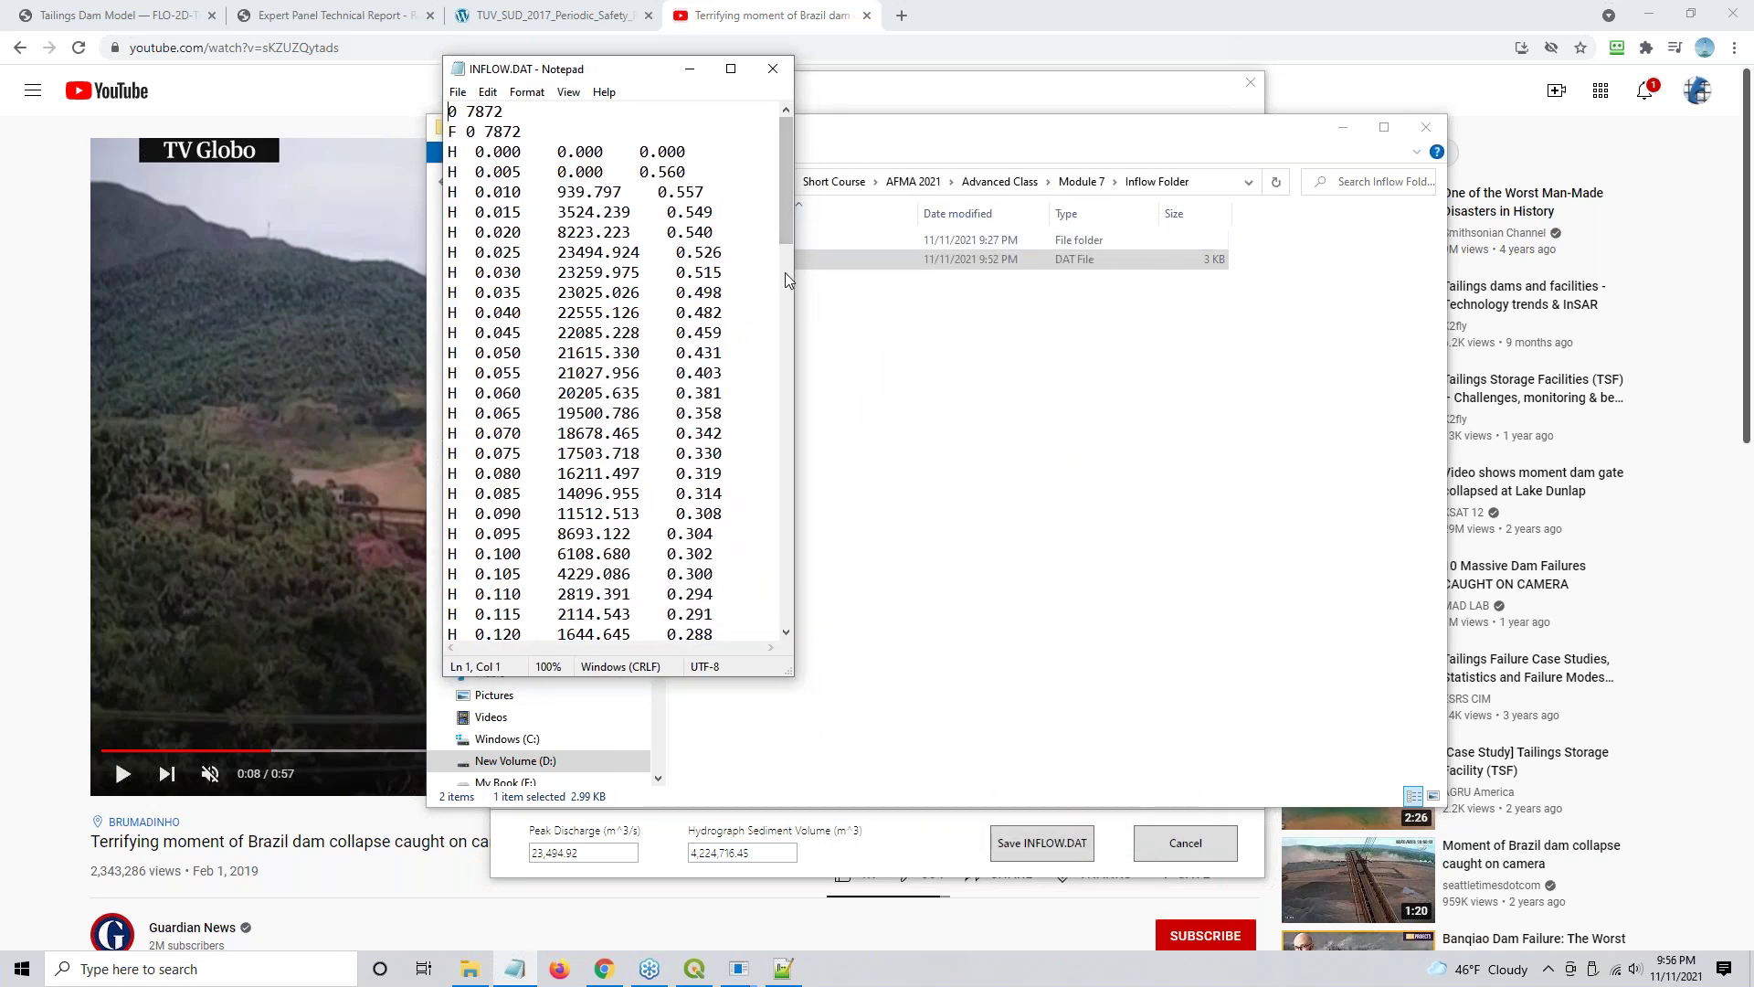
left_click_drag(792, 274, 1078, 274)
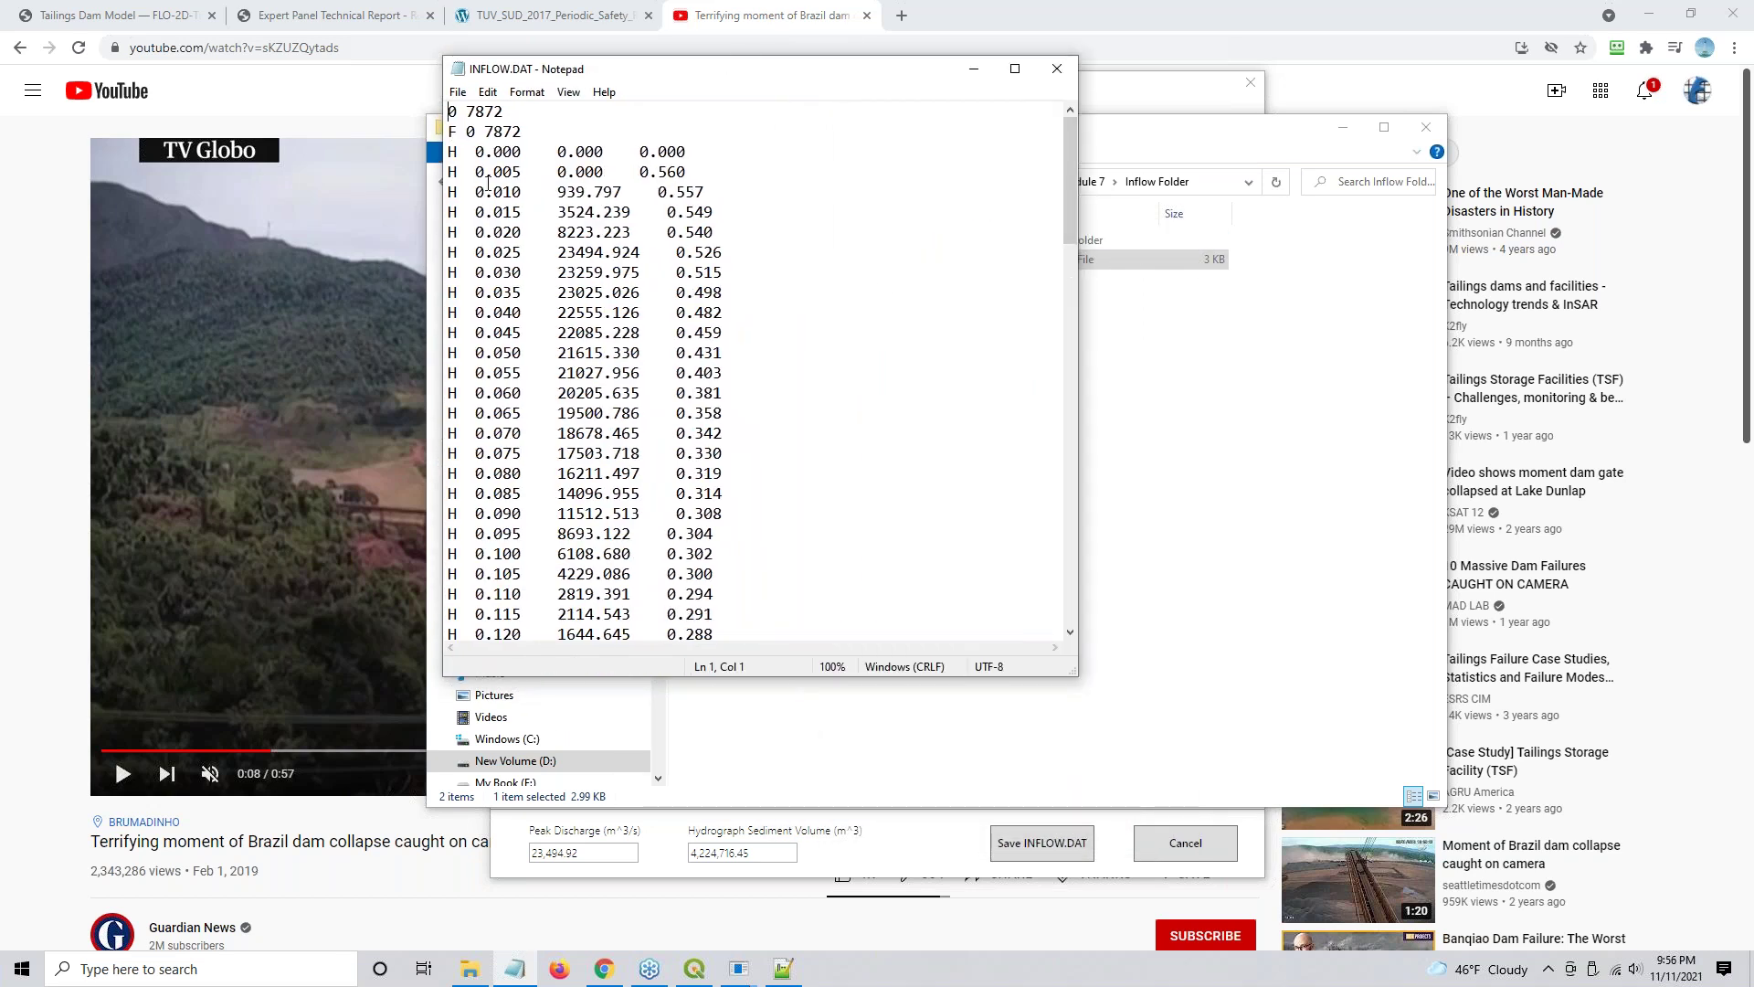
- Examine the INFLOW.DAT time series down to its last row, and the sediment concentration on the 0.005-hour row
scroll(469, 385, "down", 20)
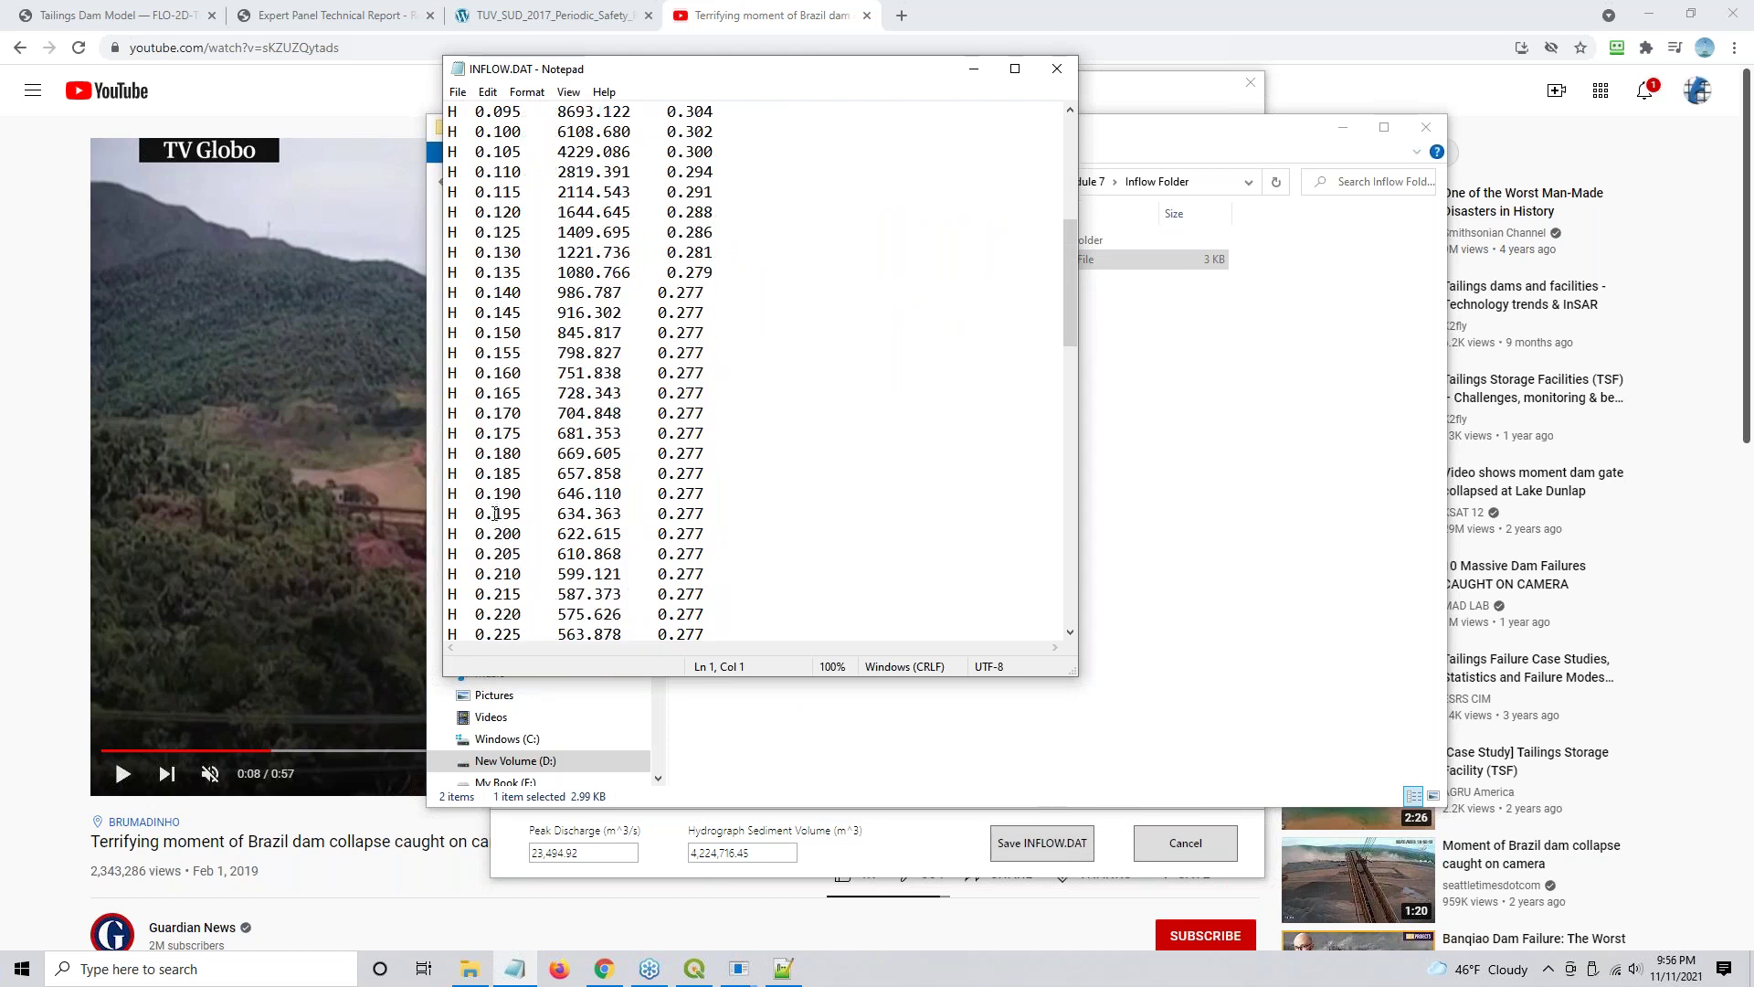
scroll(1067, 364, "up", 20)
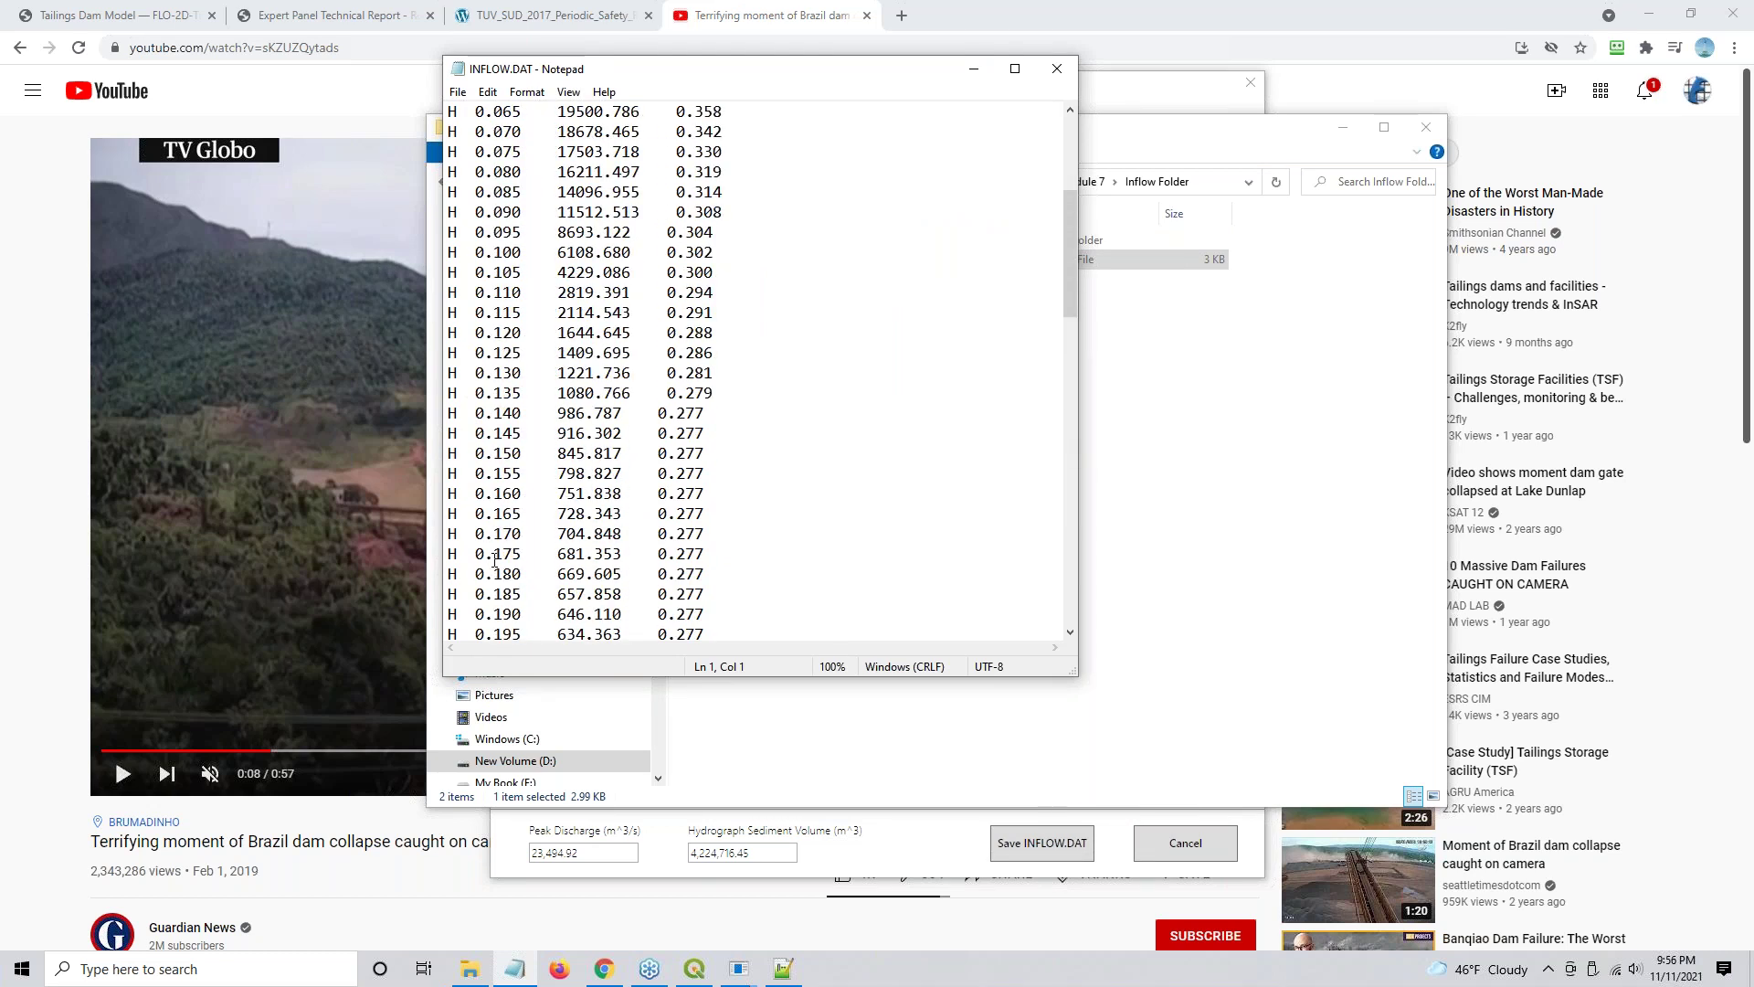
left_click_drag(1075, 199, 1082, 596)
left_click_drag(452, 595, 693, 598)
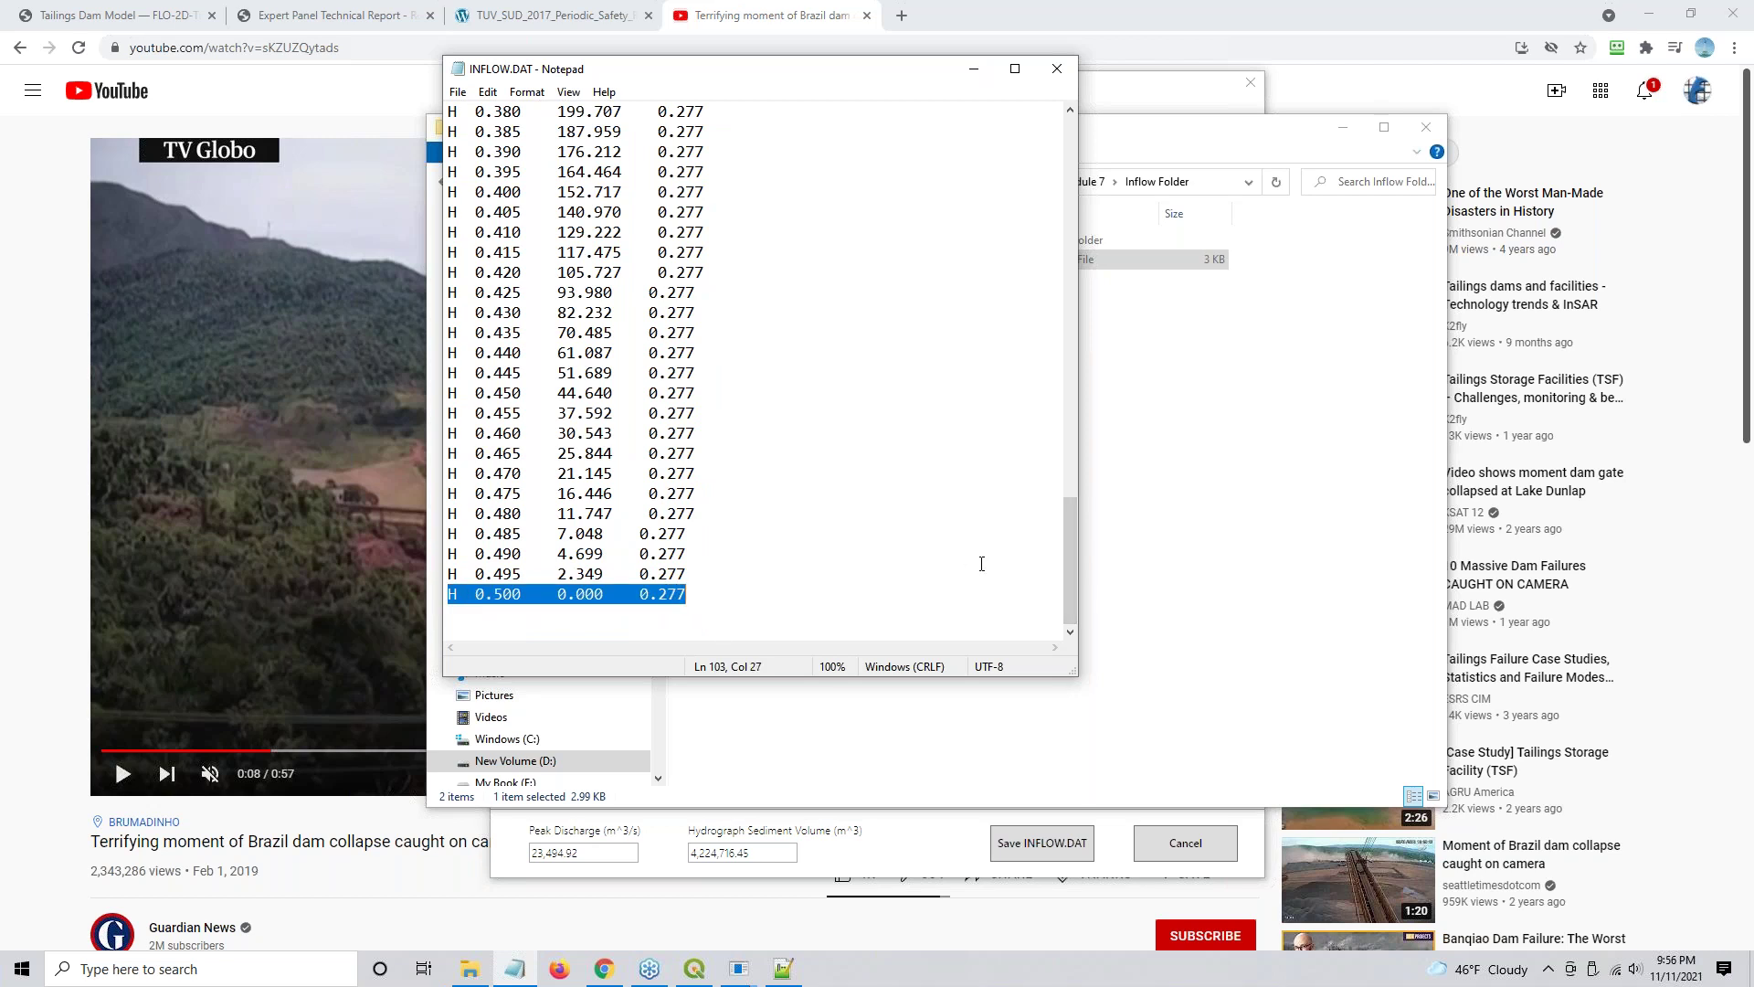
left_click_drag(1070, 571, 1070, 183)
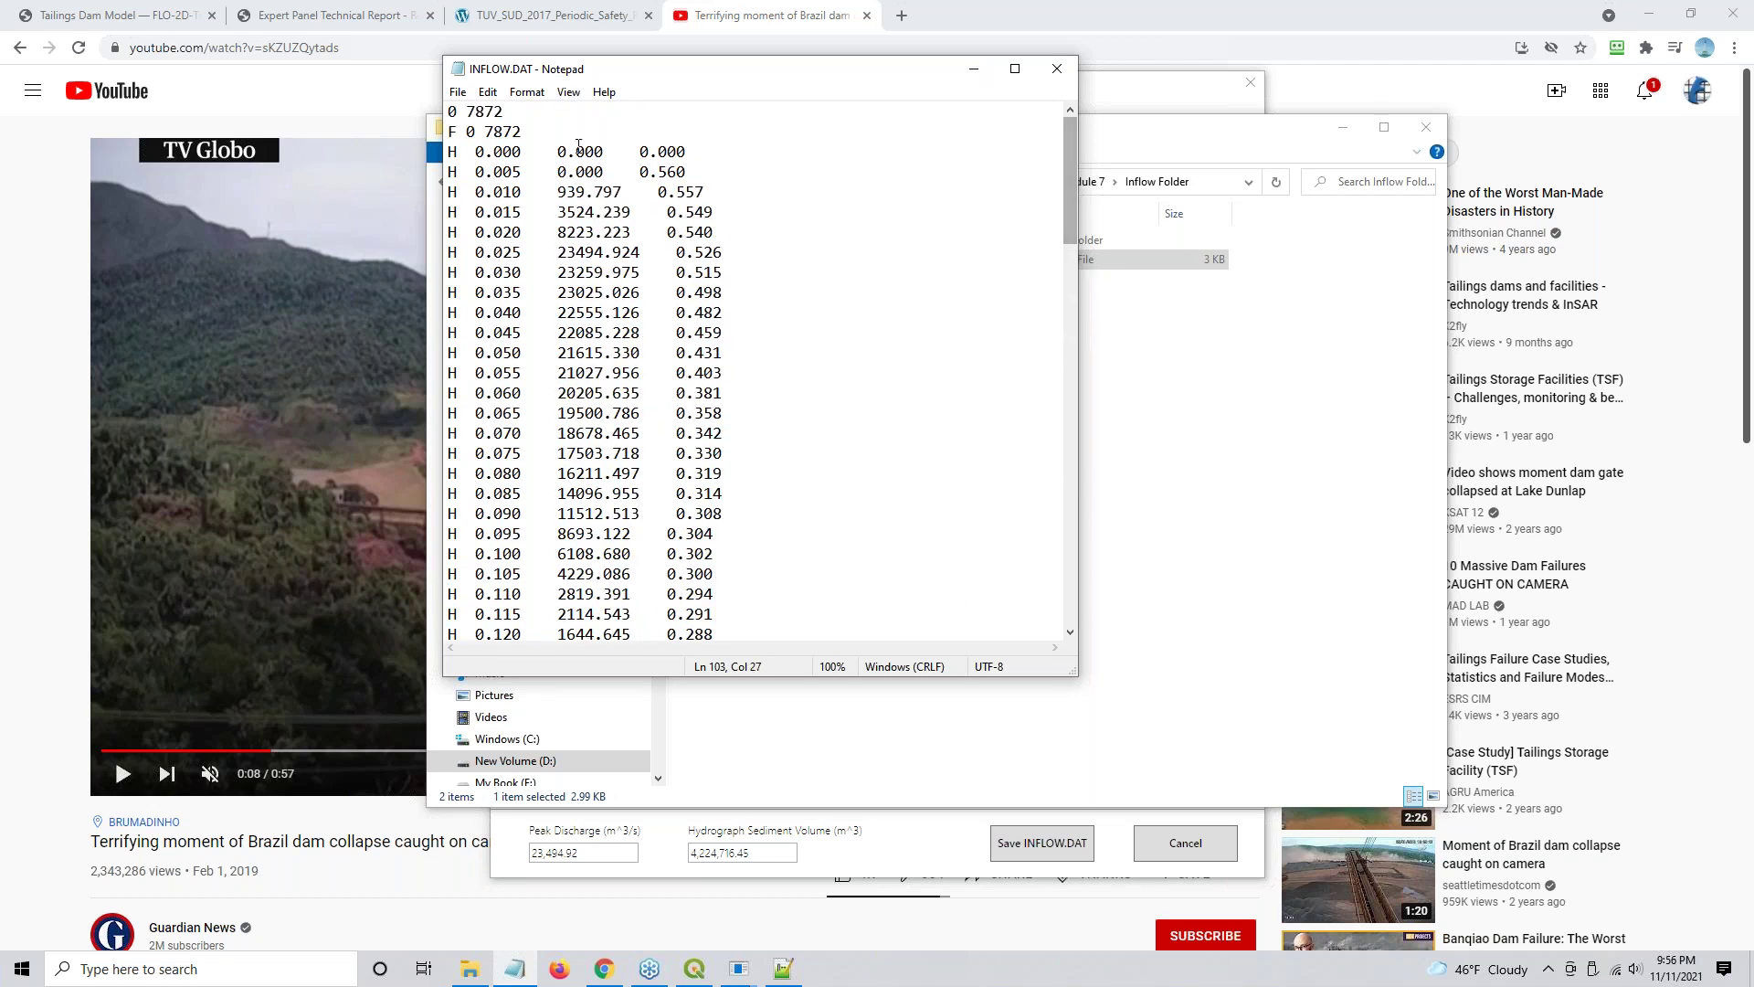
left_click_drag(627, 171, 713, 168)
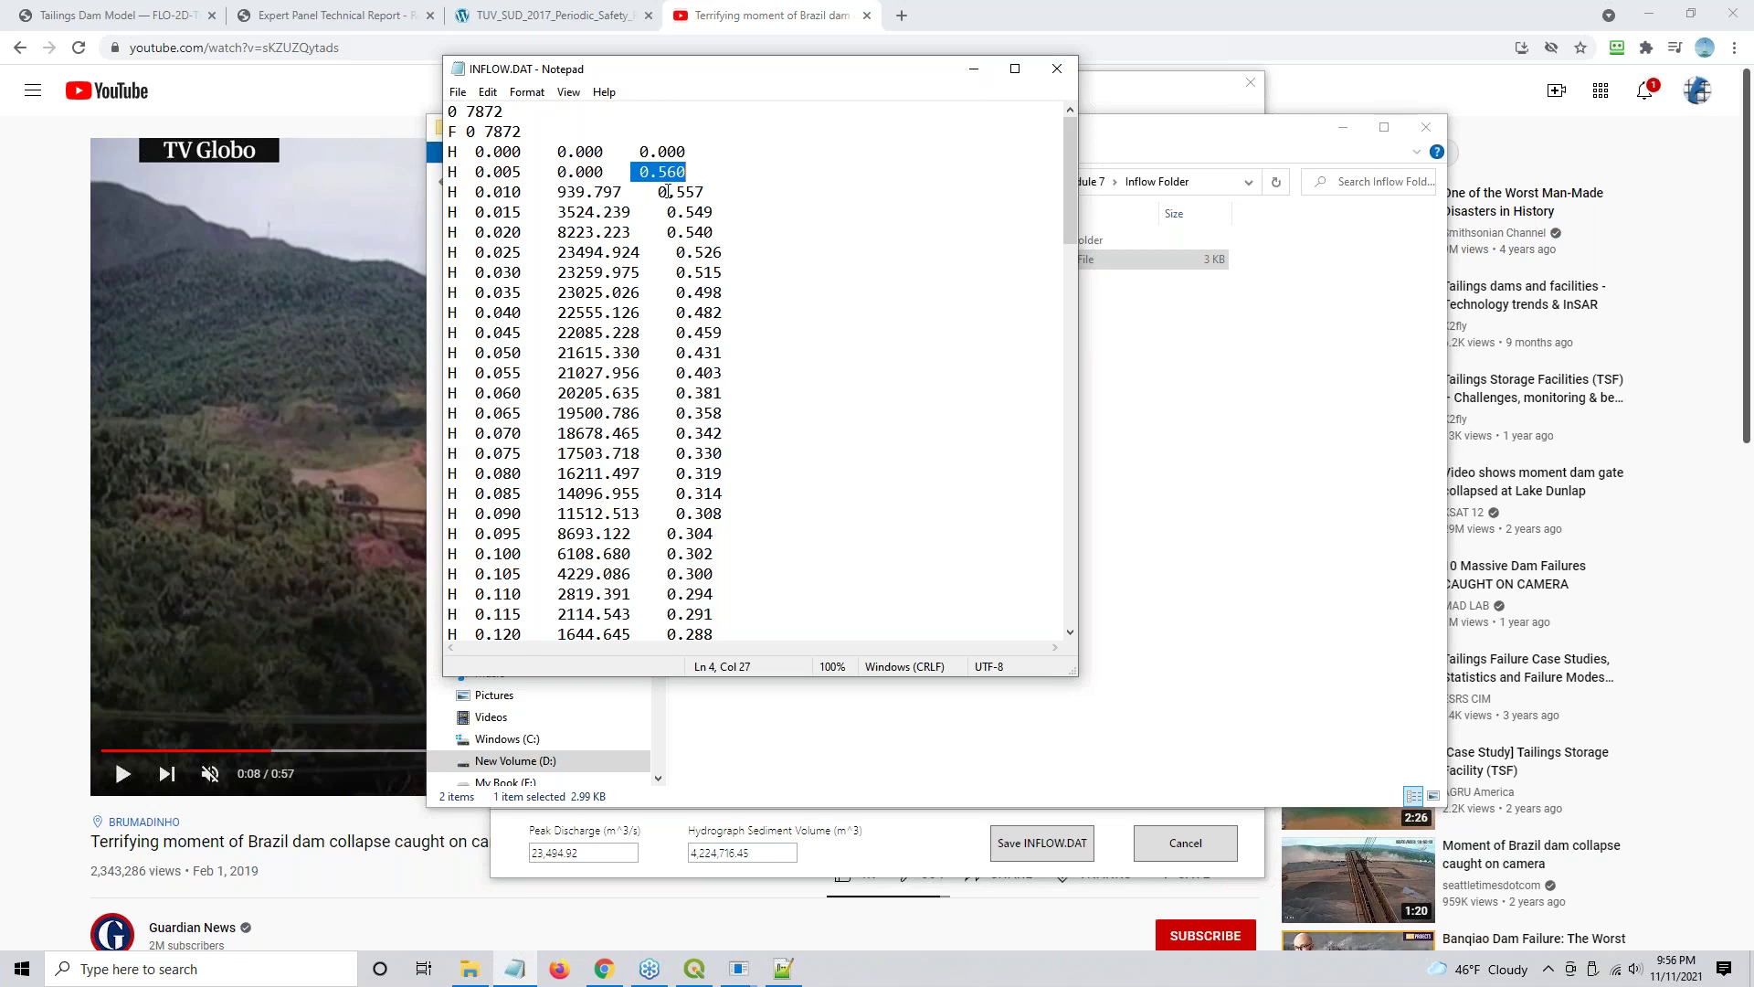
- Compare the INFLOW.DAT discharge and concentration columns with the save options, reading the whole file from start to end
left_click(915, 865)
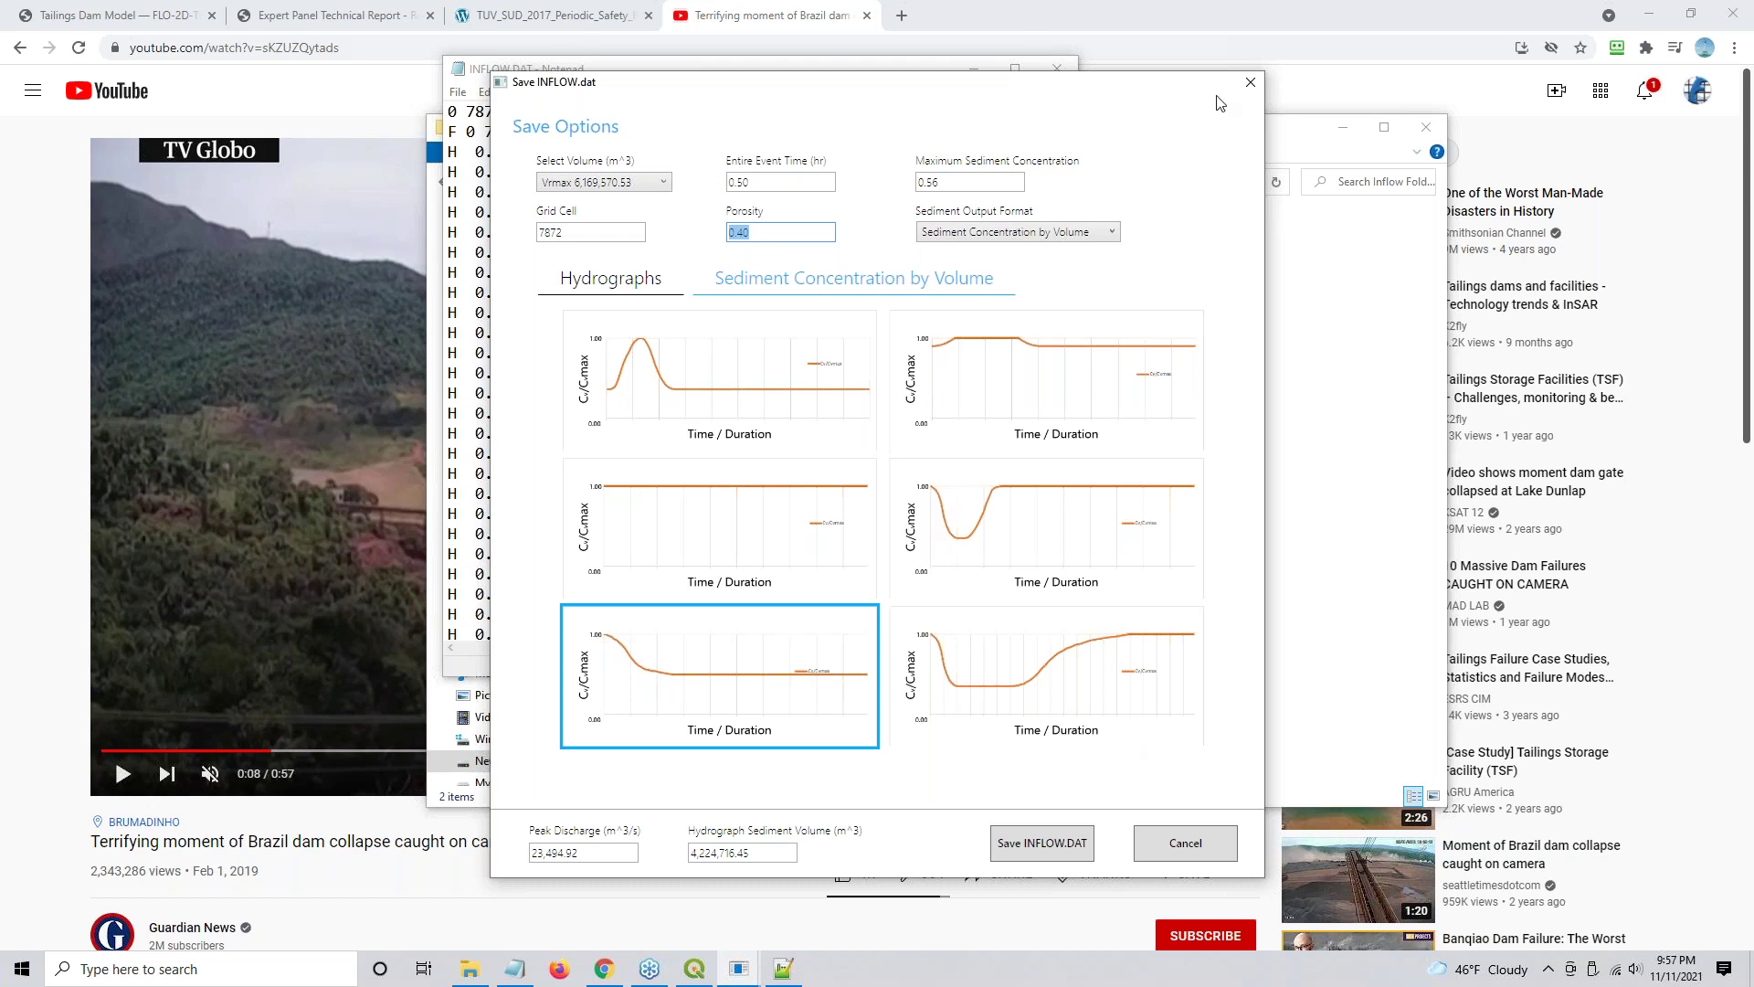
left_click(1338, 582)
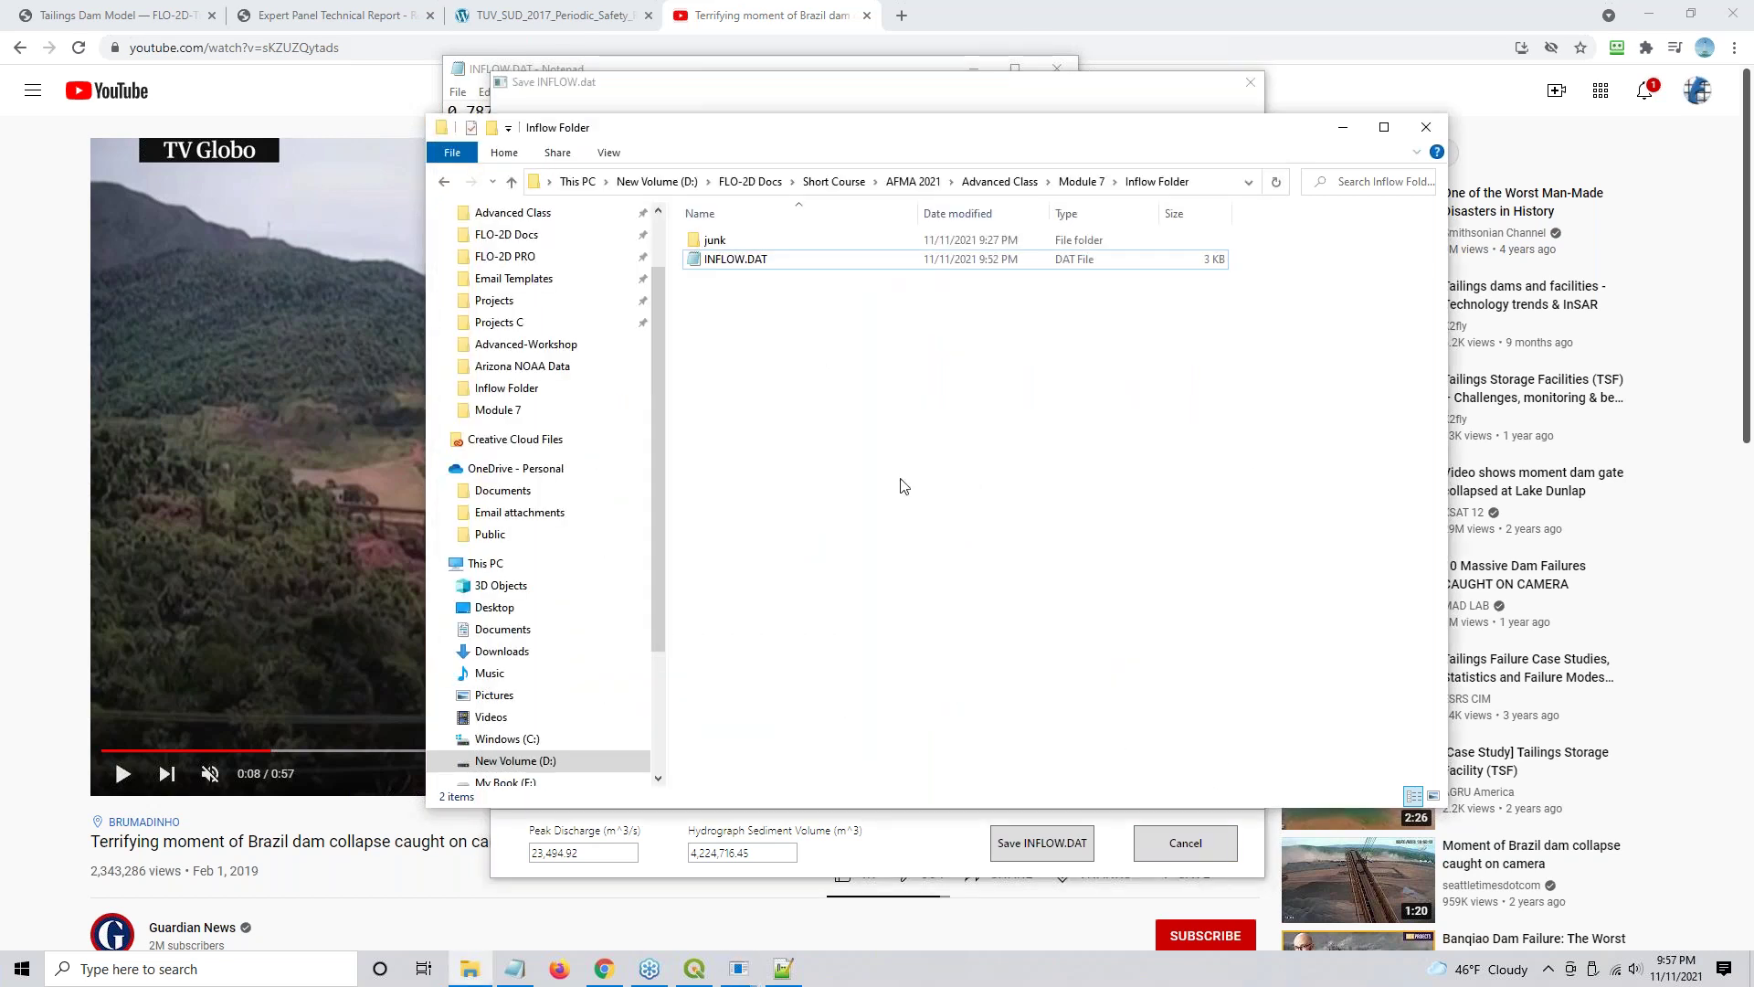
left_click(629, 71)
scroll(691, 507, "down", 4)
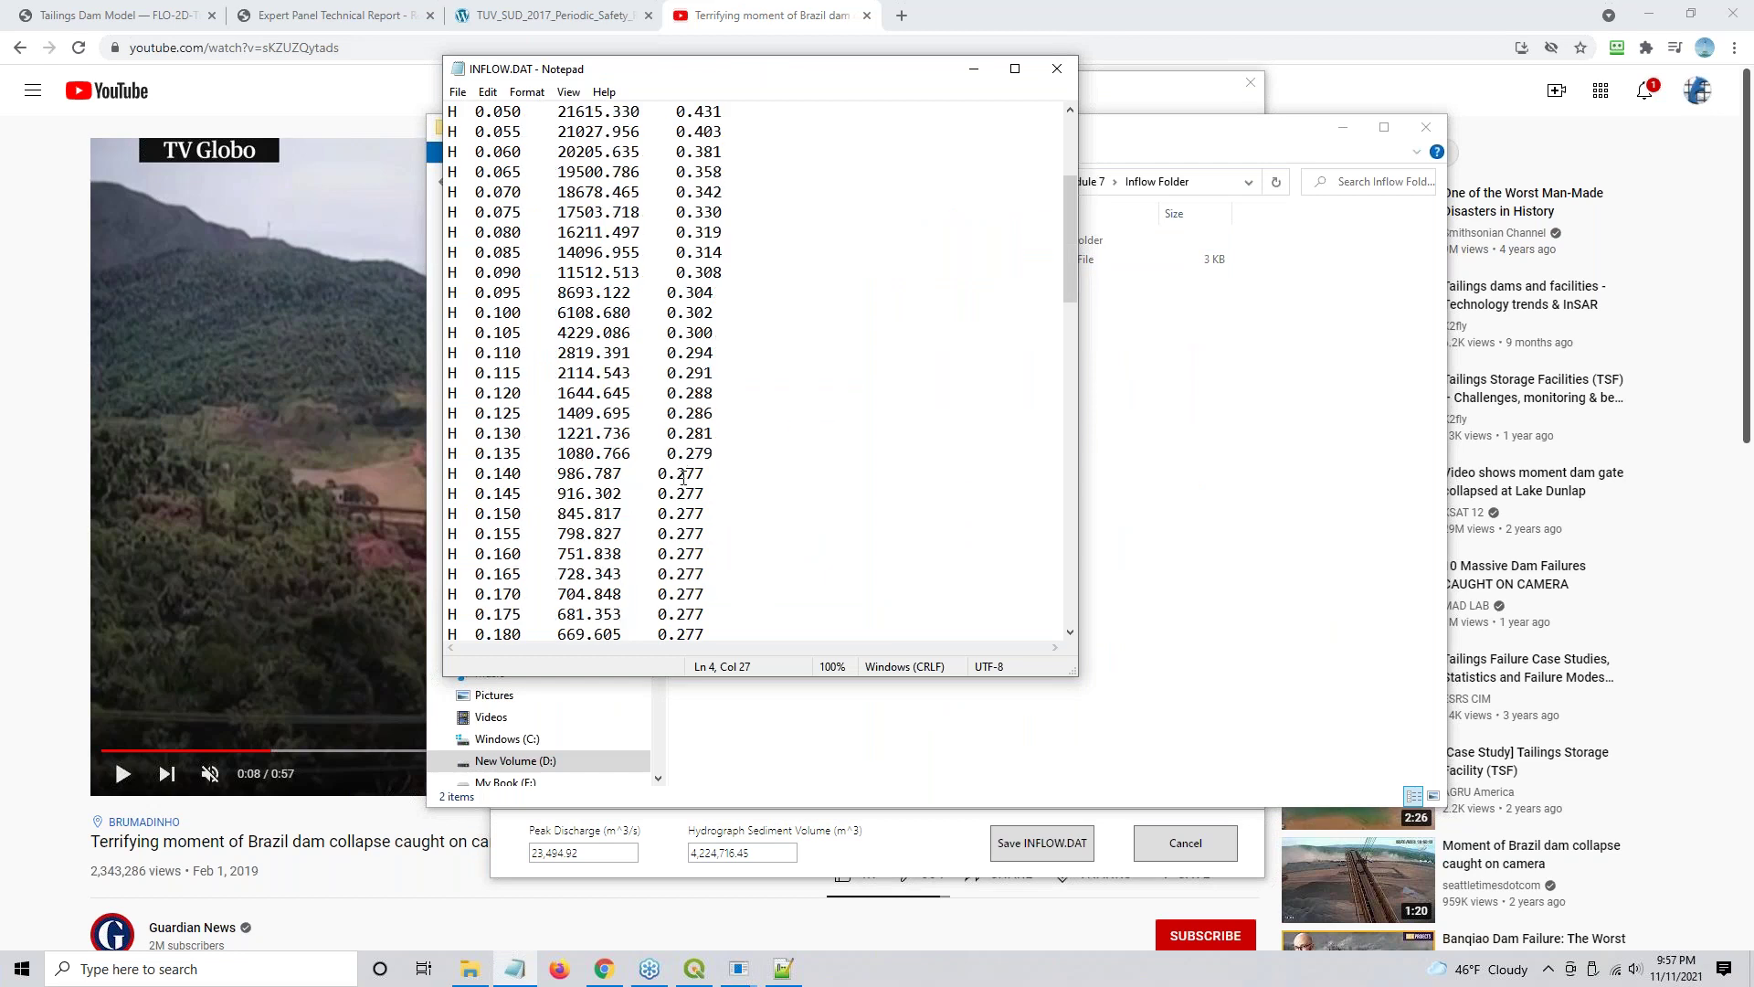
scroll(680, 452, "down", 11)
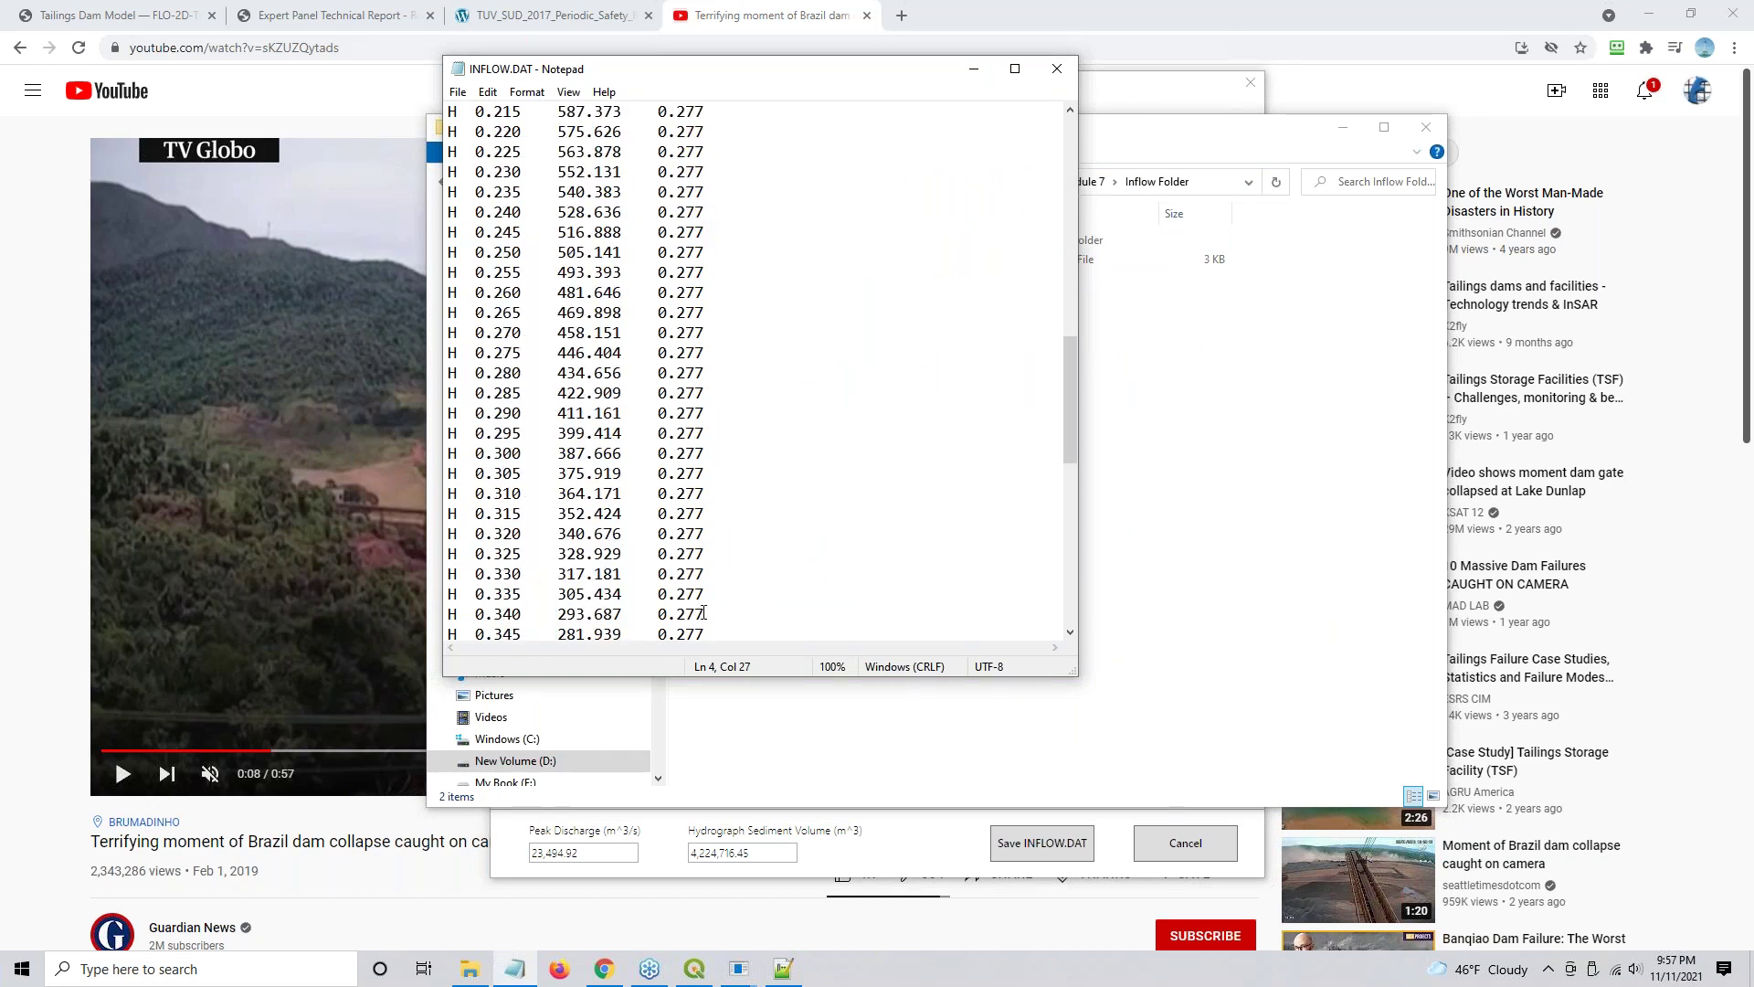
scroll(697, 485, "up", 14)
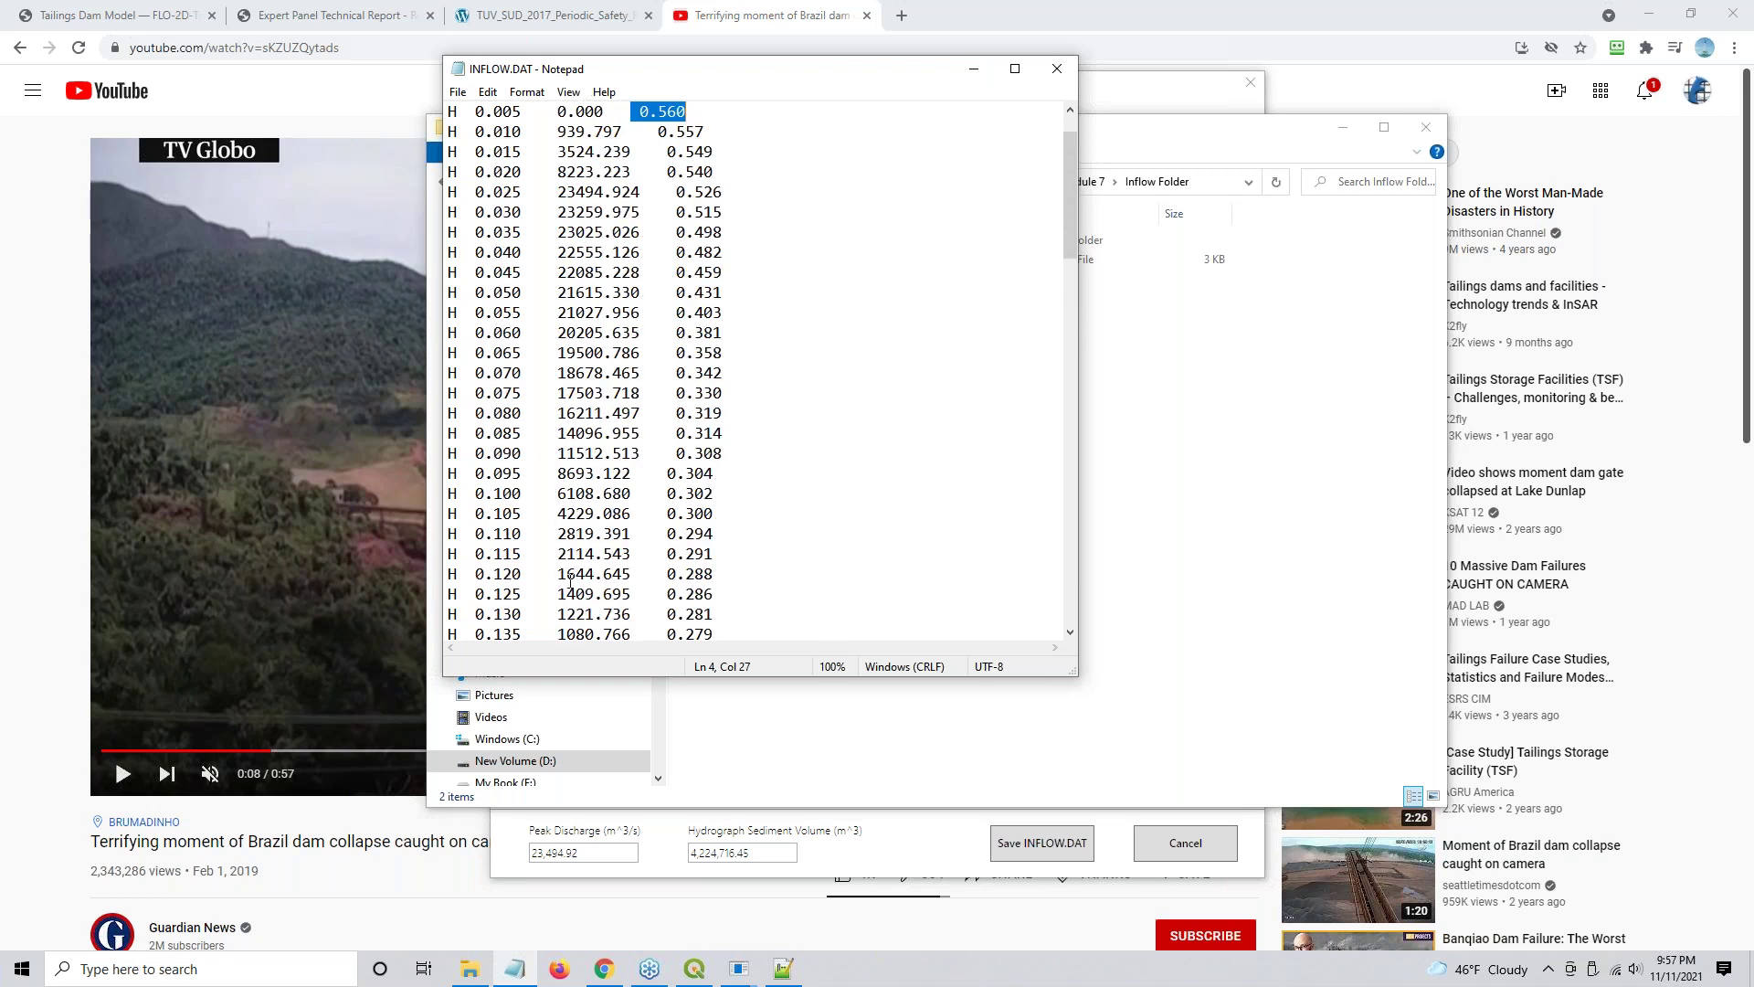
scroll(617, 127, "down", 20)
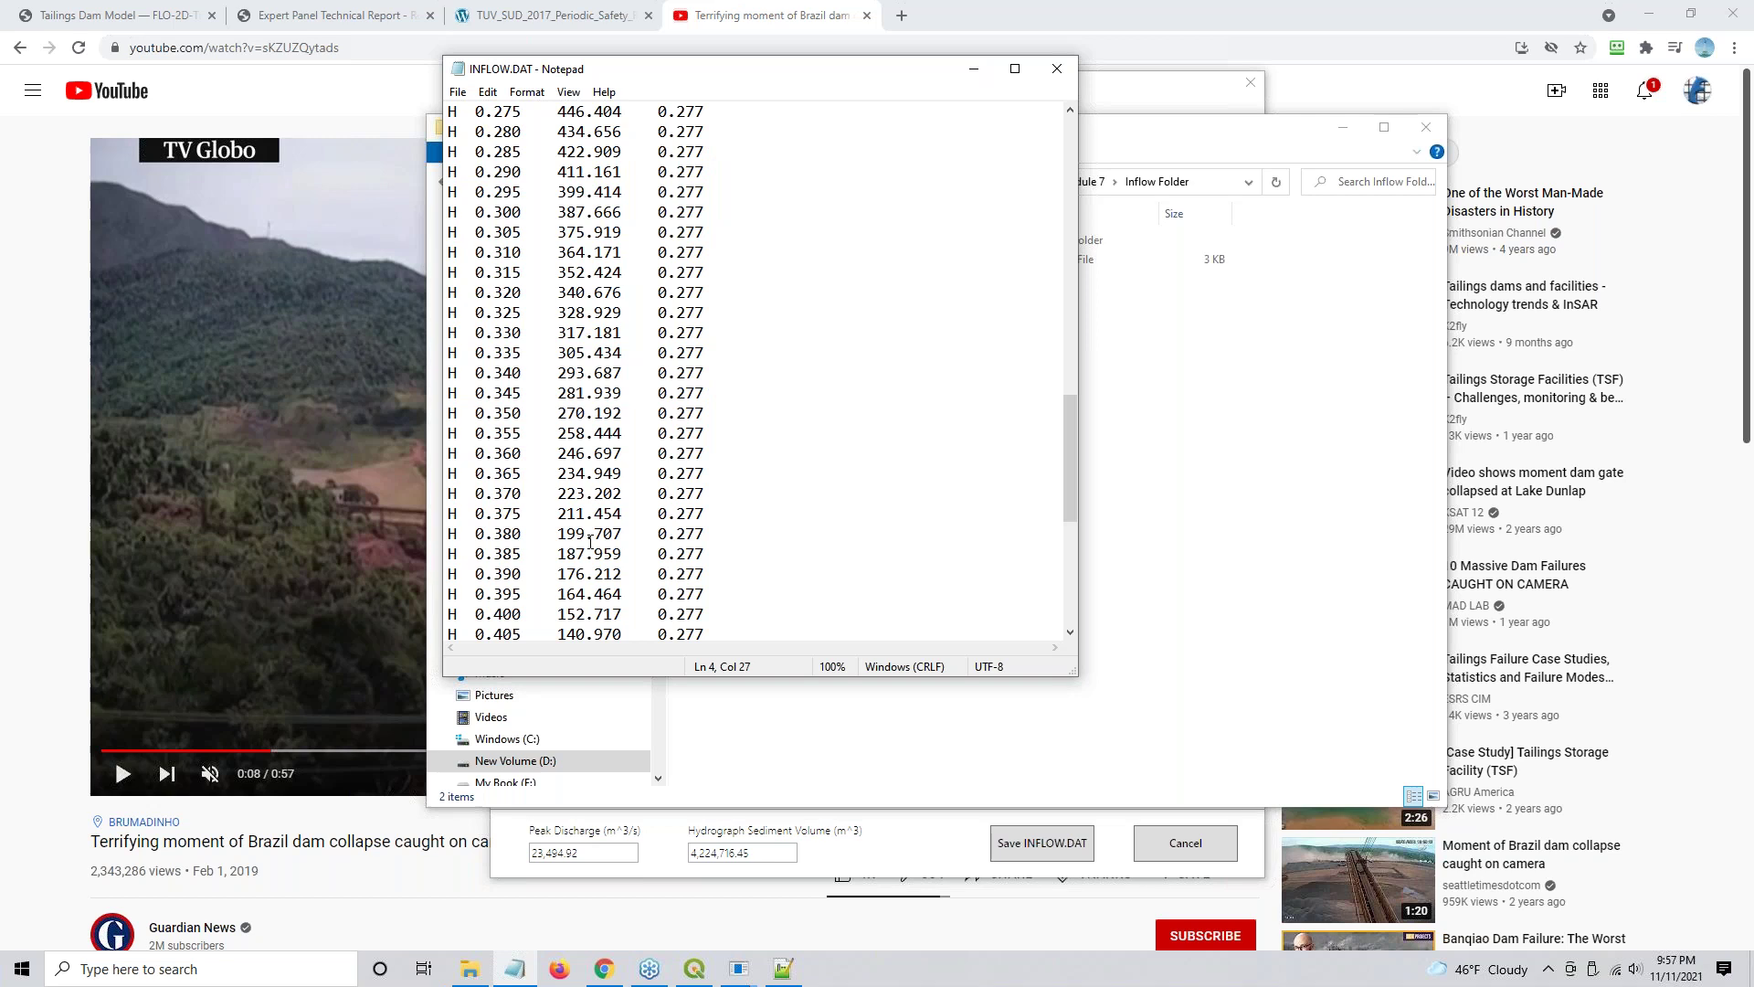
scroll(598, 610, "down", 2)
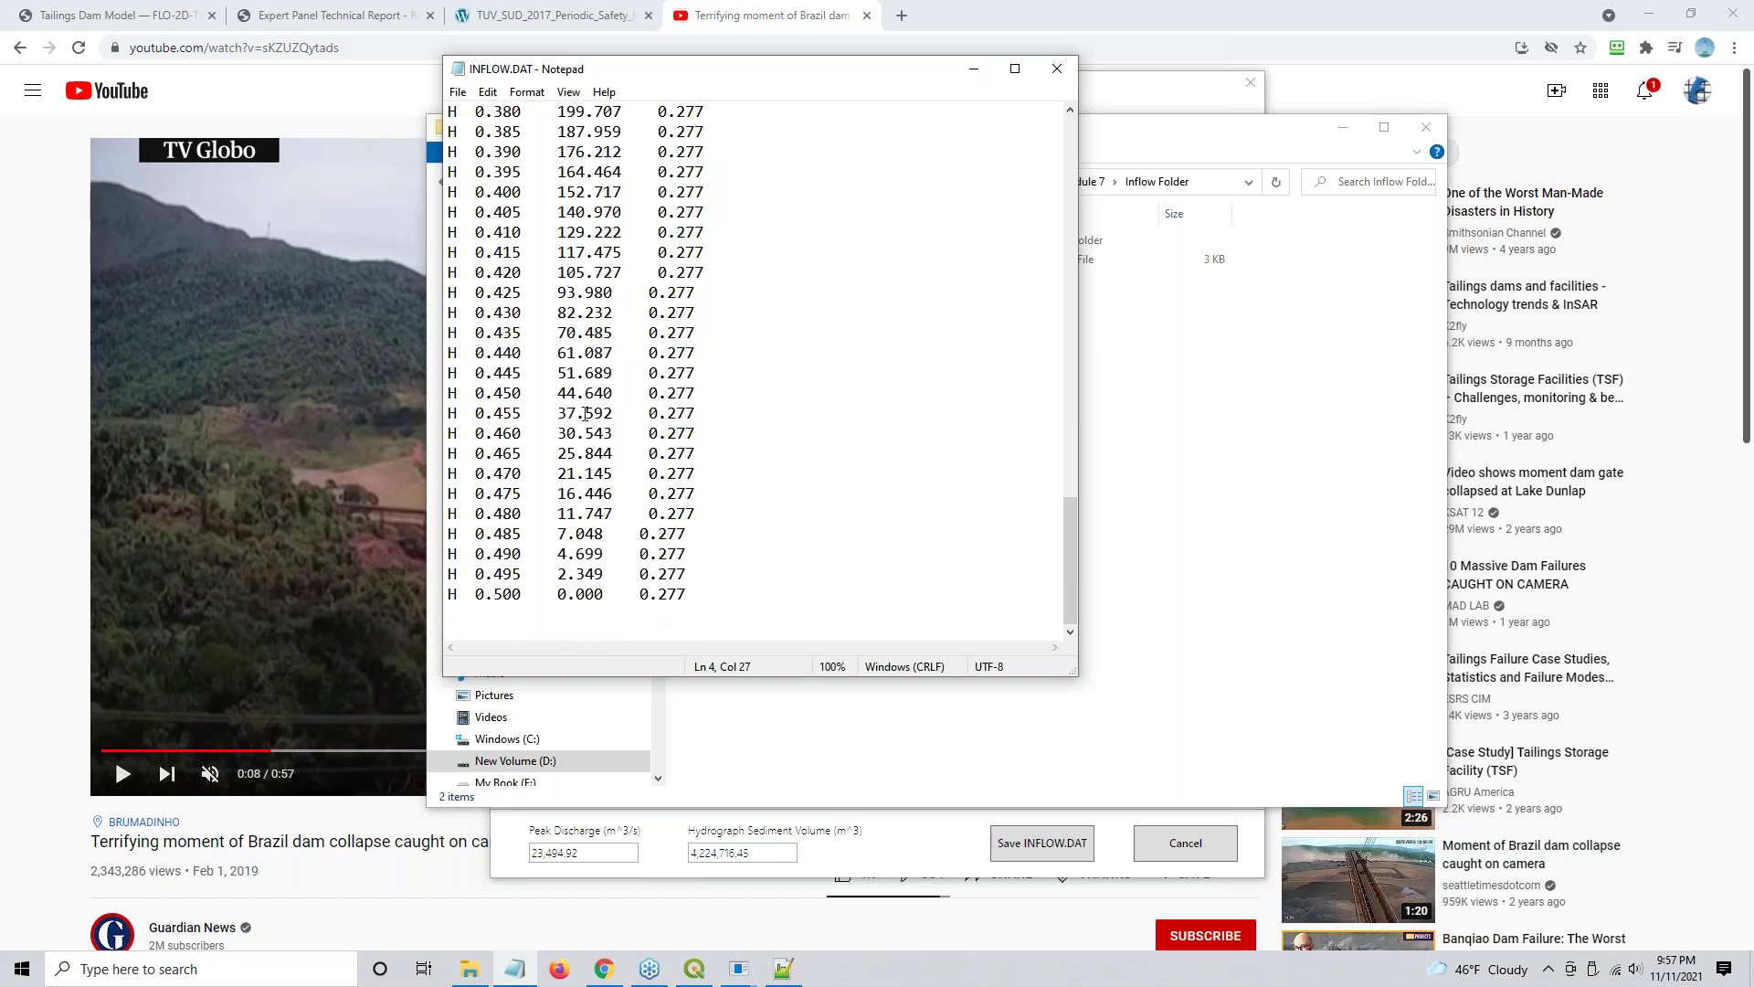
scroll(584, 413, "up", 20)
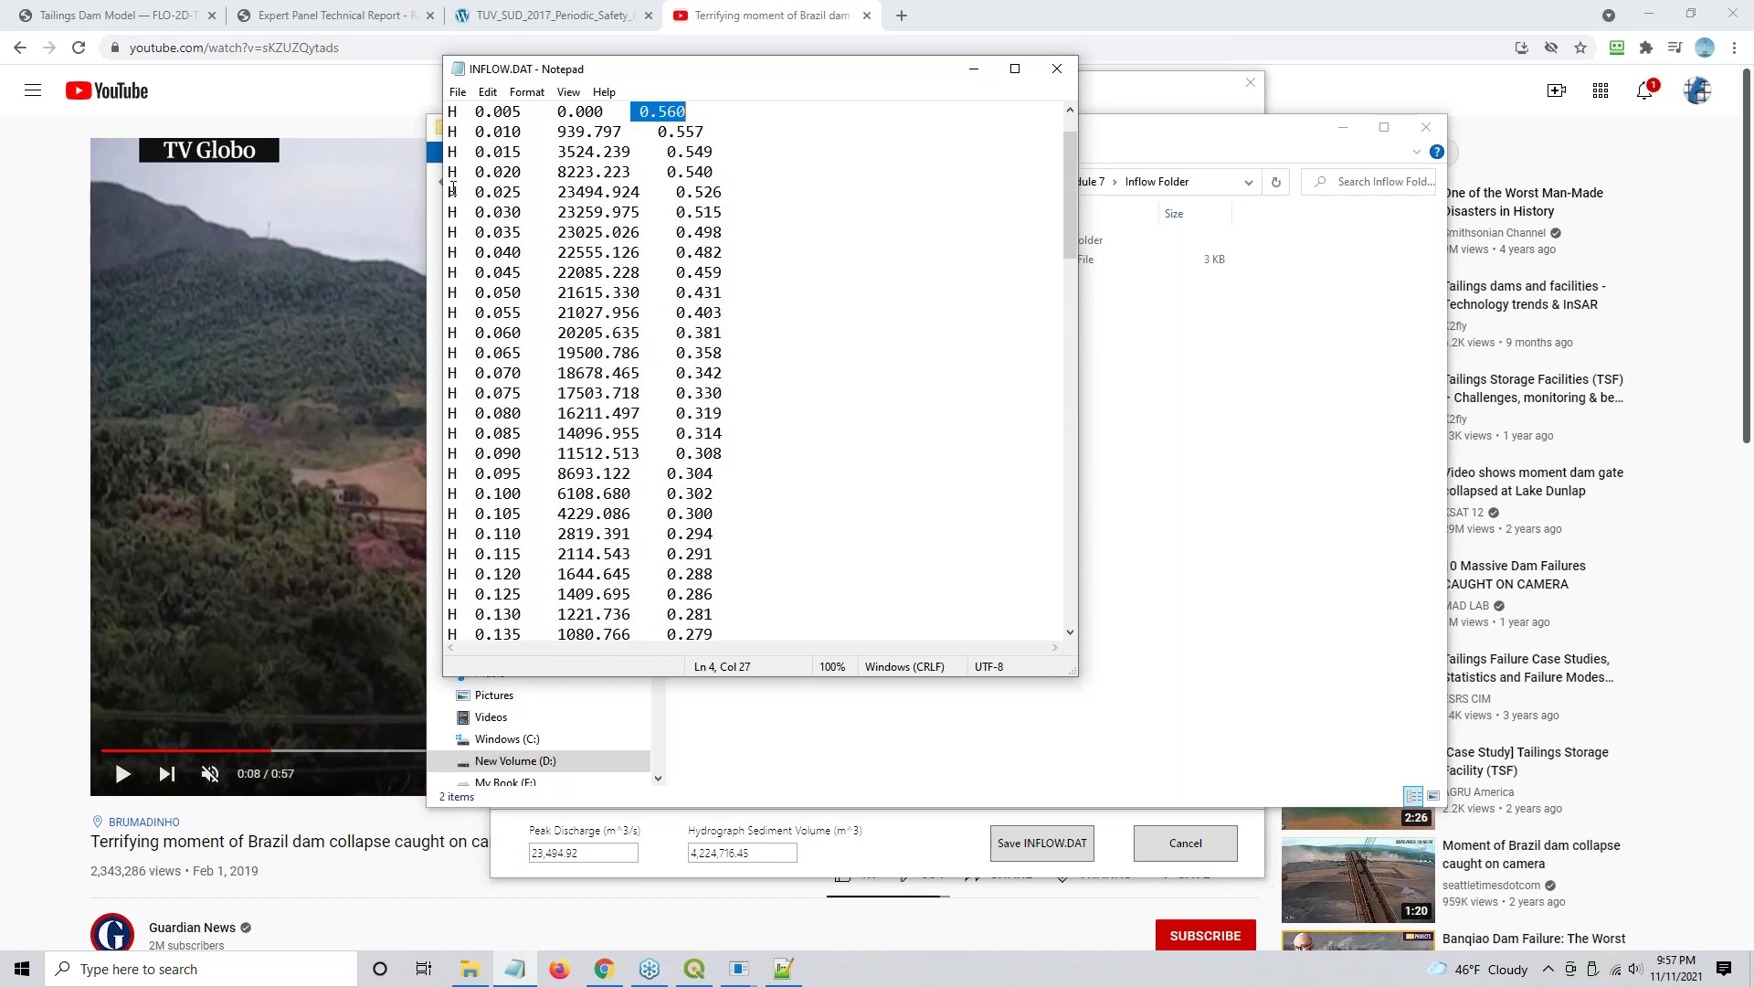
scroll(514, 239, "up", 1)
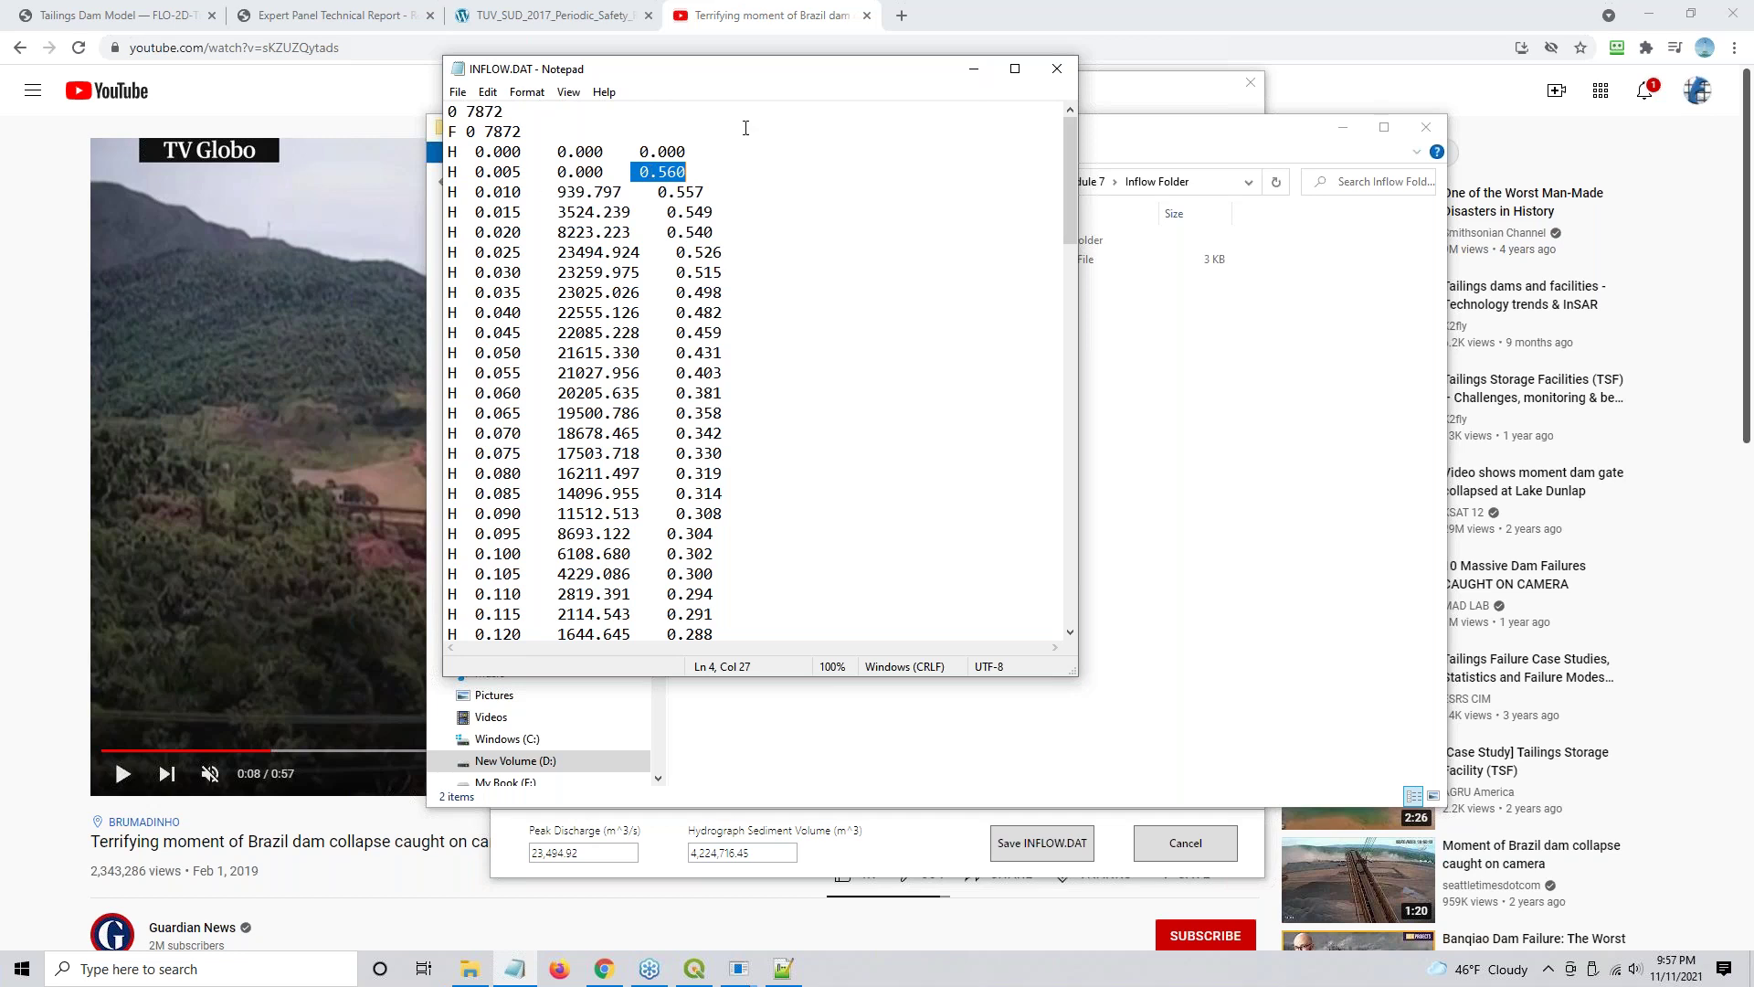
- Examine the two header lines of INFLOW.DAT, then close the file and minimize the Inflow Folder window
left_click_drag(449, 111, 458, 111)
left_click_drag(481, 110, 493, 112)
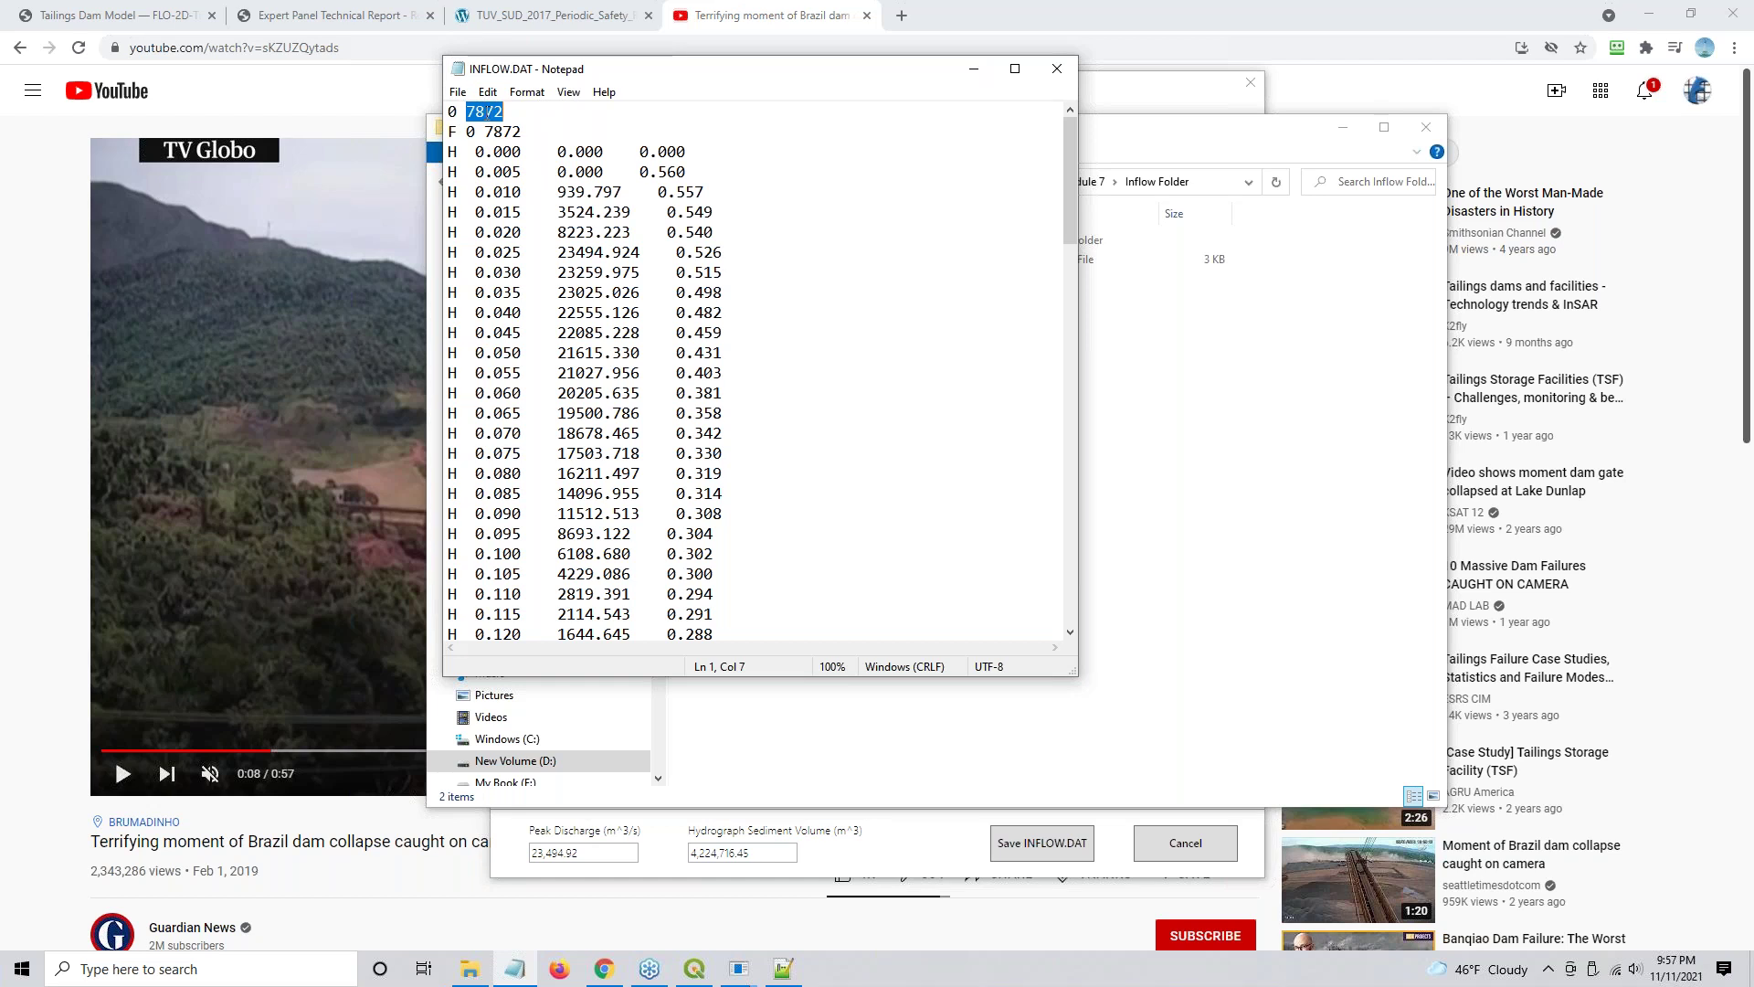
left_click(451, 132)
left_click_drag(469, 131, 477, 132)
double_click(503, 131)
left_click(1057, 69)
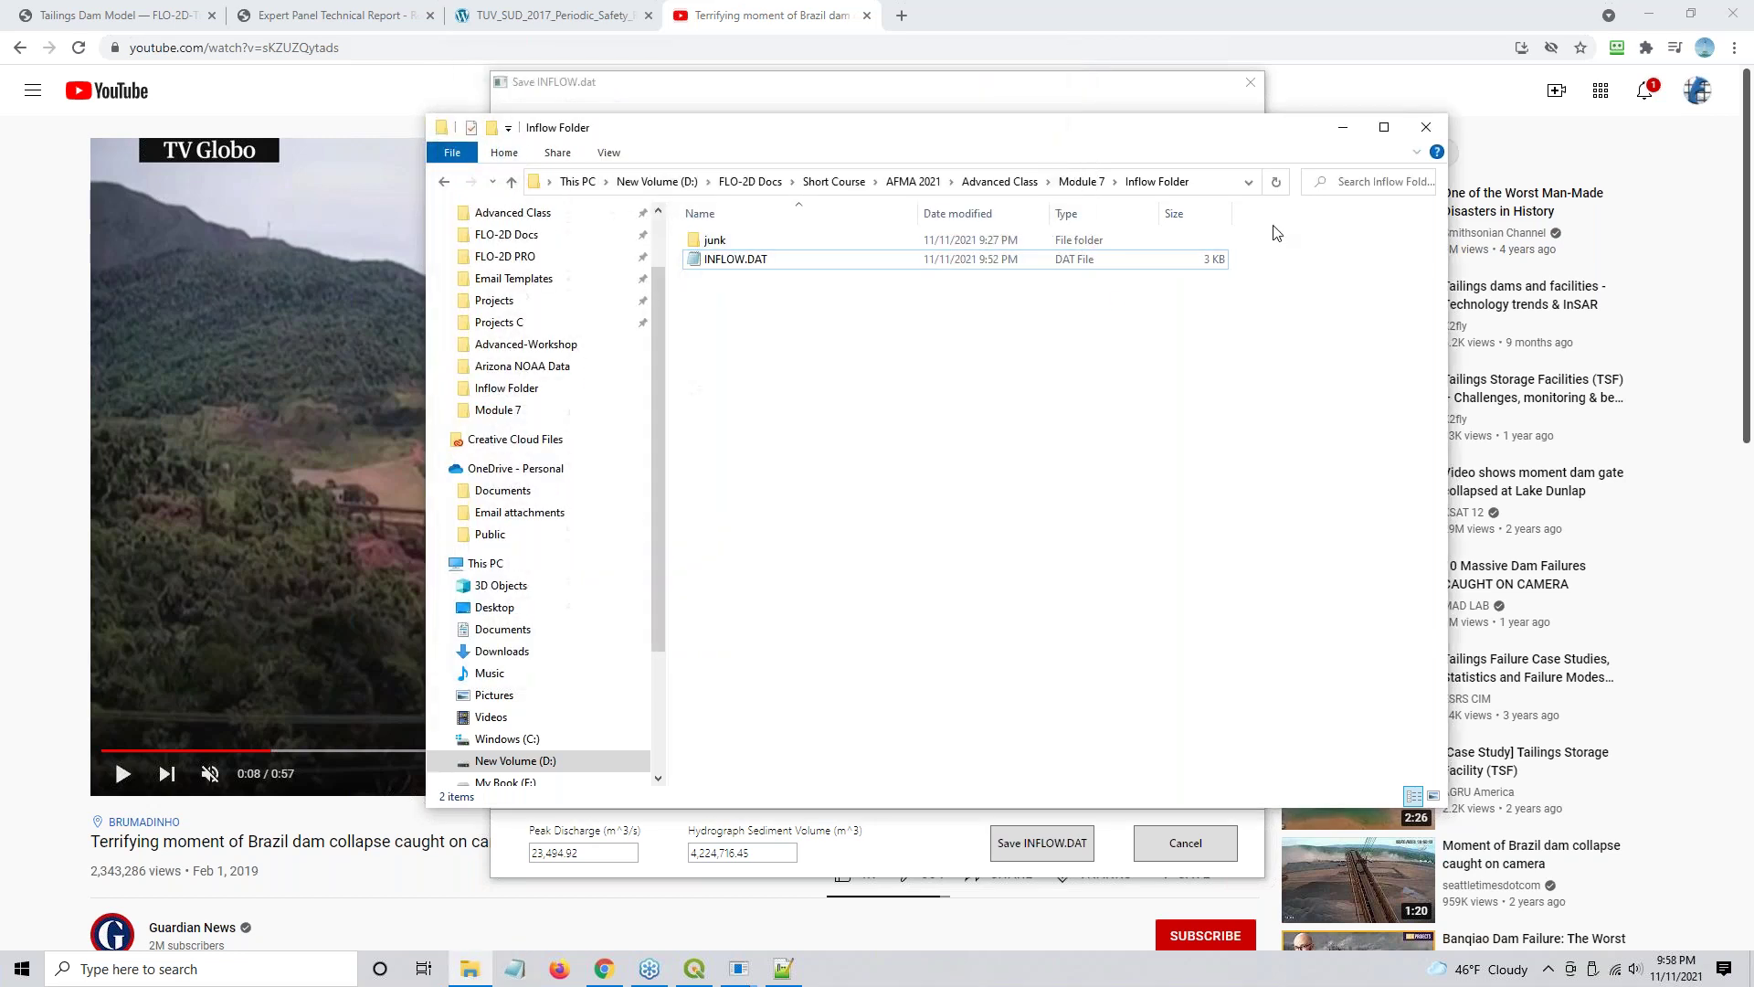
left_click(1345, 135)
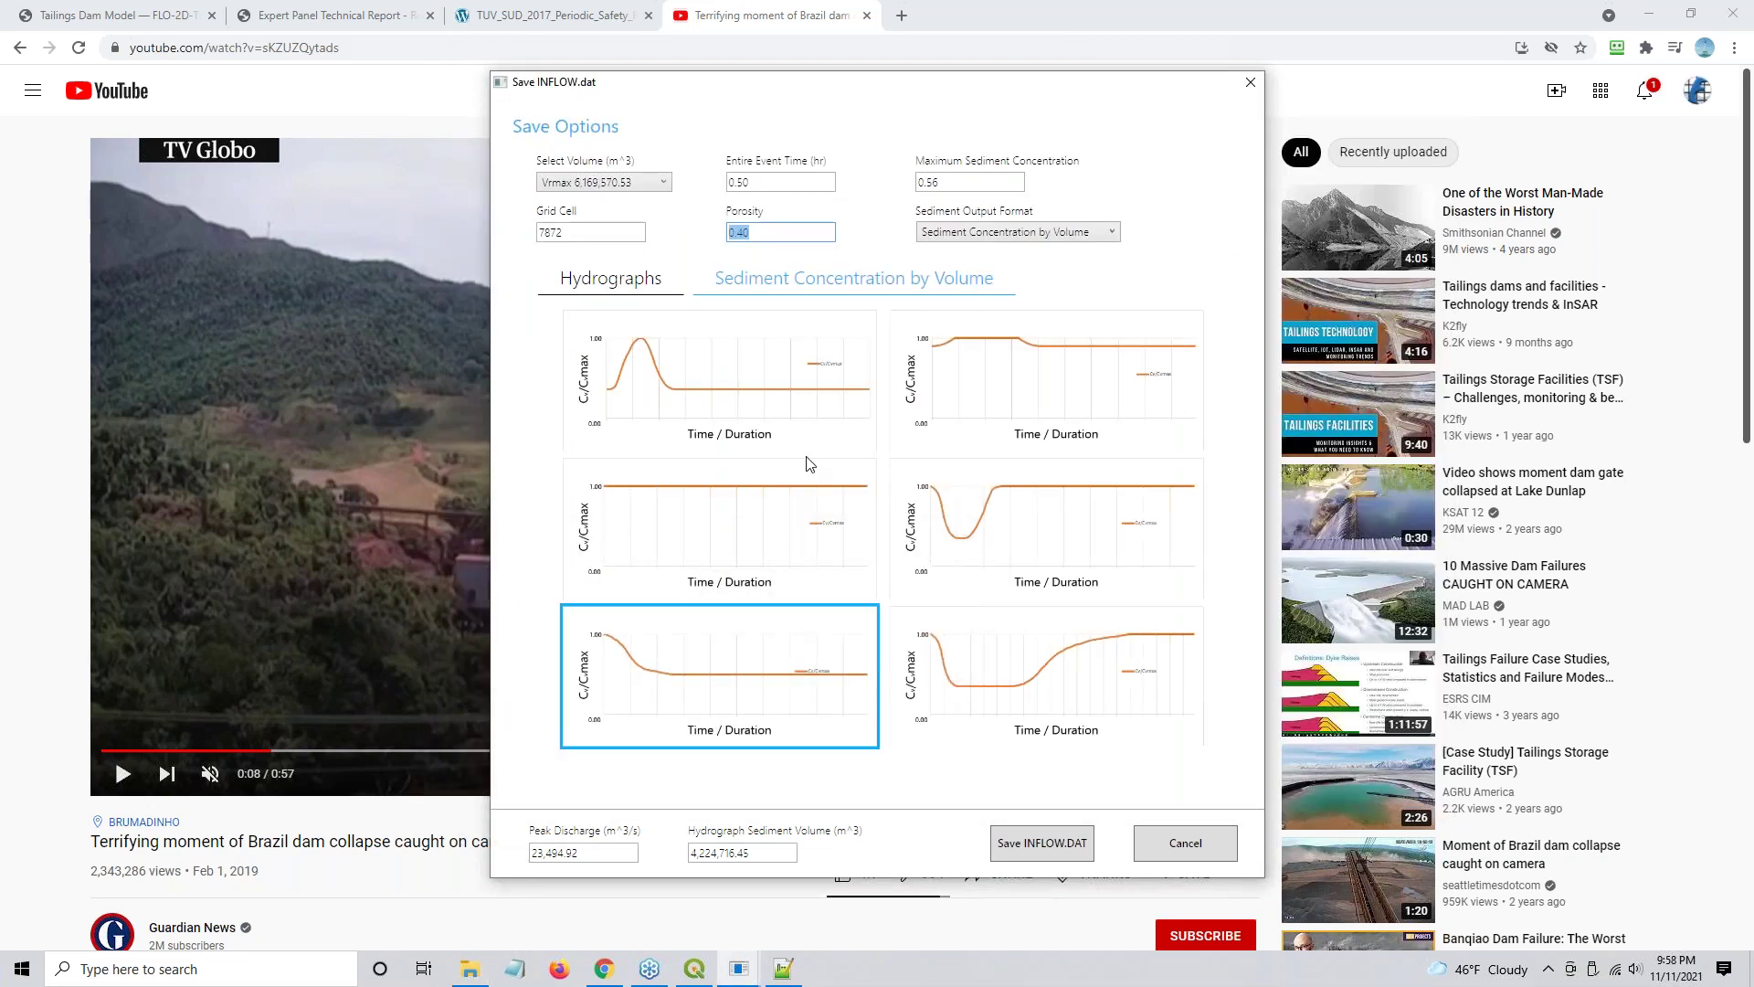
- Cancel the INFLOW.DAT save options and save the breach data over Tailings Breach 1.xml in the Module 7 folder
left_click(1169, 839)
left_click(515, 173)
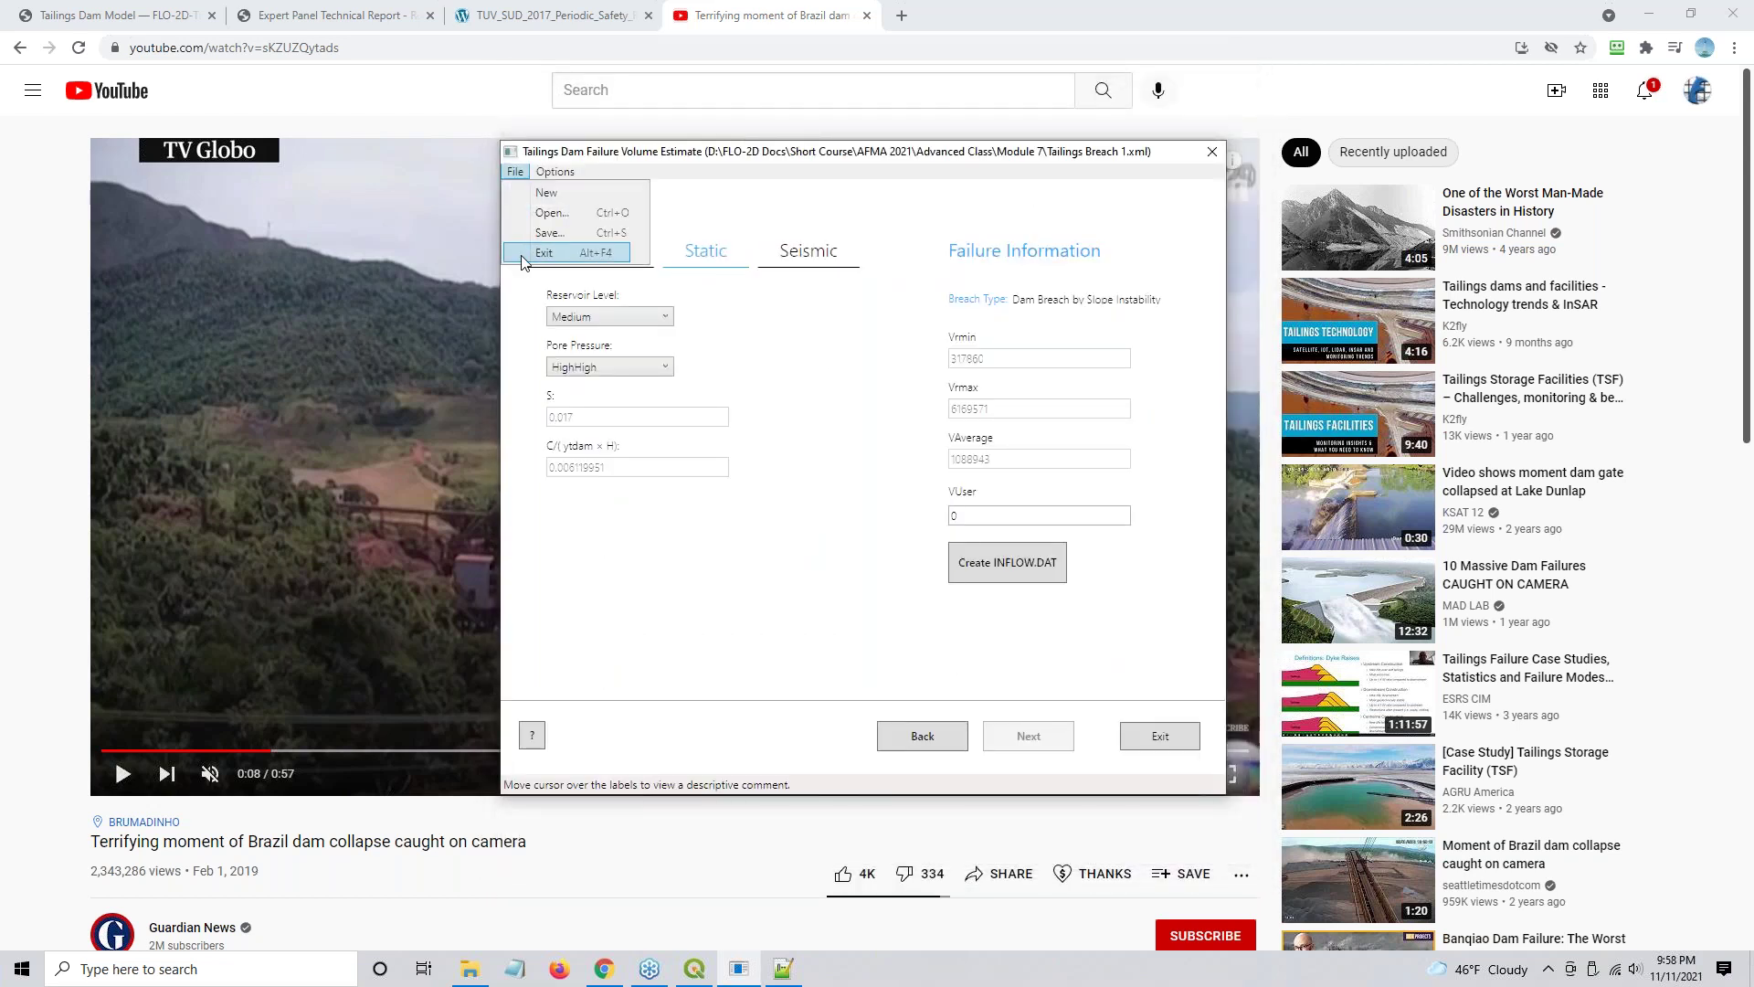
left_click(549, 234)
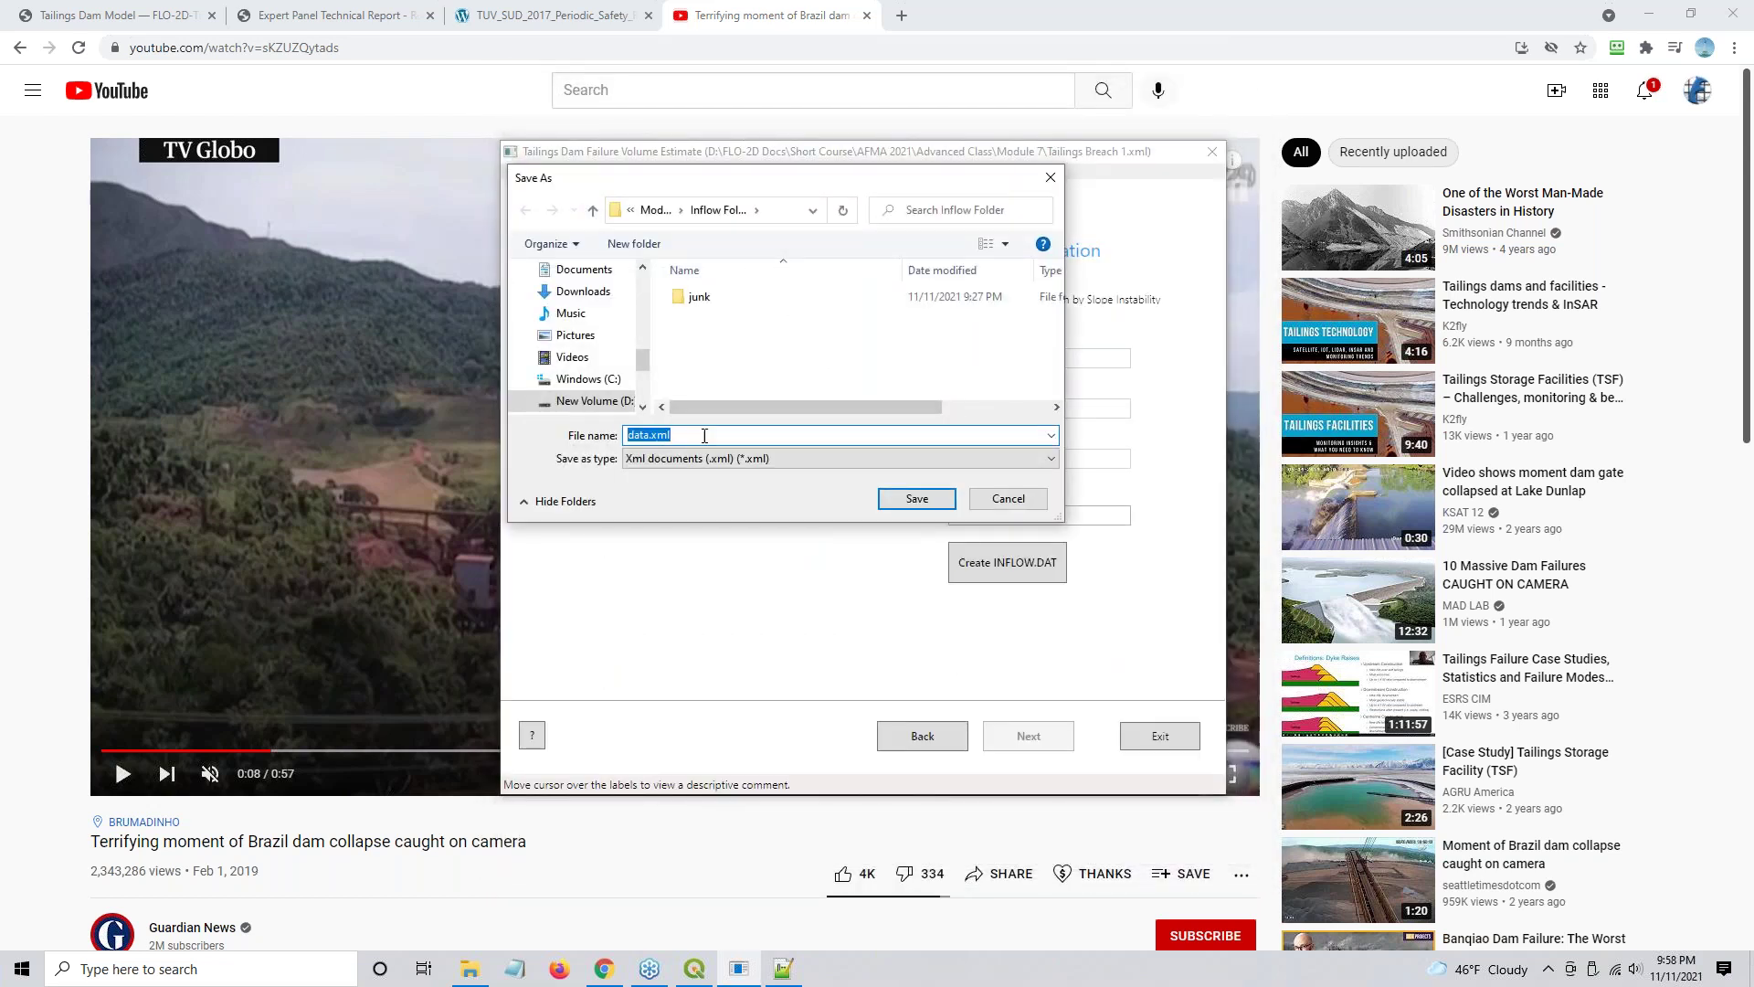
left_click(655, 209)
left_click(735, 374)
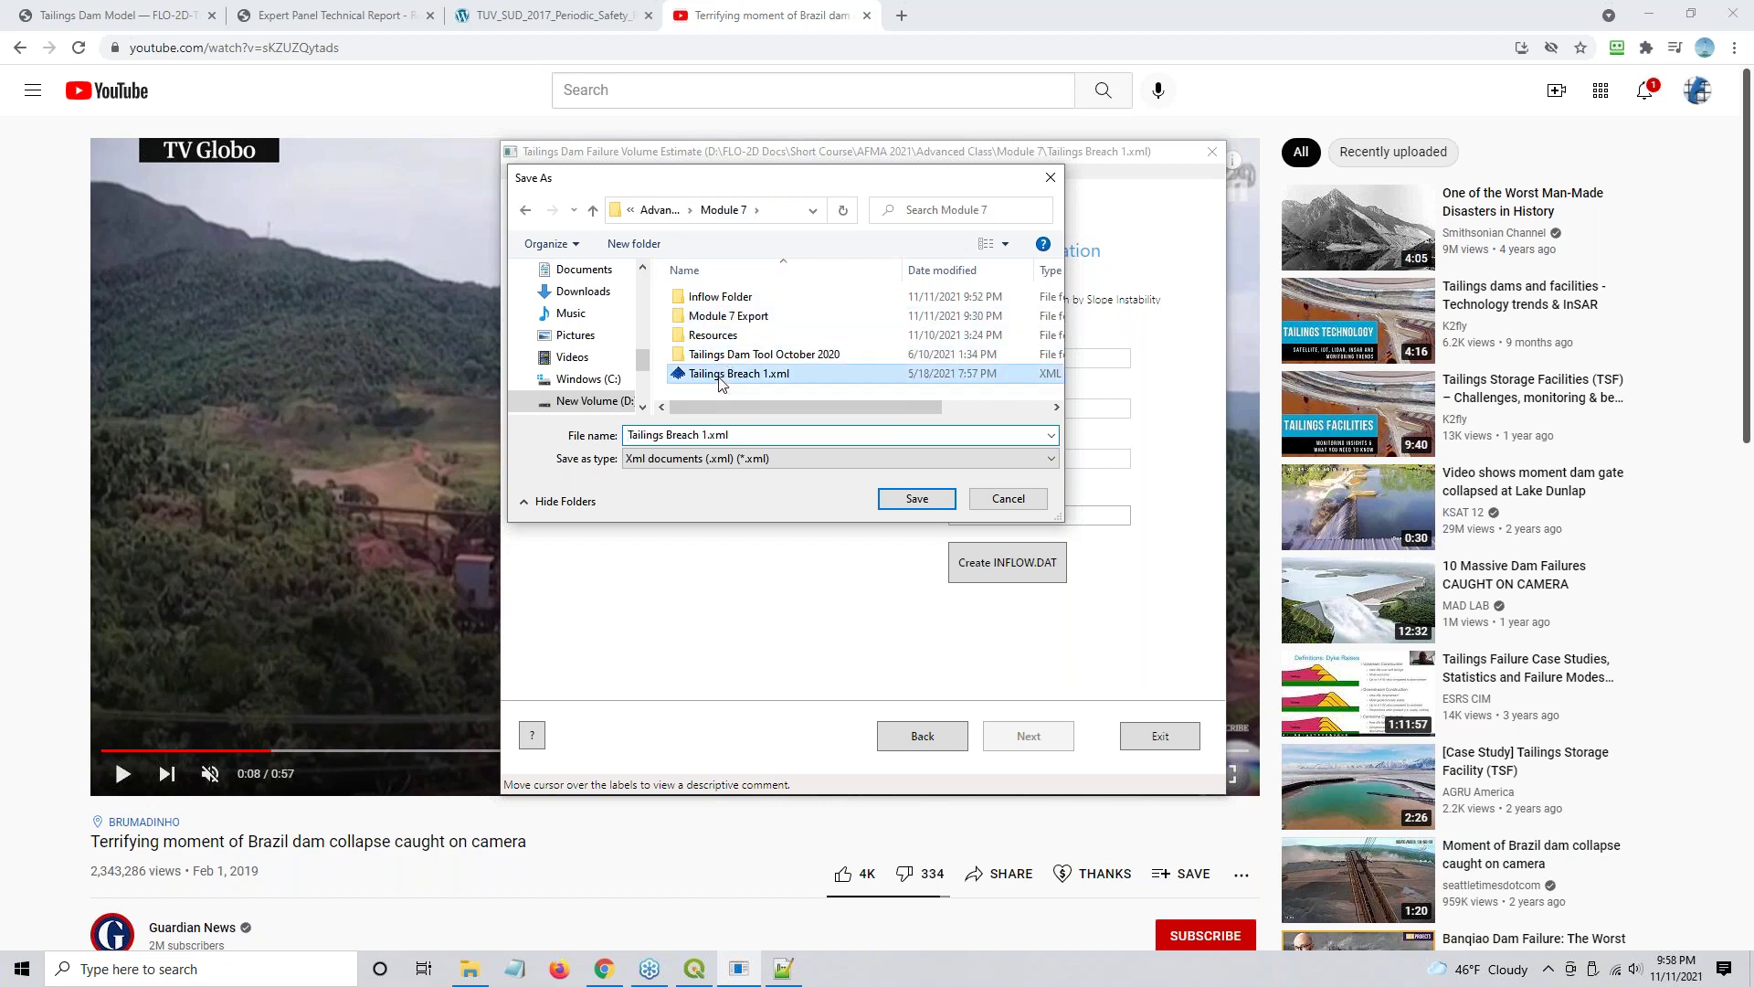
left_click(916, 499)
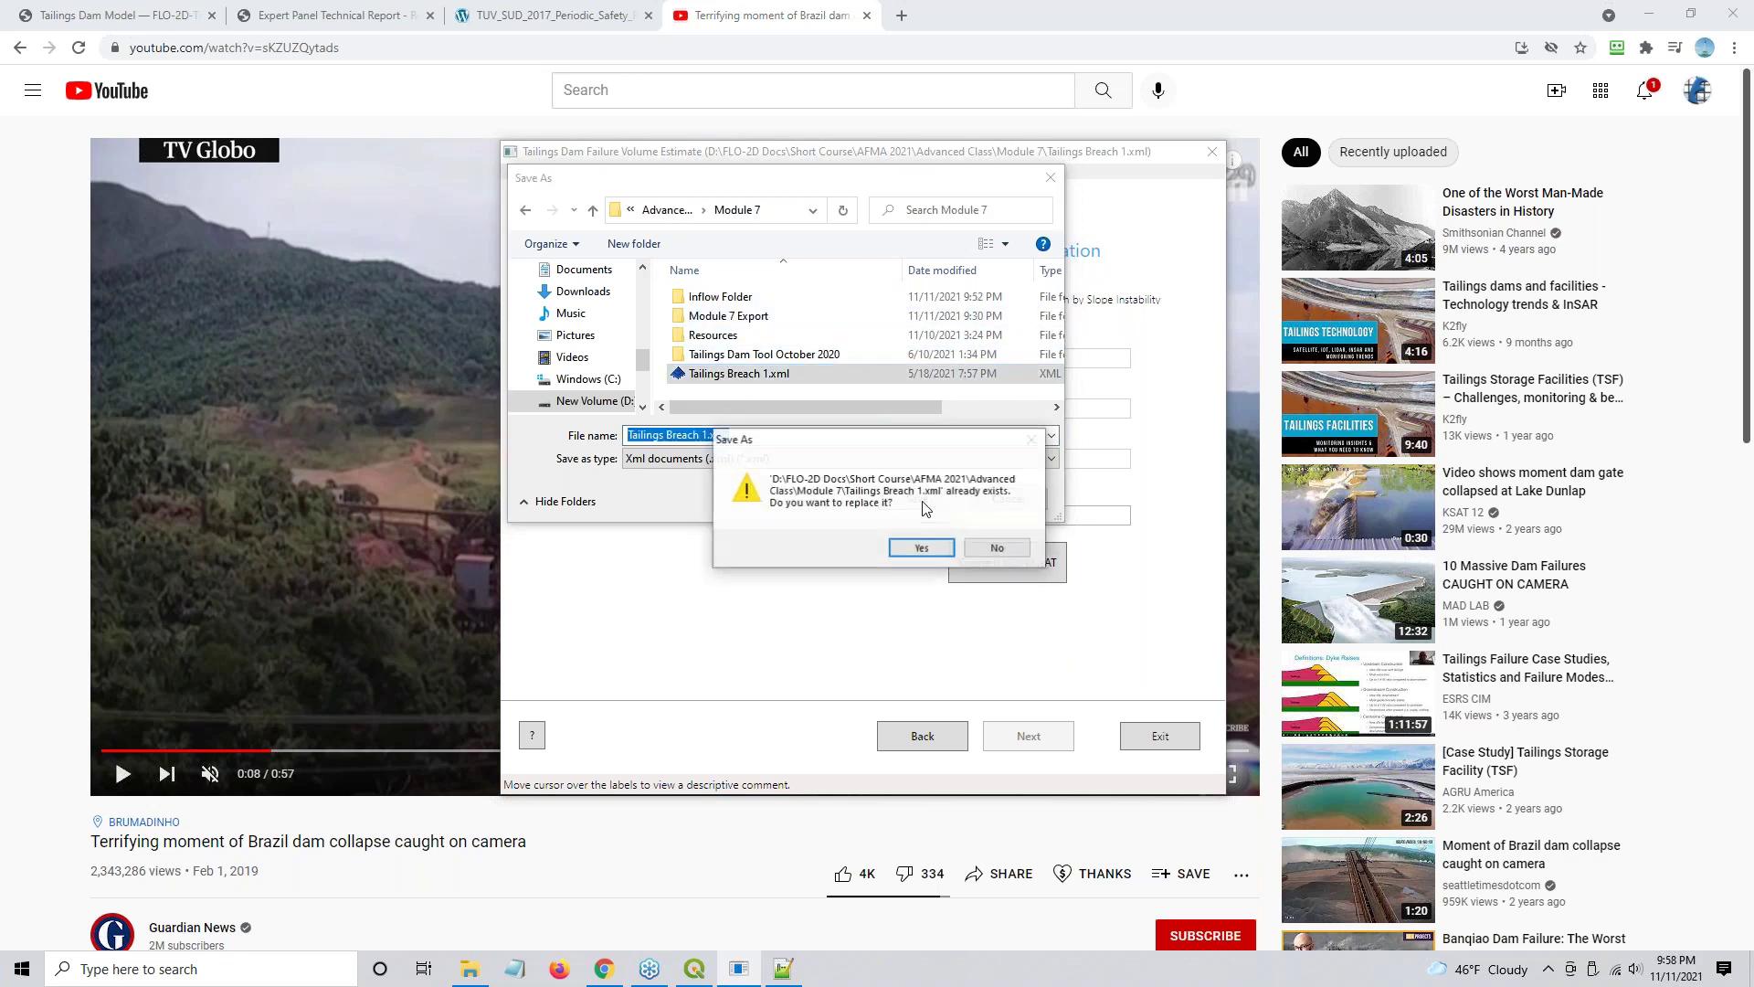
left_click(912, 550)
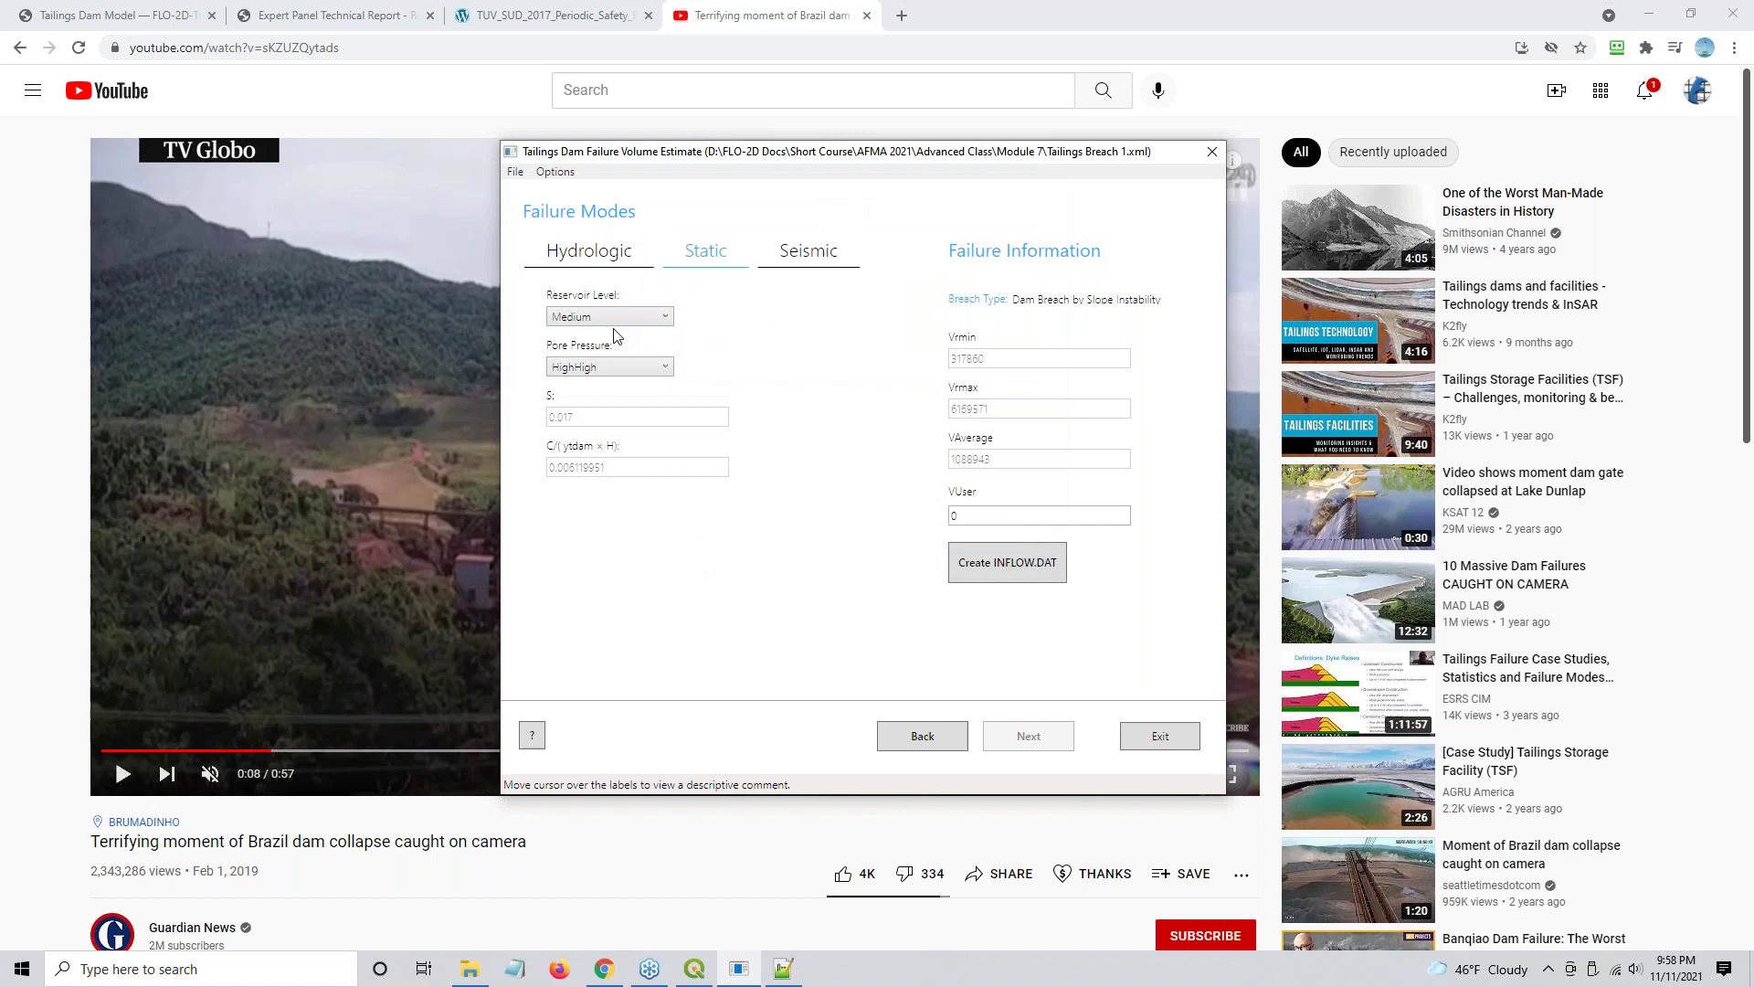
- Exit the Tailings Dam Tool, switch to QGIS, show the whole computational domain, and collapse all the FLO-2D editor groups
left_click(1177, 738)
left_click(691, 971)
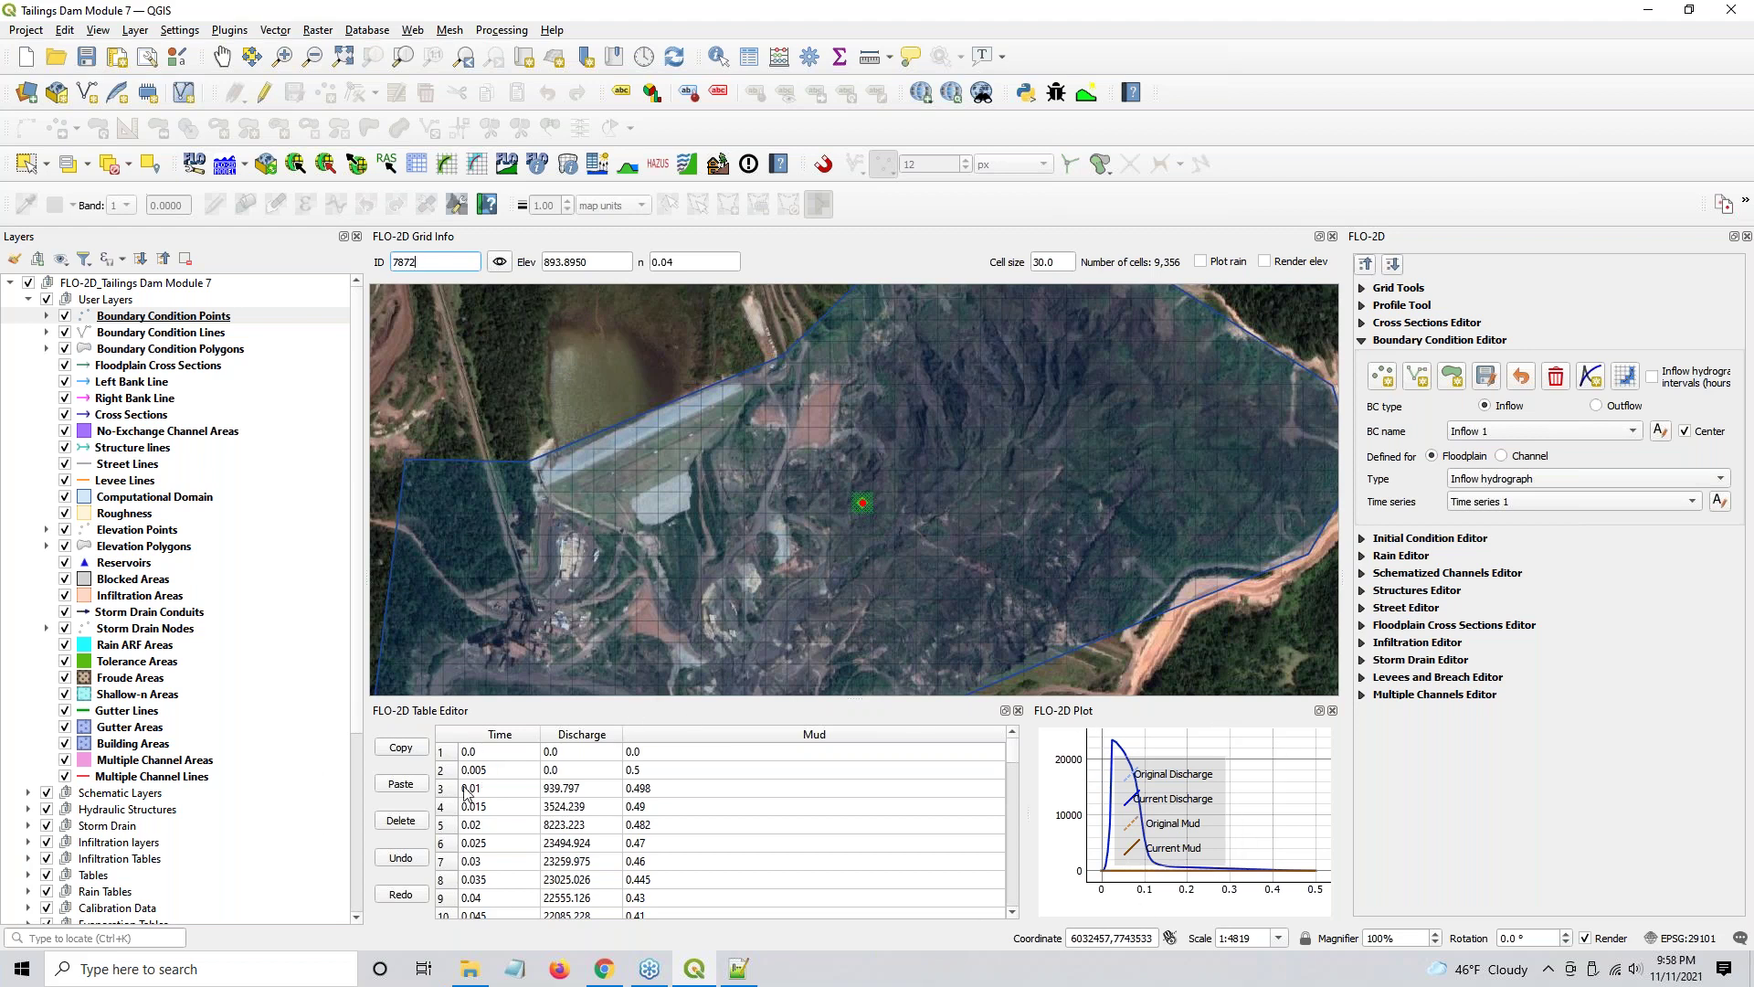
scroll(742, 535, "down", 2)
left_click_drag(742, 535, 848, 365)
scroll(848, 365, "down", 1)
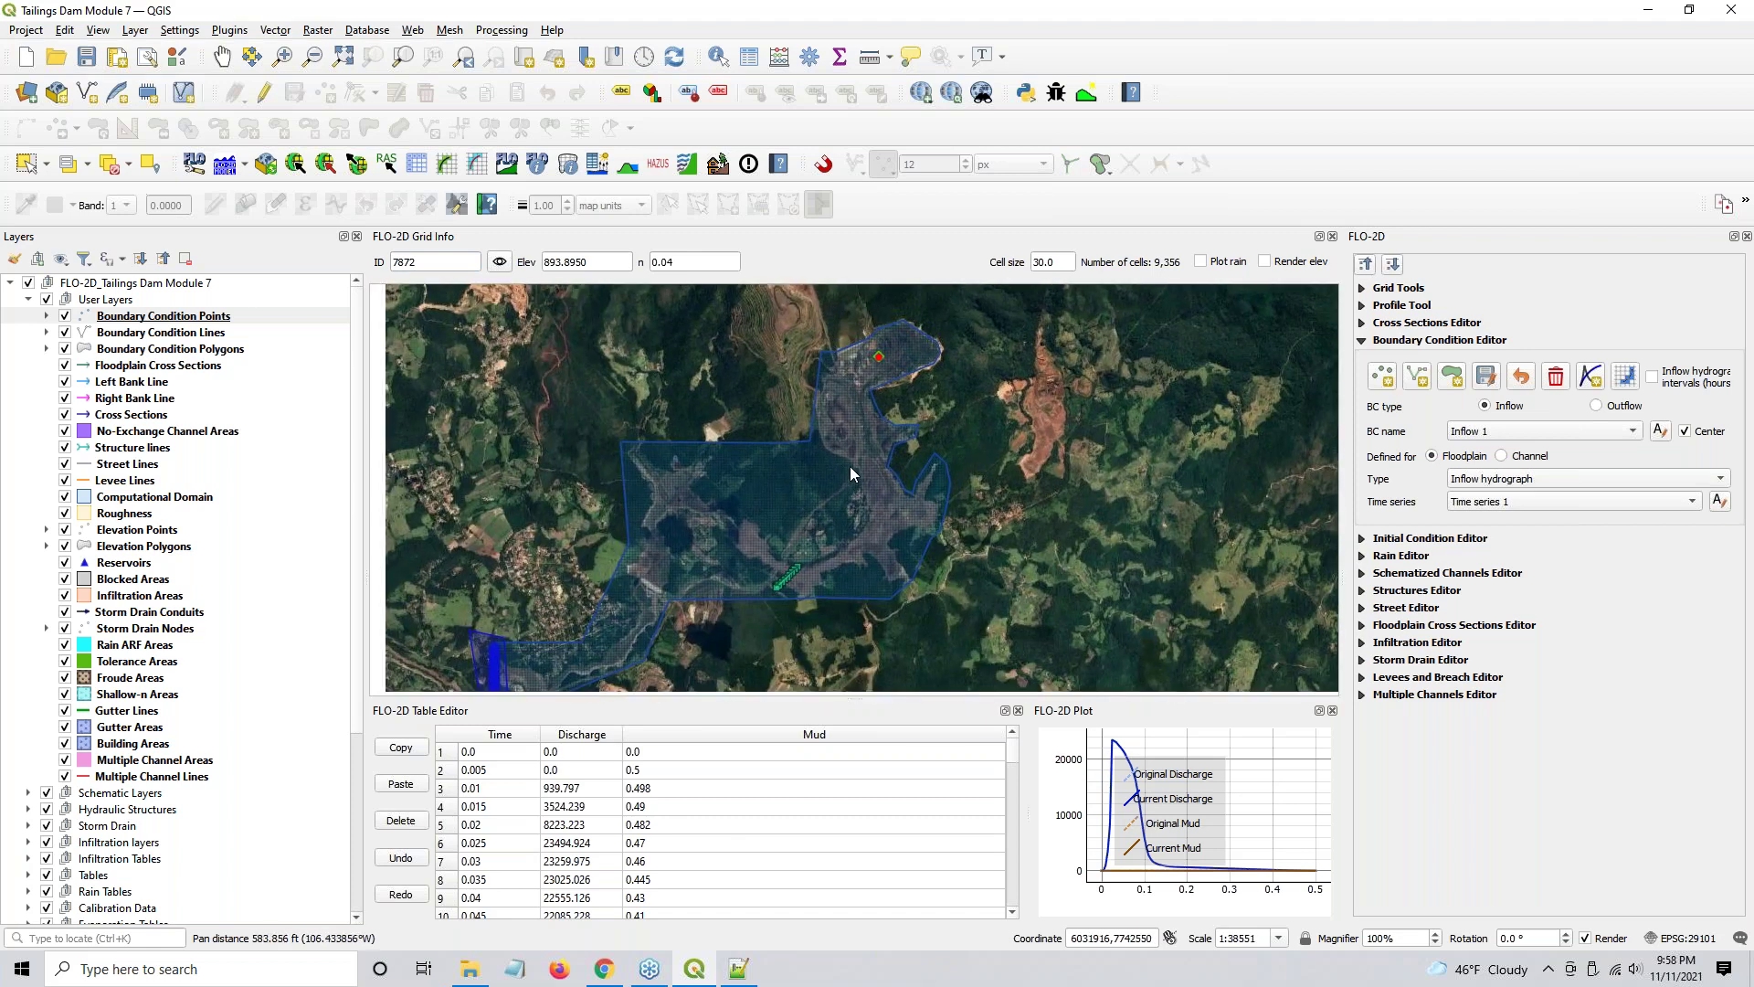
left_click_drag(850, 472, 900, 433)
left_click(1365, 264)
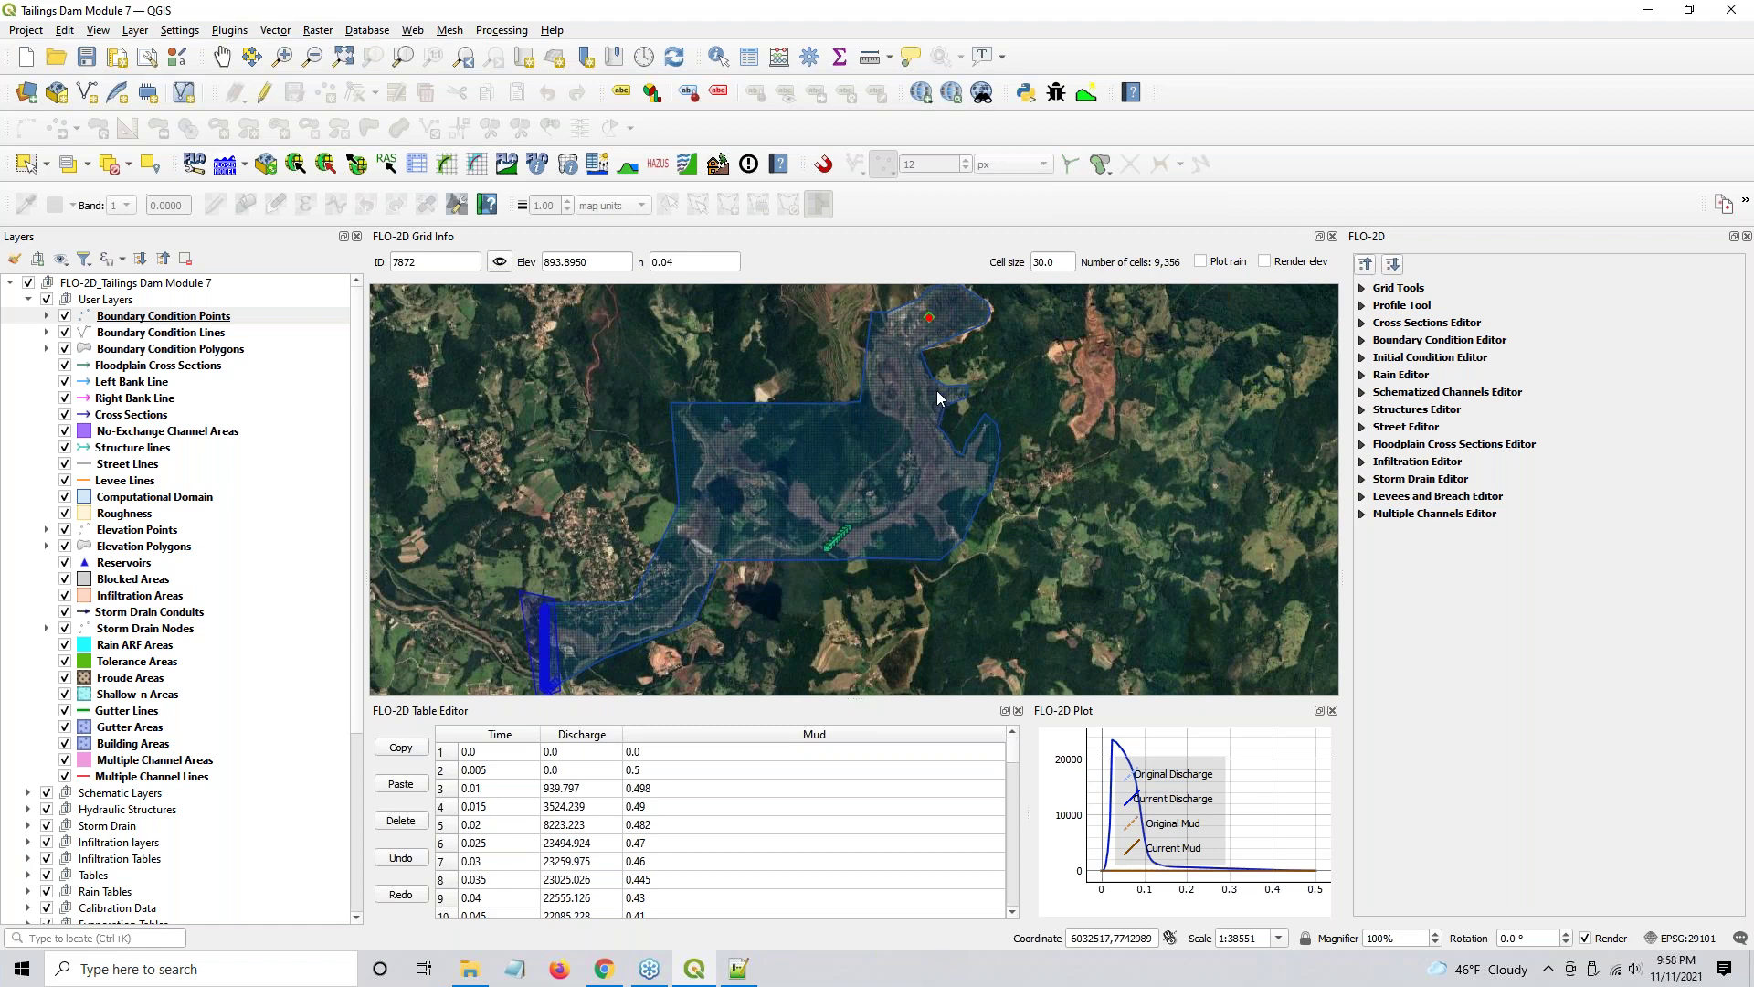
left_click(327, 166)
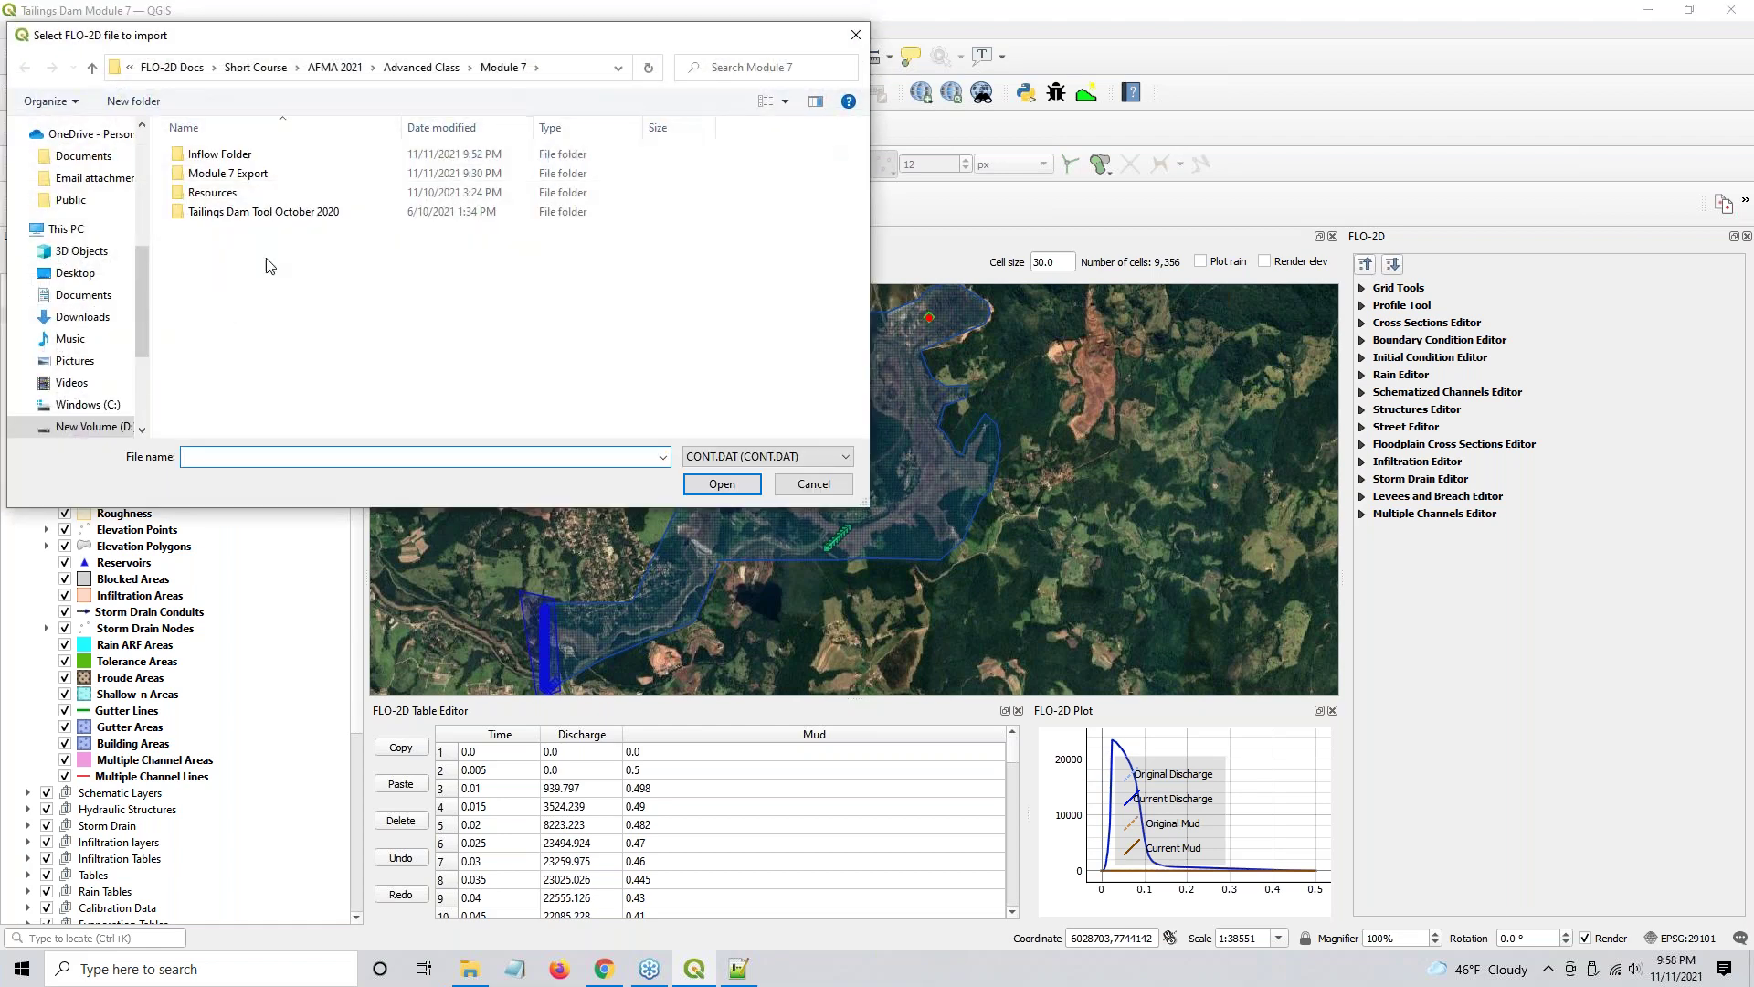
double_click(217, 162)
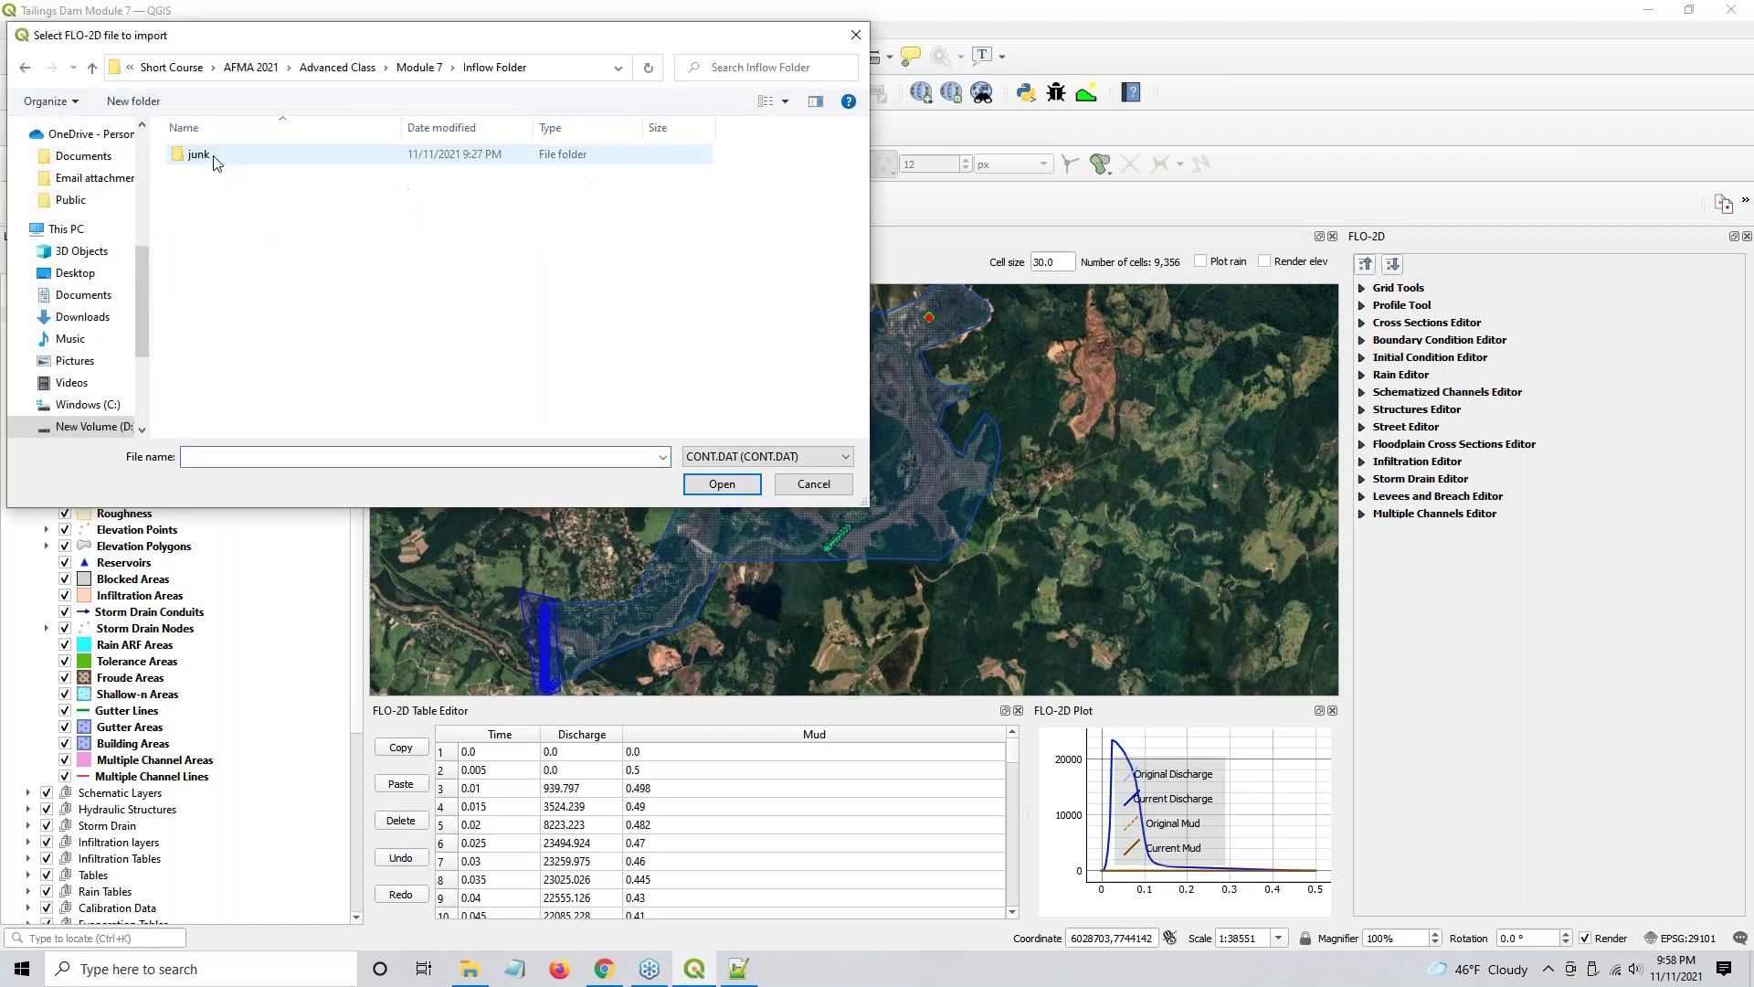
left_click(217, 162)
left_click(211, 277)
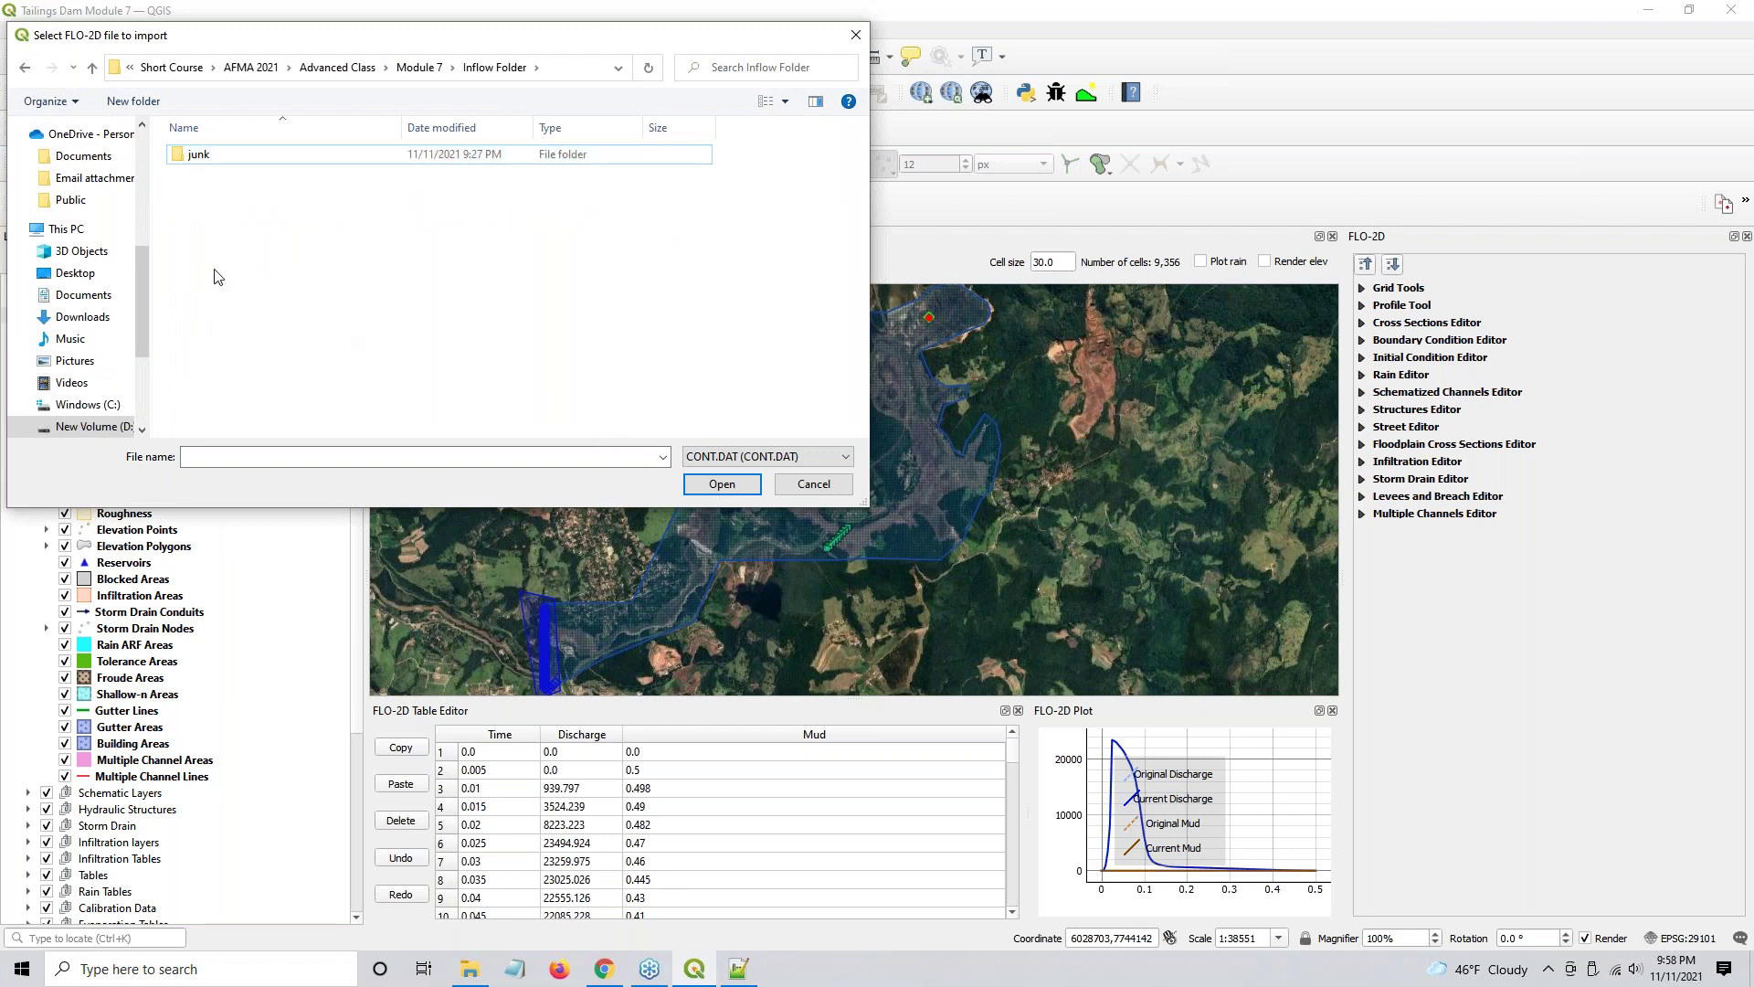
left_click(420, 68)
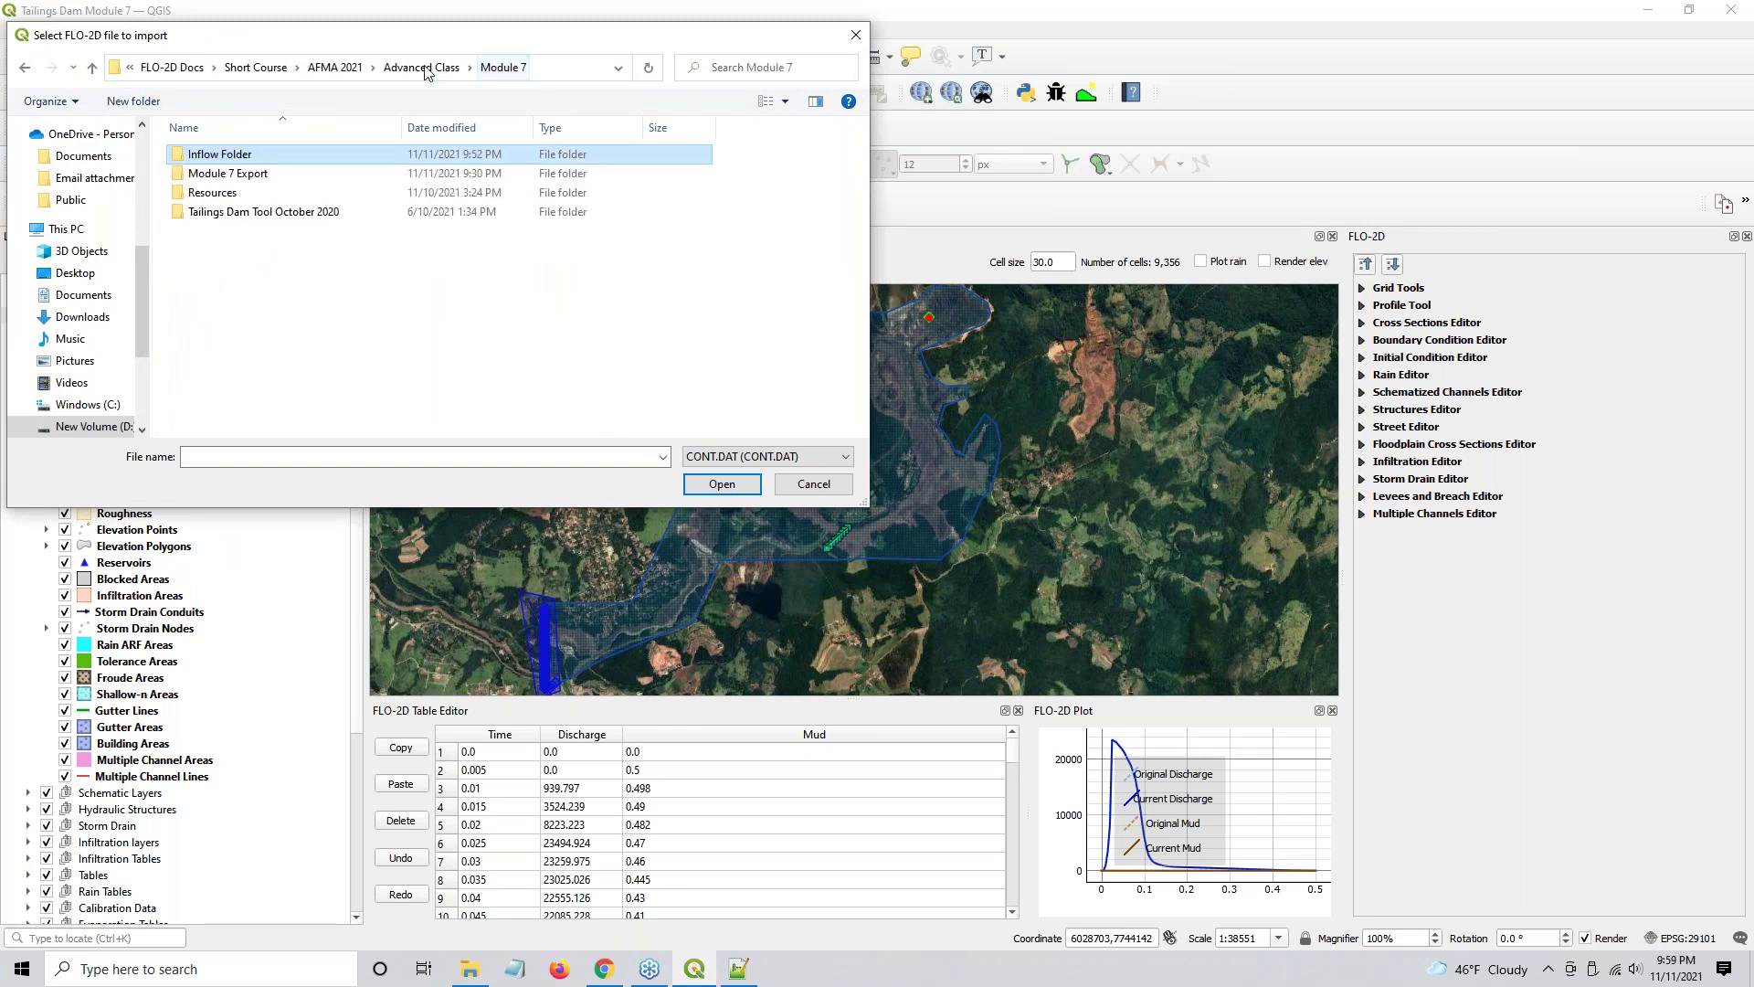
left_click(329, 340)
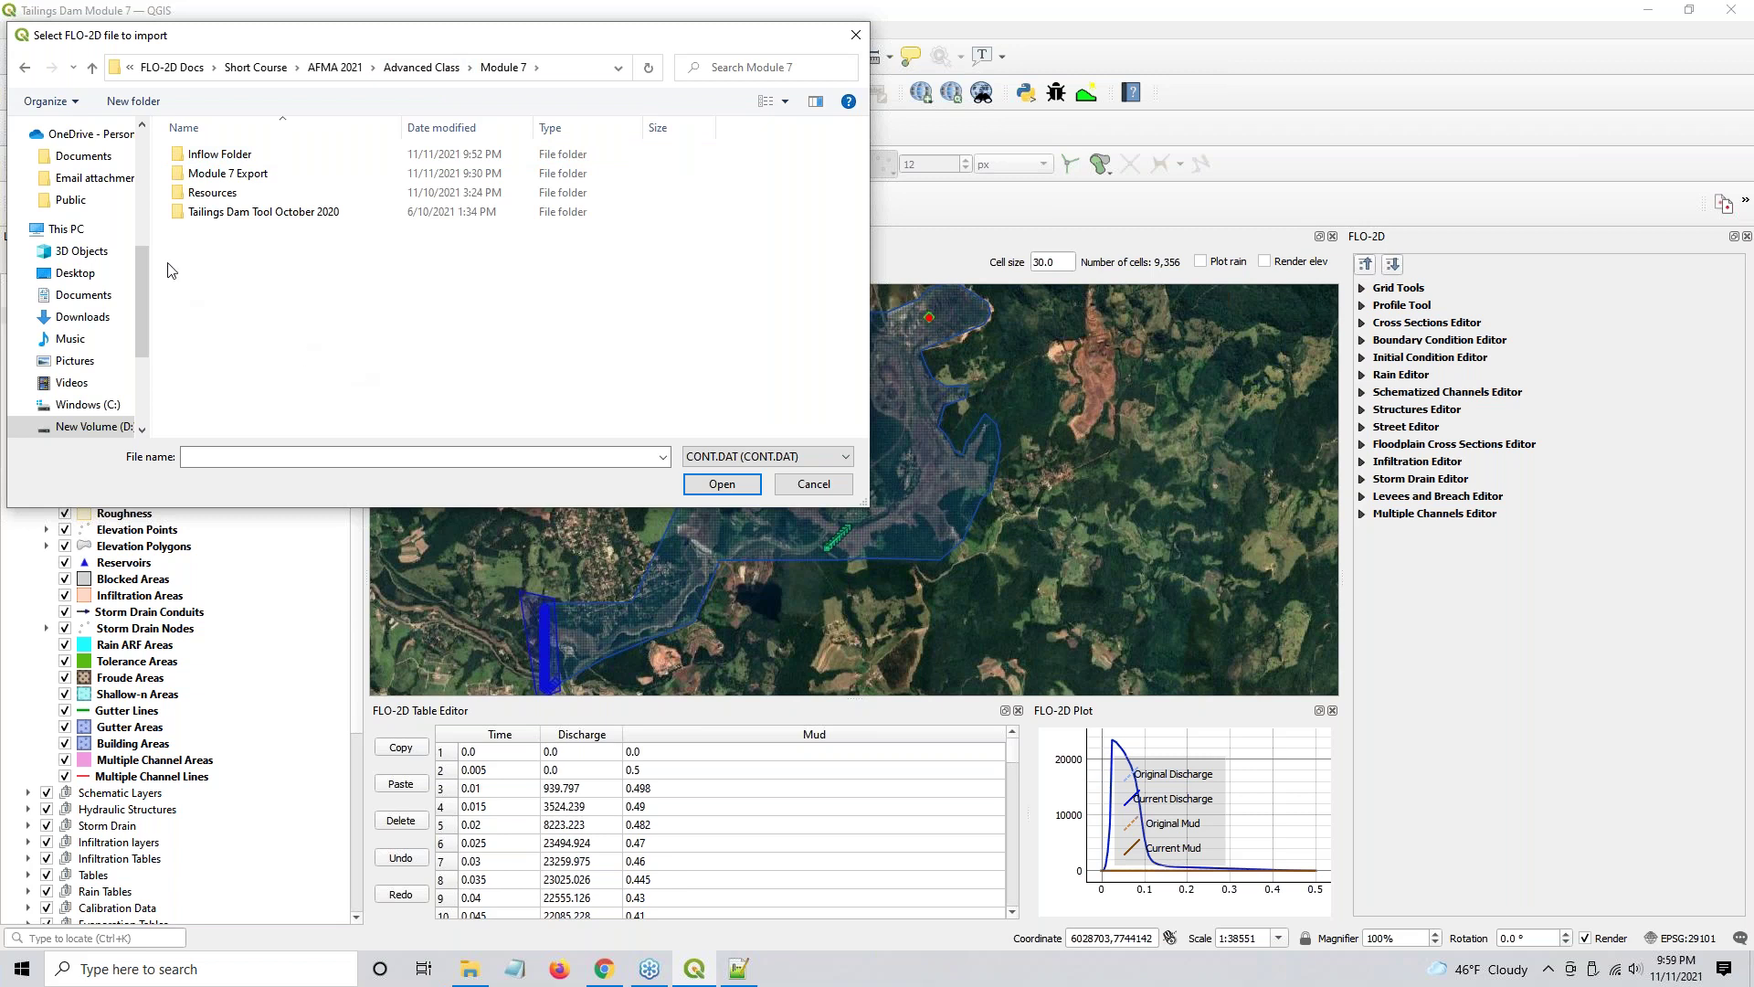
double_click(213, 157)
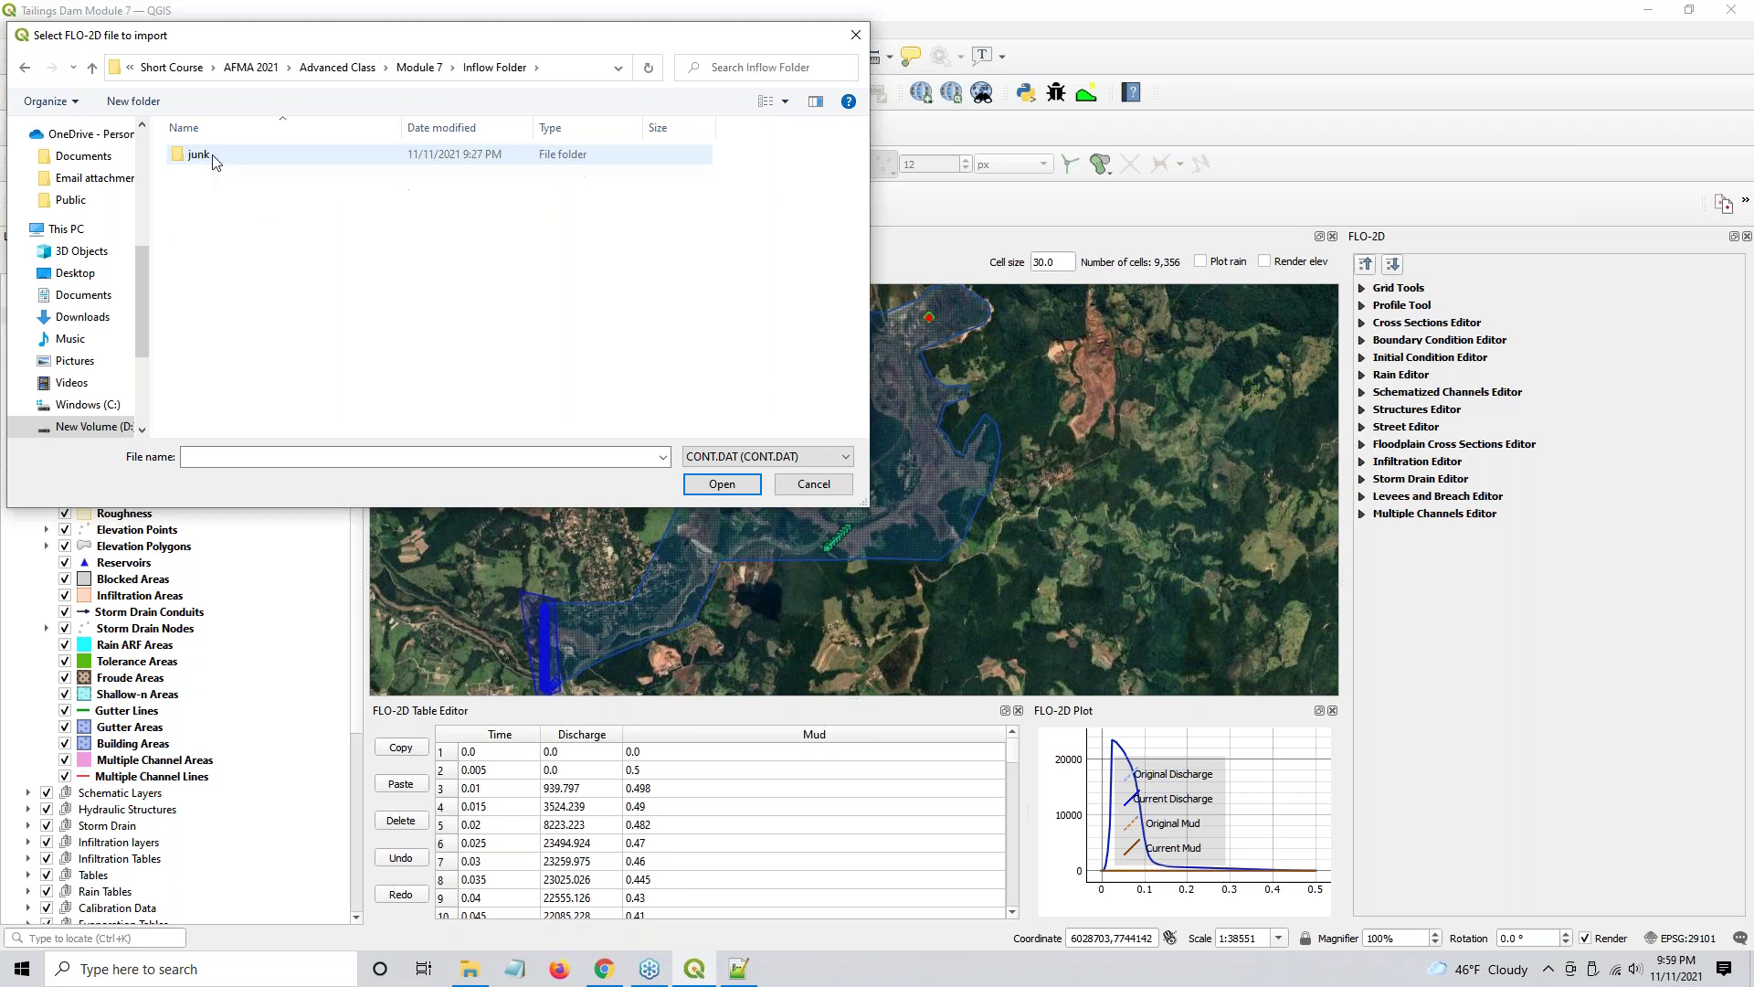
left_click(422, 68)
left_click(201, 175)
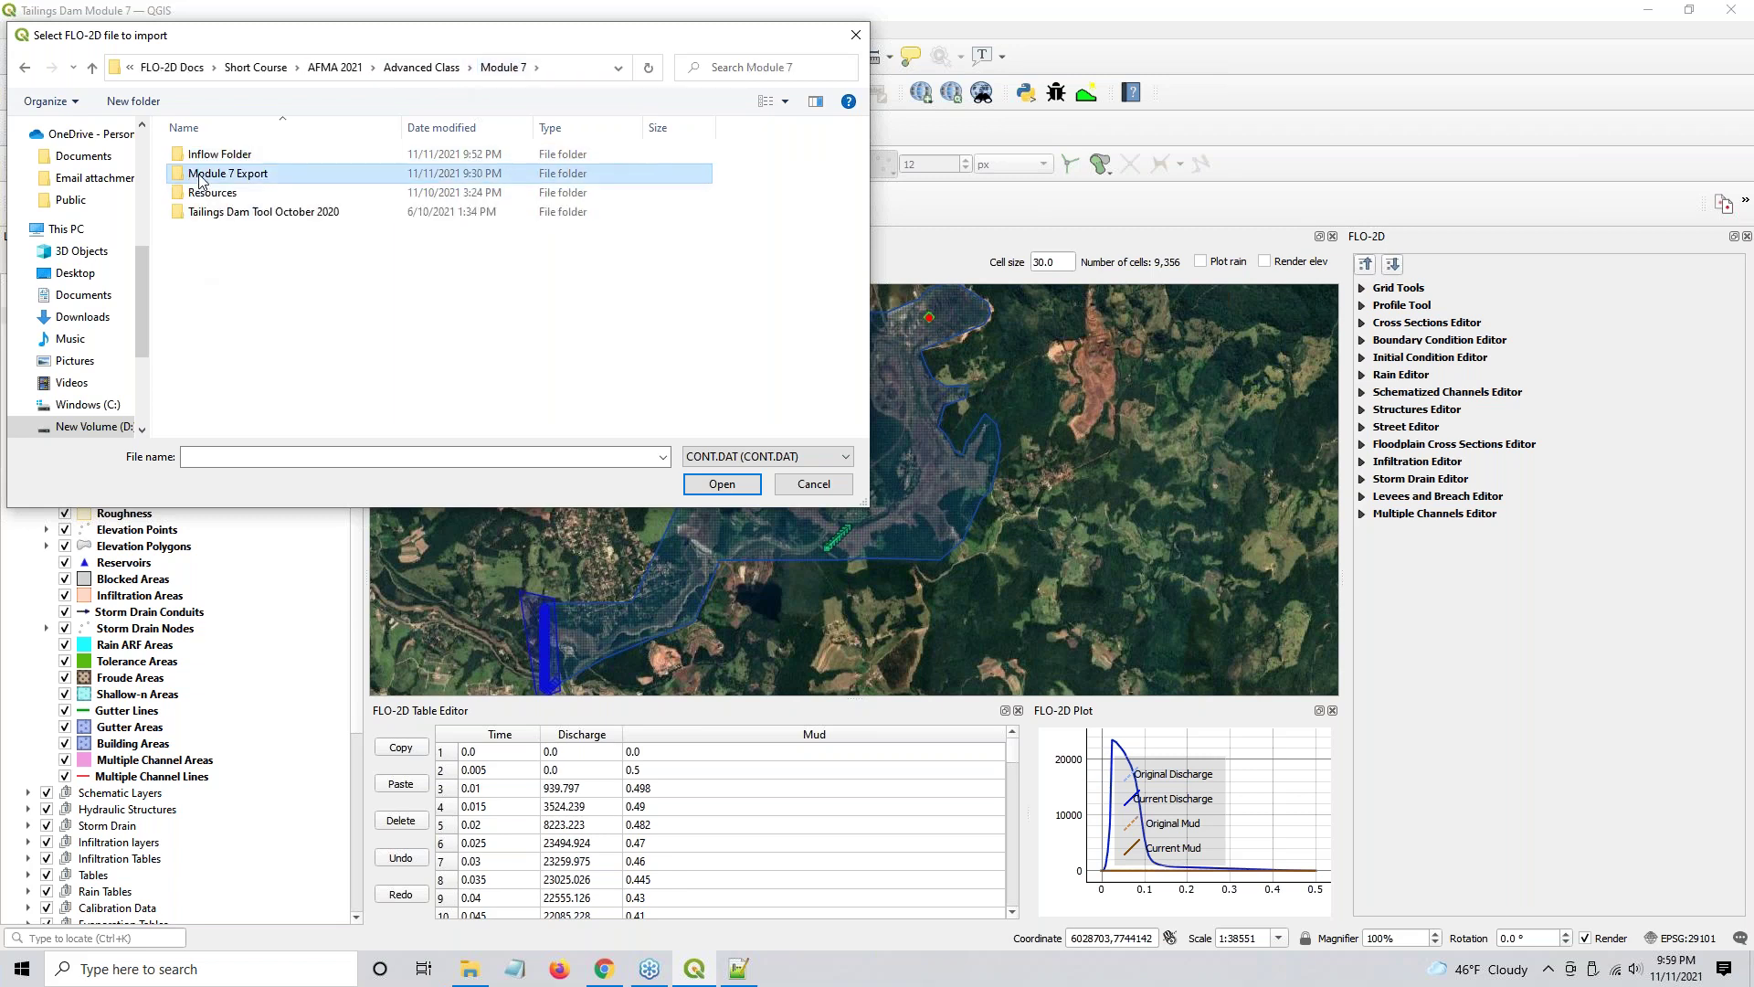
double_click(201, 179)
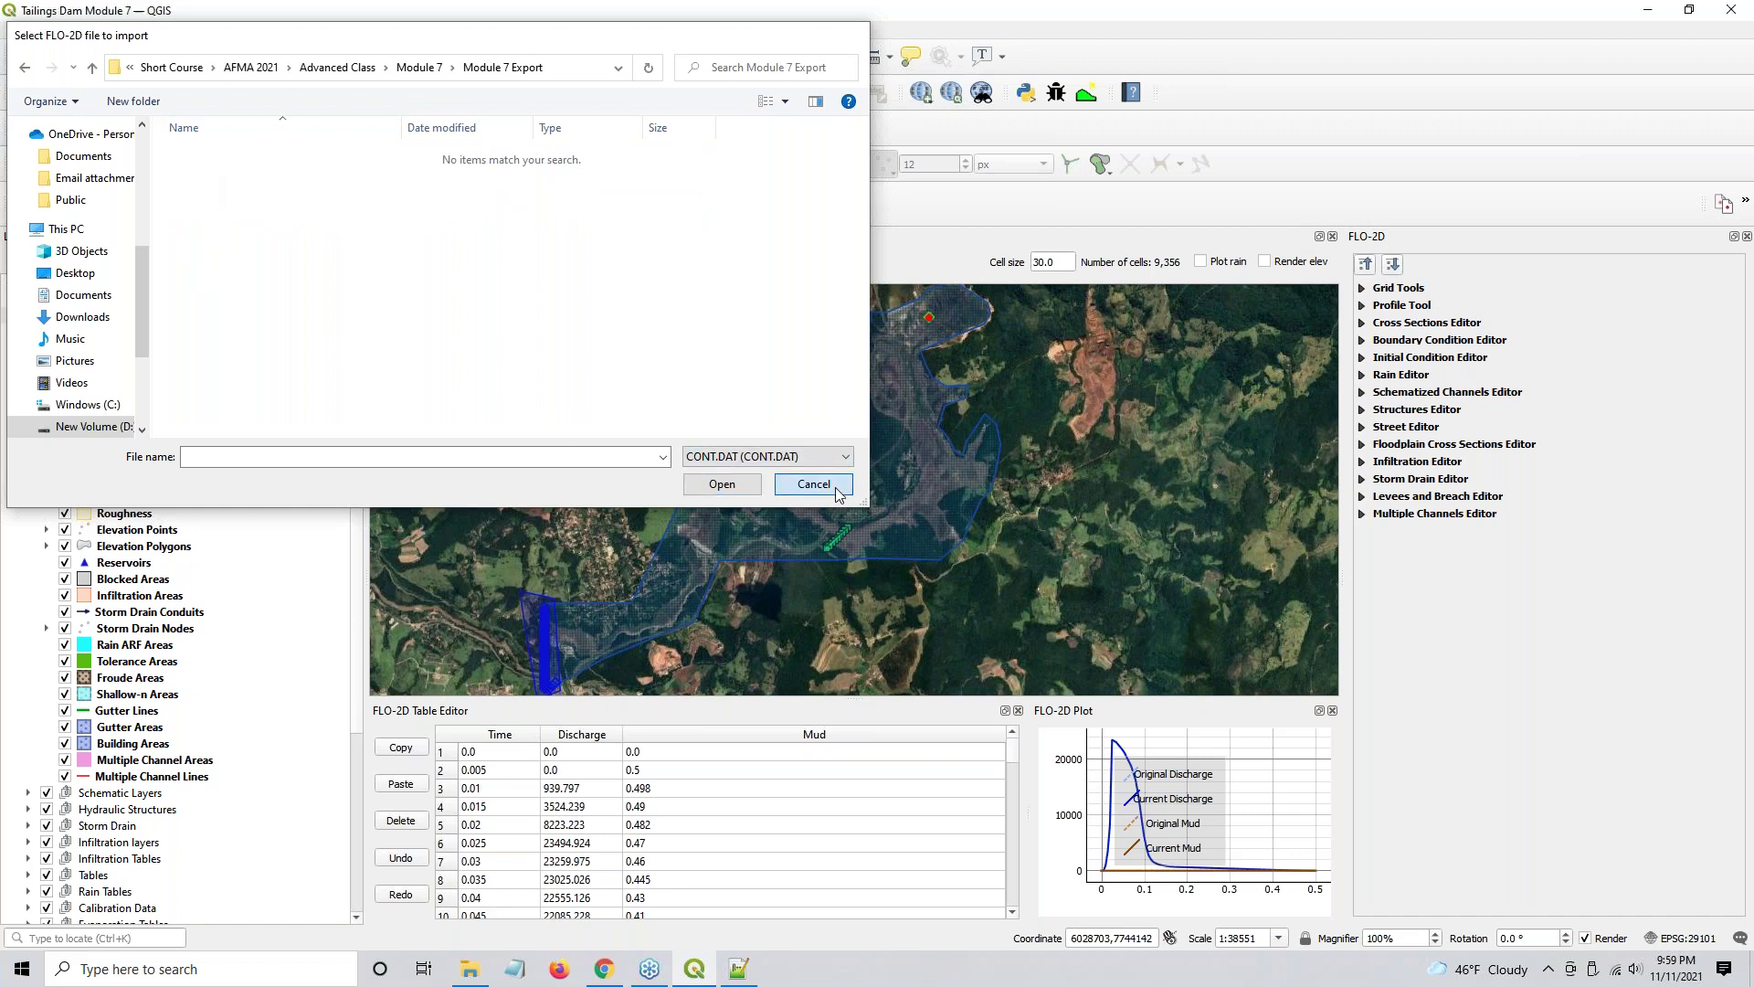
left_click(835, 487)
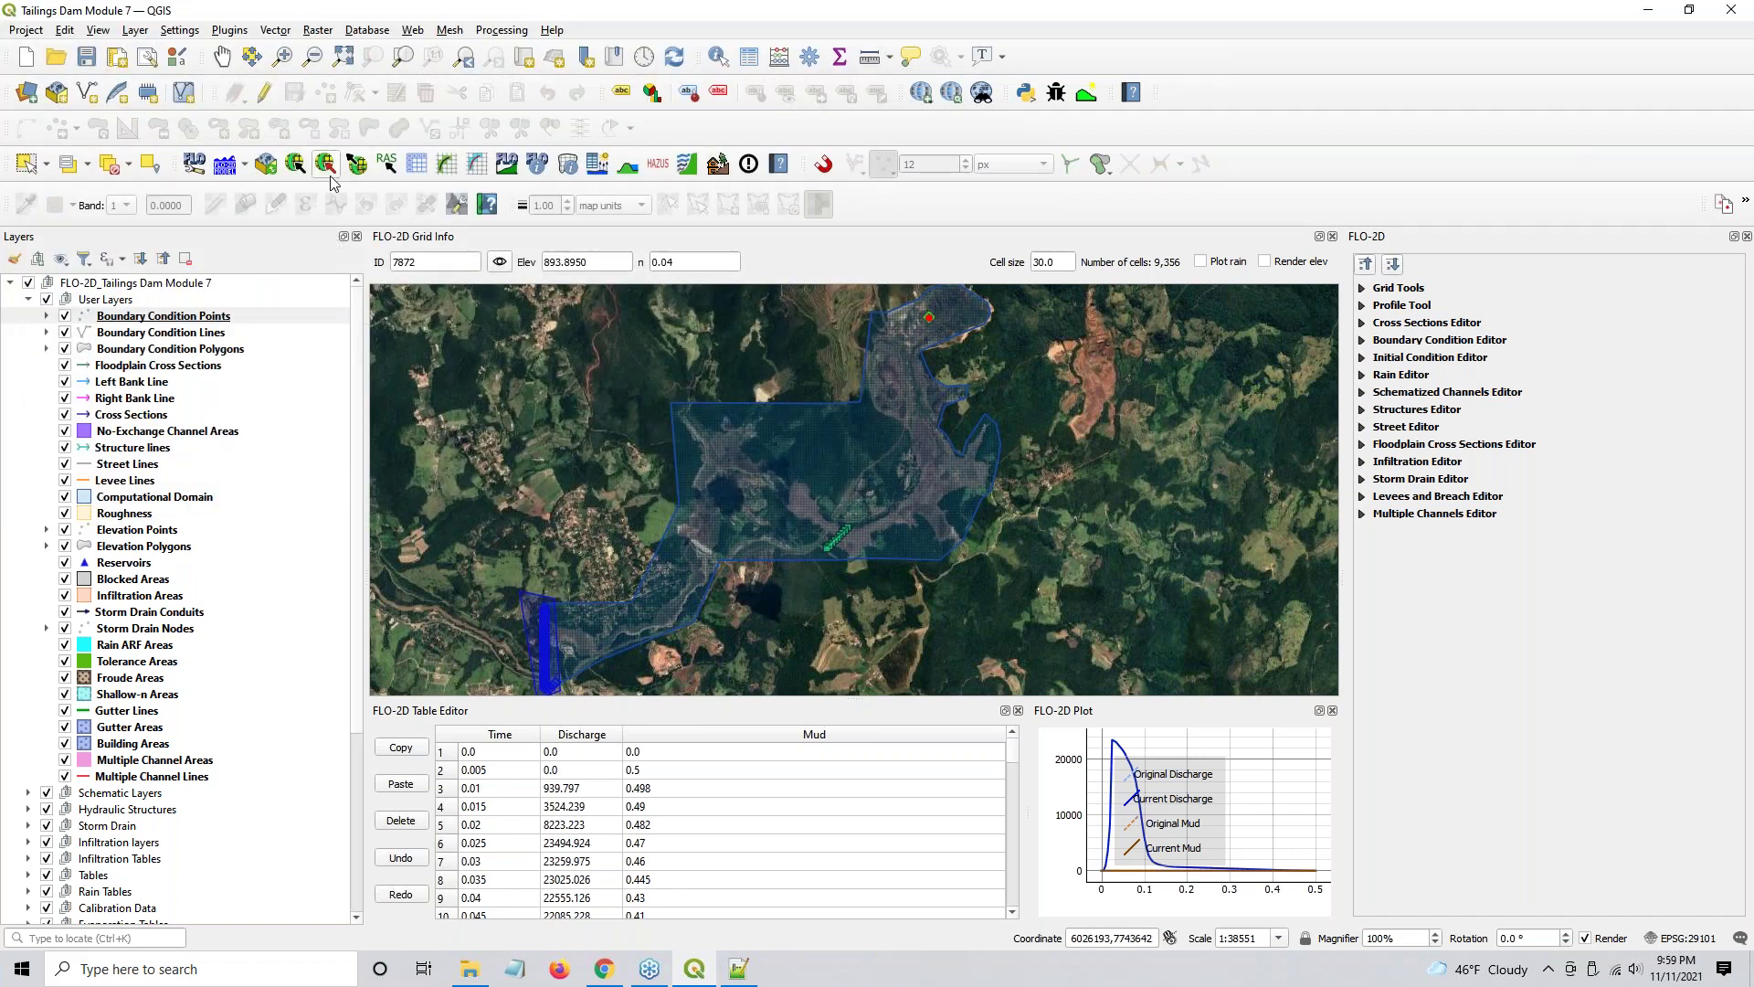
- Export the FLO-2D model with the preselected components to a new Webinar Test folder in Module 7
left_click(355, 164)
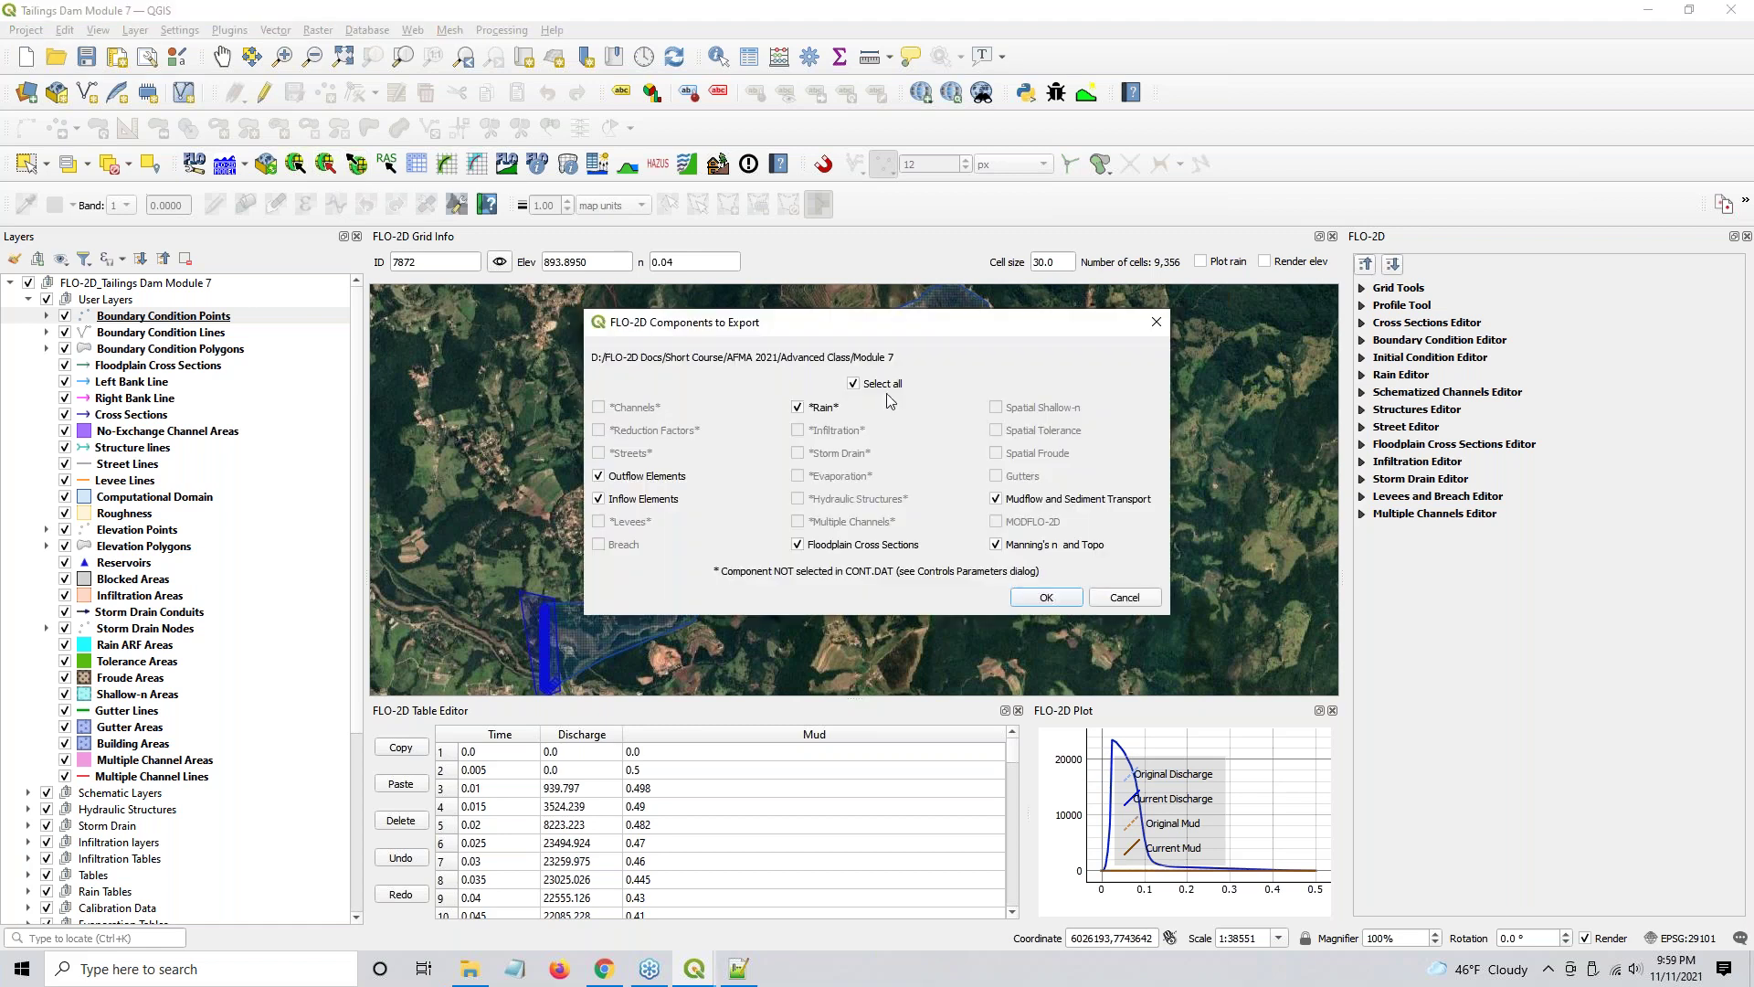
left_click(1047, 596)
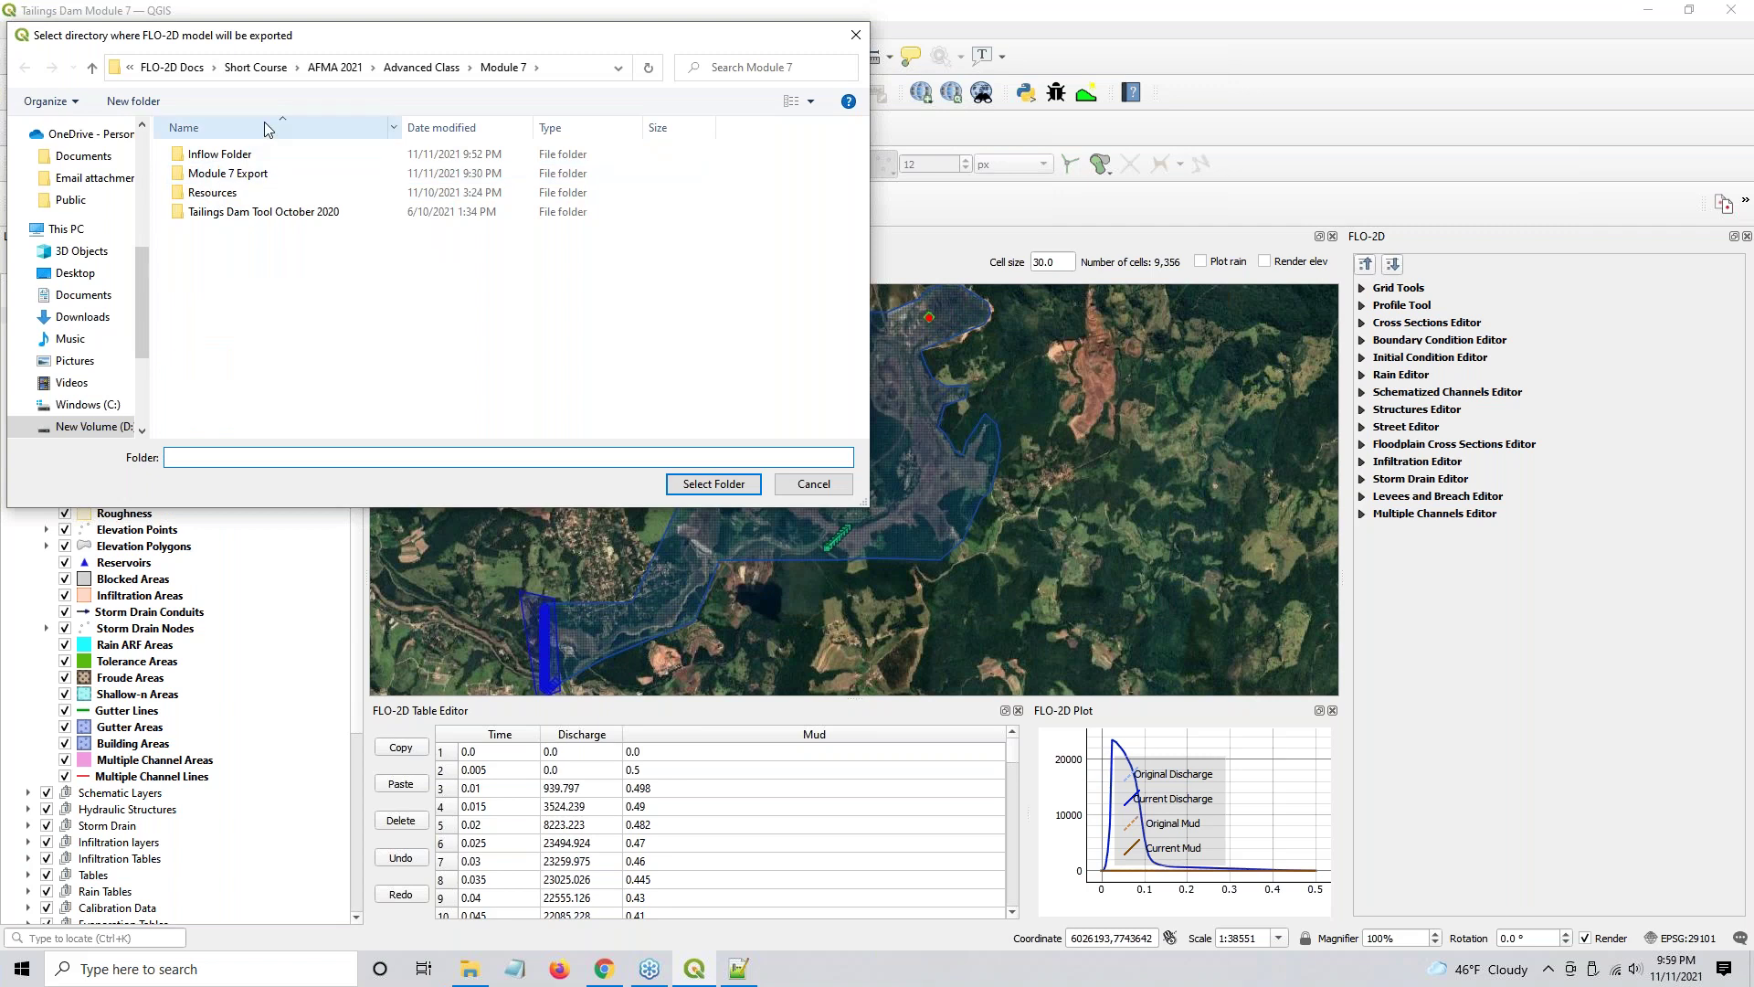
left_click(134, 101)
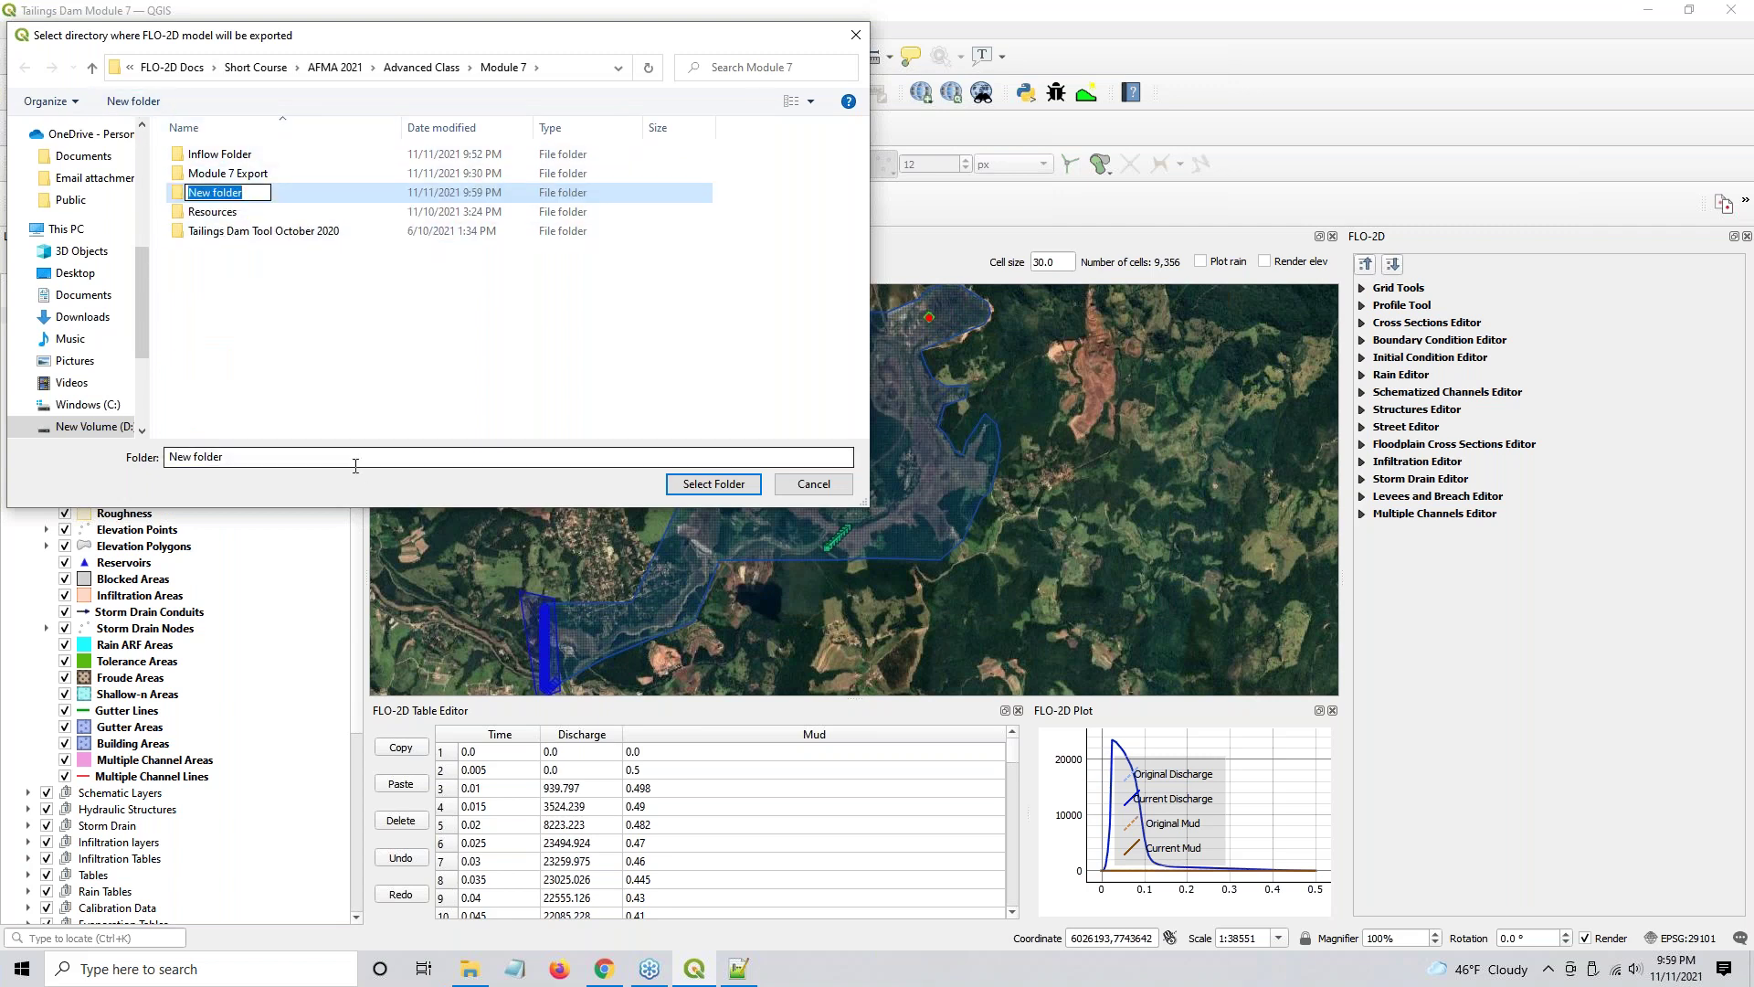
type("Webinar Test")
key("Return")
key("Return")
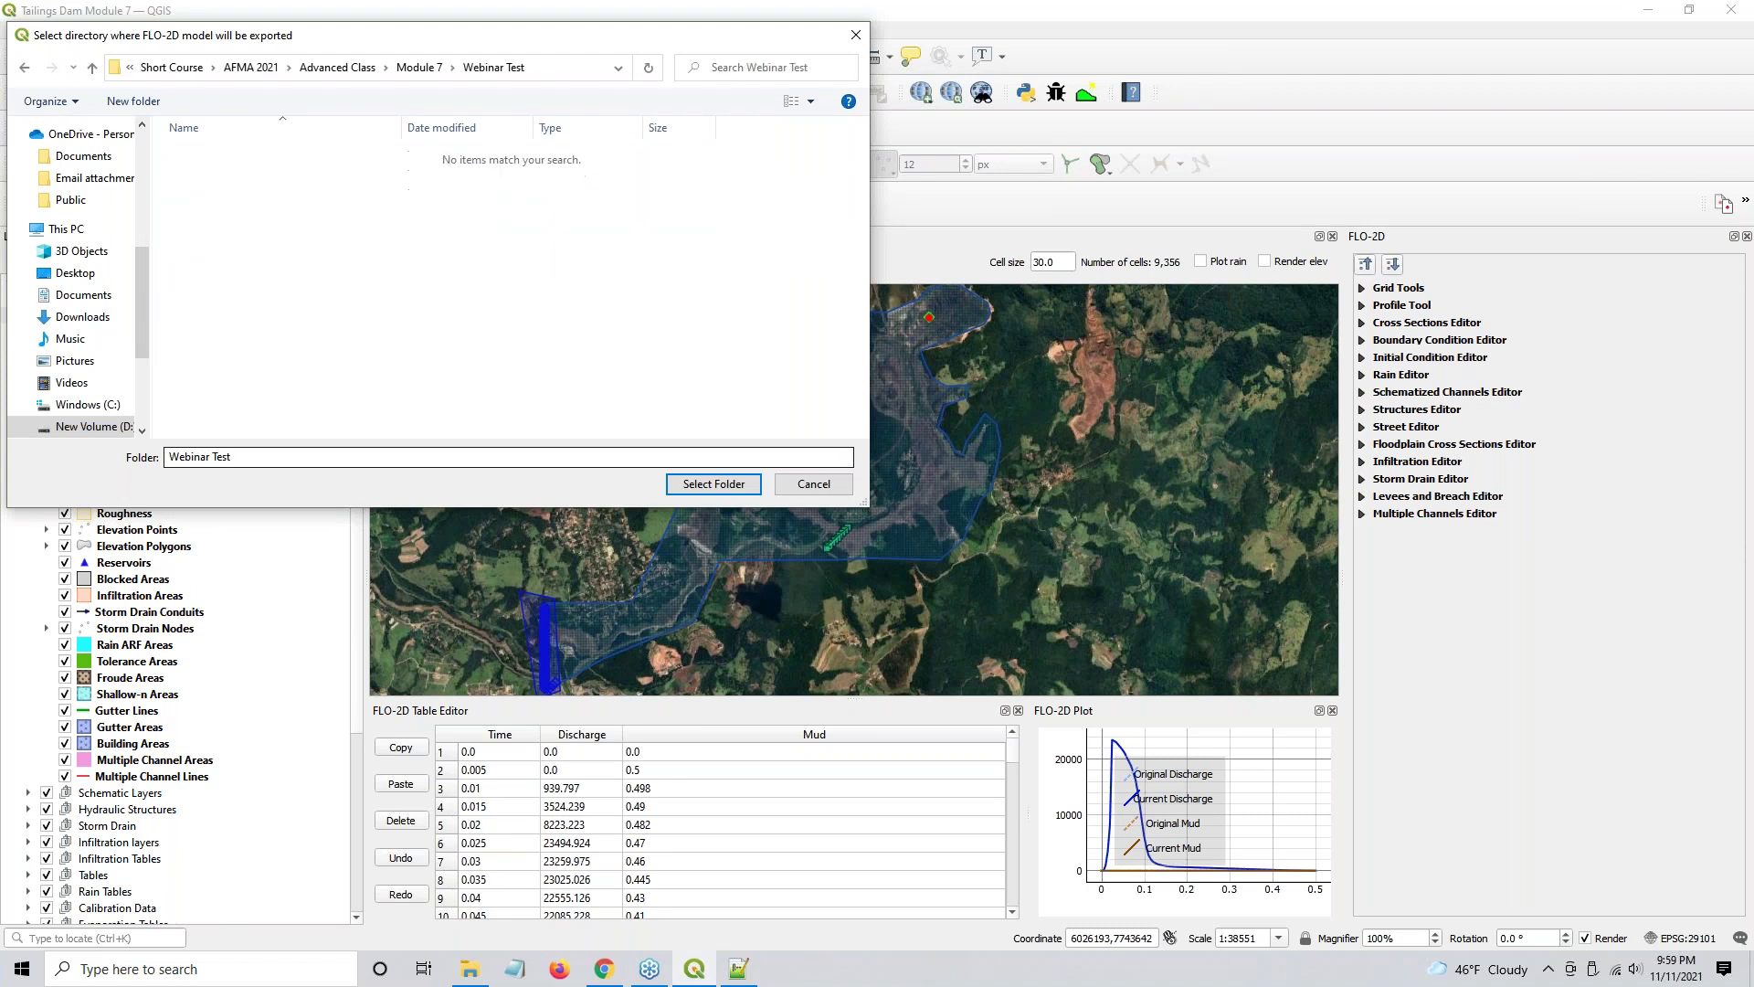
left_click(713, 484)
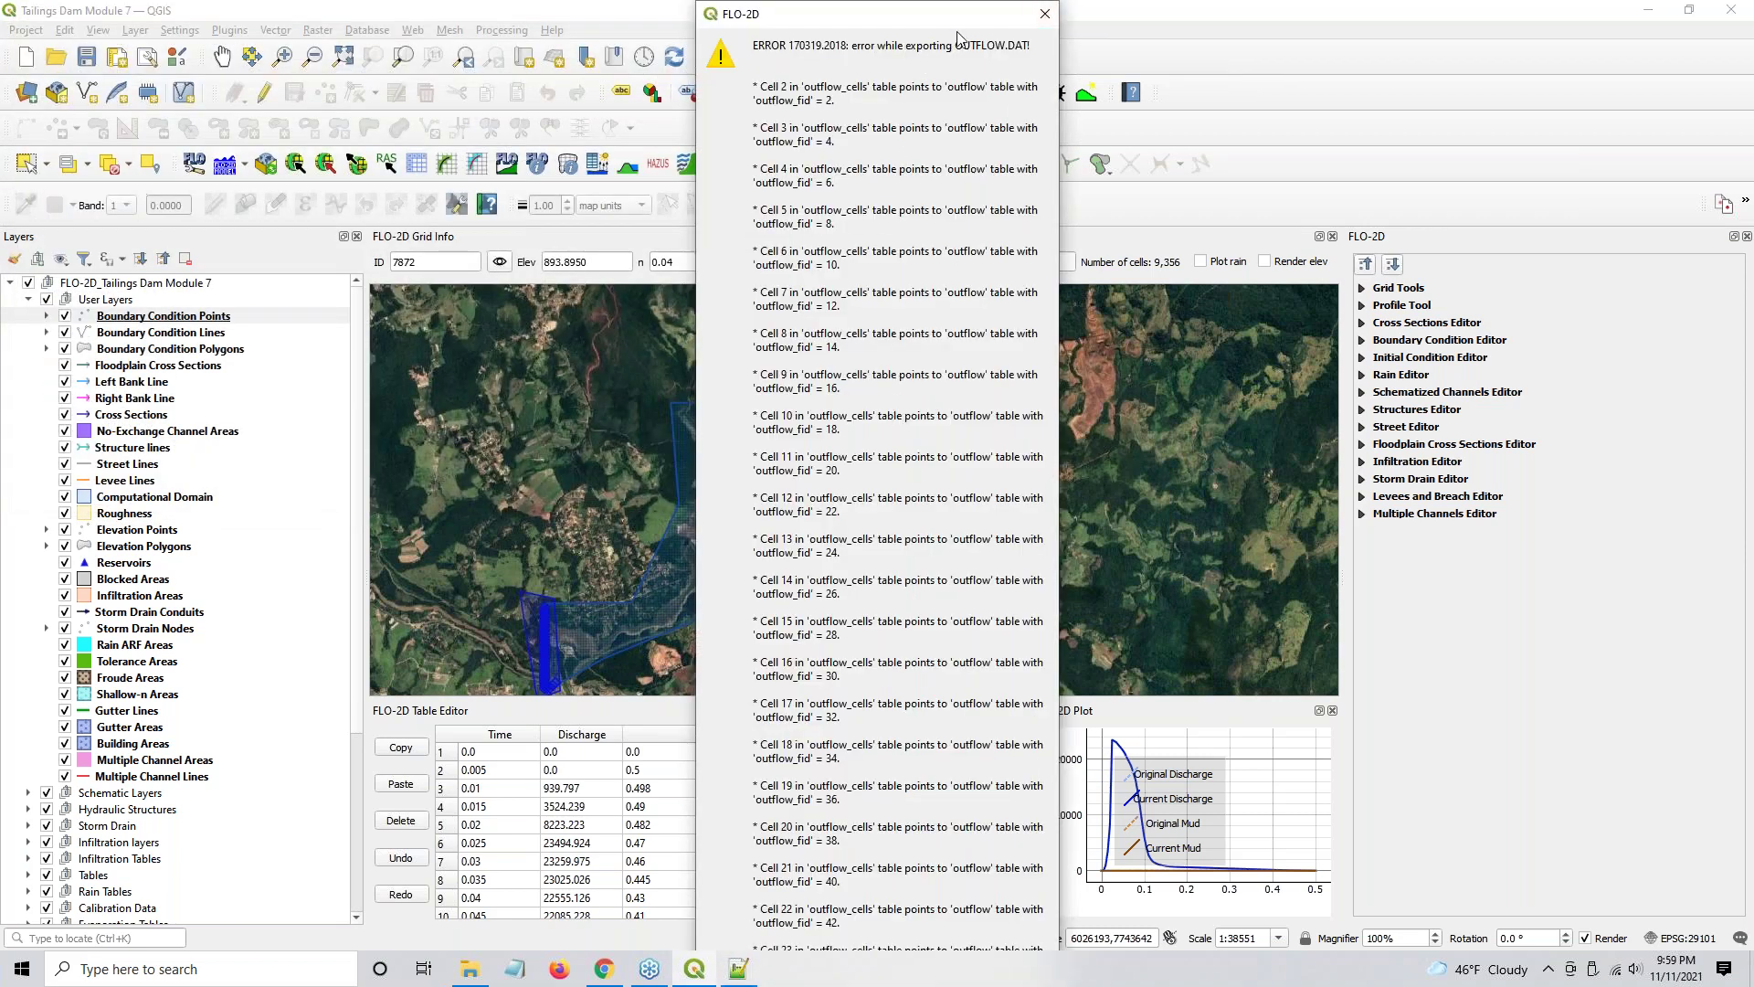
left_click(1045, 14)
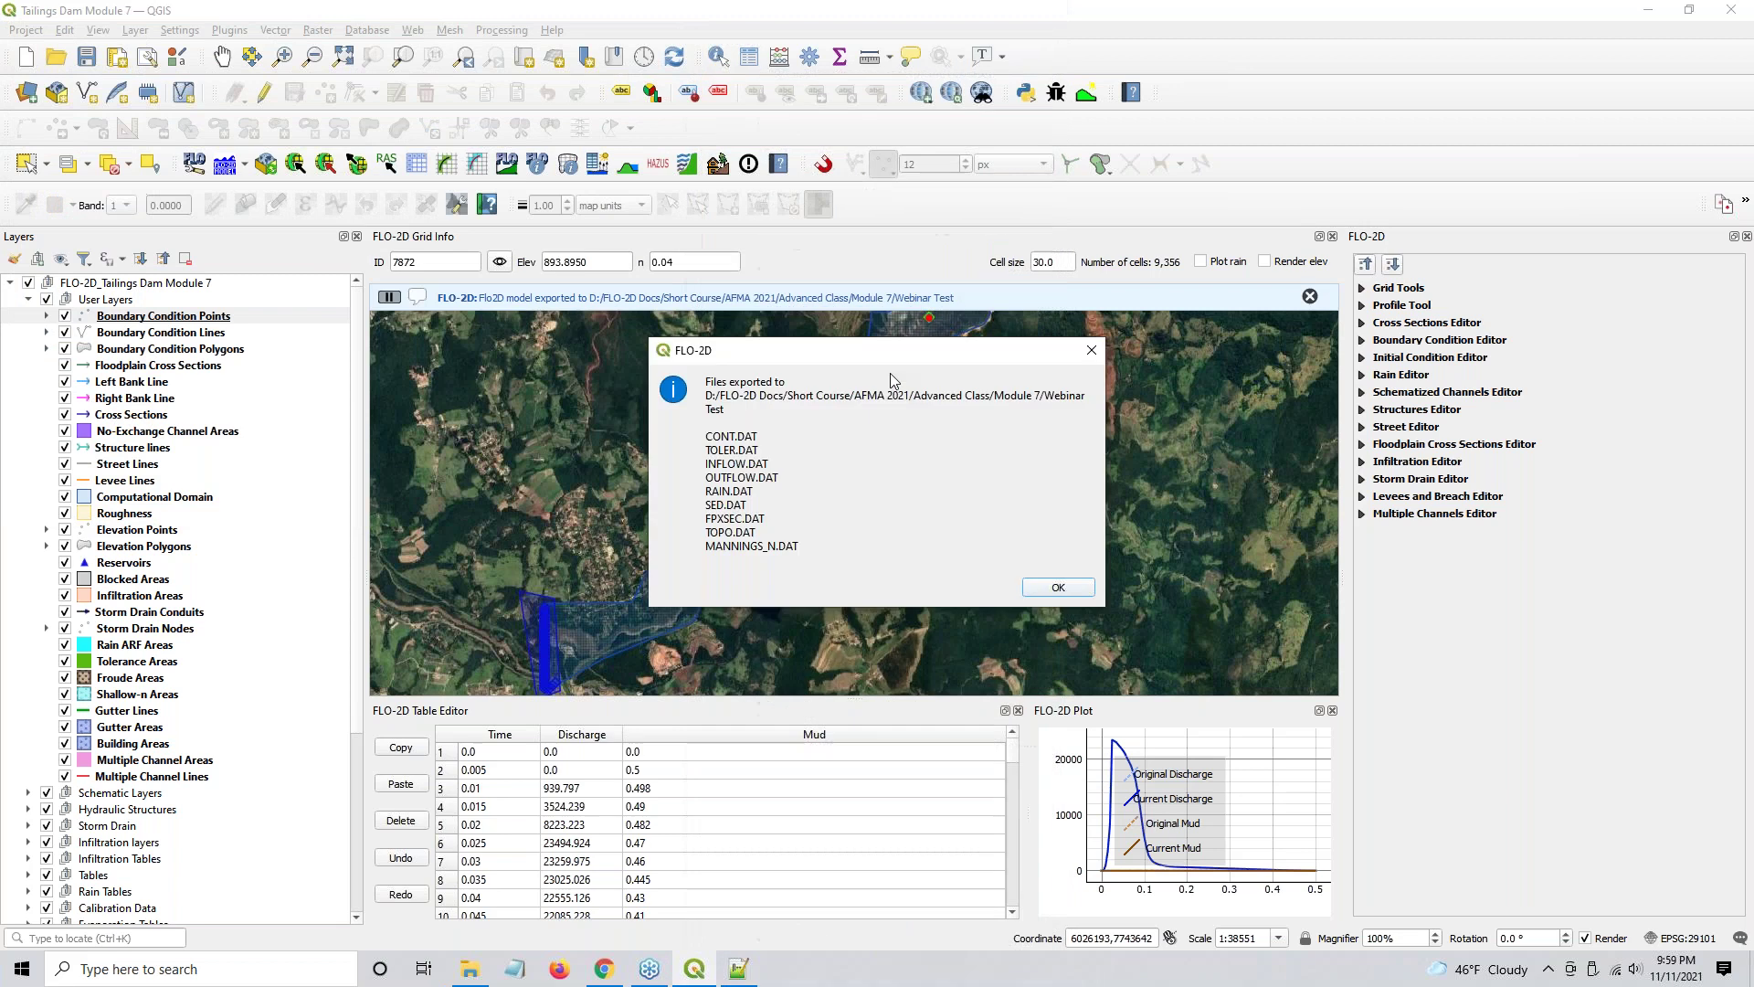
left_click(1058, 588)
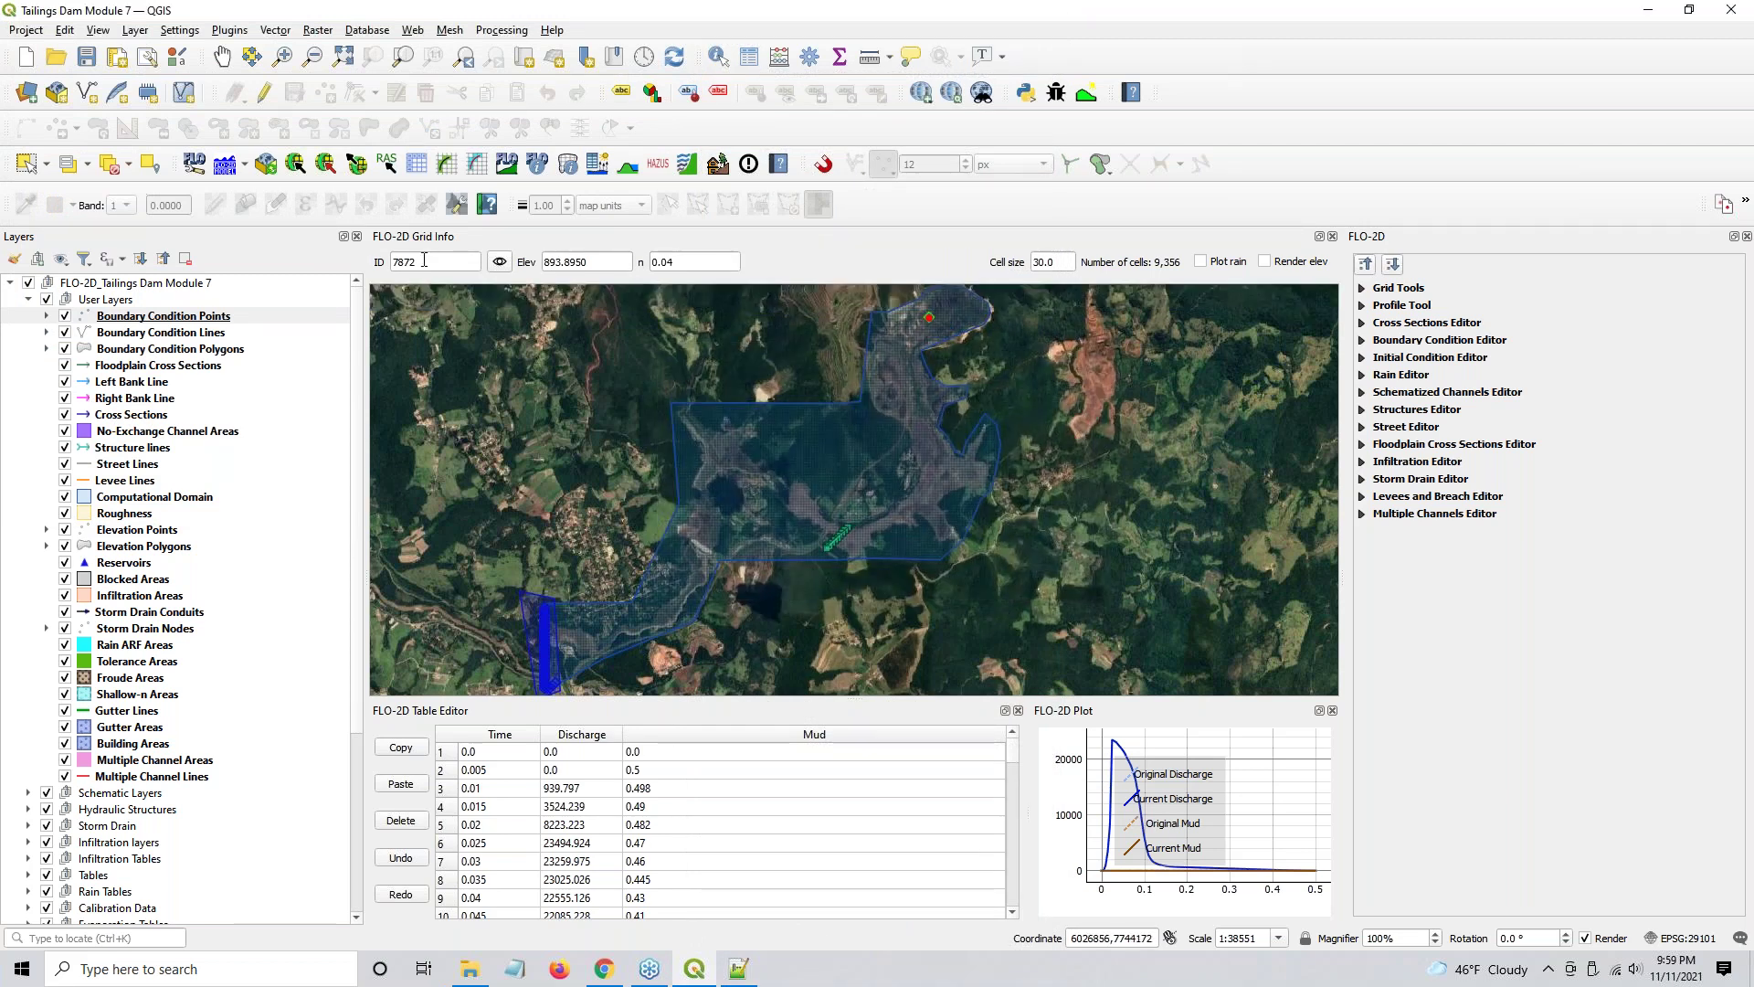
- Copy the exported CONT.DAT from the Webinar Test folder into the Inflow Folder of Module 7, then return to QGIS
left_click(470, 968)
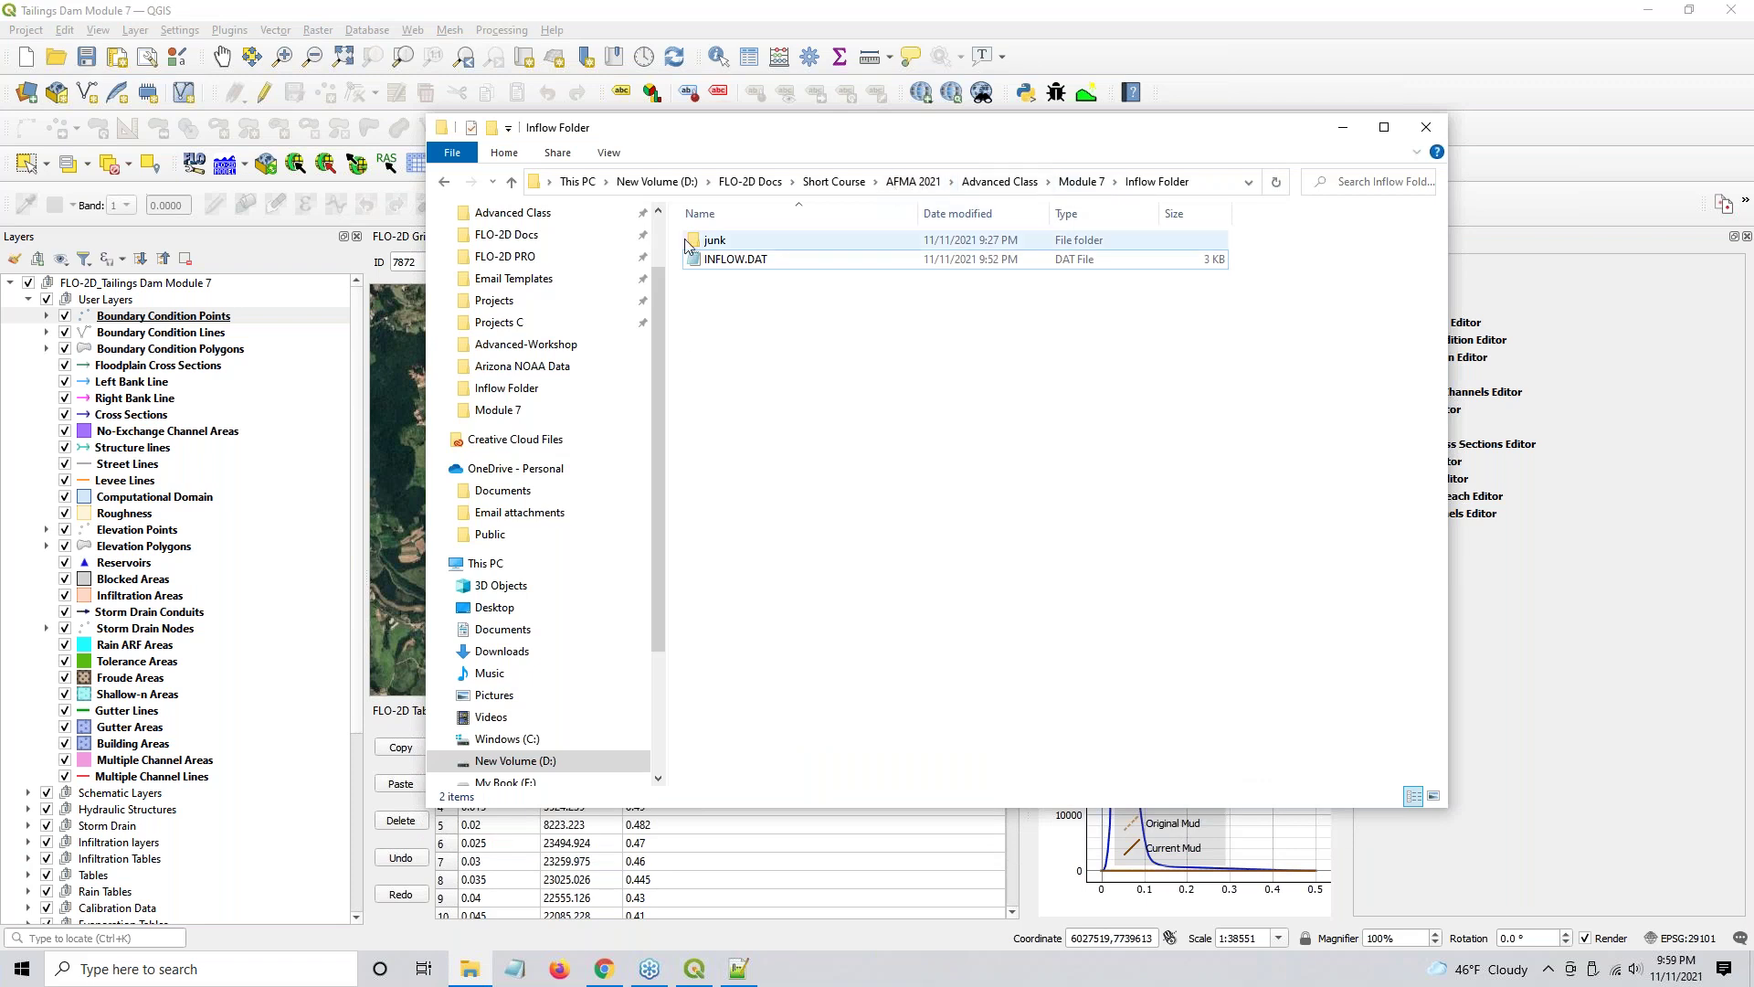
left_click(834, 181)
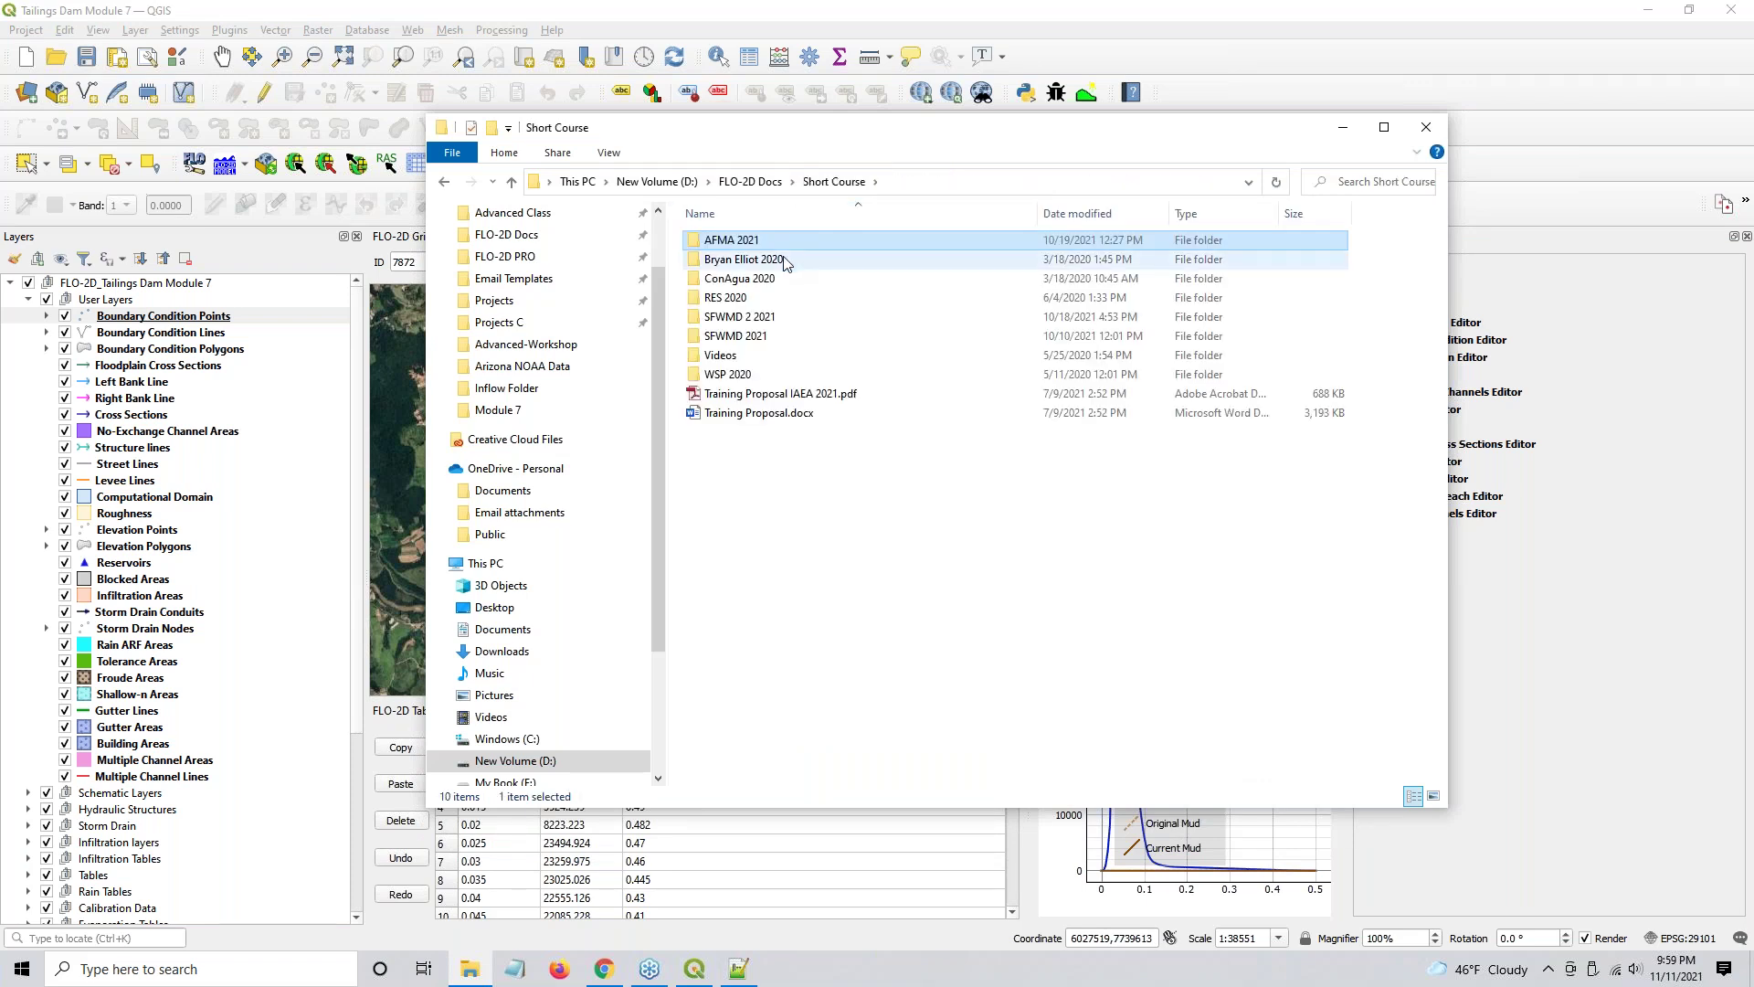
left_click(538, 213)
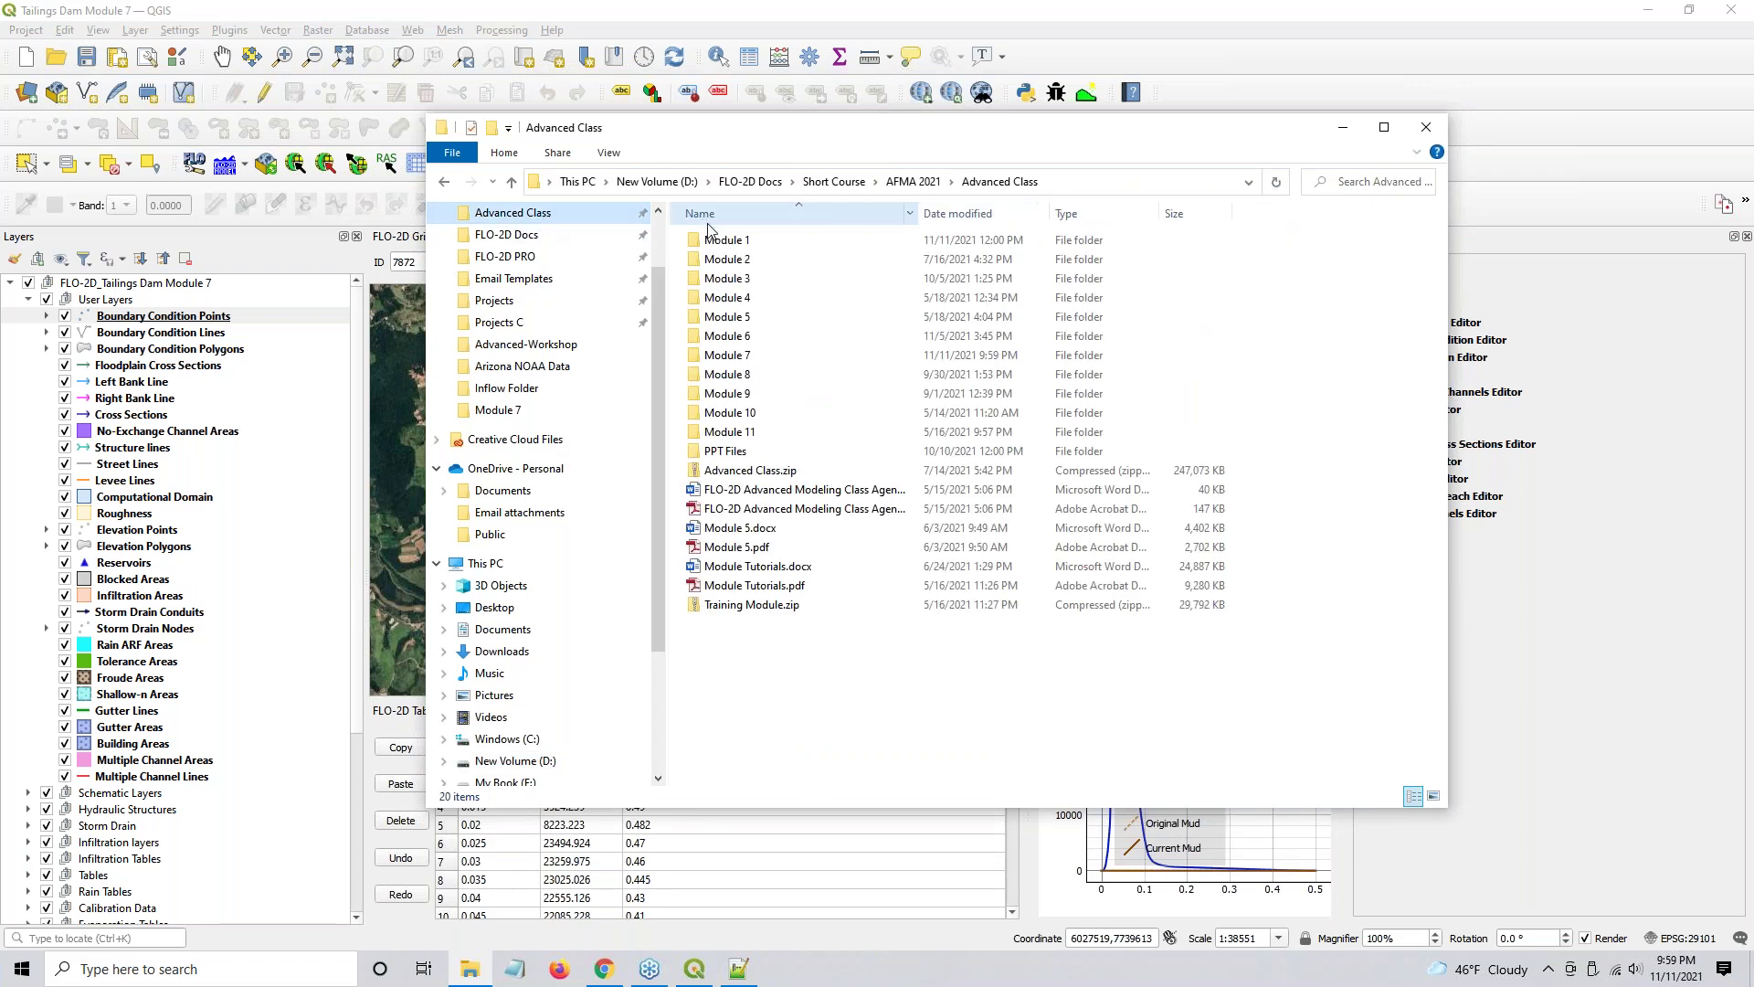
double_click(736, 355)
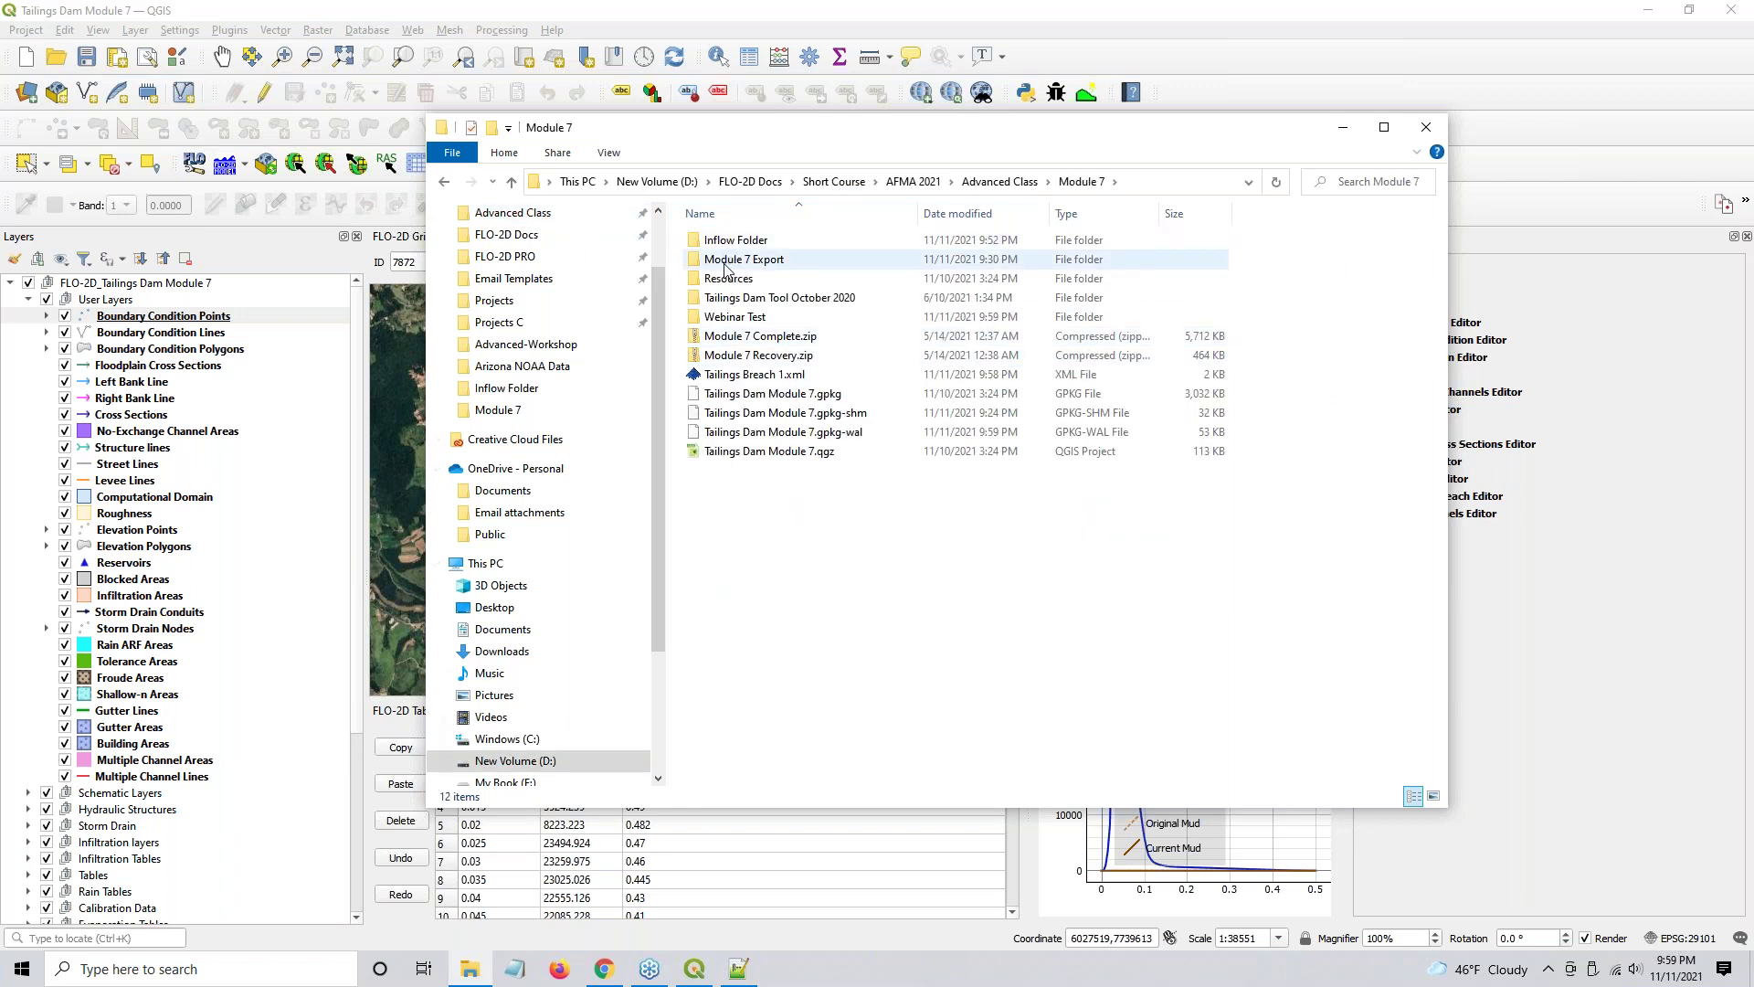
double_click(735, 316)
left_click(727, 239)
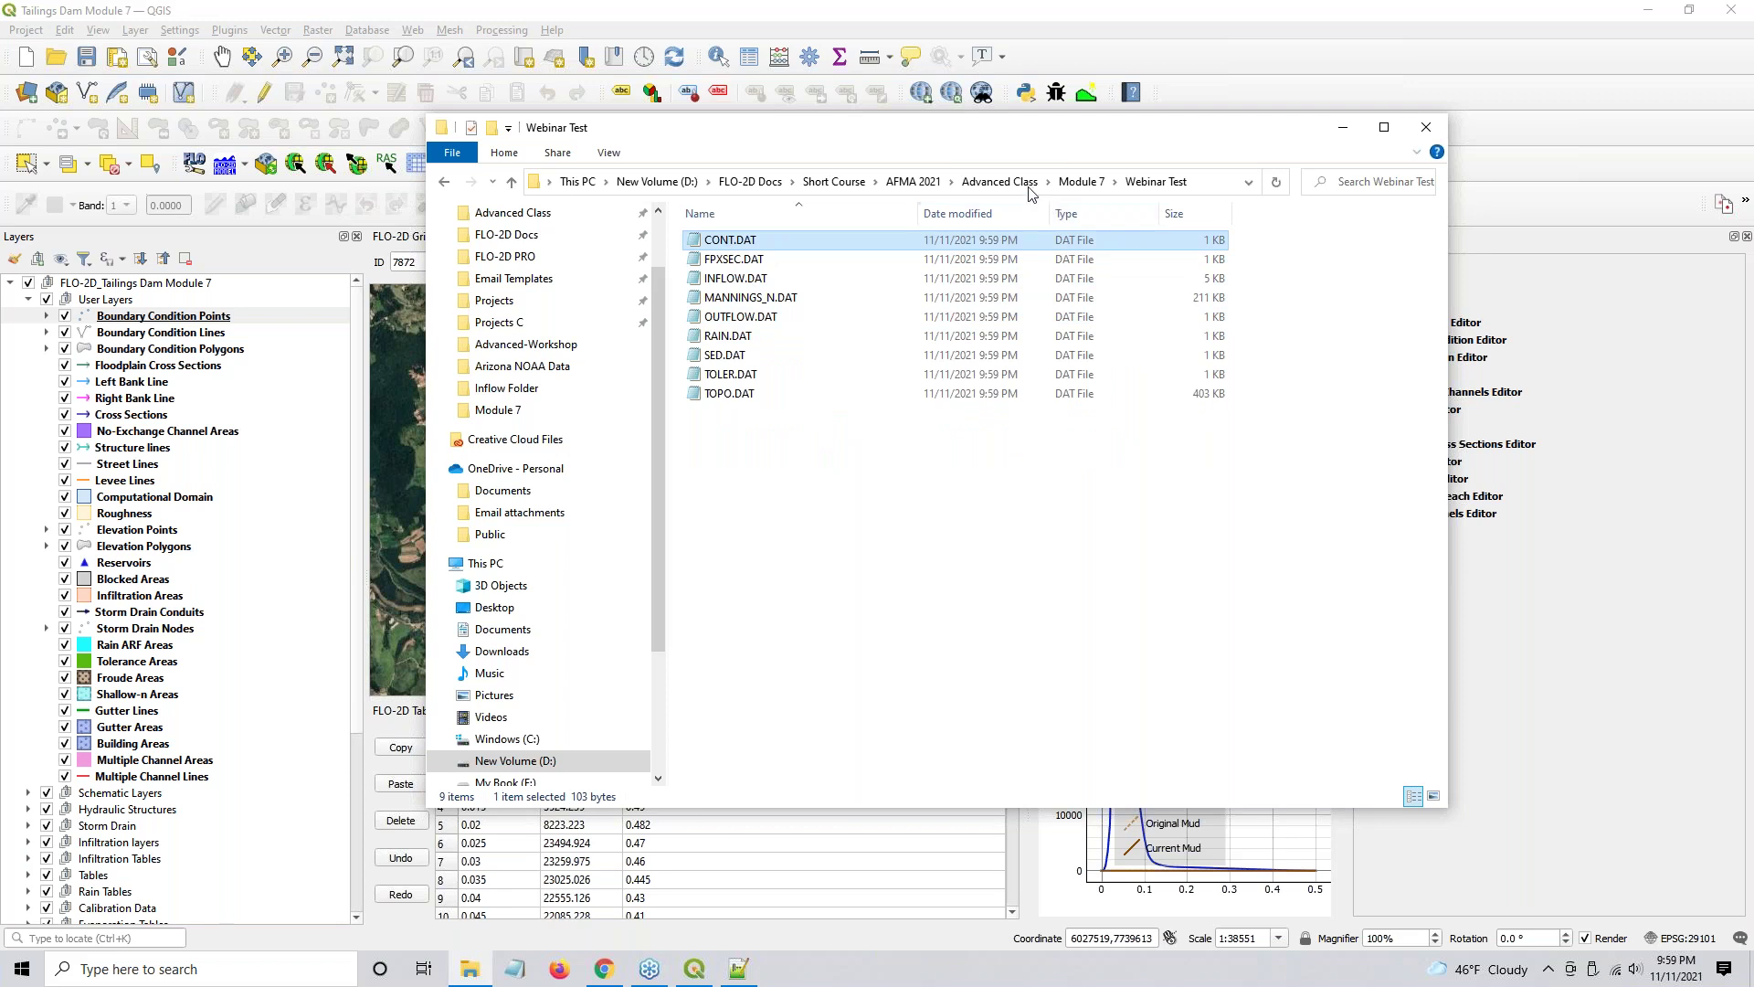
left_click(1081, 181)
double_click(763, 242)
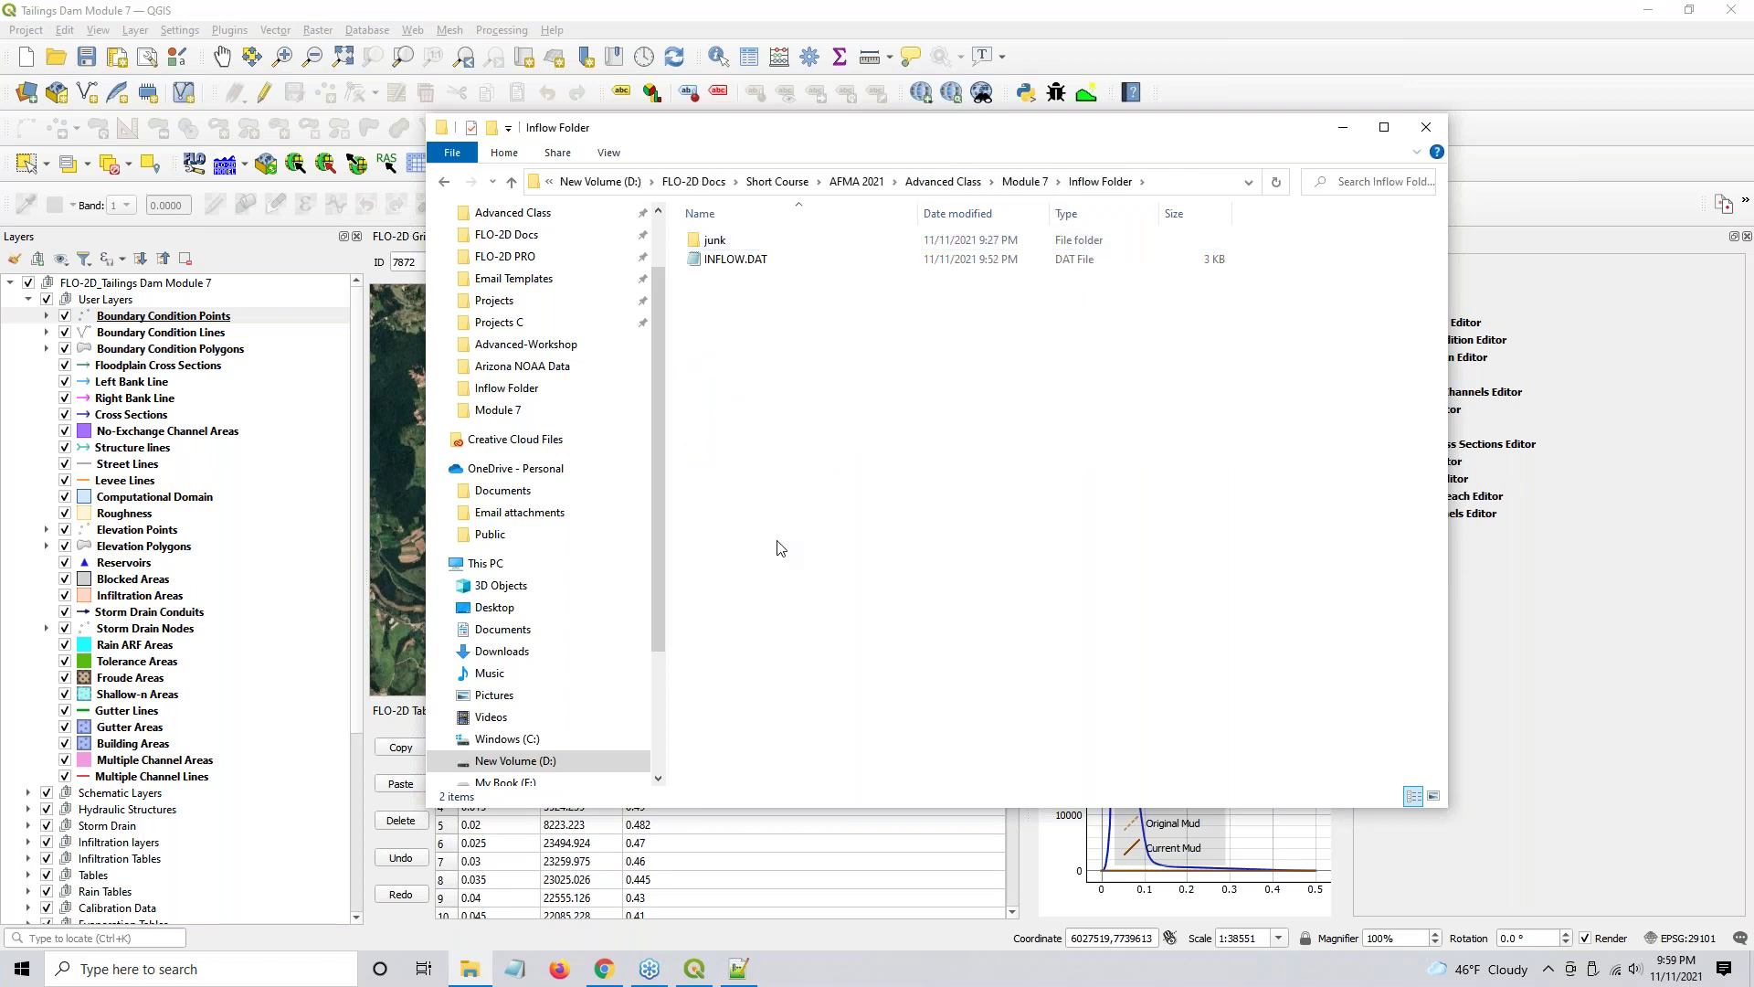
key("ctrl+v")
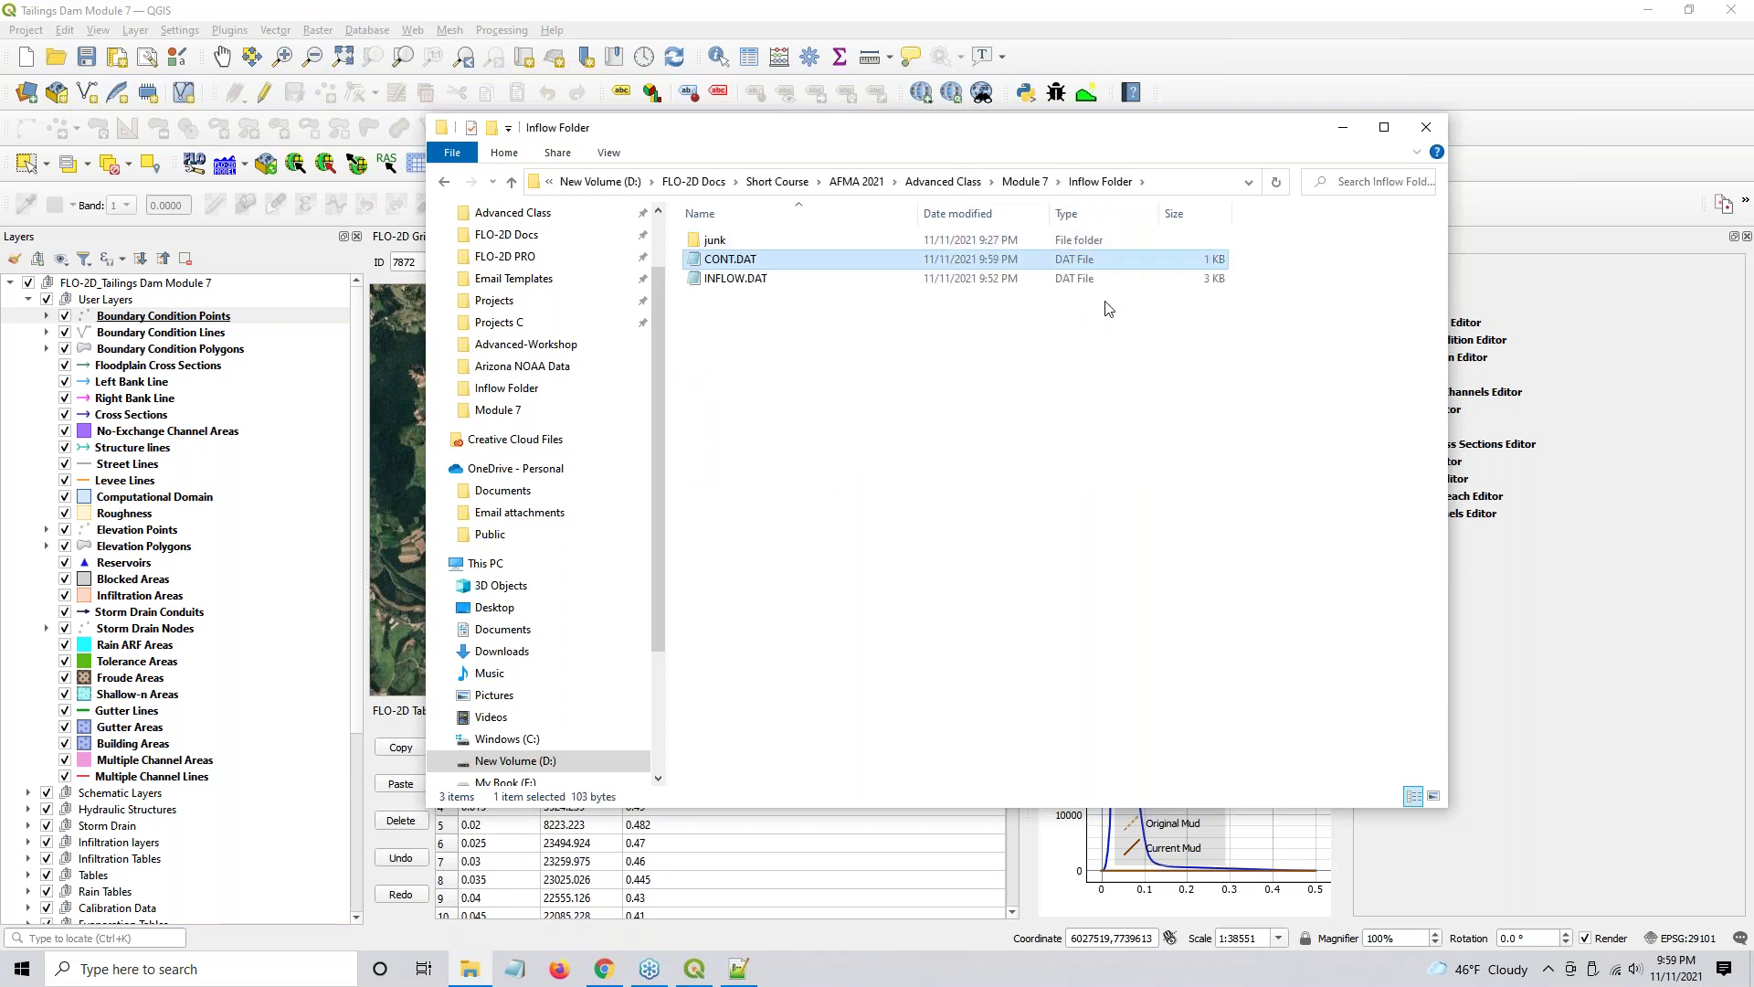
left_click(1343, 133)
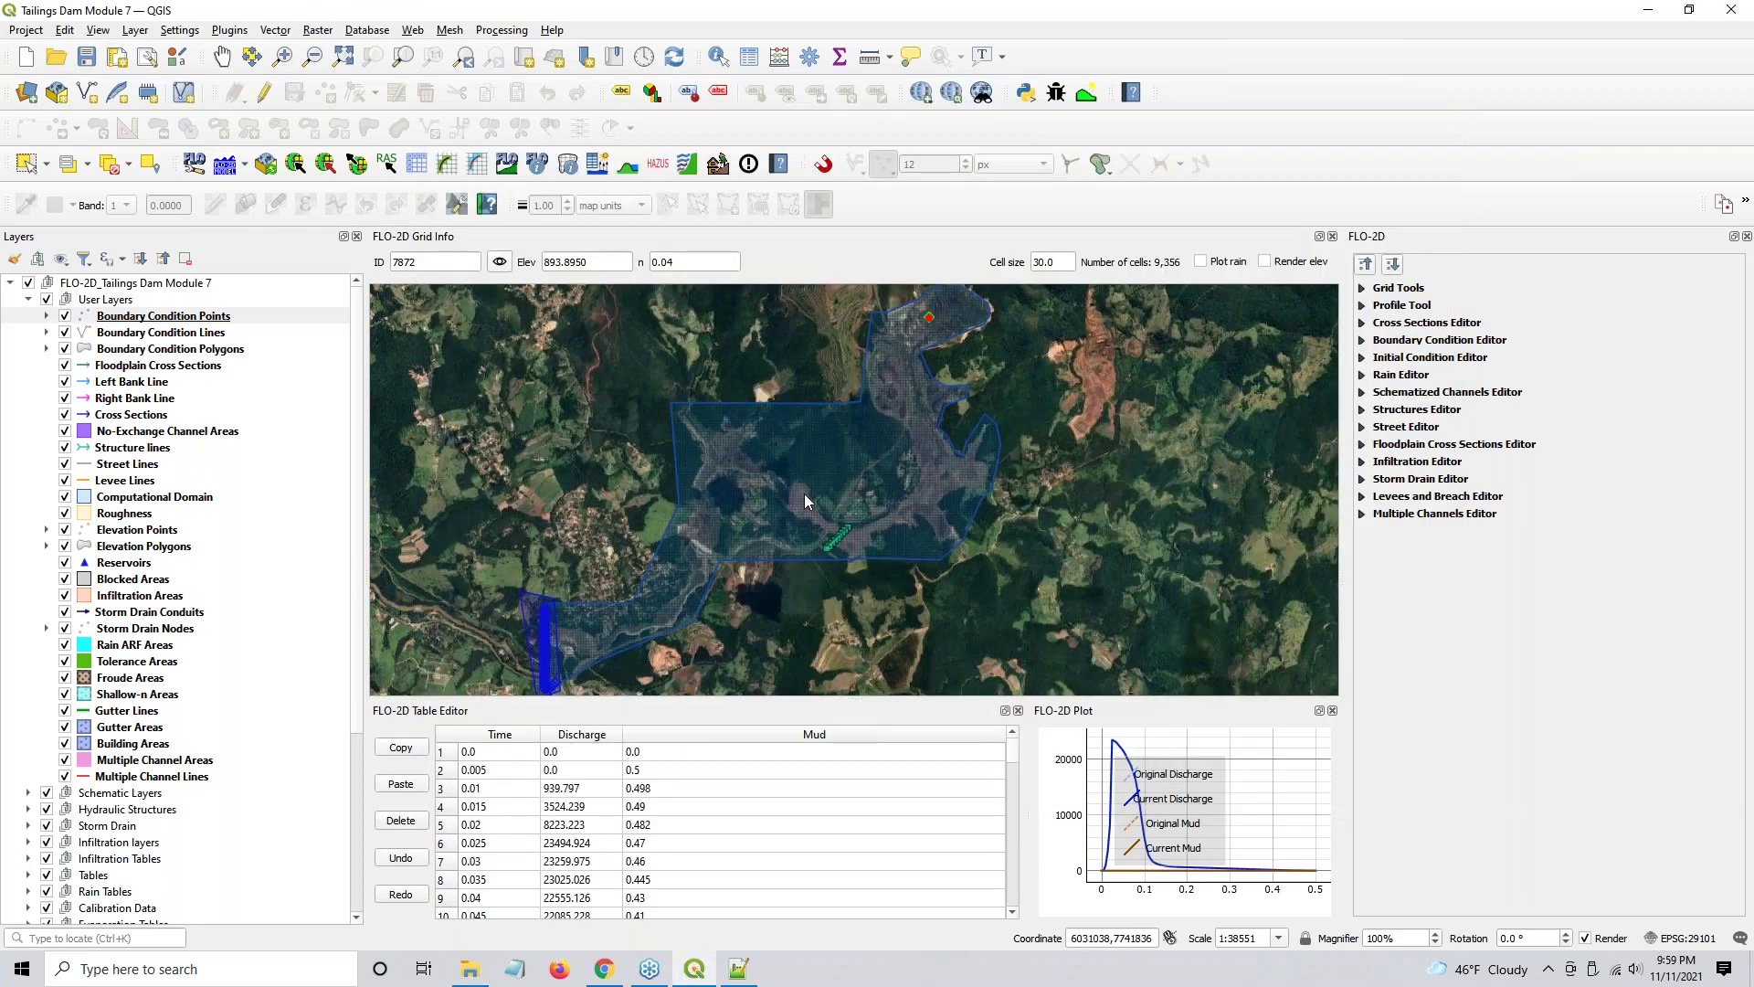
- Try to import the FLO-2D model files using CONT.DAT from the Inflow Folder
left_click(296, 164)
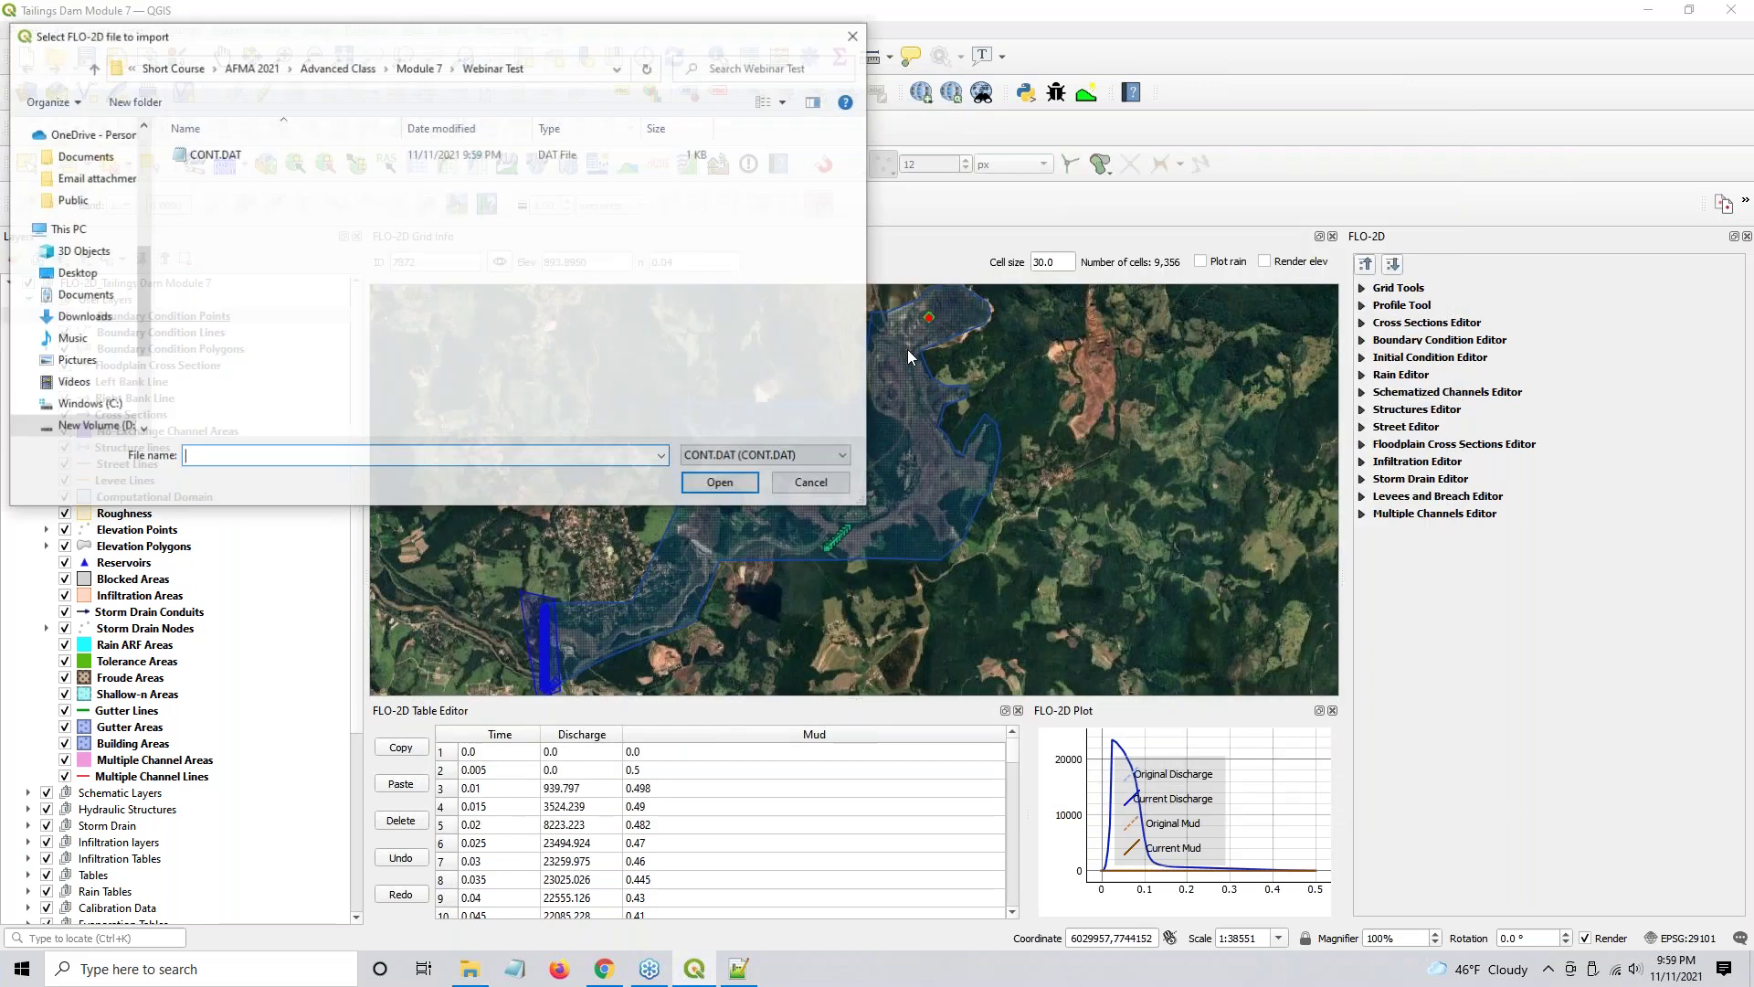
left_click(234, 156)
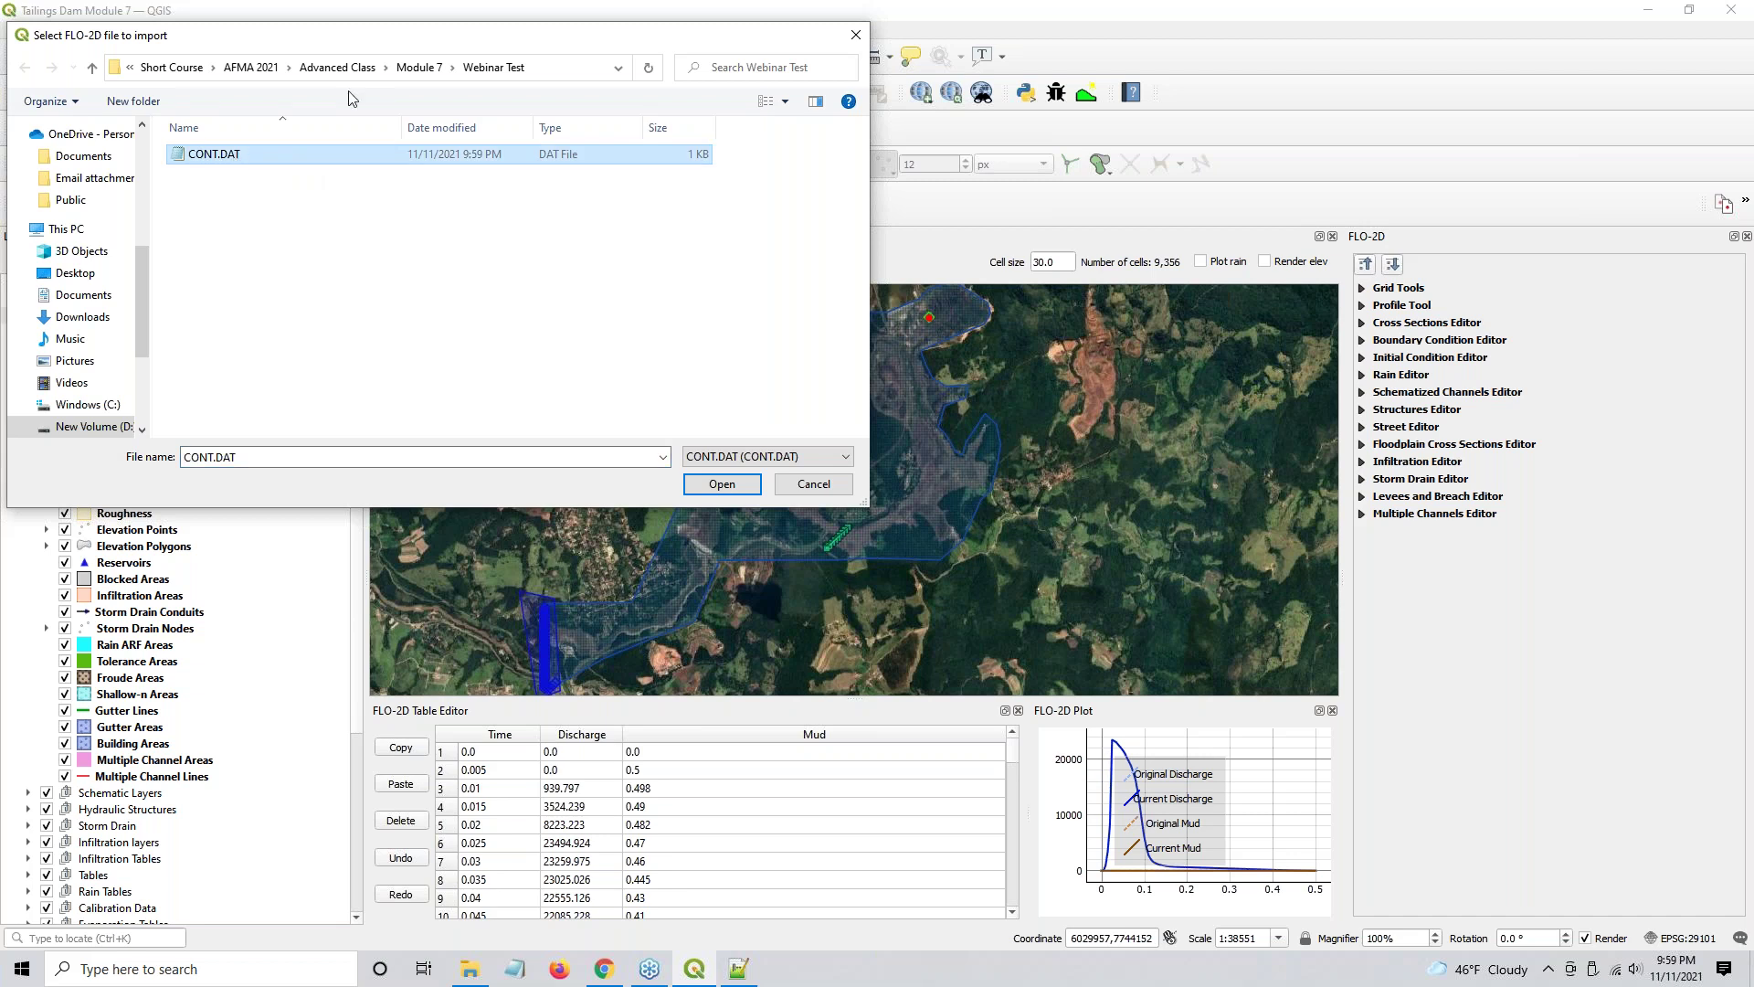
left_click(408, 67)
double_click(227, 156)
left_click(218, 178)
double_click(217, 175)
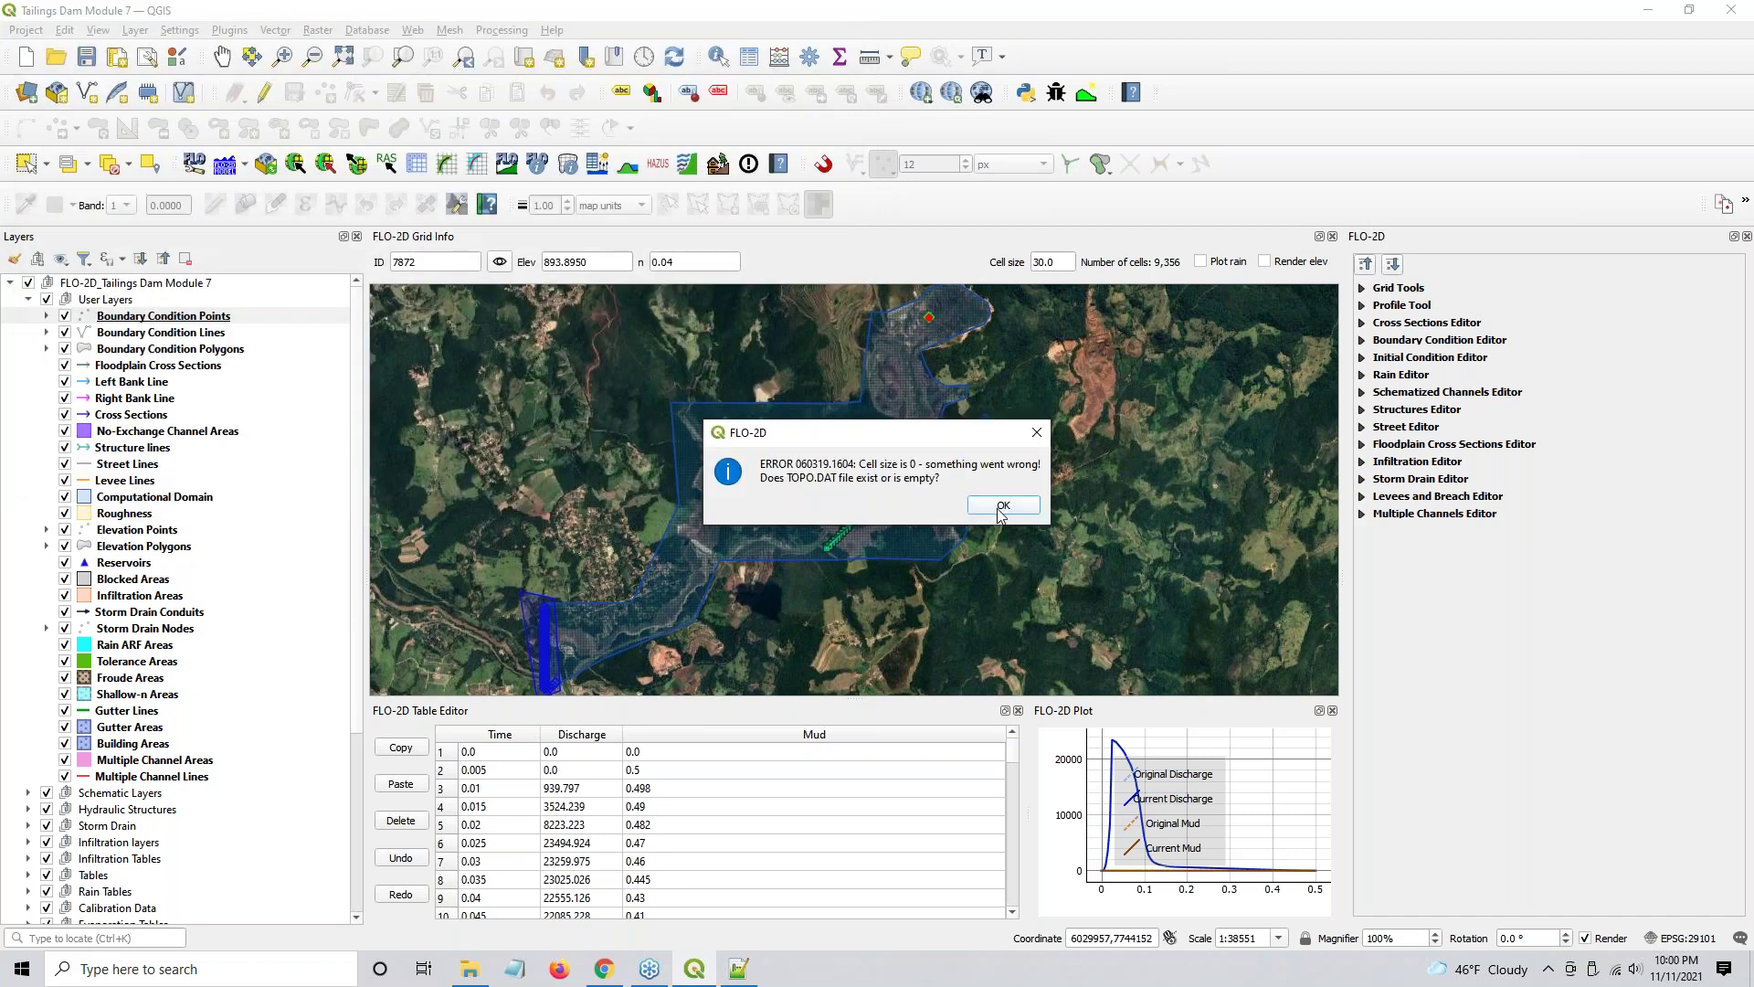
left_click(1002, 508)
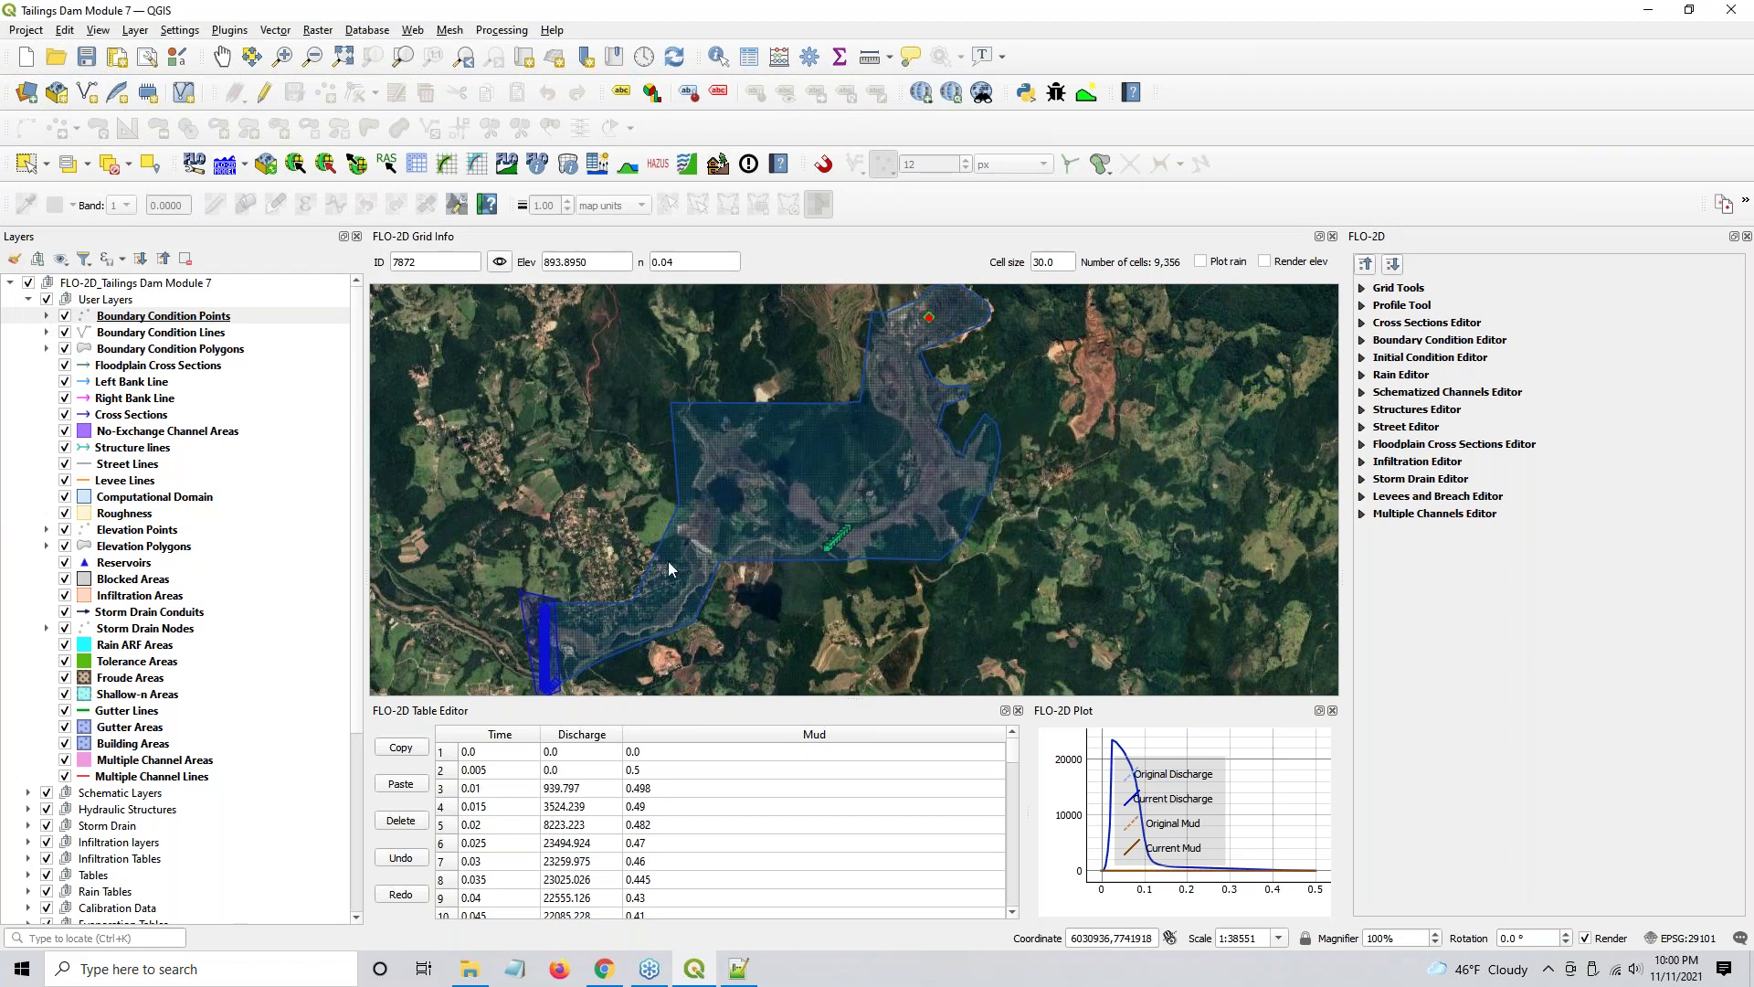
- Copy INFLOW.DAT from the Inflow Folder into the Webinar Test folder, replacing the exported file, and return to QGIS
left_click(470, 969)
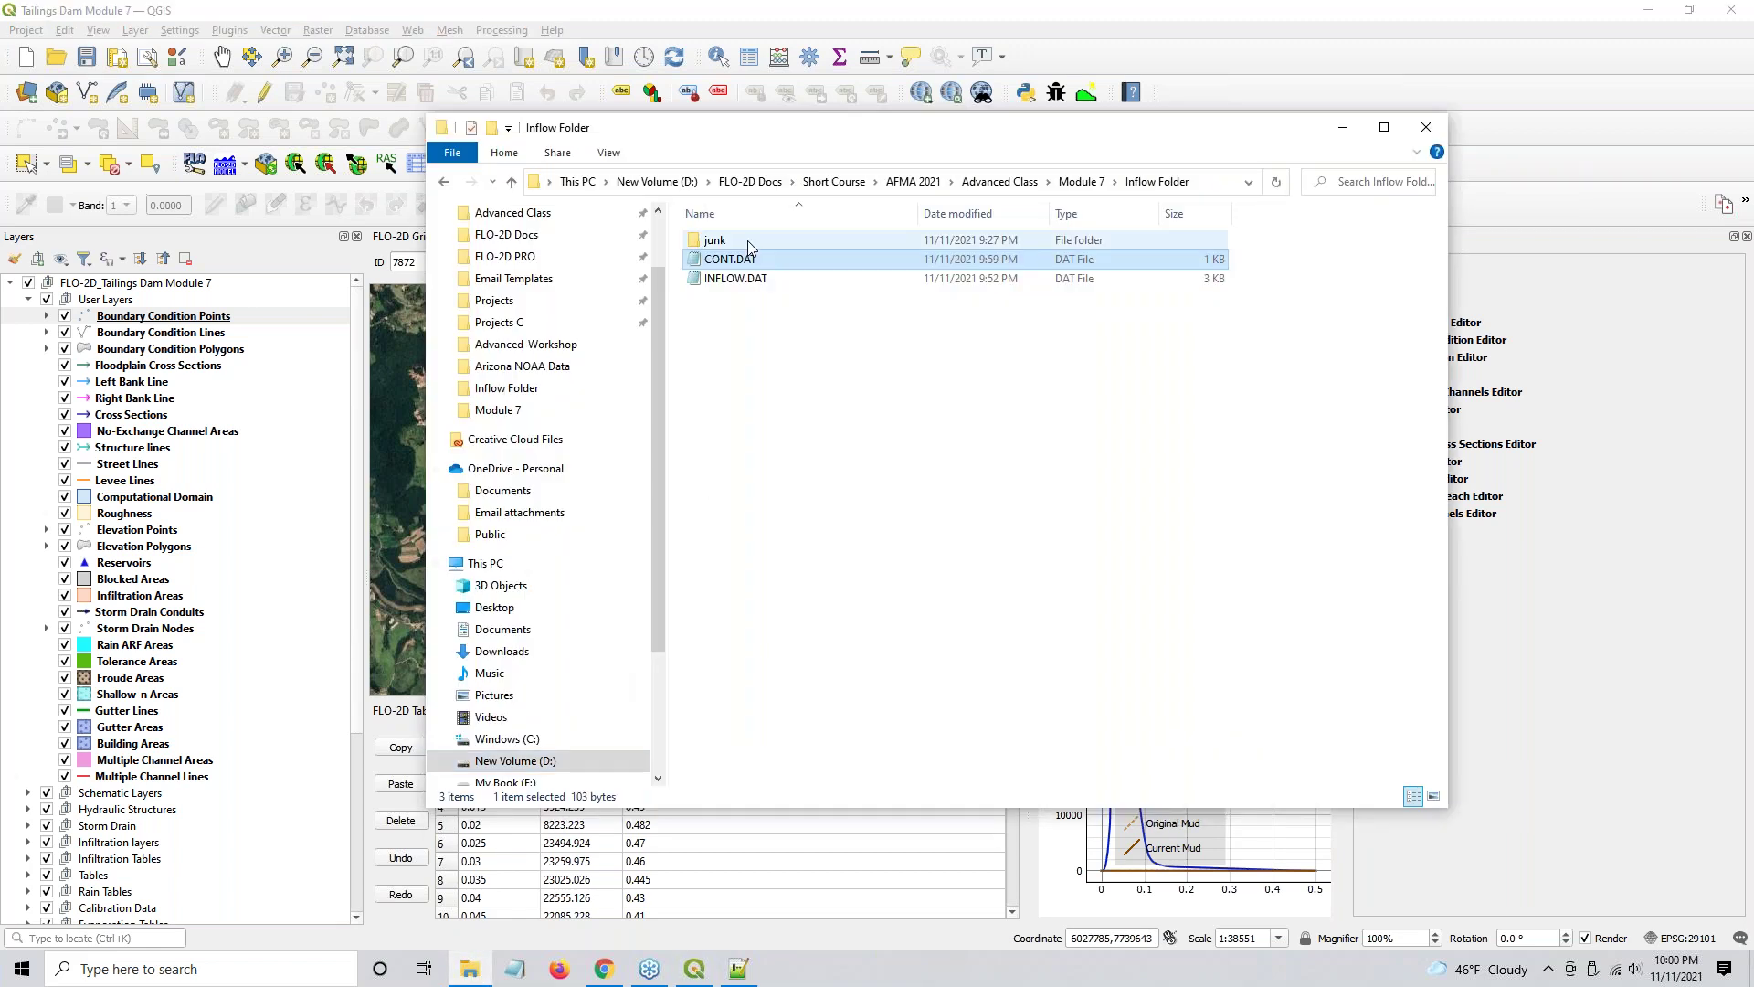
left_click(718, 281)
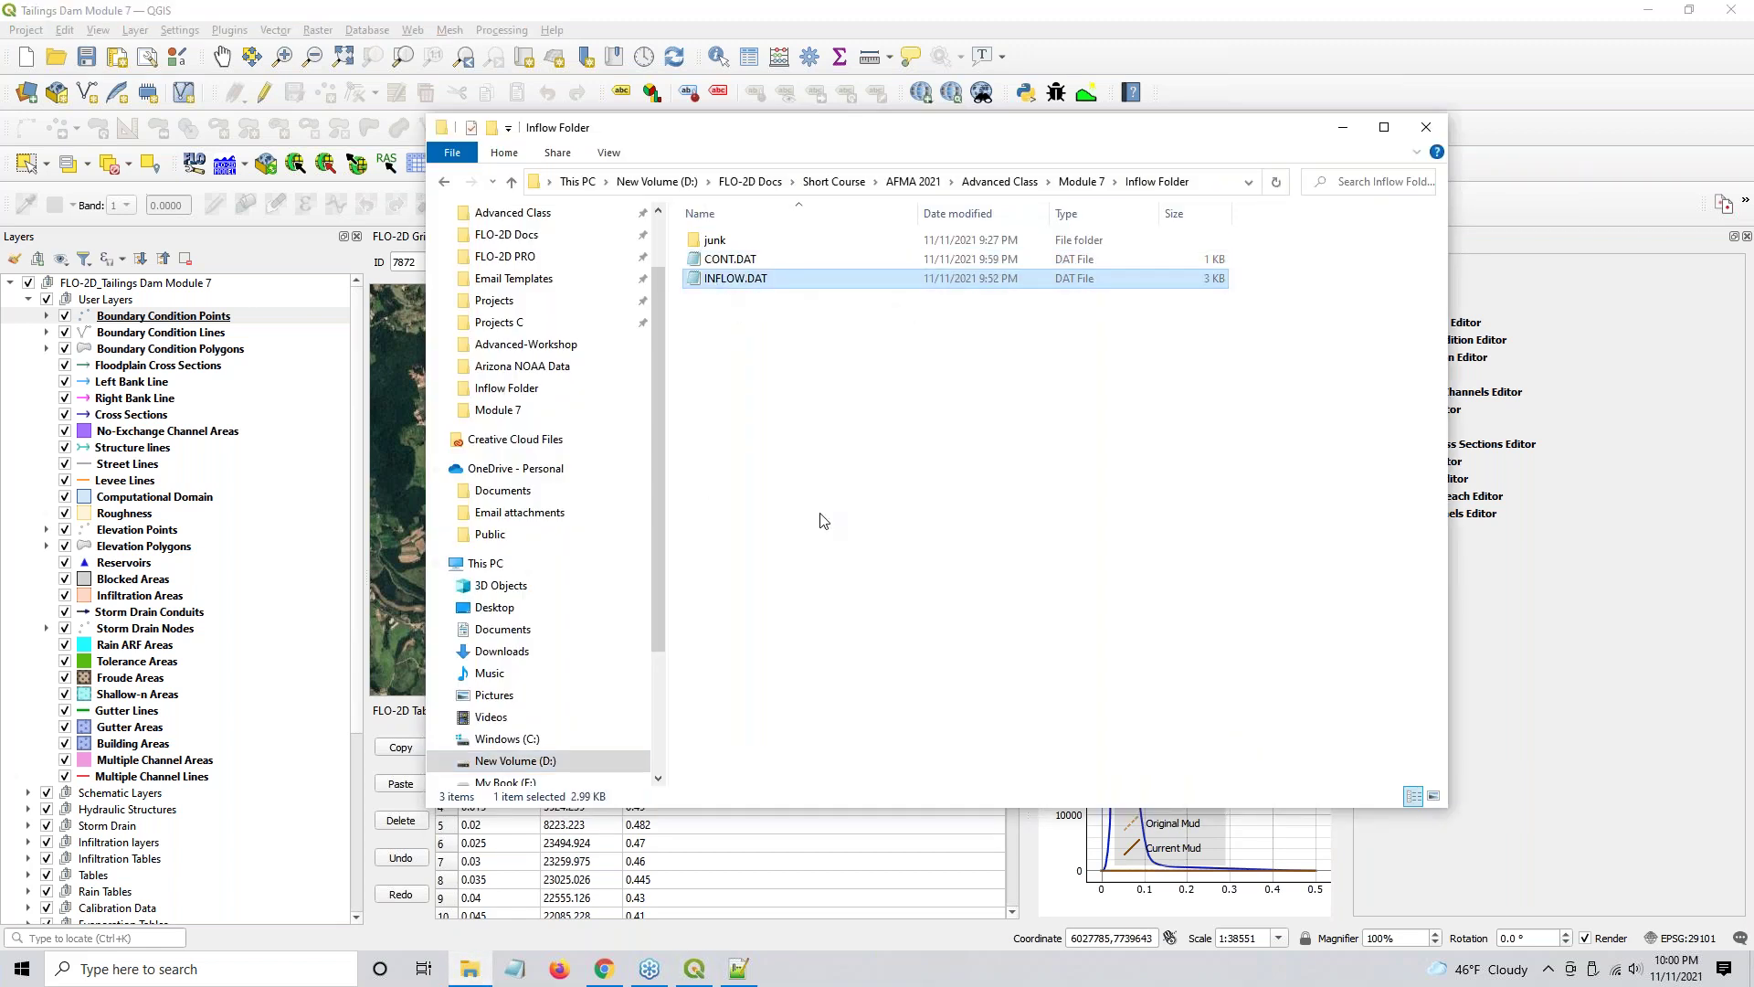
left_click(1092, 182)
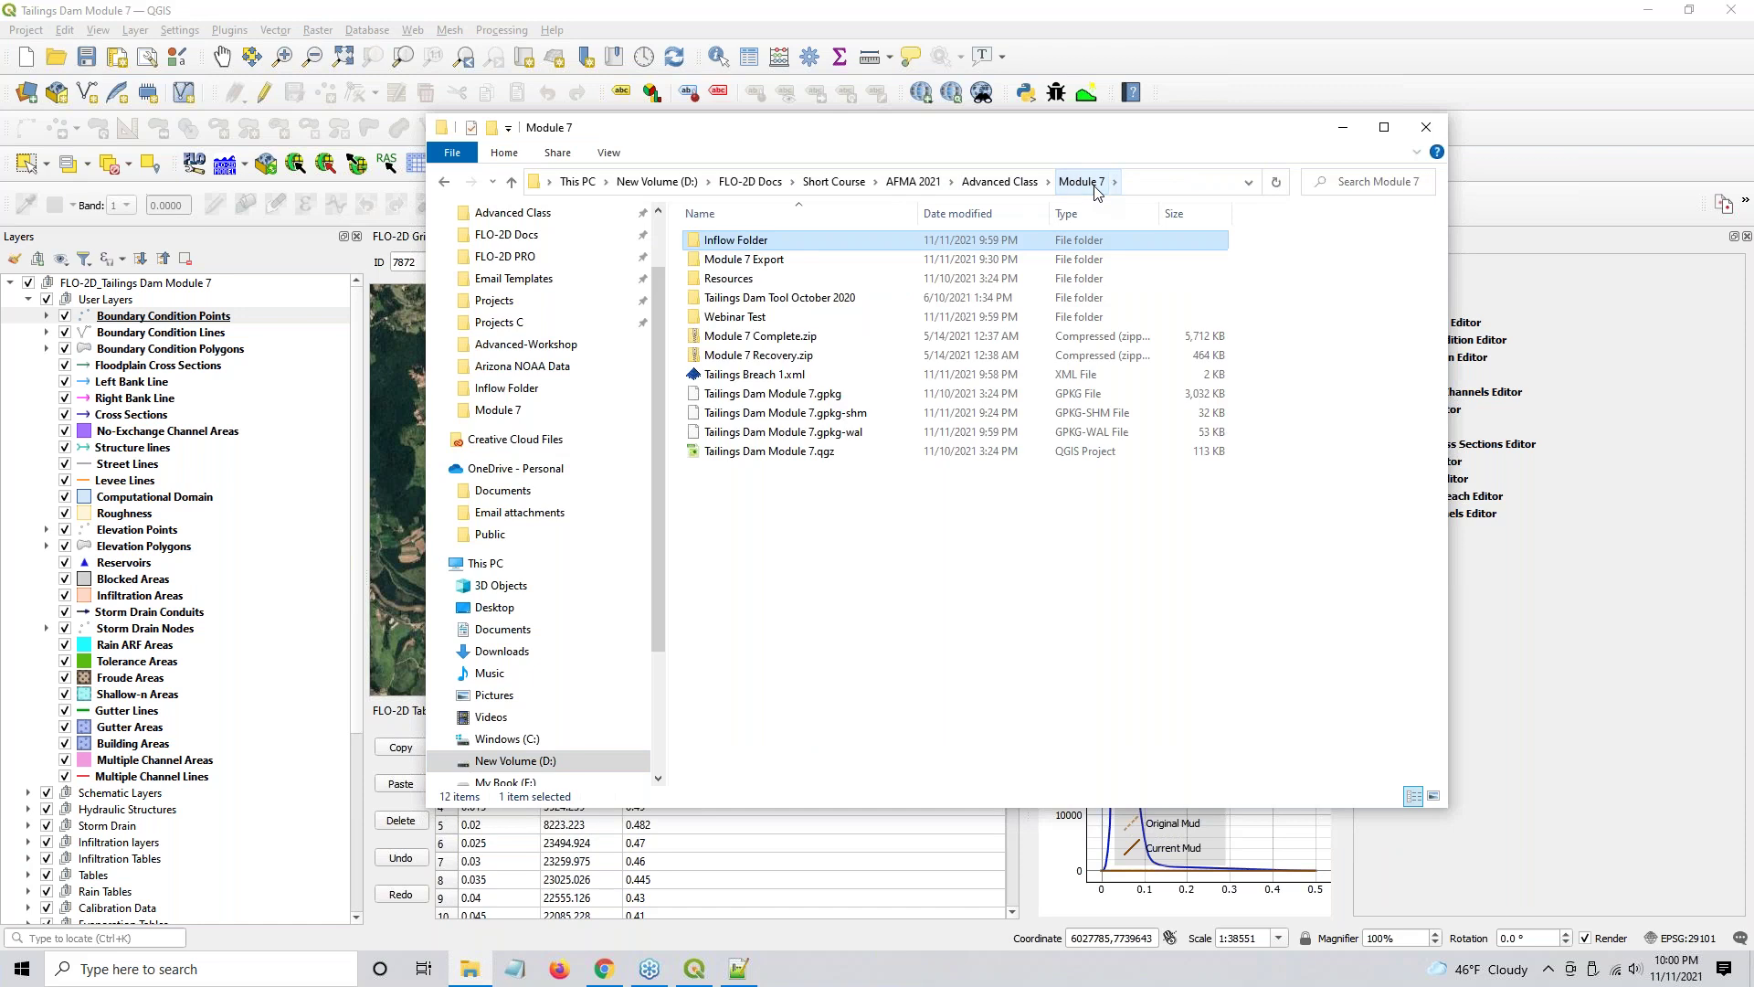
double_click(766, 317)
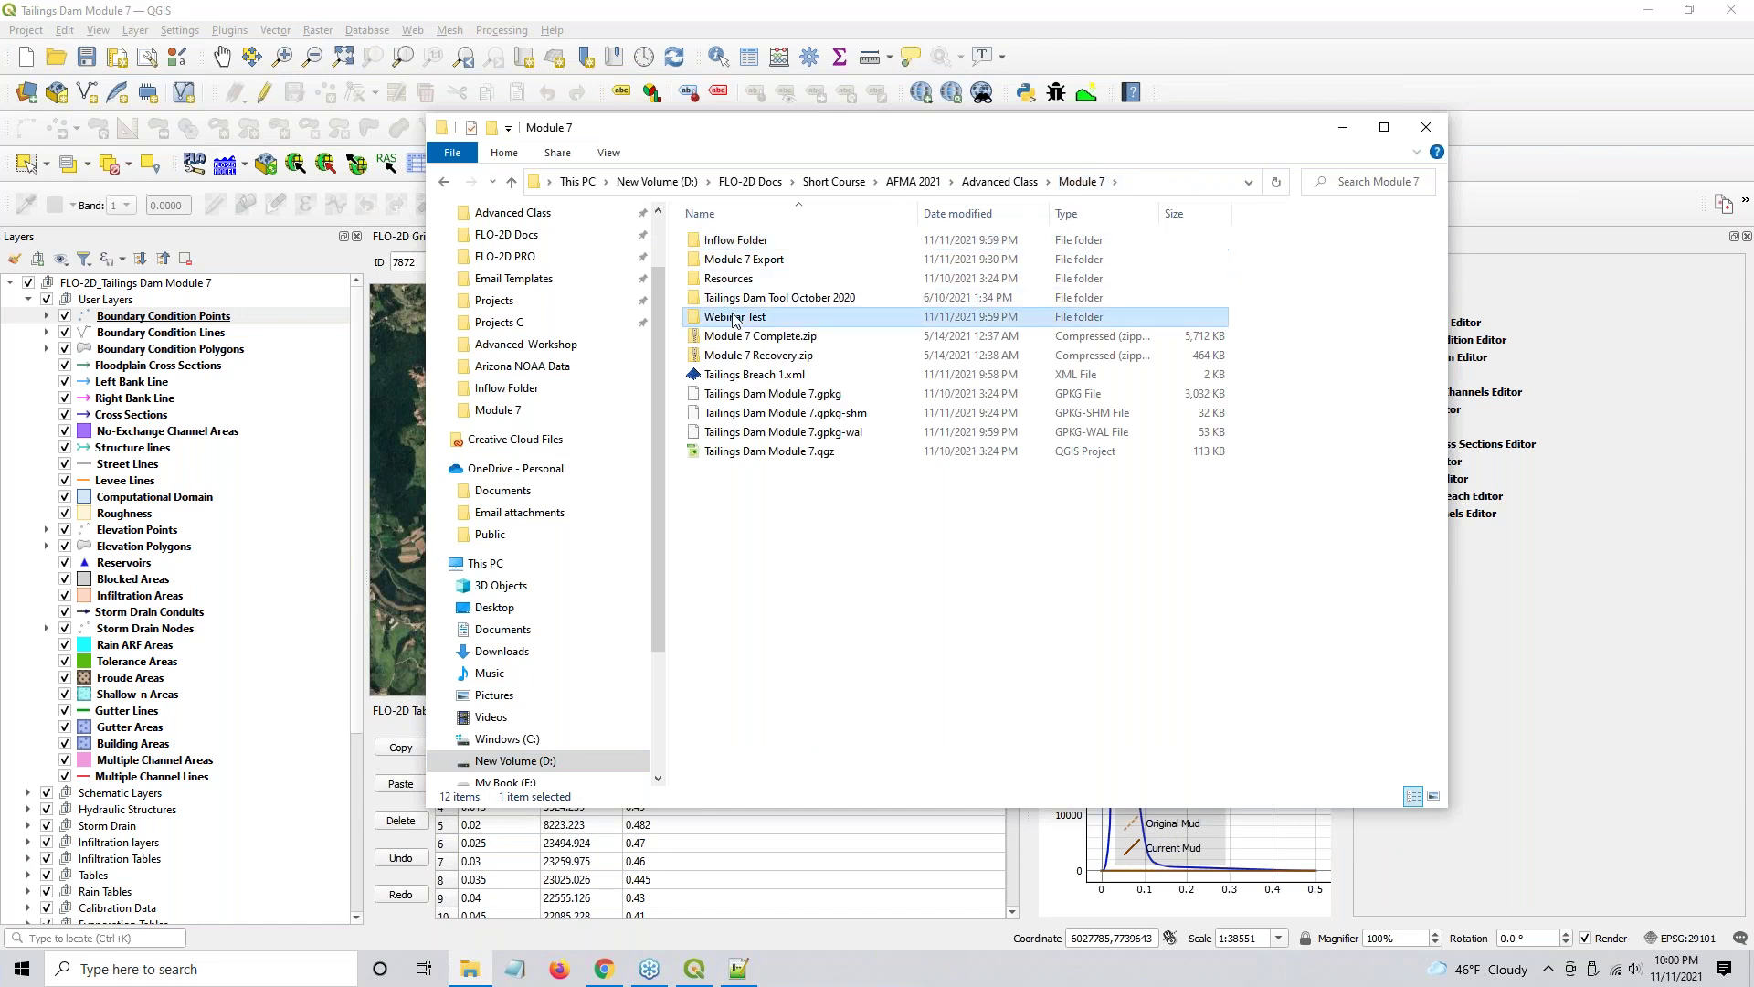
key("ctrl+v")
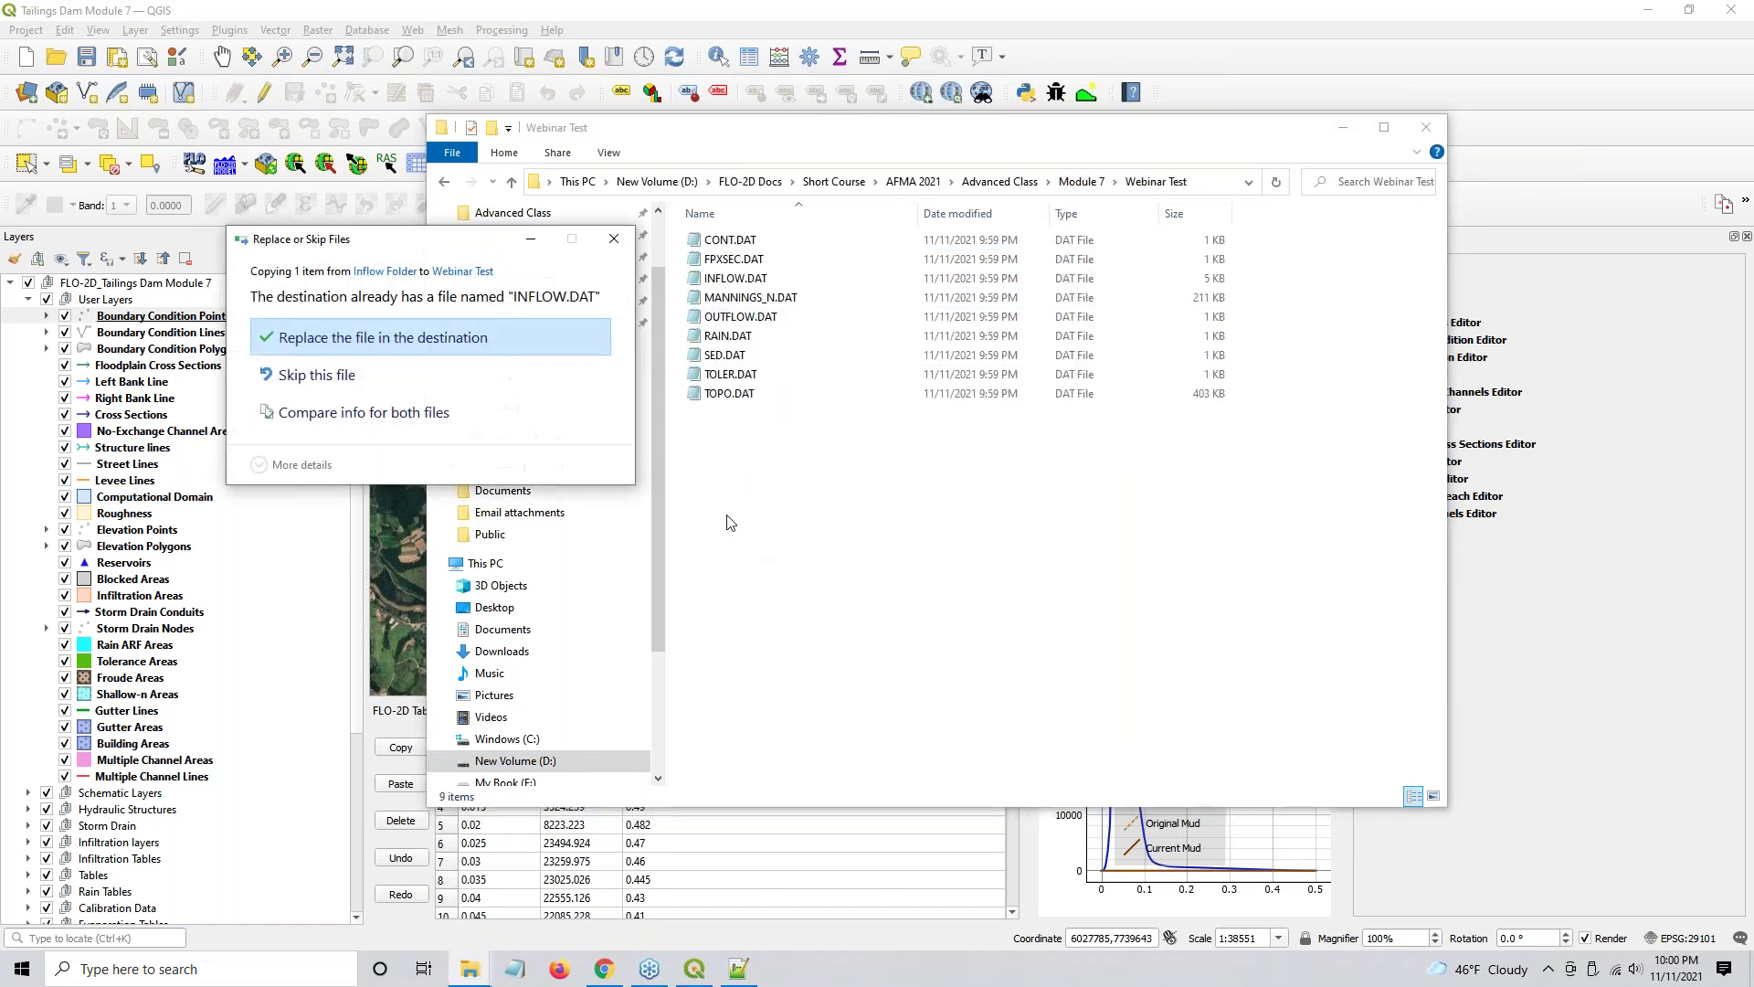
left_click(354, 337)
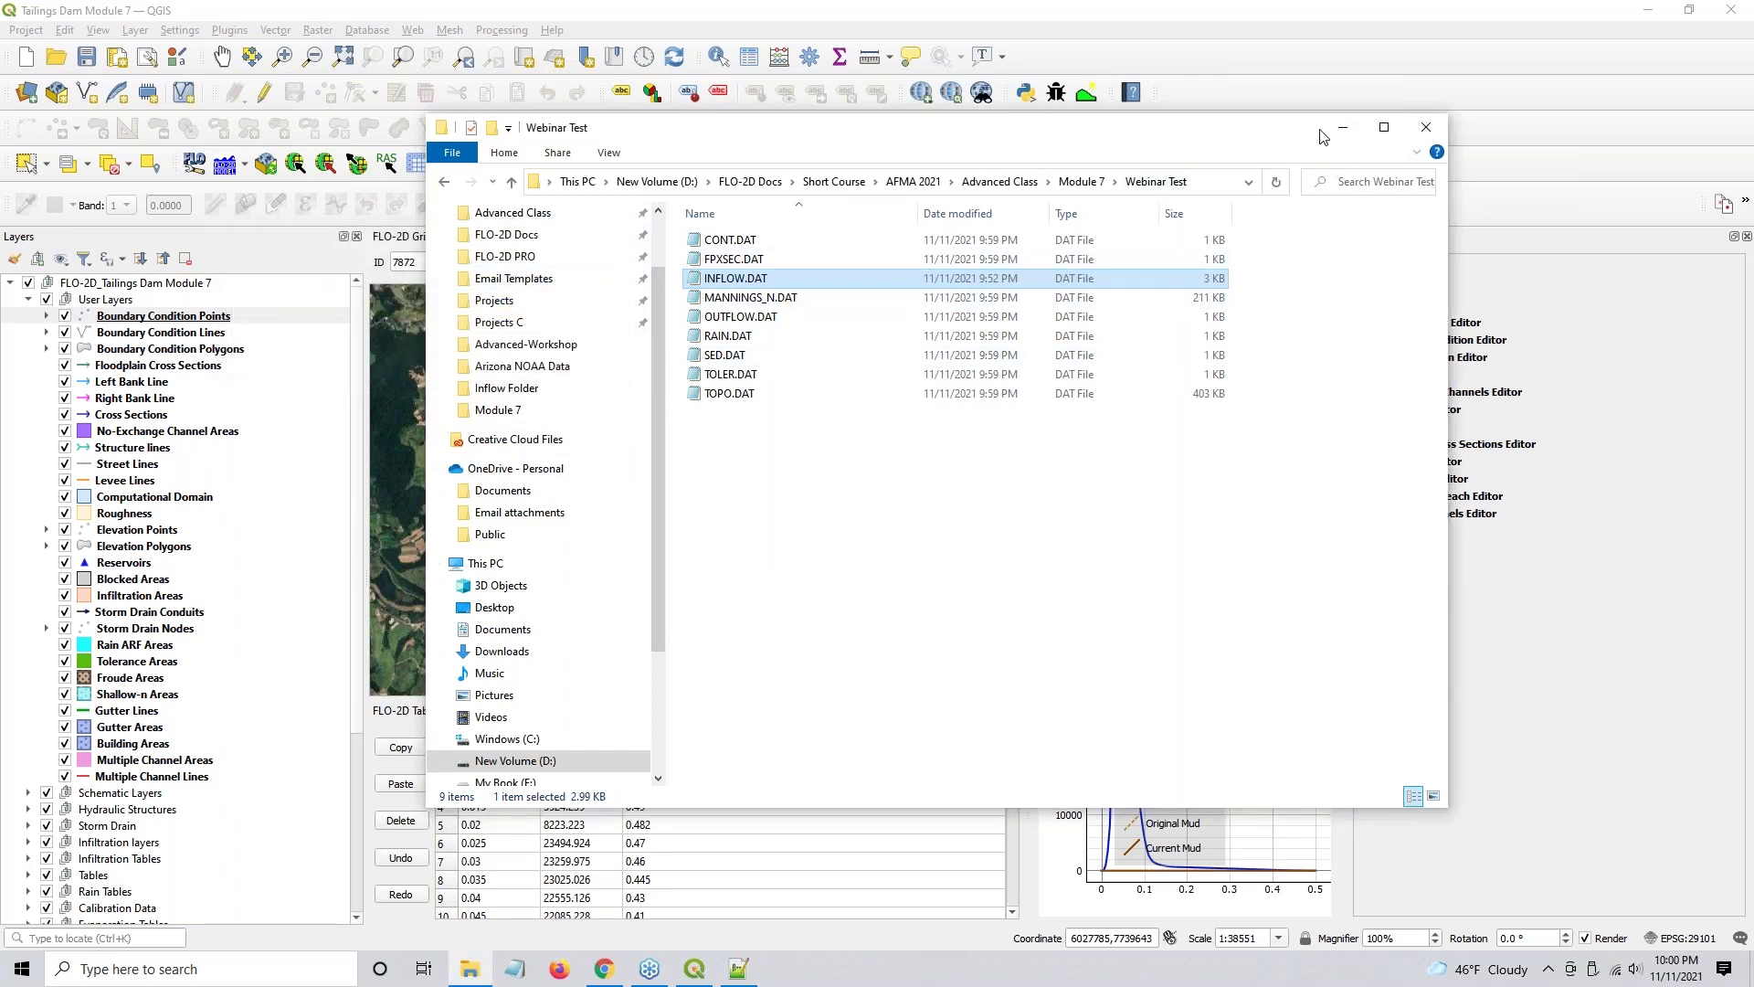
left_click(1480, 339)
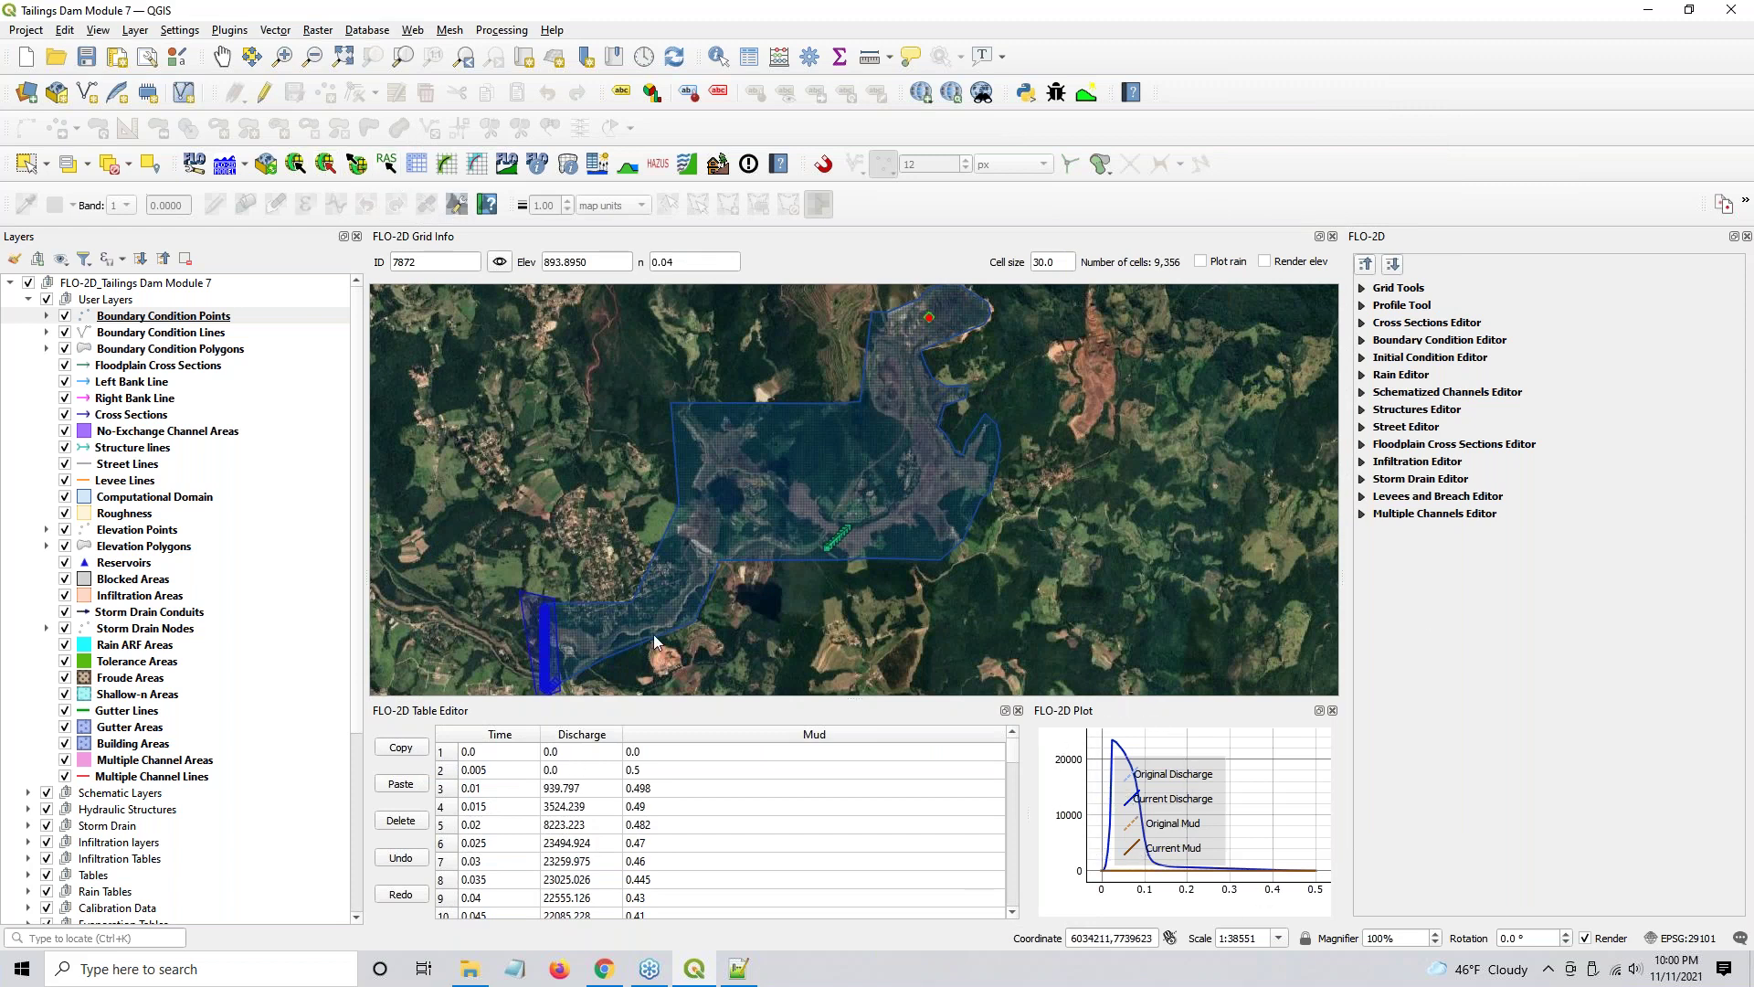
- Import the inflow elements into the FLO-2D project using CONT.DAT from the Webinar Test folder in Module 7
left_click(324, 165)
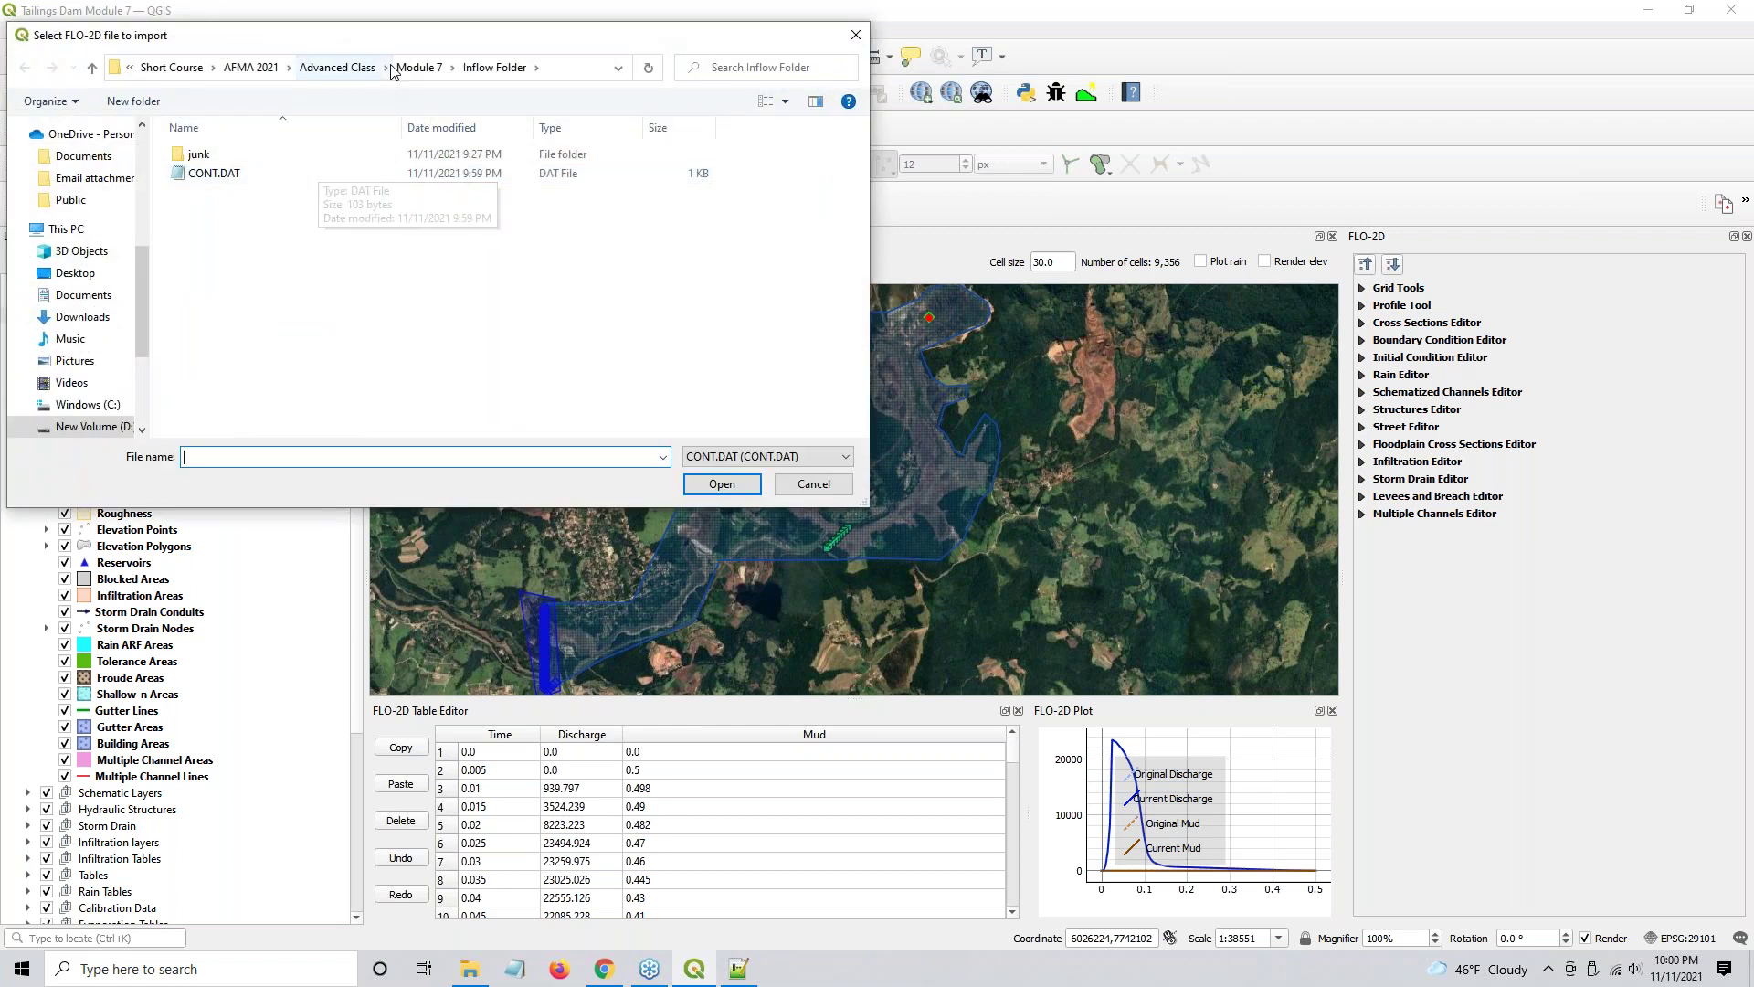
left_click(413, 69)
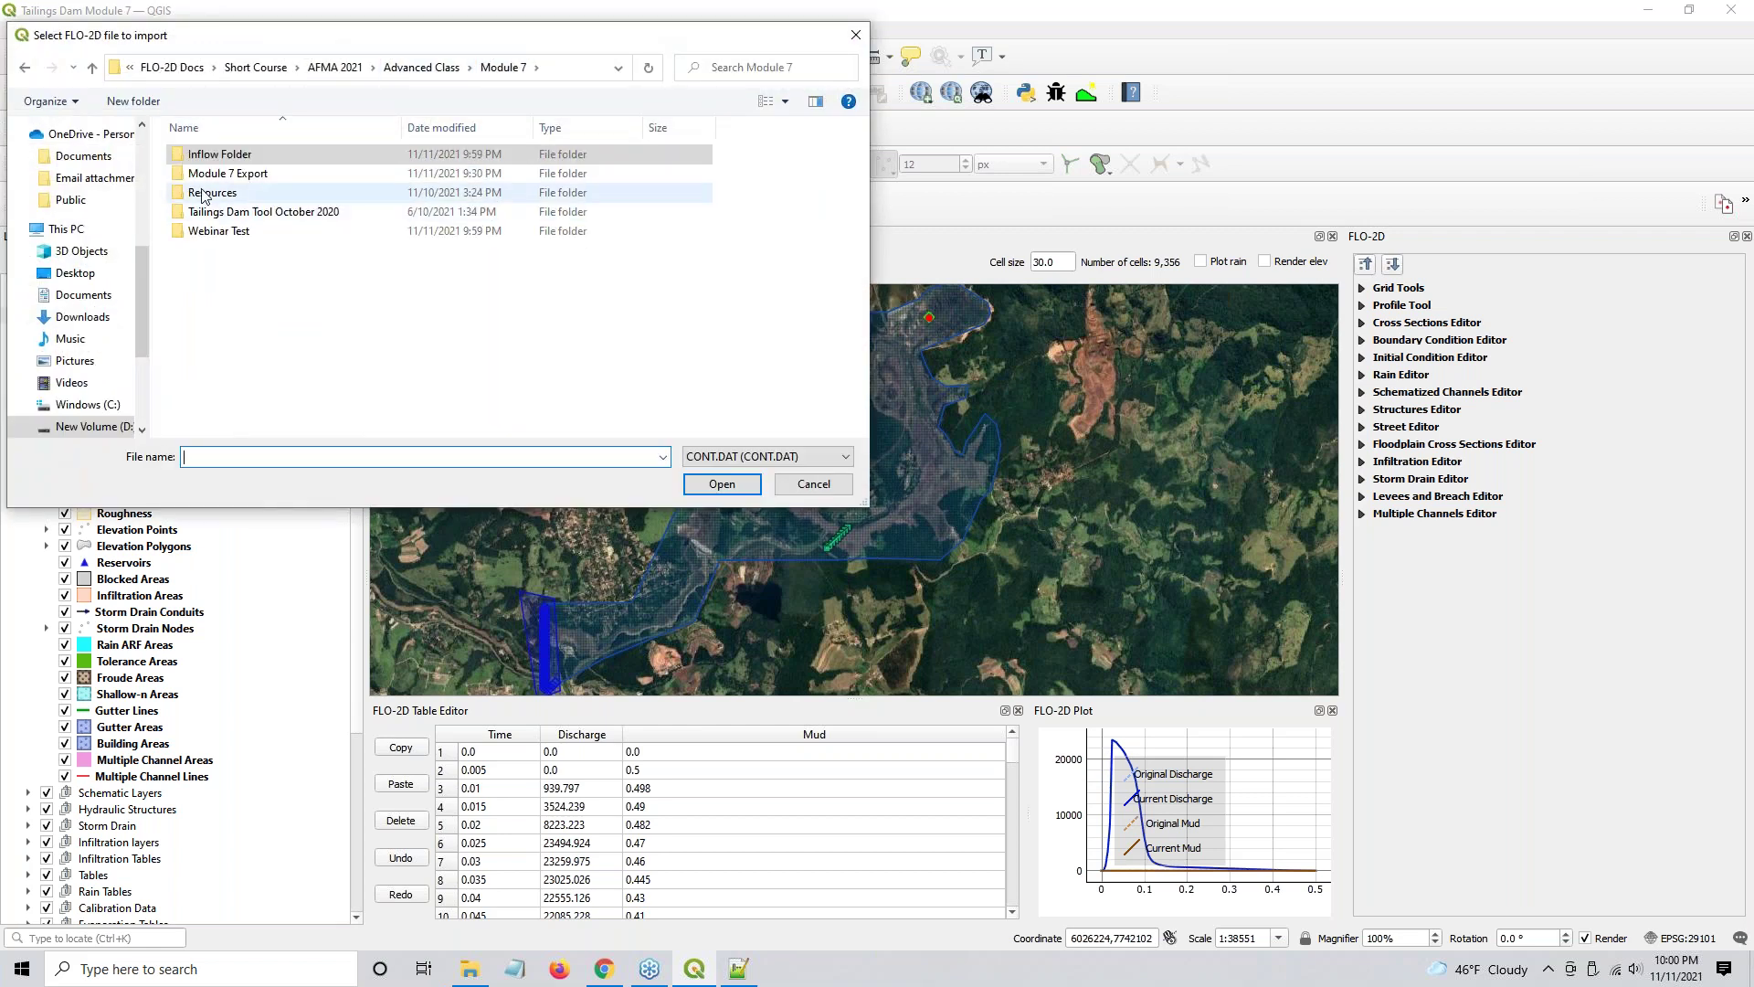
double_click(206, 231)
double_click(213, 156)
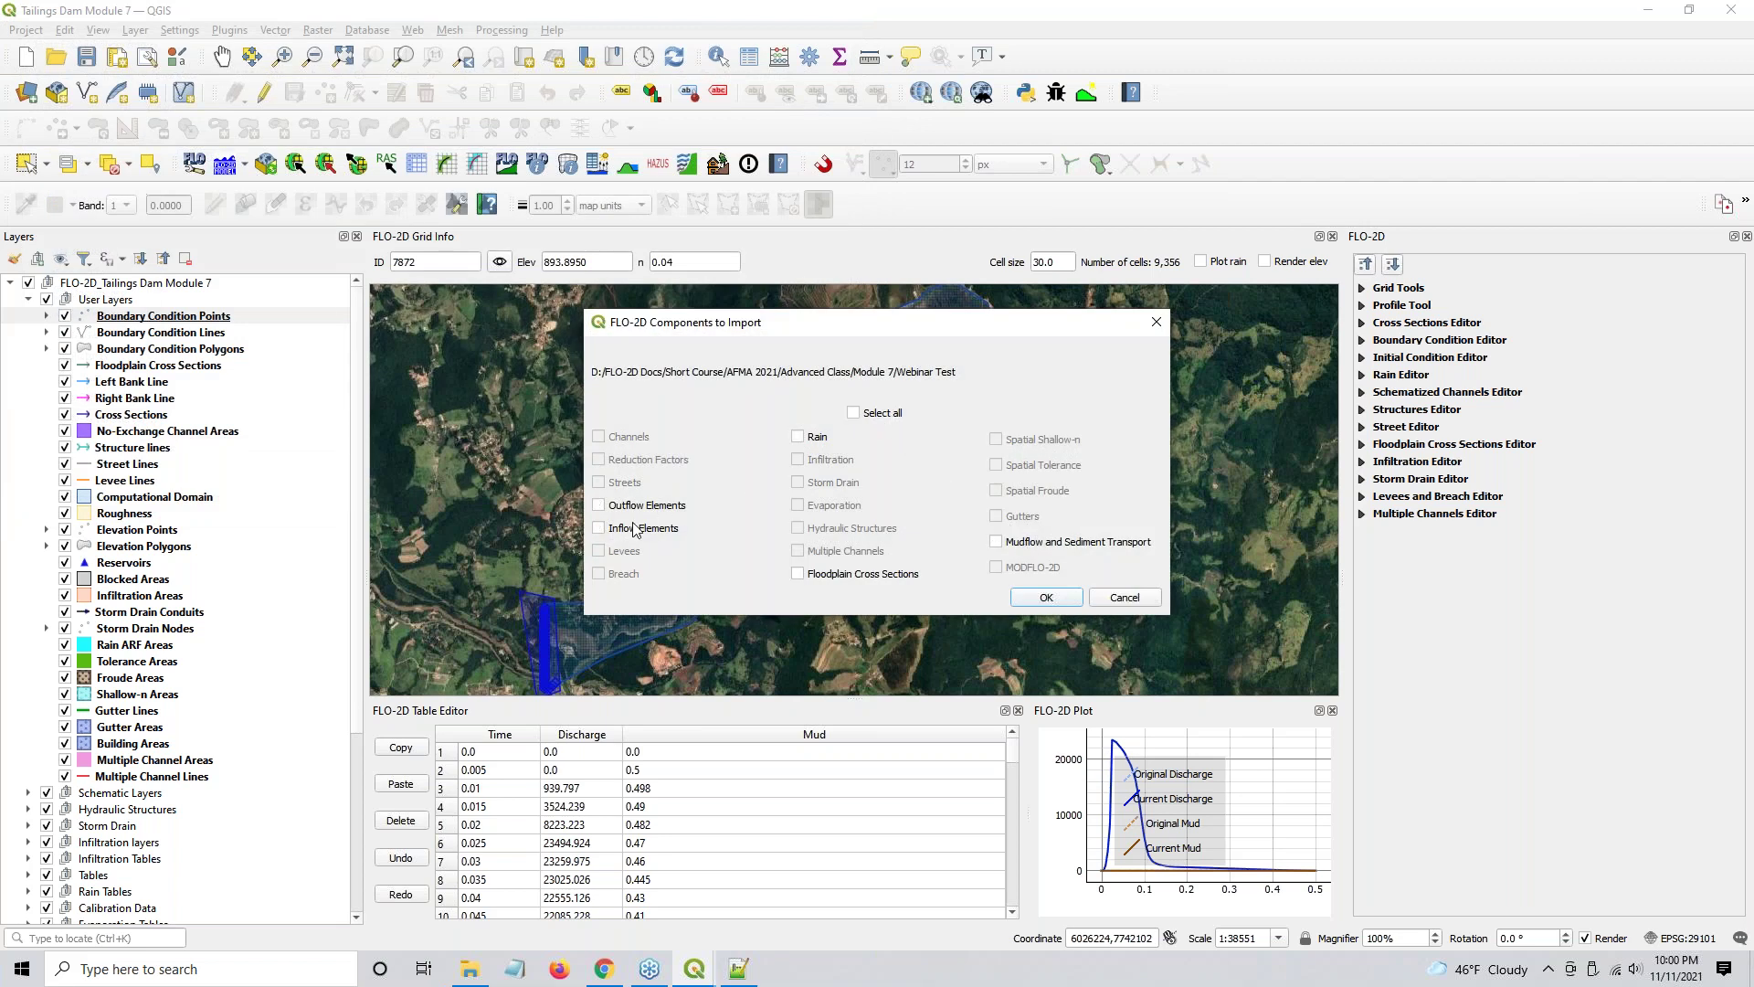
left_click(1048, 599)
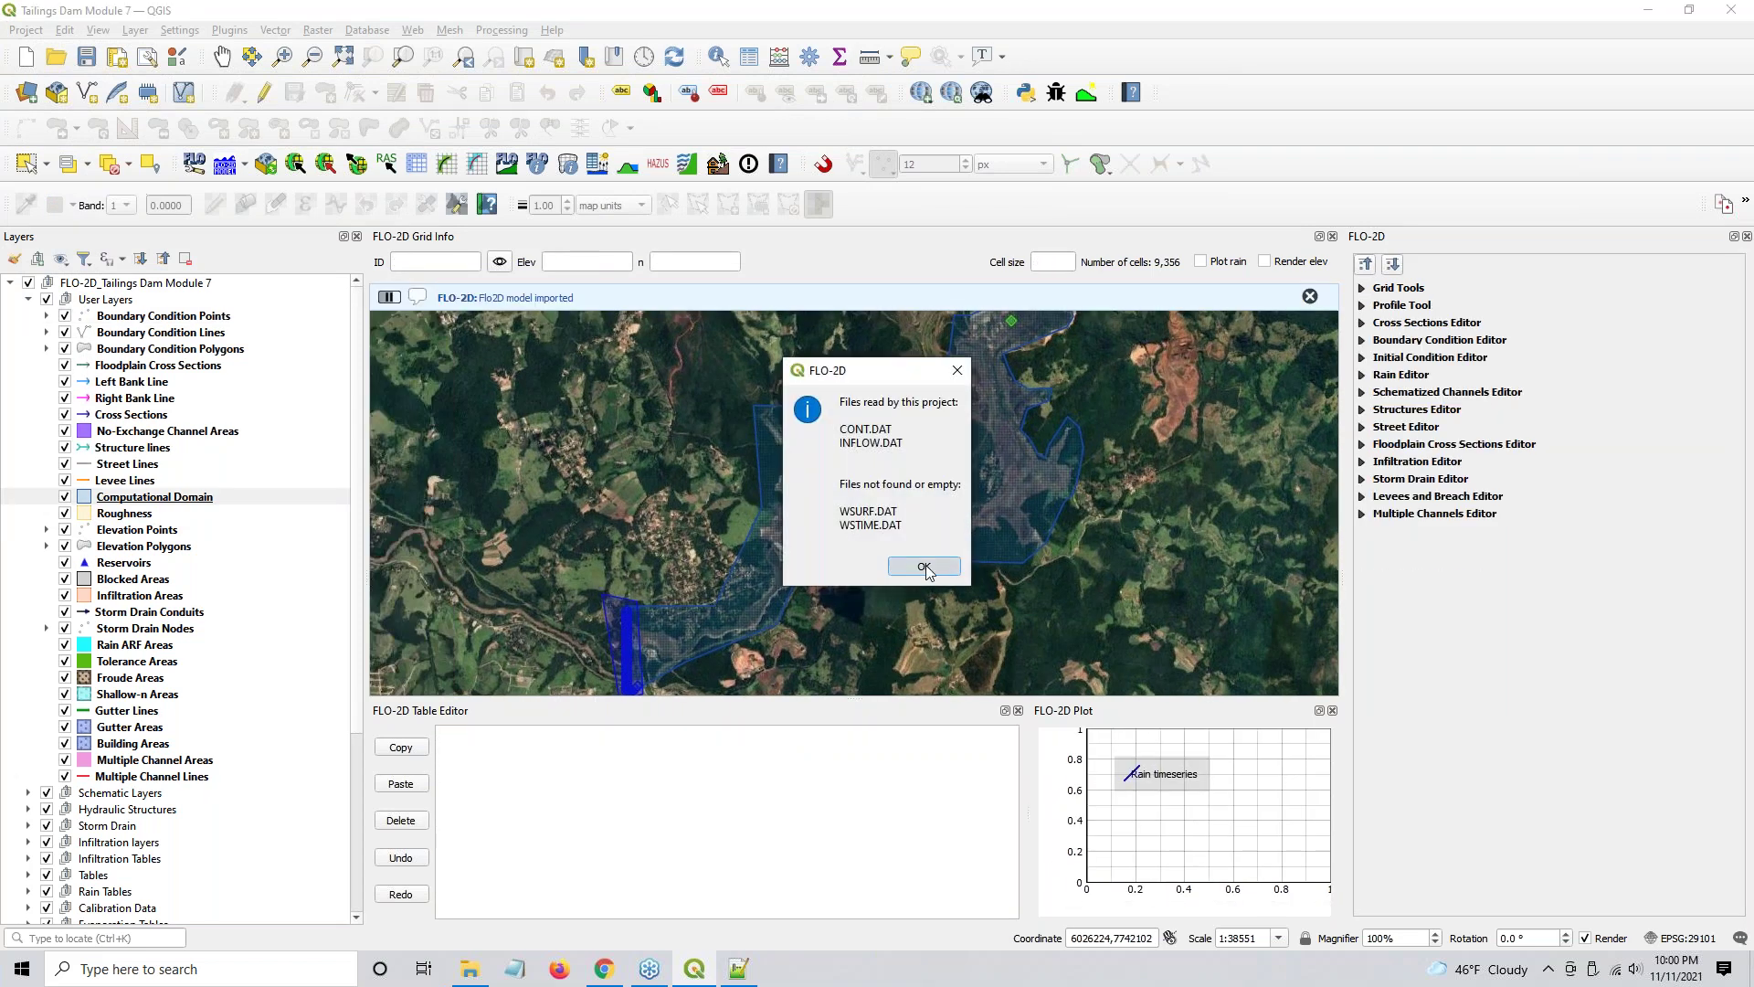
left_click(925, 566)
key("Return")
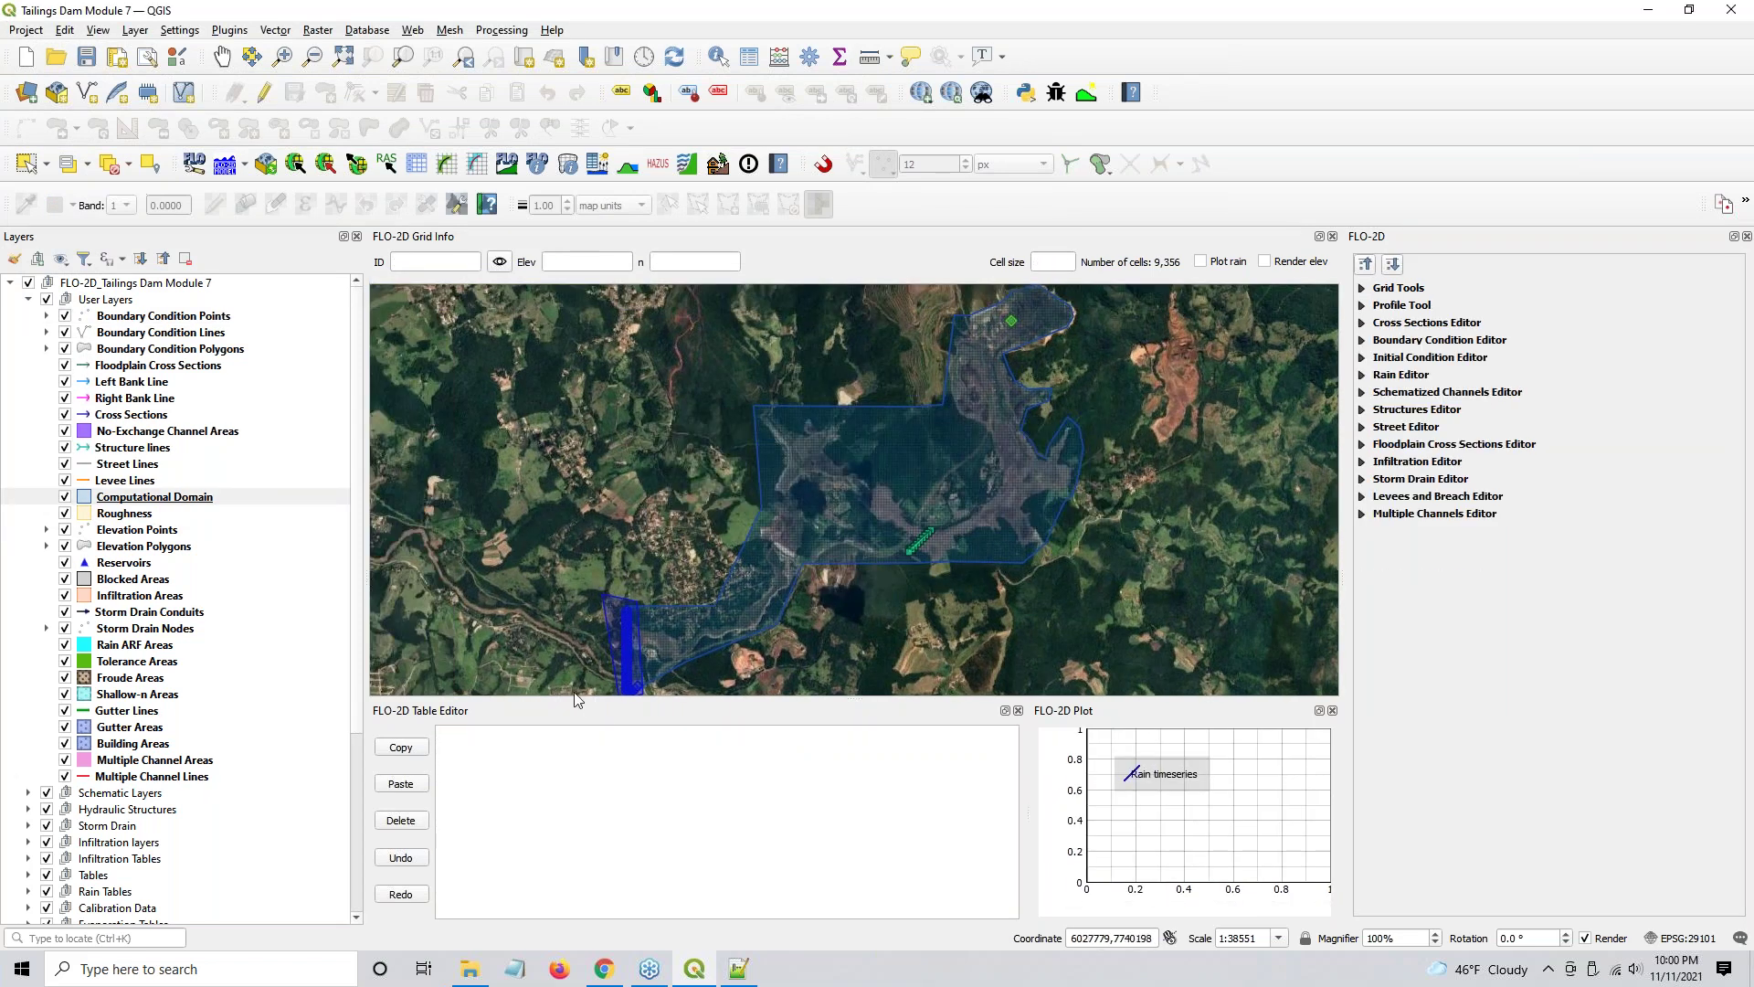
- Open the Boundary Condition Editor and convert the schematic boundary conditions to user layers
left_click_drag(600, 633, 624, 542)
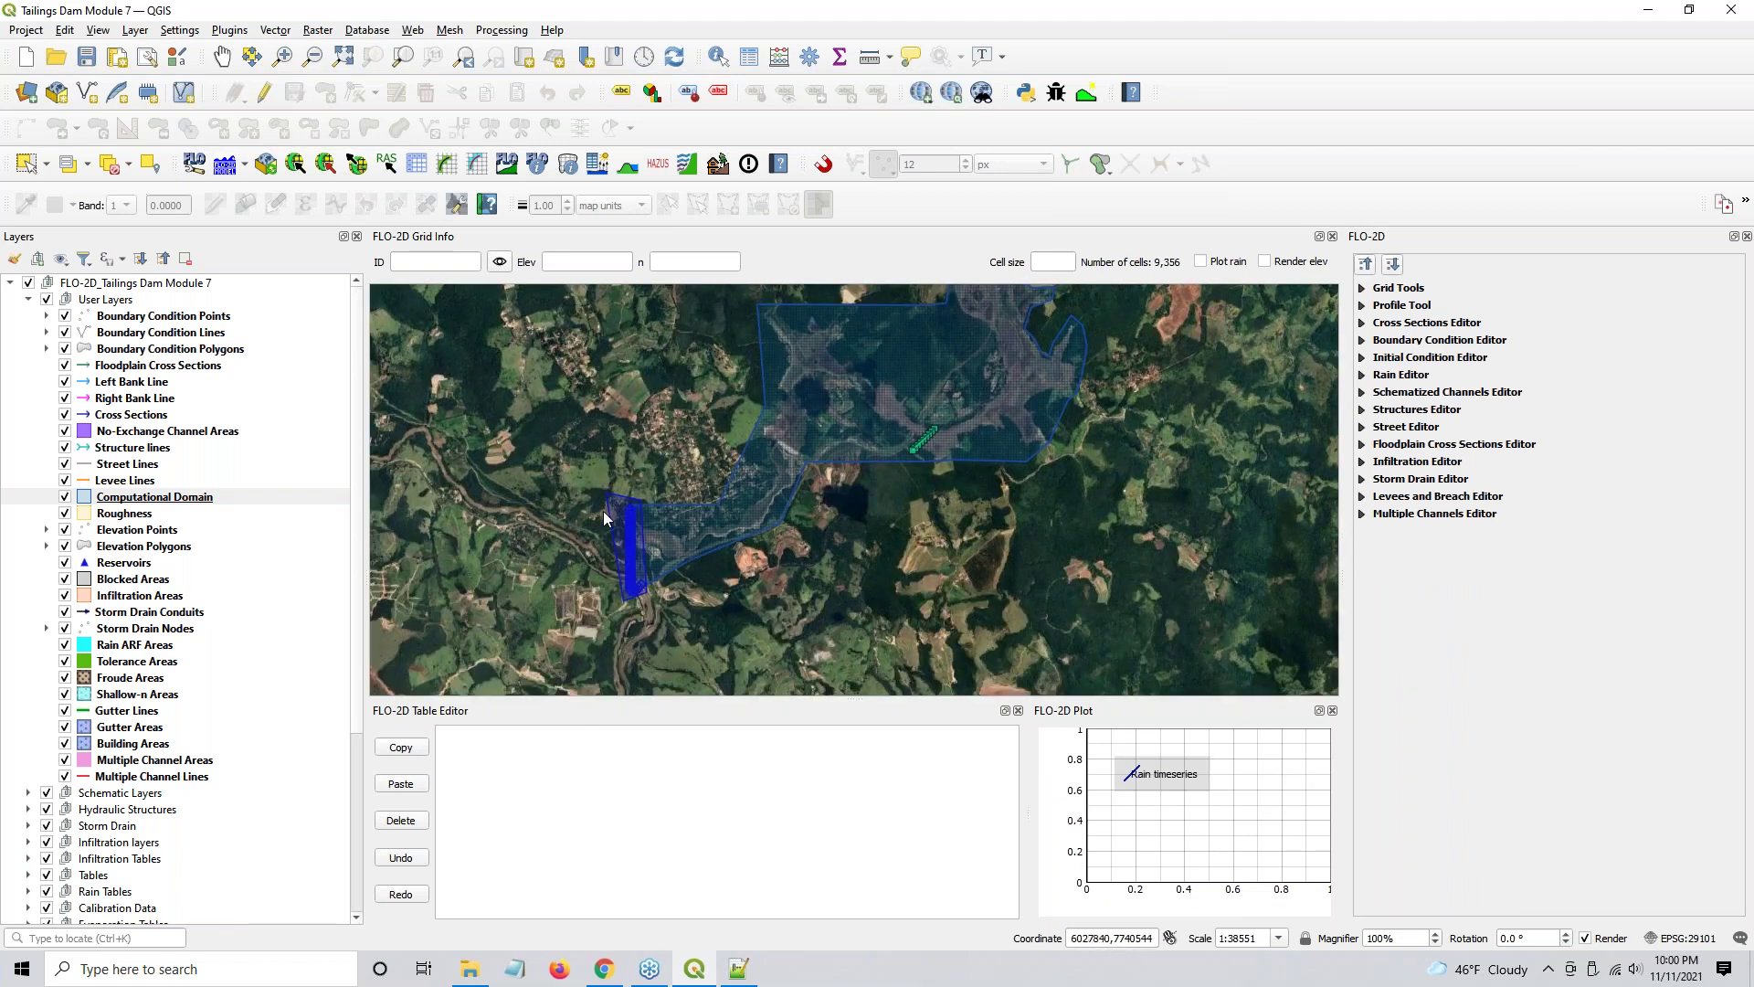
scroll(886, 543, "up", 1)
scroll(885, 543, "down", 1)
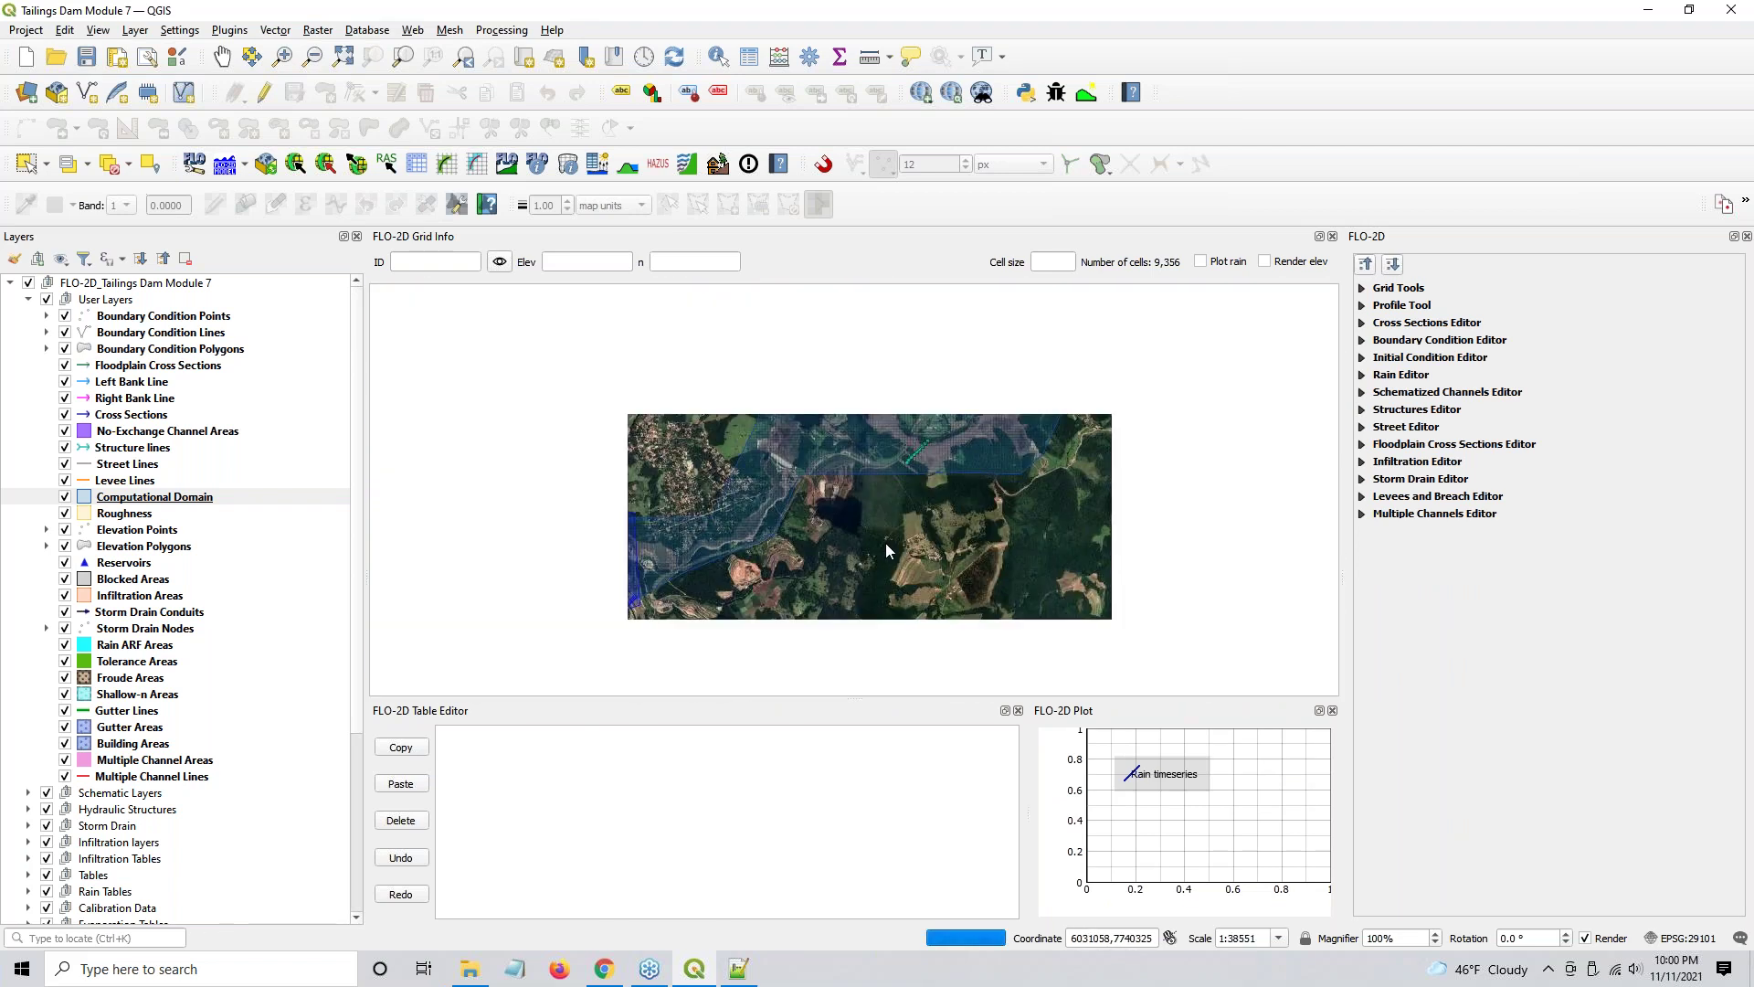
left_click_drag(1039, 370, 978, 519)
scroll(962, 377, "up", 2)
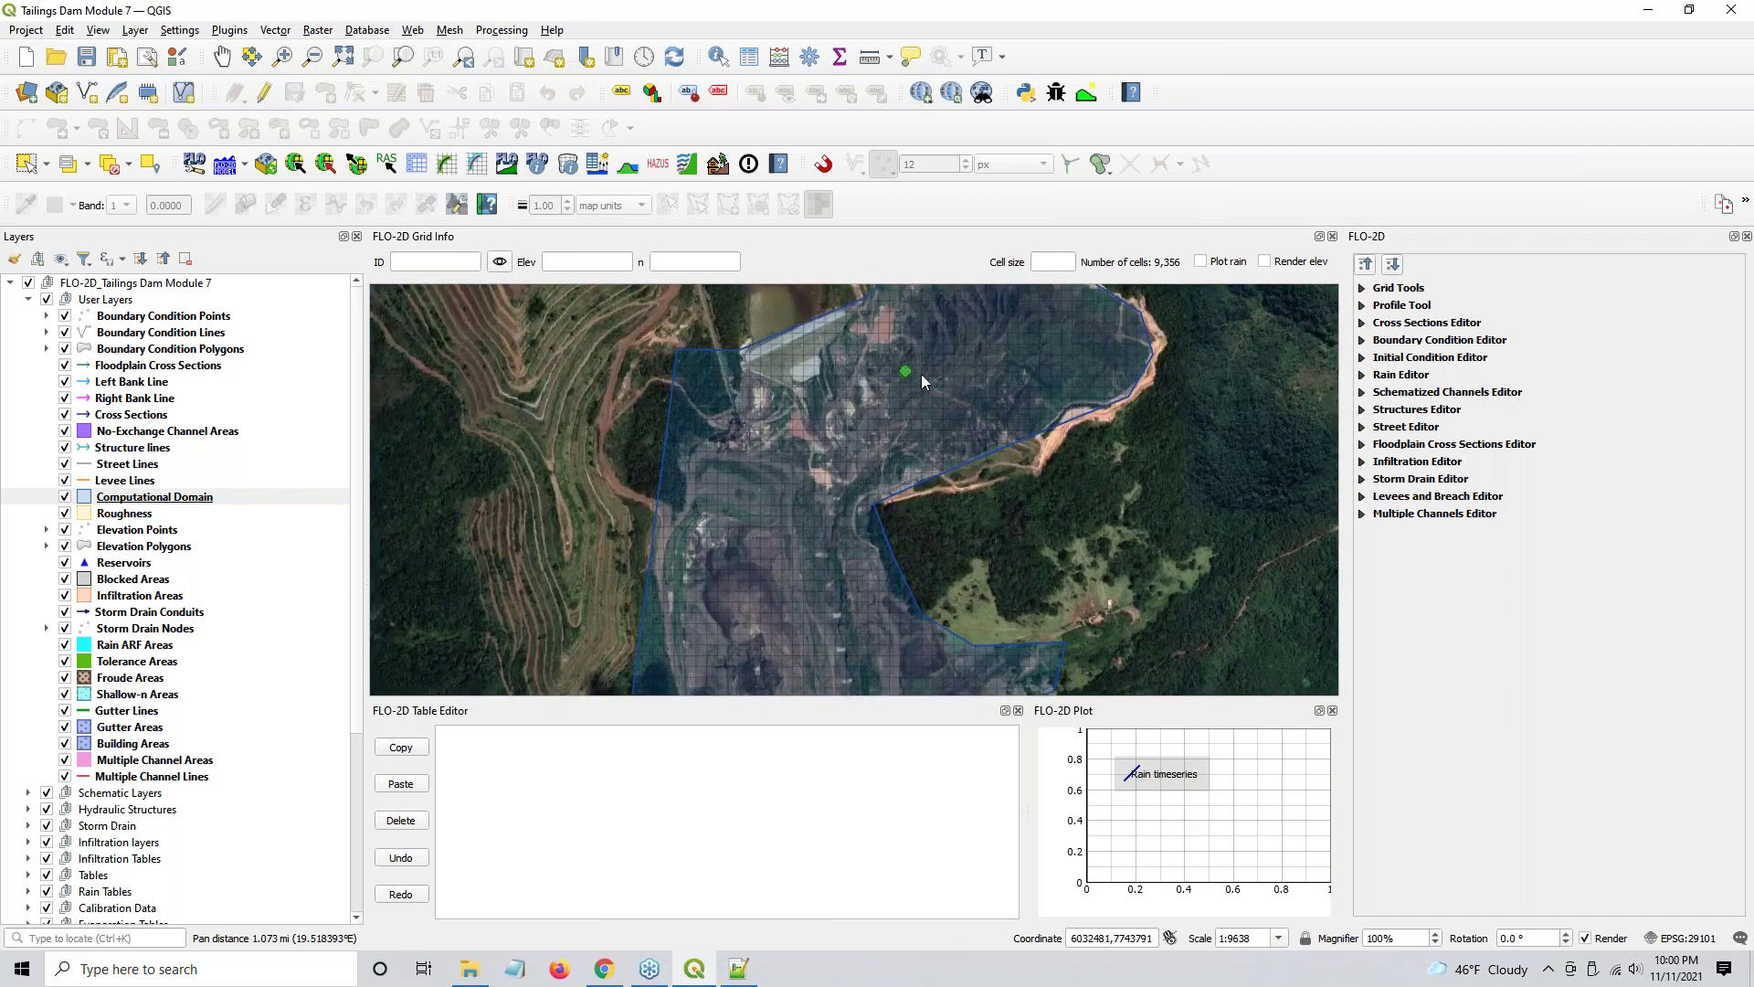
scroll(908, 369, "up", 2)
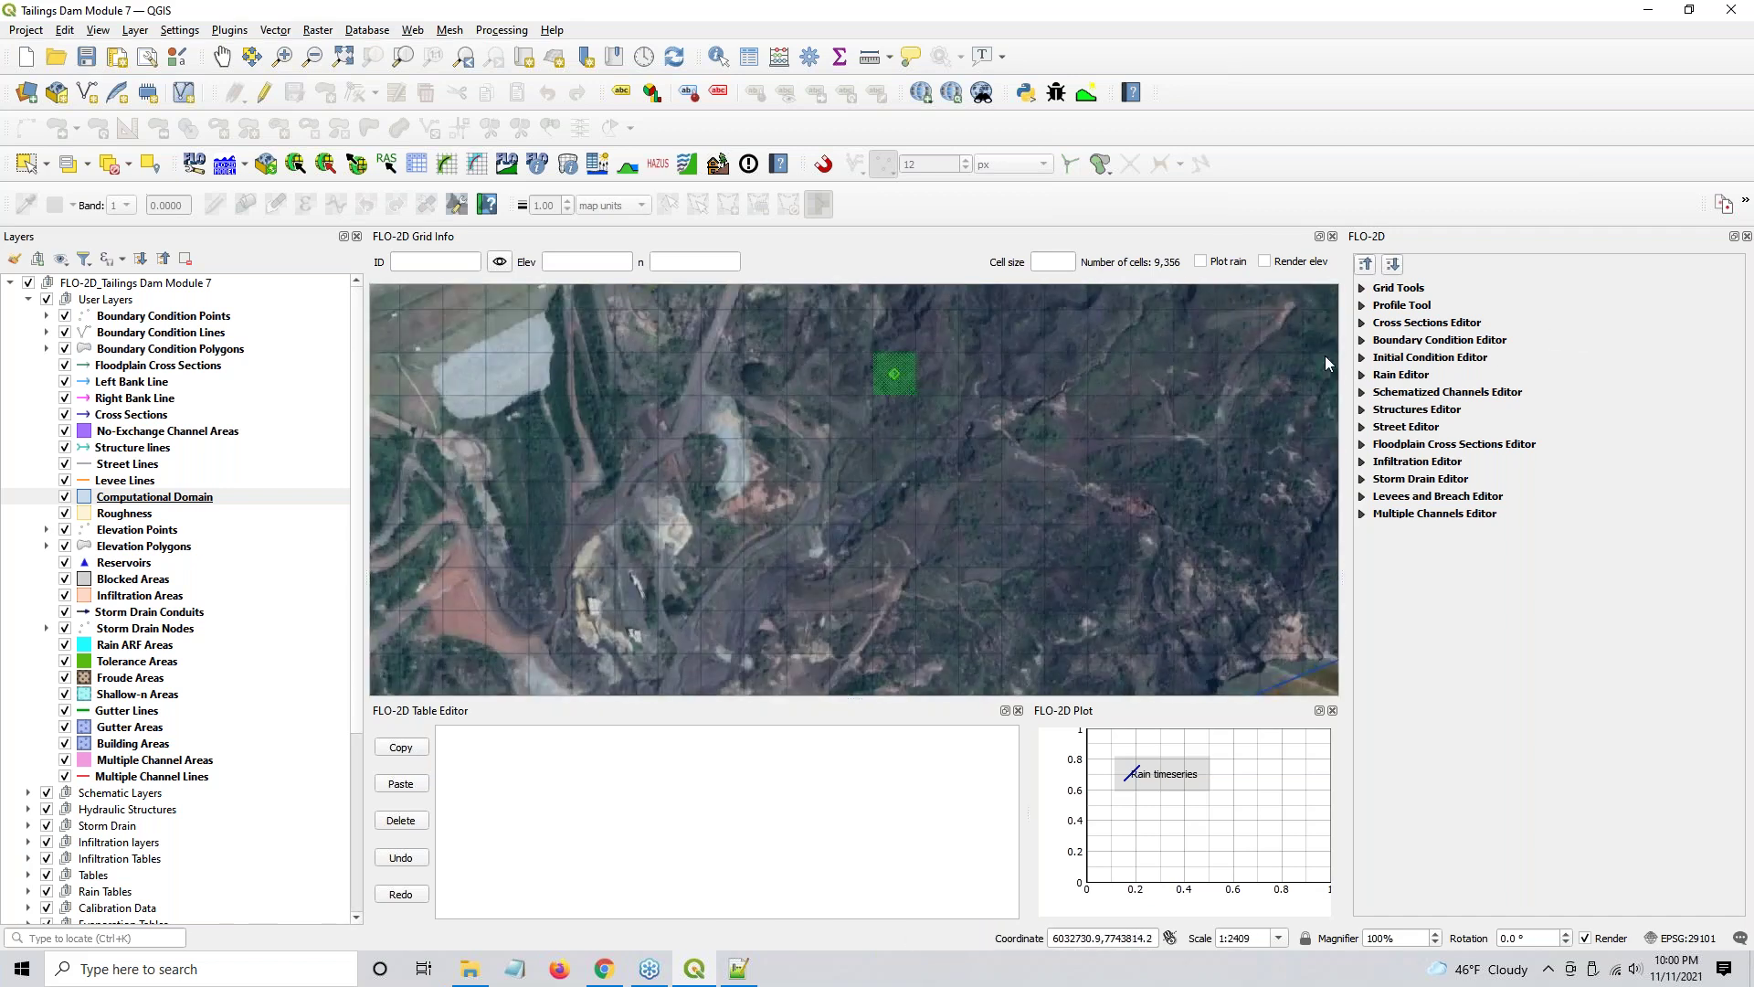
left_click(1363, 348)
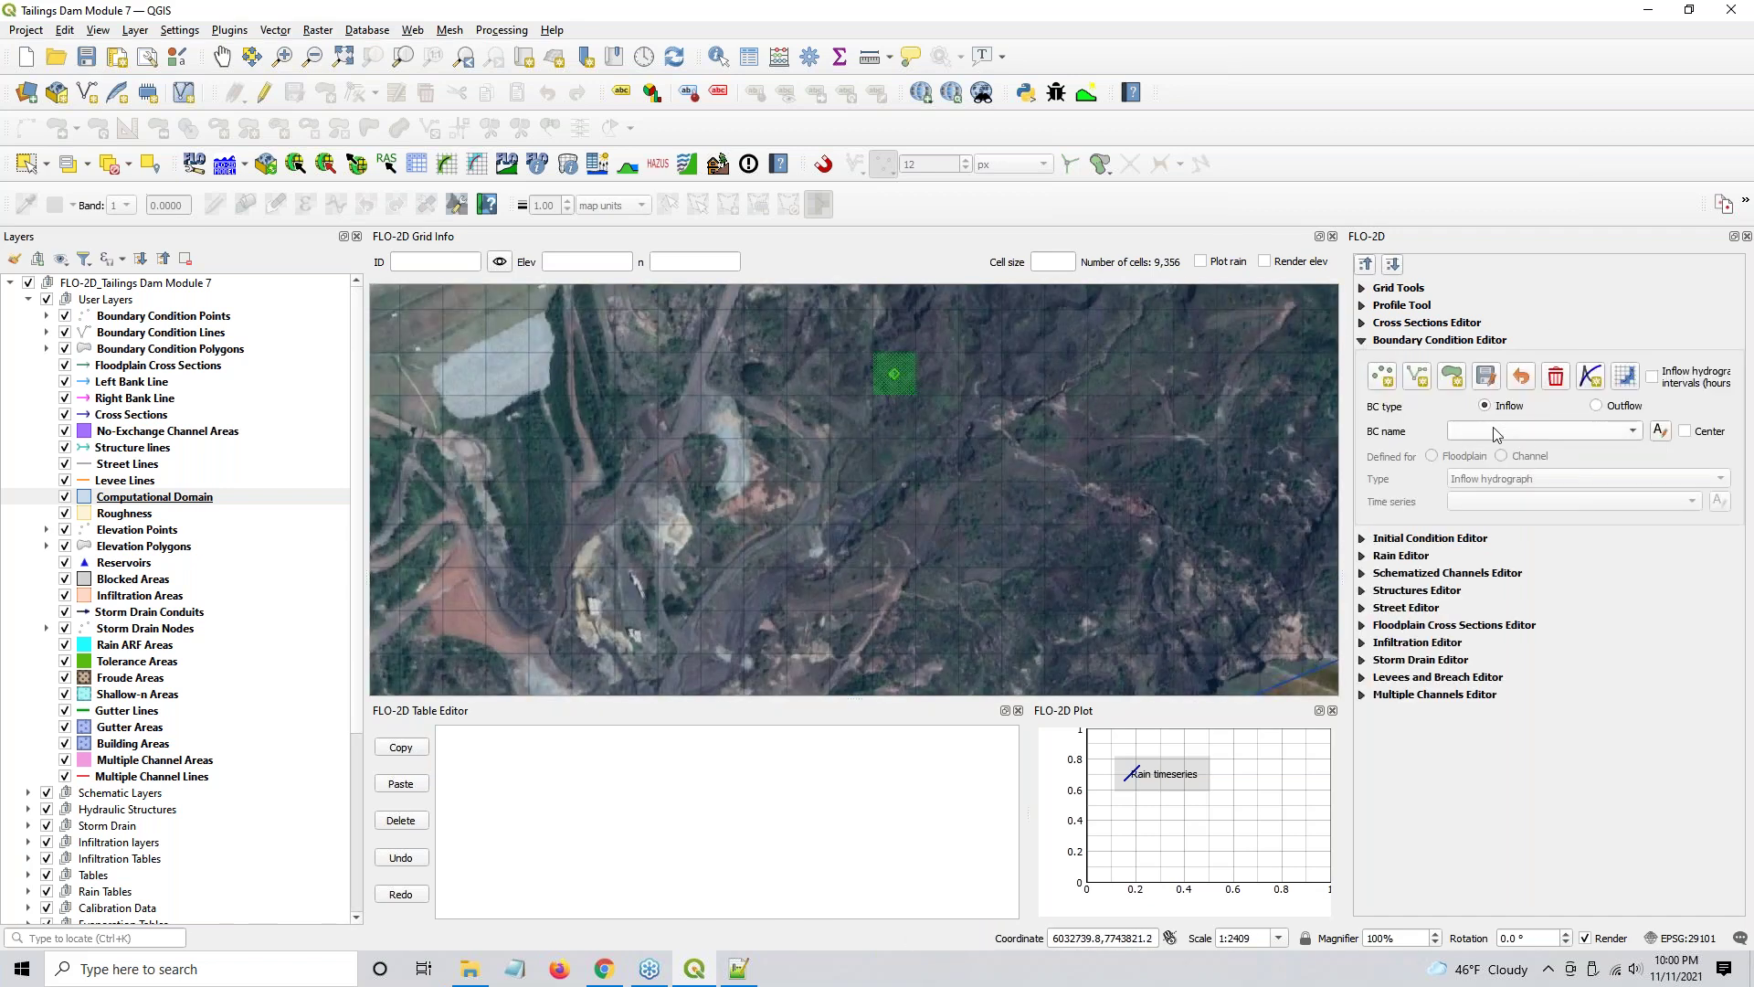
left_click(447, 166)
left_click(749, 454)
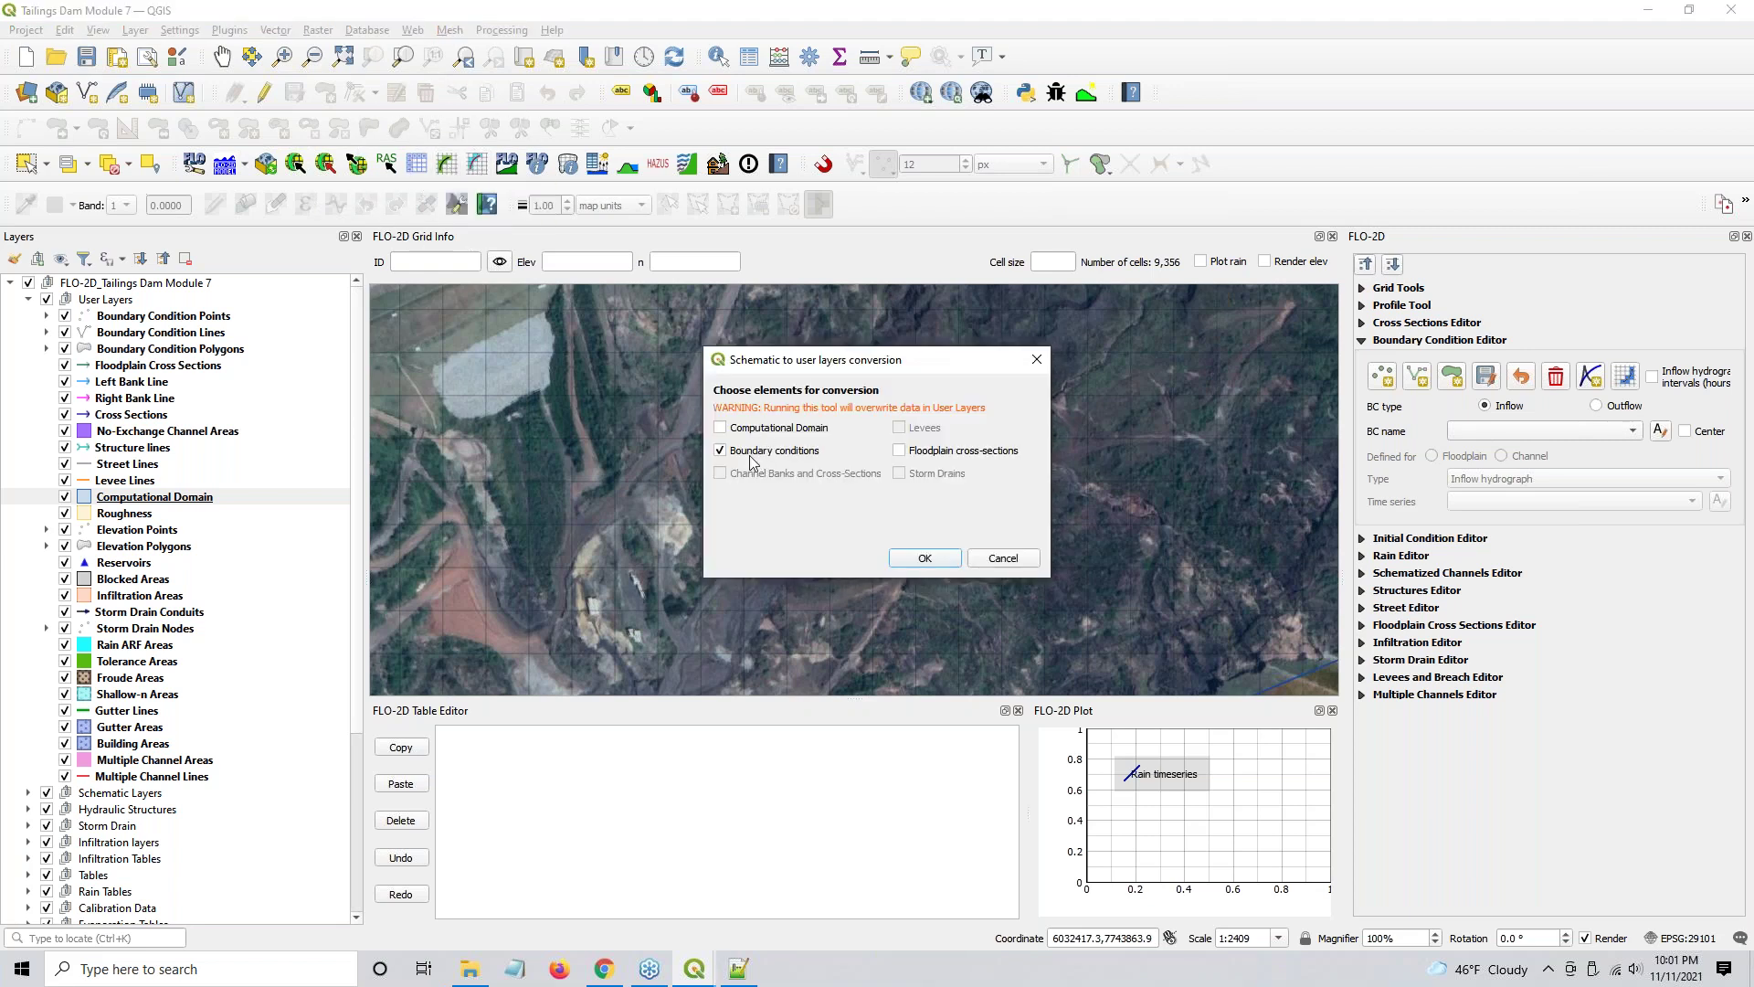
left_click(924, 559)
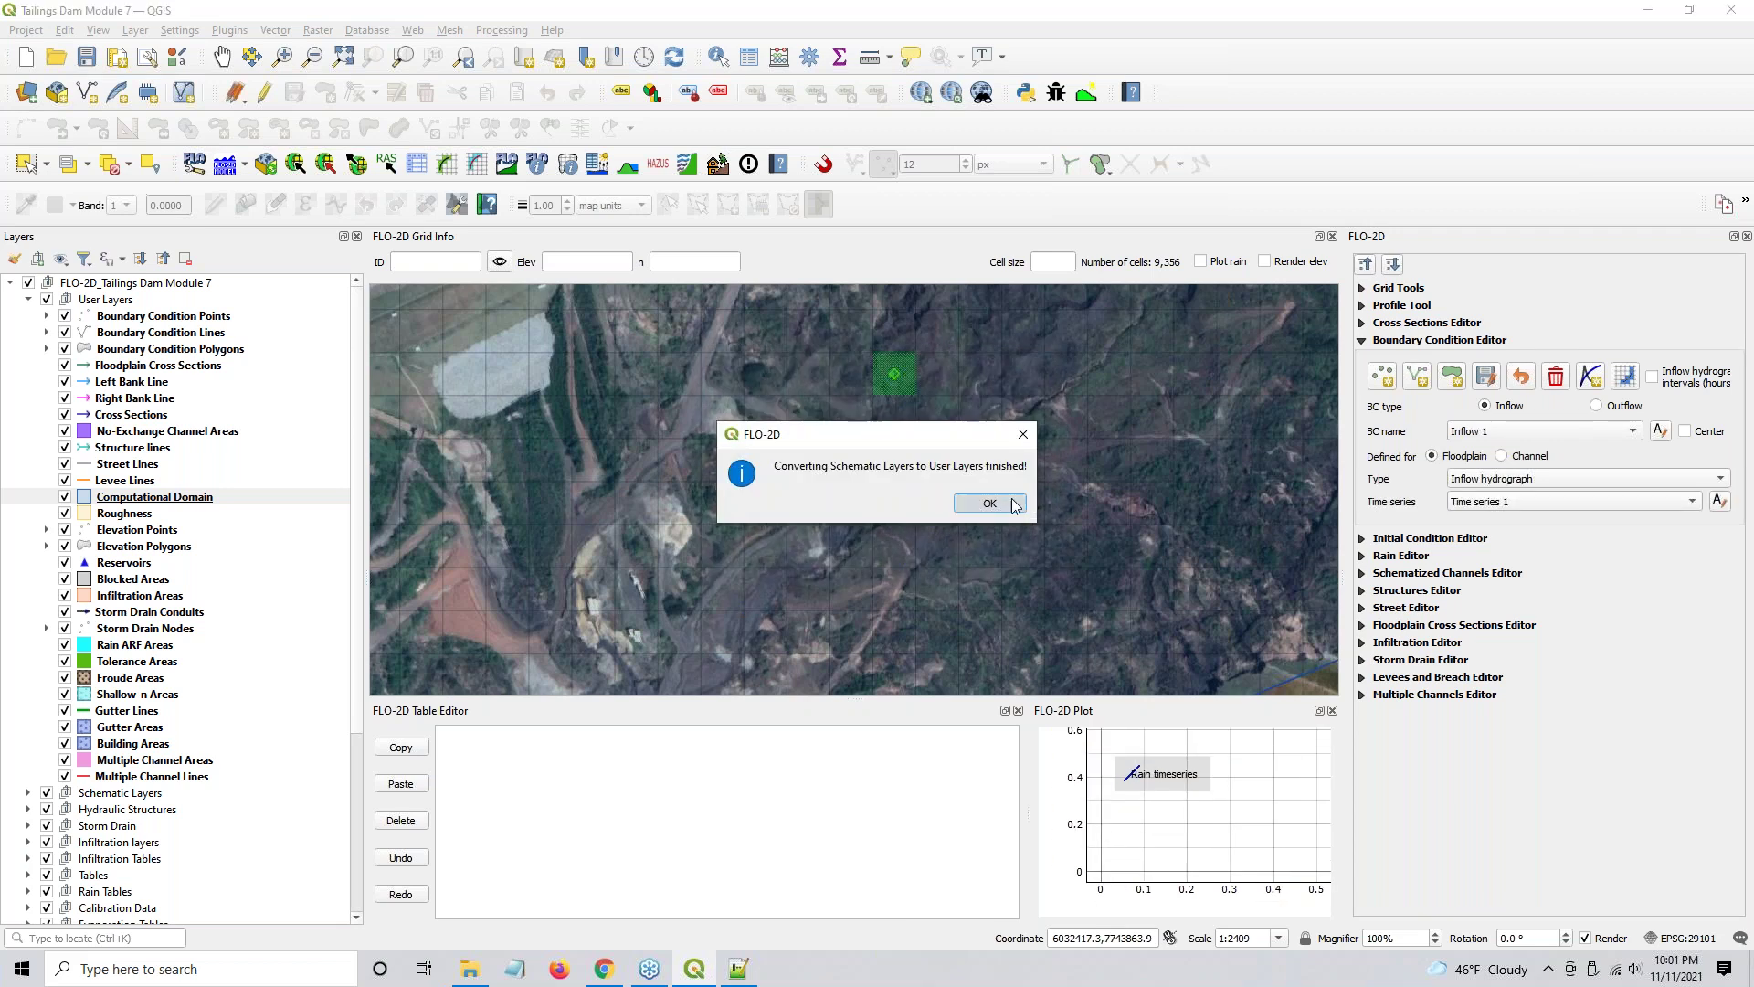
left_click(1013, 505)
- Rename the inflow boundary condition as Tailings Dam Hydrograph and its time series as 30 min failure
scroll(616, 479, "up", 1)
scroll(616, 479, "down", 2)
left_click_drag(411, 644, 622, 479)
scroll(622, 479, "up", 2)
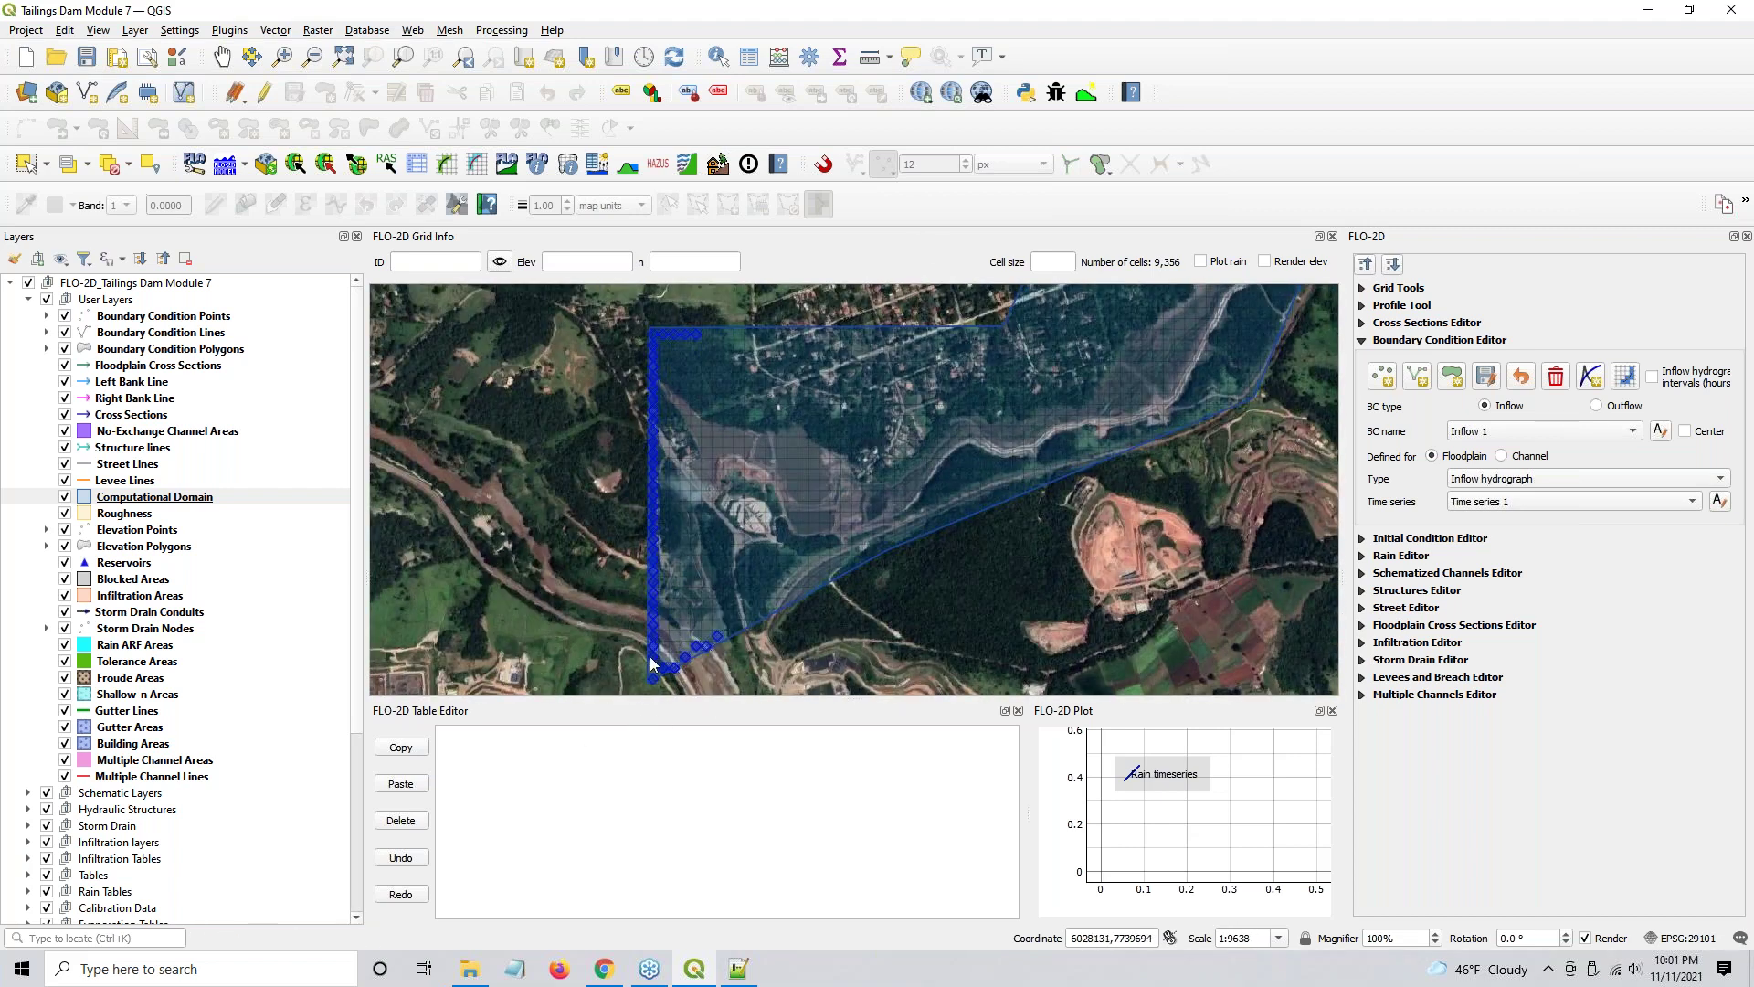
scroll(655, 667, "up", 1)
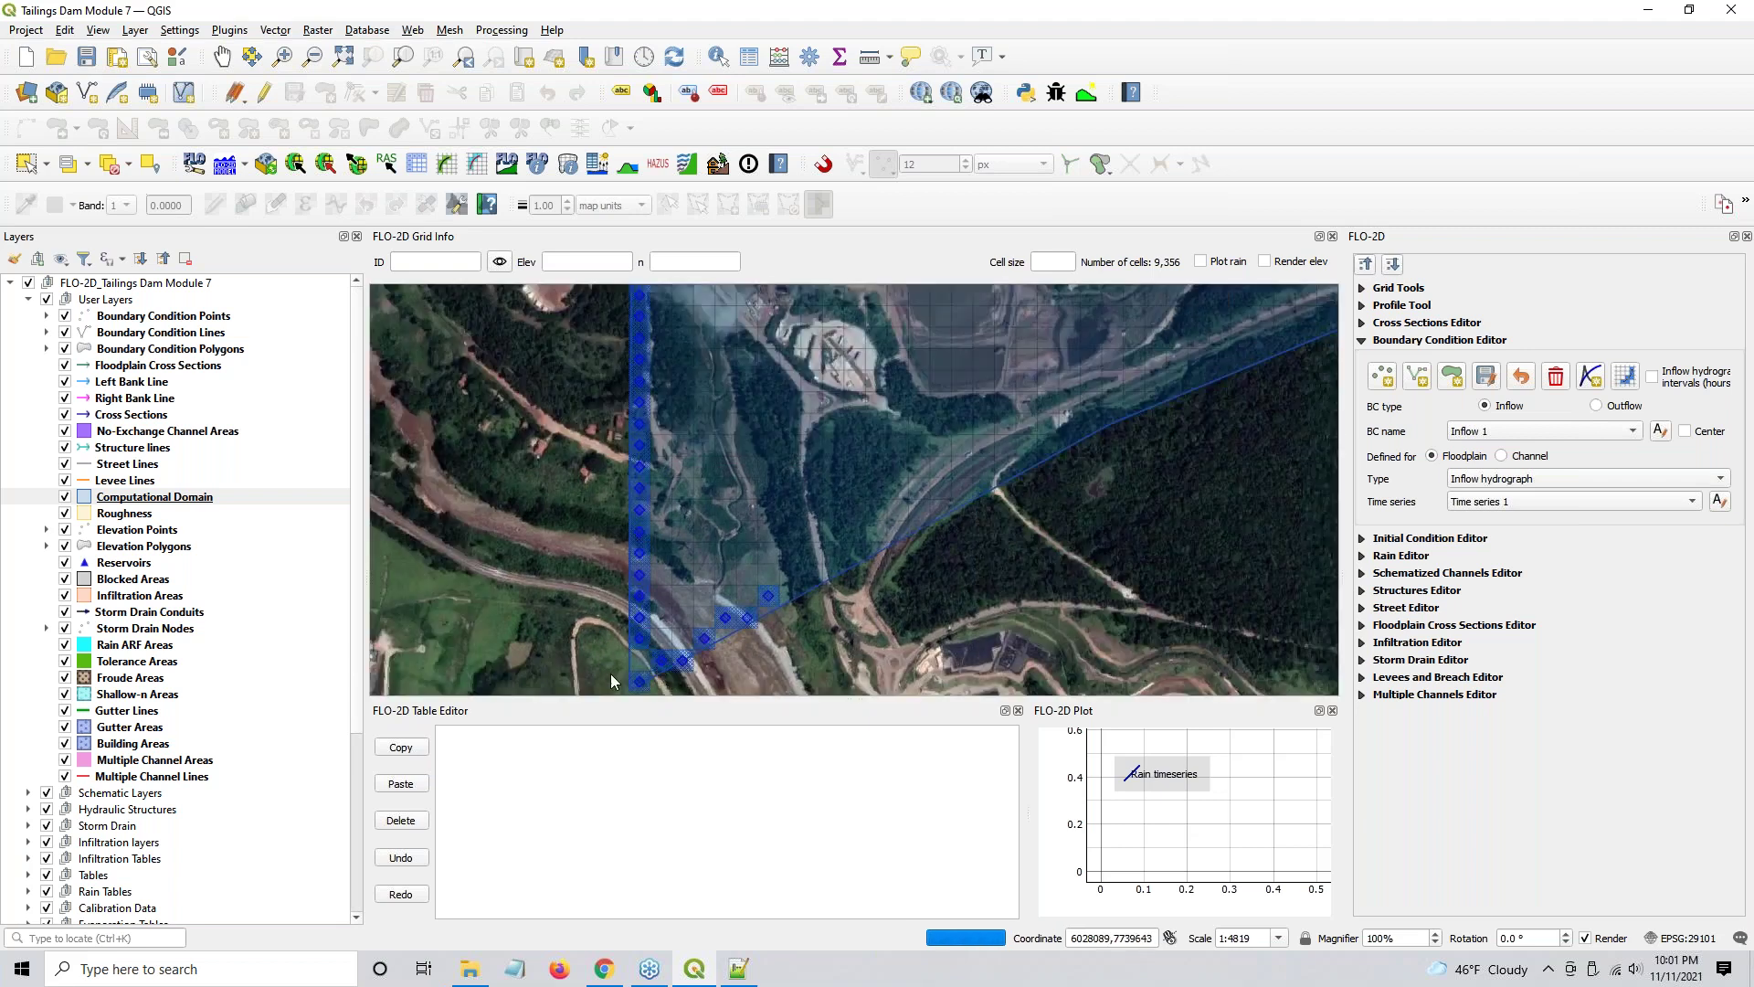
scroll(634, 660, "down", 2)
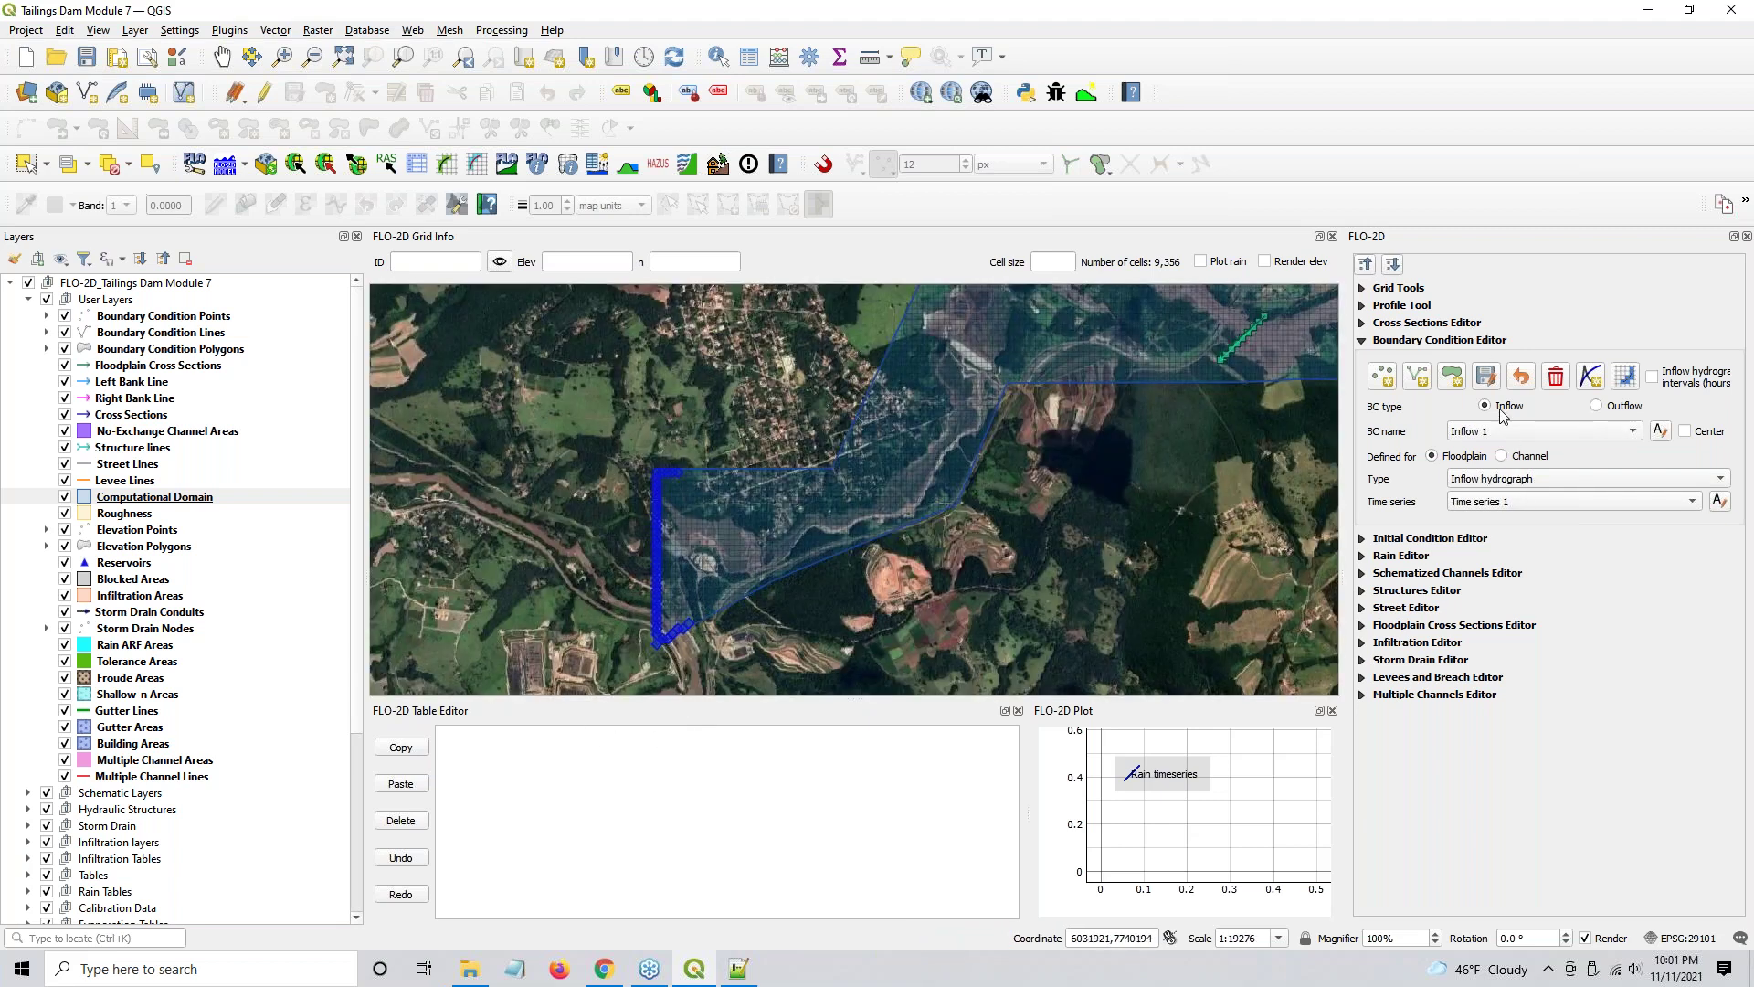
left_click(1660, 432)
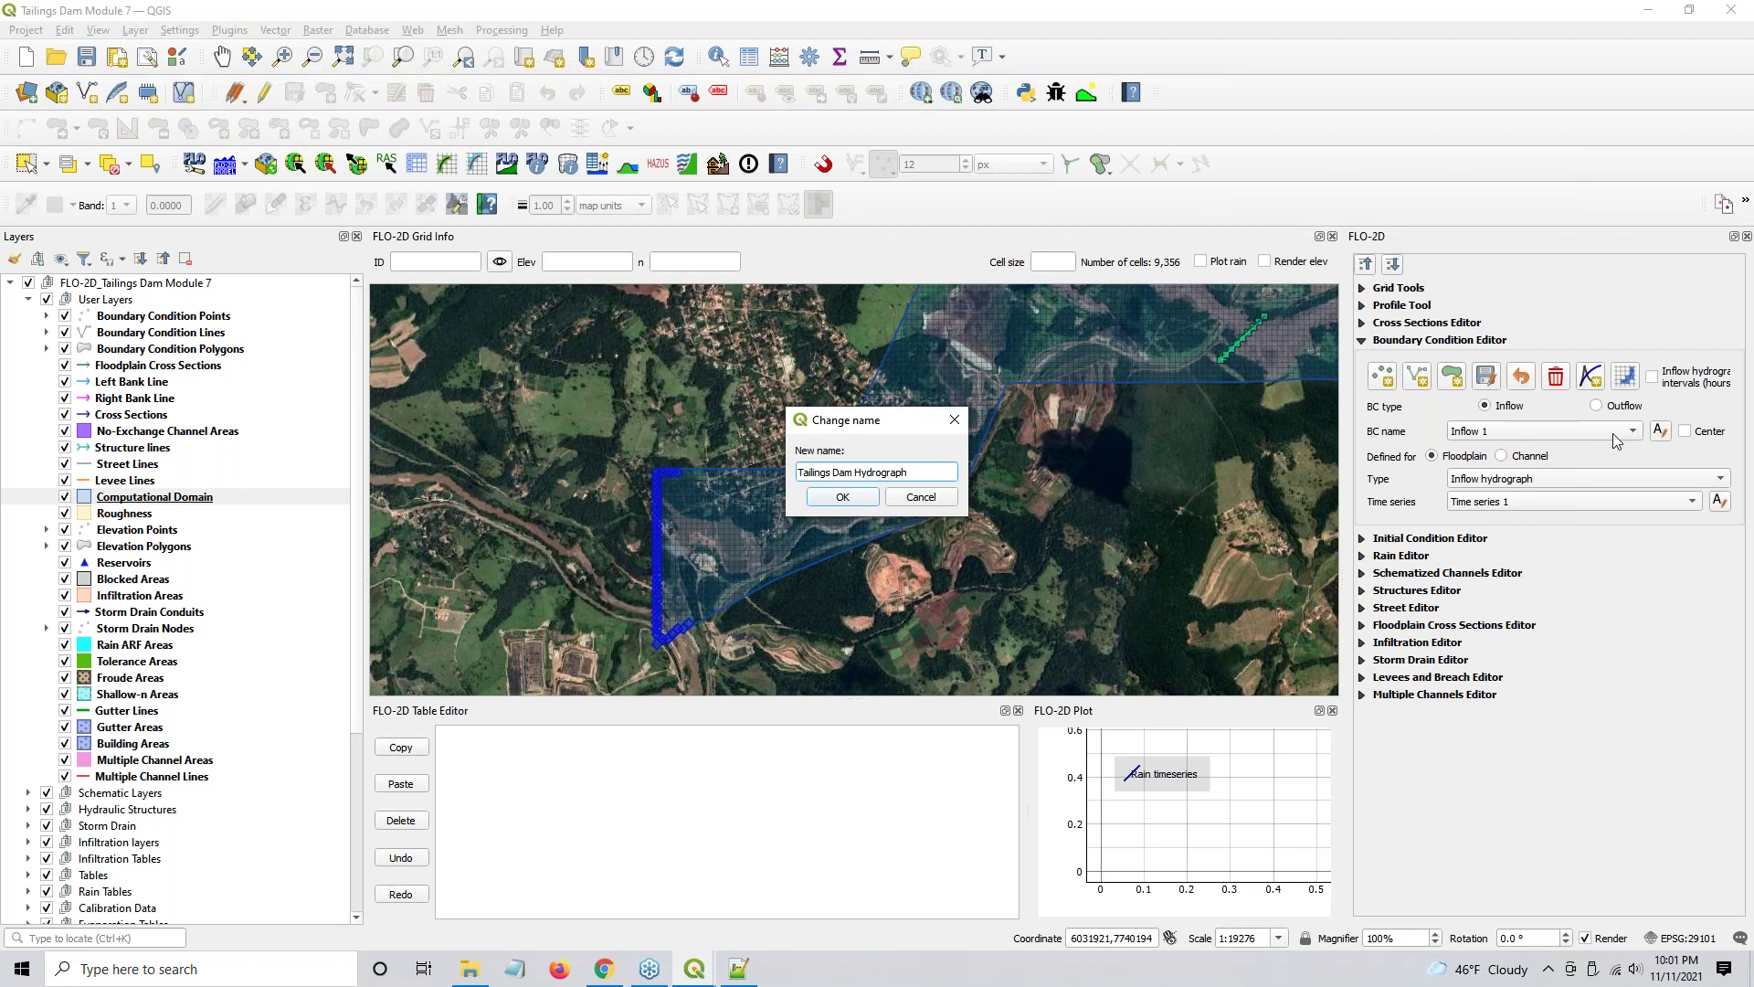
left_click(841, 498)
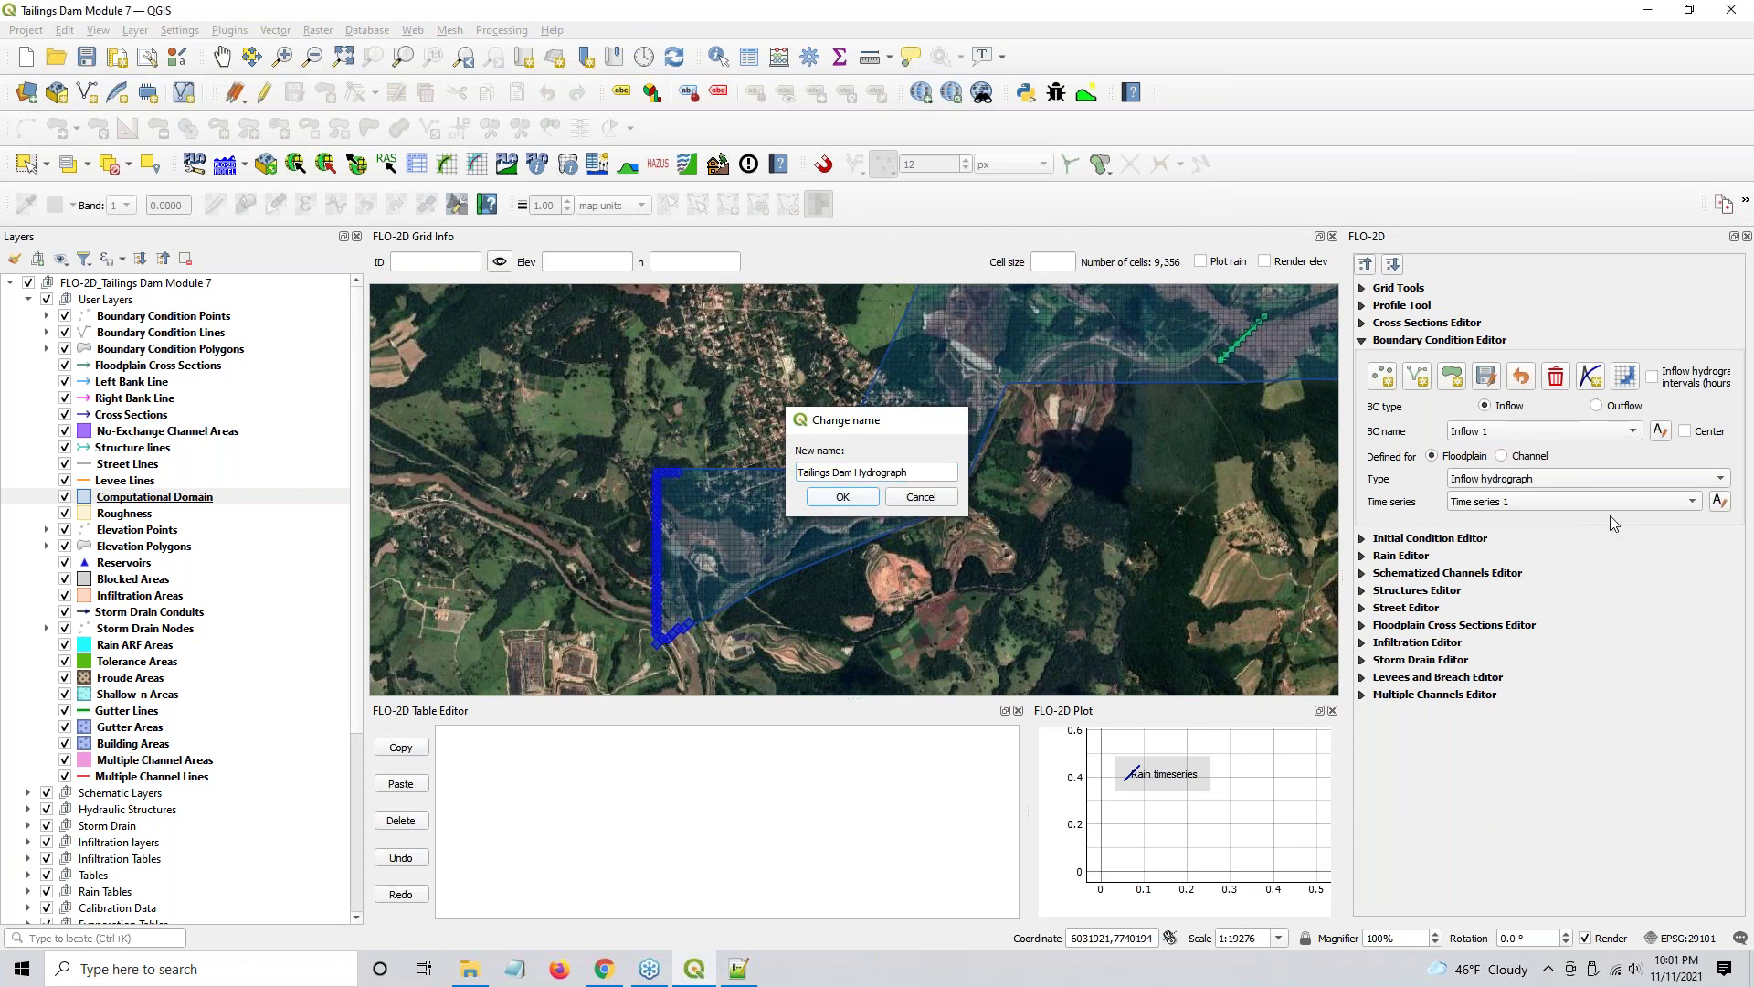
left_click(1719, 502)
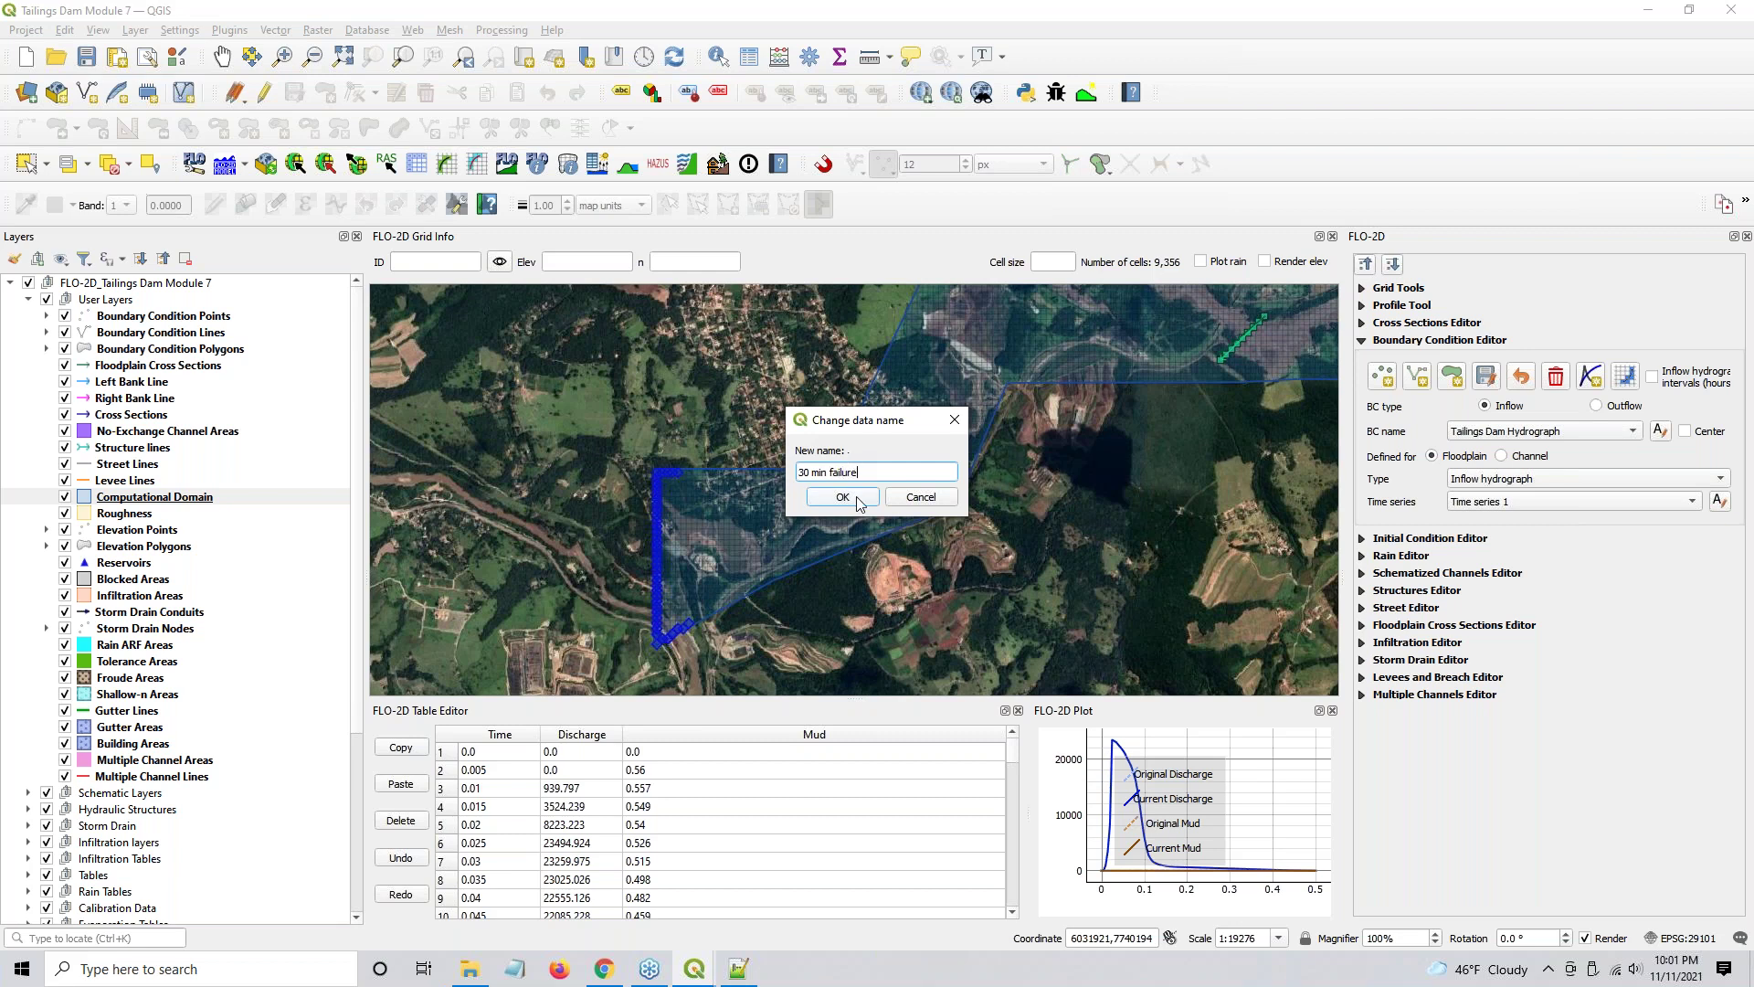
left_click(856, 497)
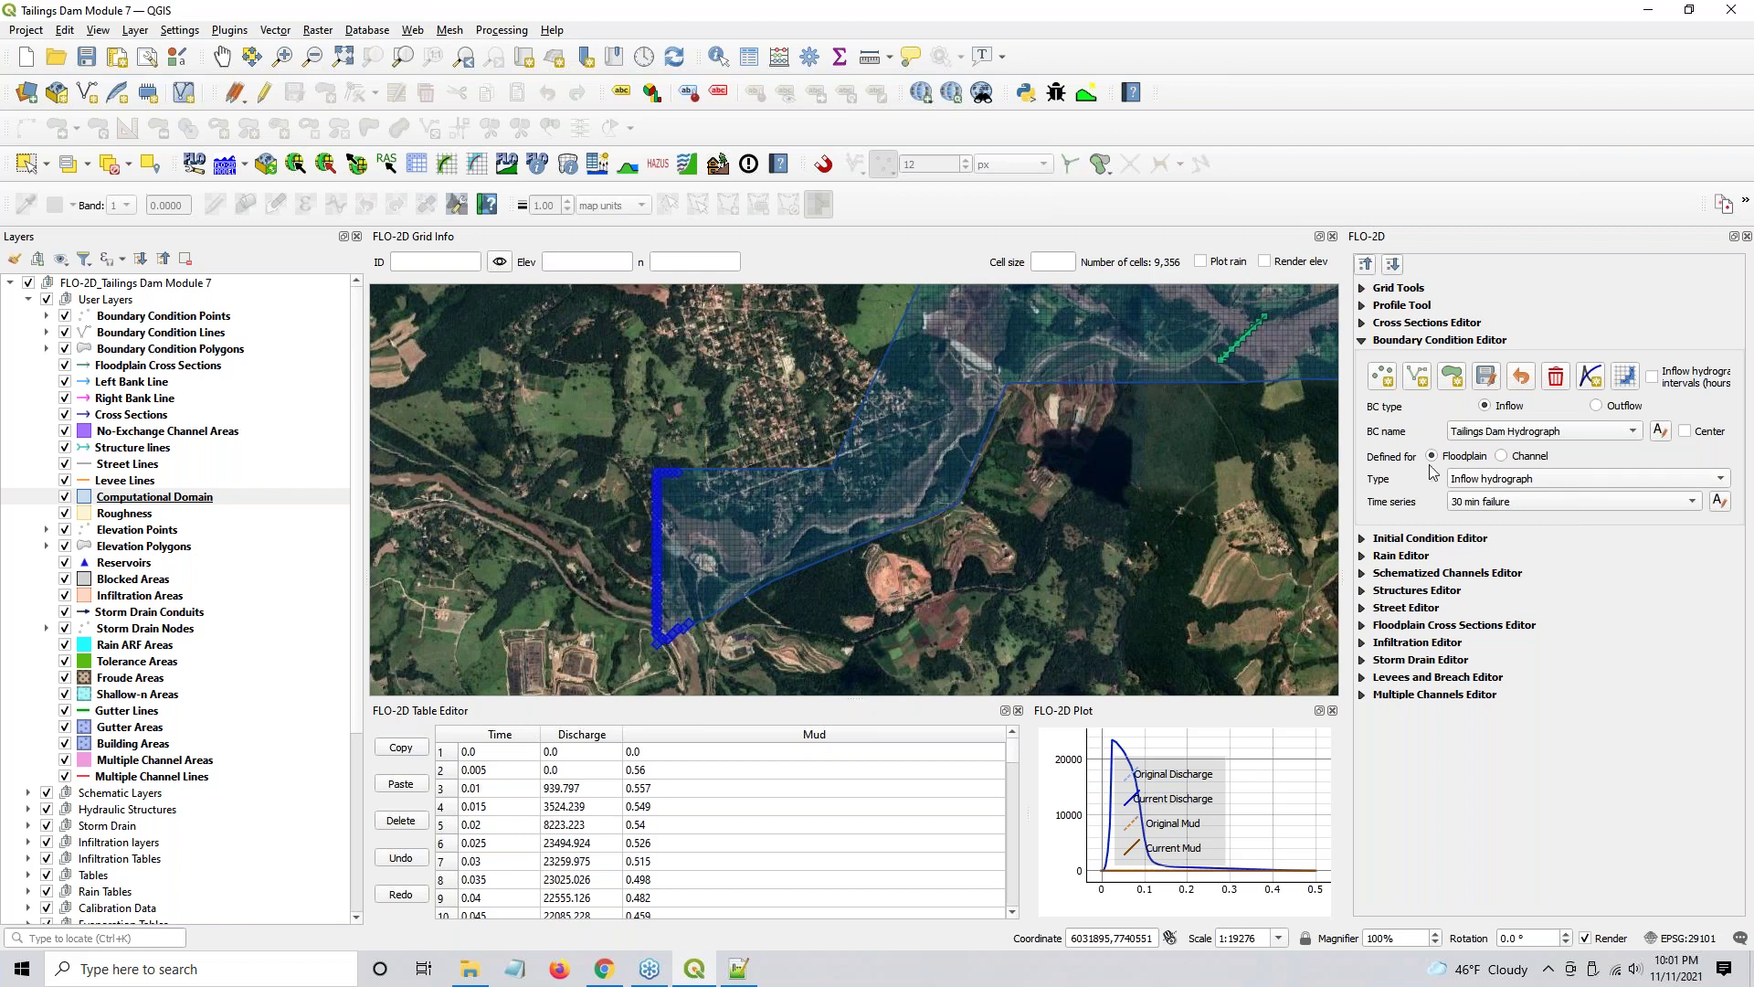
- Schematize the boundary conditions, overwriting the grid cells already defined
left_click(1626, 376)
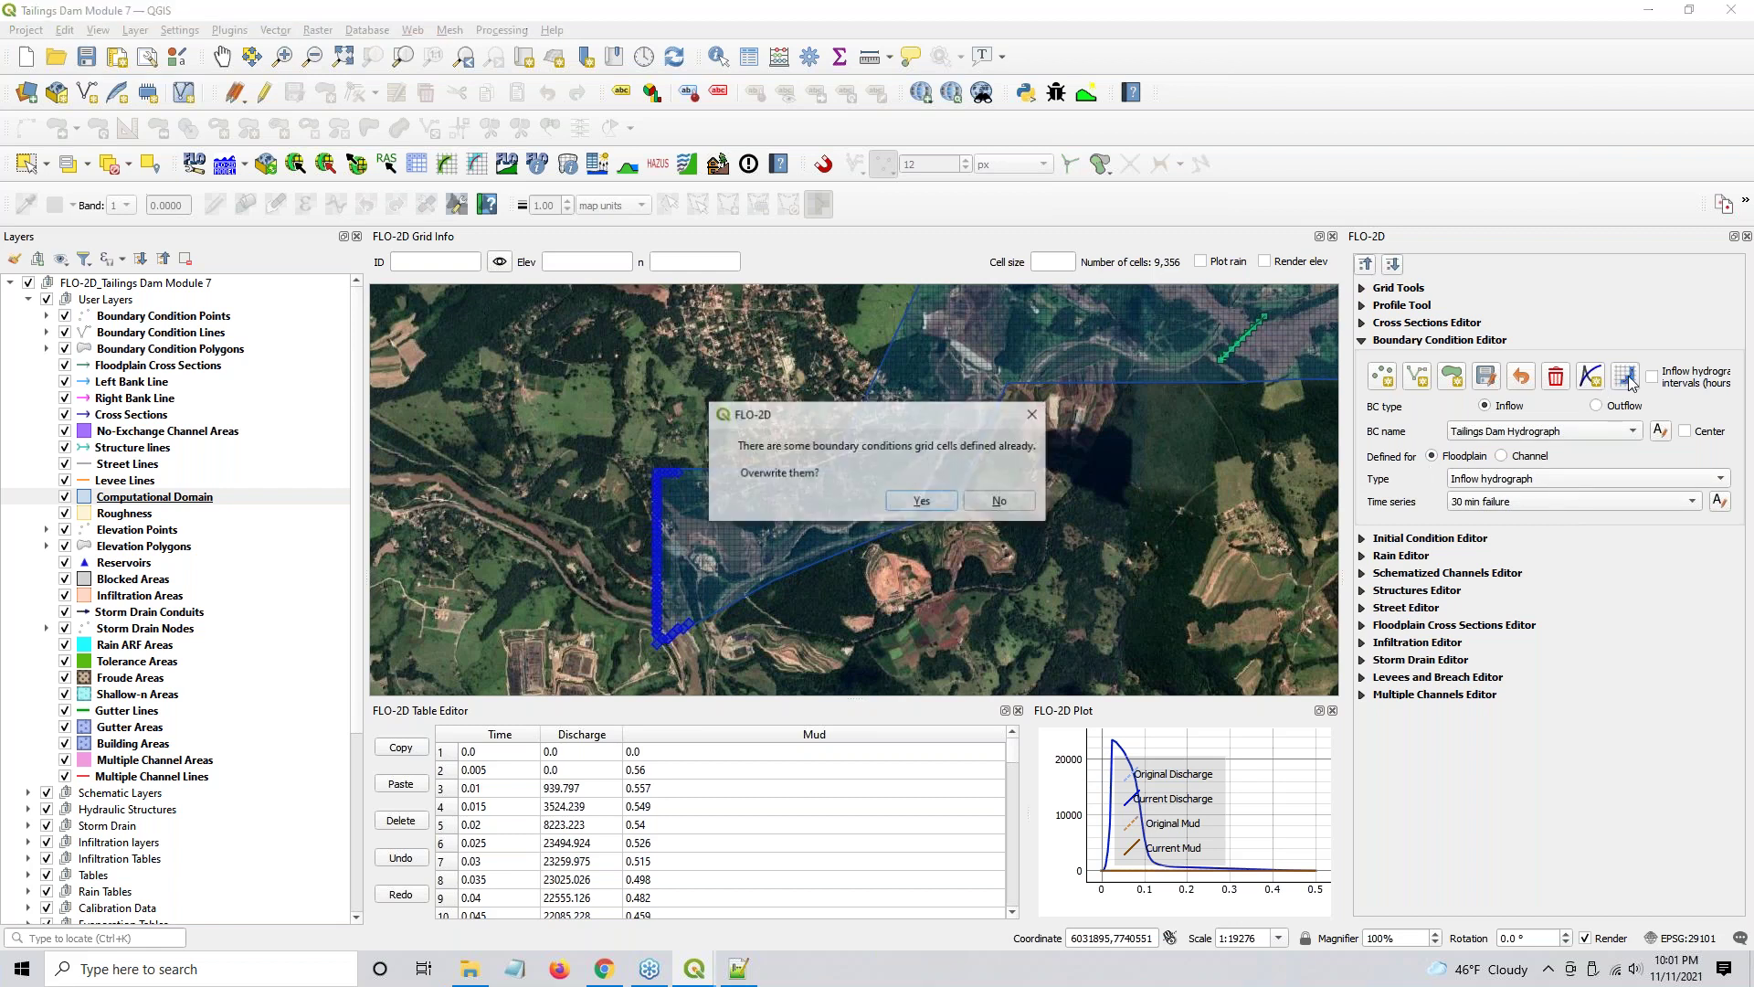
left_click(913, 502)
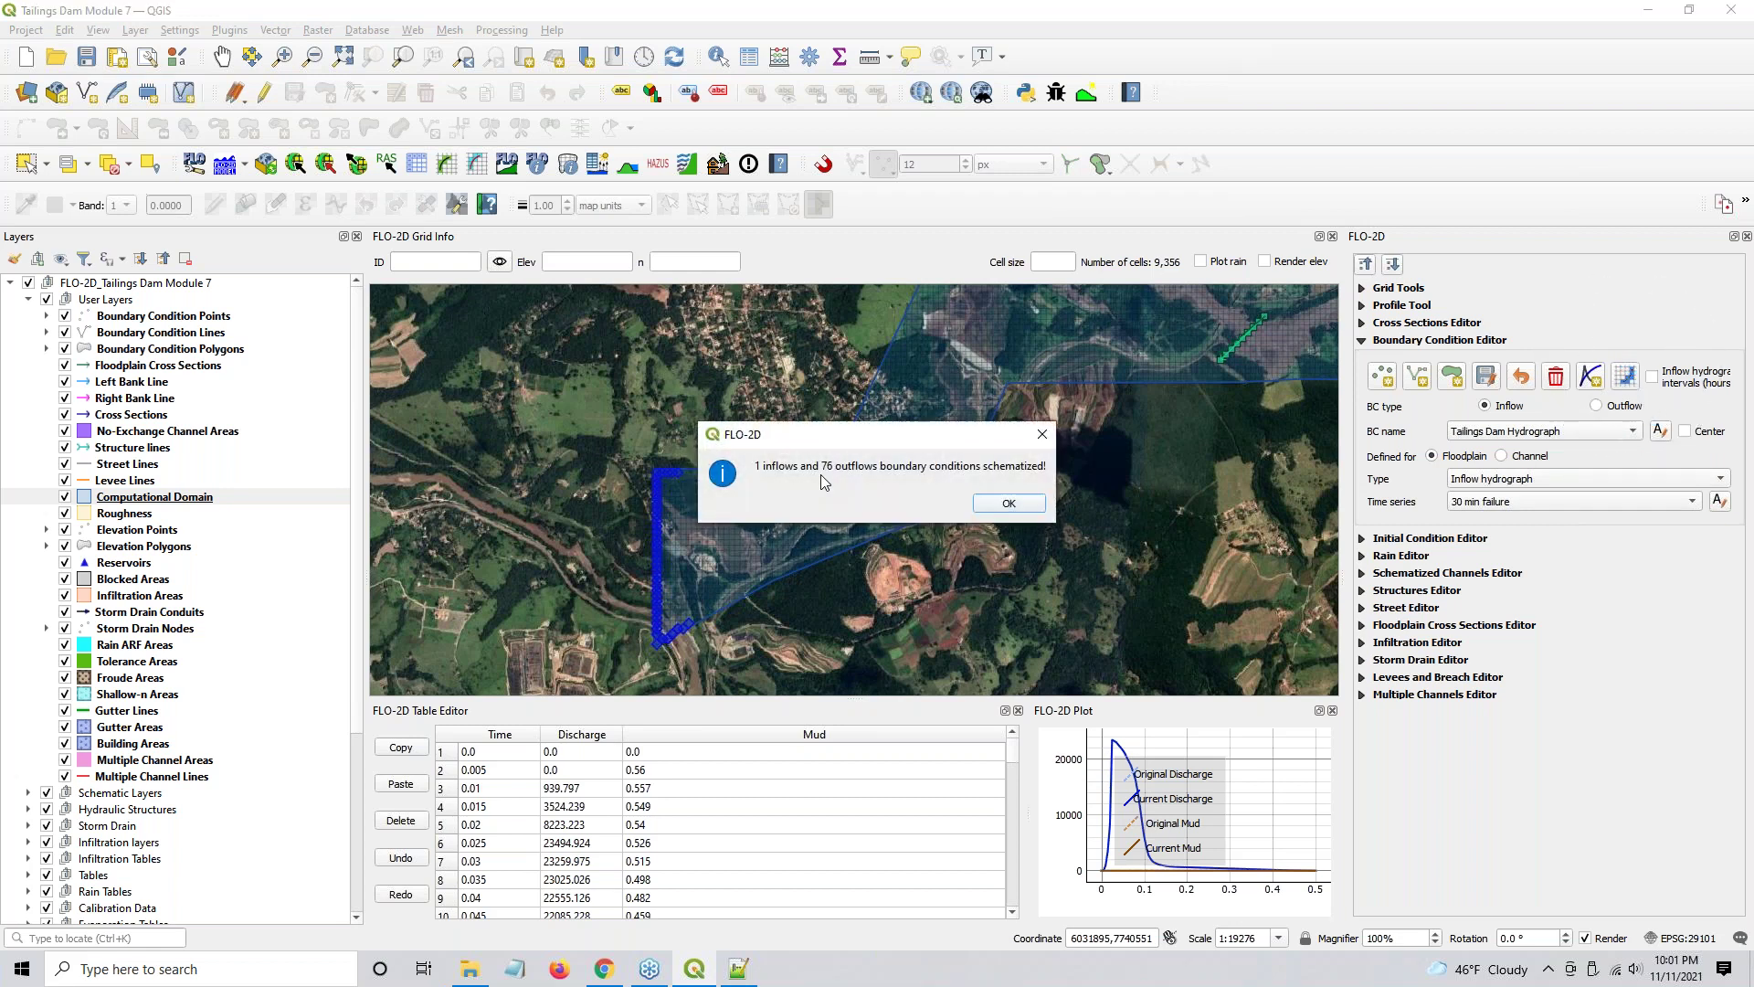
left_click(1018, 504)
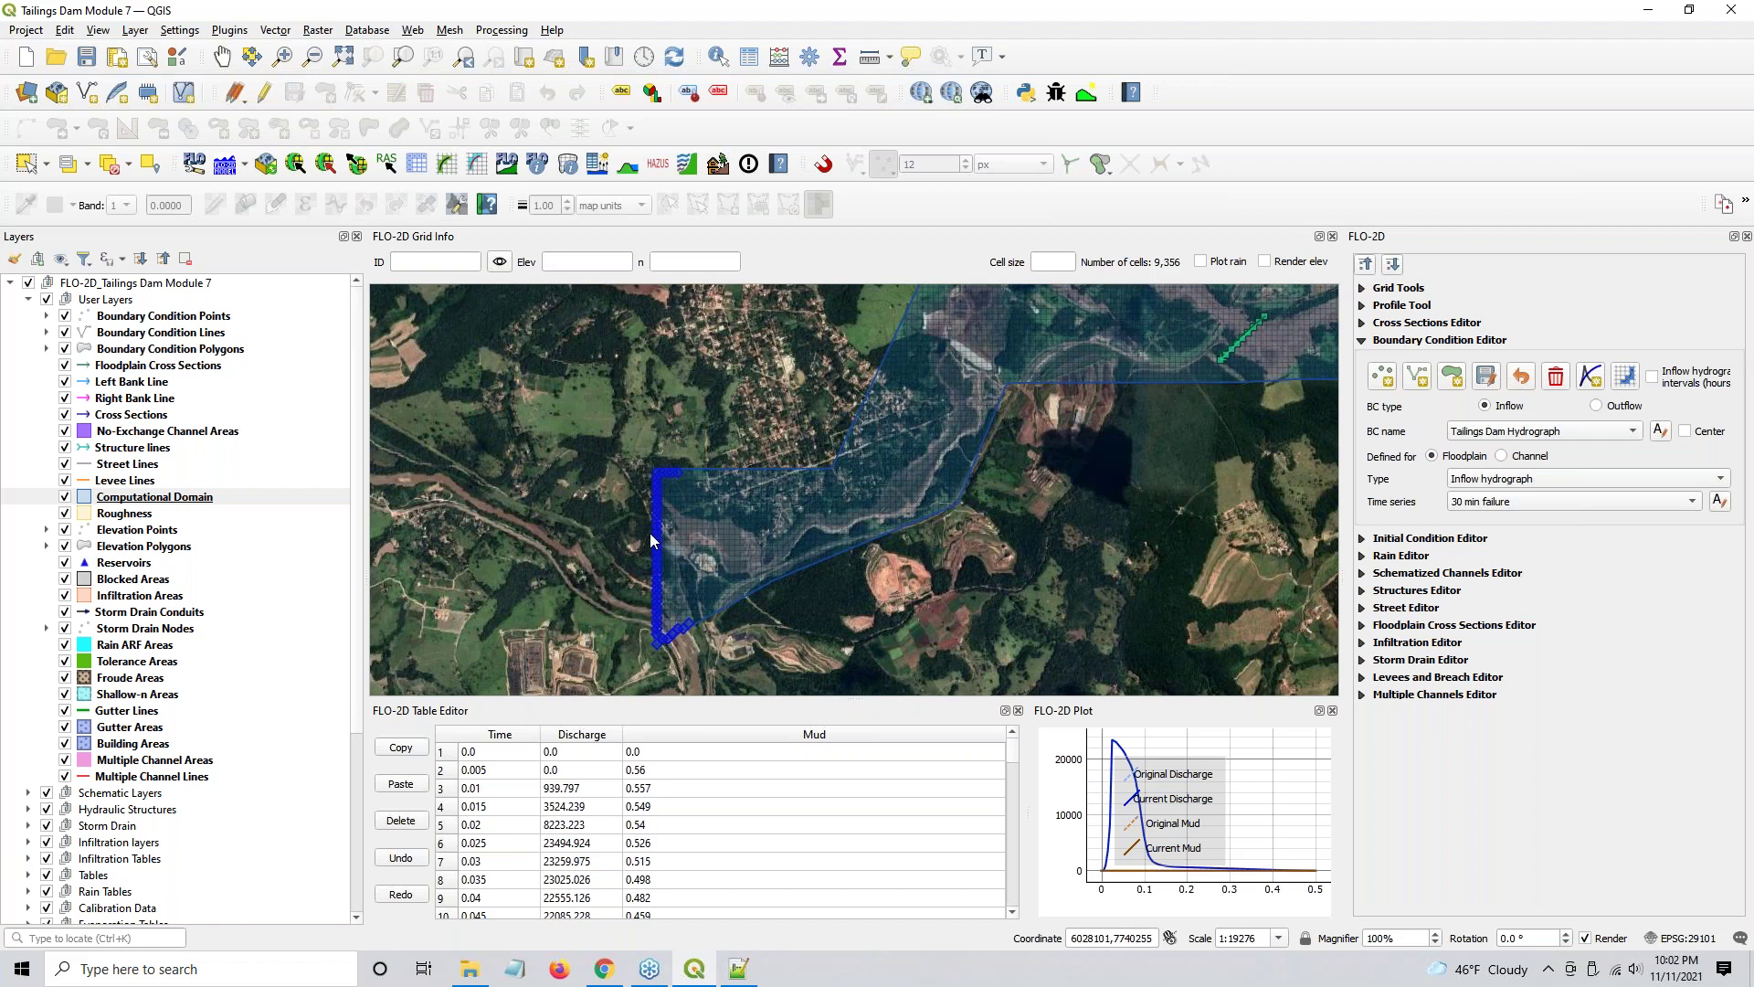
- Examine the outflow boundary cells along the downstream end of the computational domain on the map
scroll(650, 533, "up", 1)
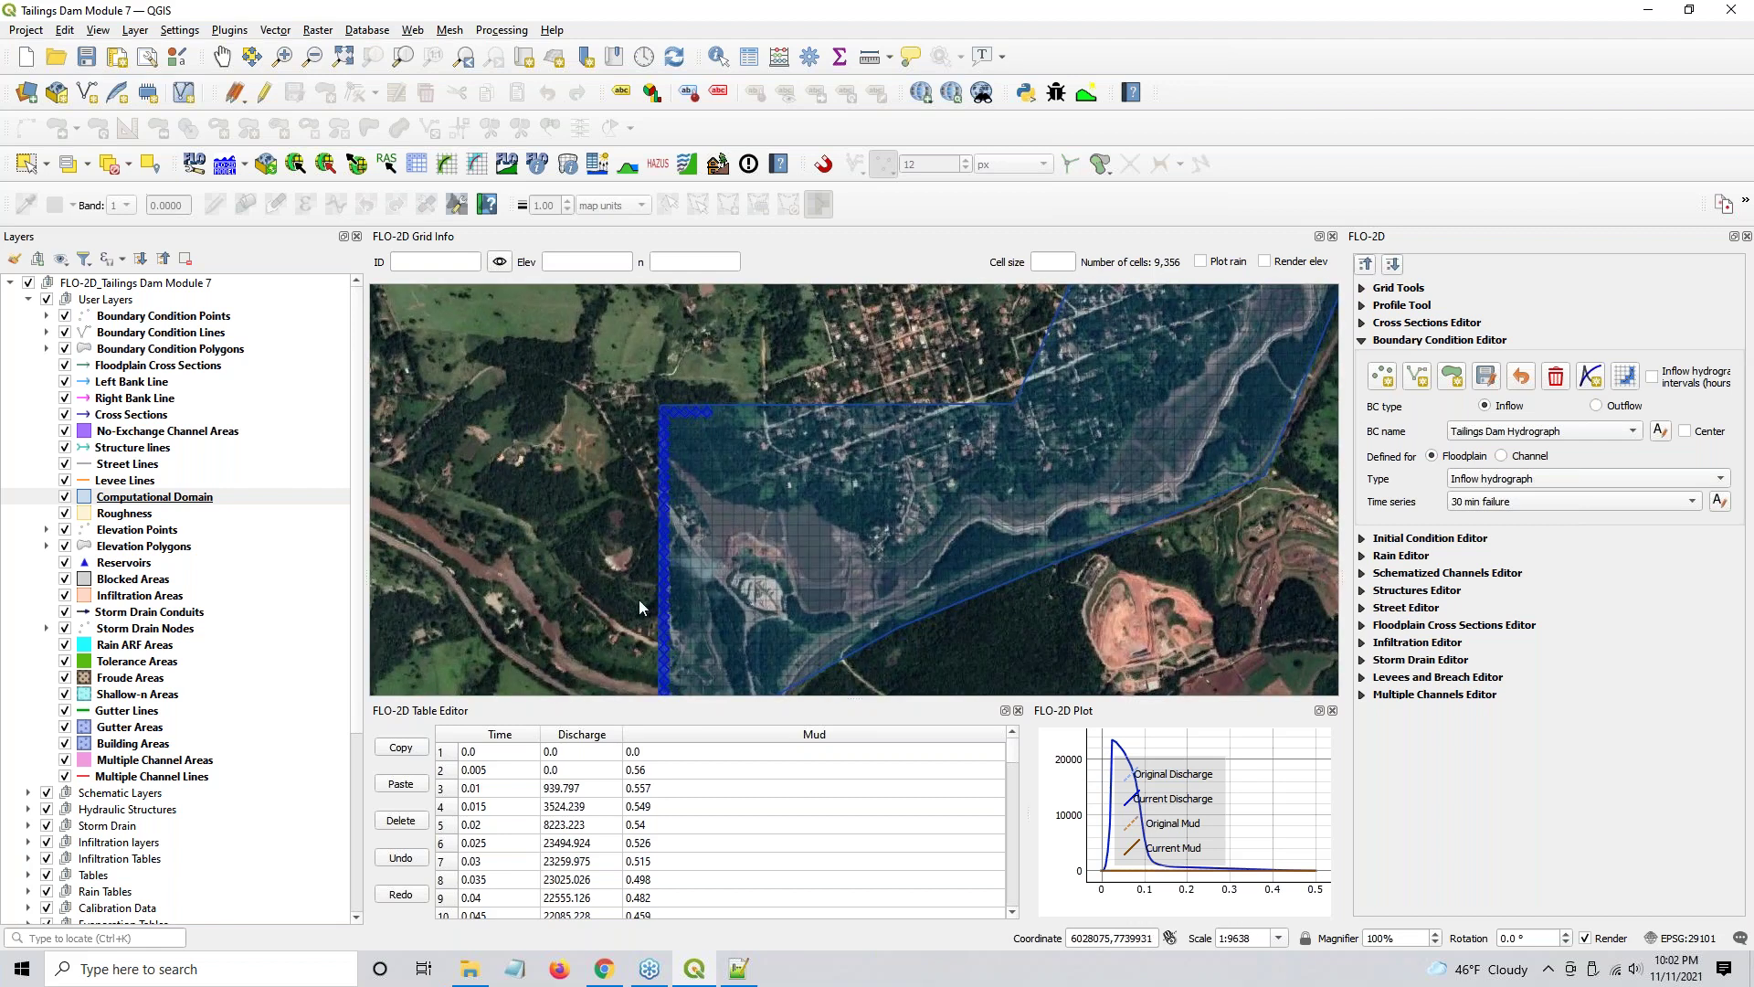
left_click_drag(640, 649, 645, 524)
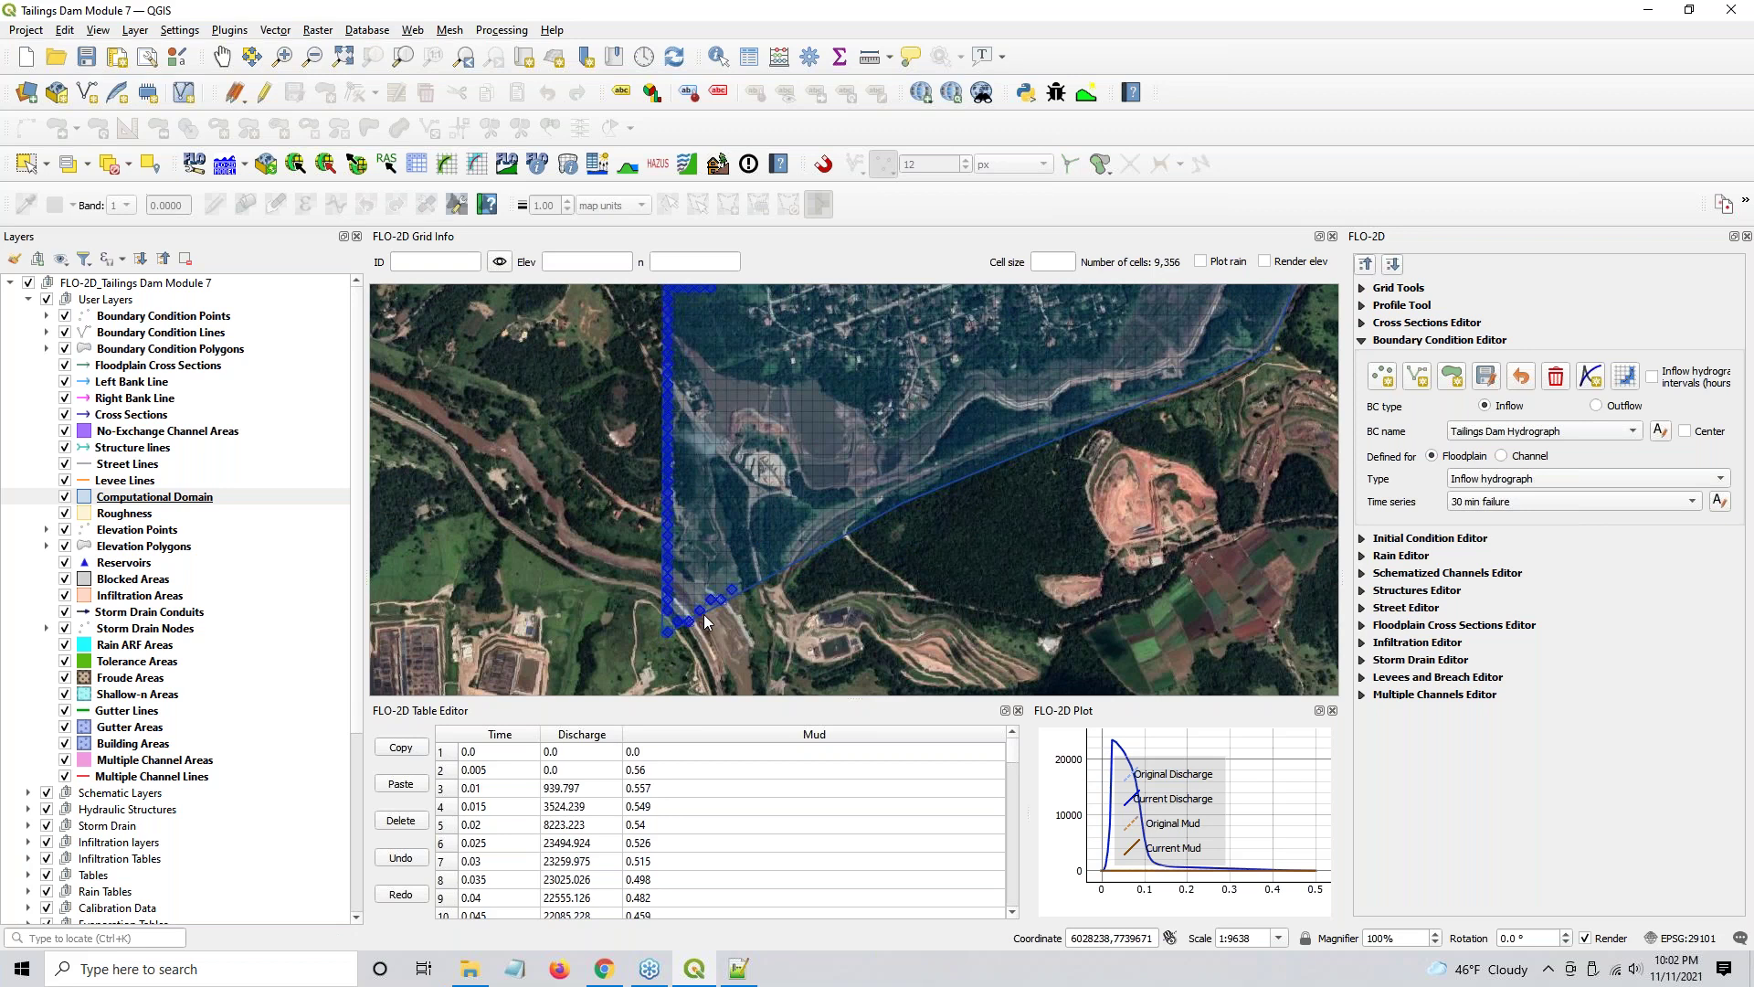
scroll(715, 559, "down", 1)
scroll(716, 558, "up", 1)
left_click_drag(716, 557, 745, 605)
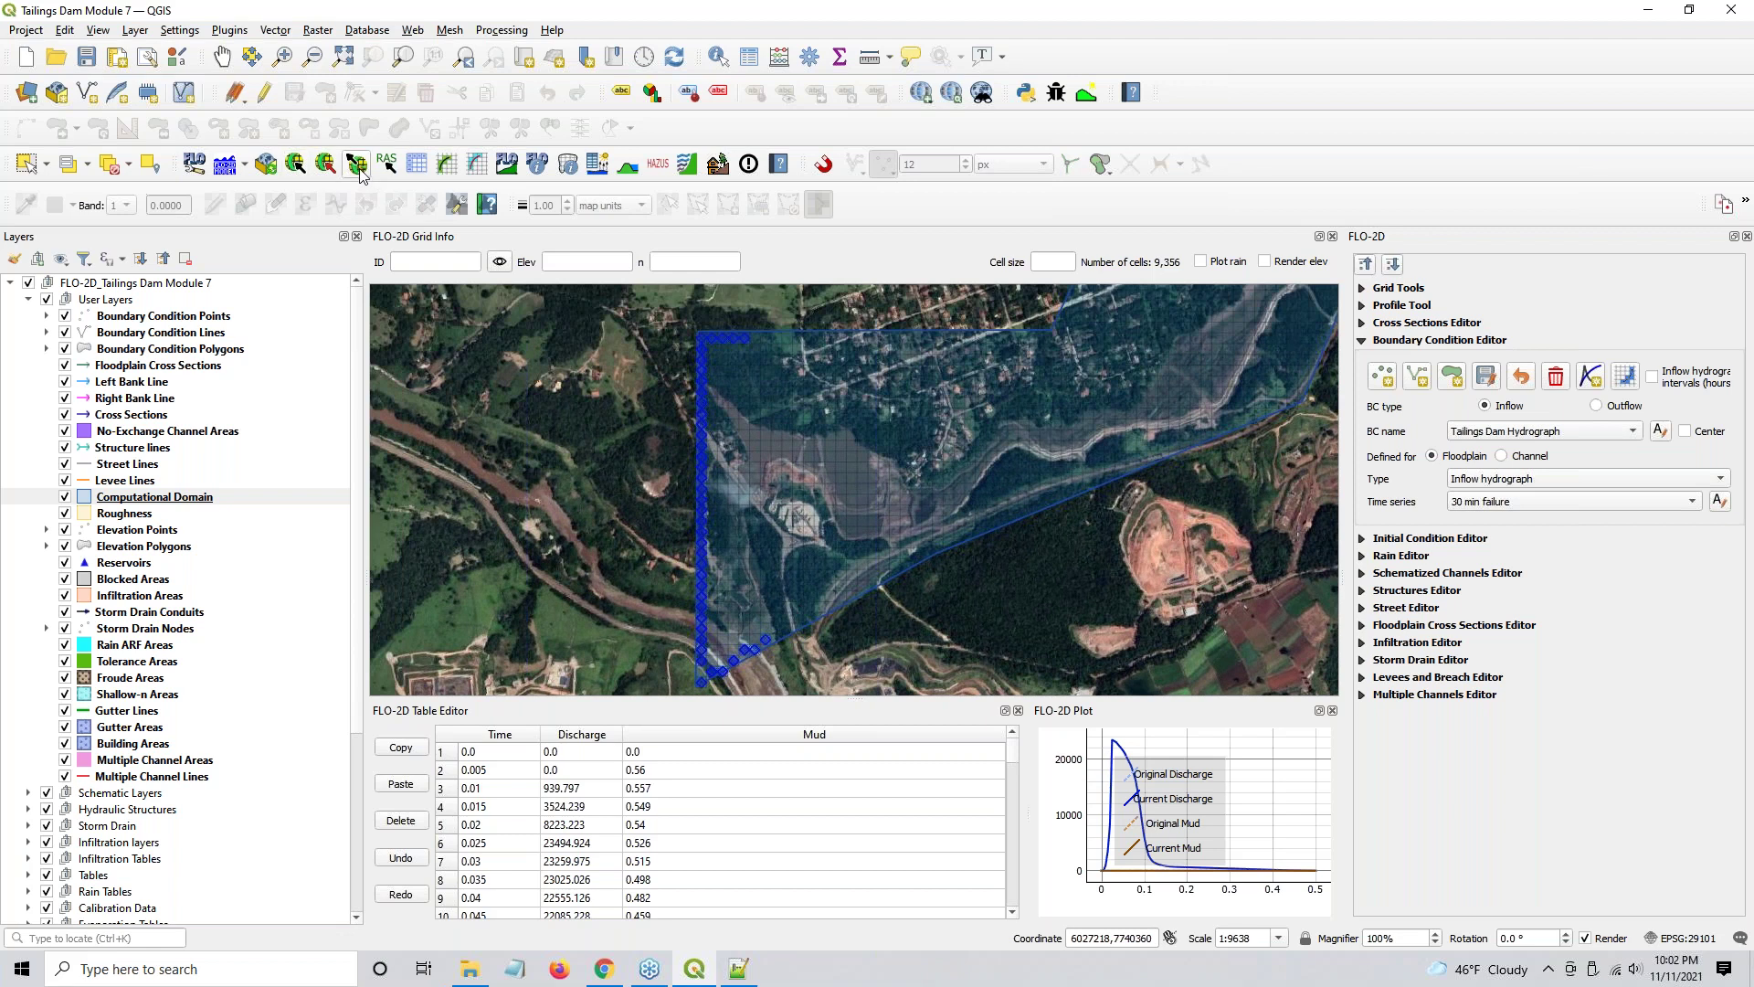
scroll(863, 447, "down", 1)
scroll(1111, 409, "down", 1)
left_click_drag(1291, 366, 859, 508)
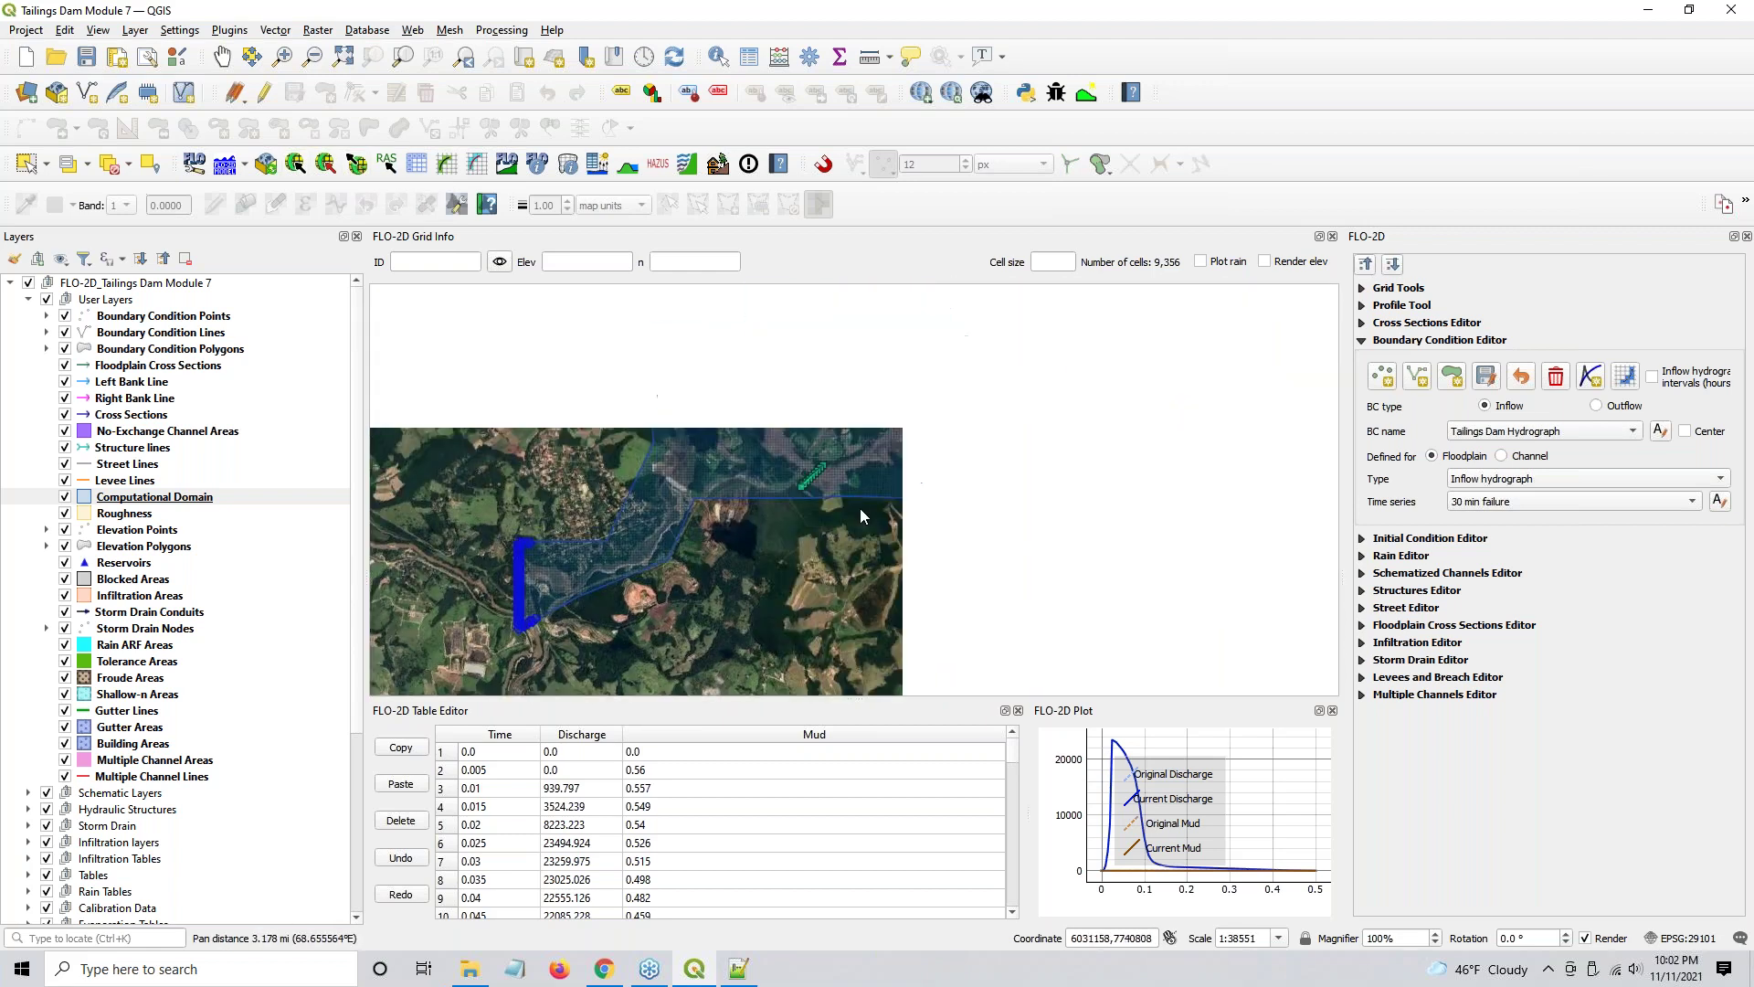
left_click_drag(785, 431, 847, 486)
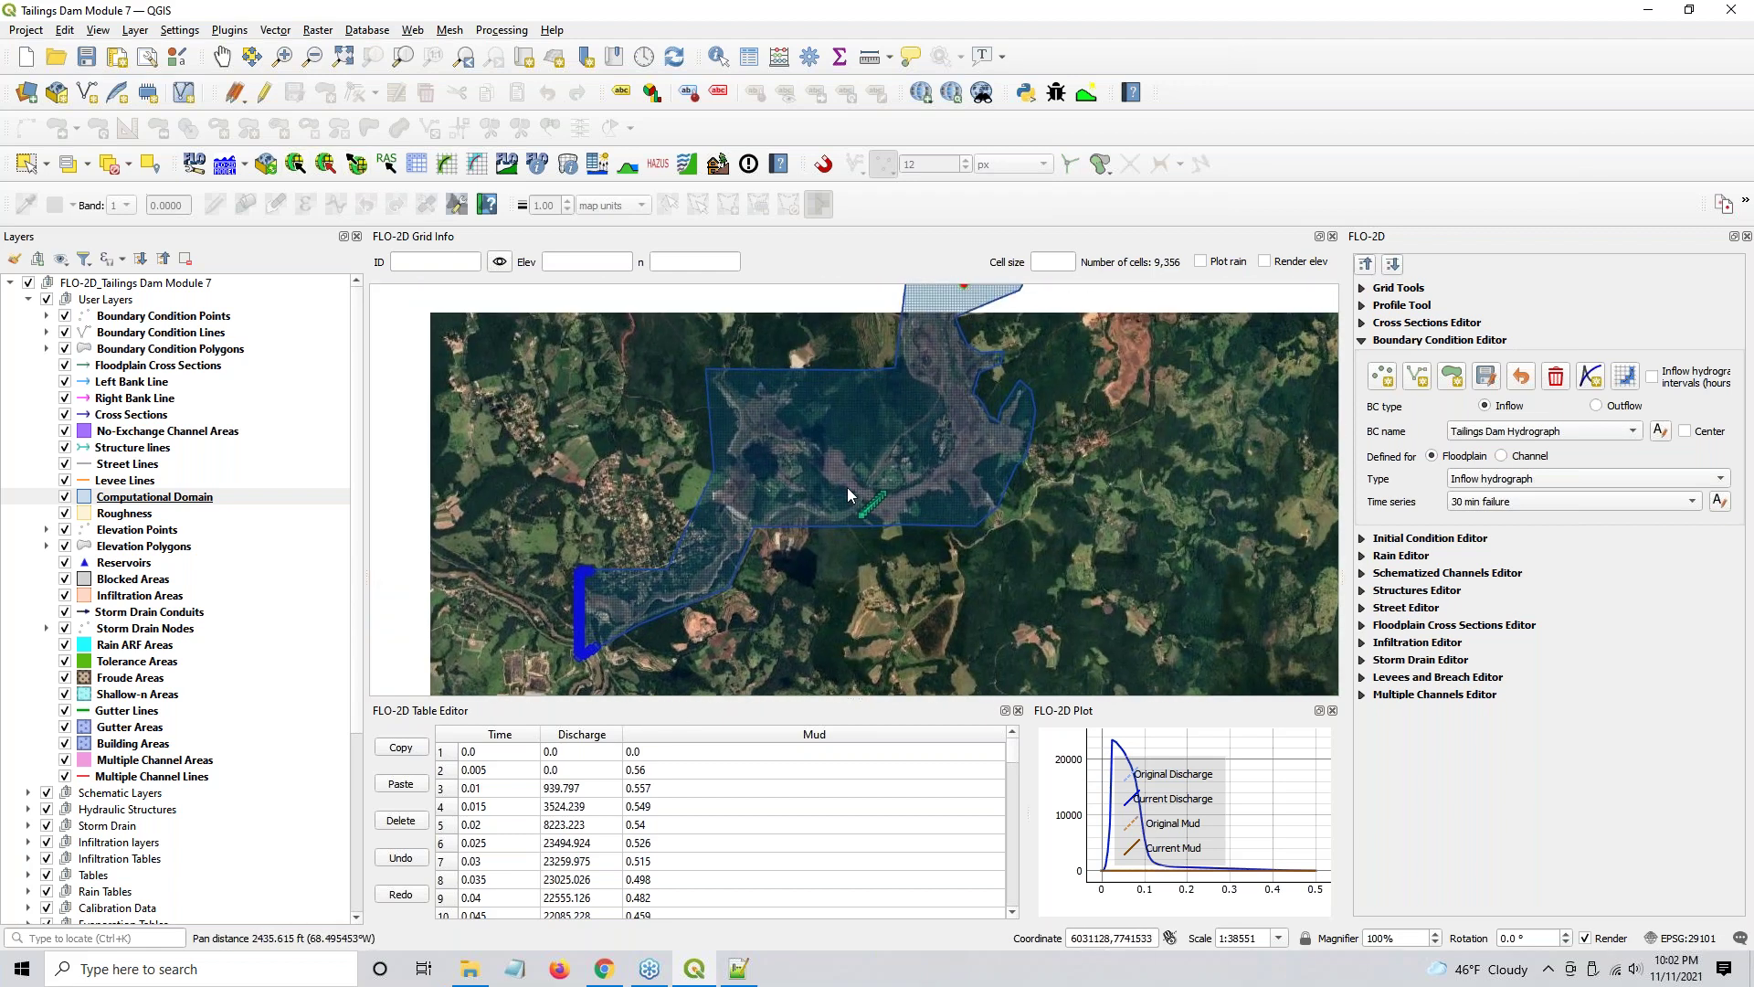
- Export the FLO-2D model to the Webinar Test folder with outflow, inflow, mudflow and sediment, floodplain cross sections, and Manning's n and topo
left_click(359, 166)
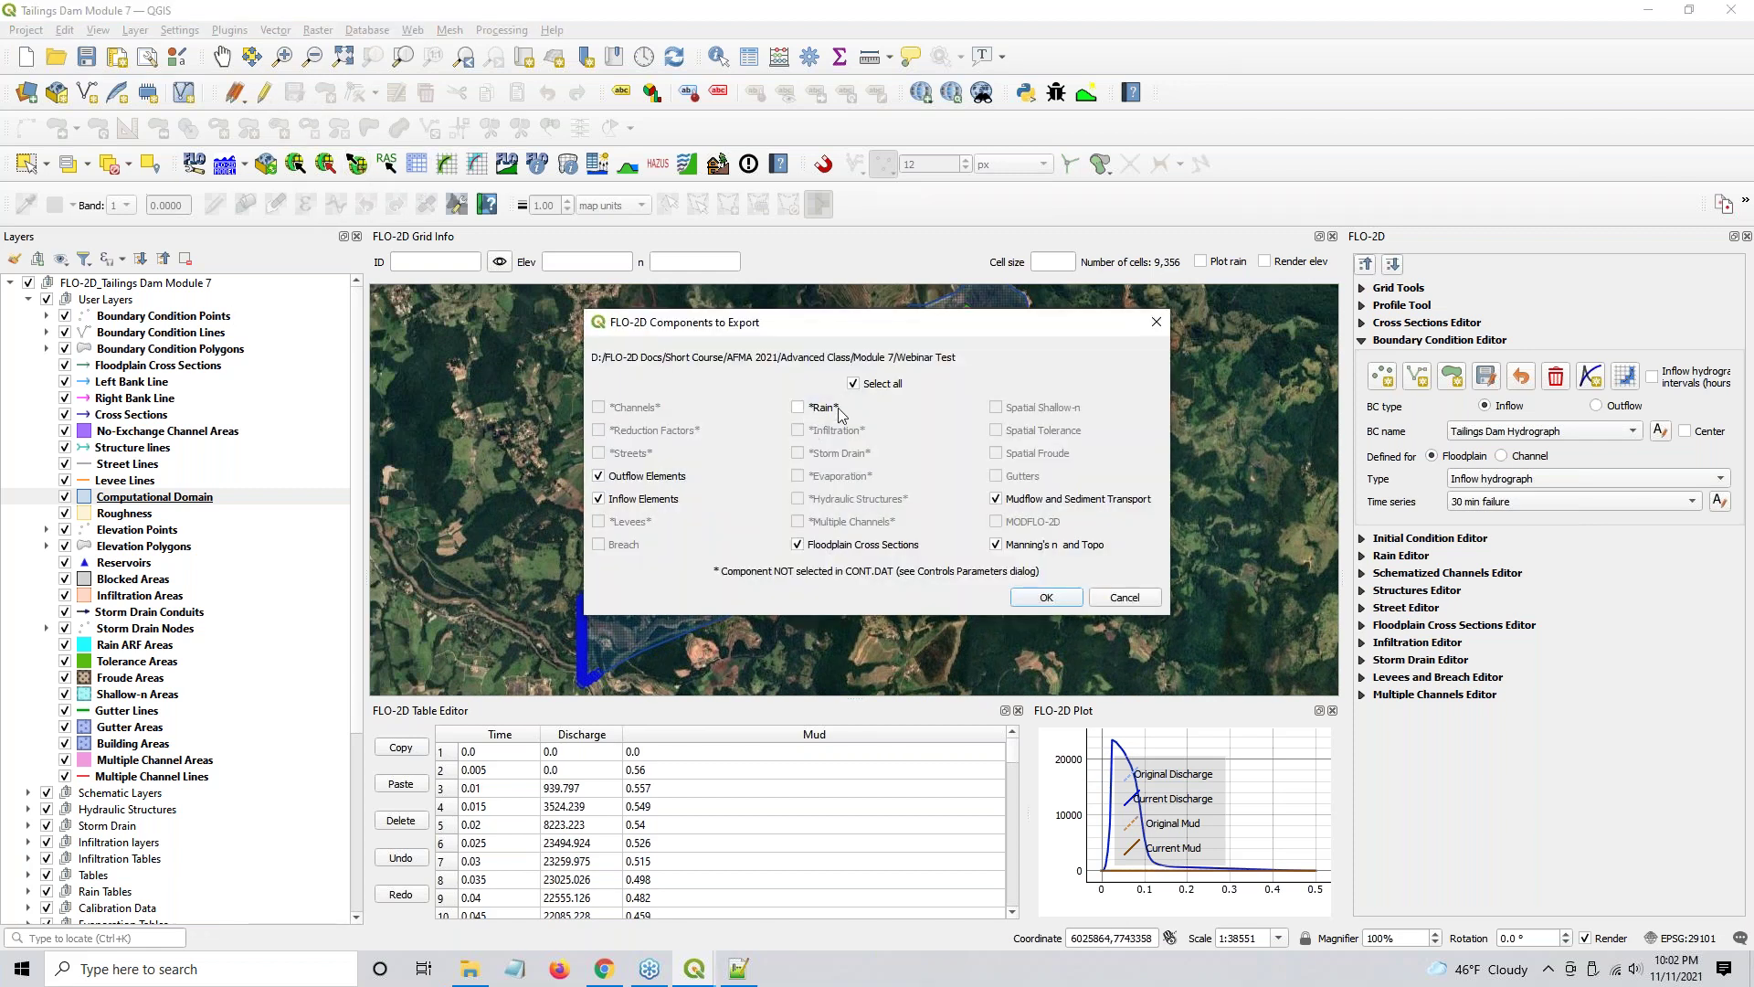
left_click(1046, 597)
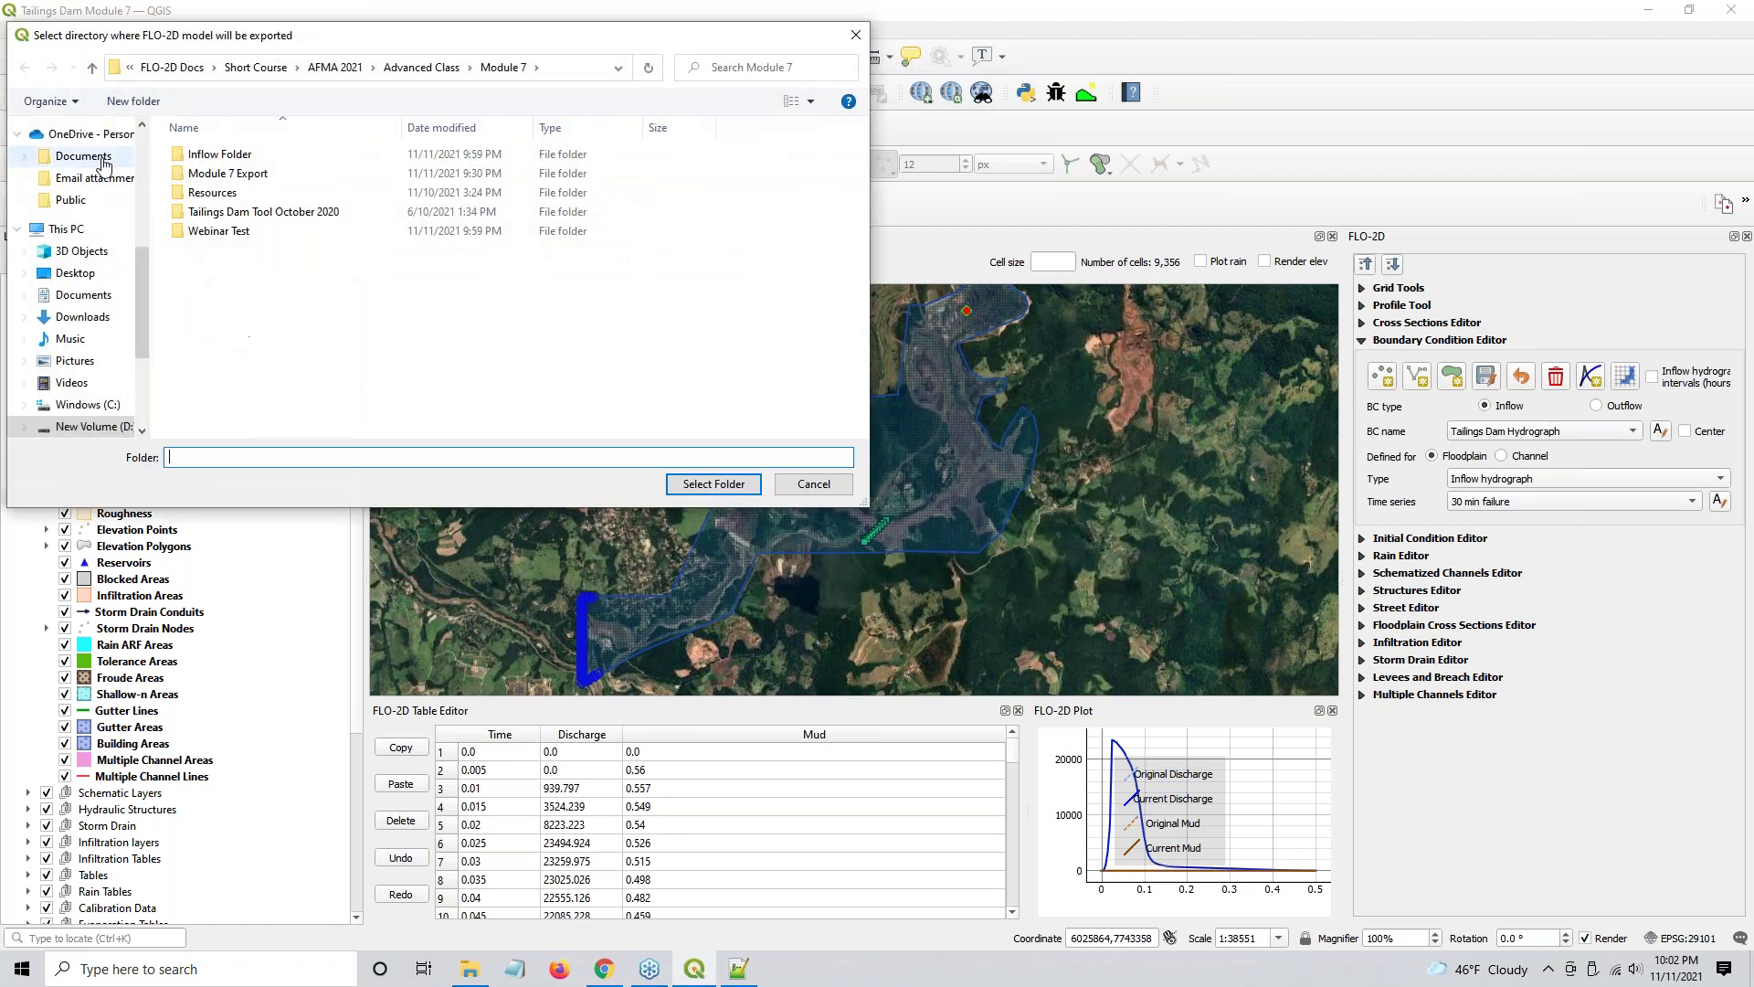
left_click(216, 235)
left_click(681, 480)
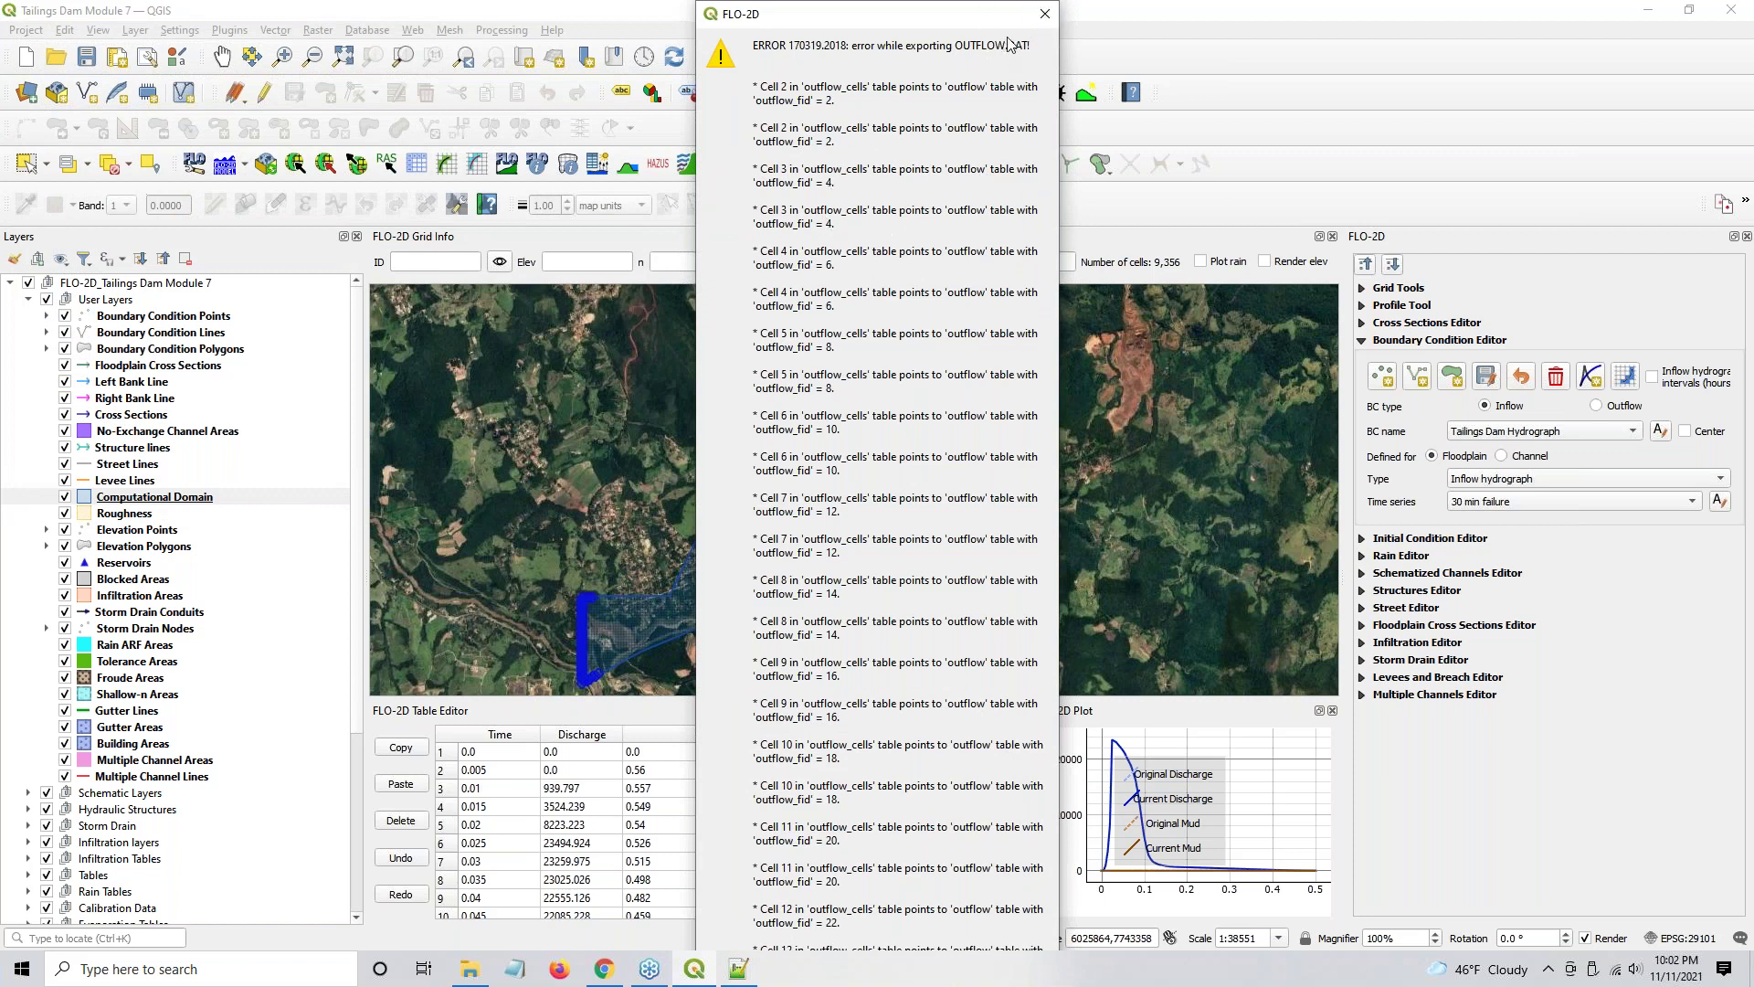
left_click(1044, 13)
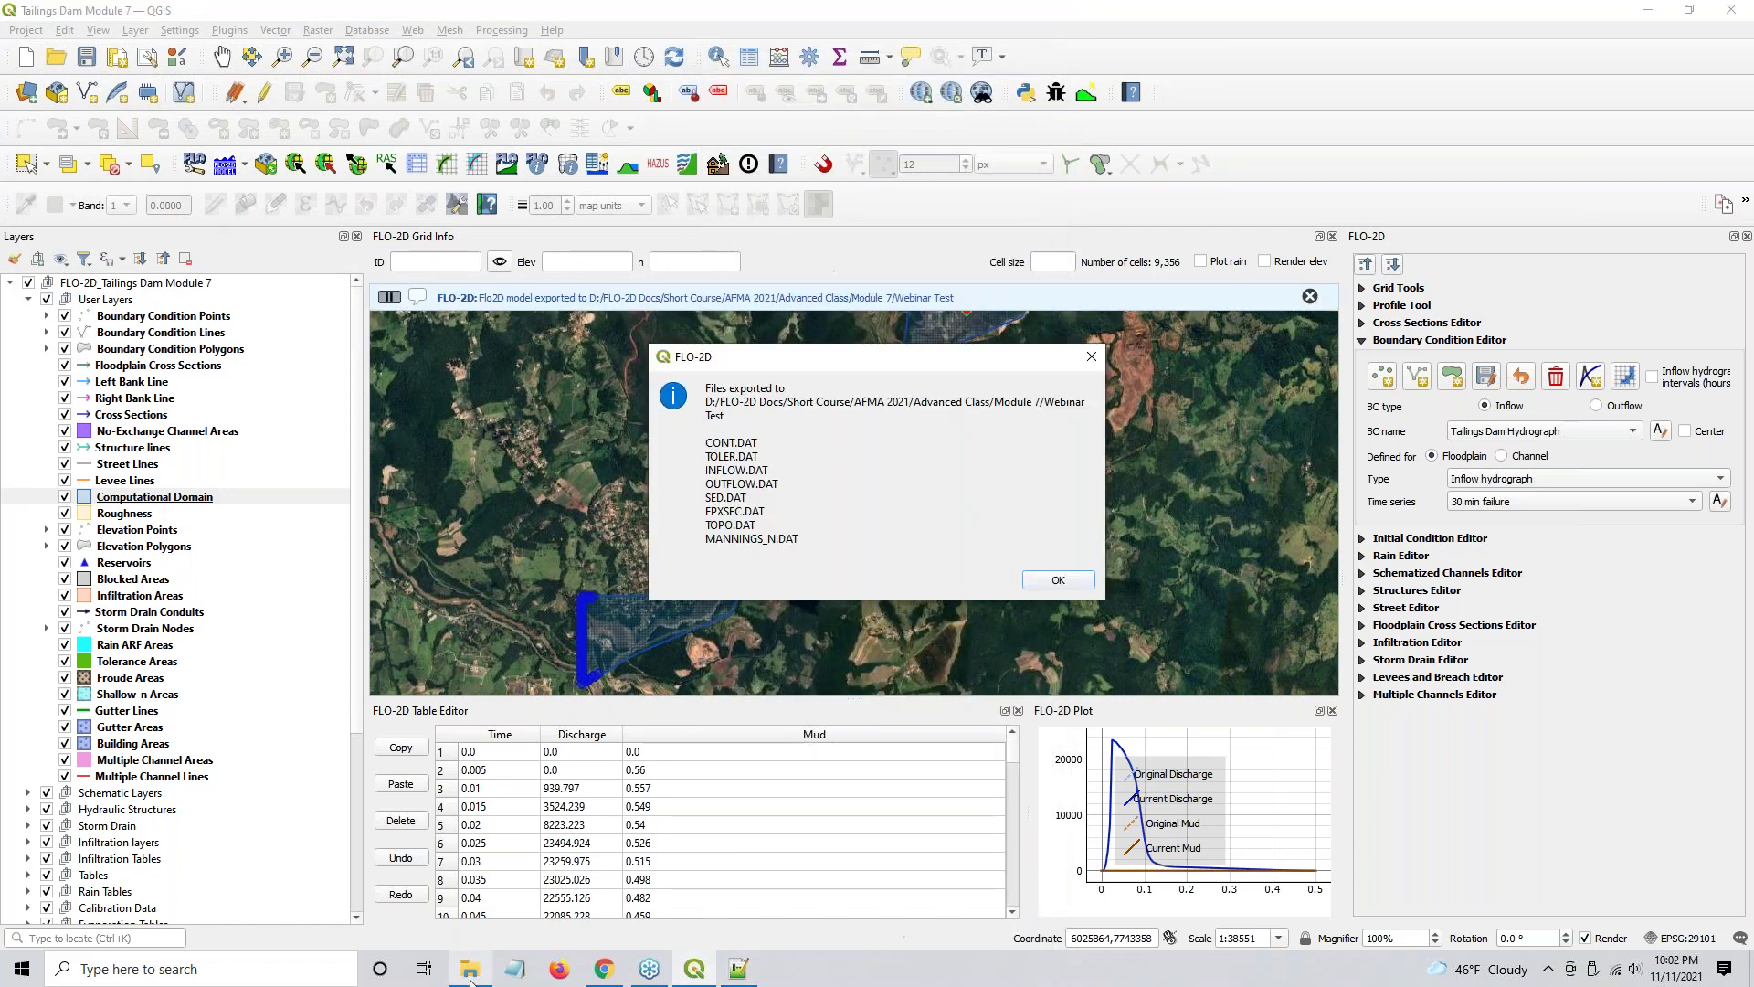
left_click(1058, 581)
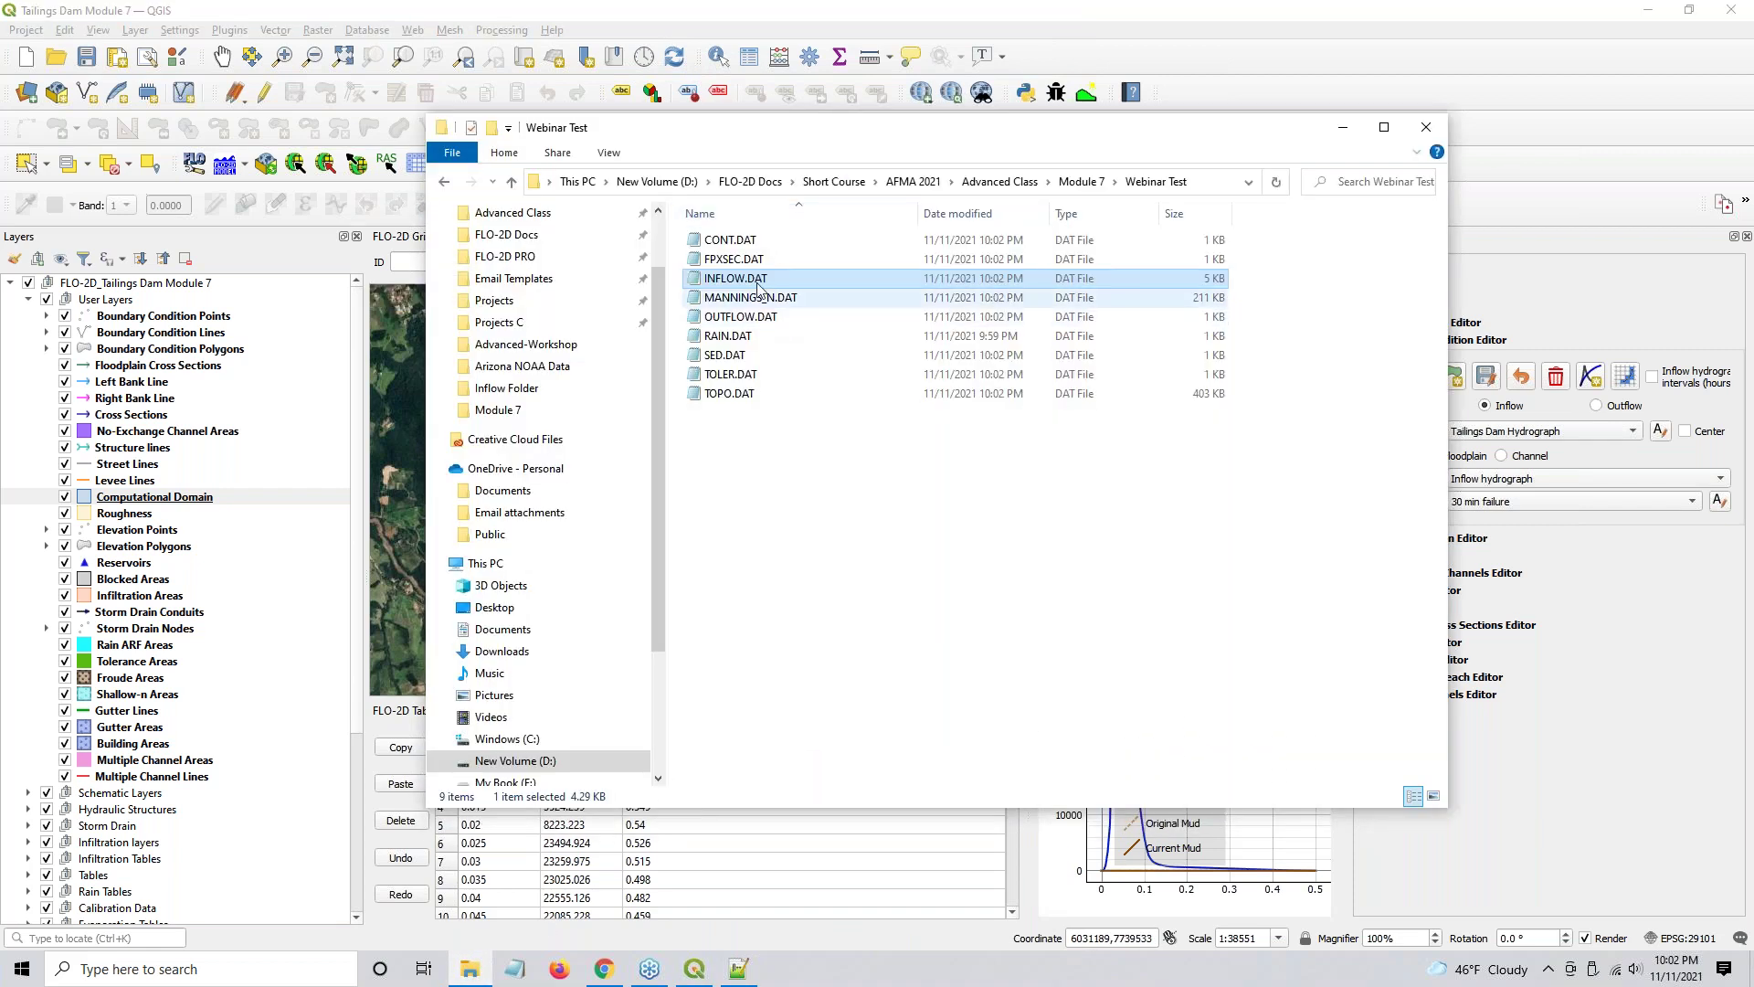
- Inspect the contents of the exported OUTFLOW.DAT in the Webinar Test folder, close the file and folder, and return to QGIS
double_click(745, 317)
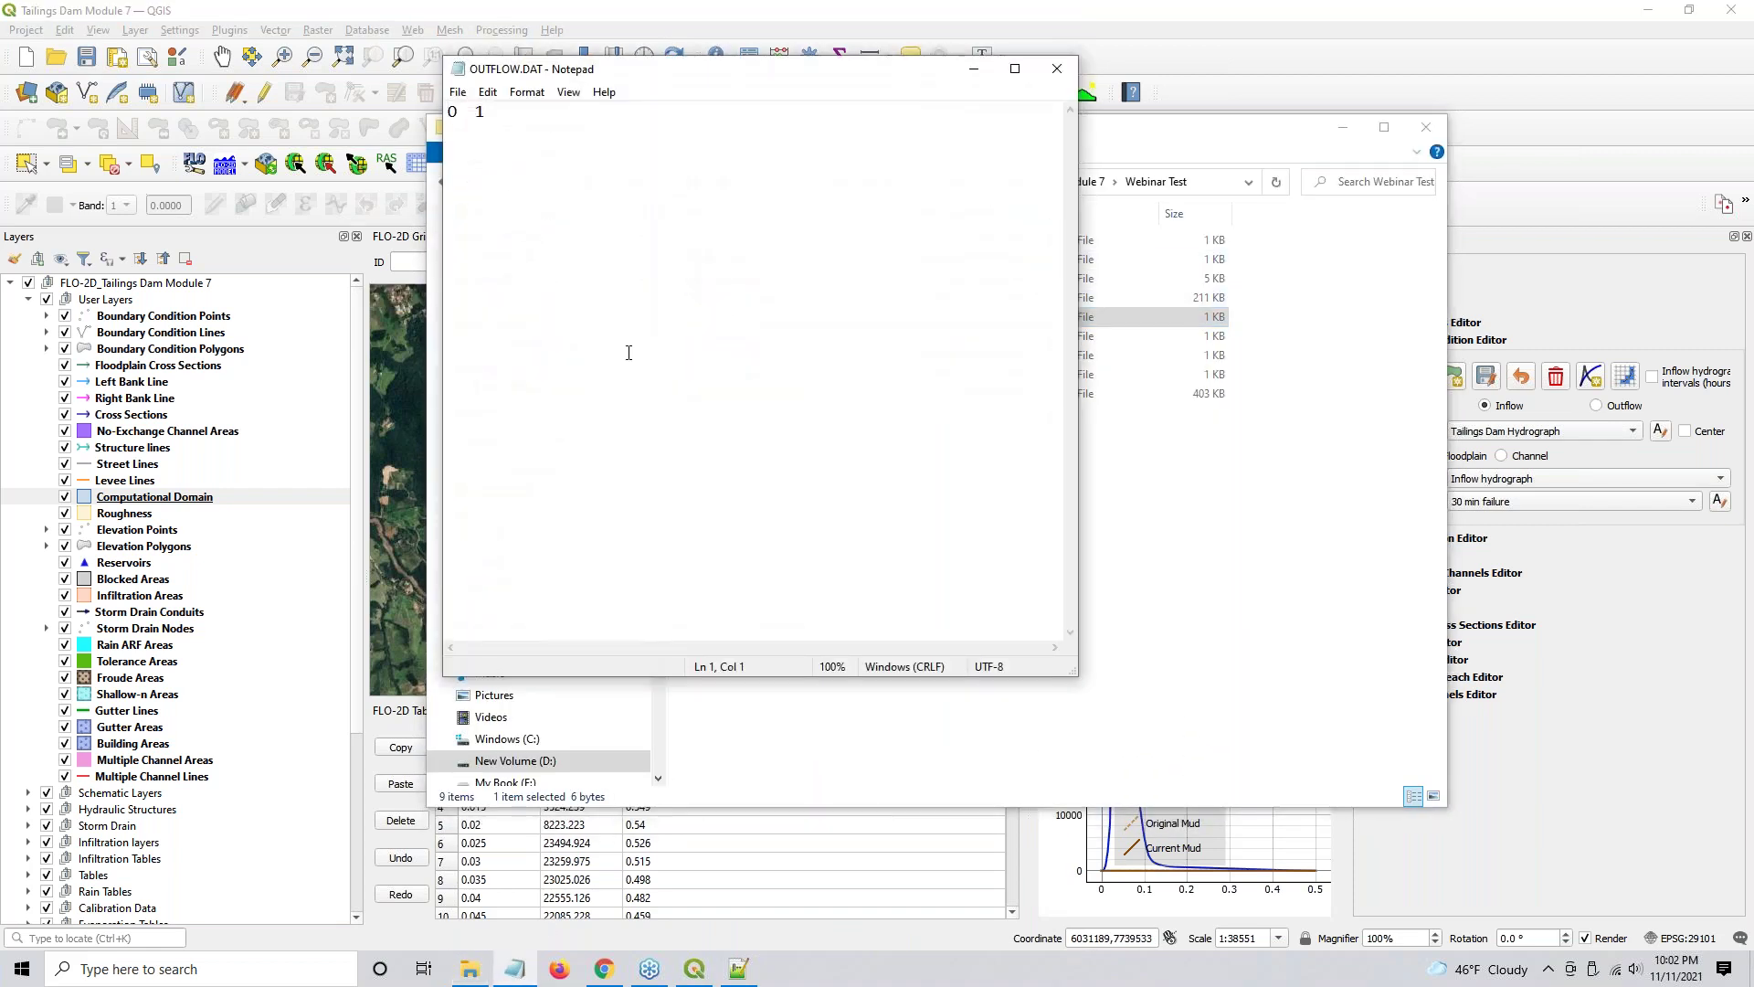
key("ctrl+a")
left_click(1056, 73)
left_click(983, 542)
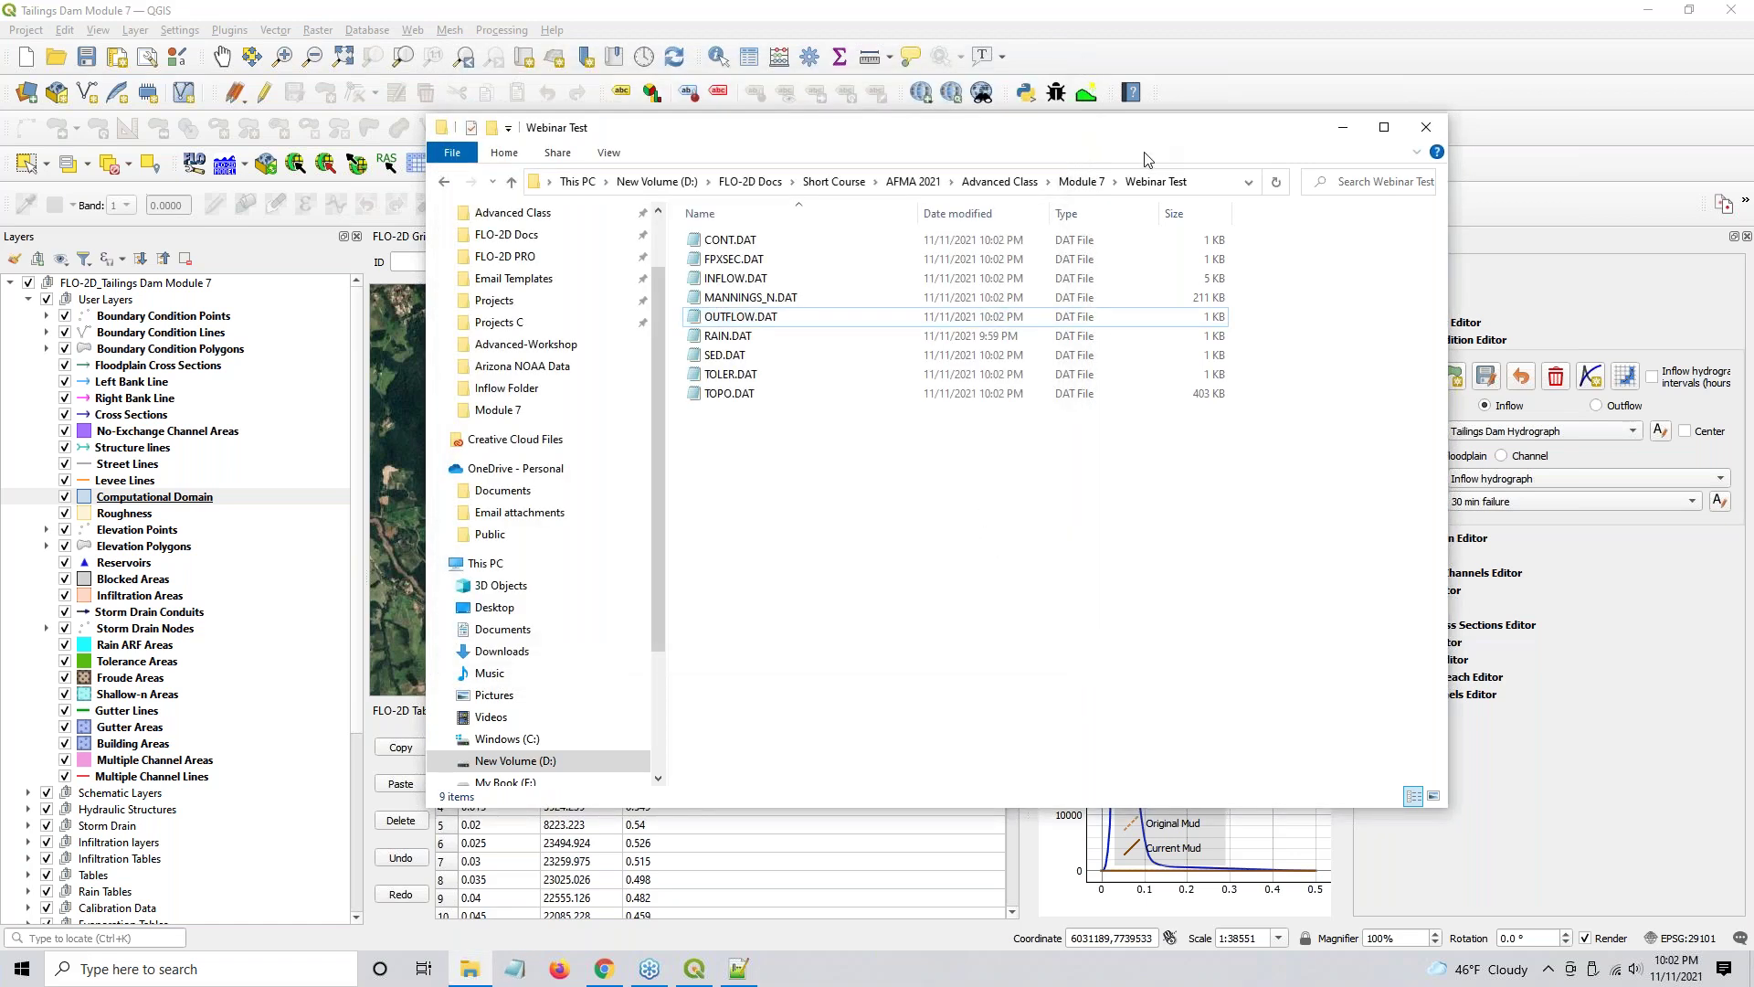
left_click_drag(923, 142, 891, 188)
key("alt+F4")
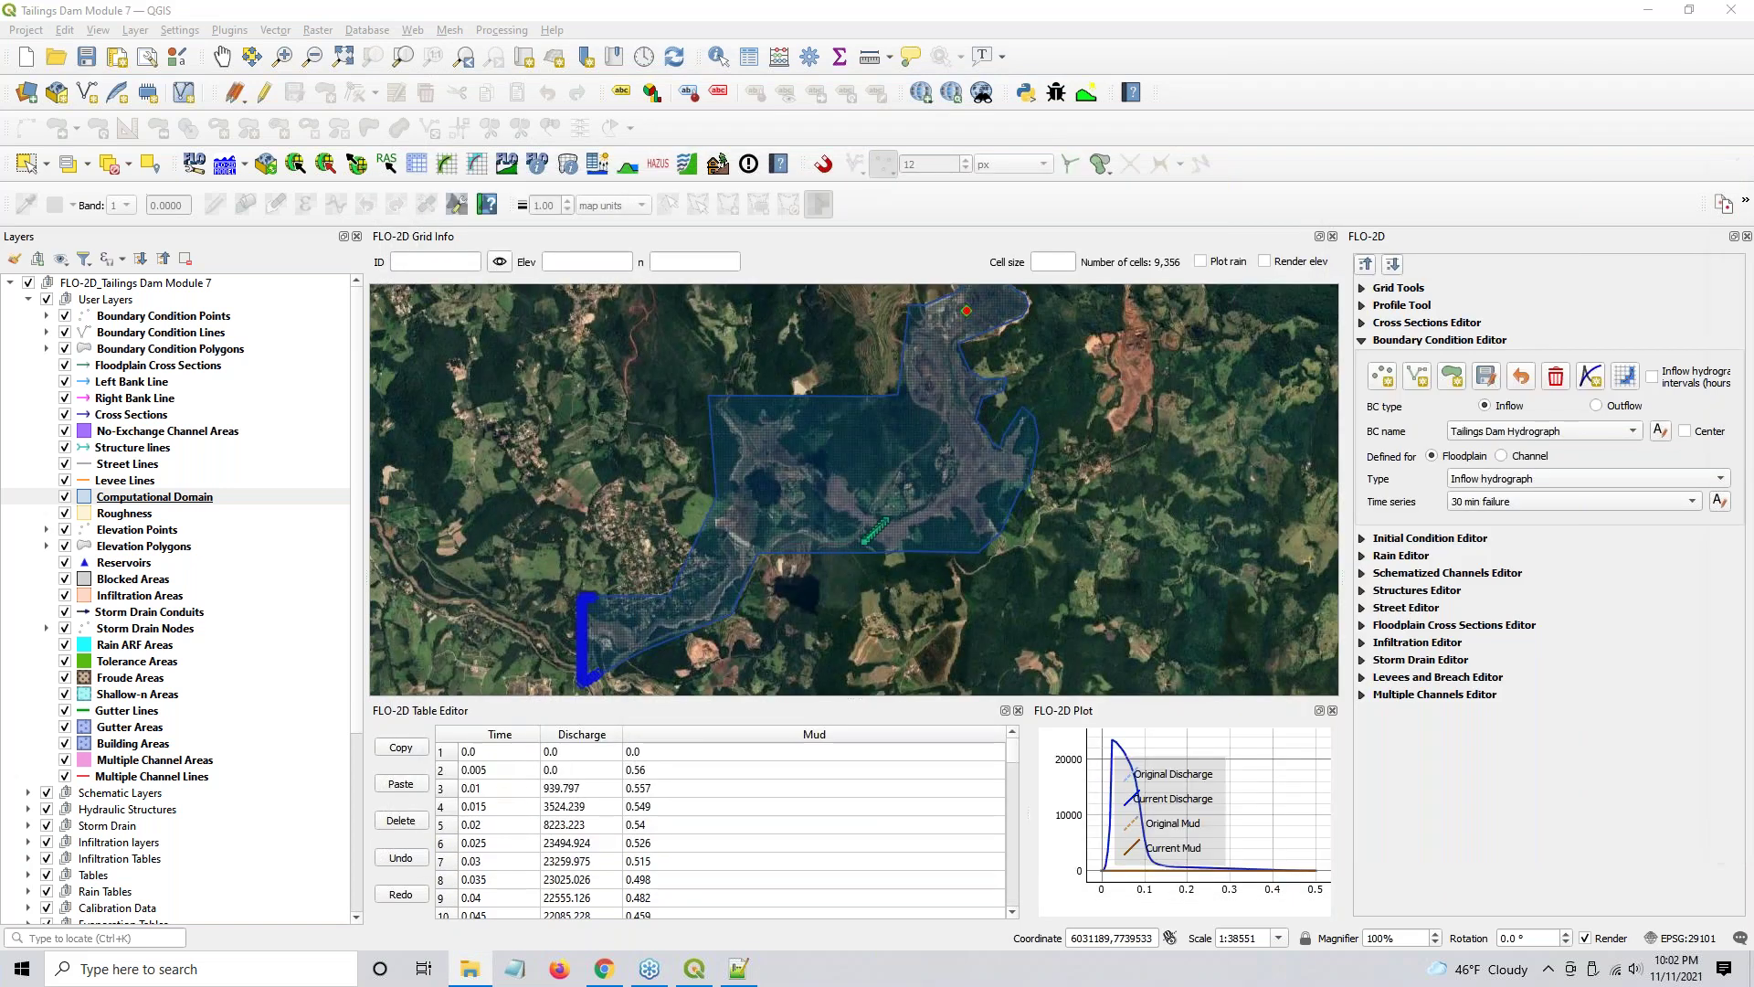
- Delete the Outflow 1 boundary condition at the downstream end of the computational domain
left_click_drag(634, 630, 895, 420)
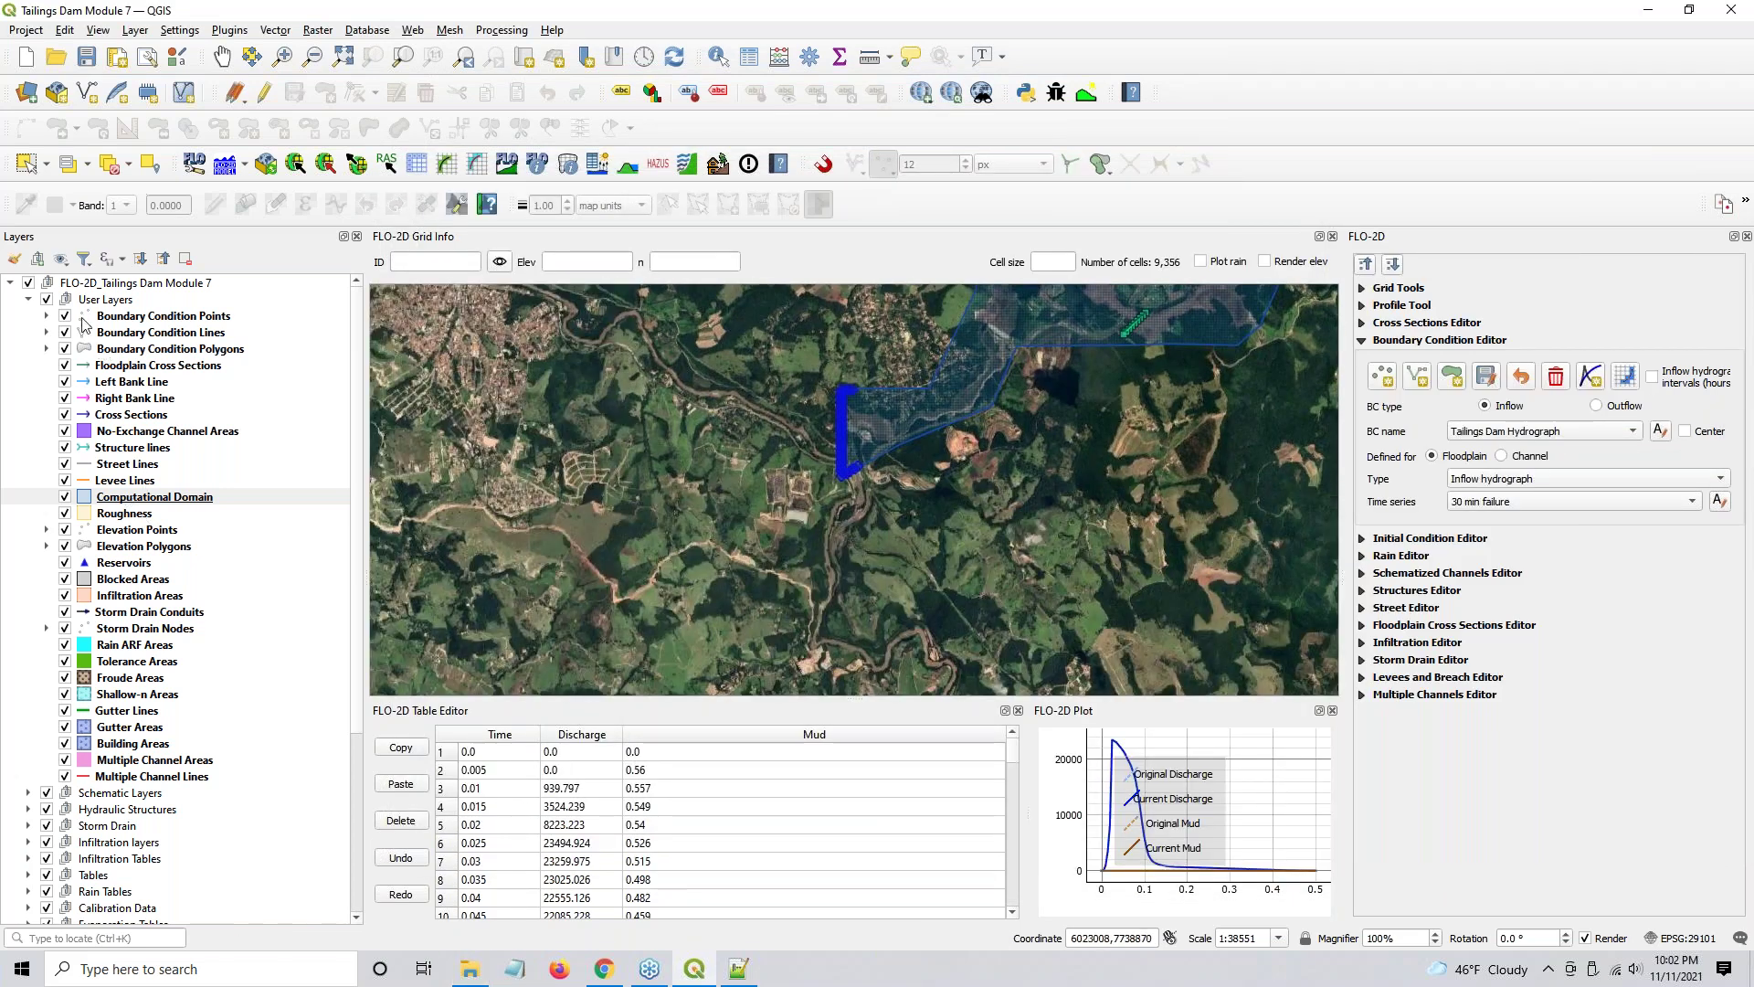
left_click(1594, 407)
left_click(1514, 435)
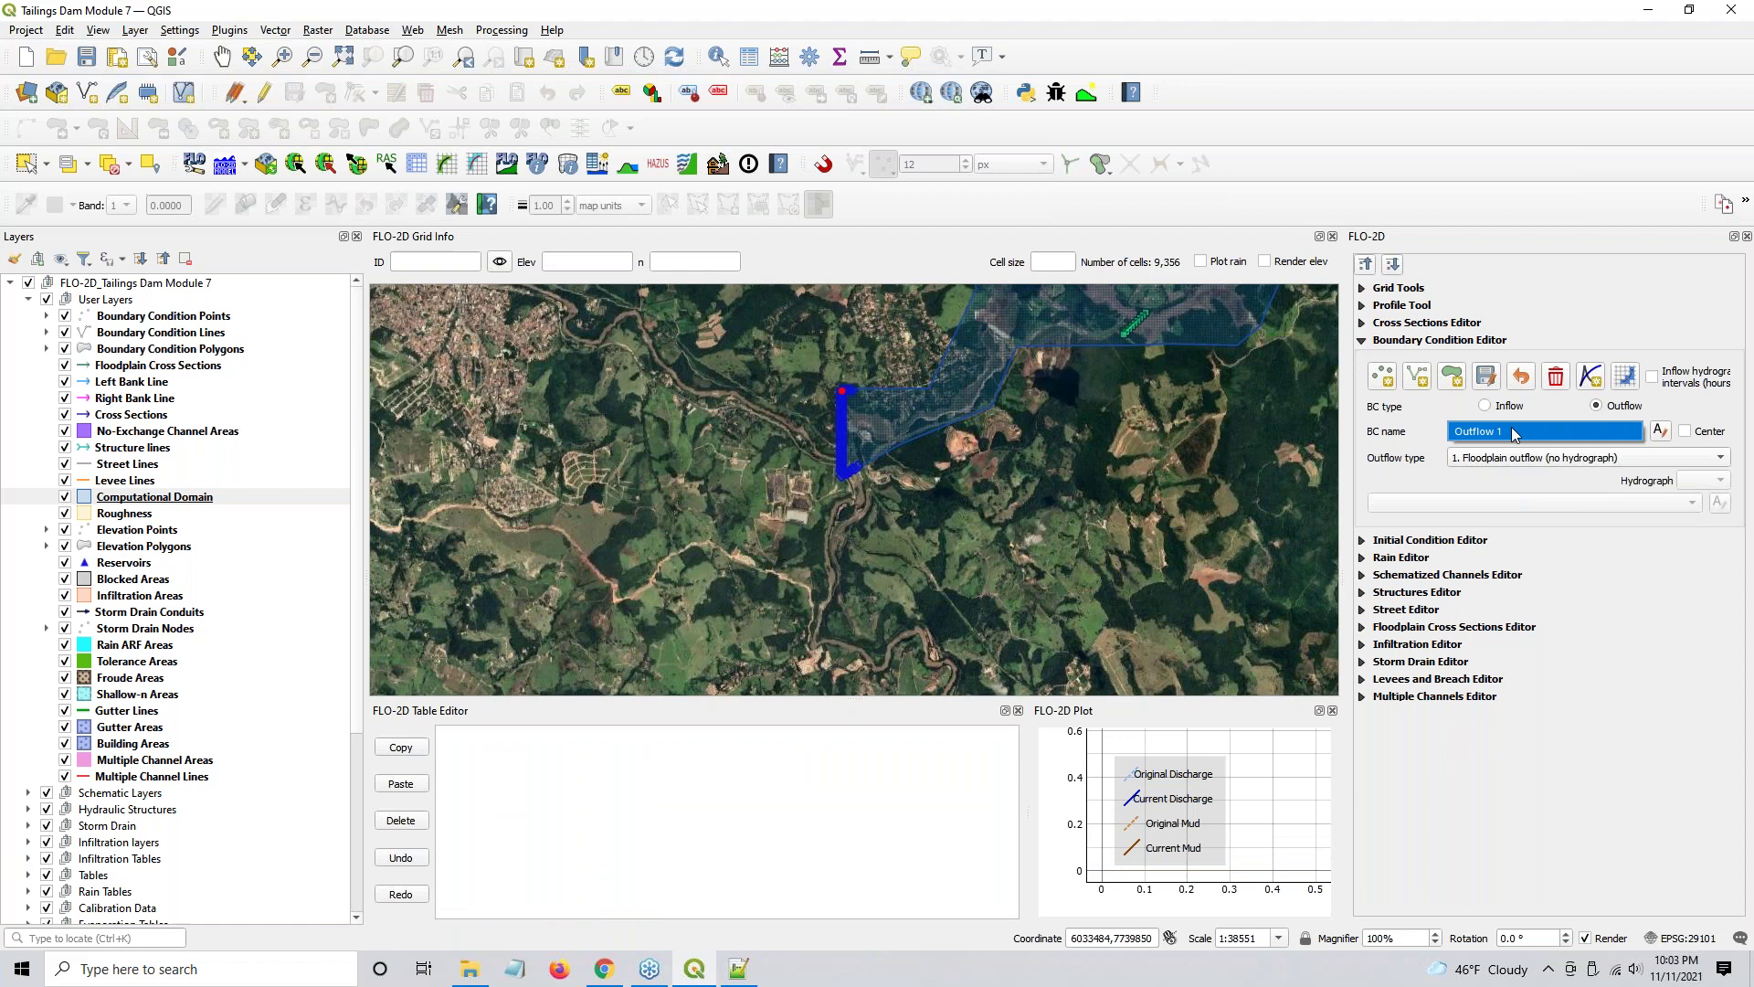
left_click(1557, 378)
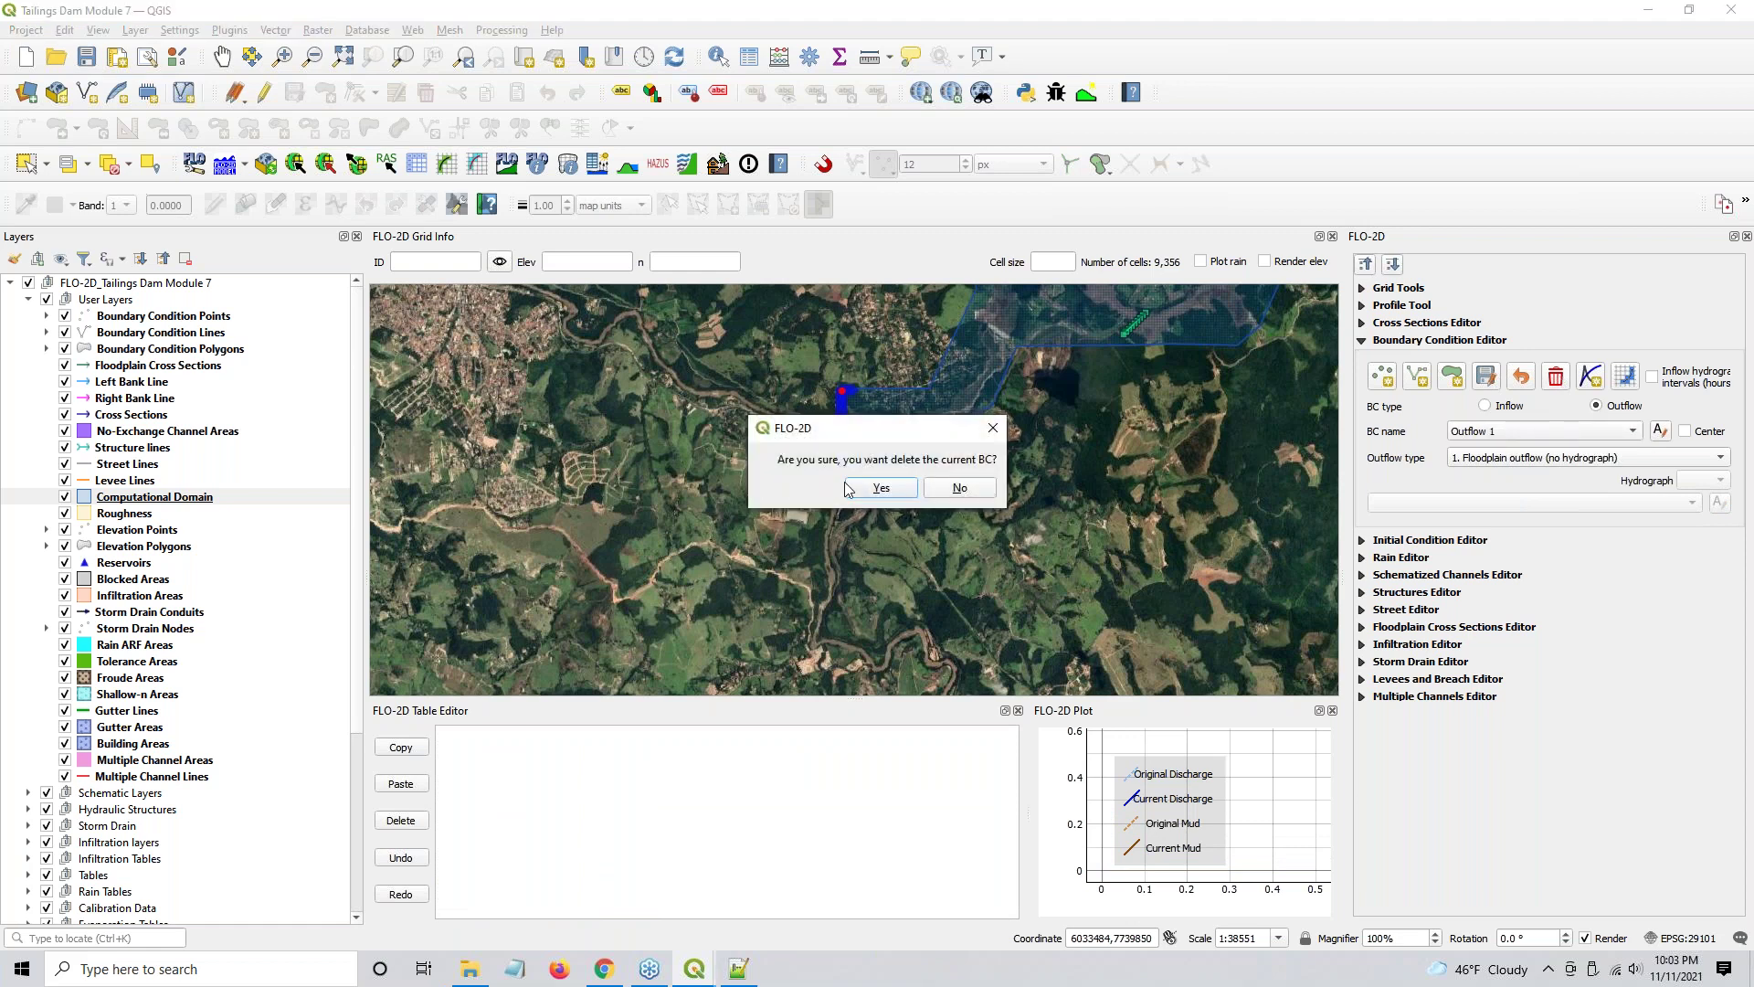
left_click(880, 487)
- Delete the remaining outflow points along the downstream boundary from the Boundary Condition Points layer and finish editing the layer
scroll(841, 403, "up", 5)
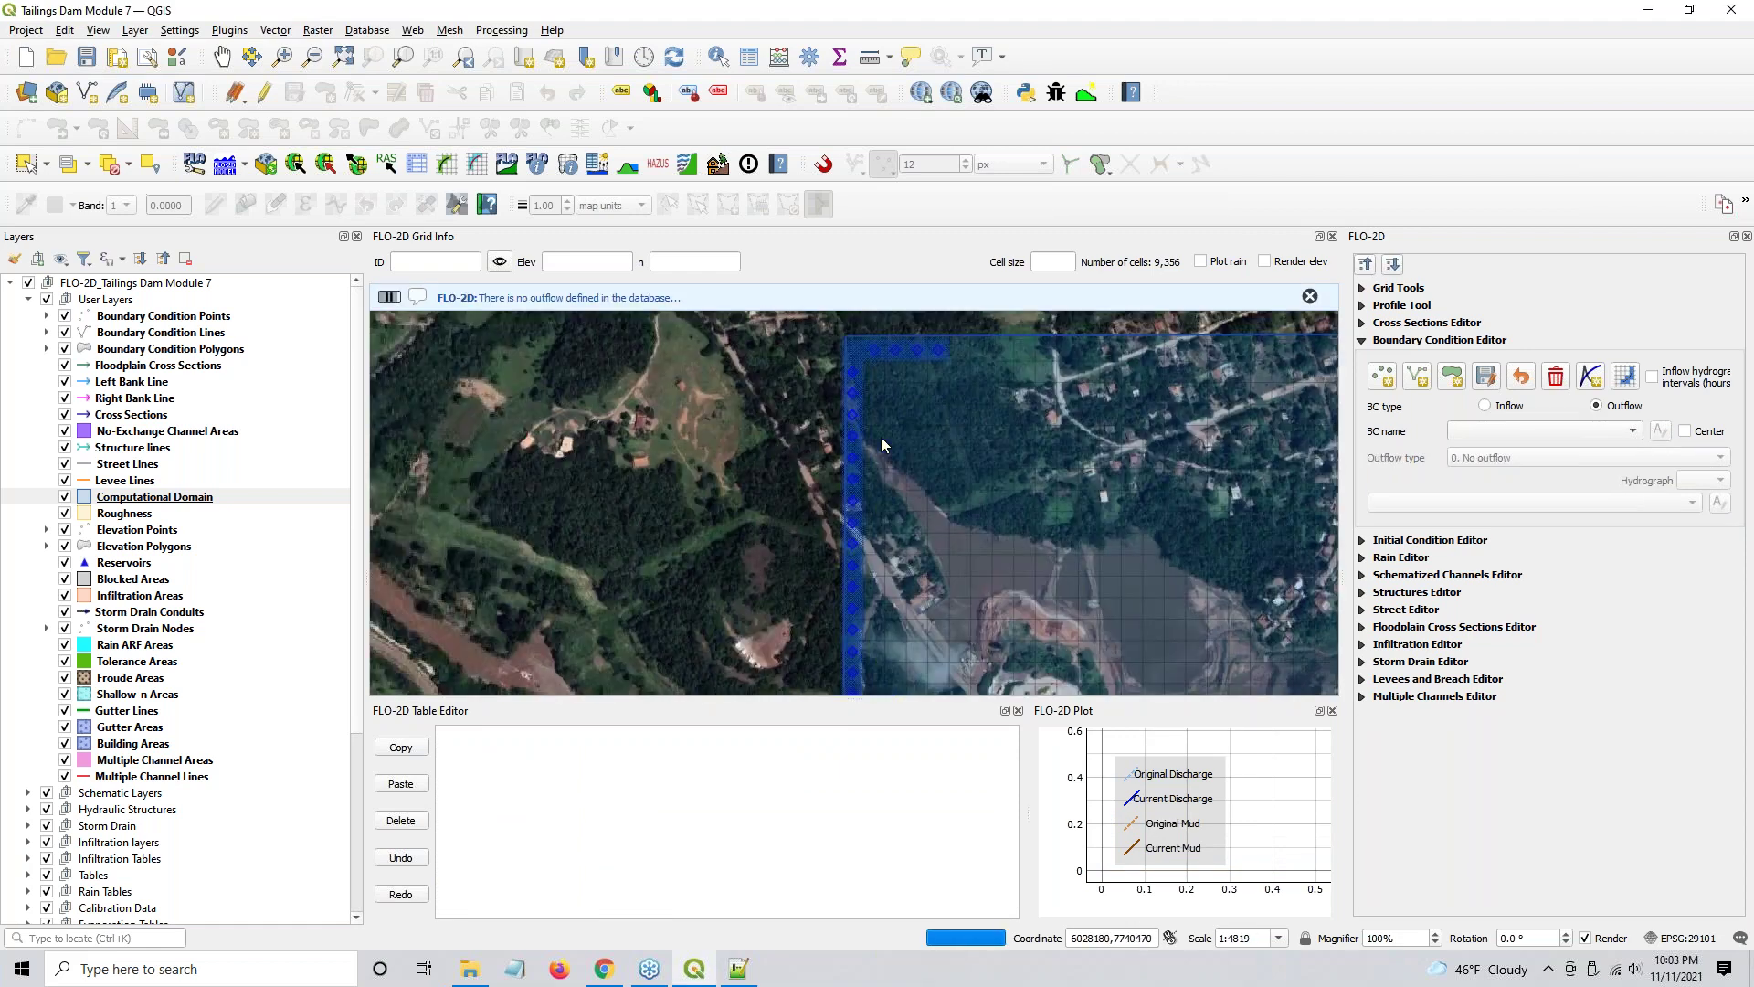
scroll(881, 438, "down", 2)
left_click_drag(881, 439, 850, 397)
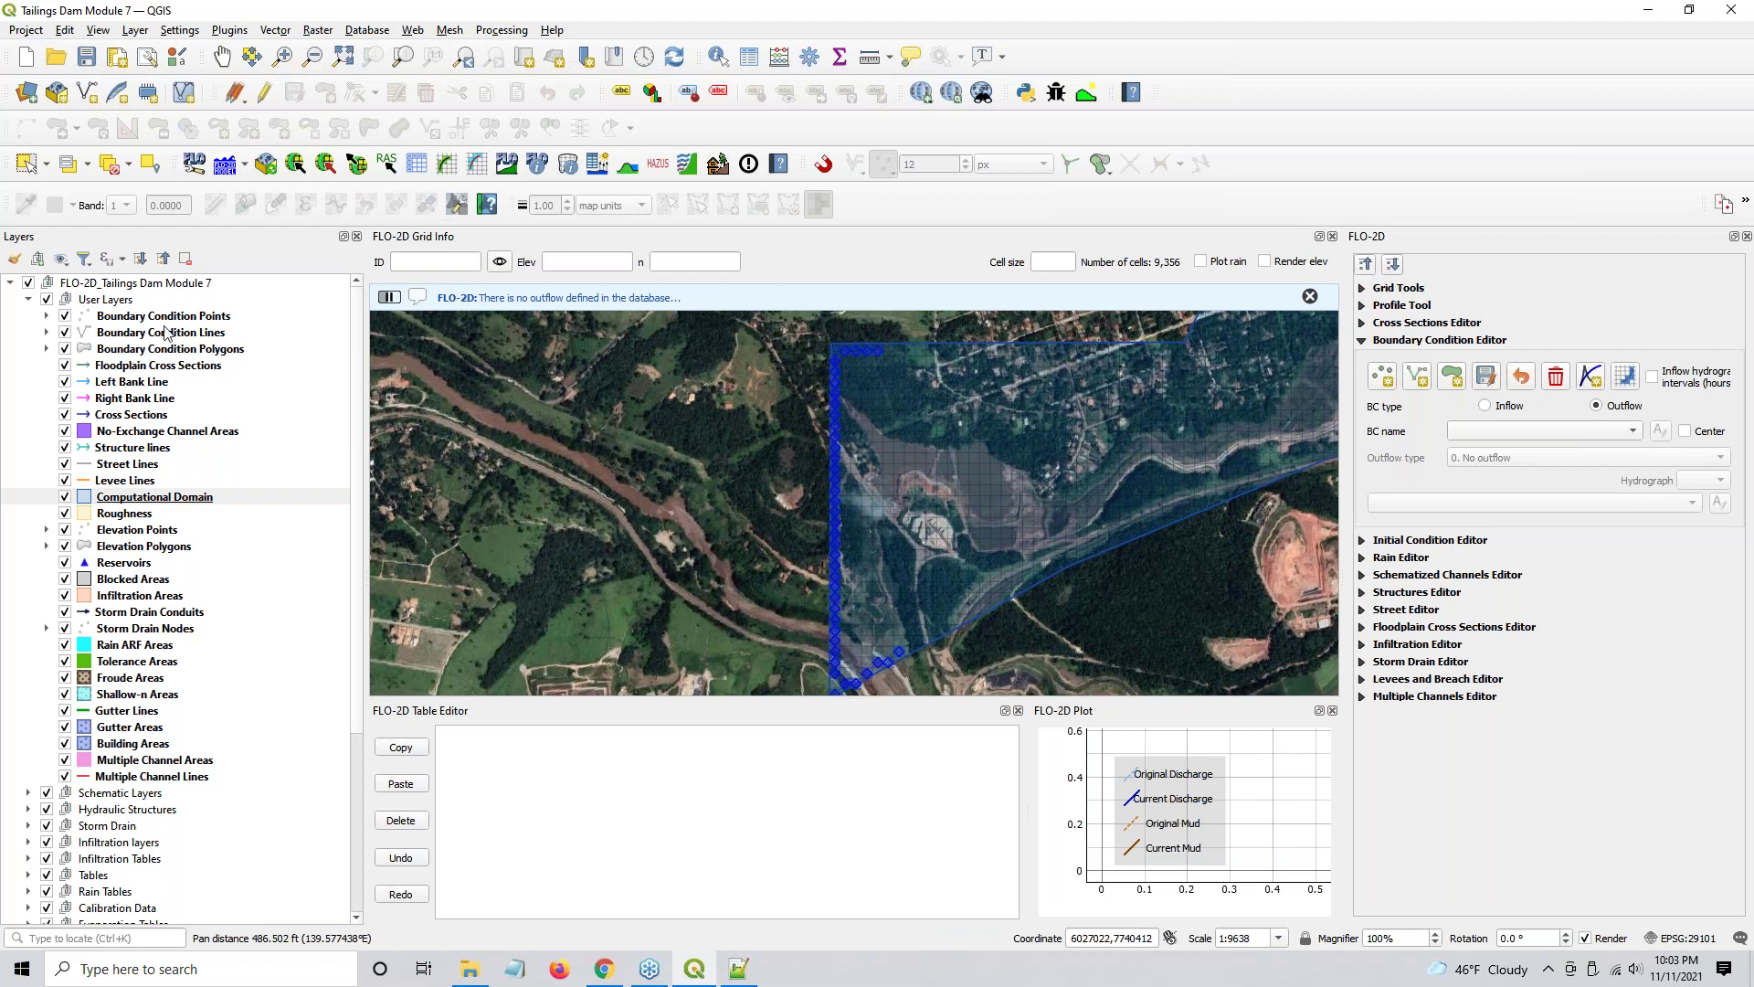
left_click(166, 319)
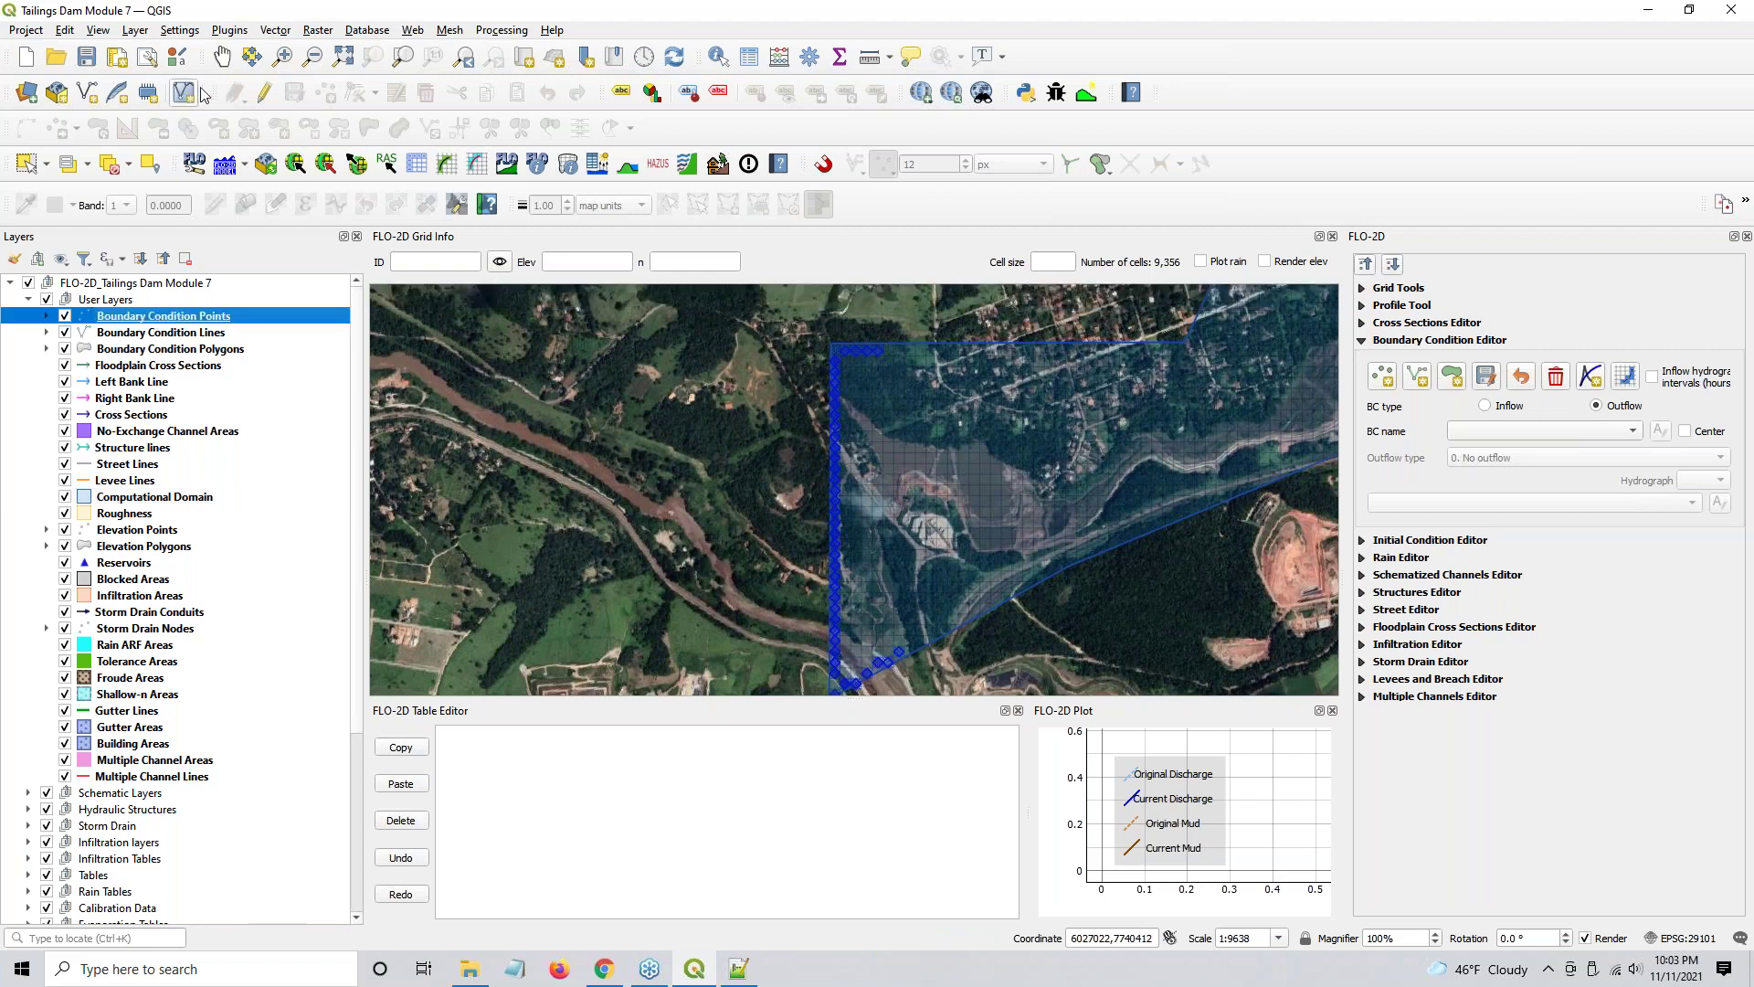
left_click(264, 92)
left_click(28, 165)
scroll(644, 443, "down", 1)
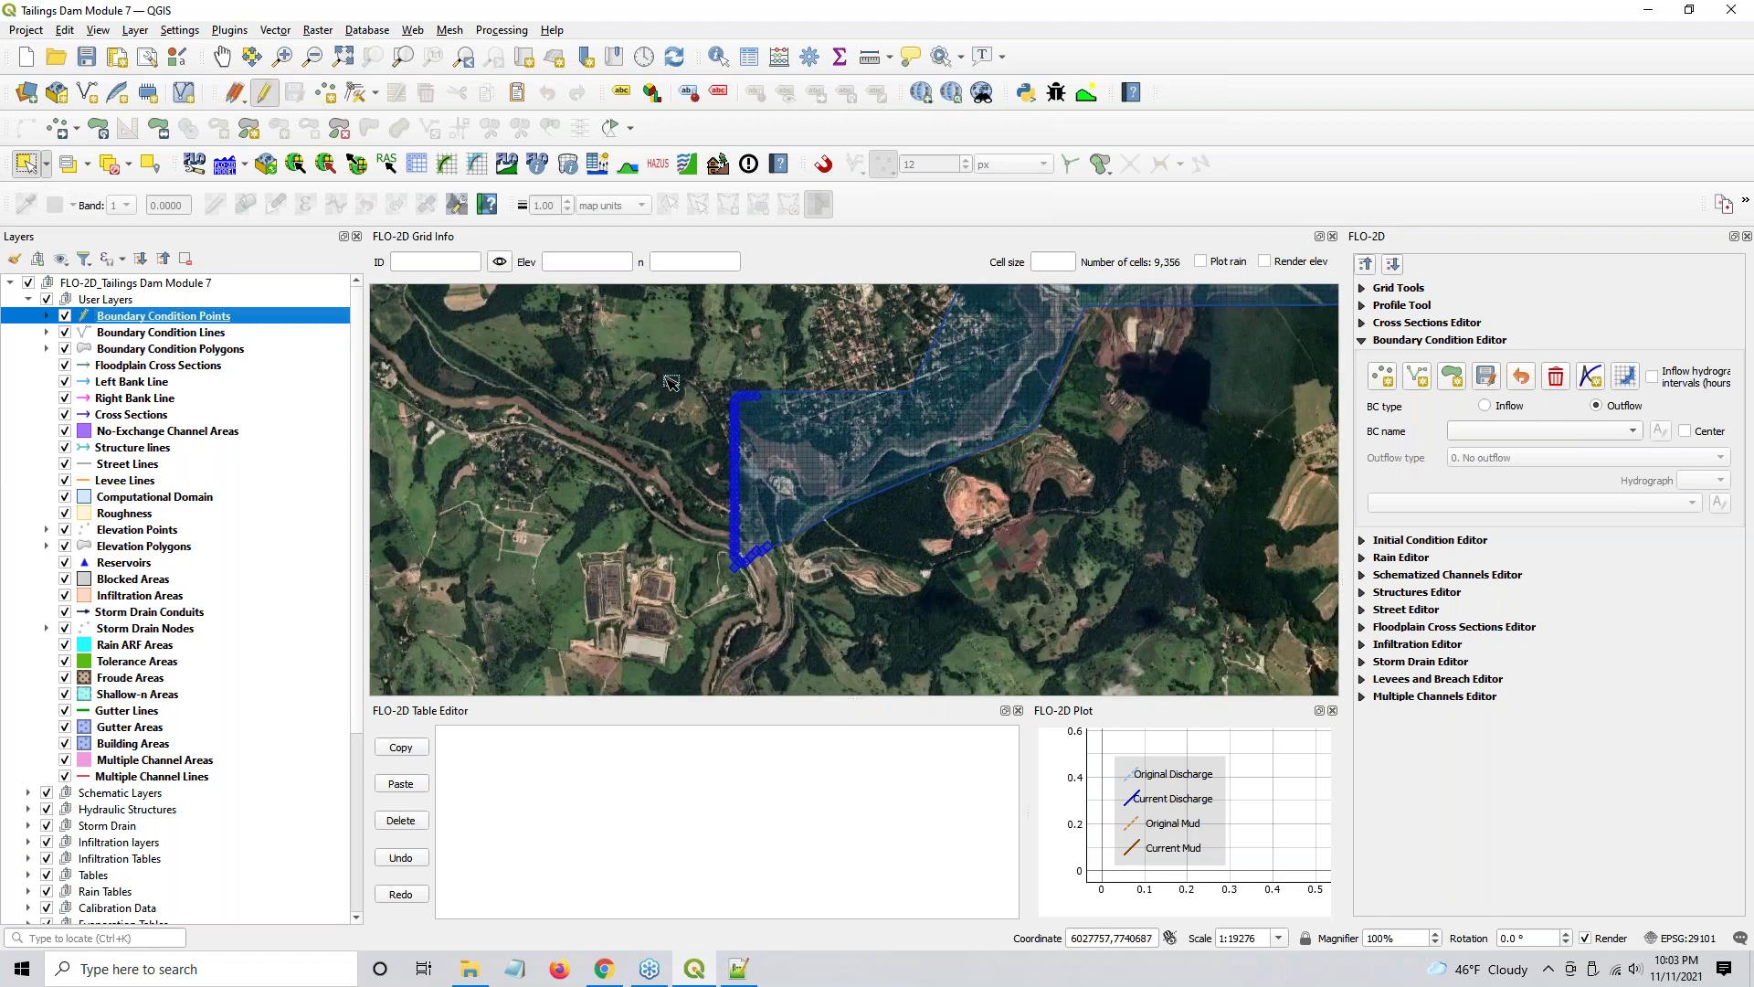
left_click_drag(663, 375, 868, 583)
key("Delete")
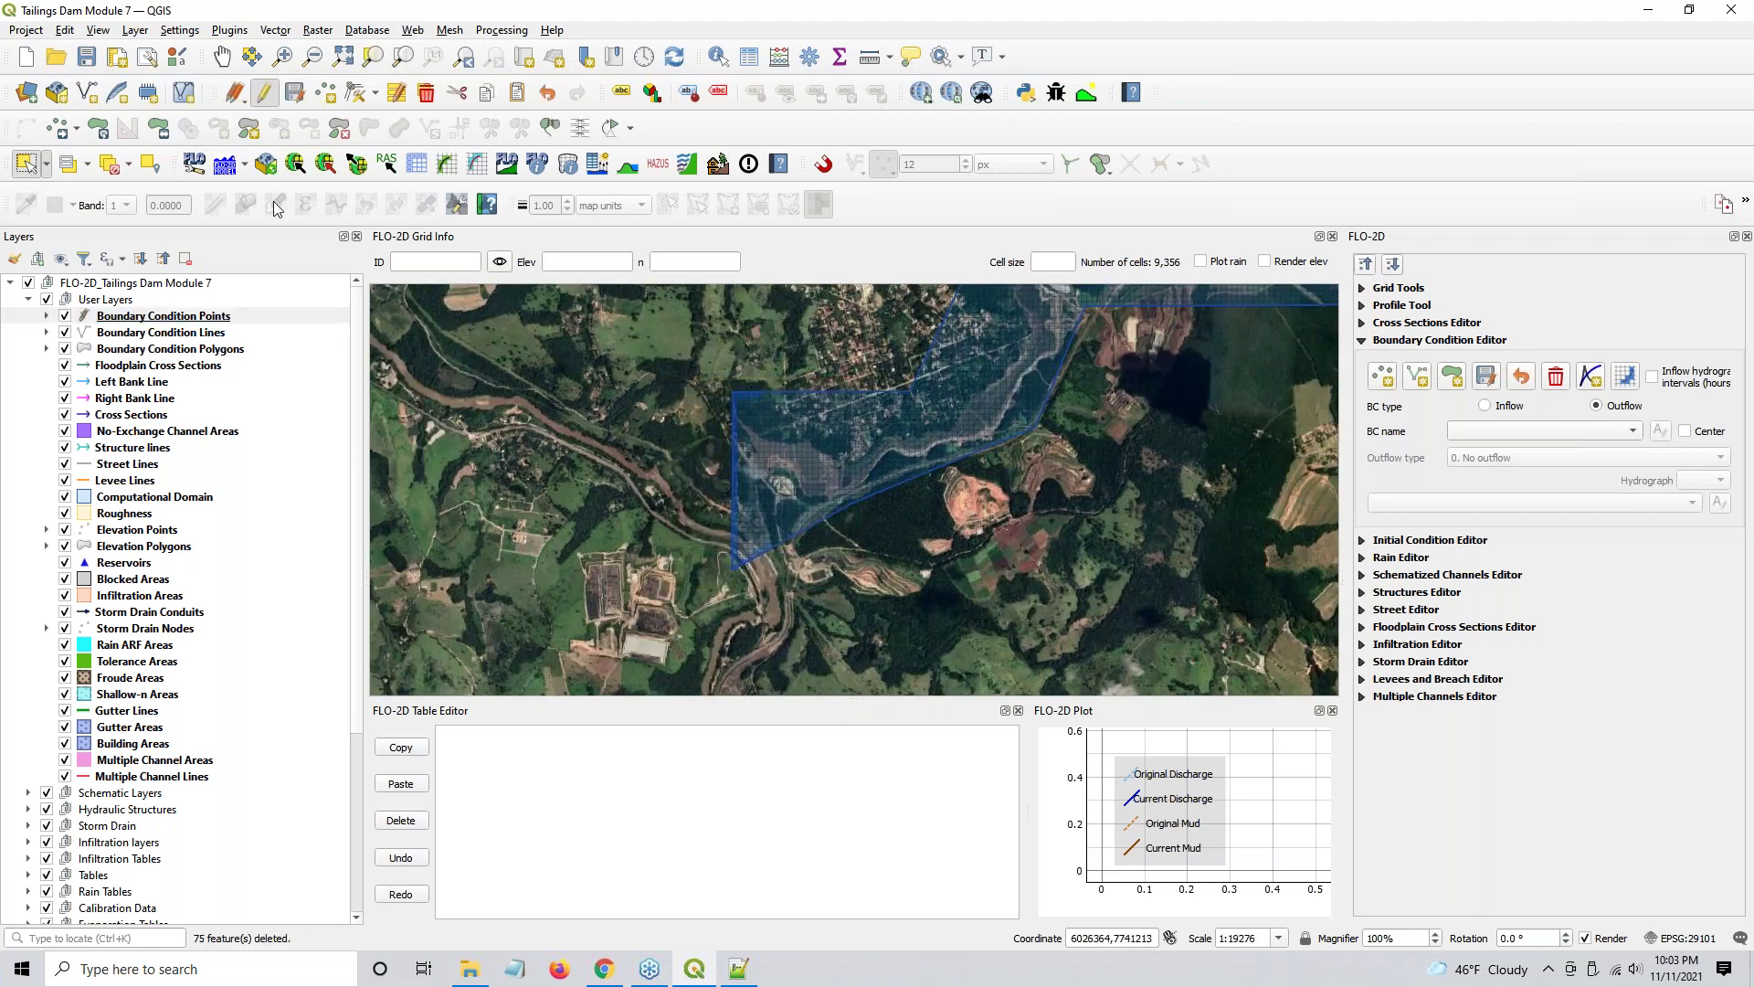
left_click(263, 95)
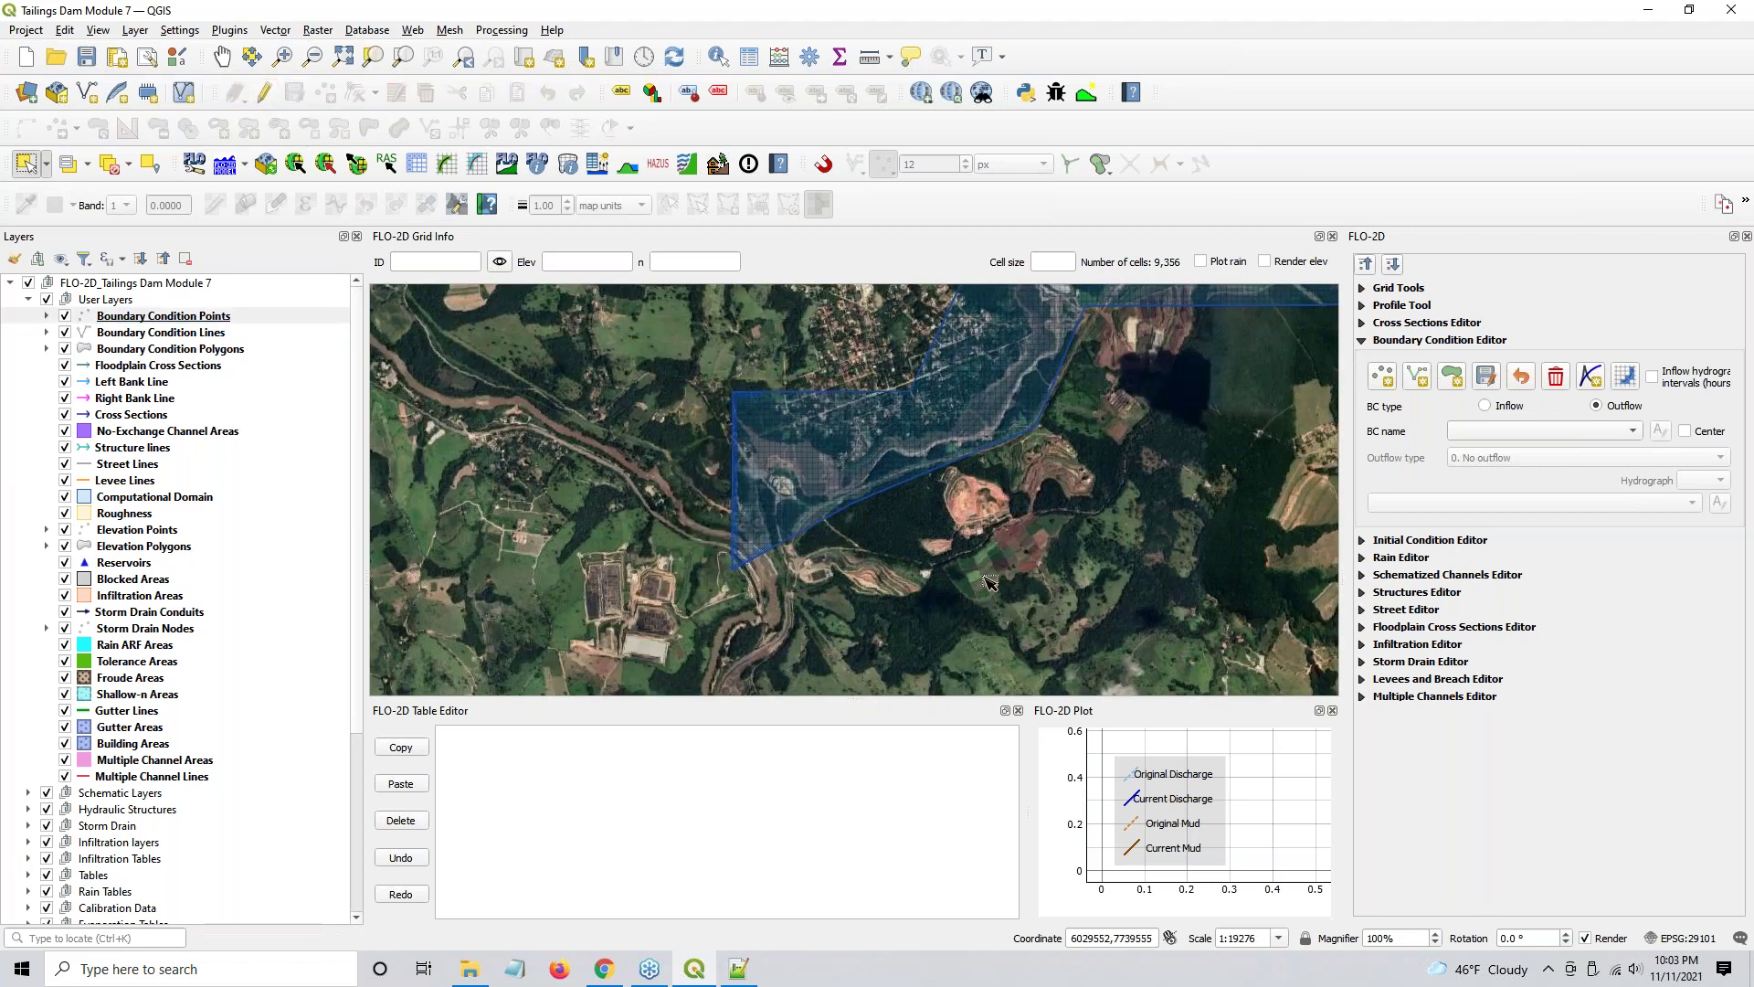
- Schematize the boundary conditions with the outflow removed, overwriting the grid cells already defined
left_click(1626, 378)
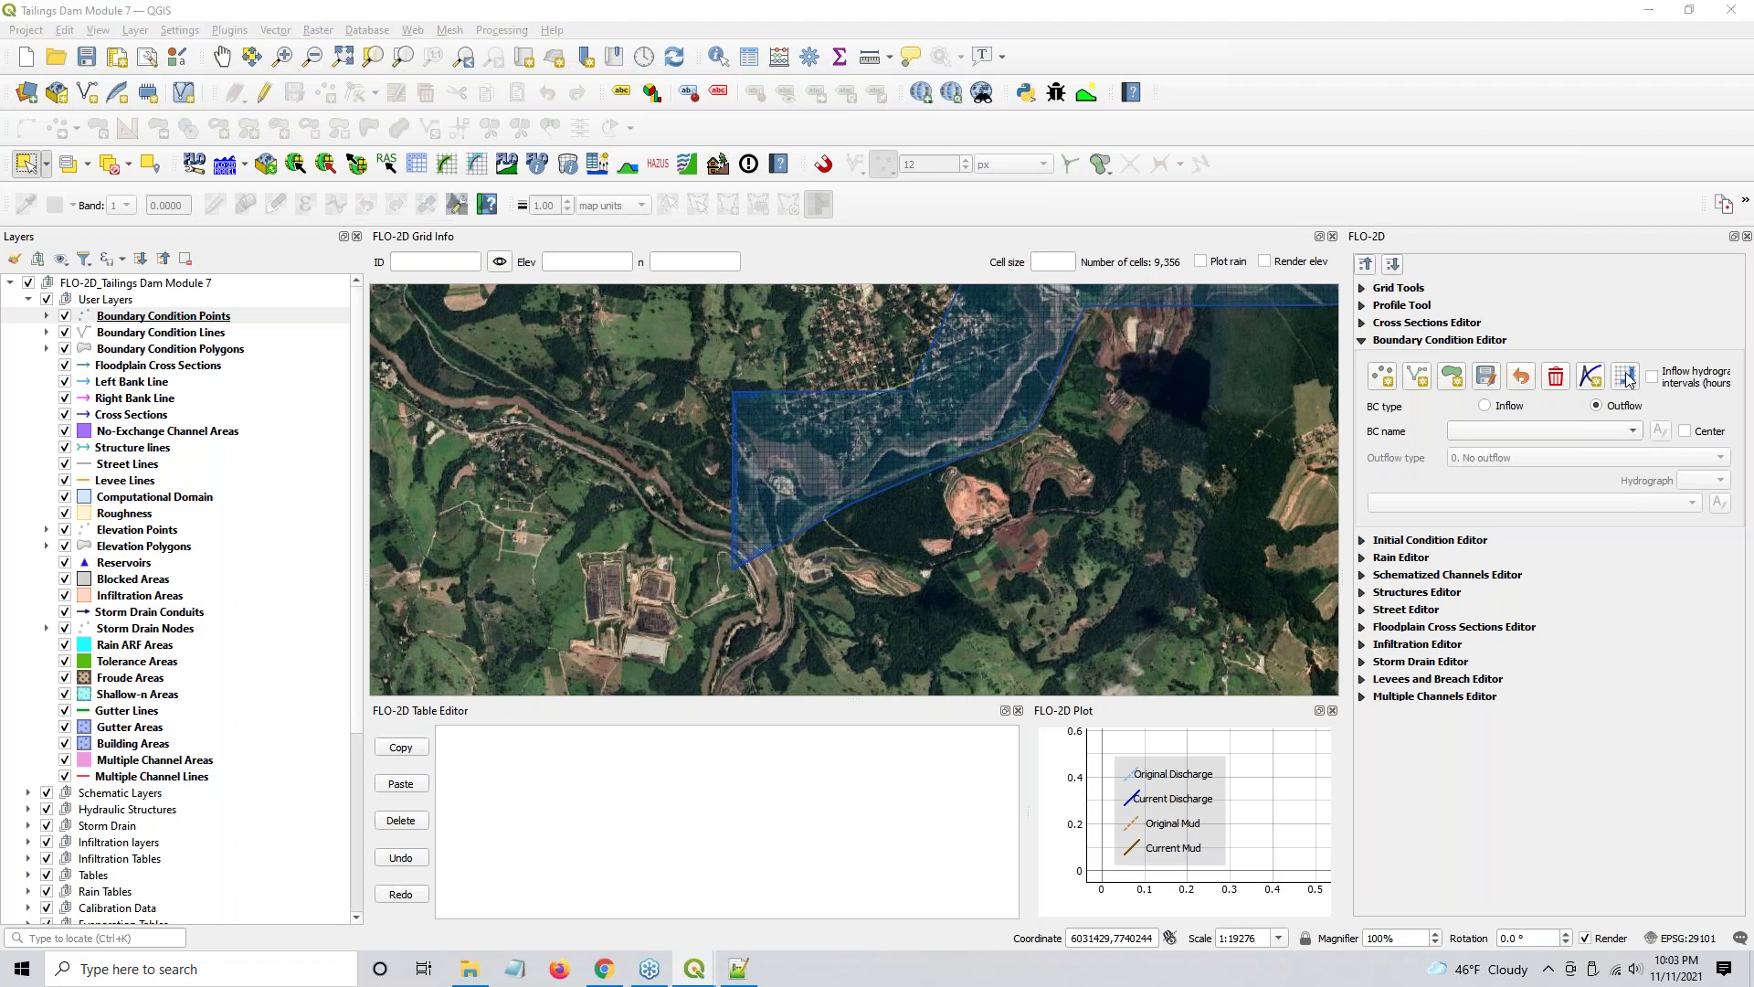
left_click(950, 502)
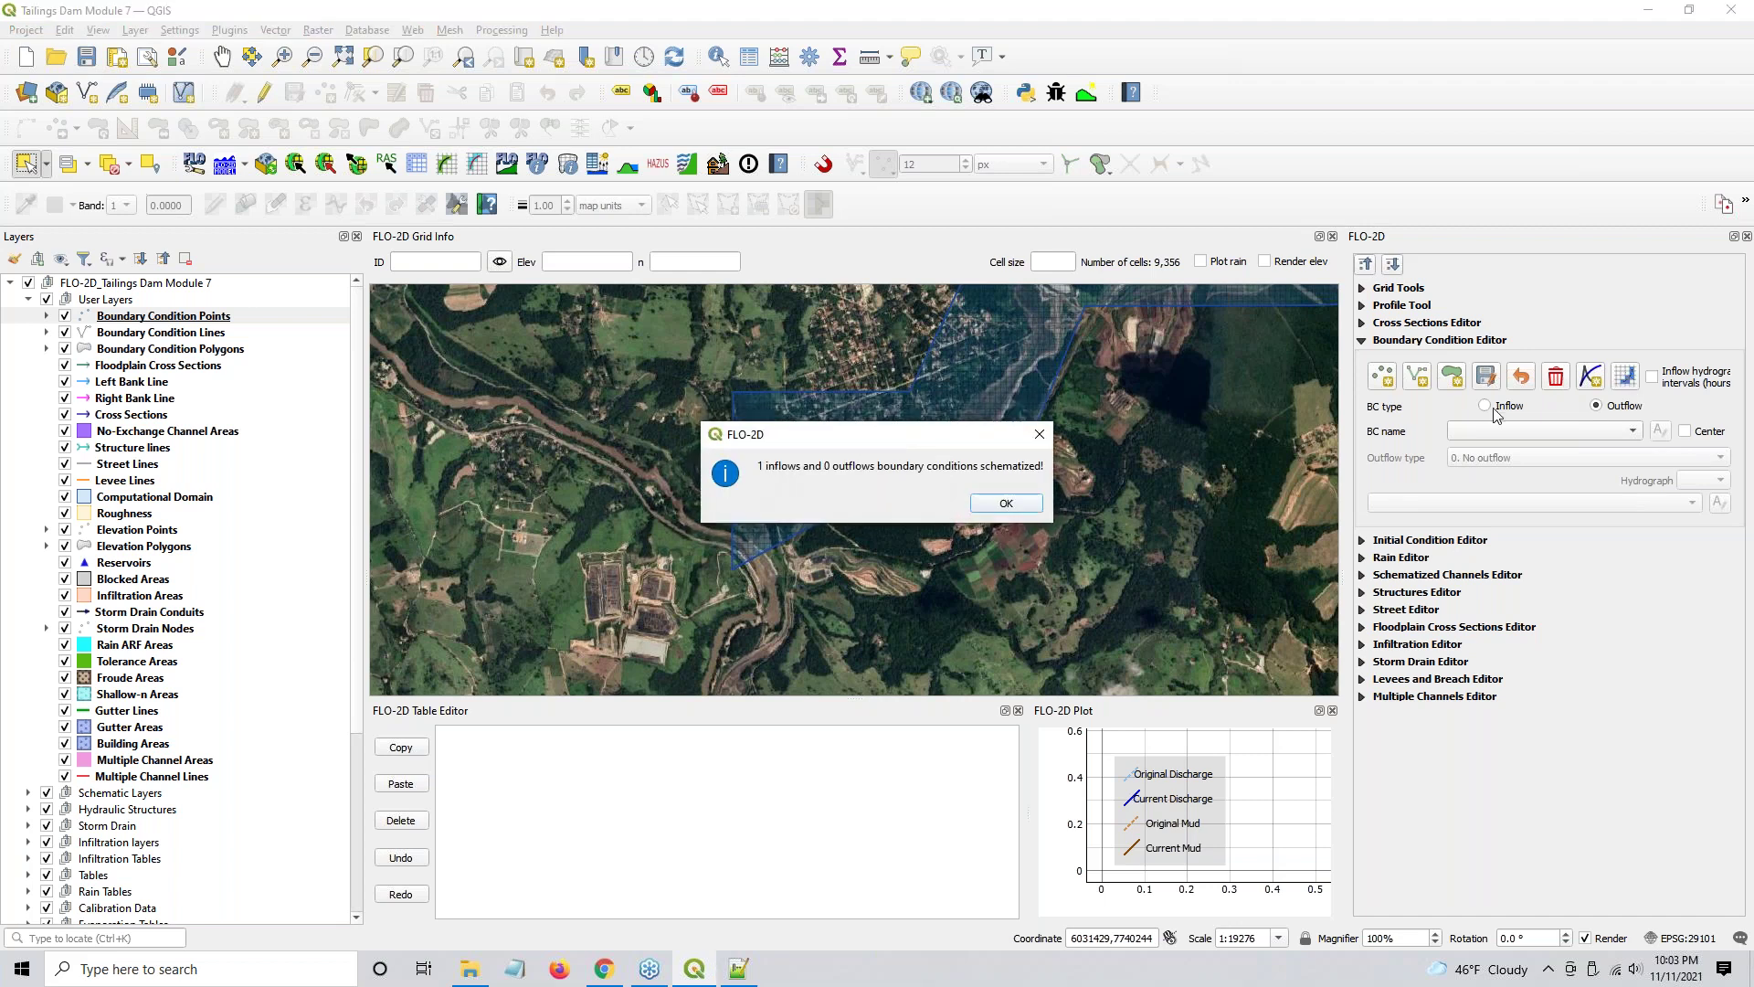
left_click(1001, 506)
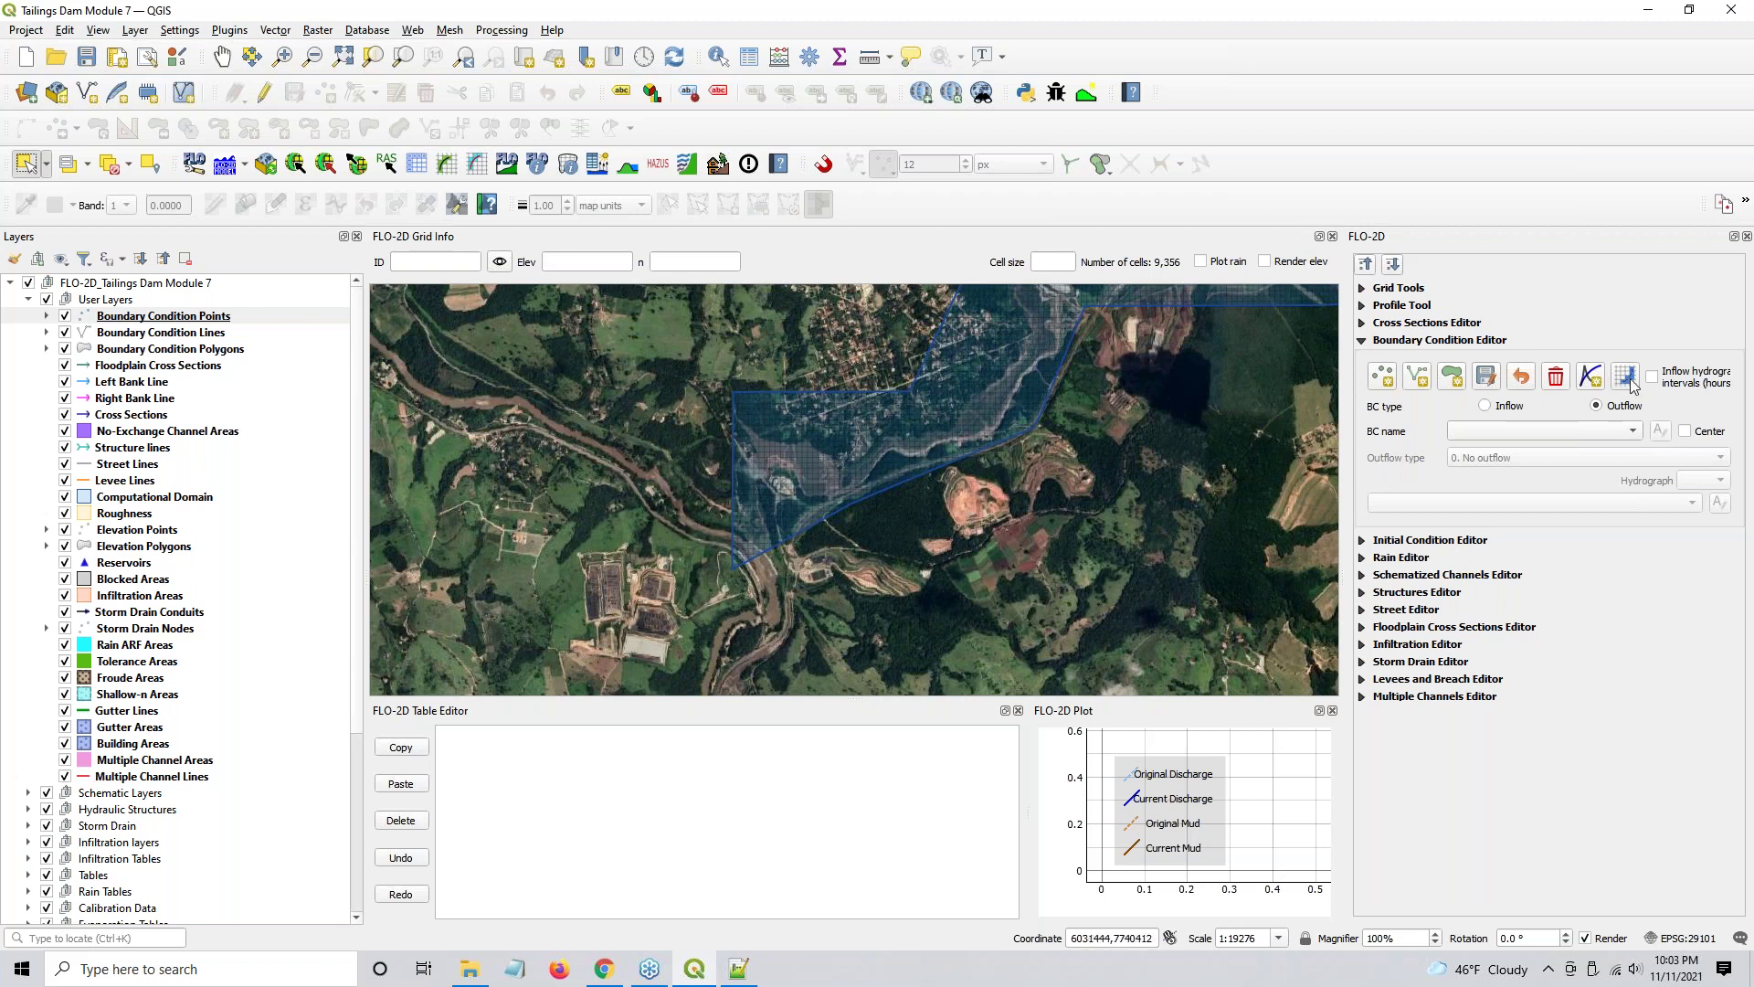
- Draw an Outflow boundary condition polygon over the downstream edge of the computational domain and save it
left_click(1452, 376)
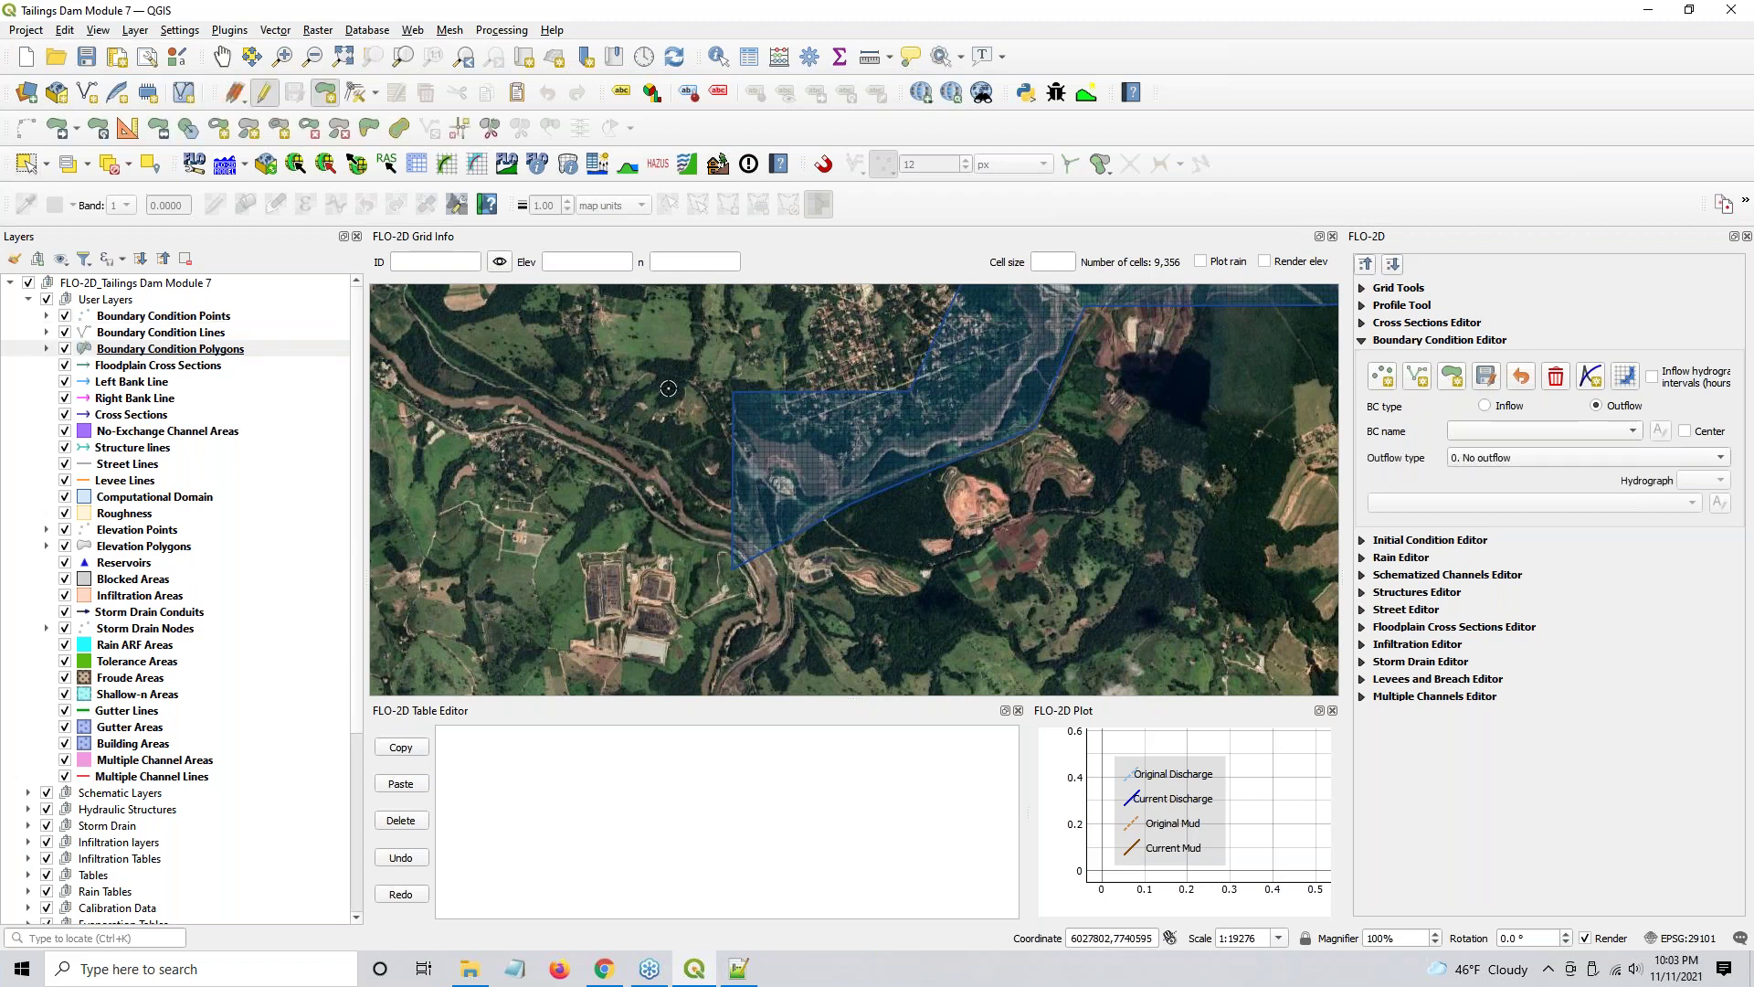
left_click(755, 374)
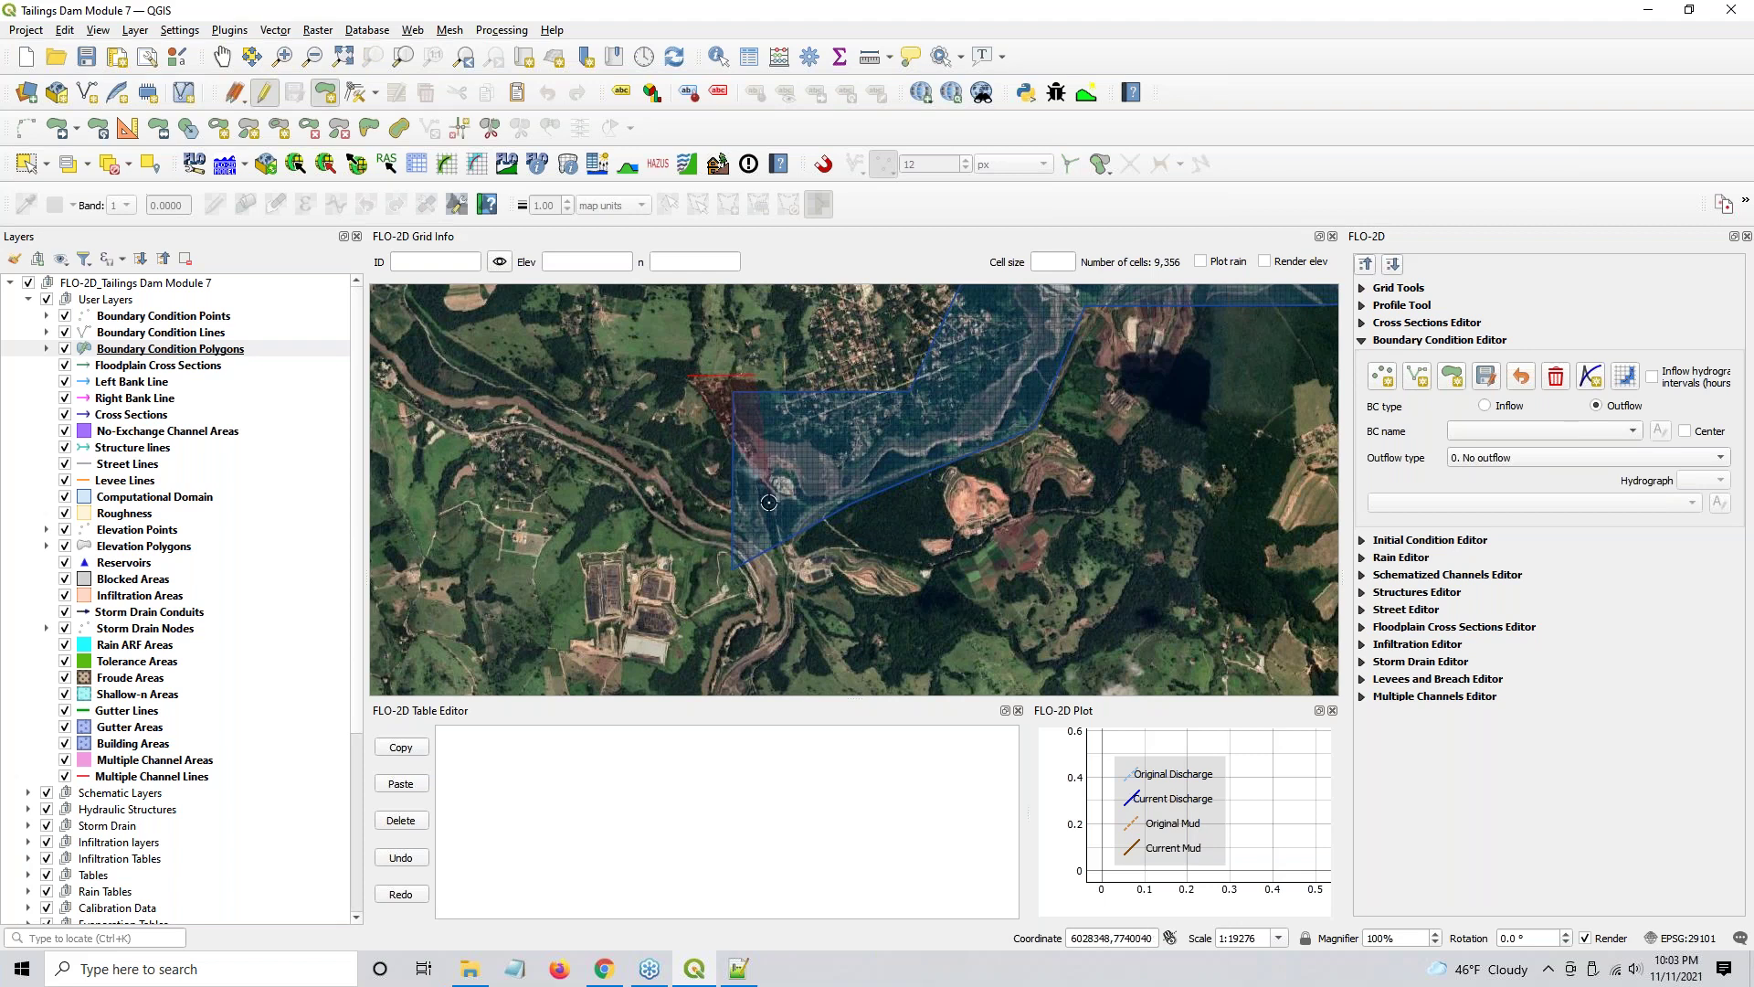
left_click(774, 568)
right_click(695, 582)
left_click(554, 99)
left_click(548, 55)
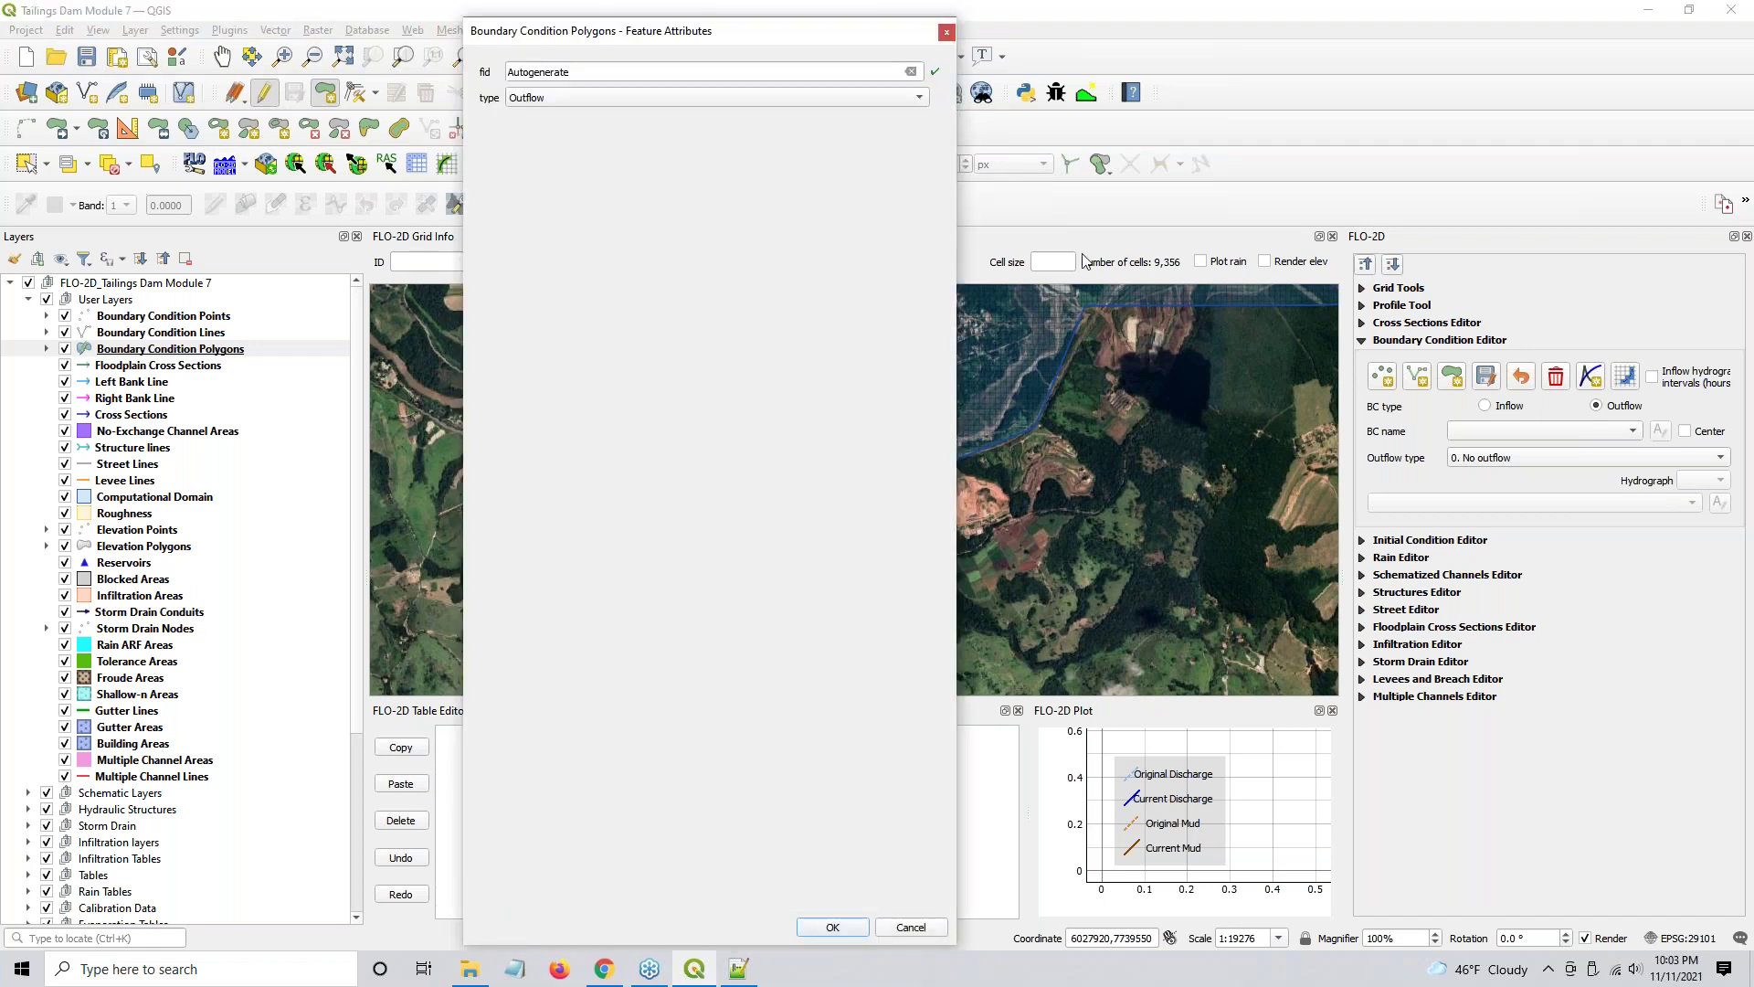
left_click(833, 927)
left_click(1455, 382)
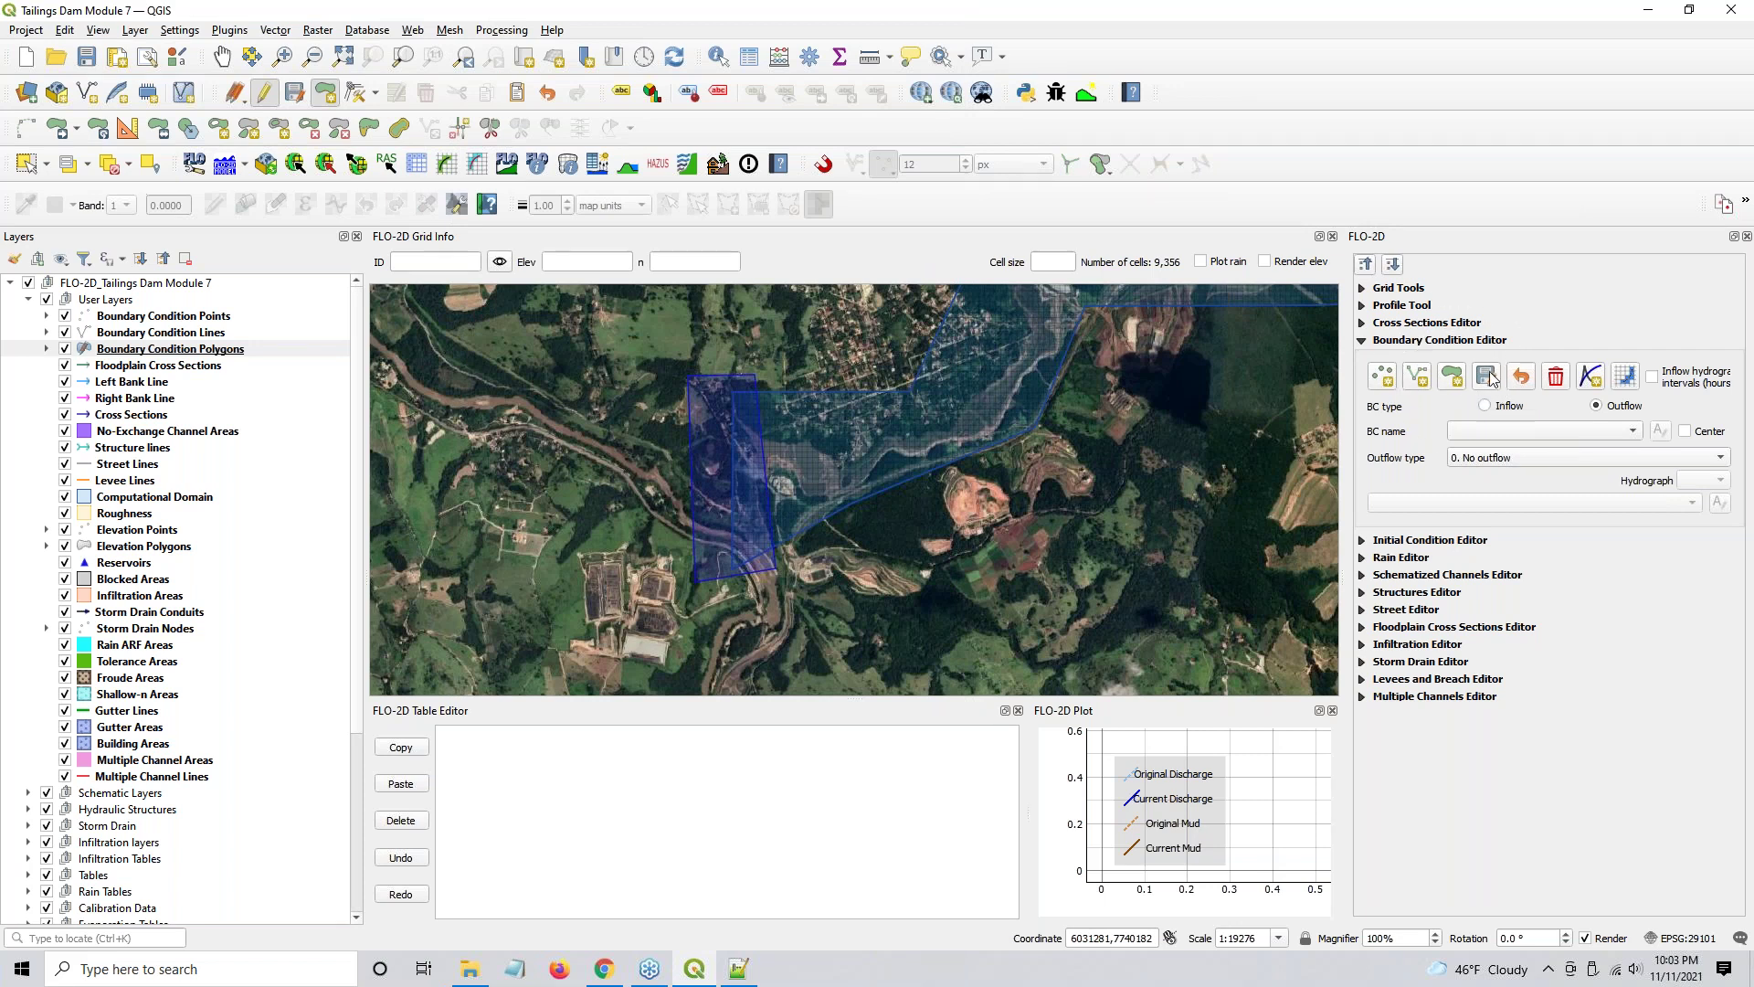
left_click(1488, 378)
left_click(1058, 518)
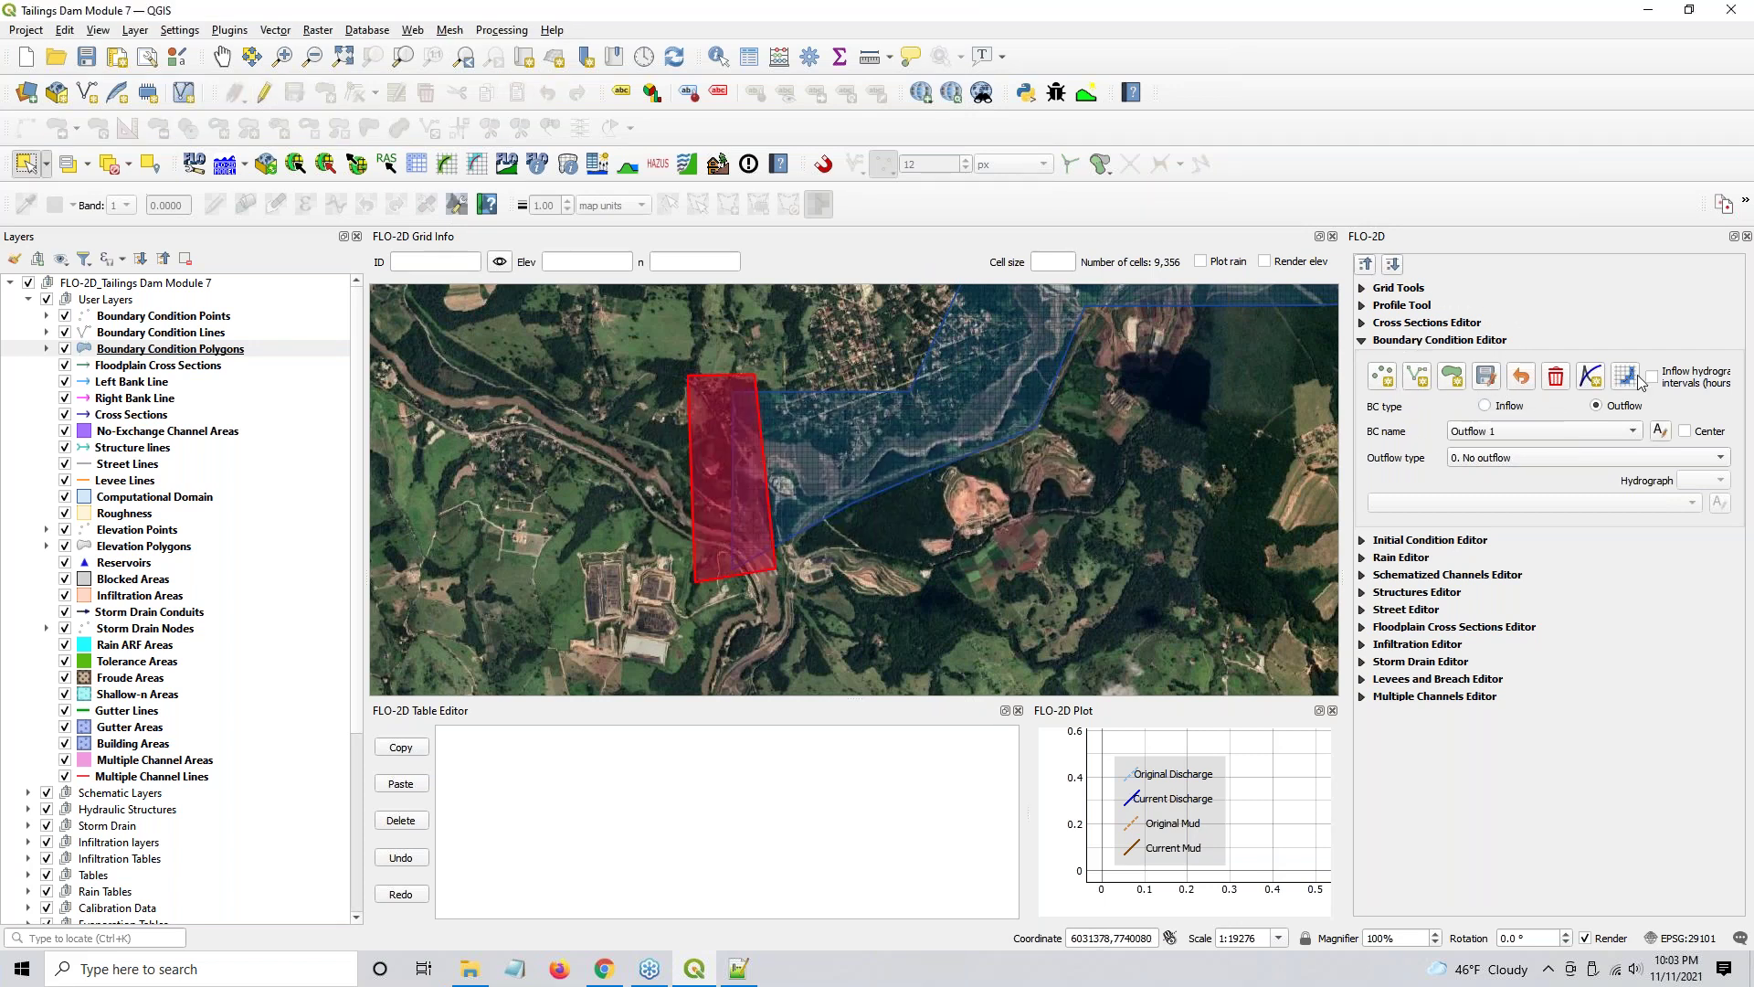
- Try to schematize the boundary conditions with the new outflow polygon, overwriting the existing grid cells
left_click(1626, 377)
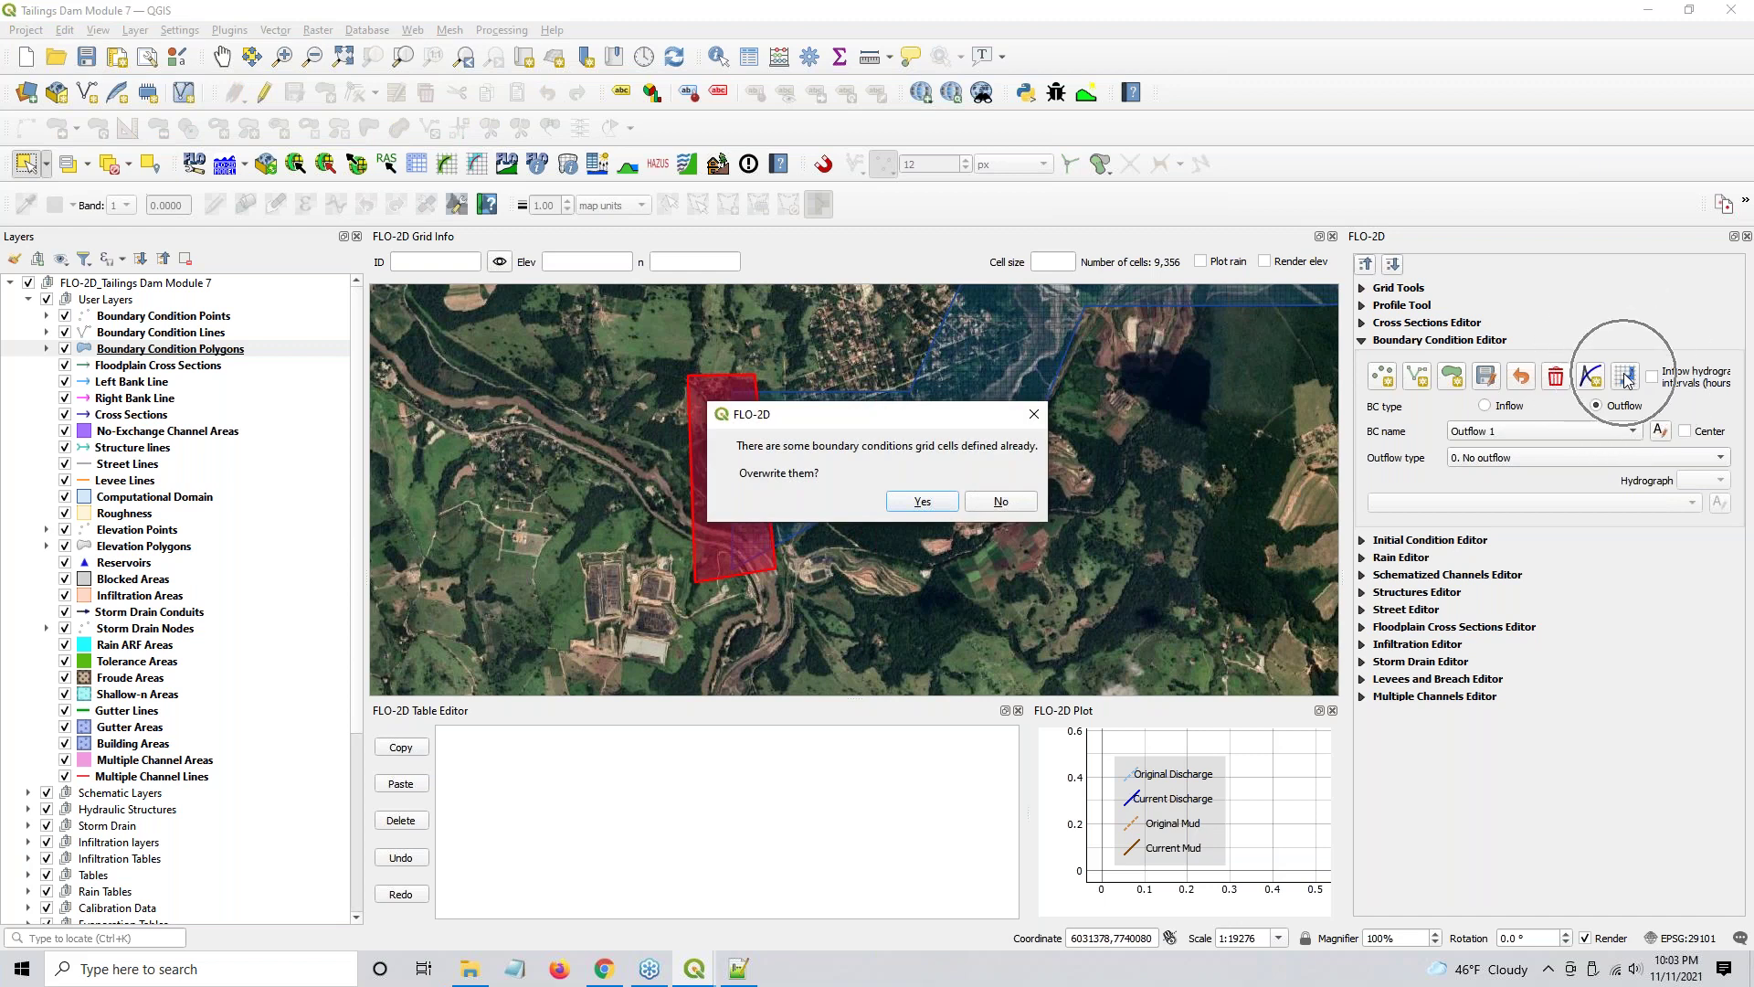
left_click(918, 502)
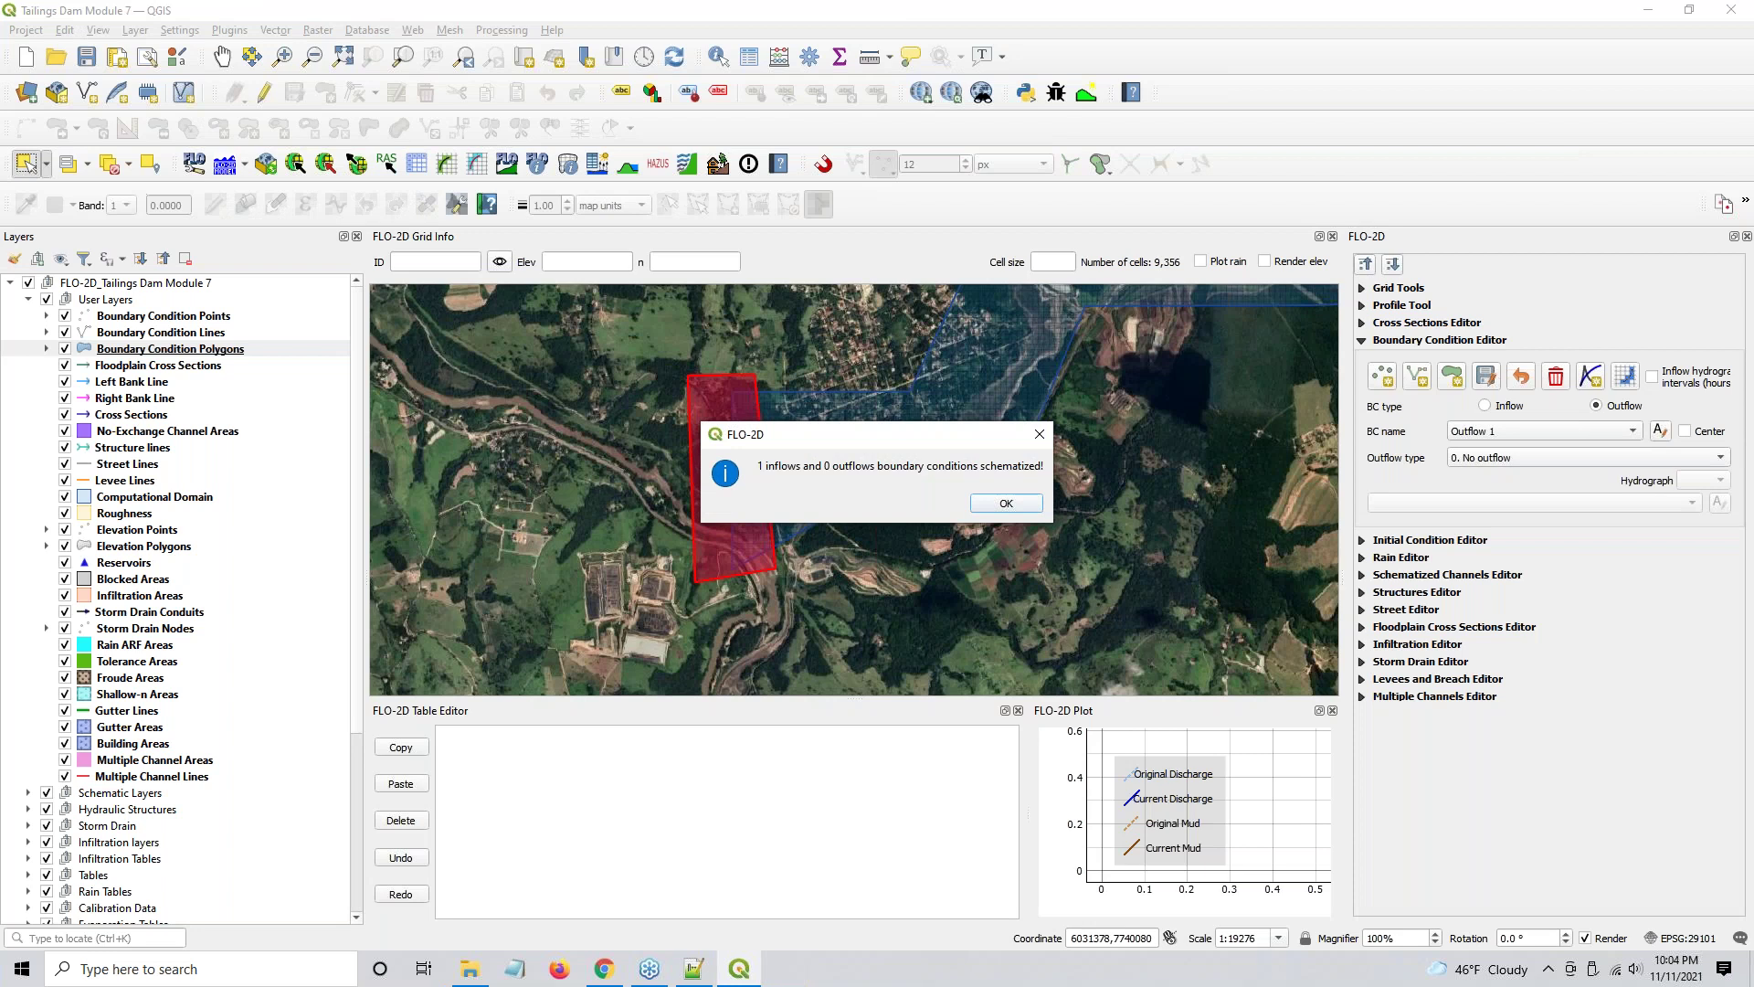
left_click(1016, 503)
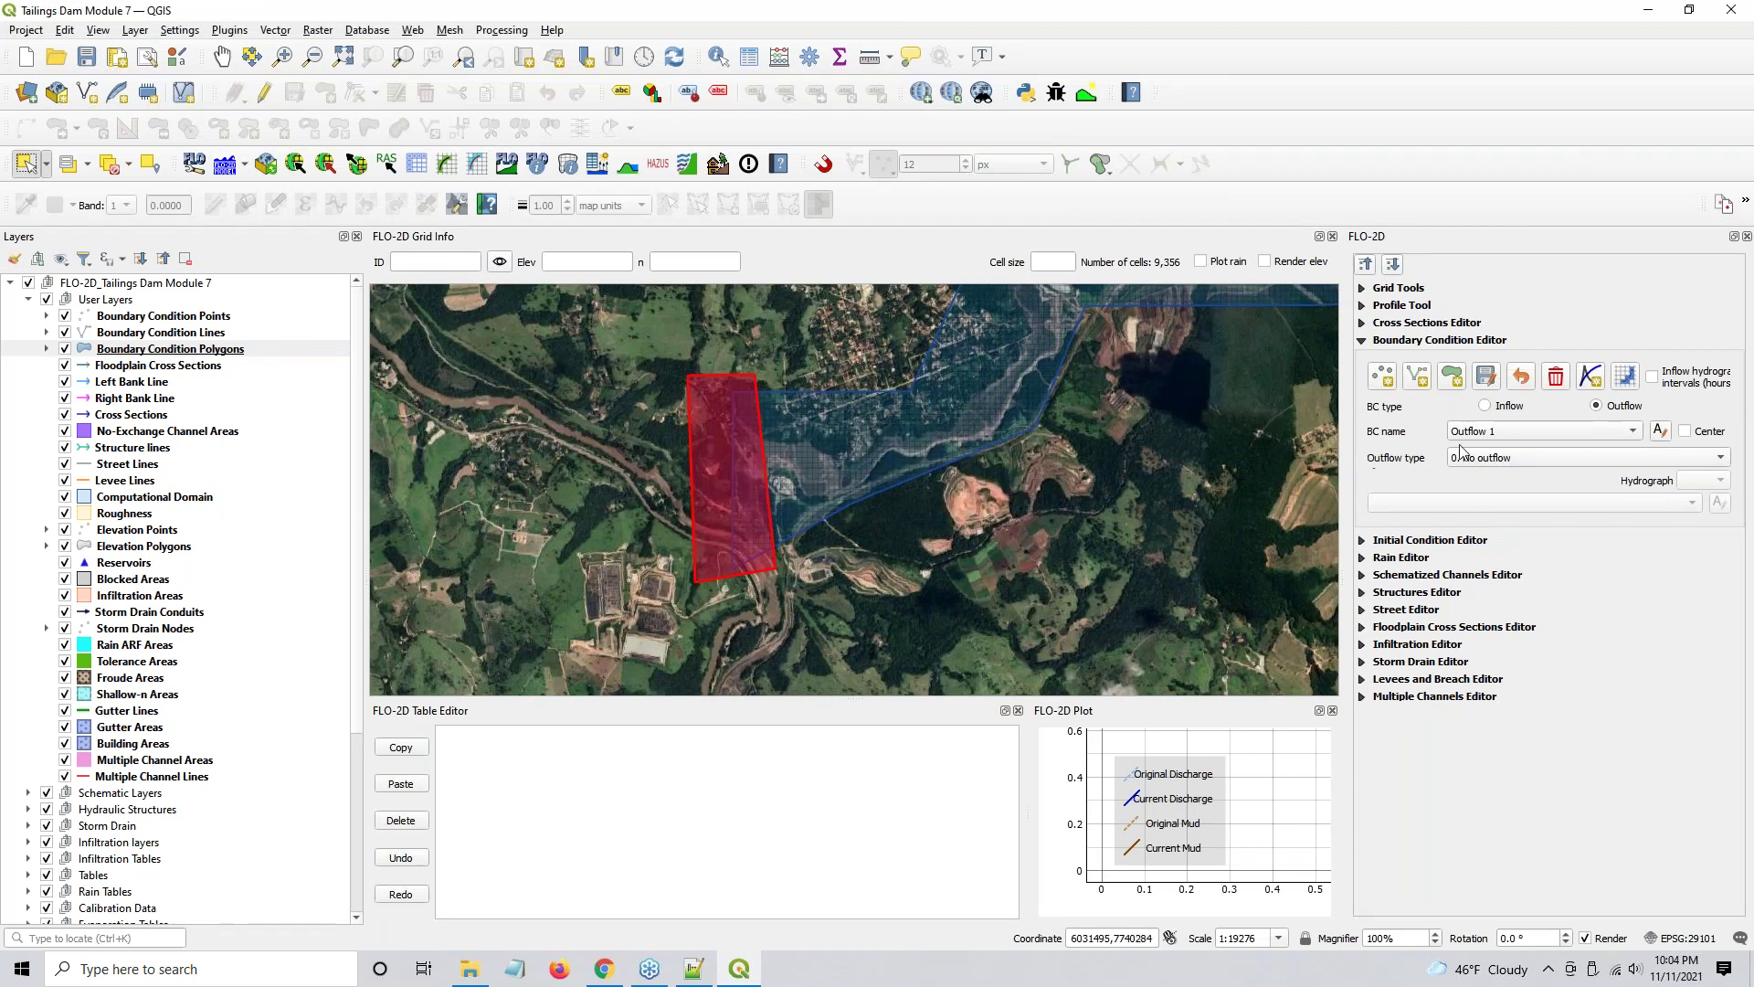
- Set the outflow type to 1. Floodplain outflow (no hydrograph) and schematize the boundary conditions, overwriting the existing grid cells
left_click(1466, 457)
left_click(1476, 475)
left_click(1626, 376)
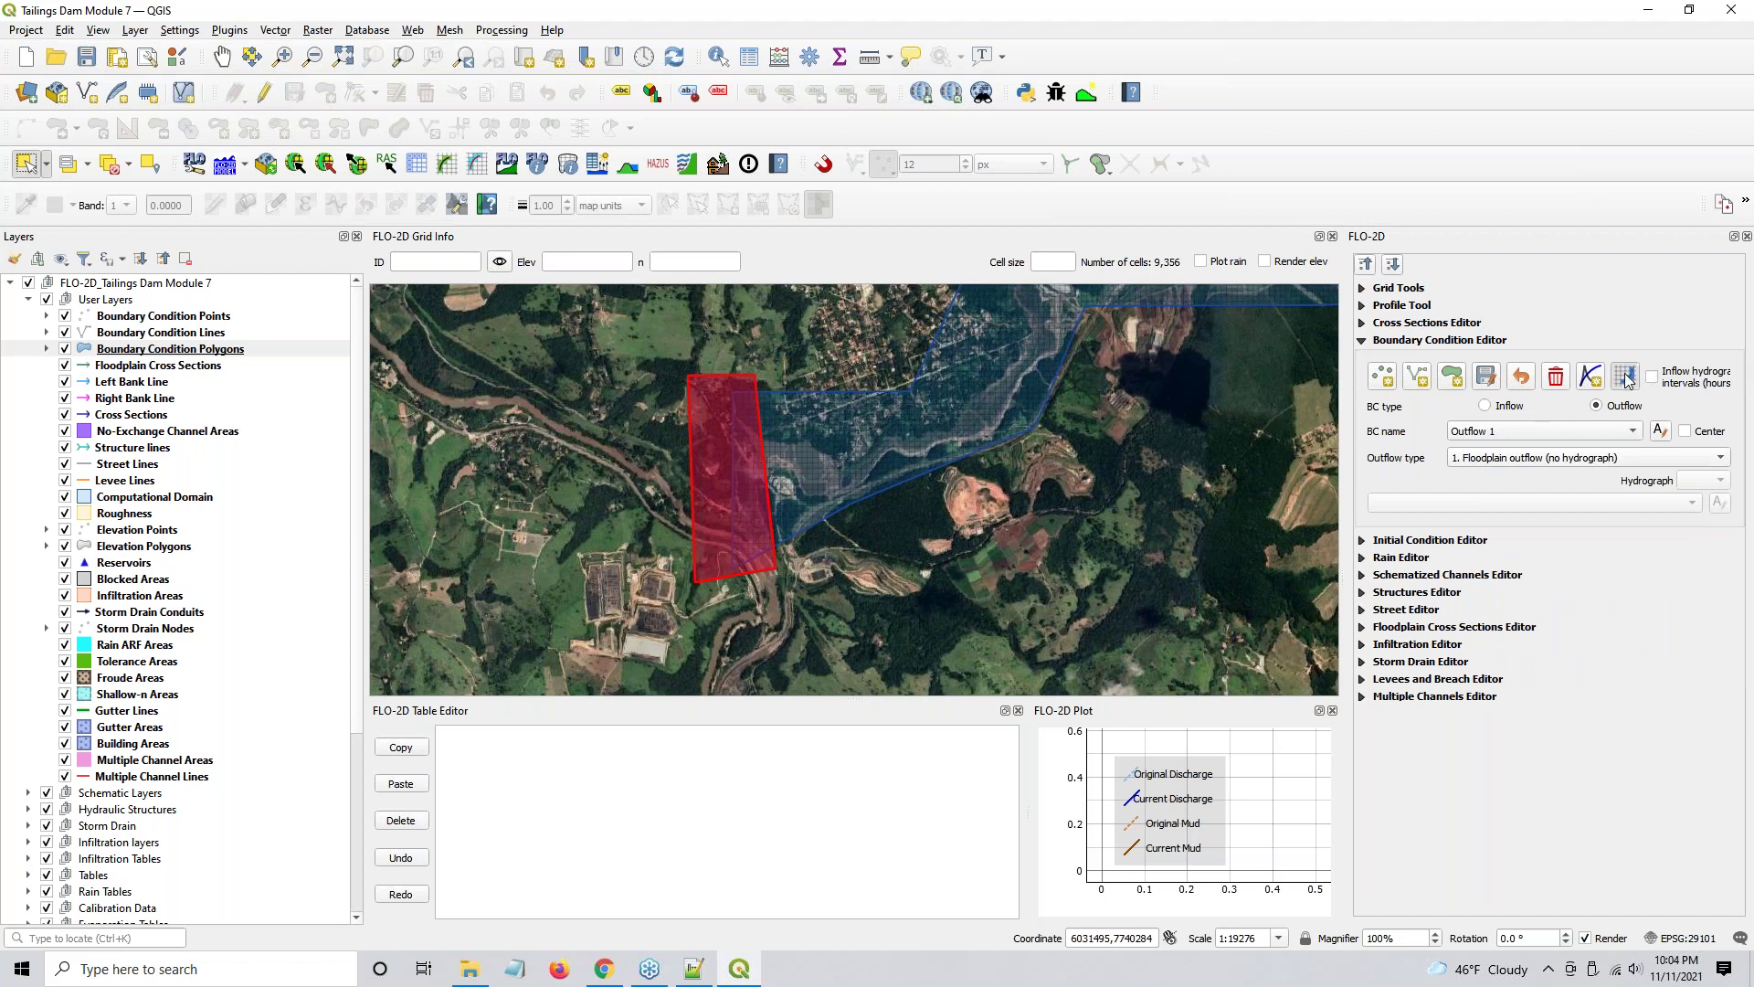
left_click(922, 502)
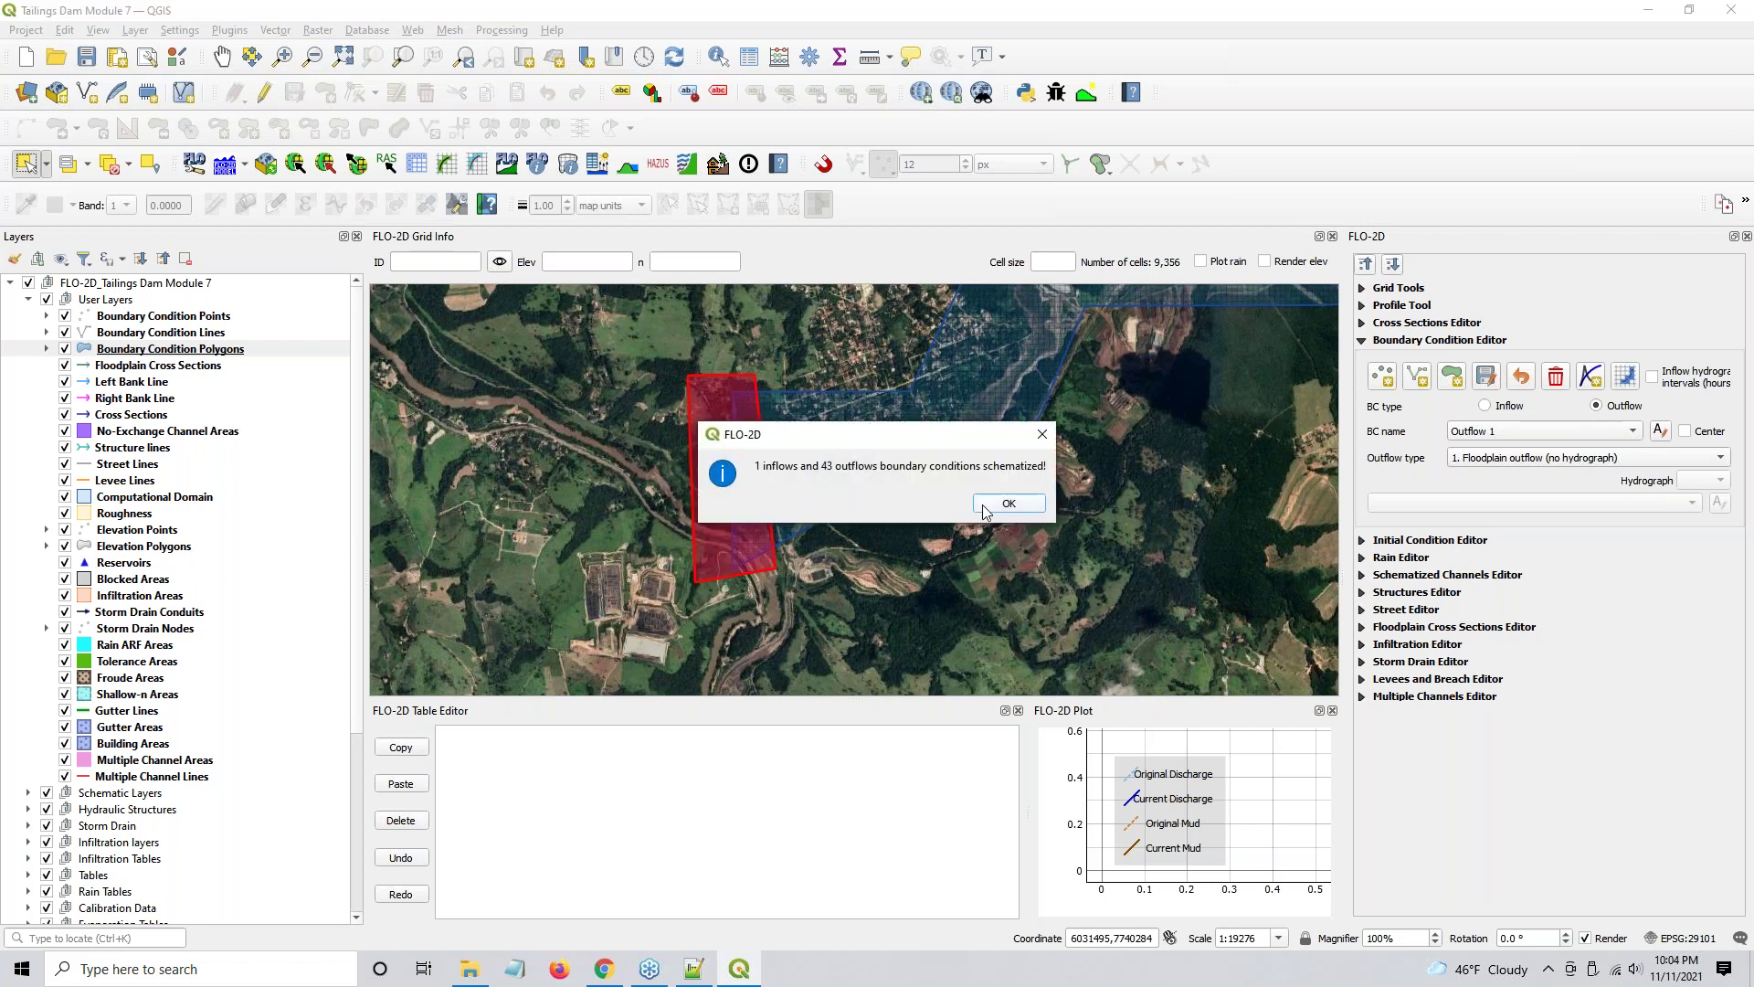
left_click(979, 508)
- Export the FLO-2D model to the Webinar Test folder with all available components selected
scroll(790, 457, "up", 1)
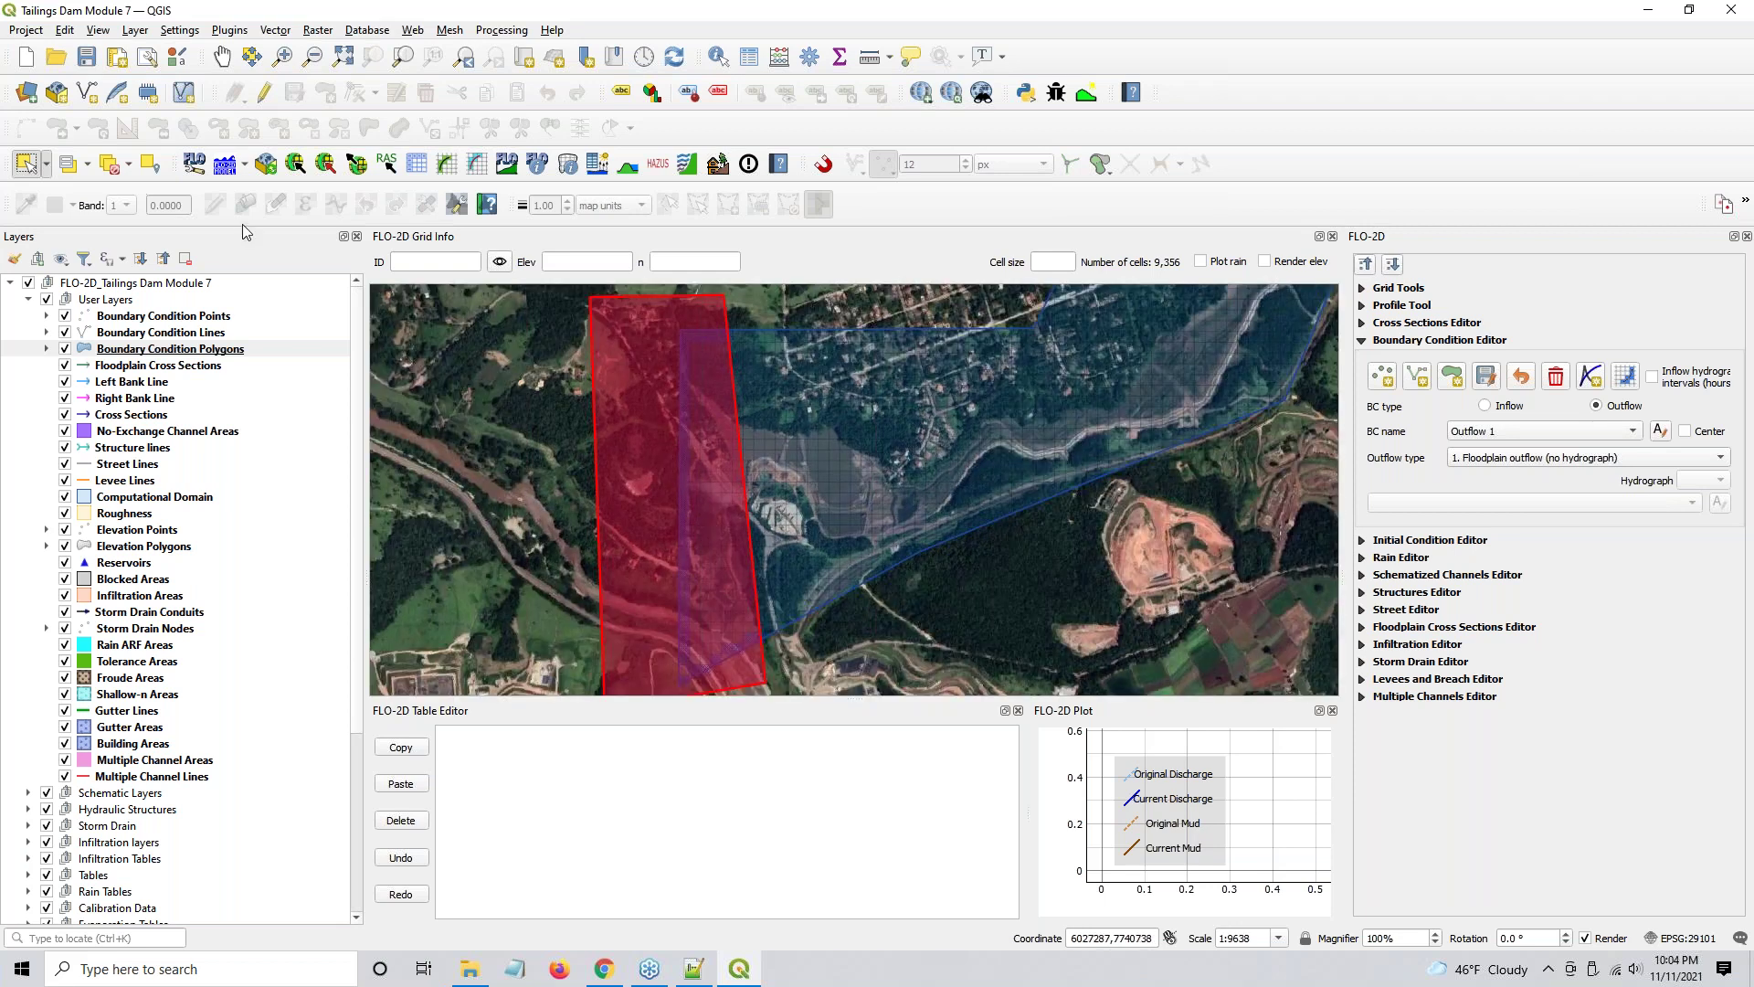
left_click(355, 165)
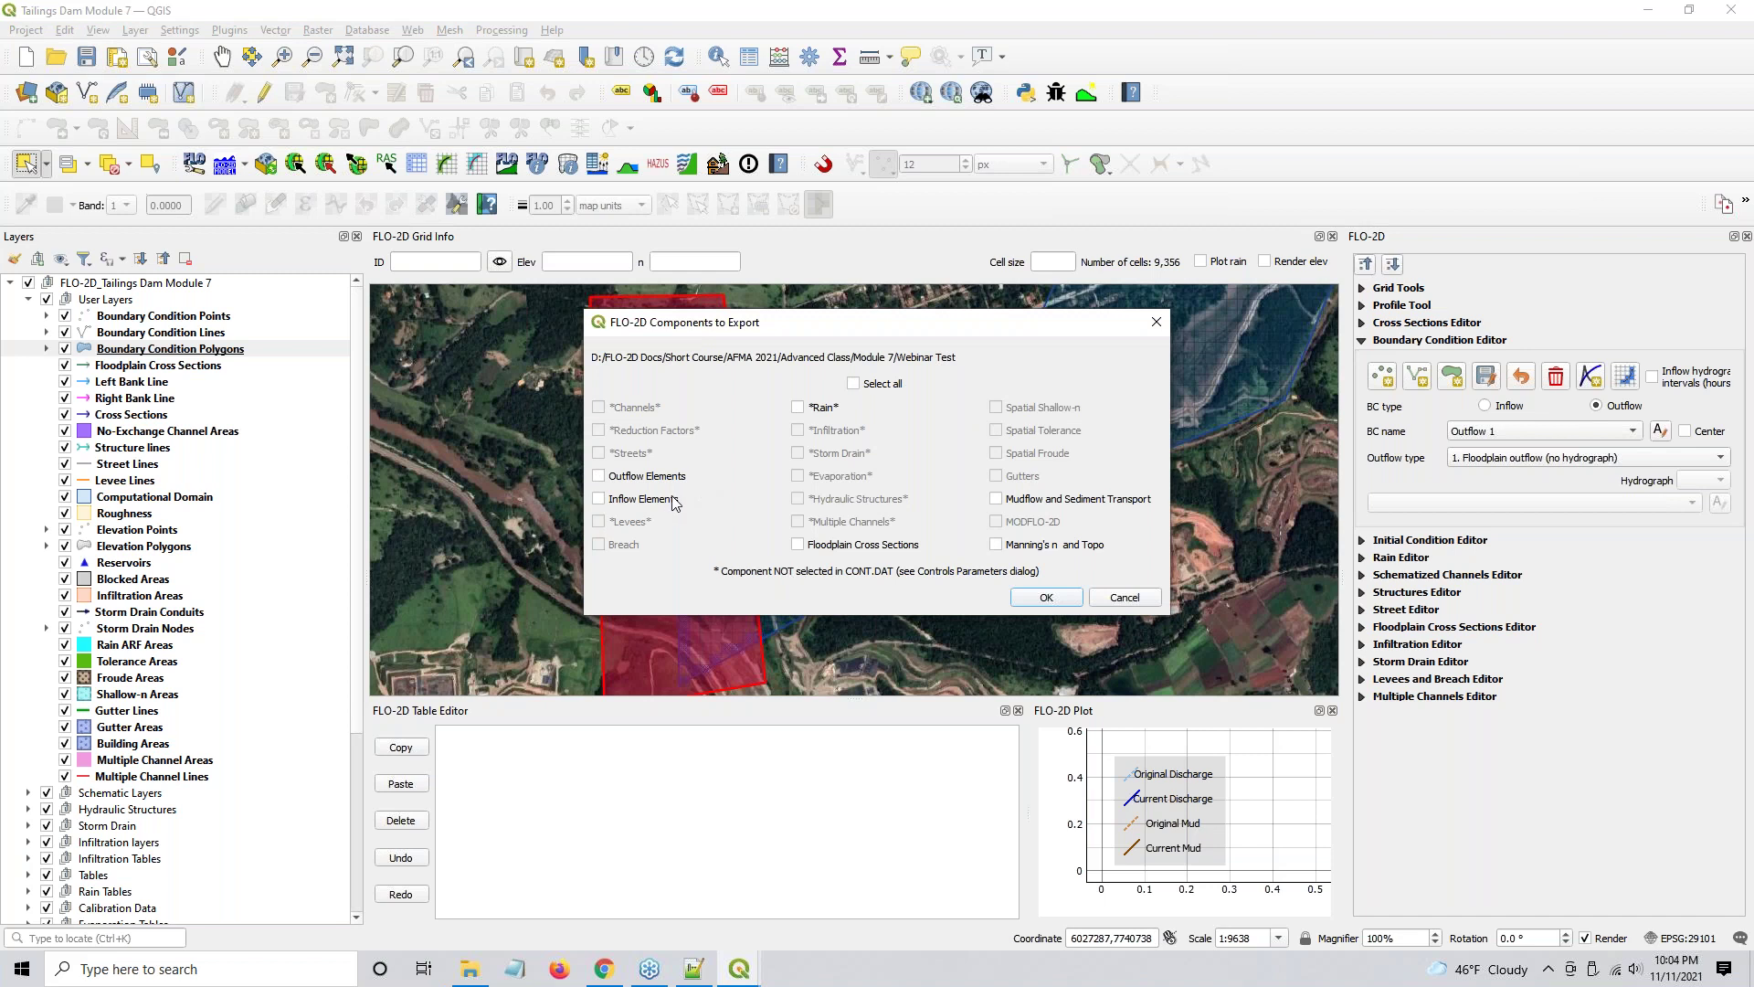
left_click(891, 391)
left_click(1046, 597)
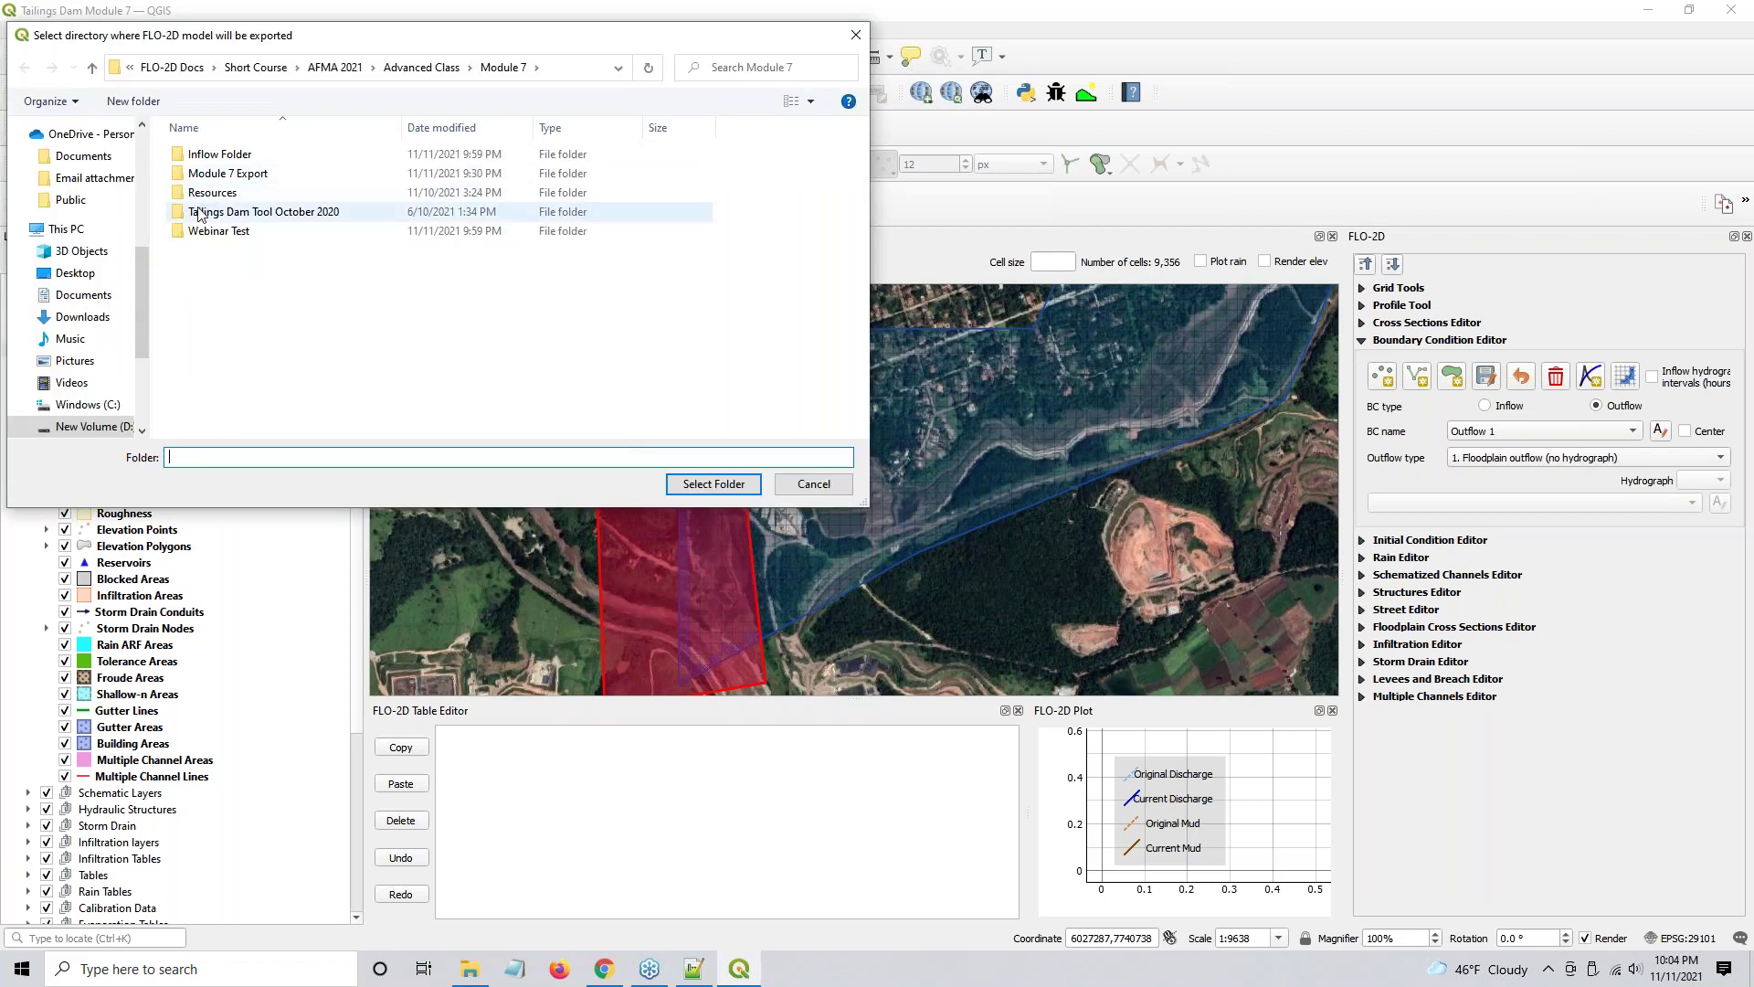
left_click(721, 489)
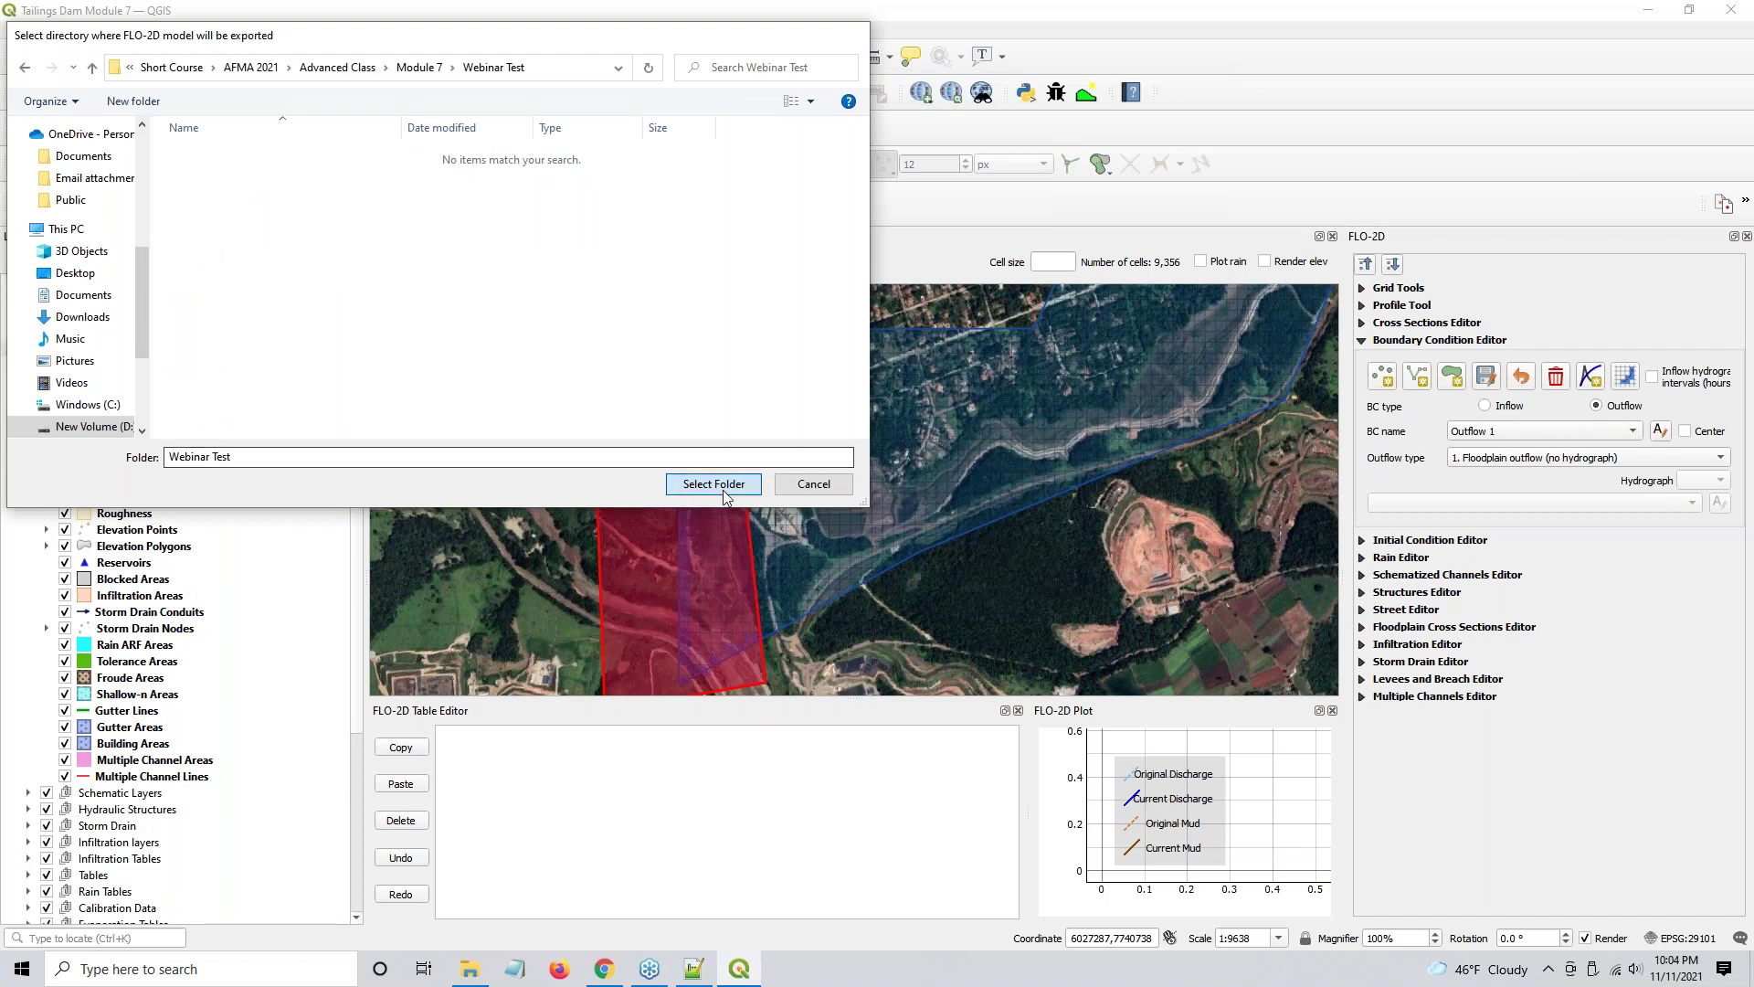
left_click(1058, 579)
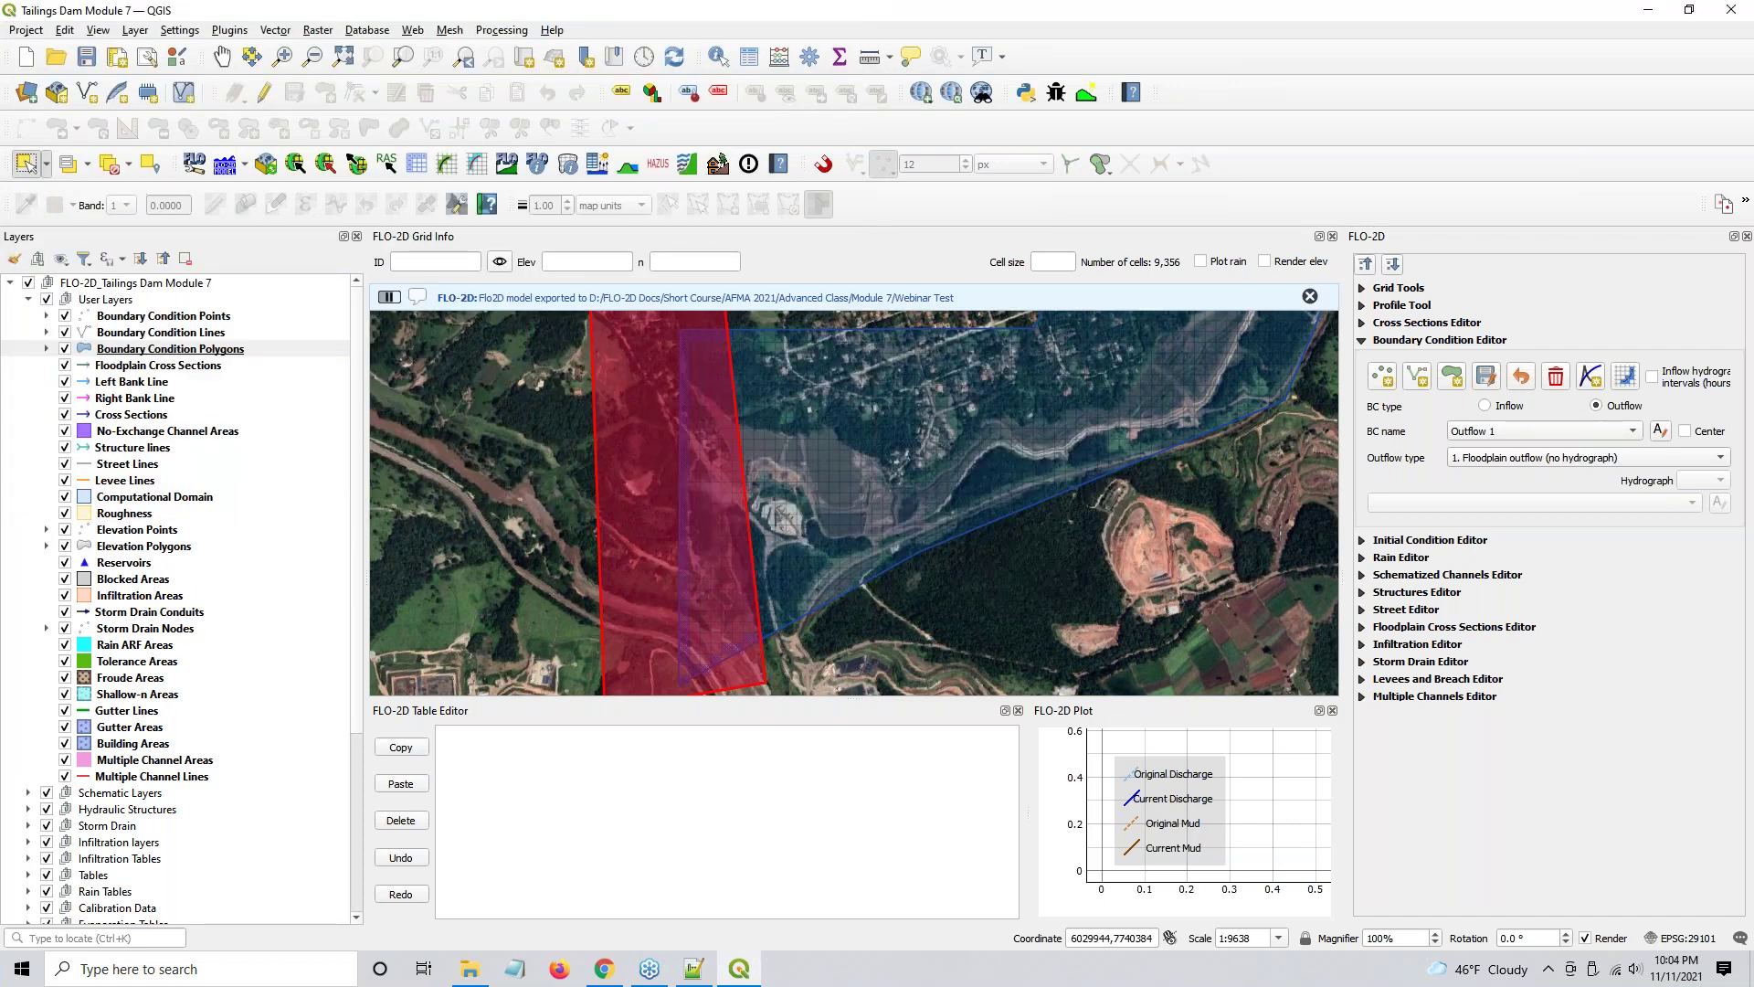
- Examine the outflow cells listed in the exported OUTFLOW.DAT in the Webinar Test folder and close the file
left_click(470, 969)
double_click(579, 240)
scroll(595, 384, "down", 5)
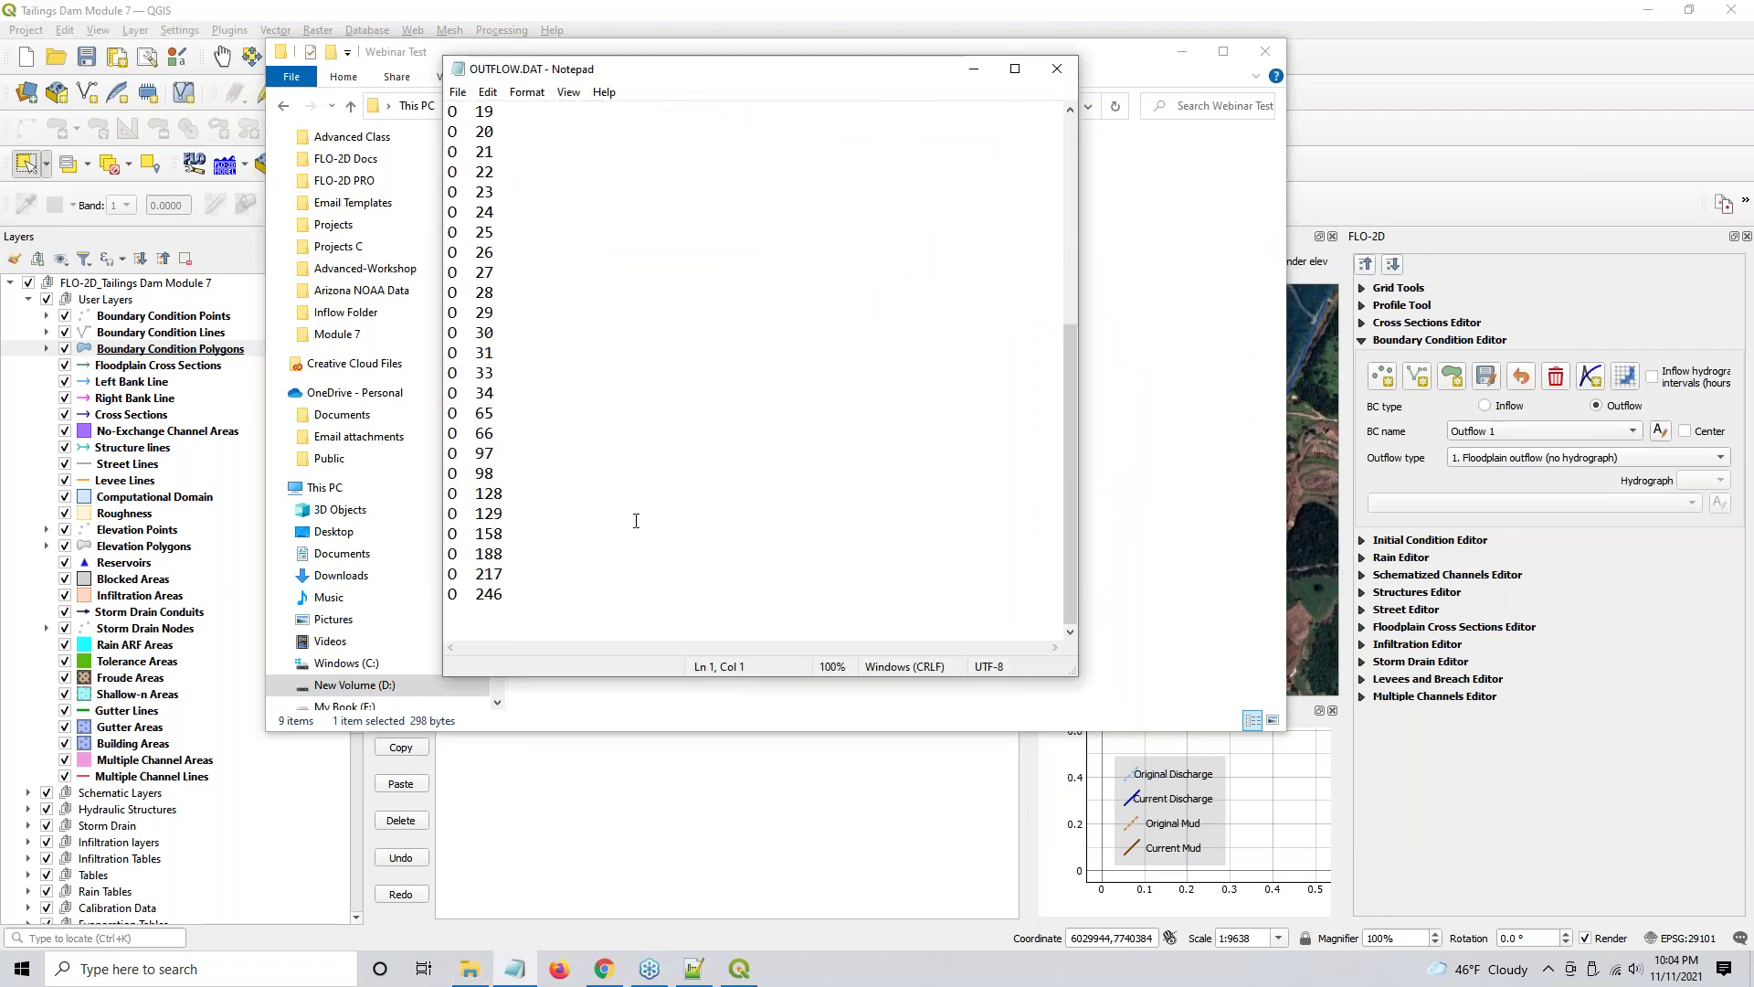
scroll(634, 513, "up", 5)
left_click(1057, 68)
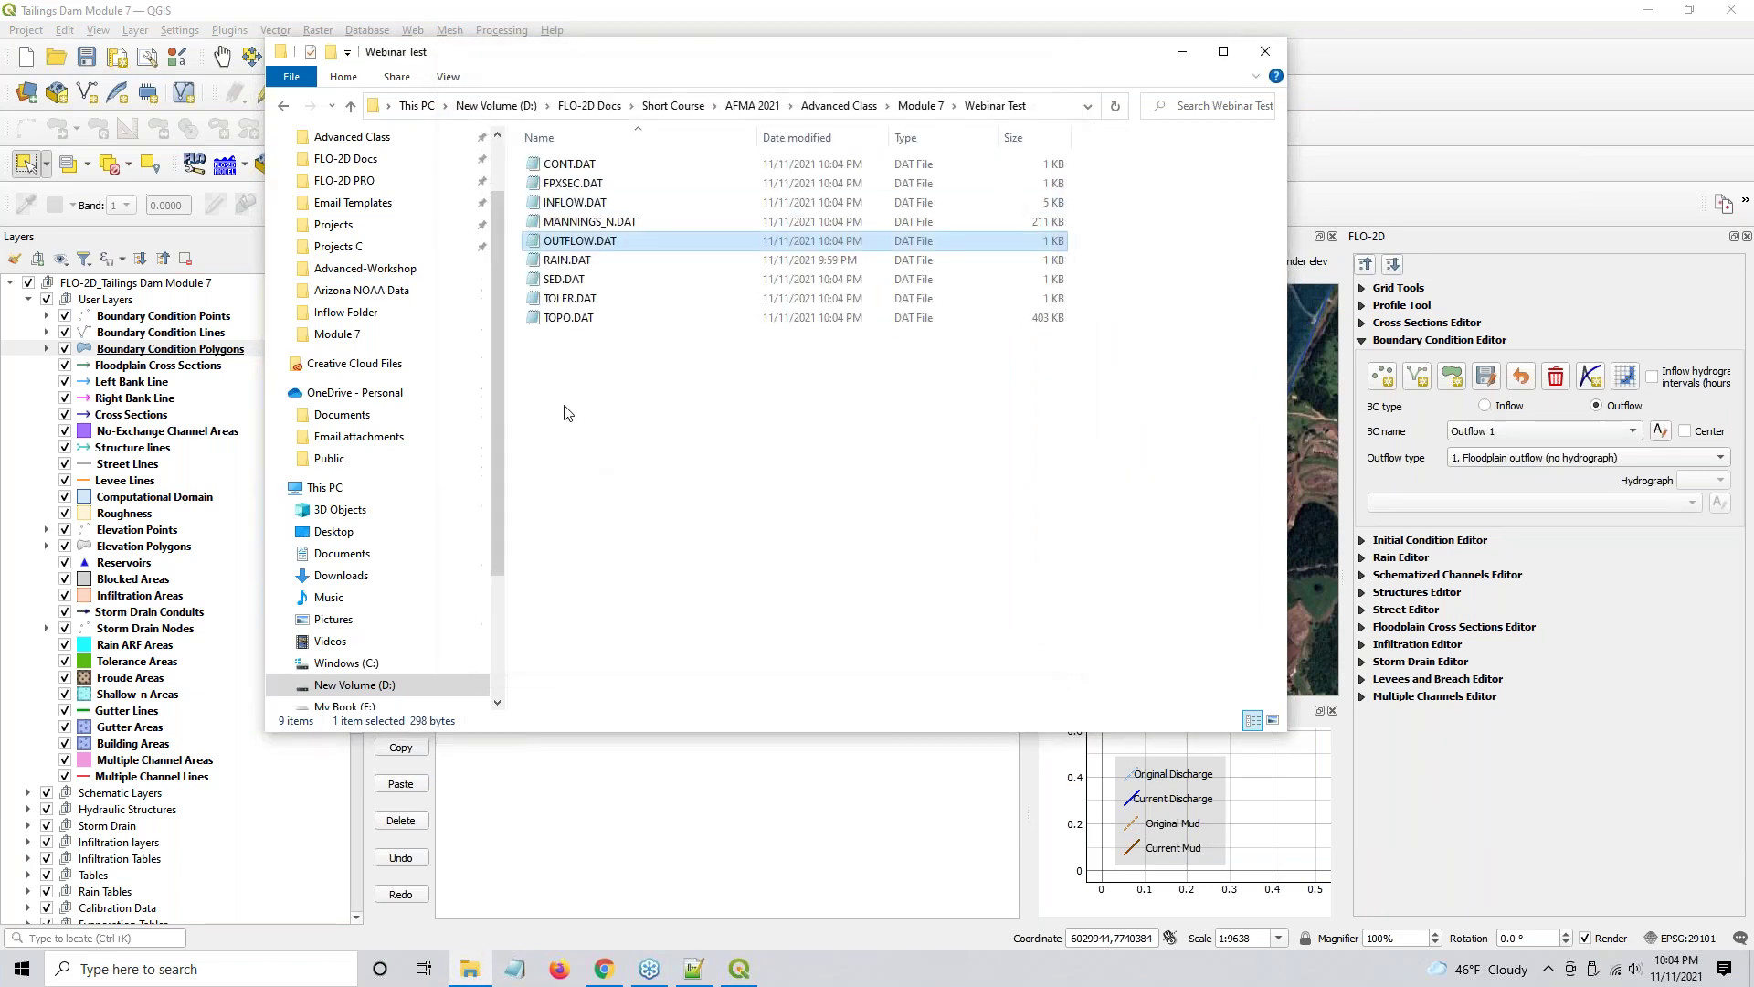
- Examine the hydrograph data in the exported INFLOW.DAT and close the file
double_click(551, 203)
scroll(674, 468, "down", 11)
scroll(674, 468, "down", 5)
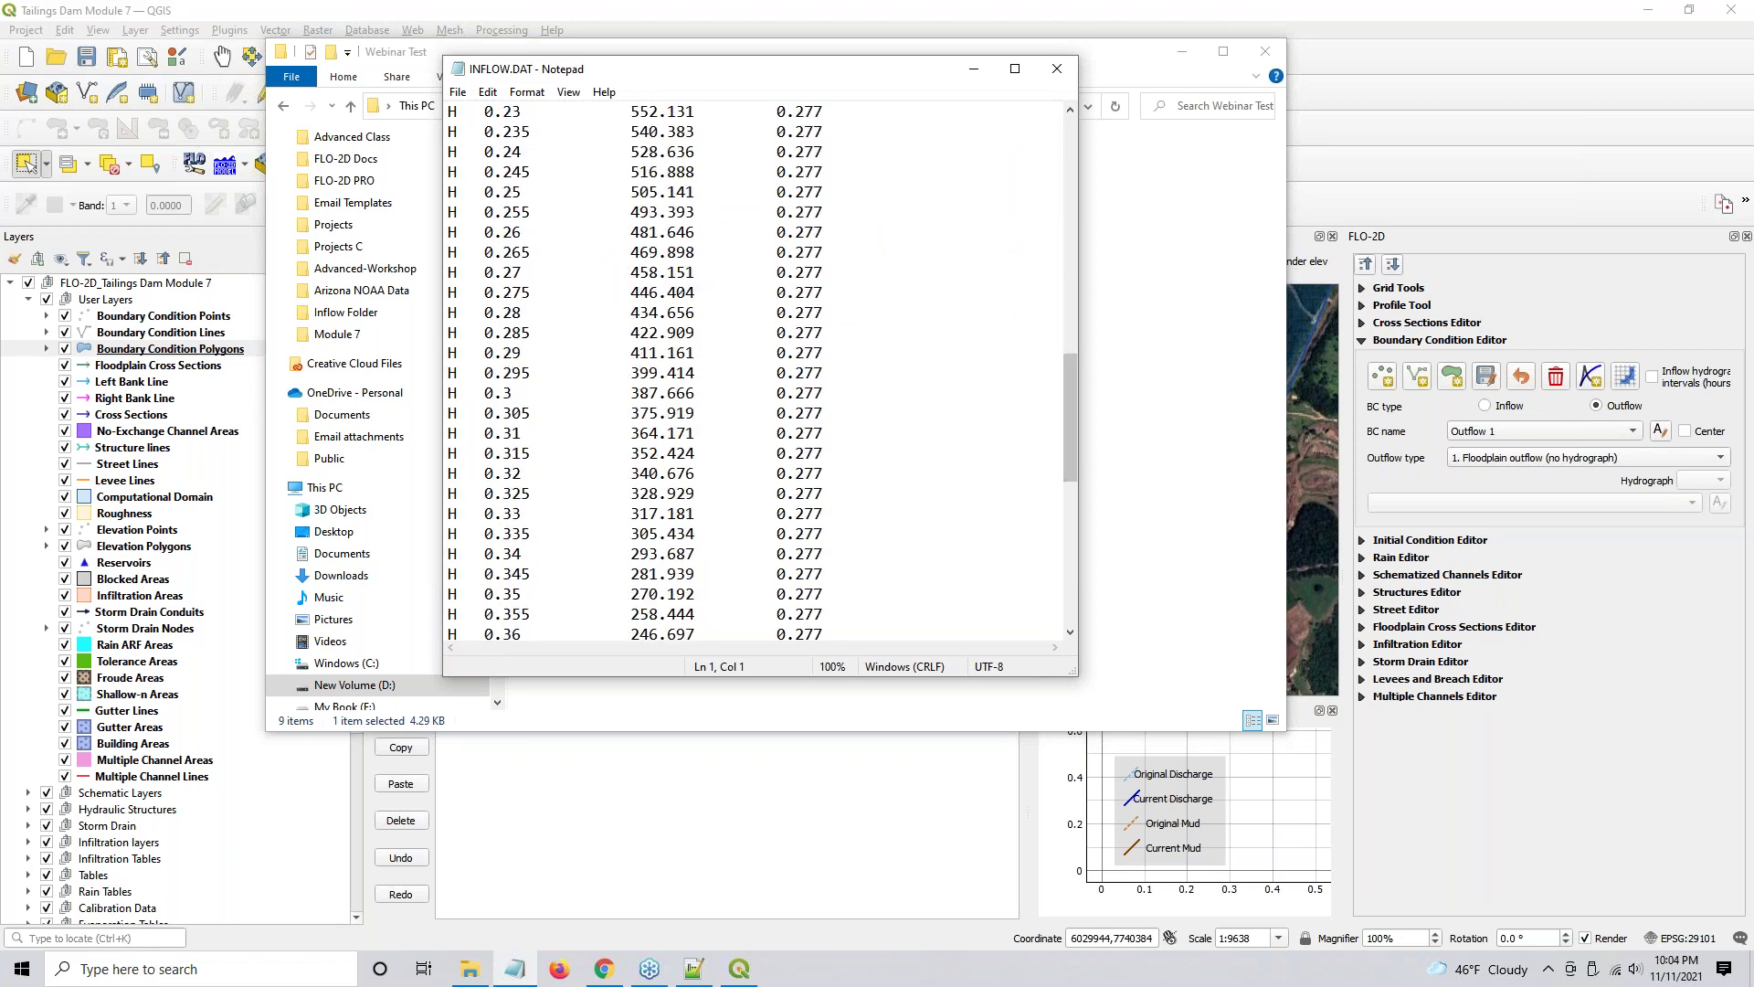
left_click(1057, 68)
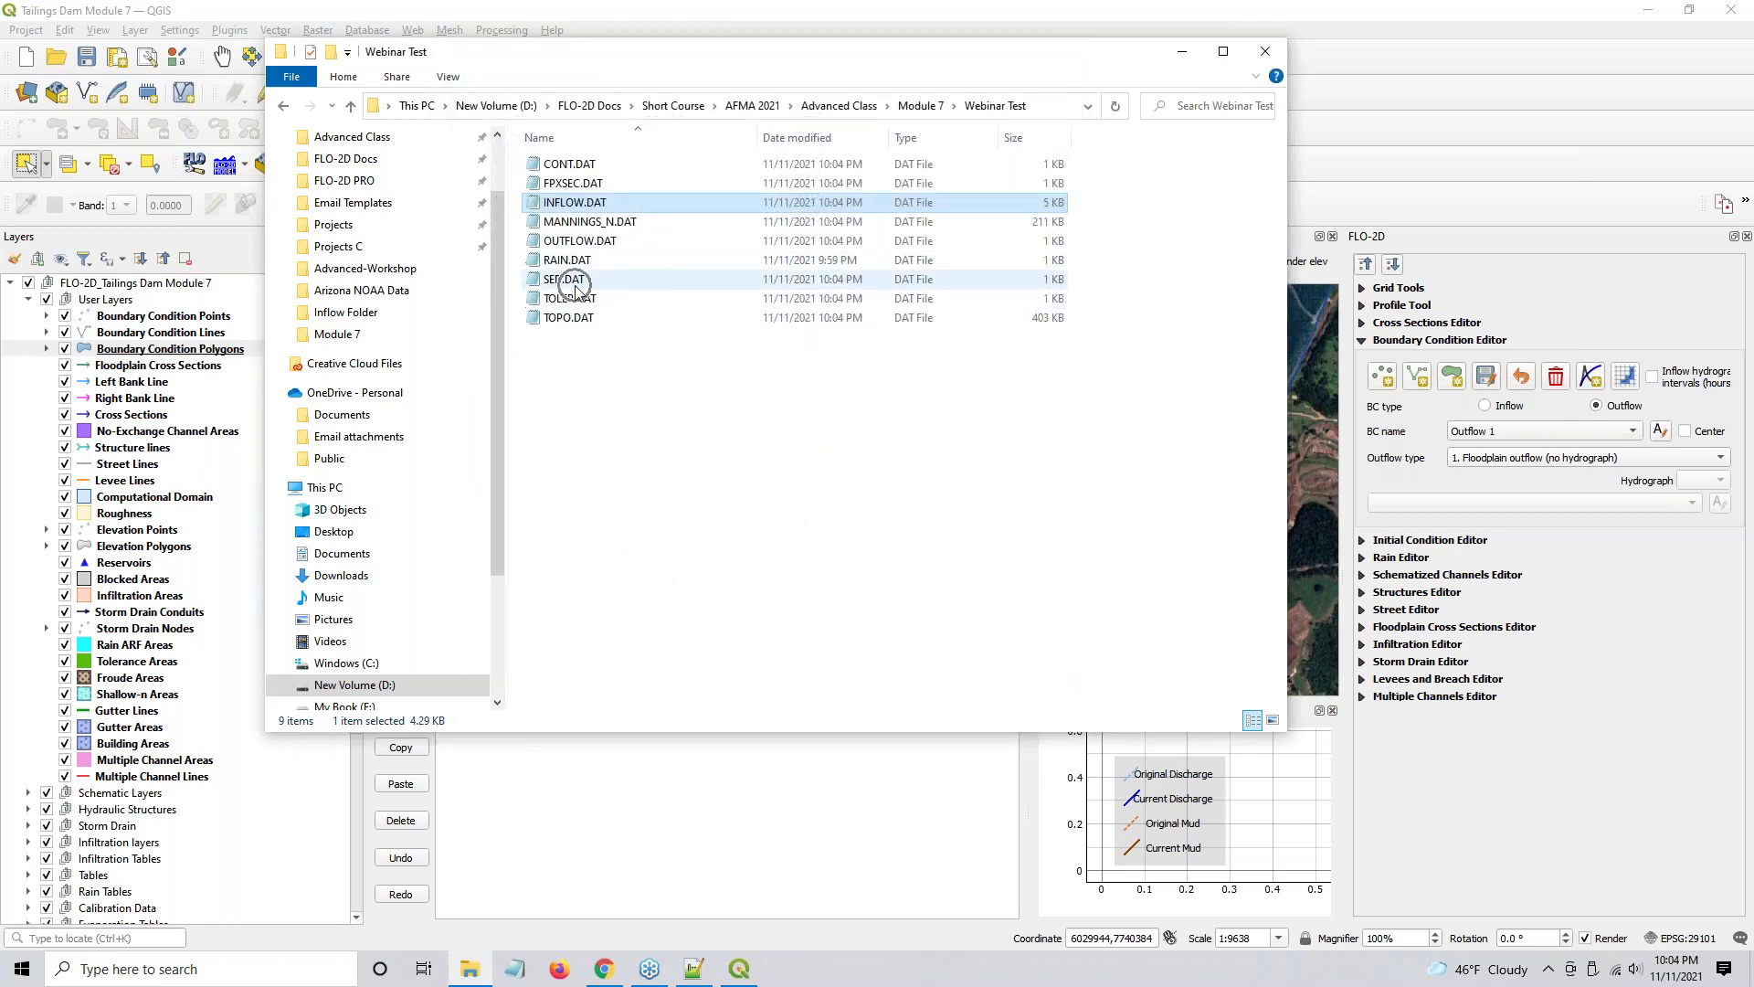
- Move the folder window aside and open the Mud and Sediment Transport settings to examine the mudflow specific gravity, viscosity and yield stress parameters
left_click_drag(722, 70, 1220, 170)
left_click(740, 274)
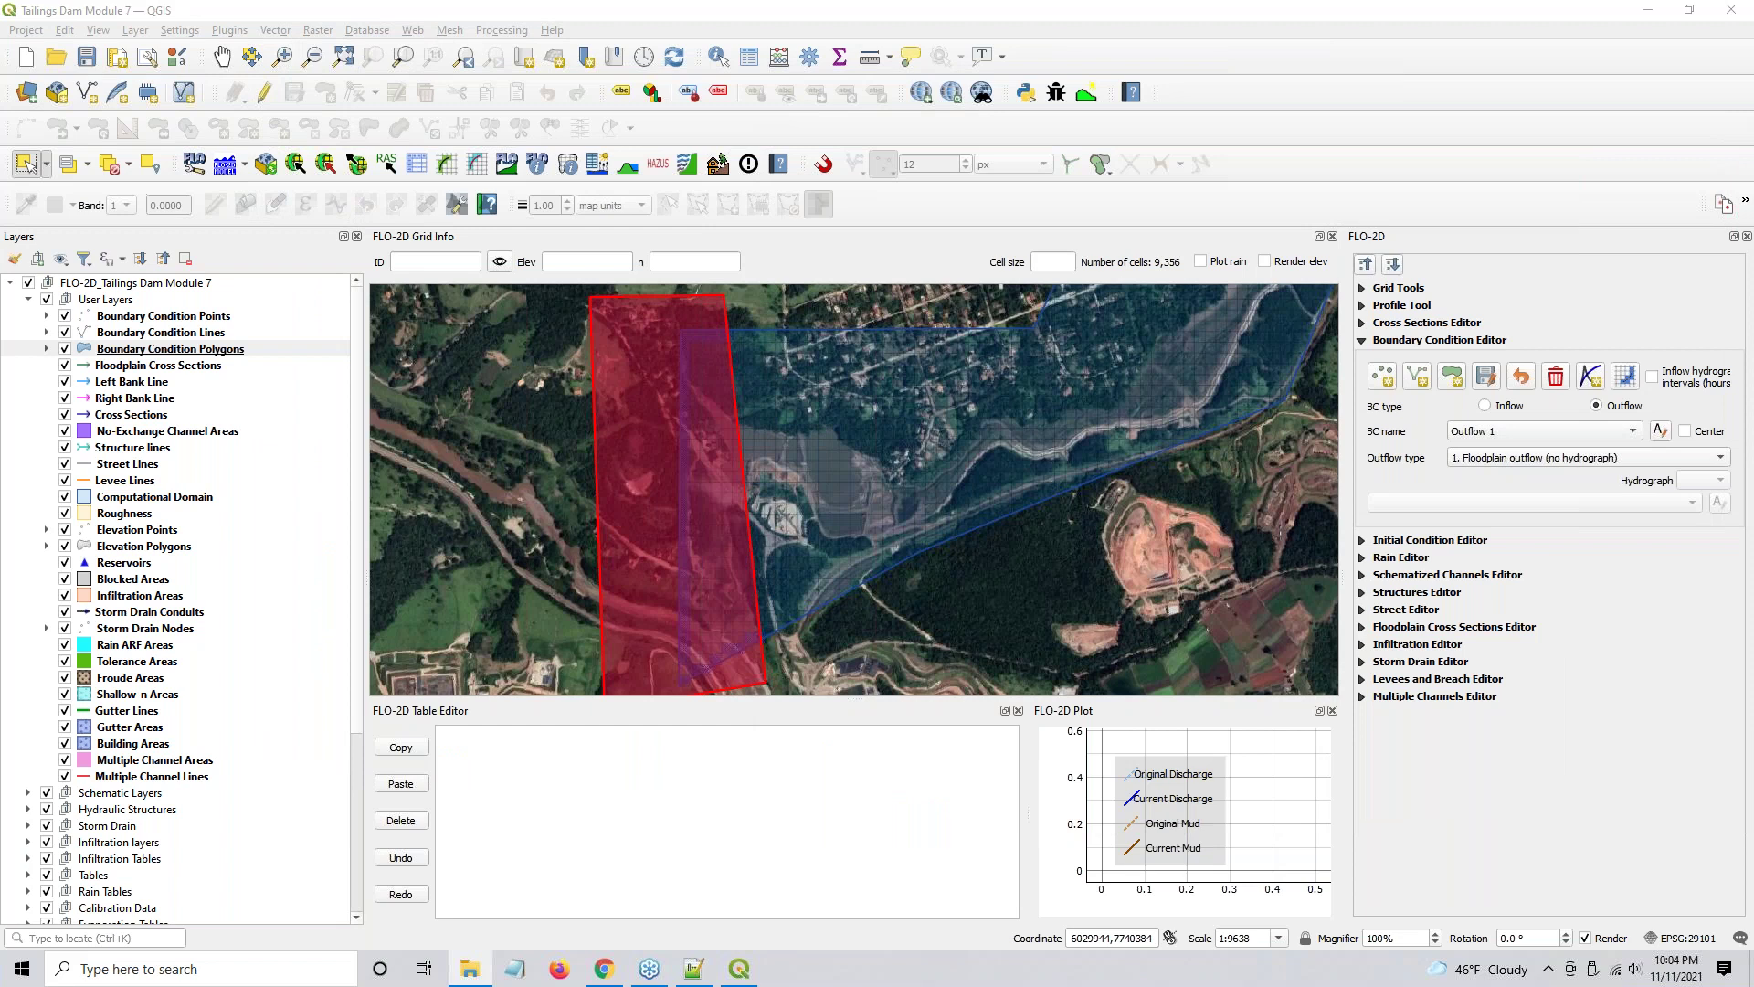
left_click(725, 169)
left_click(722, 166)
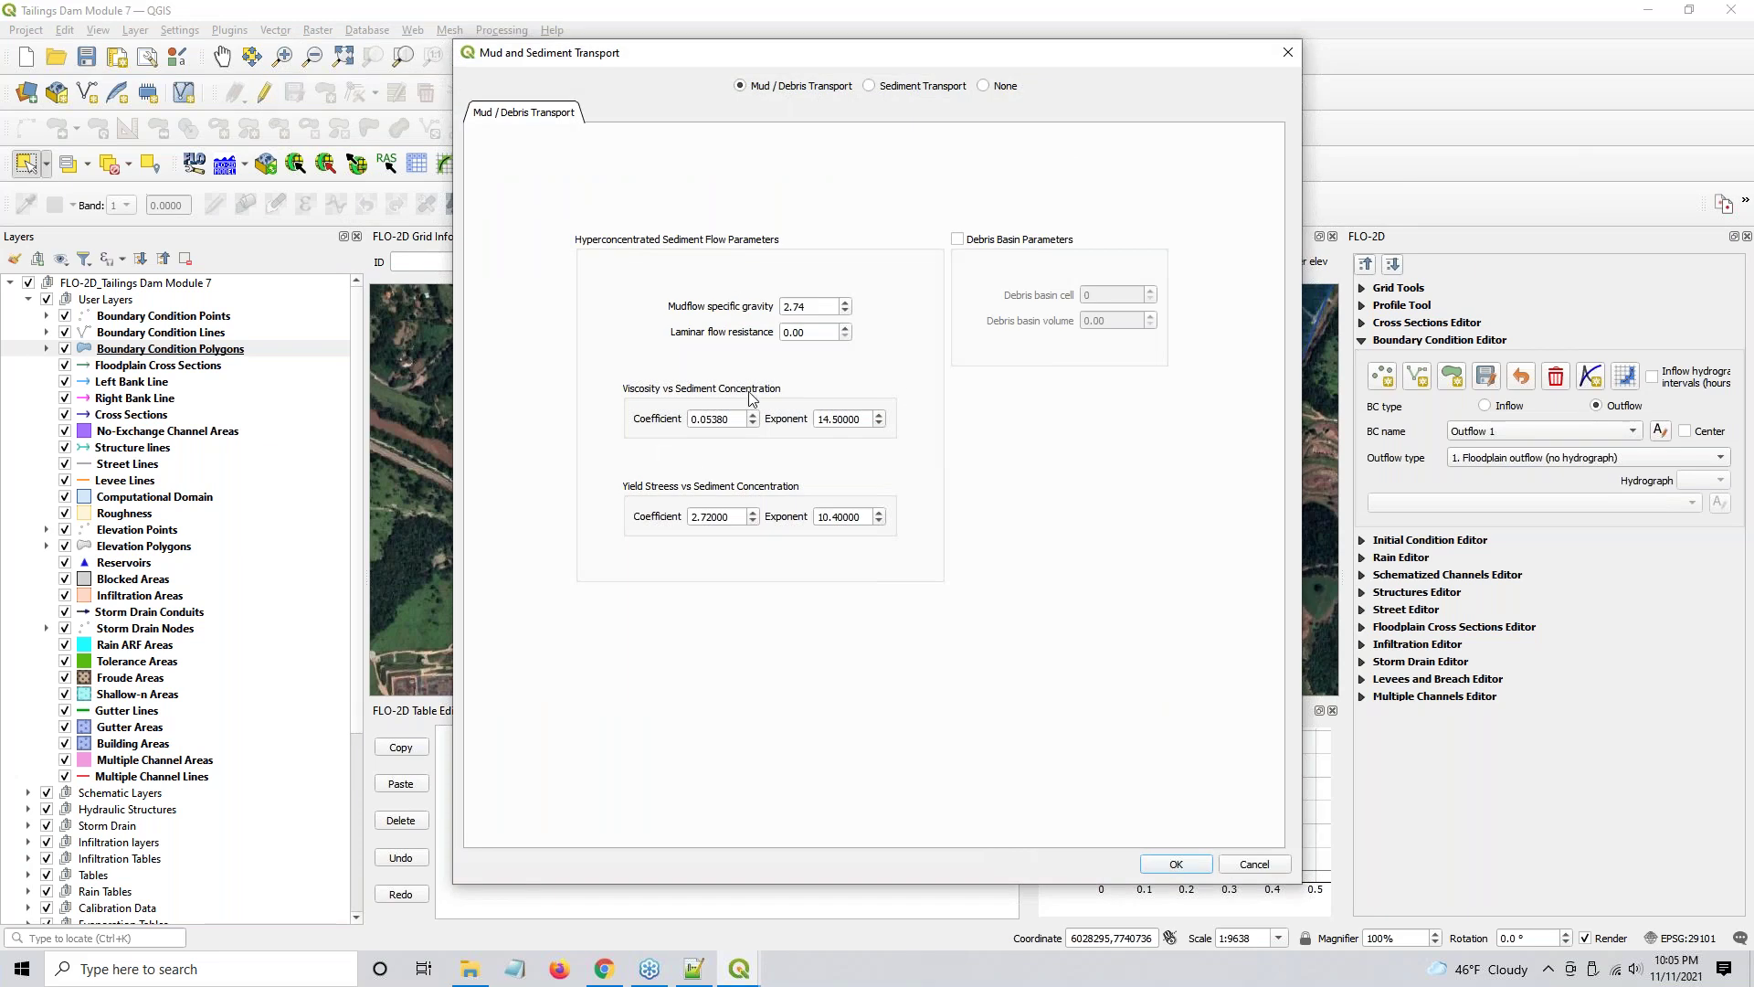
double_click(797, 306)
- Open Simulating Mudflow Guidelines.pdf from the Resources folder of Module 7
left_click_drag(1753, 187, 1112, 196)
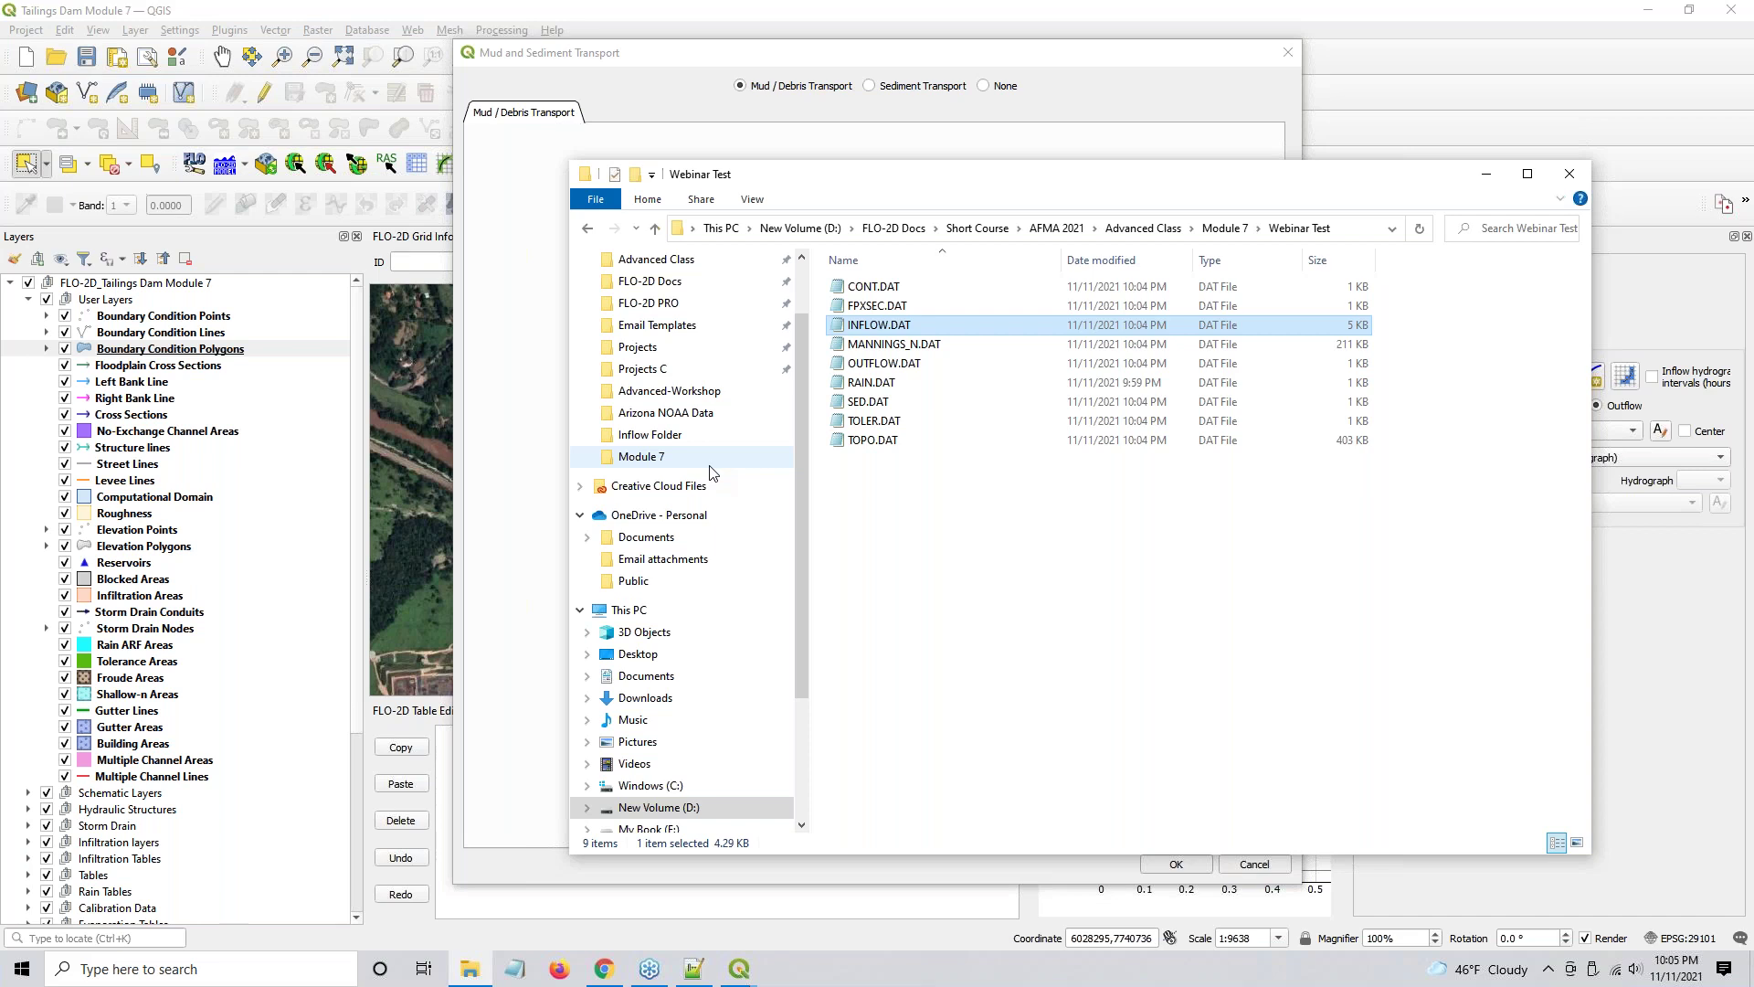
scroll(714, 472, "up", 2)
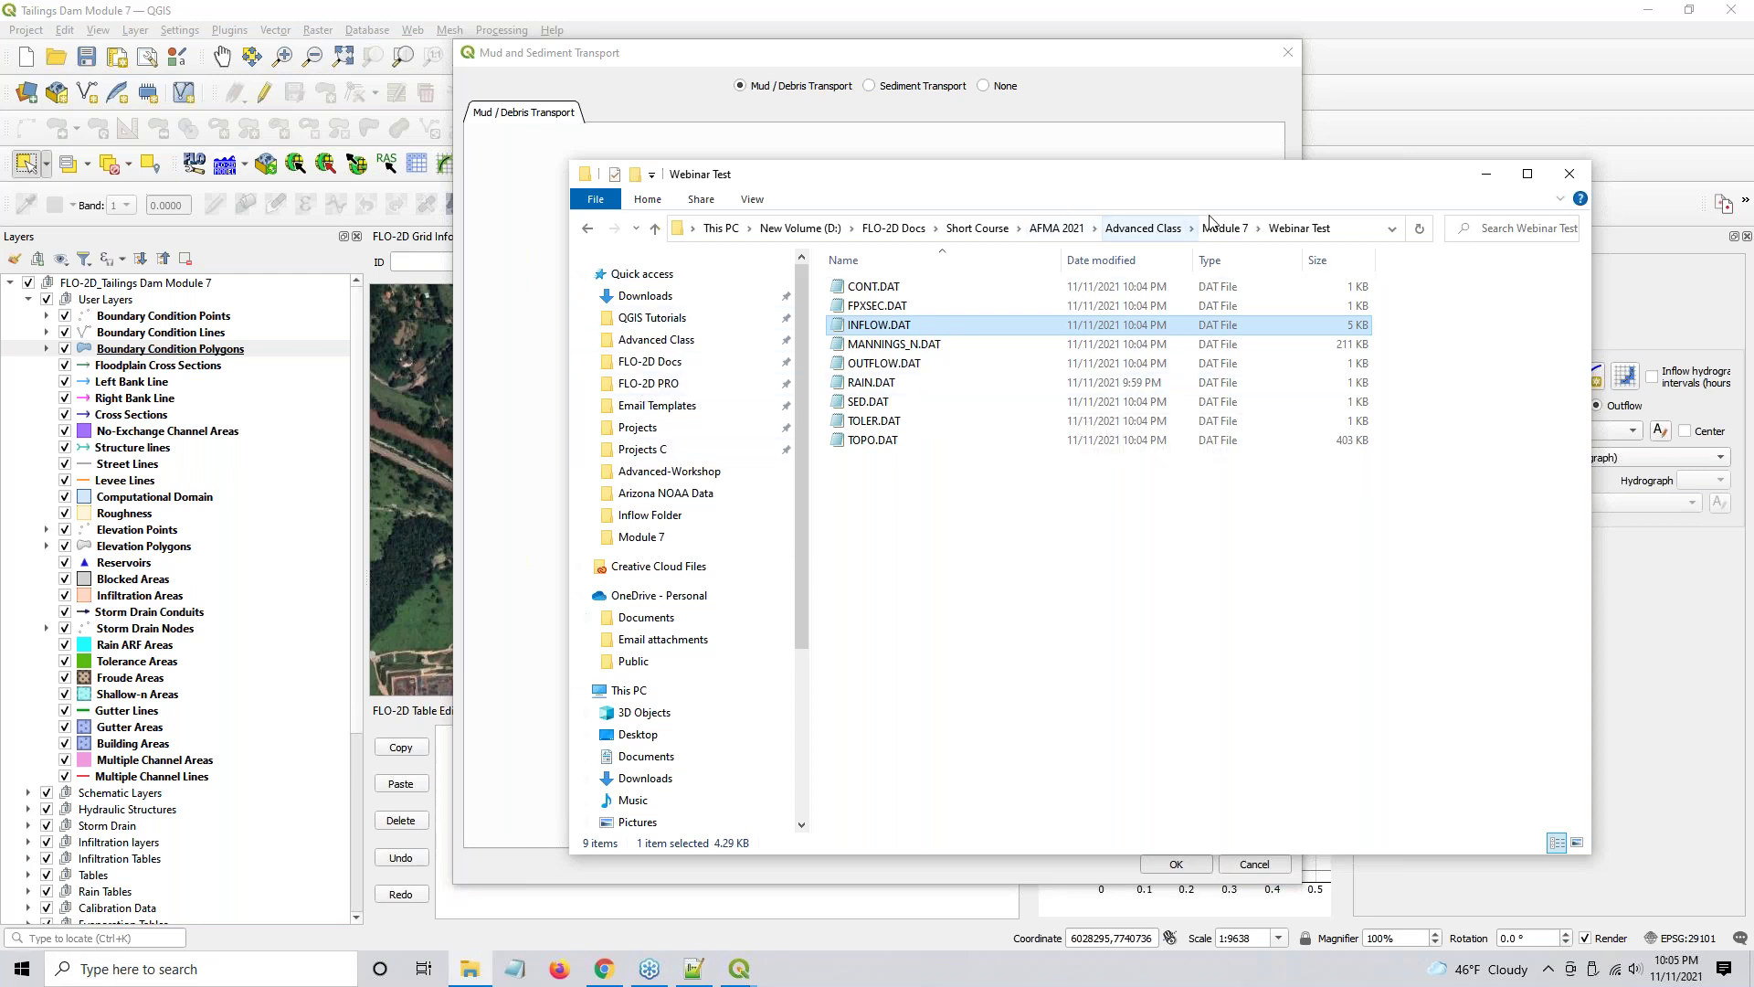
left_click(1209, 228)
double_click(875, 329)
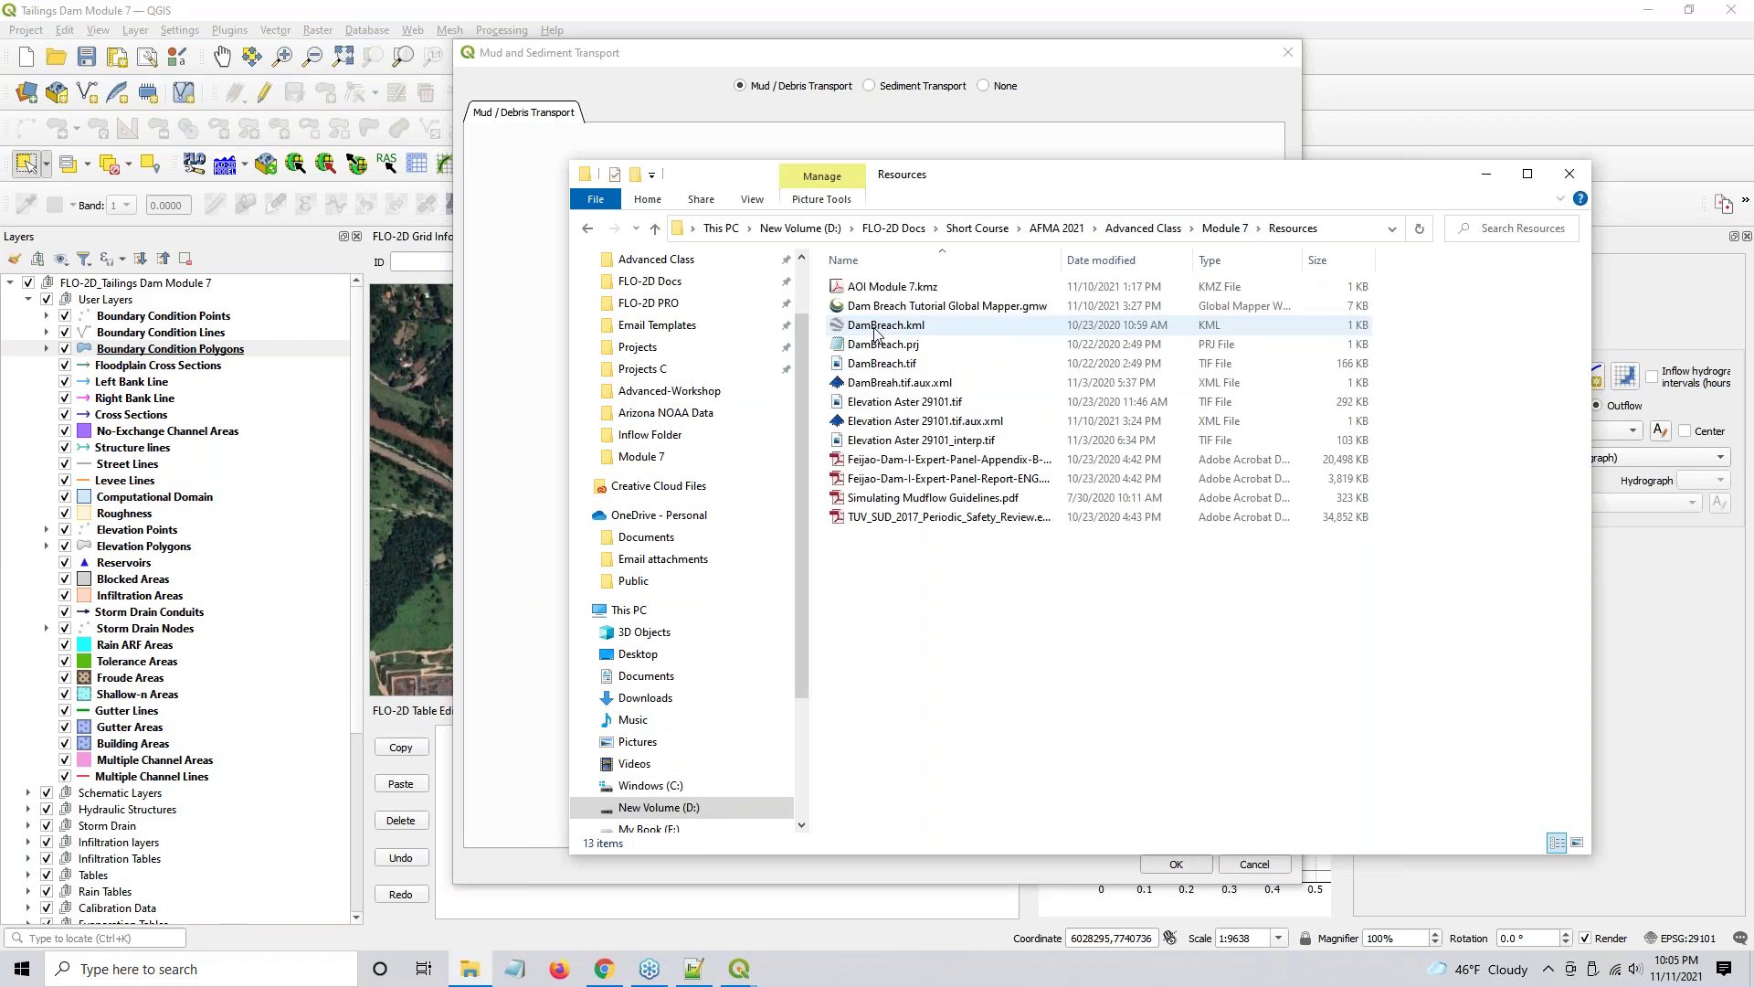
left_click(889, 500)
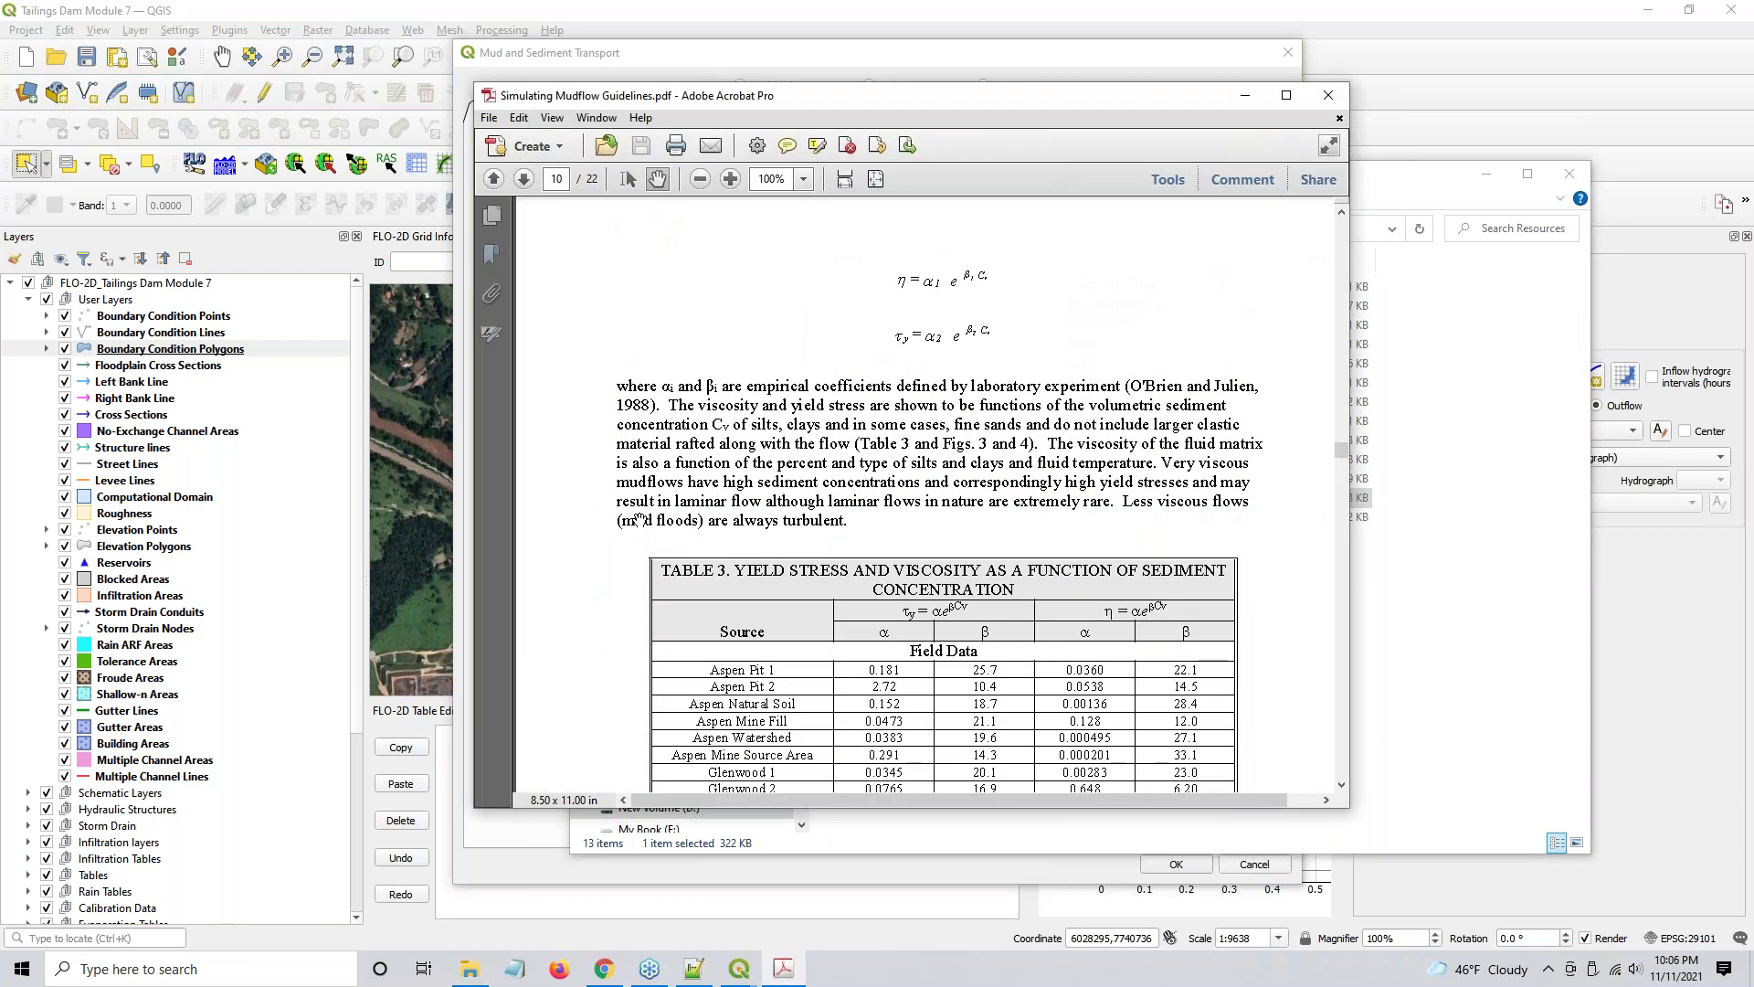
- Examine Table 3 on yield stress and viscosity and the sediment concentration guidance on pages 10 and 11, and close the PDF
scroll(640, 519, "down", 5)
scroll(639, 519, "down", 1)
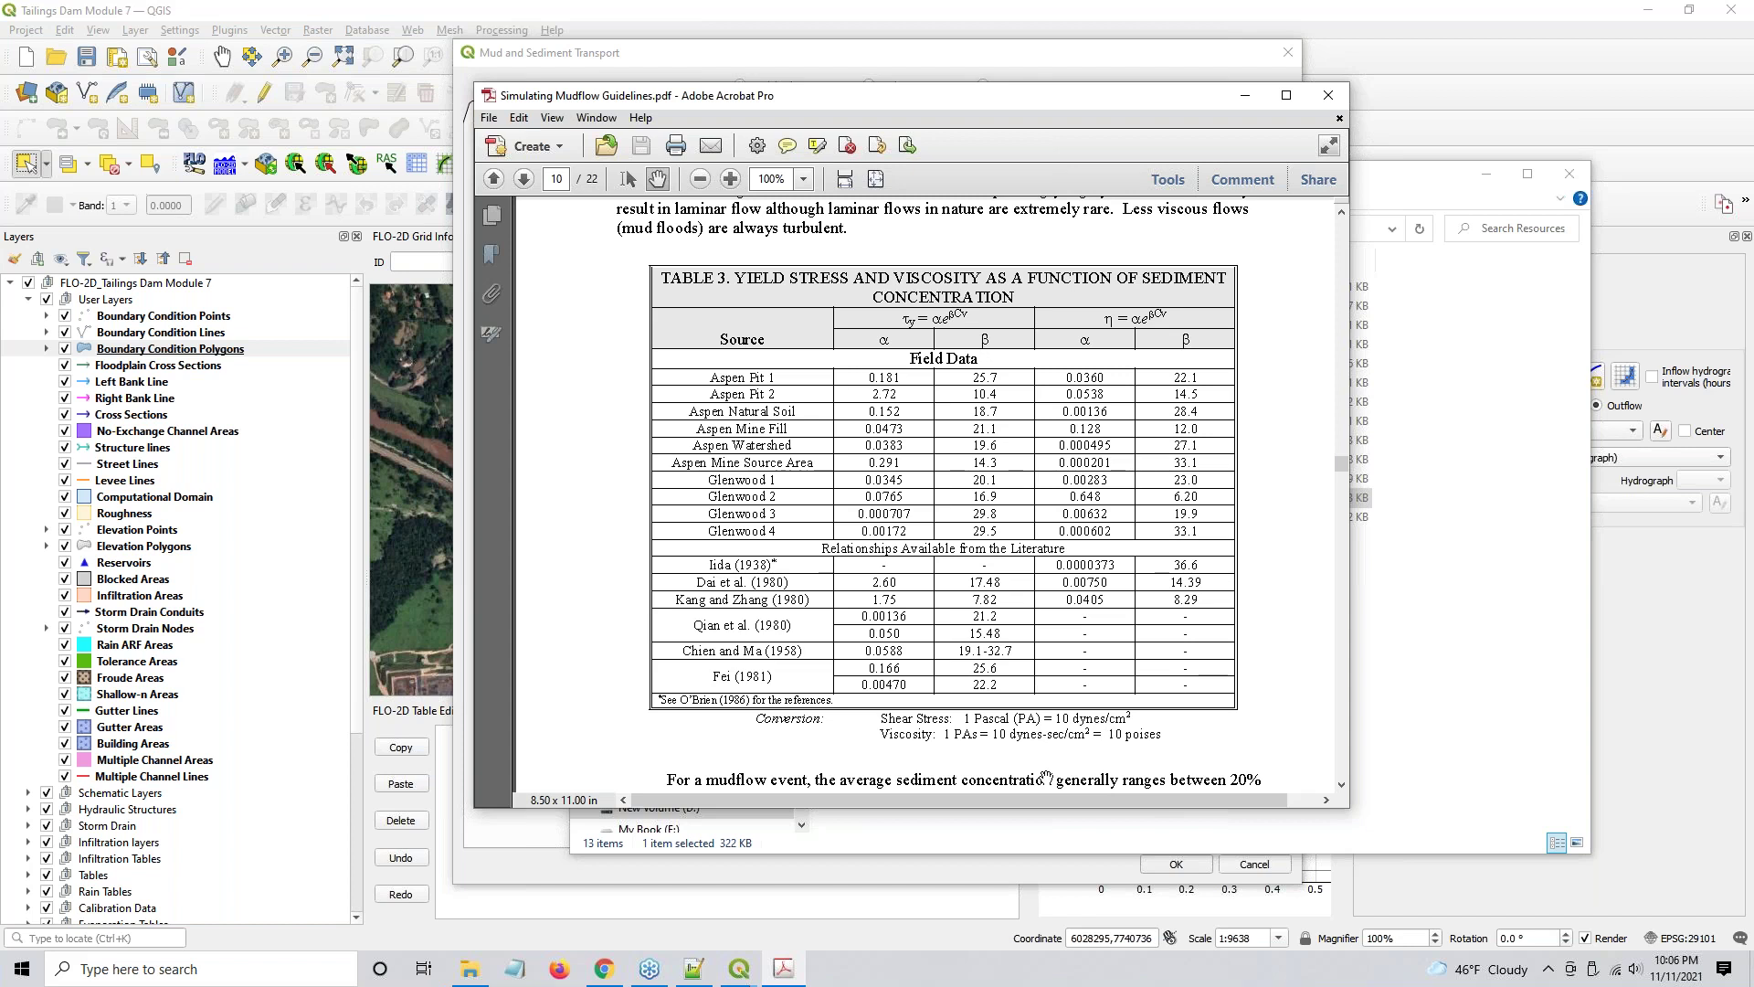
scroll(993, 702, "down", 2)
scroll(984, 657, "down", 1)
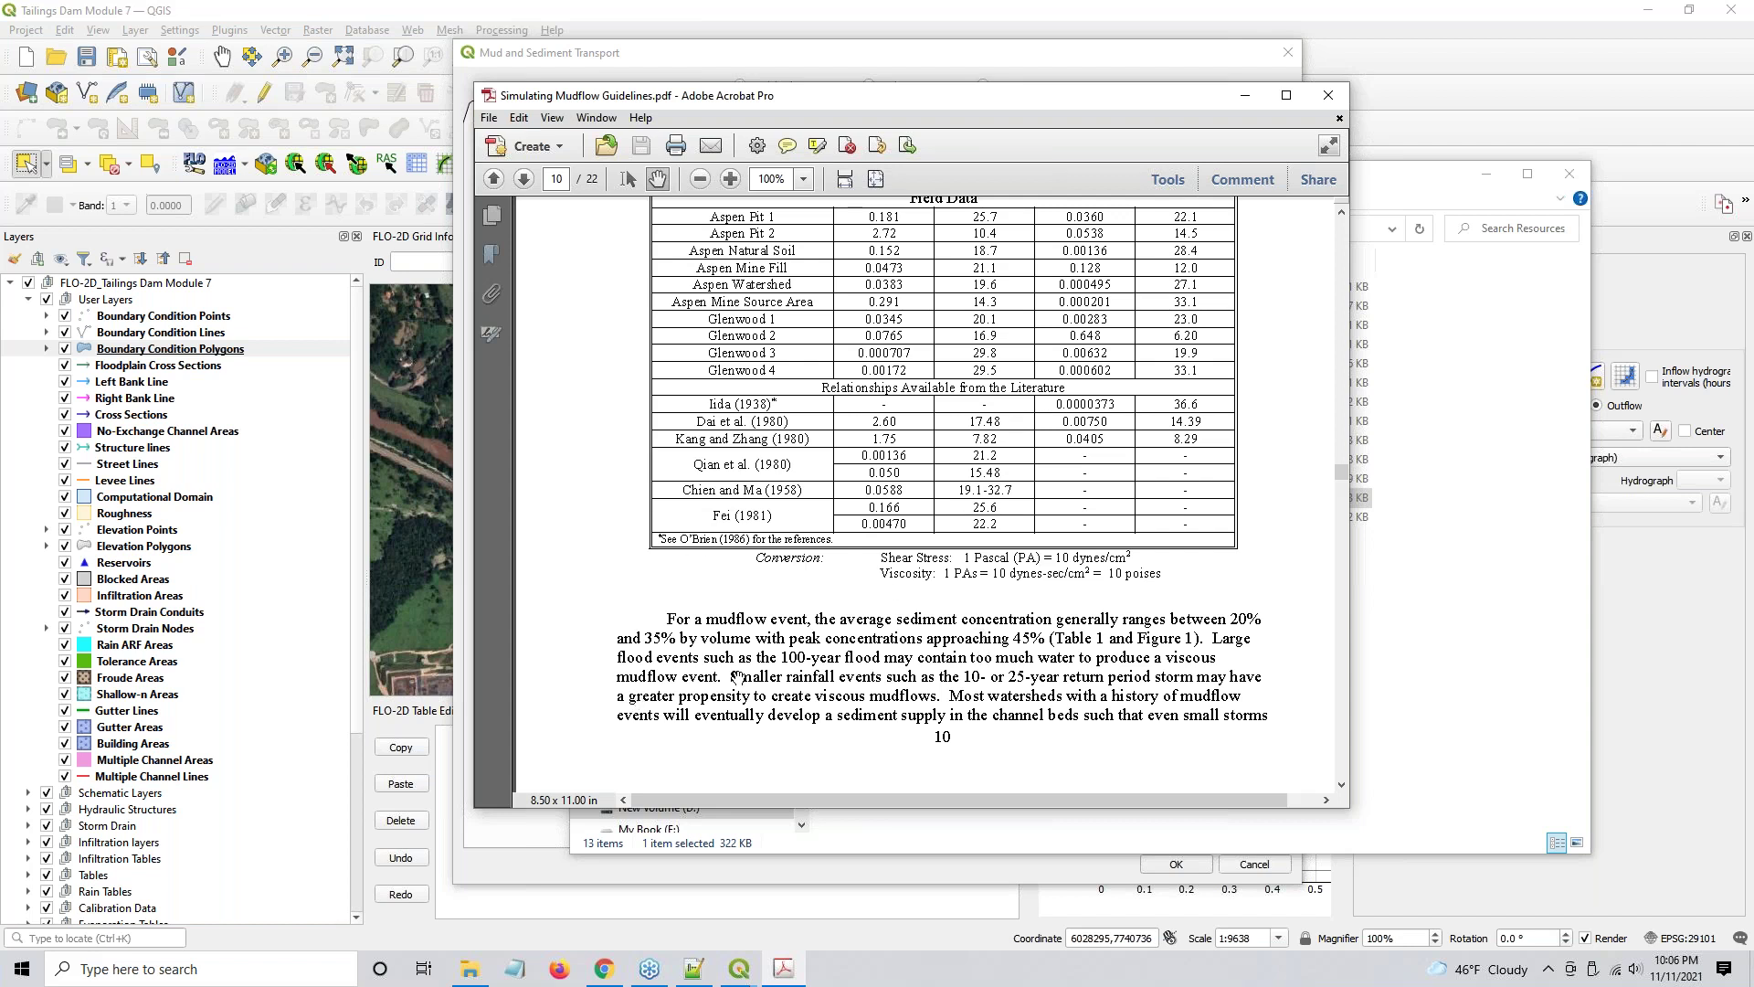
scroll(736, 677, "down", 1)
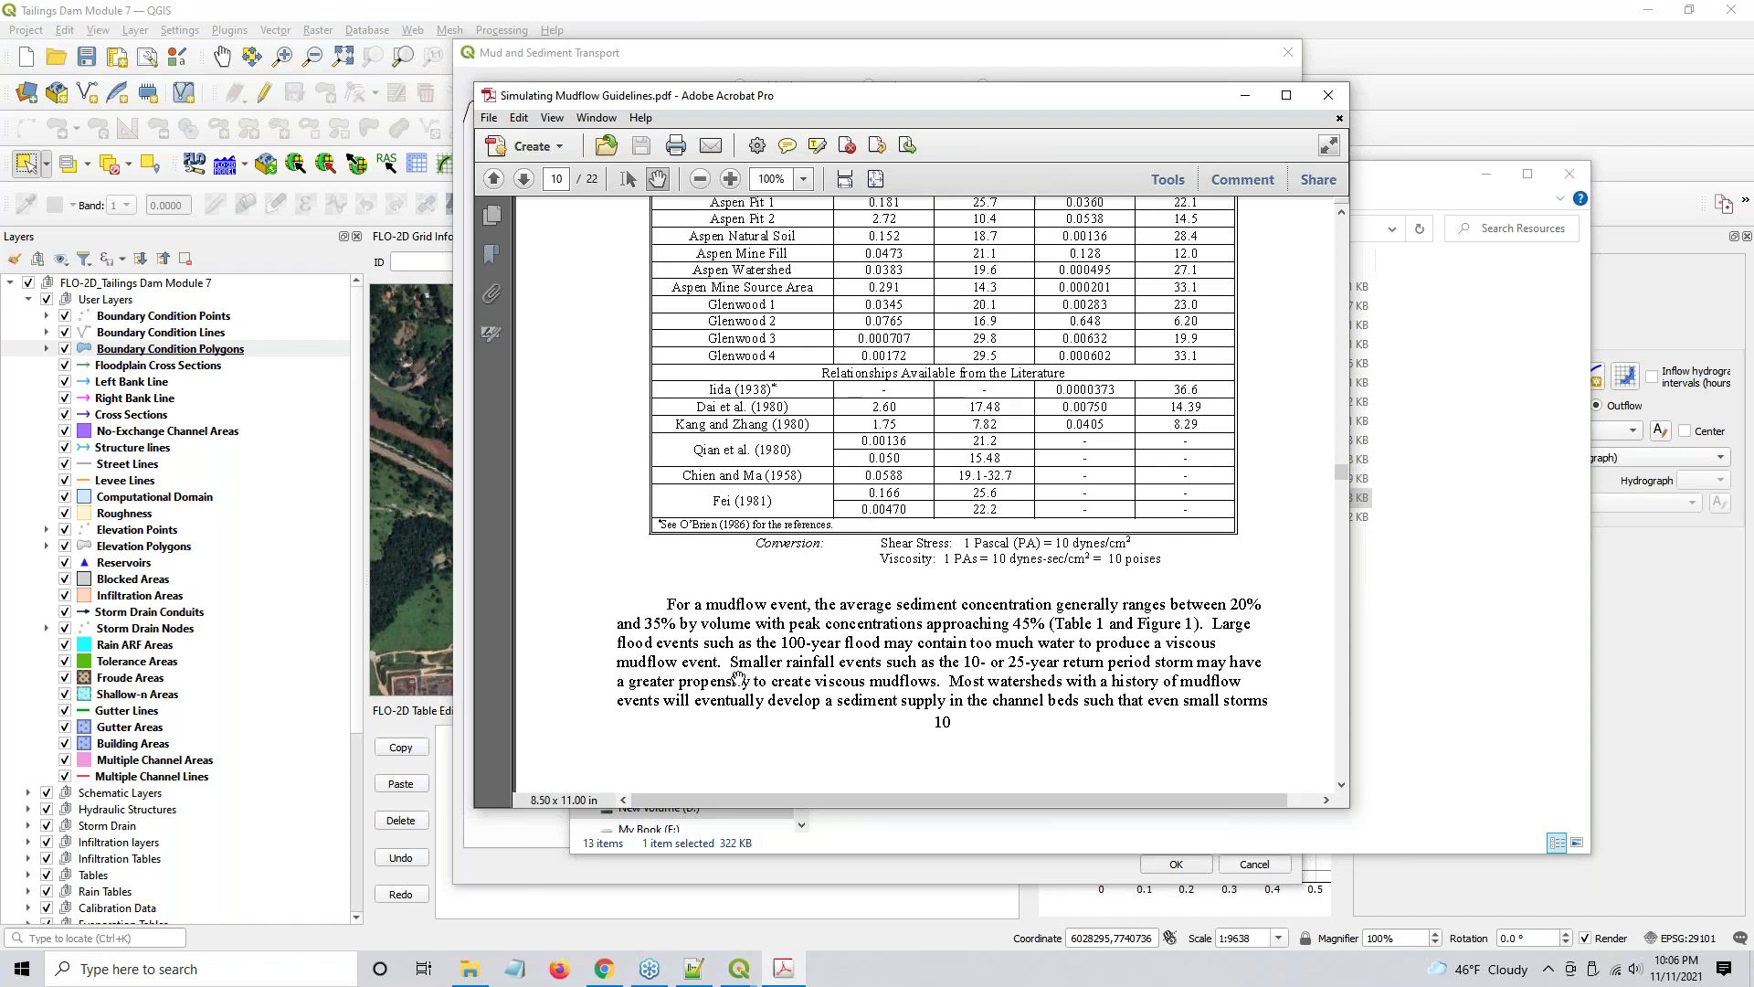
scroll(738, 678, "down", 2)
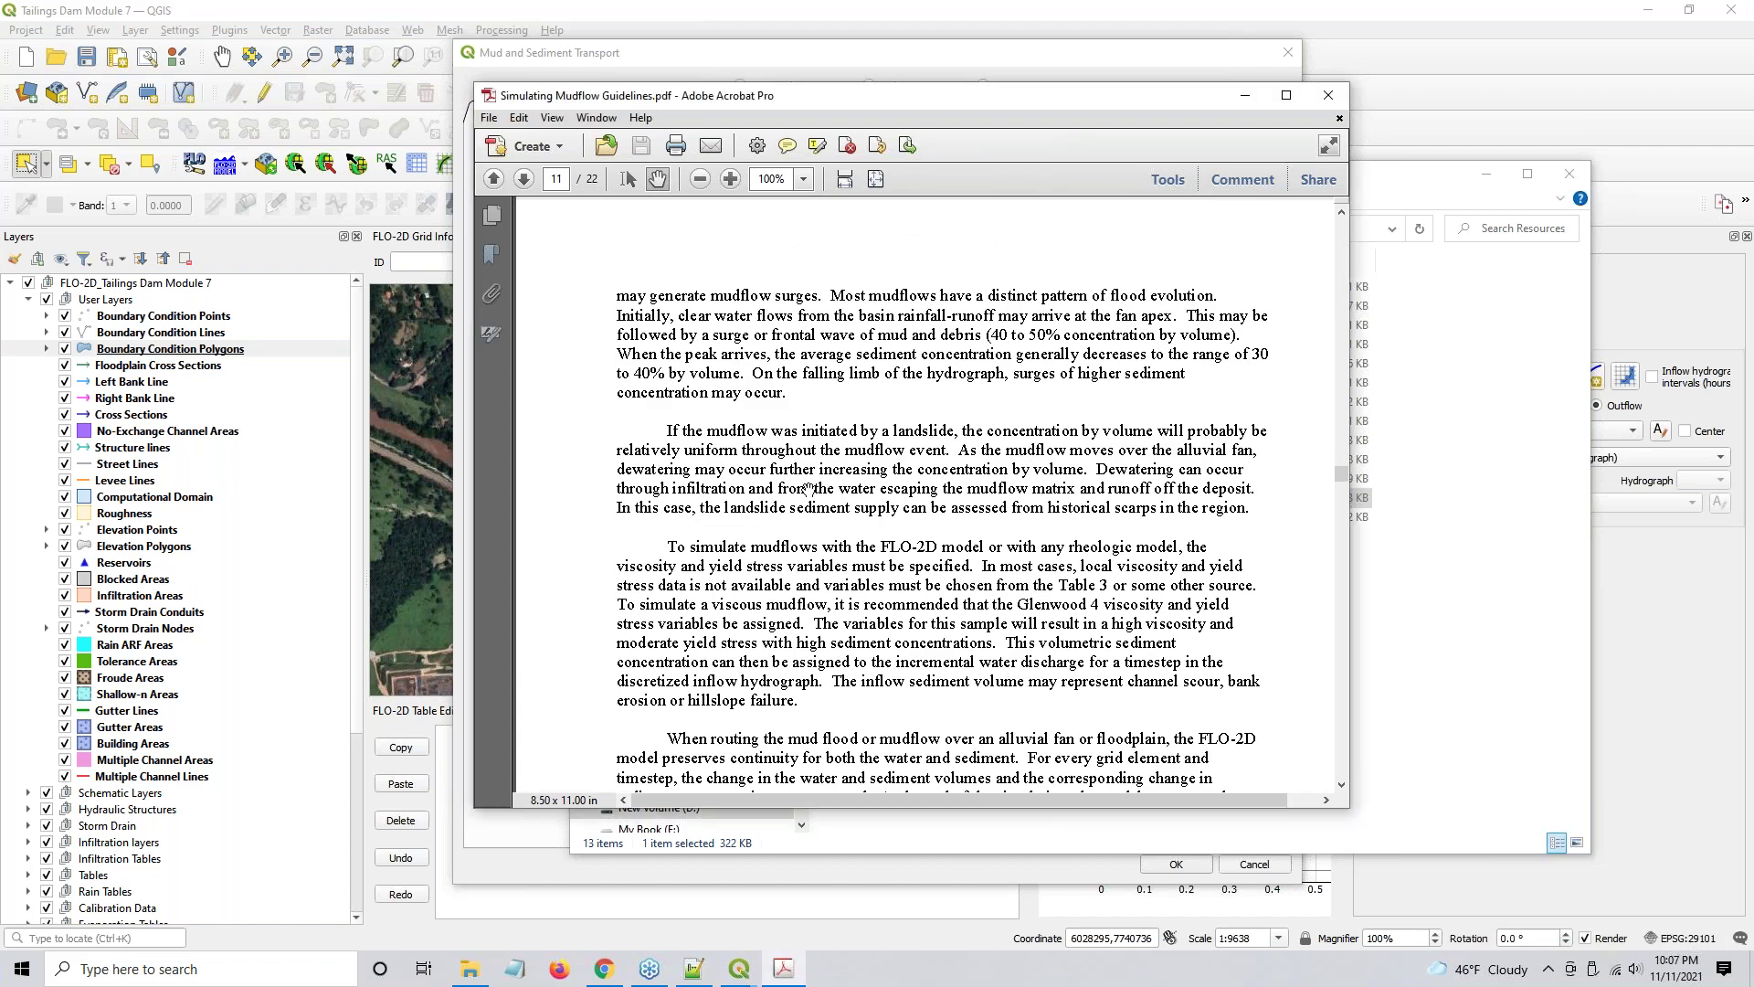
scroll(809, 489, "down", 1)
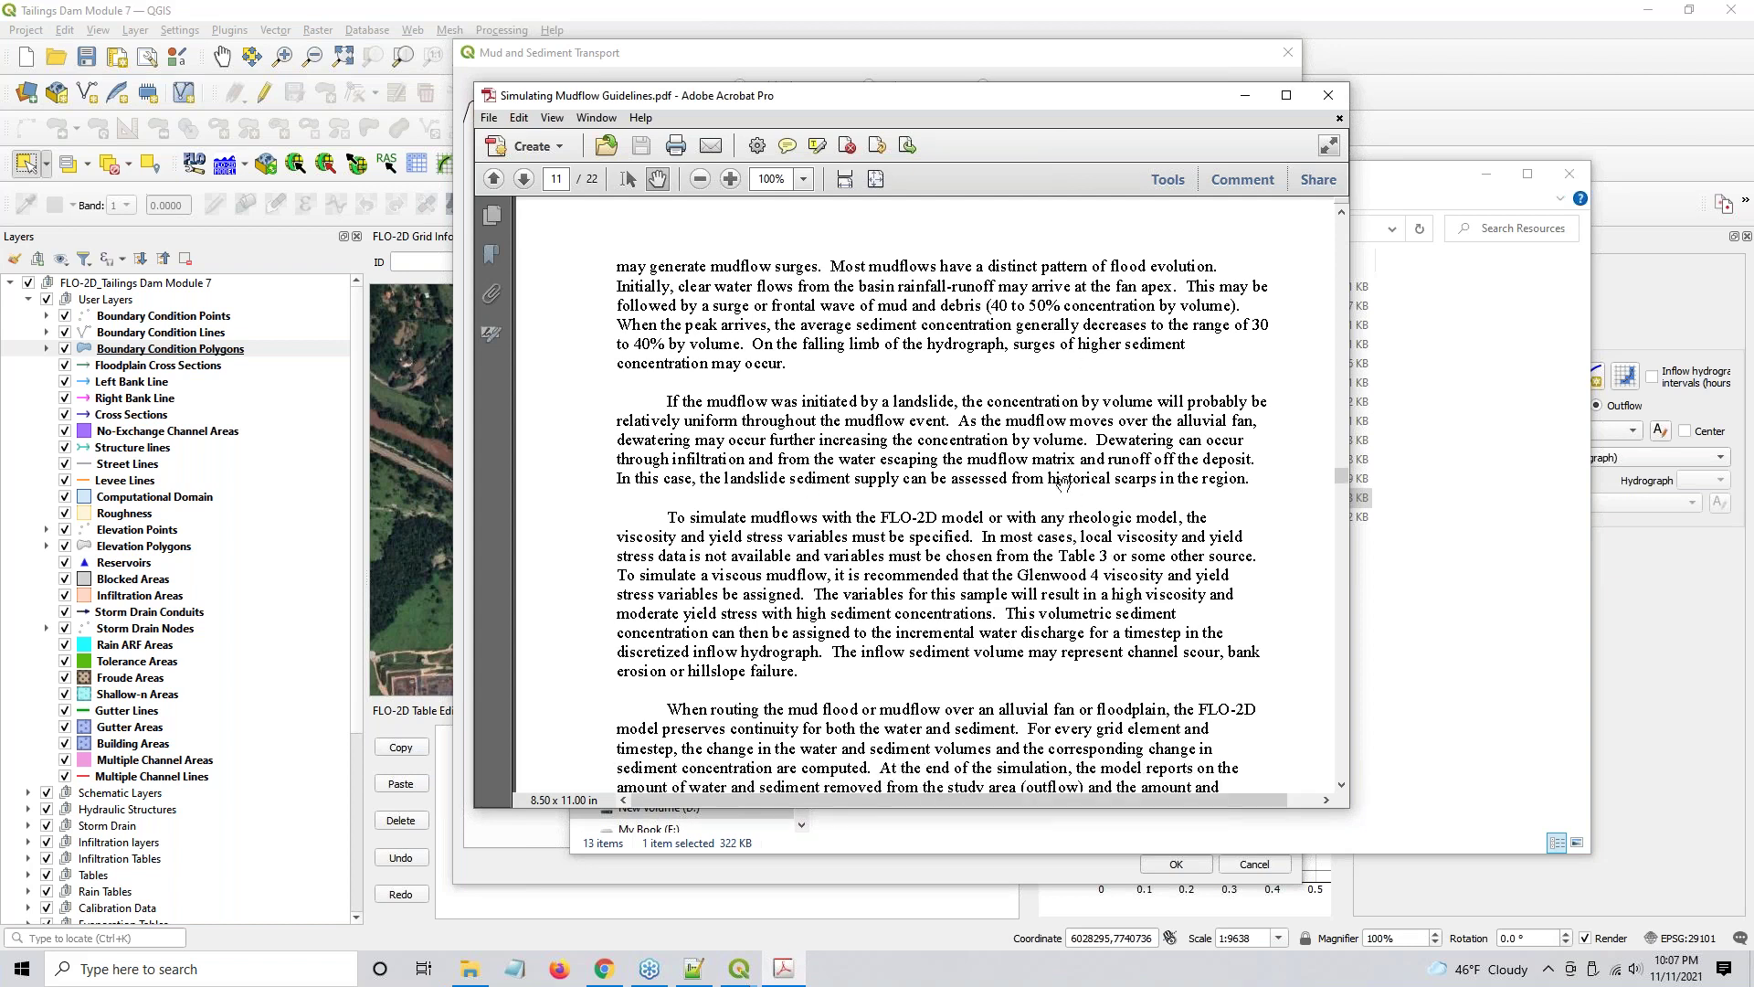
scroll(1062, 485, "up", 1)
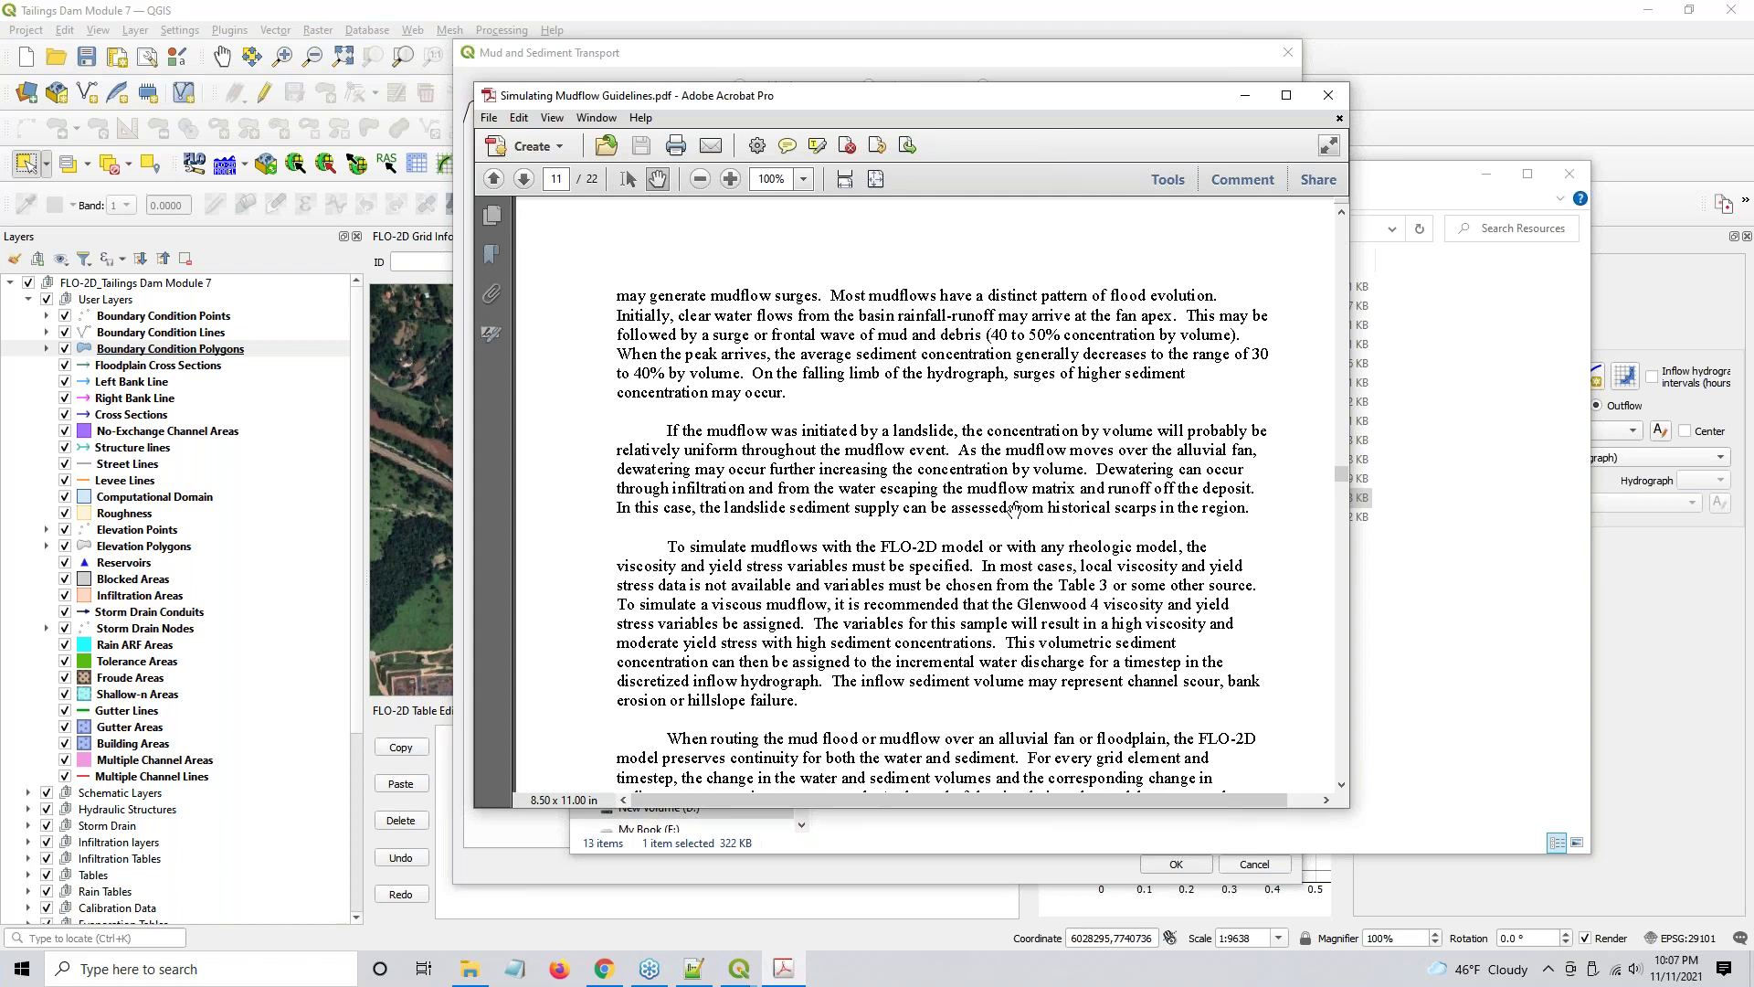
left_click(1328, 95)
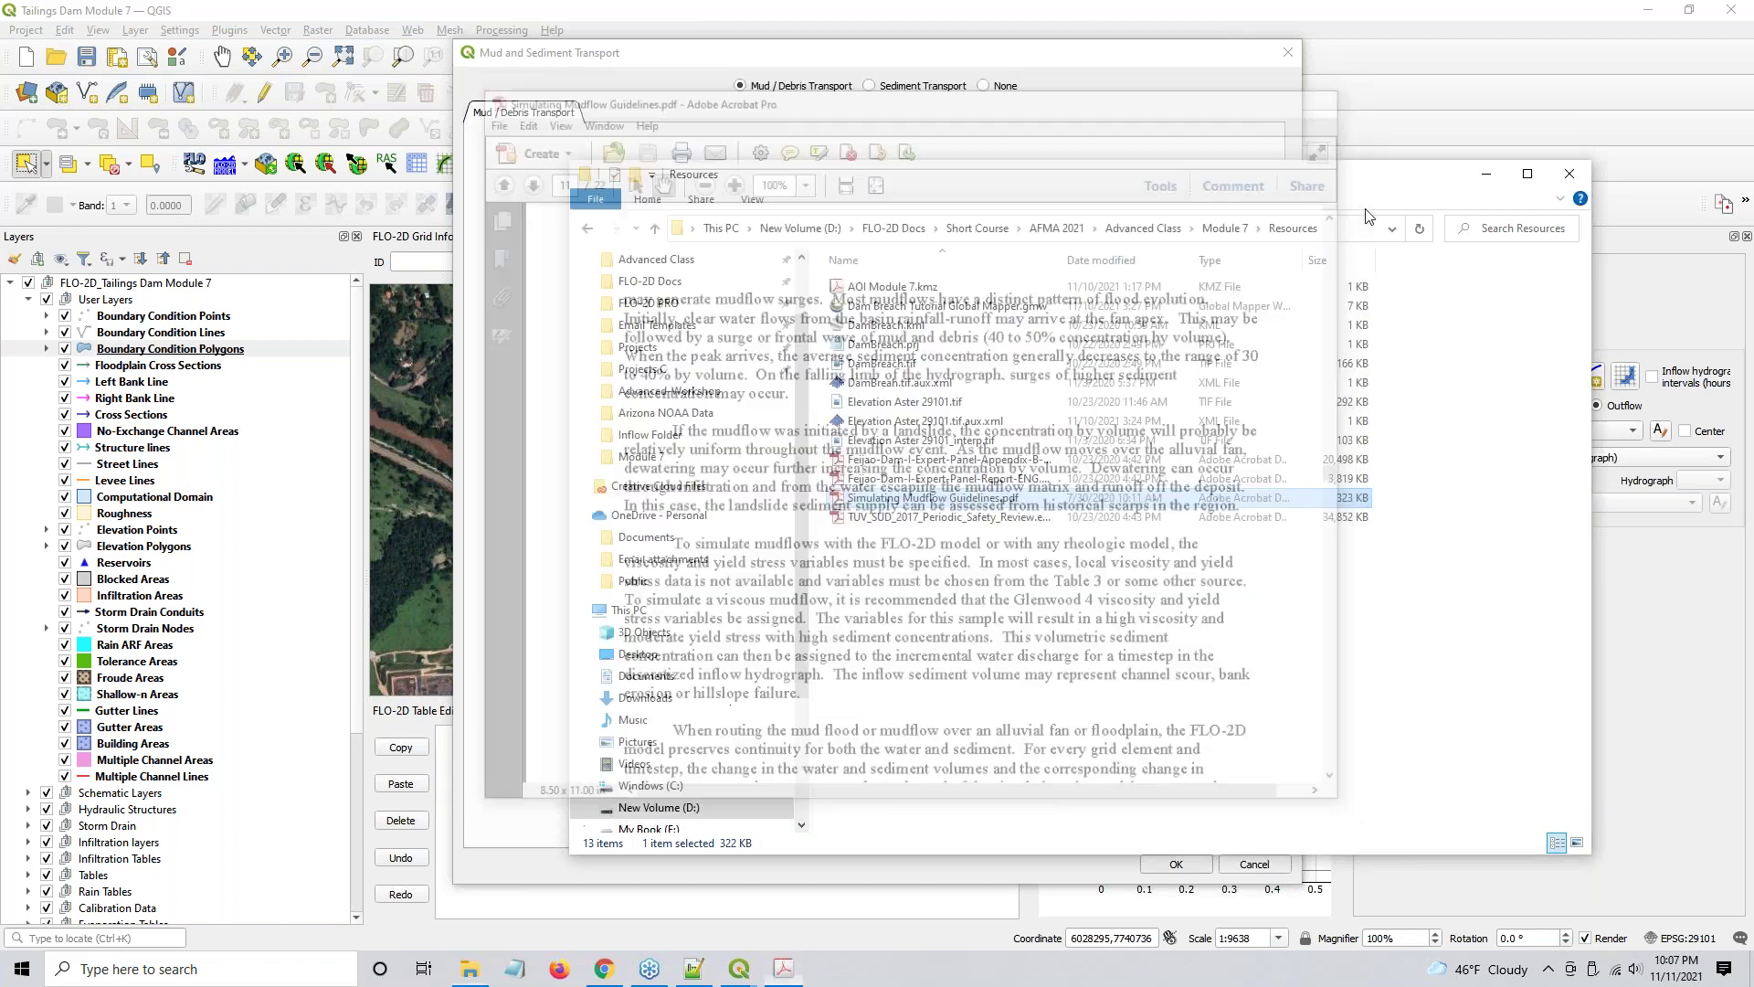
- Return to the Mud and Sediment Transport settings, check the specific gravity, laminar flow resistance and viscosity values, and accept the Mud / Debris Transport setup
left_click(190, 970)
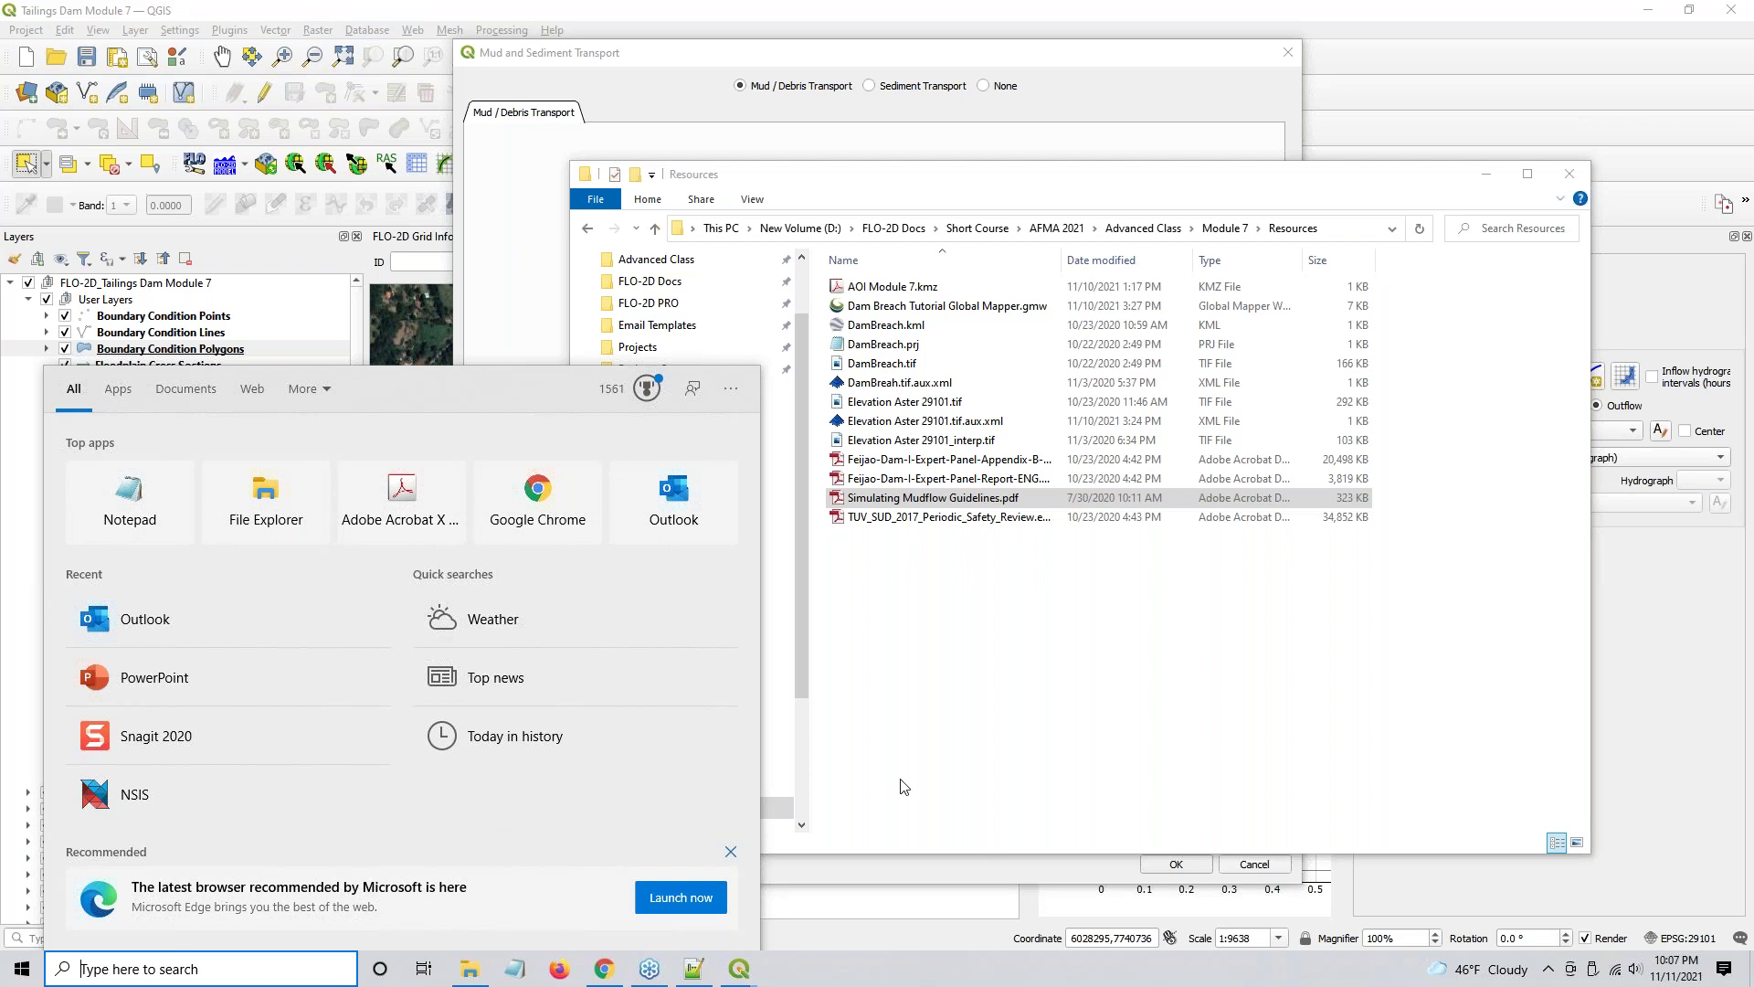
left_click(1028, 668)
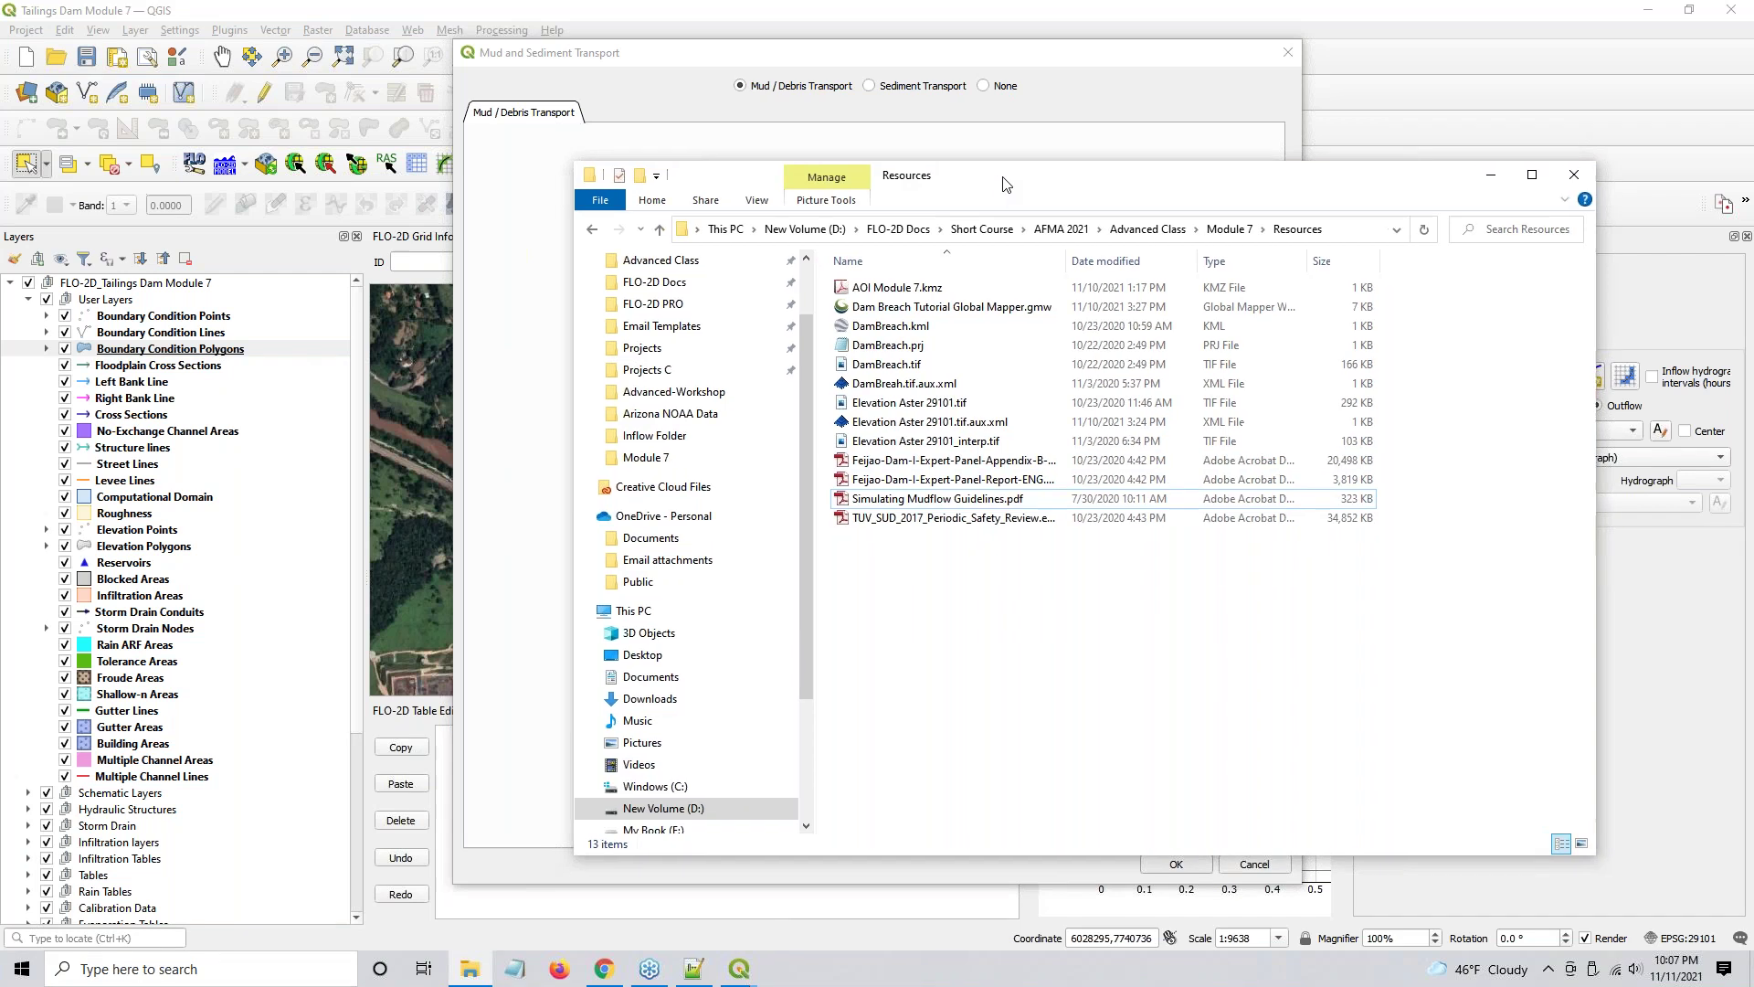
left_click_drag(993, 179, 1012, 185)
left_click(1505, 179)
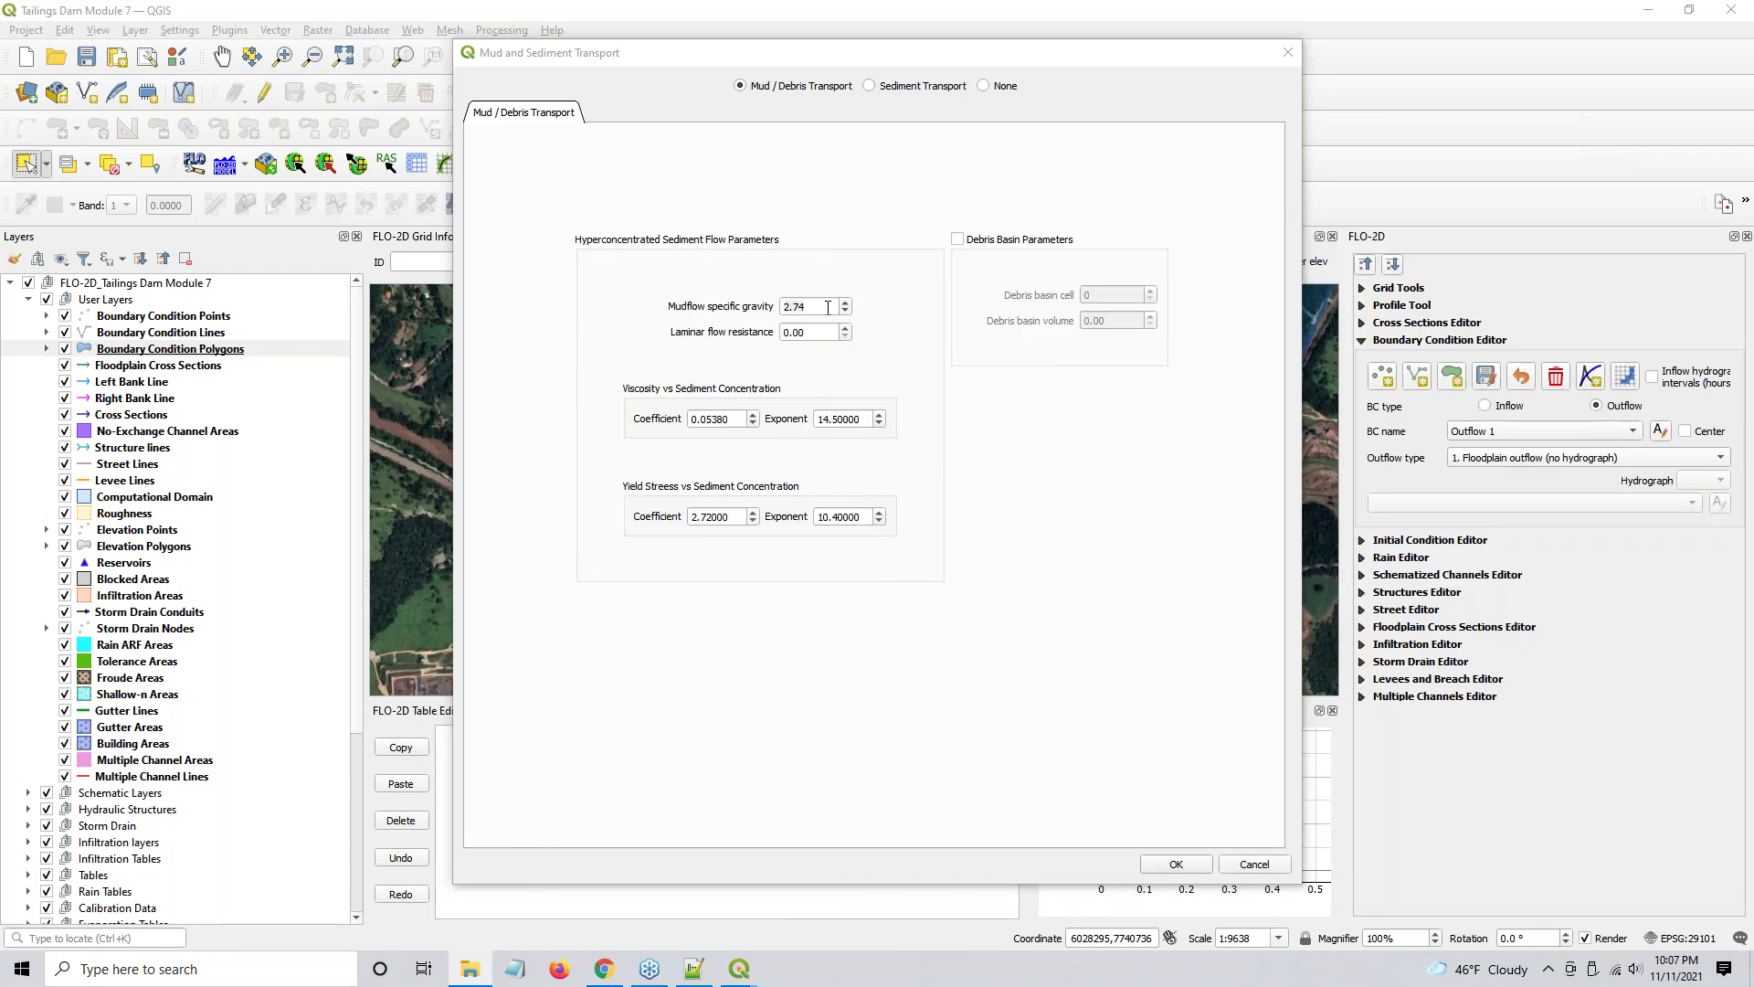
double_click(828, 307)
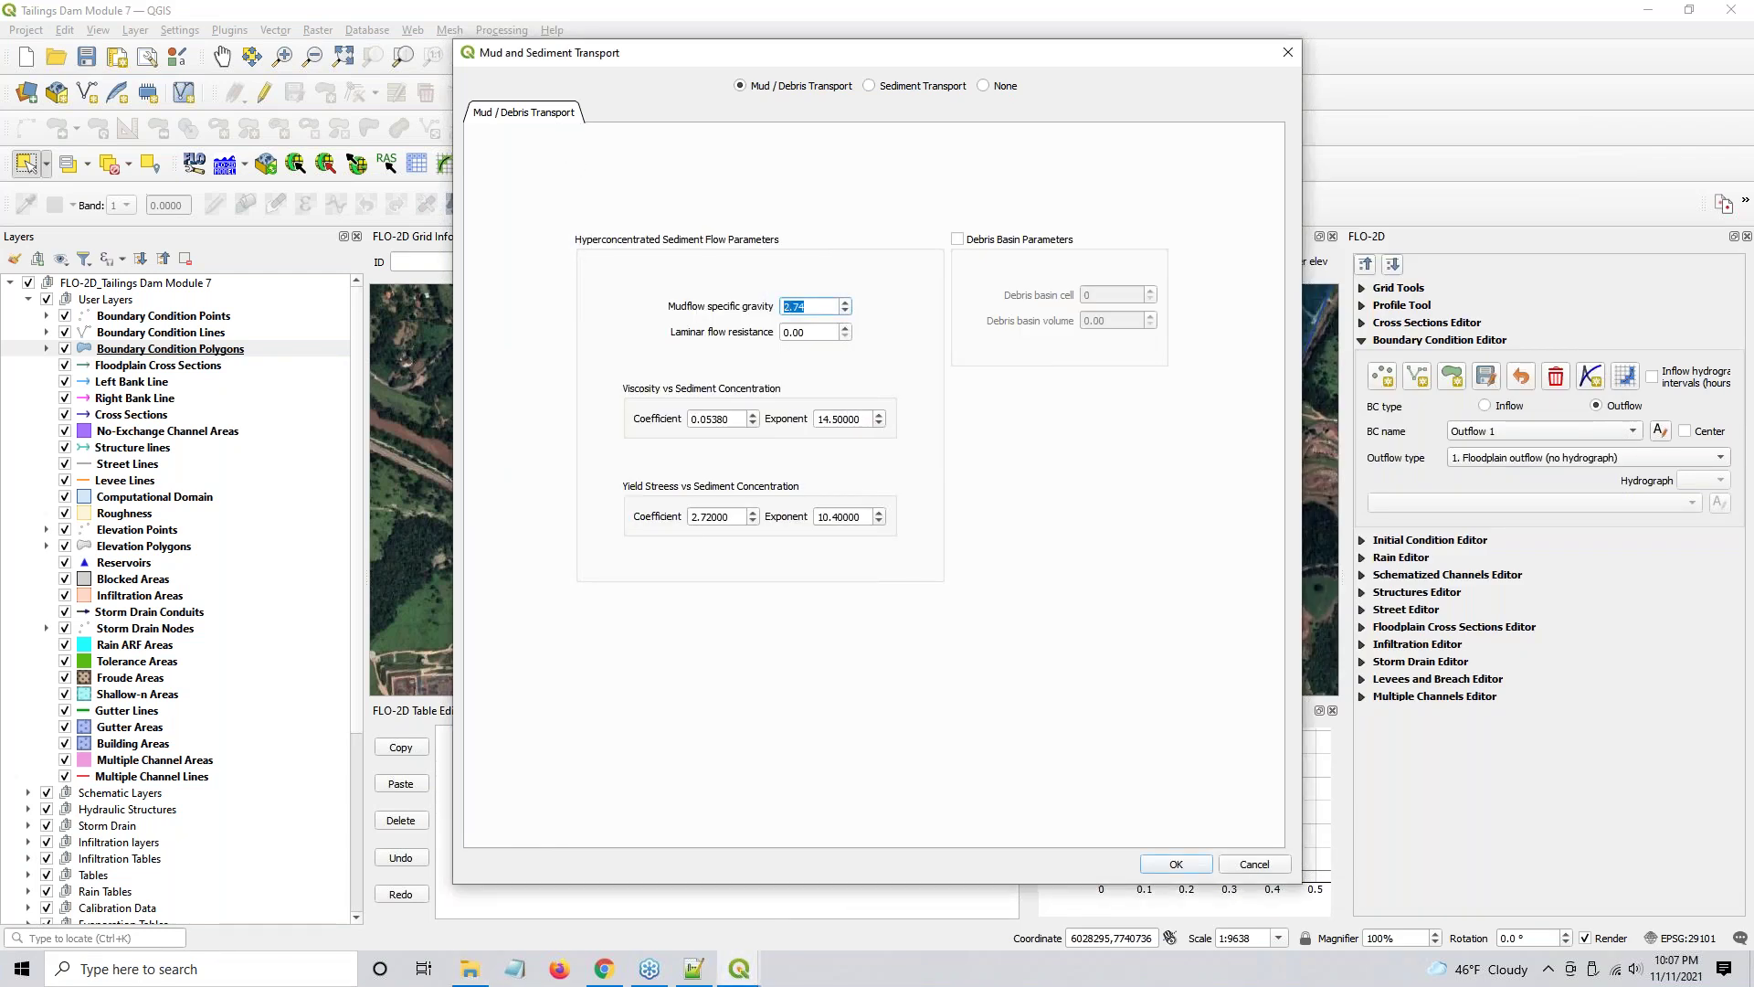
double_click(739, 420)
double_click(854, 419)
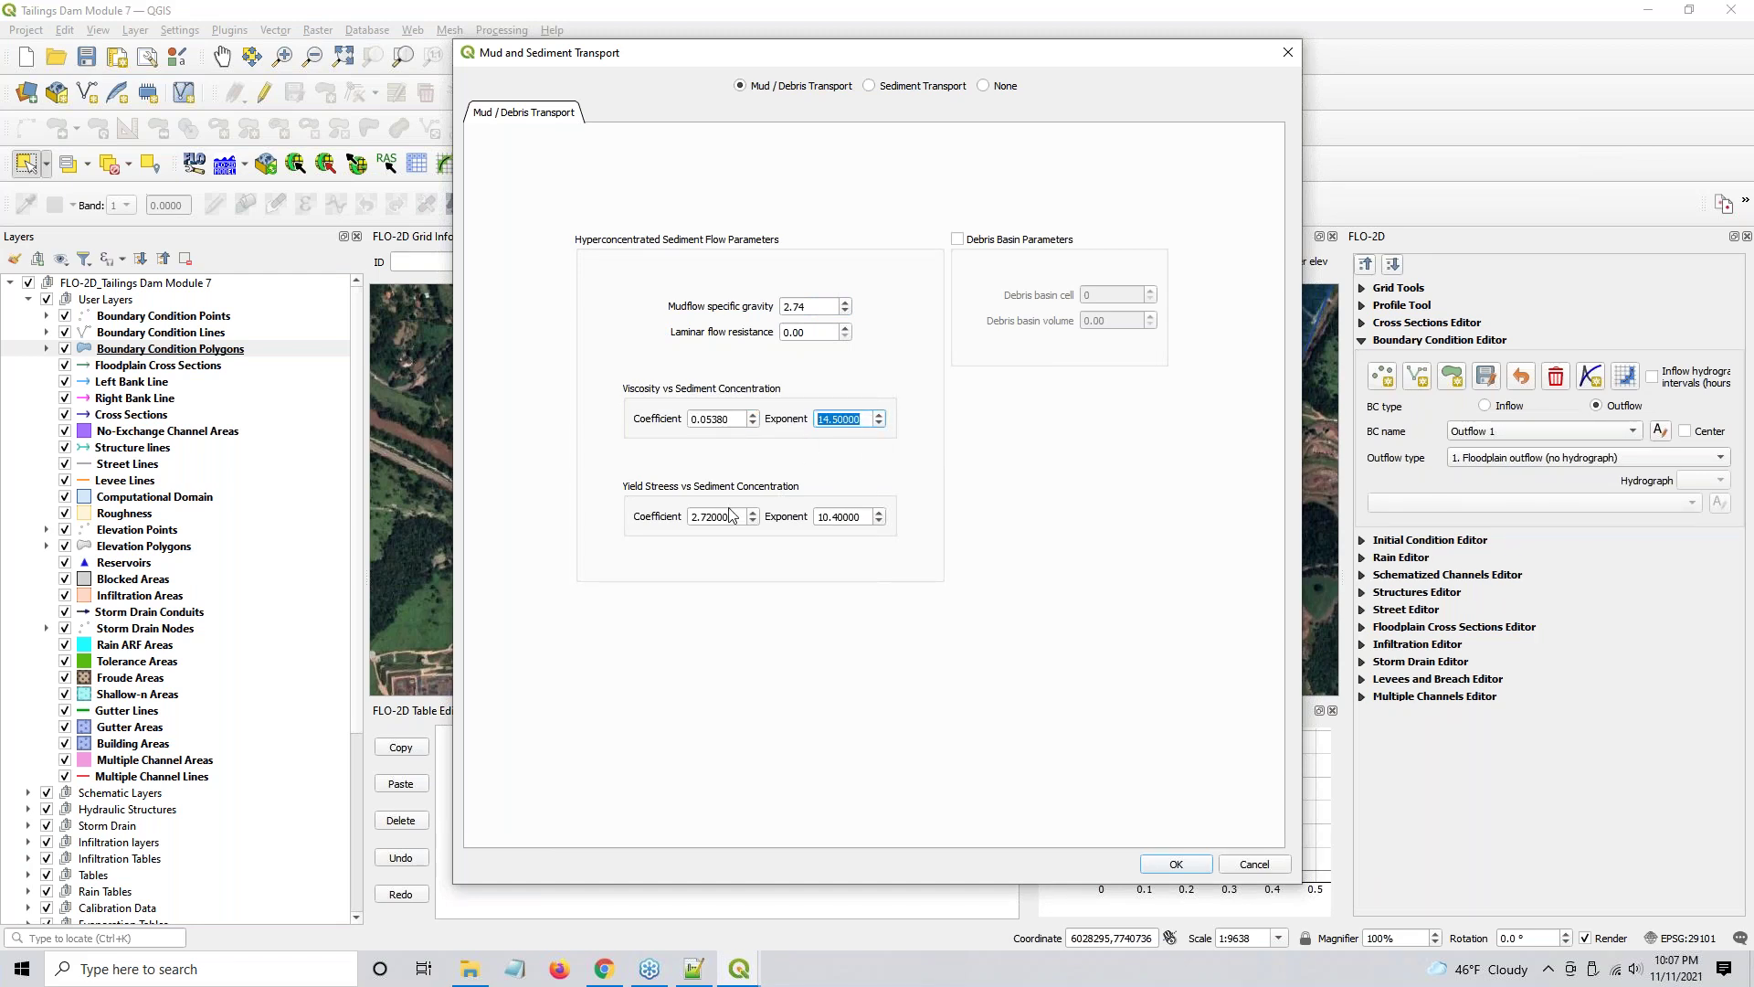
left_click(740, 87)
left_click(740, 88)
double_click(808, 332)
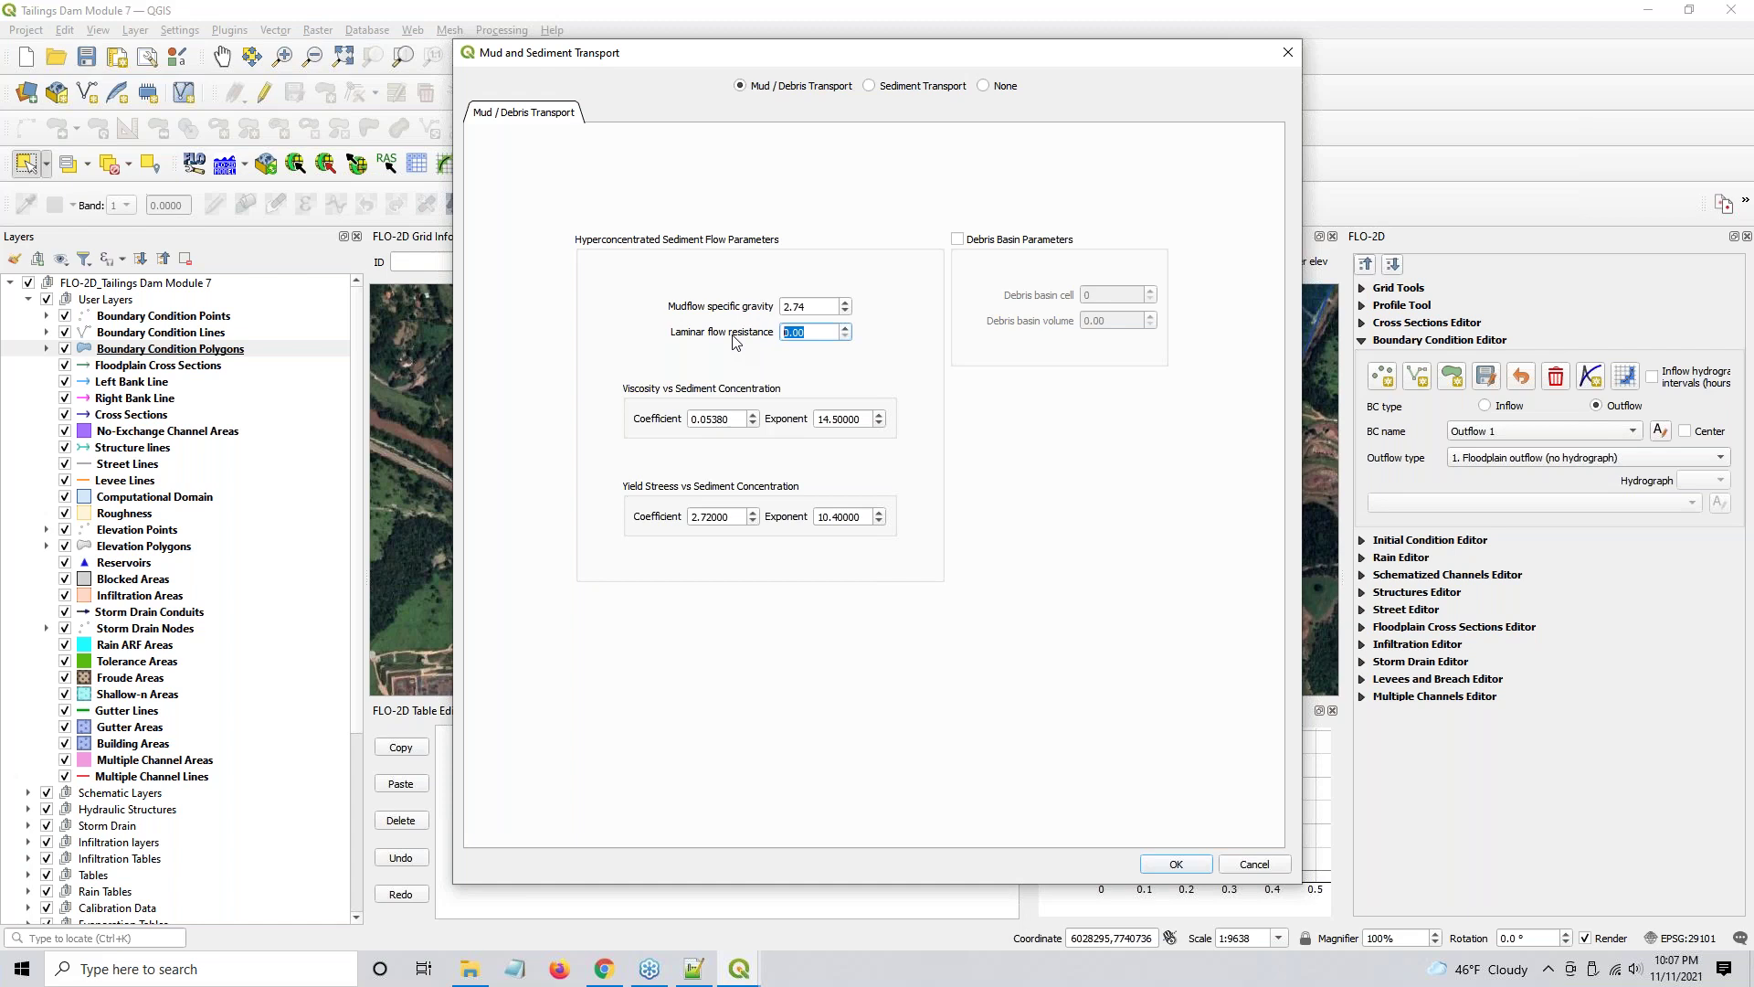
double_click(818, 334)
left_click(1179, 864)
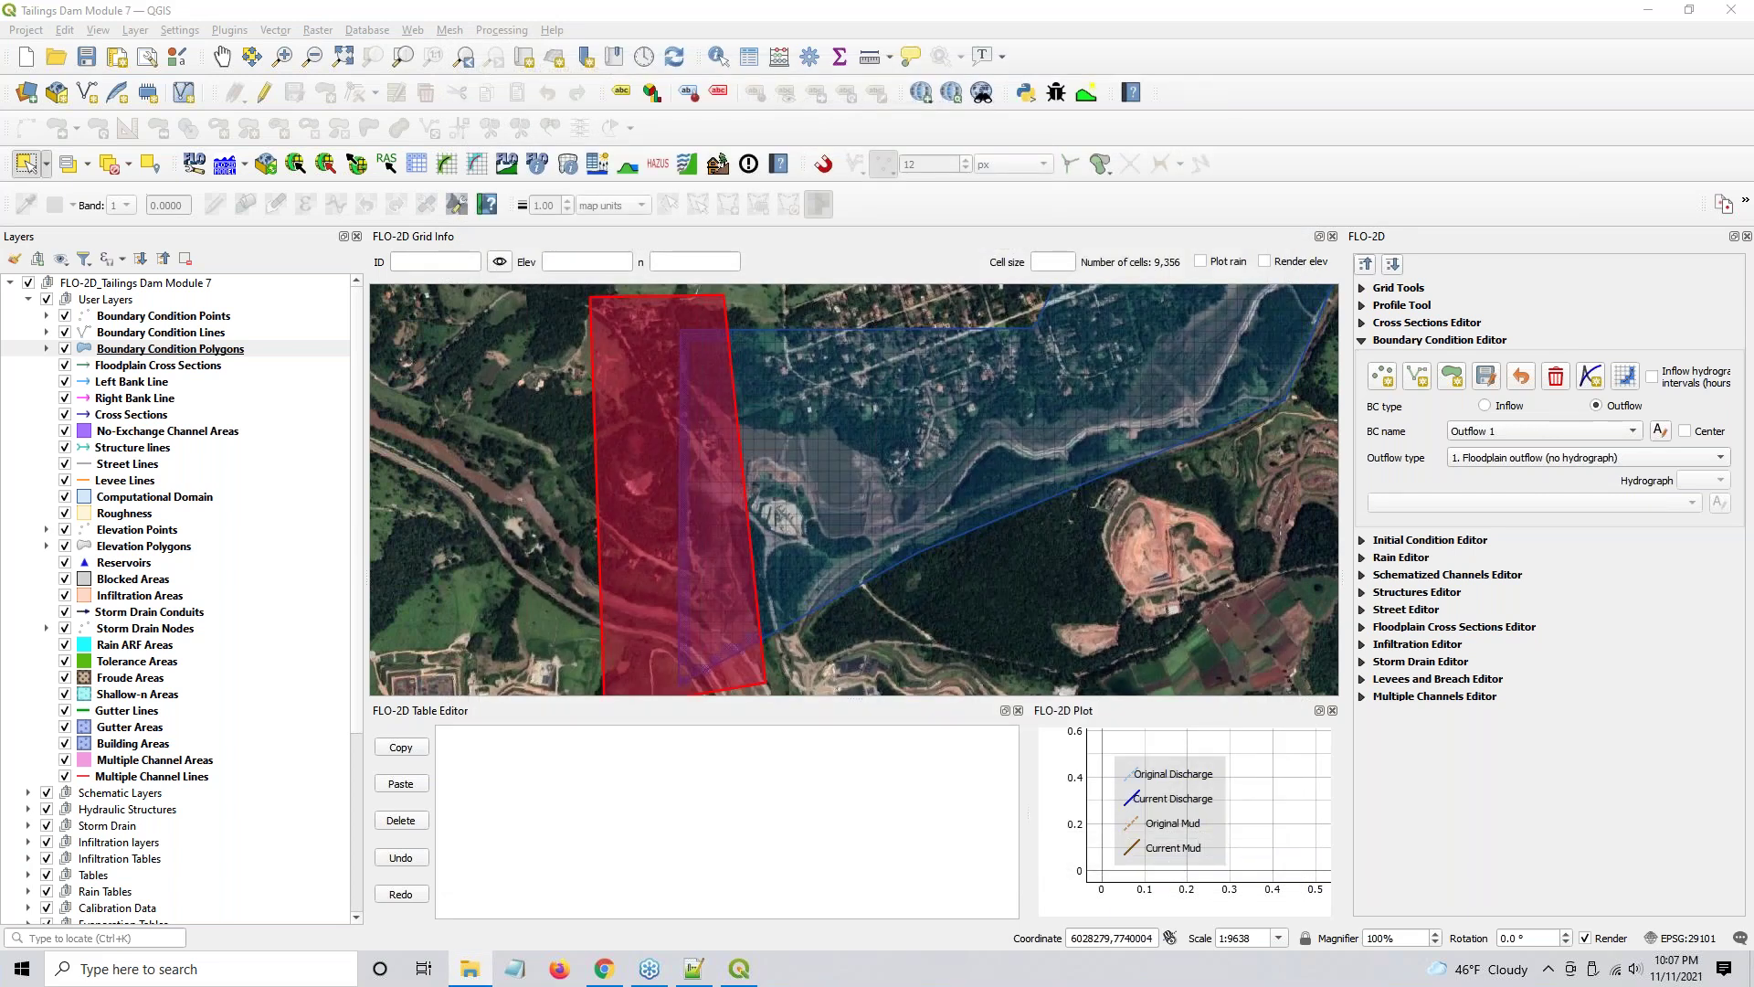
- Check the Mud/Debris/Sediment options in the control variables and the components available for export, cancelling both dialogs
left_click(417, 165)
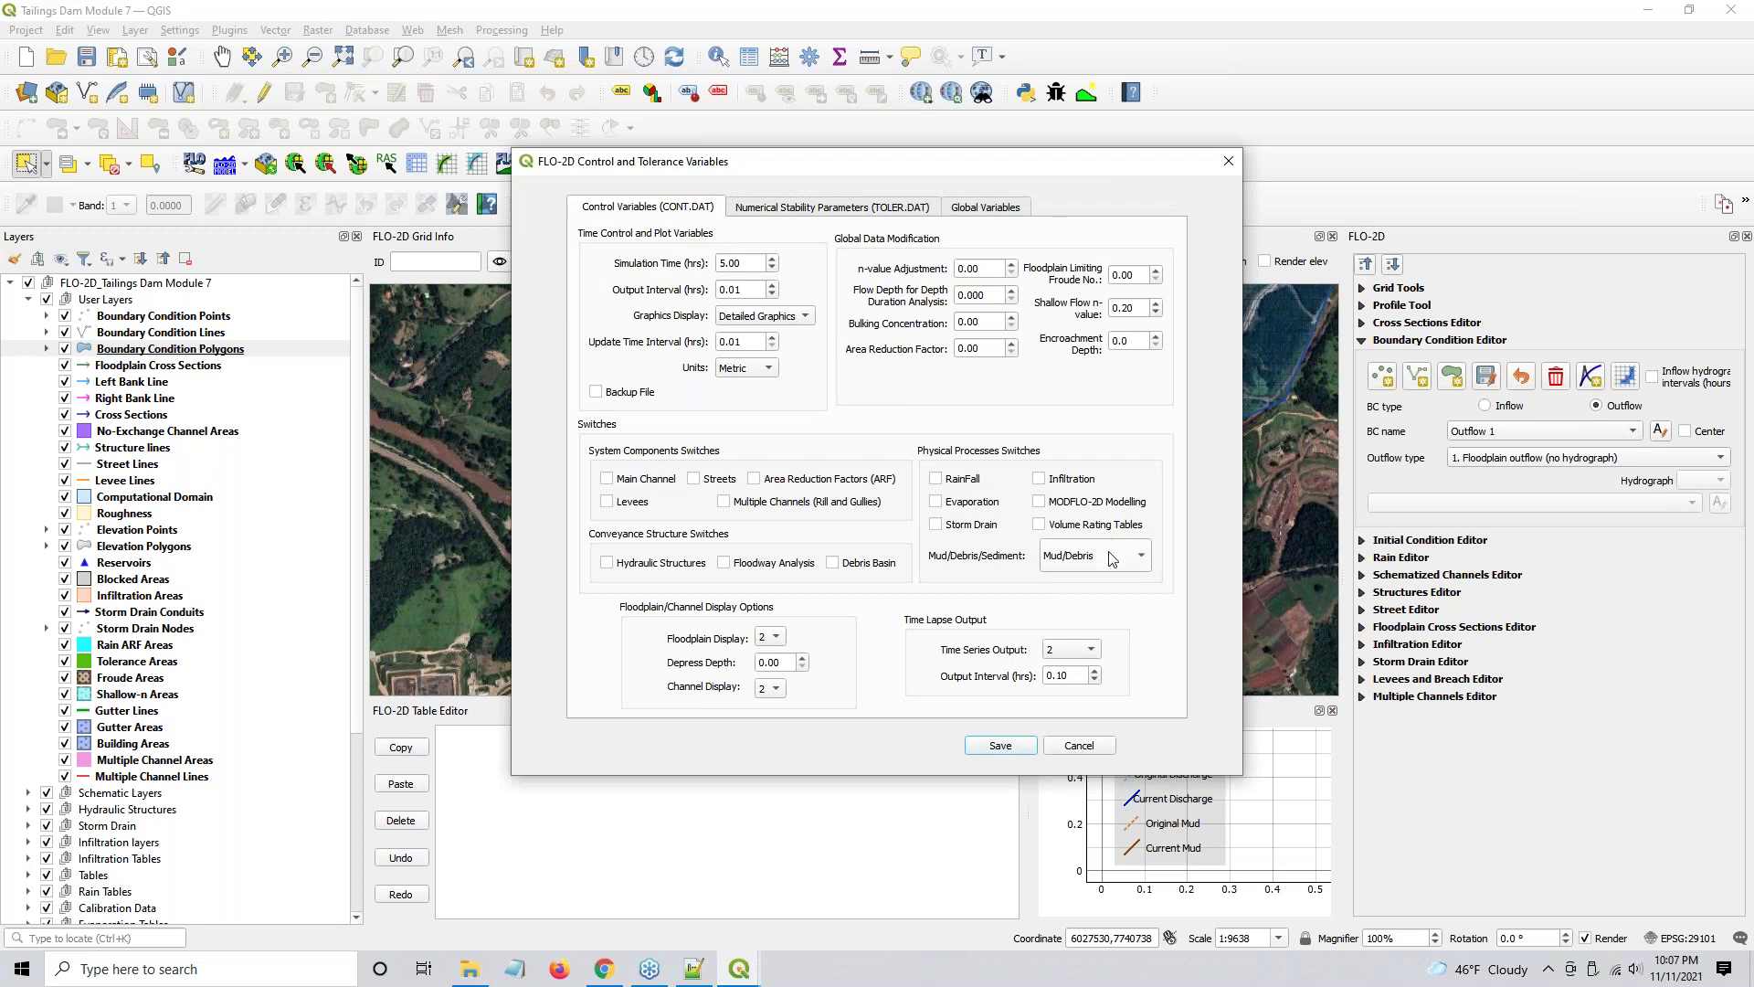
left_click(1112, 557)
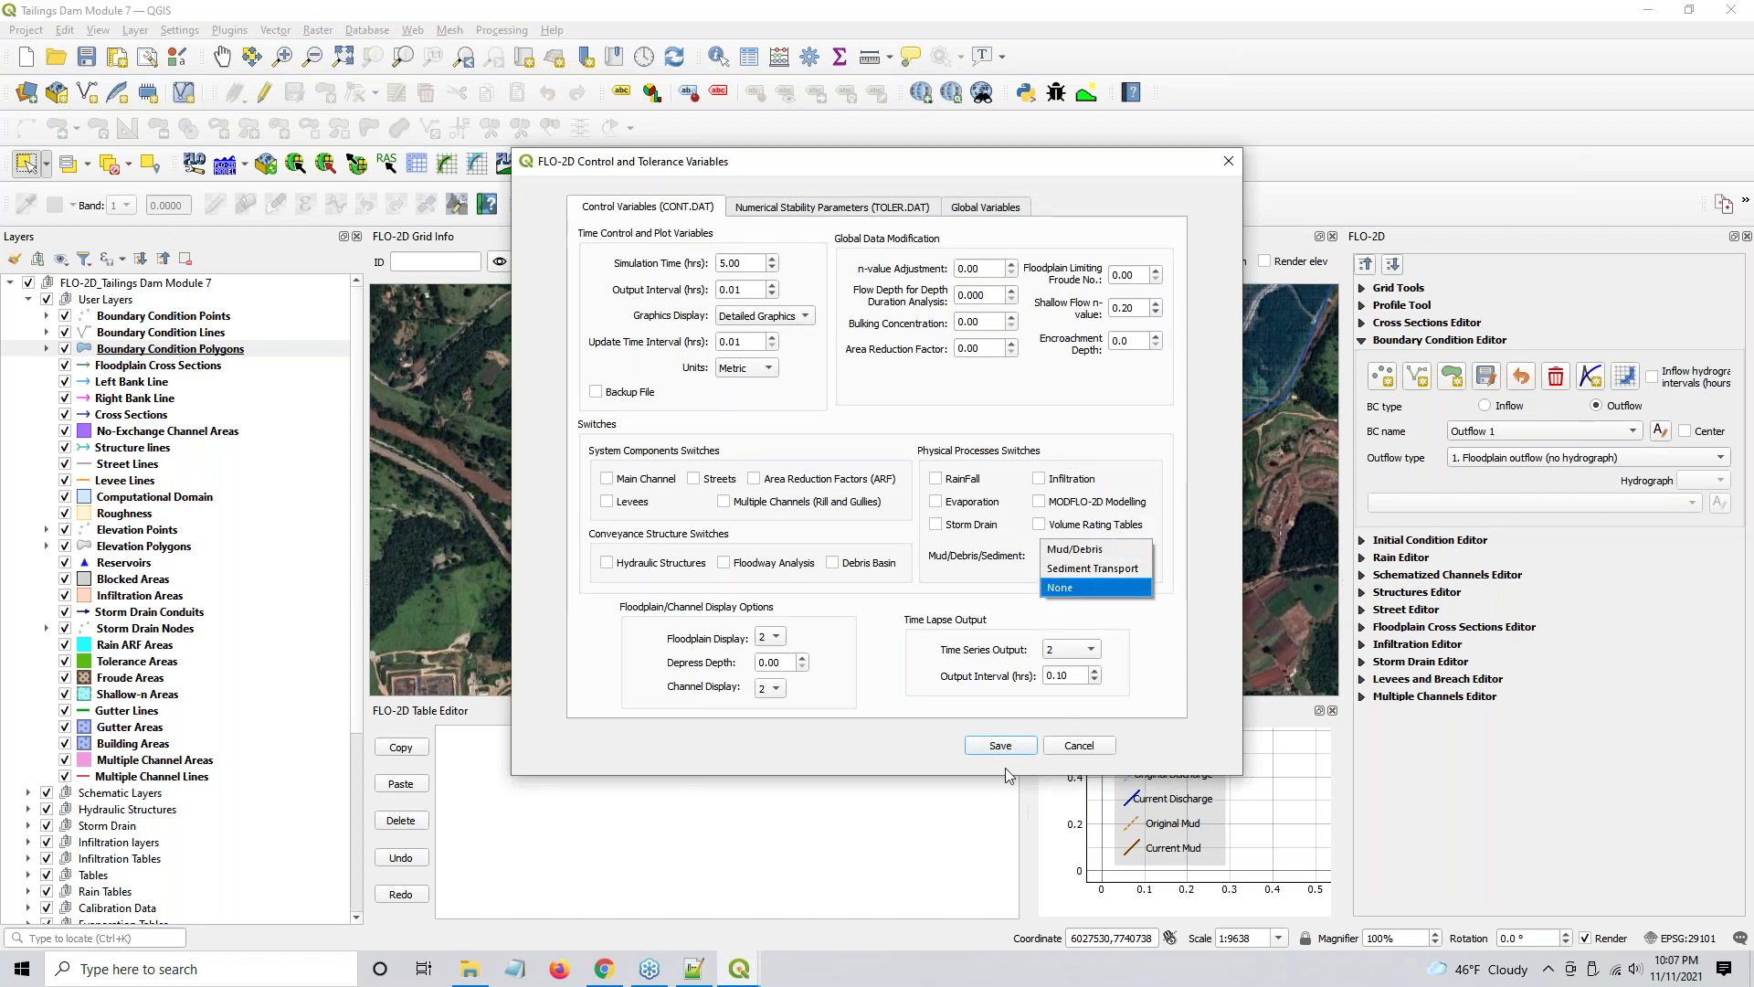
left_click(1081, 746)
left_click(1081, 746)
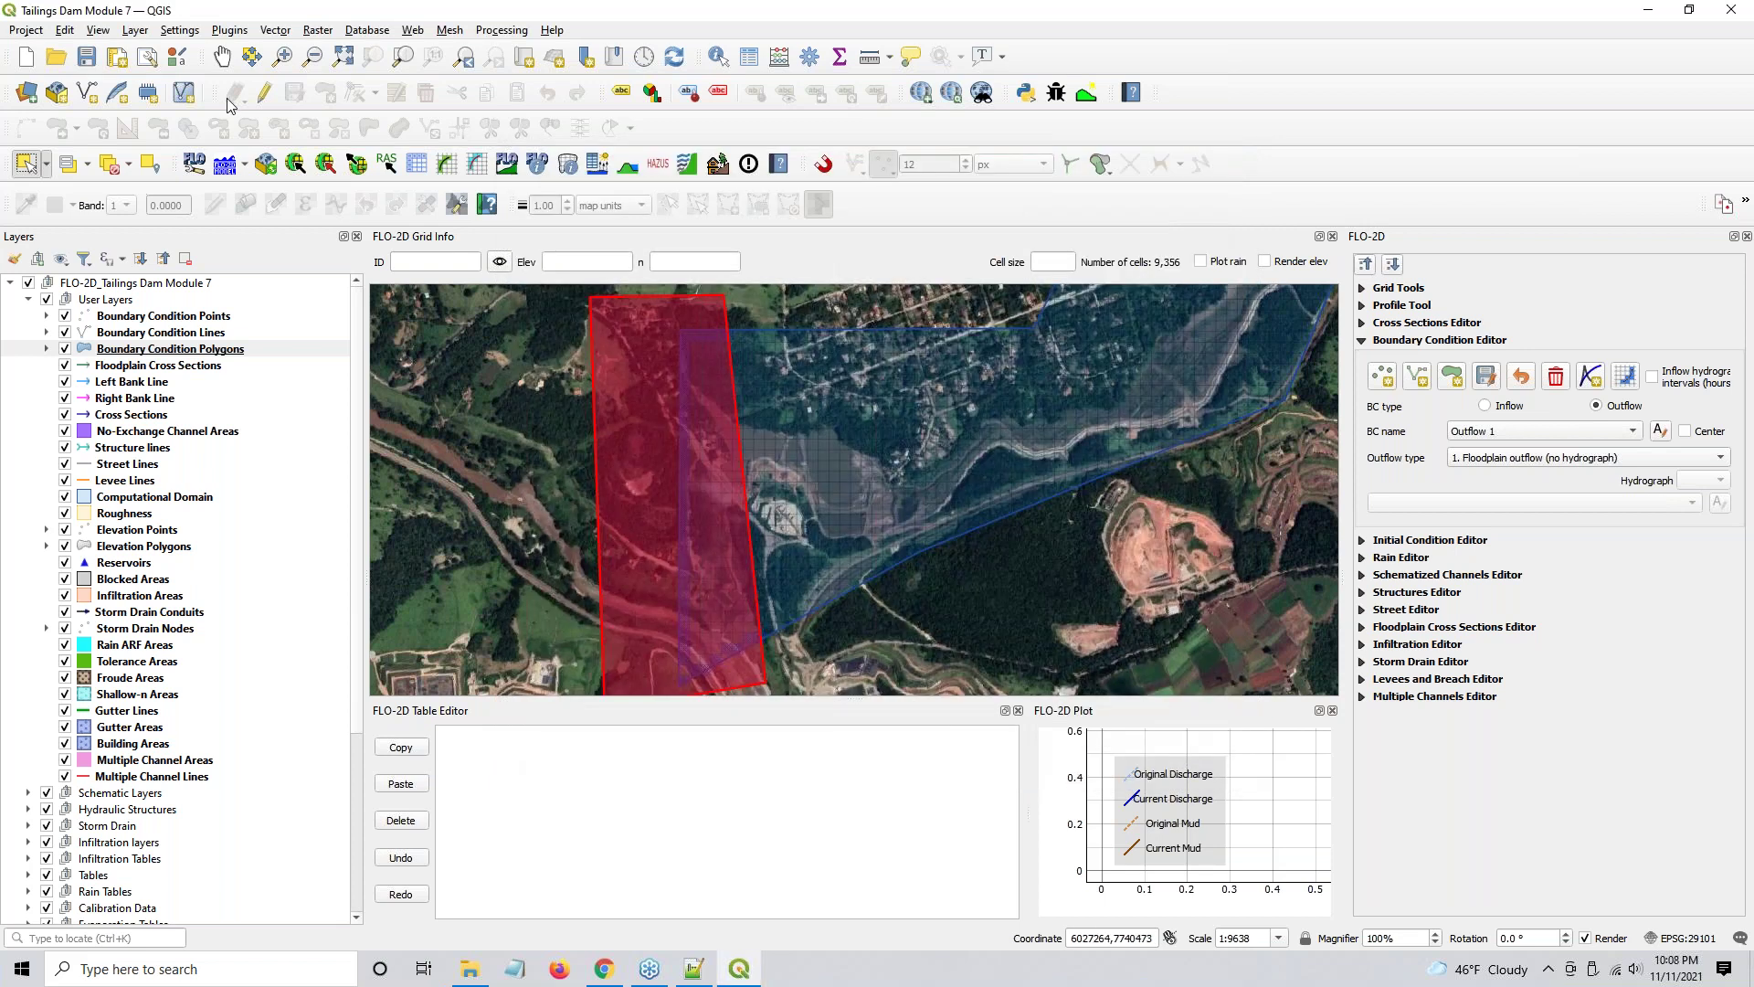
left_click(358, 164)
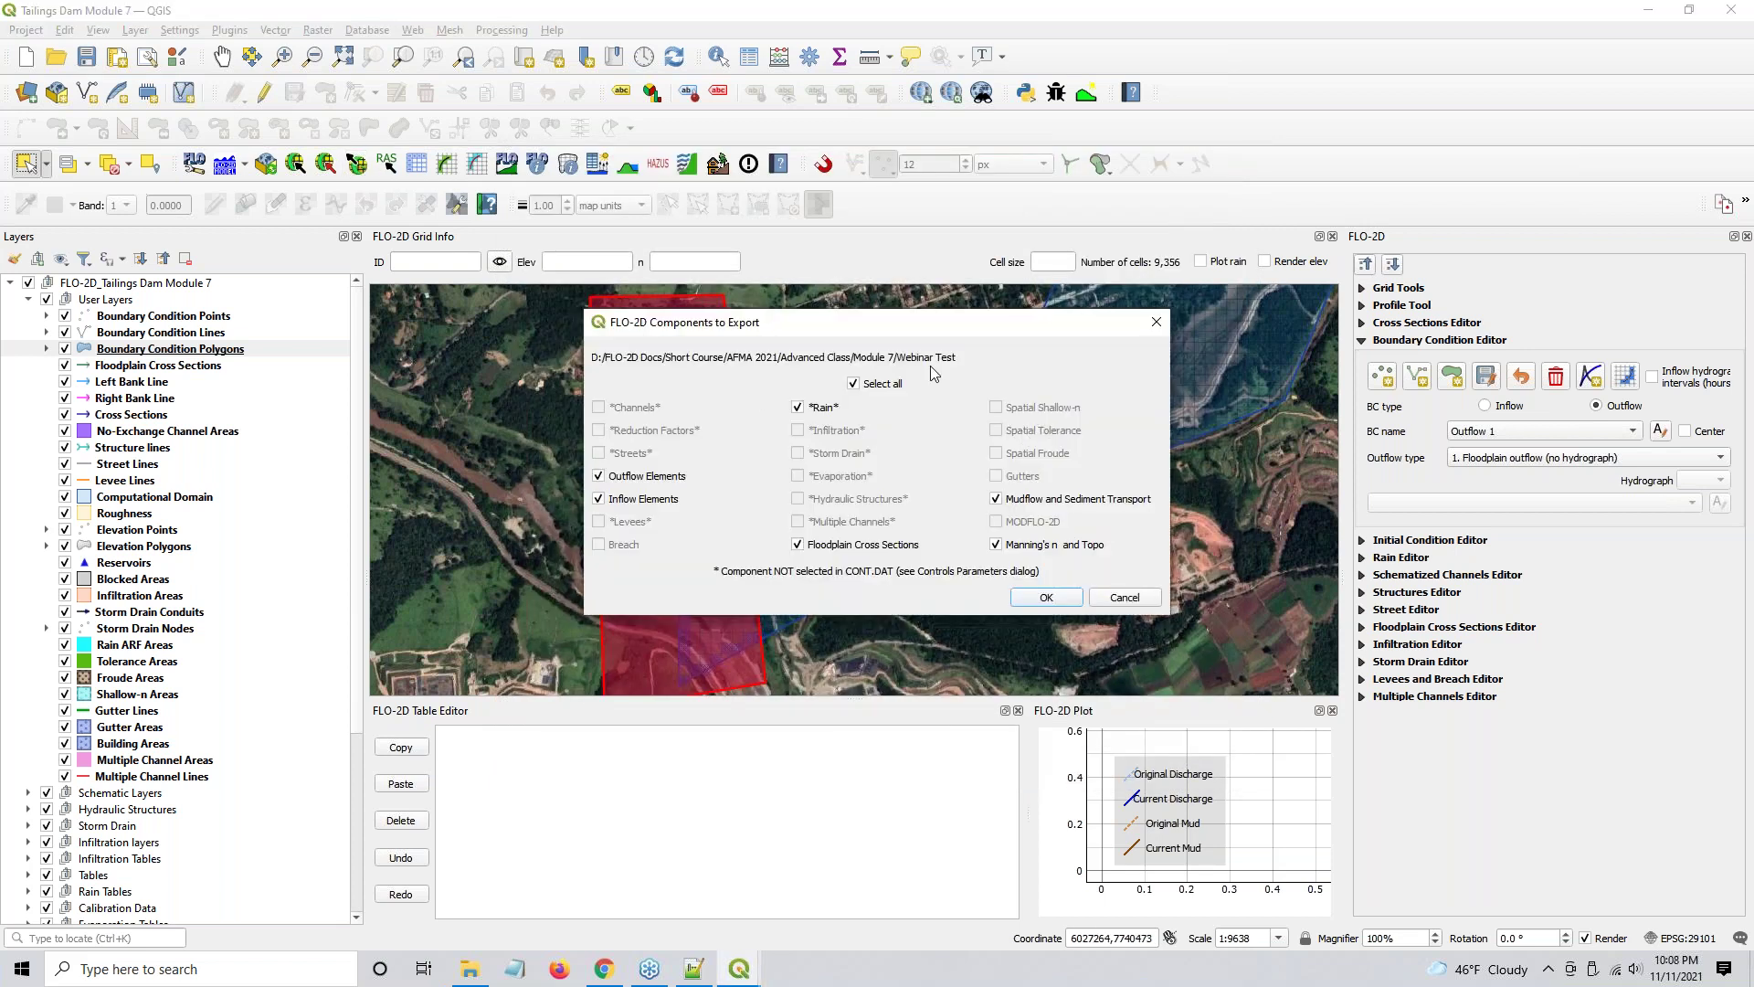
left_click(1125, 597)
- Open the exported SED.DAT file from the Webinar Test folder in Module 7
key("alt+Tab")
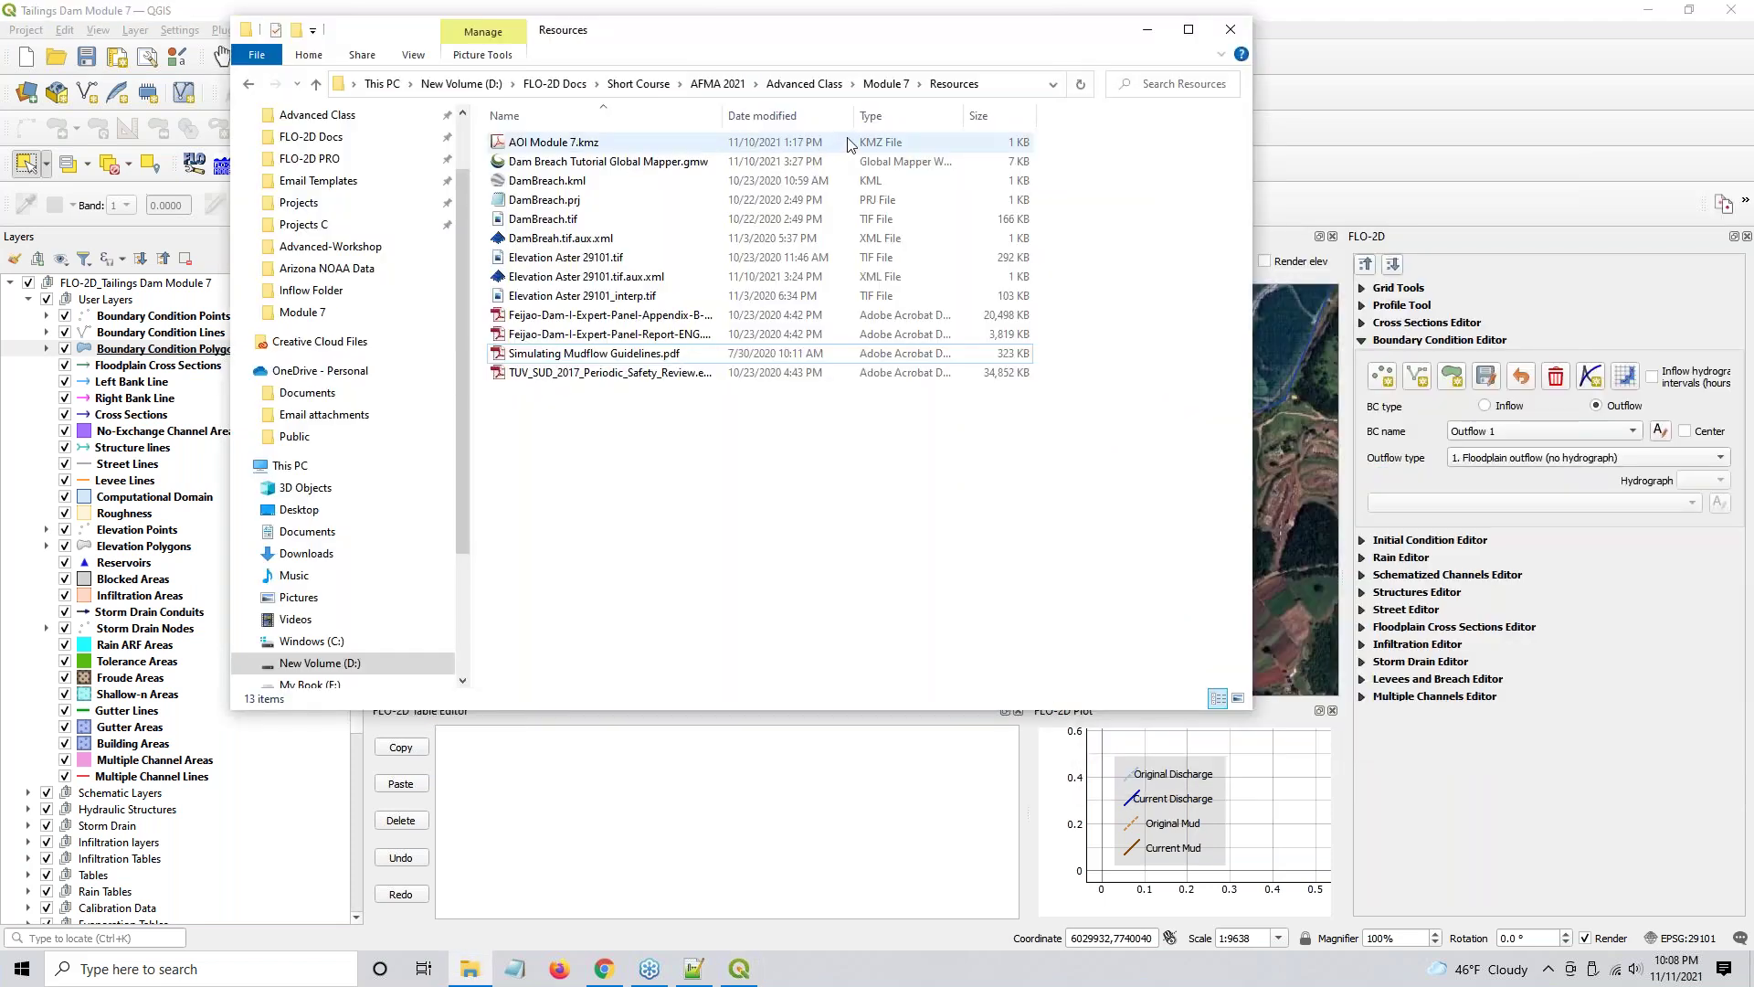
left_click(885, 84)
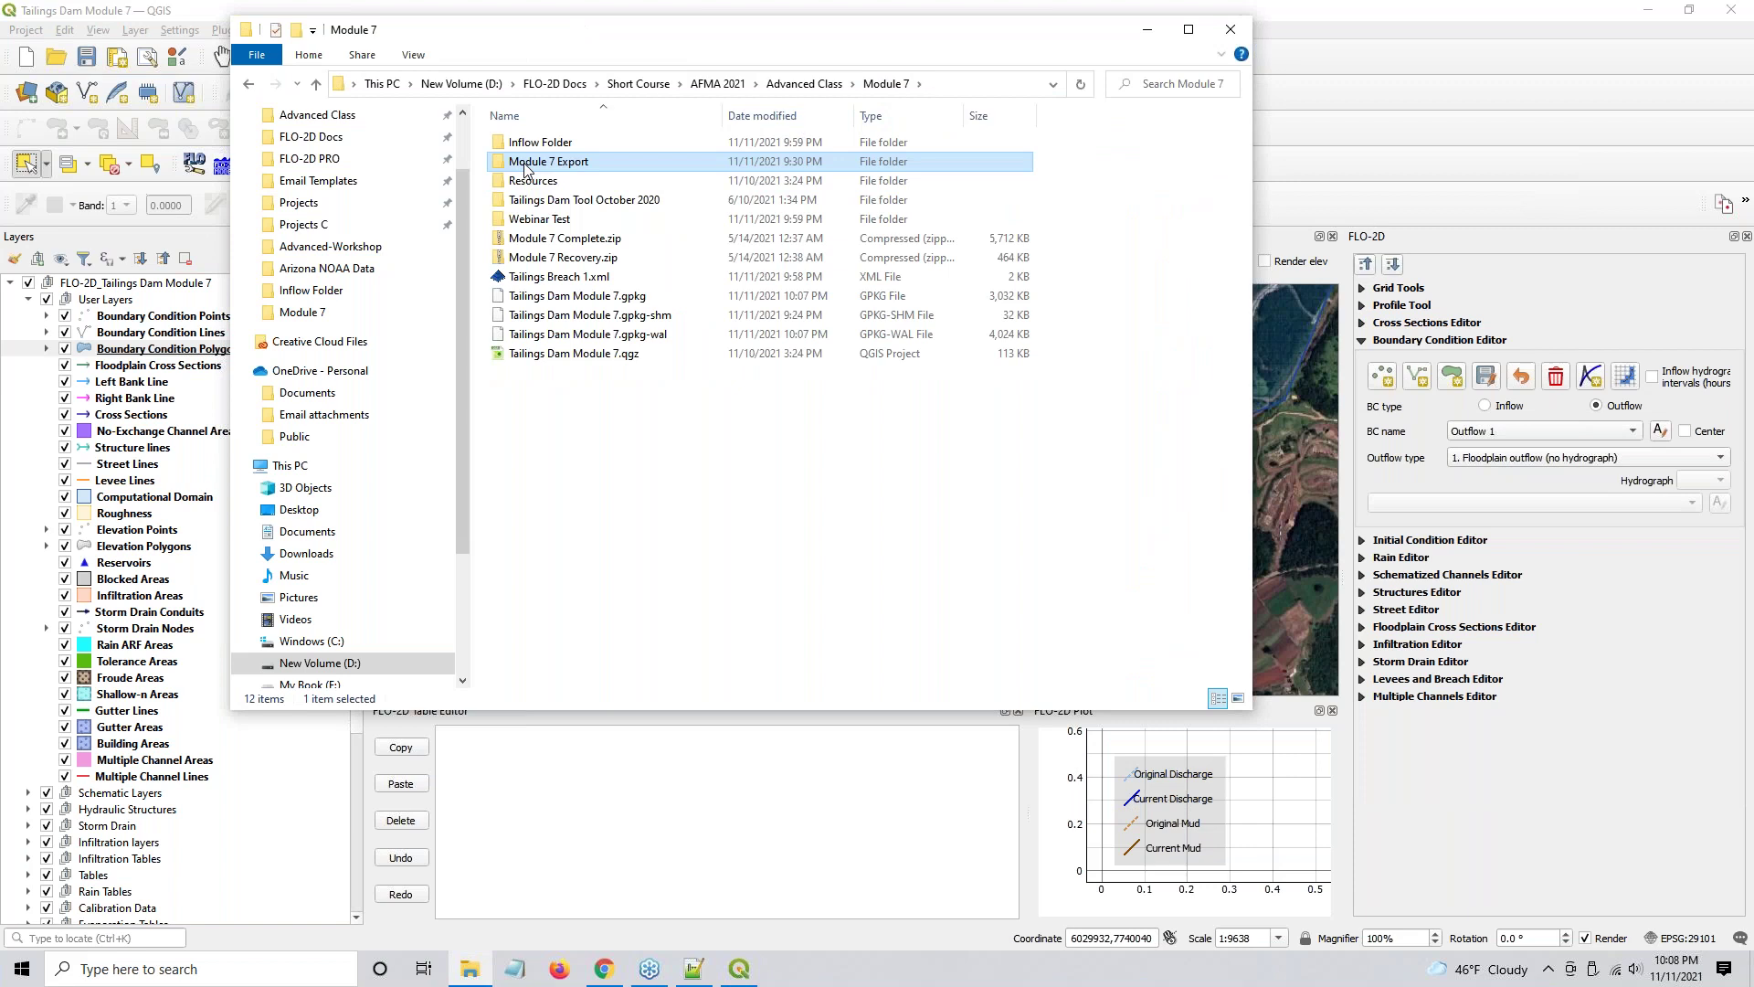
double_click(539, 219)
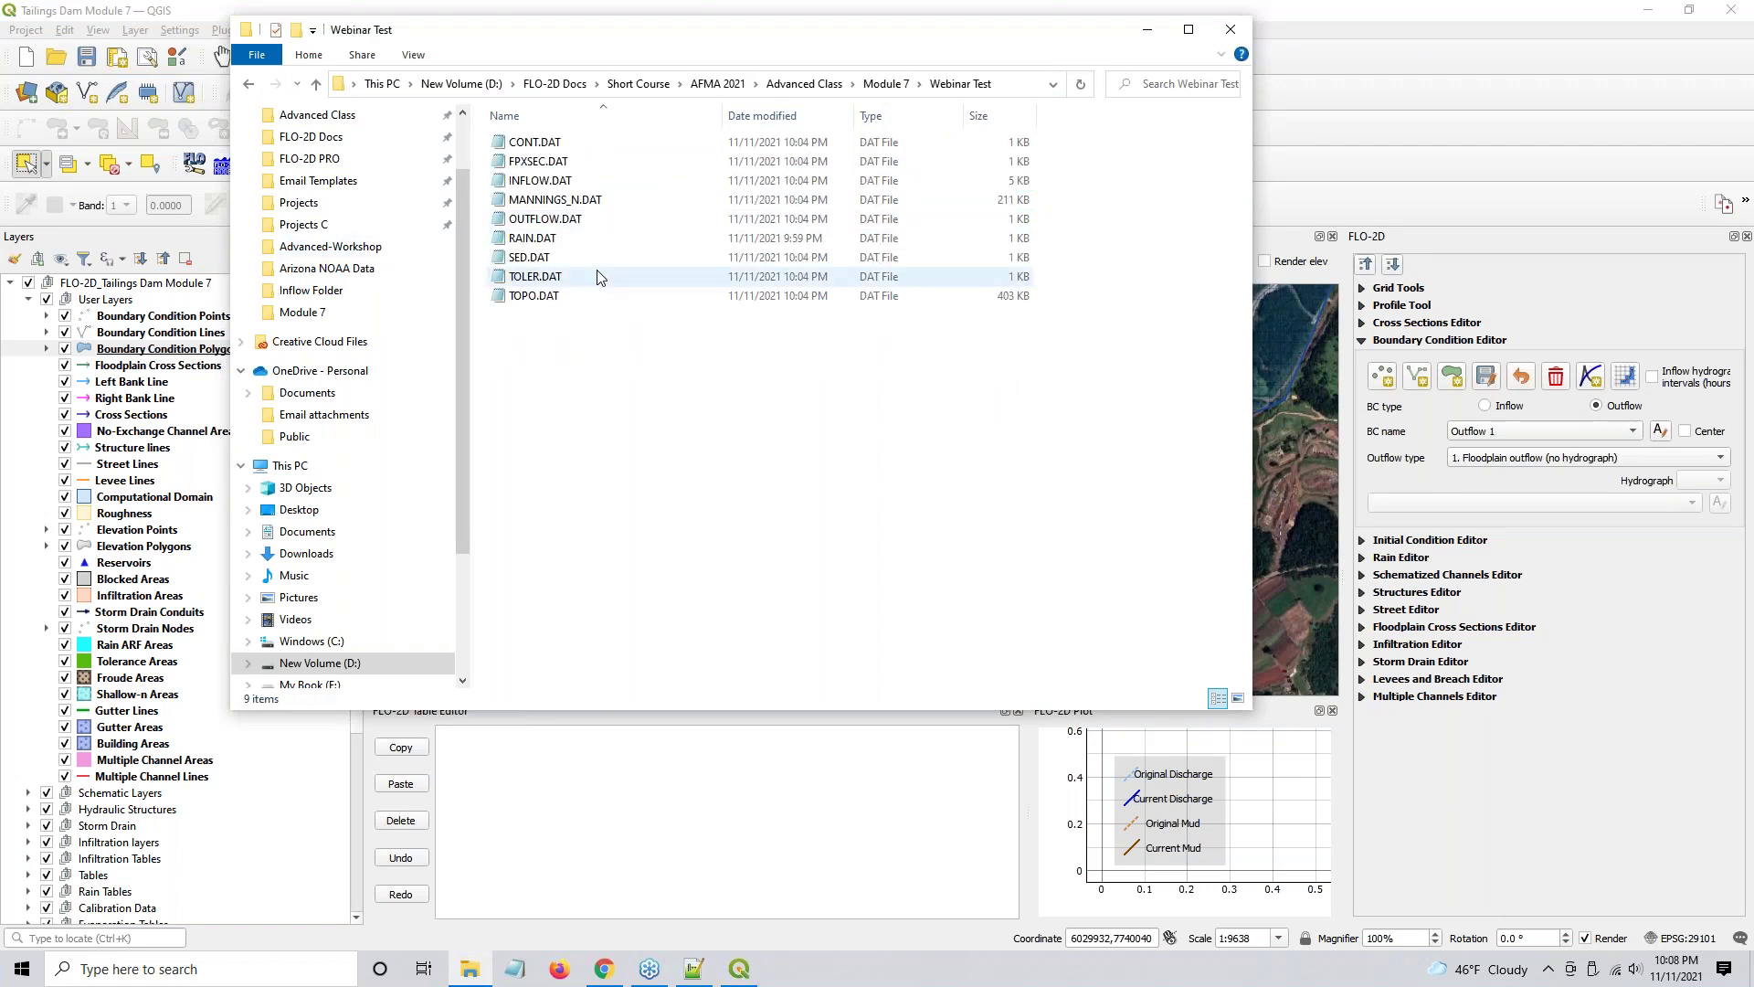
double_click(548, 258)
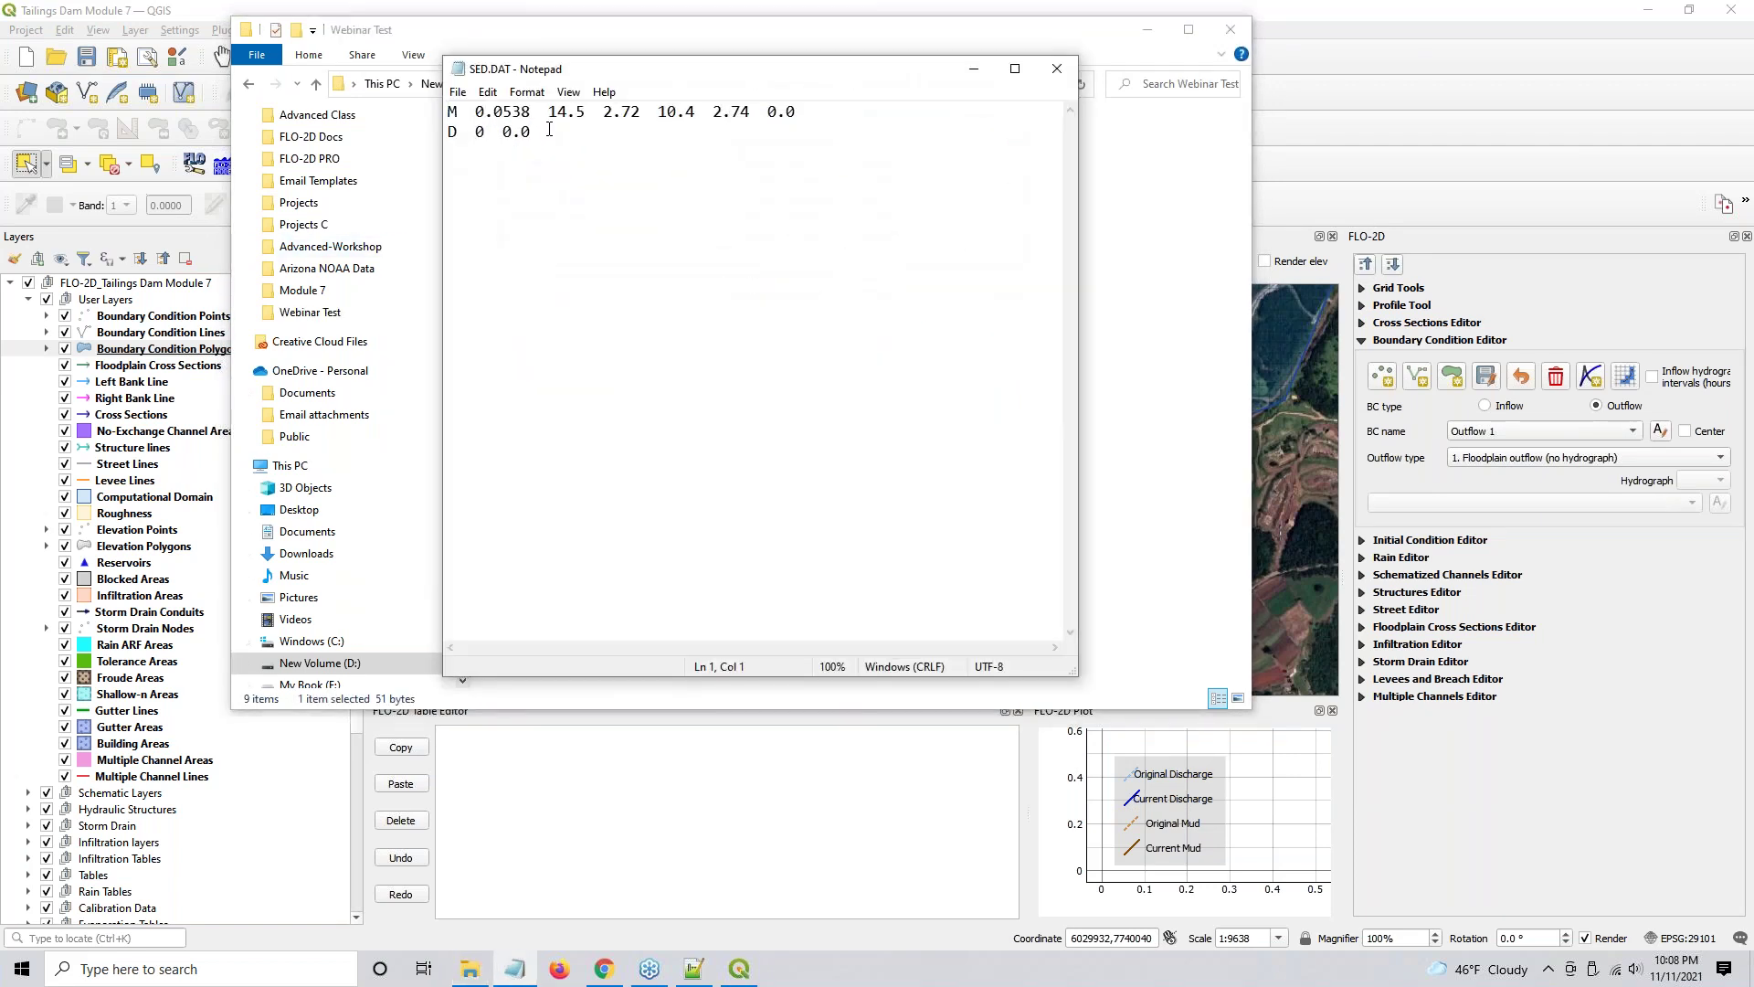
- Delete the D line from SED.DAT, keep only the M line, save and close the file, and move the folder window aside
key("ctrl+a")
left_click(497, 168)
left_click_drag(475, 160, 429, 137)
key("Delete")
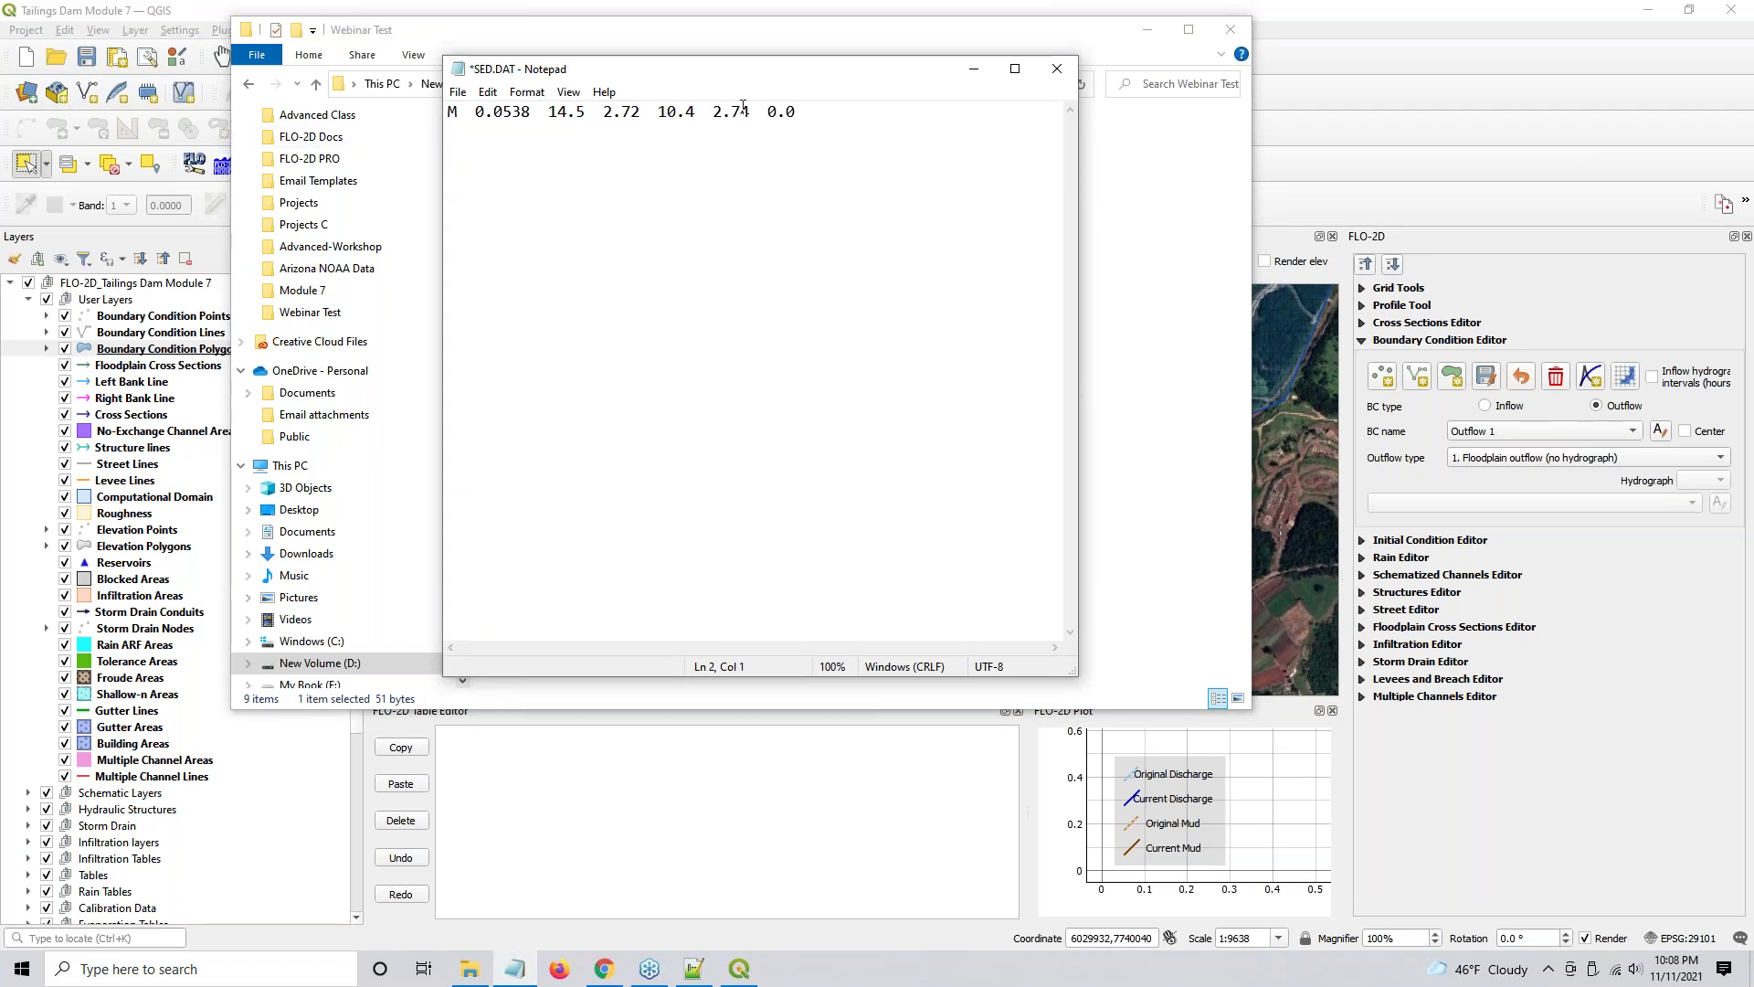
left_click_drag(818, 111, 448, 113)
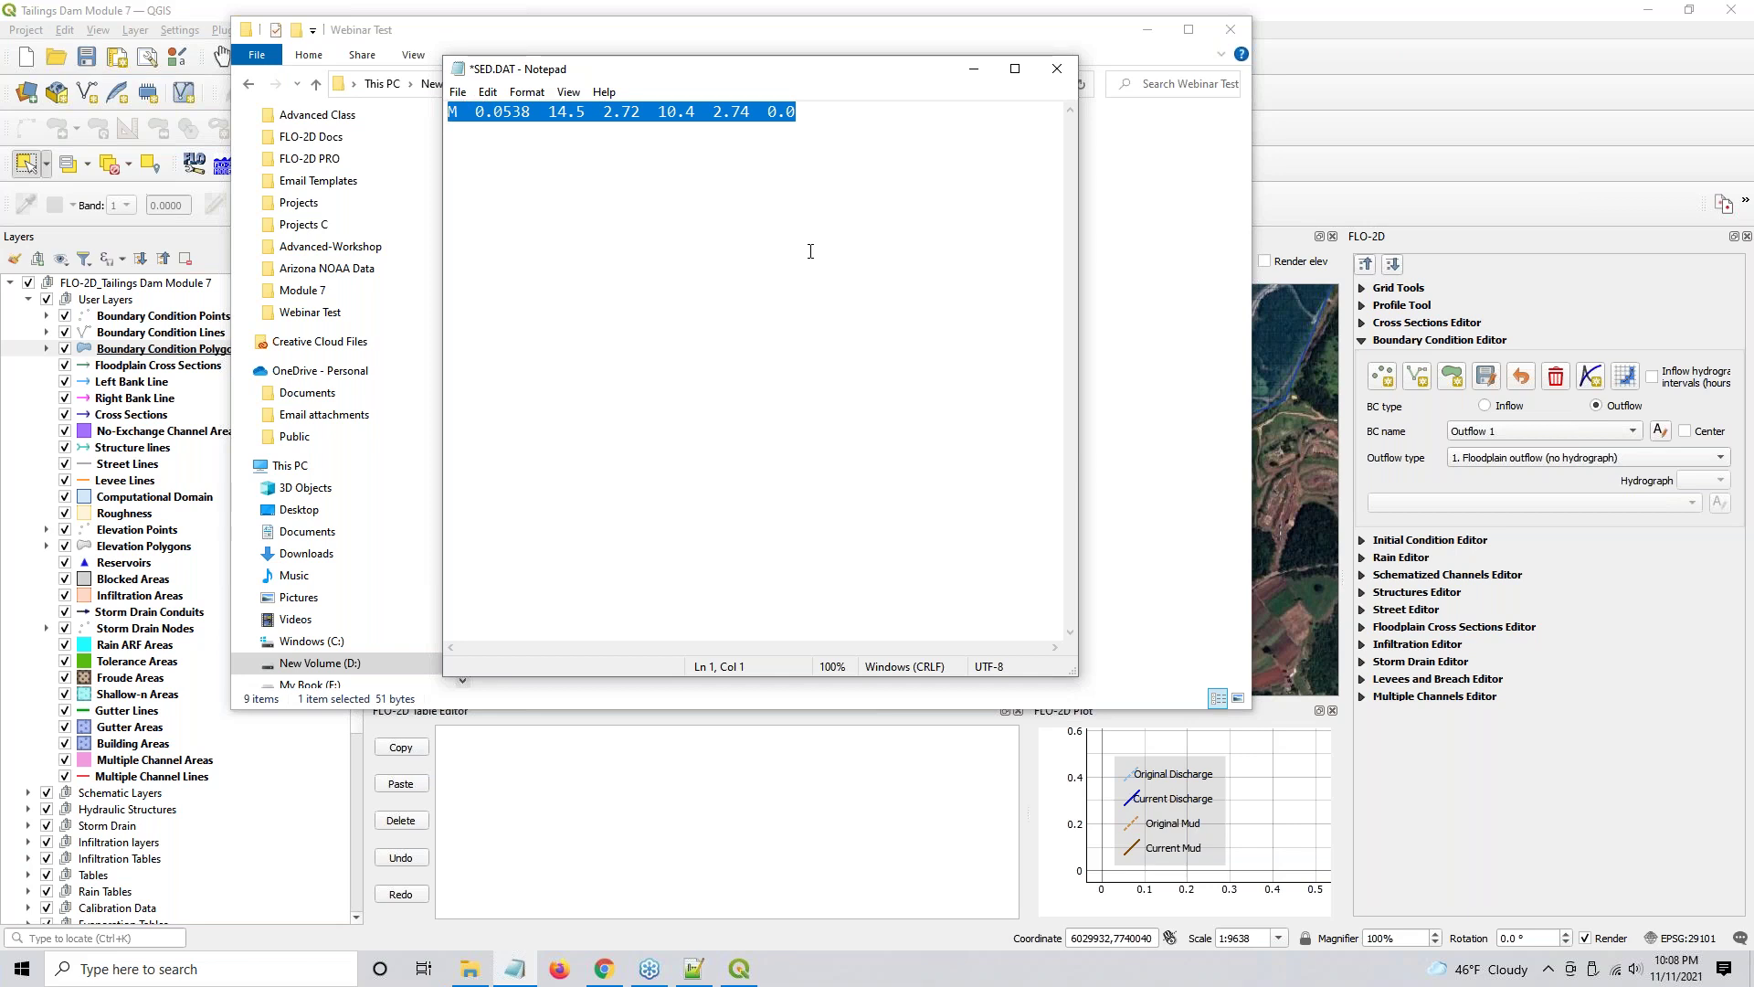
left_click(769, 111)
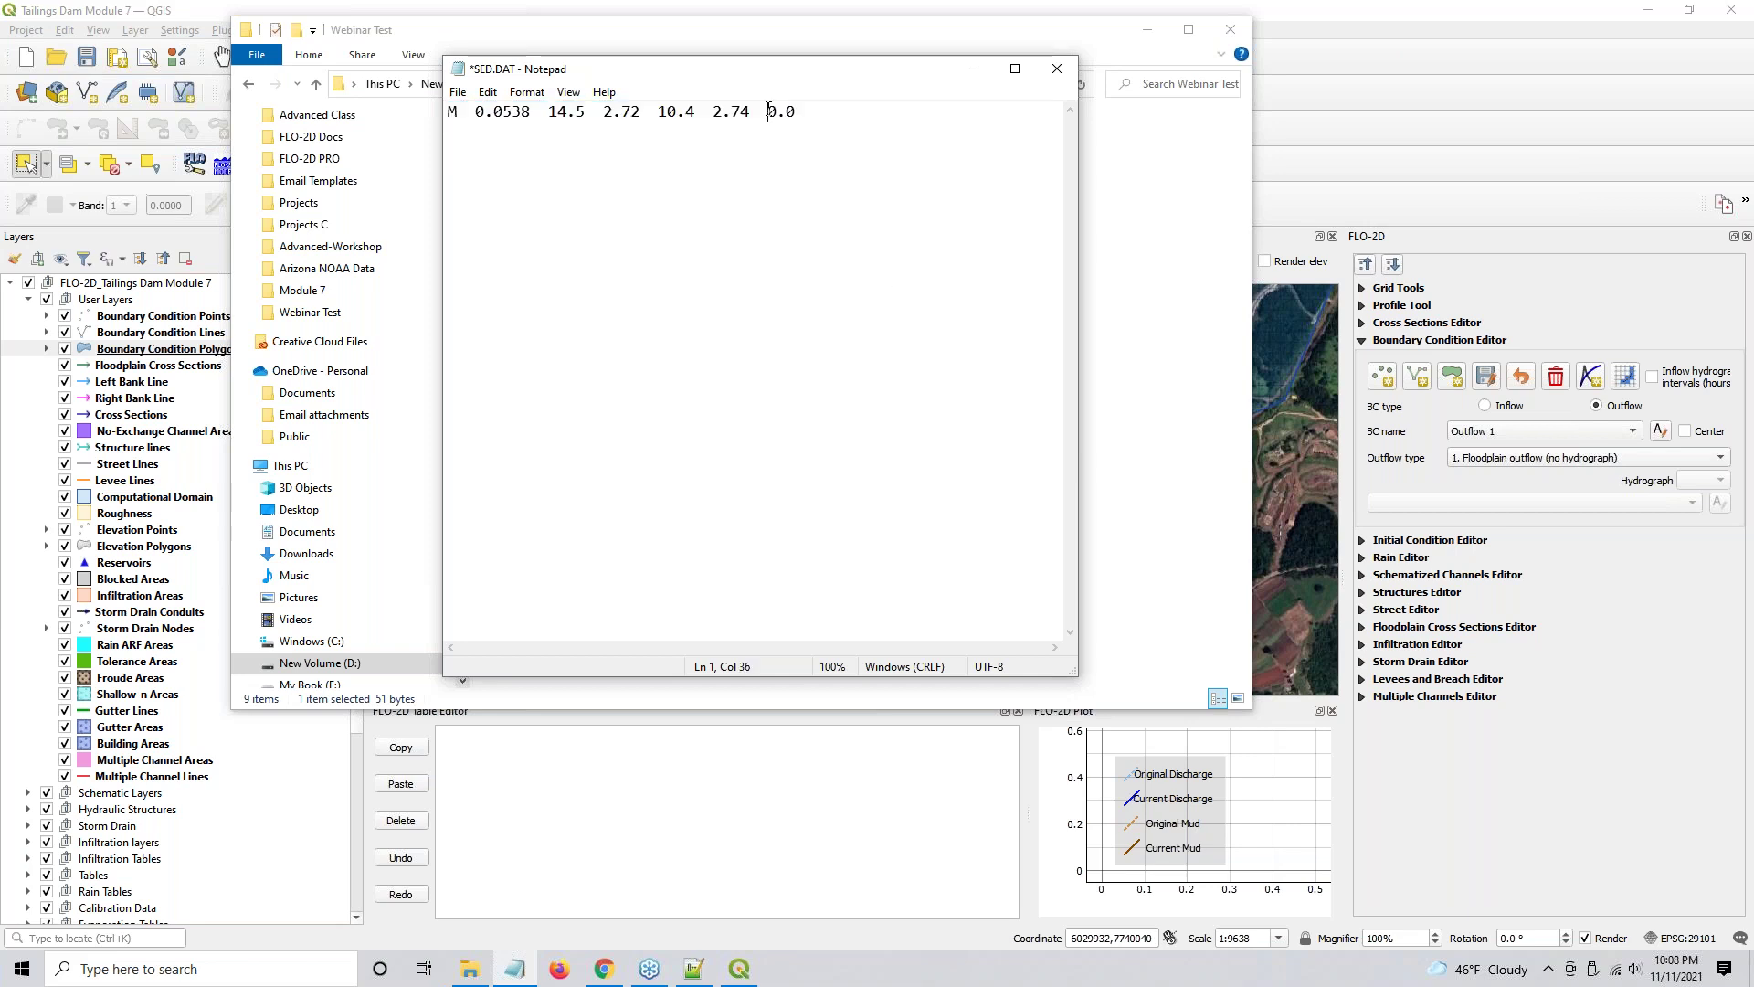
key("ctrl+s")
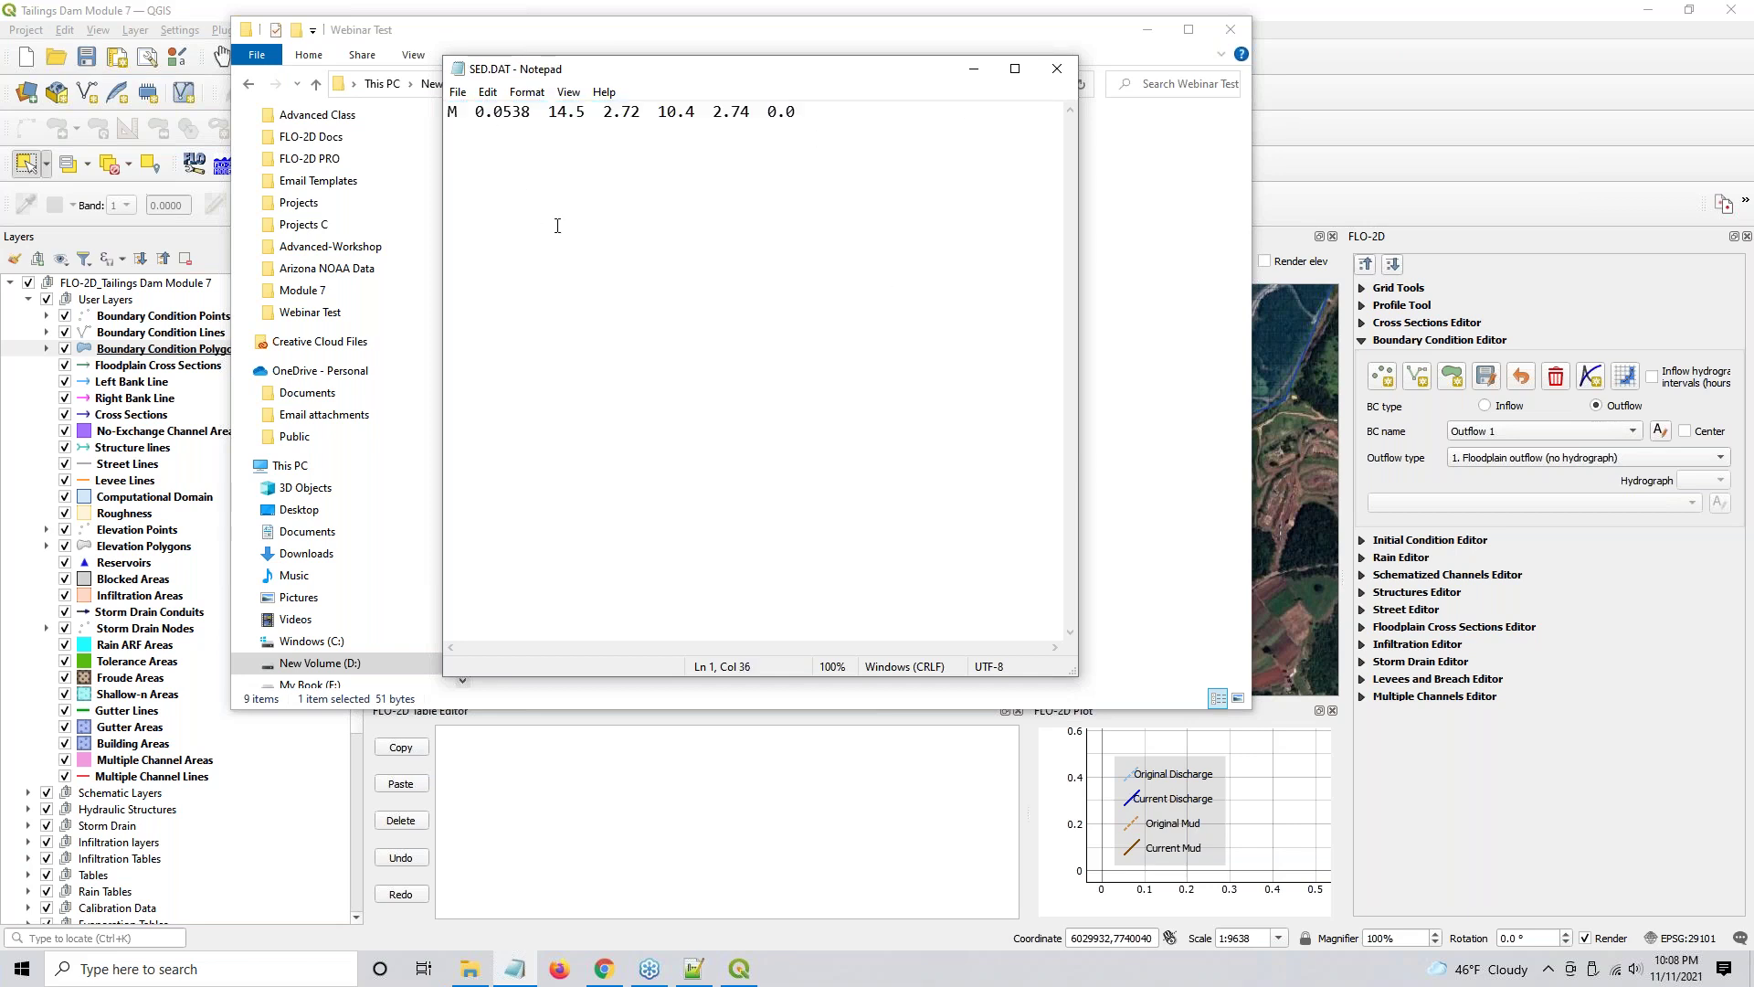
left_click(1057, 69)
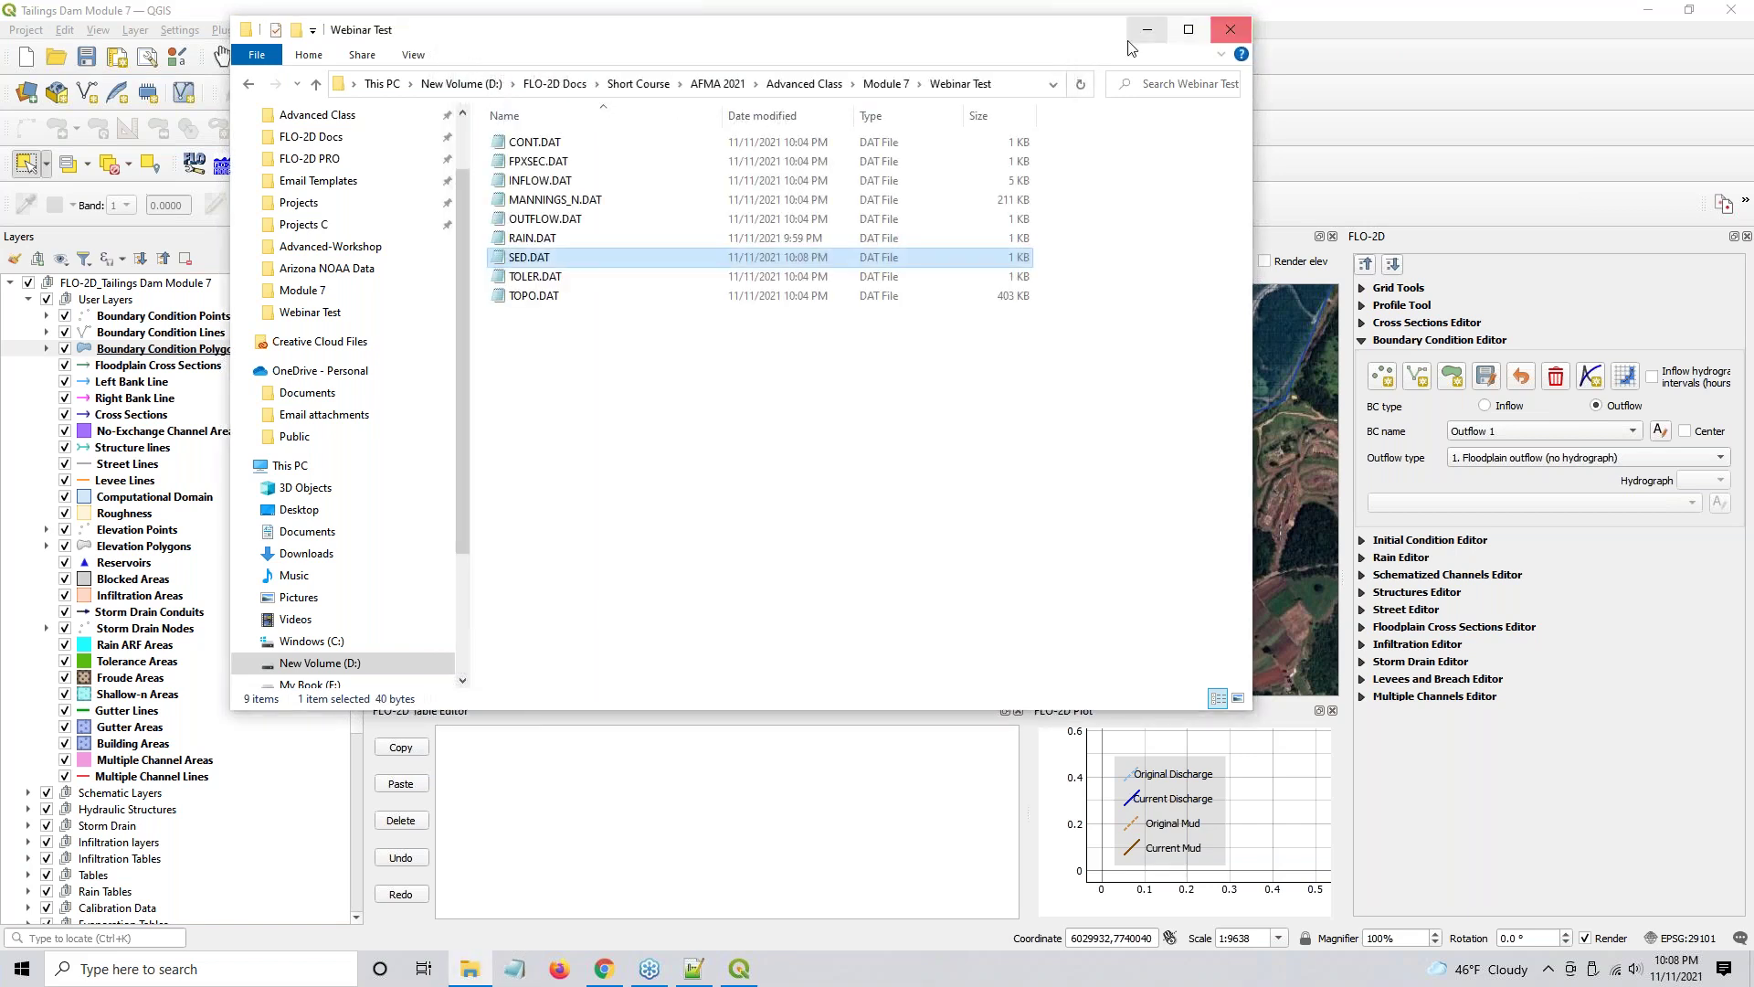
left_click(677, 350)
left_click_drag(769, 35, 1753, 154)
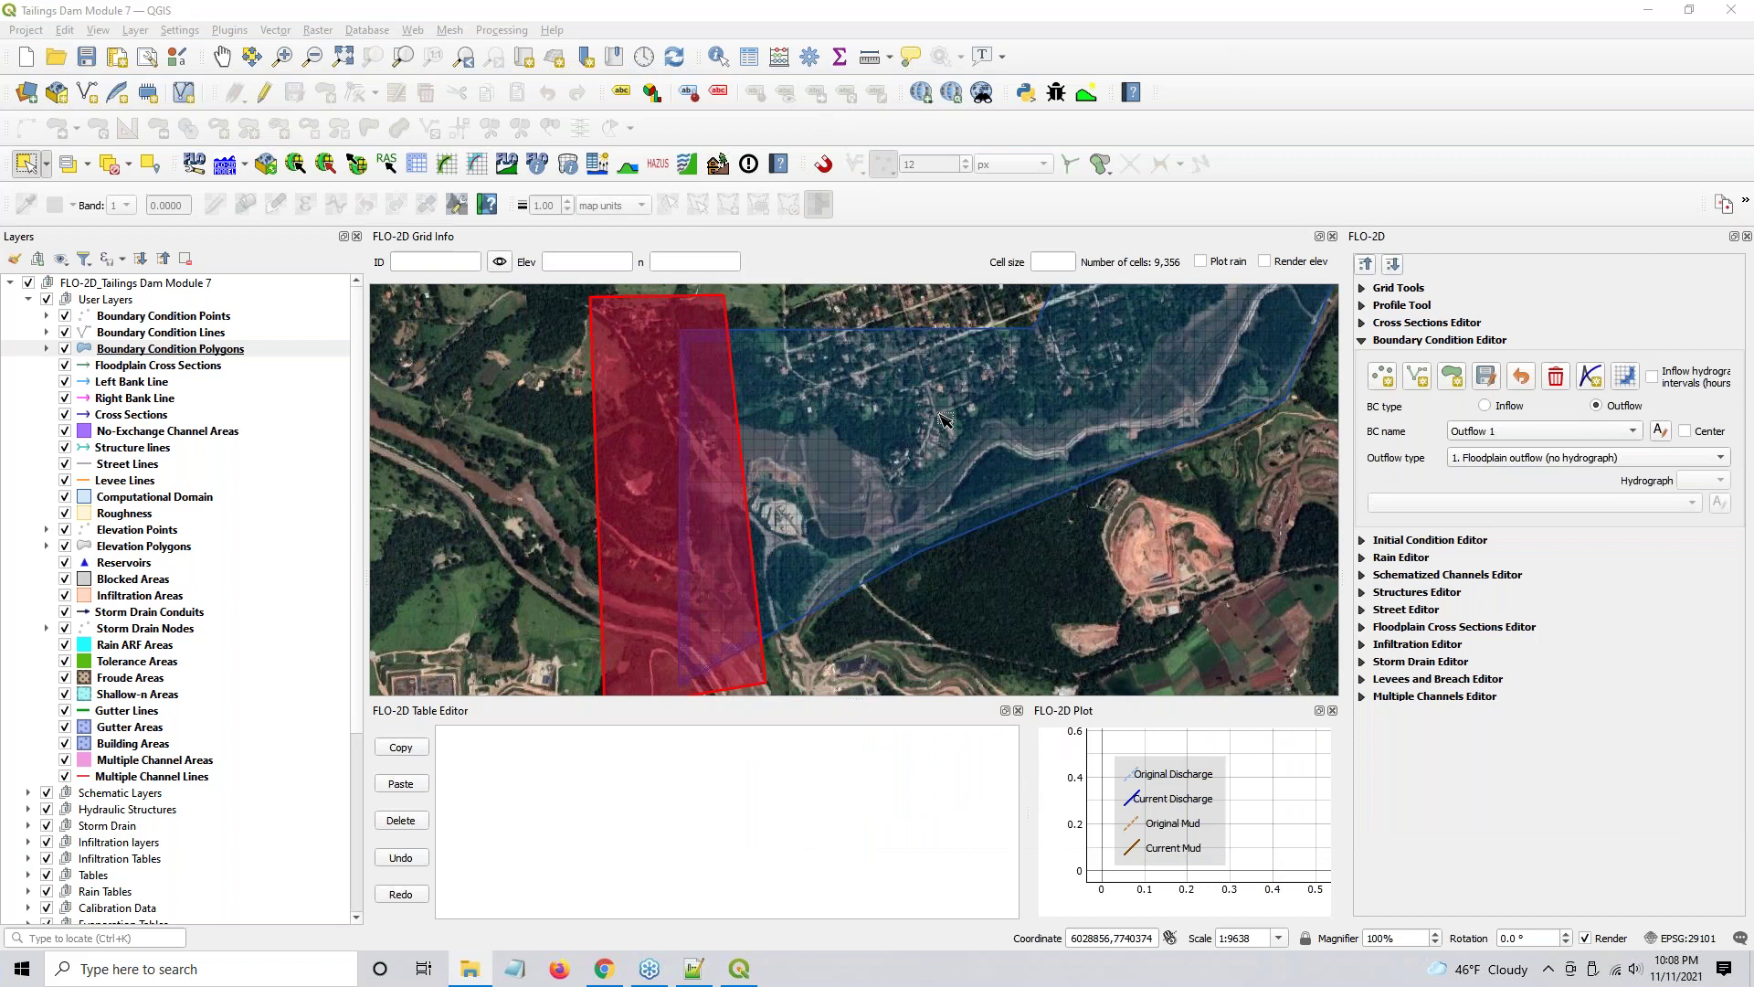
- Check the executable and project folders in the Run FLO-2D model settings and close them without running
left_click(226, 169)
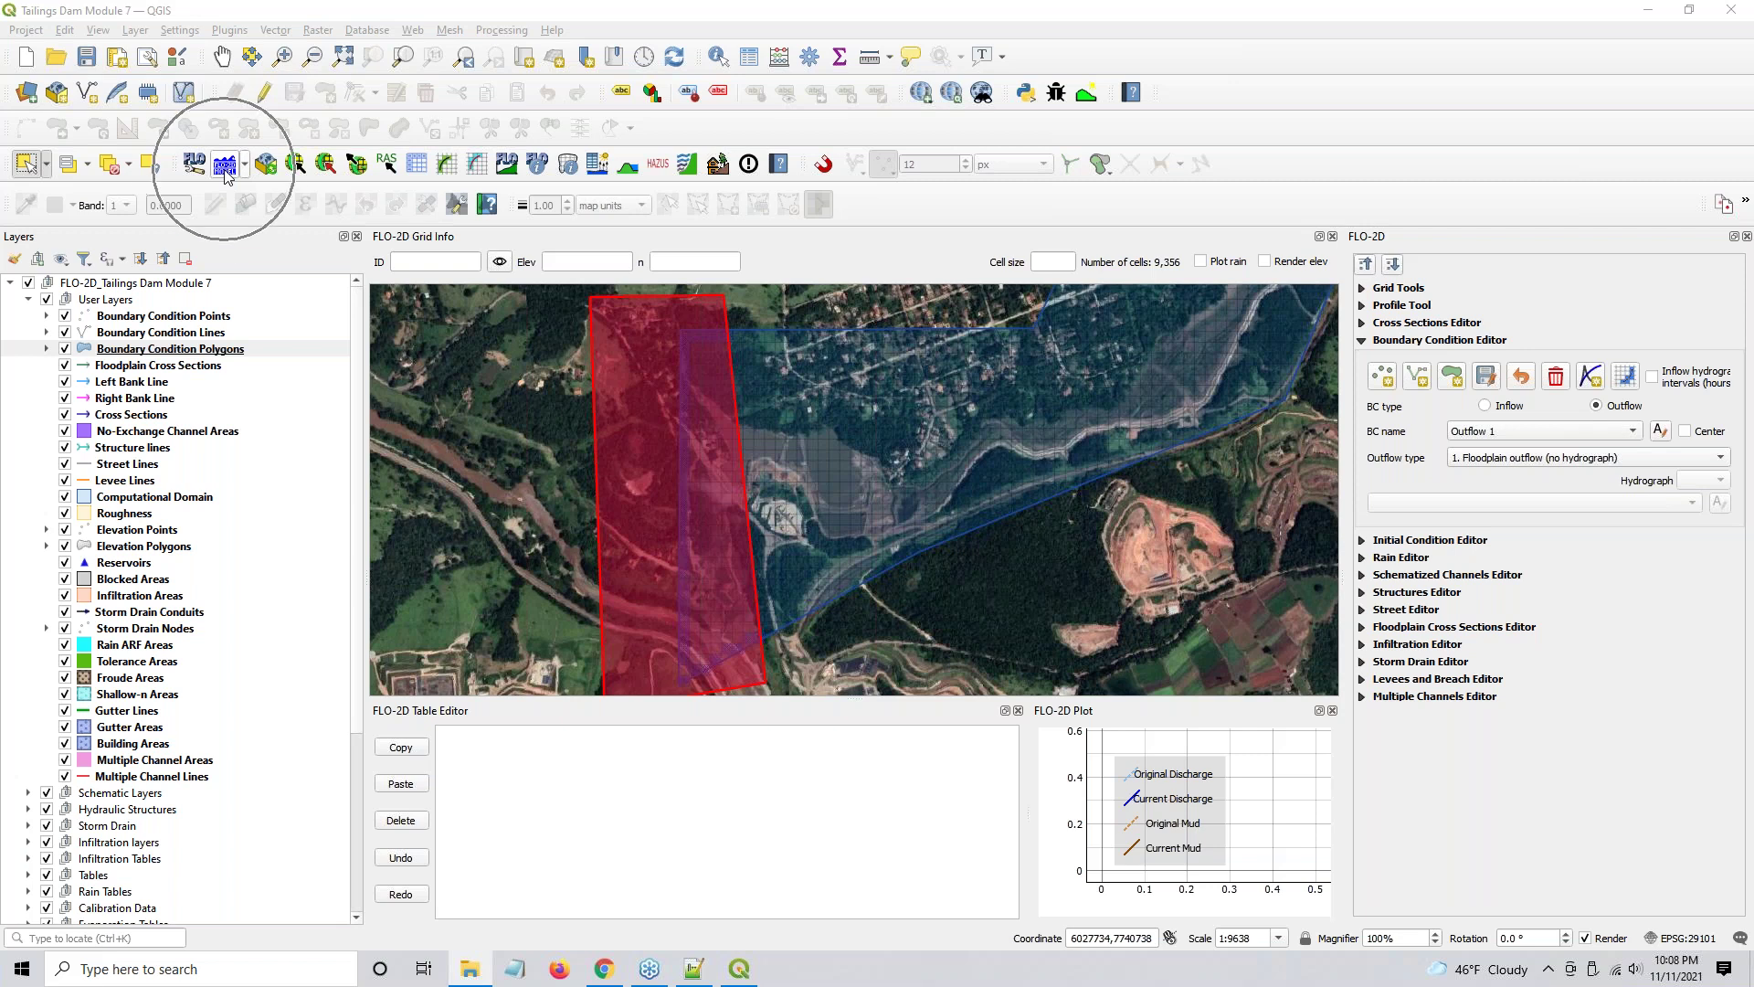
left_click(226, 170)
left_click(226, 170)
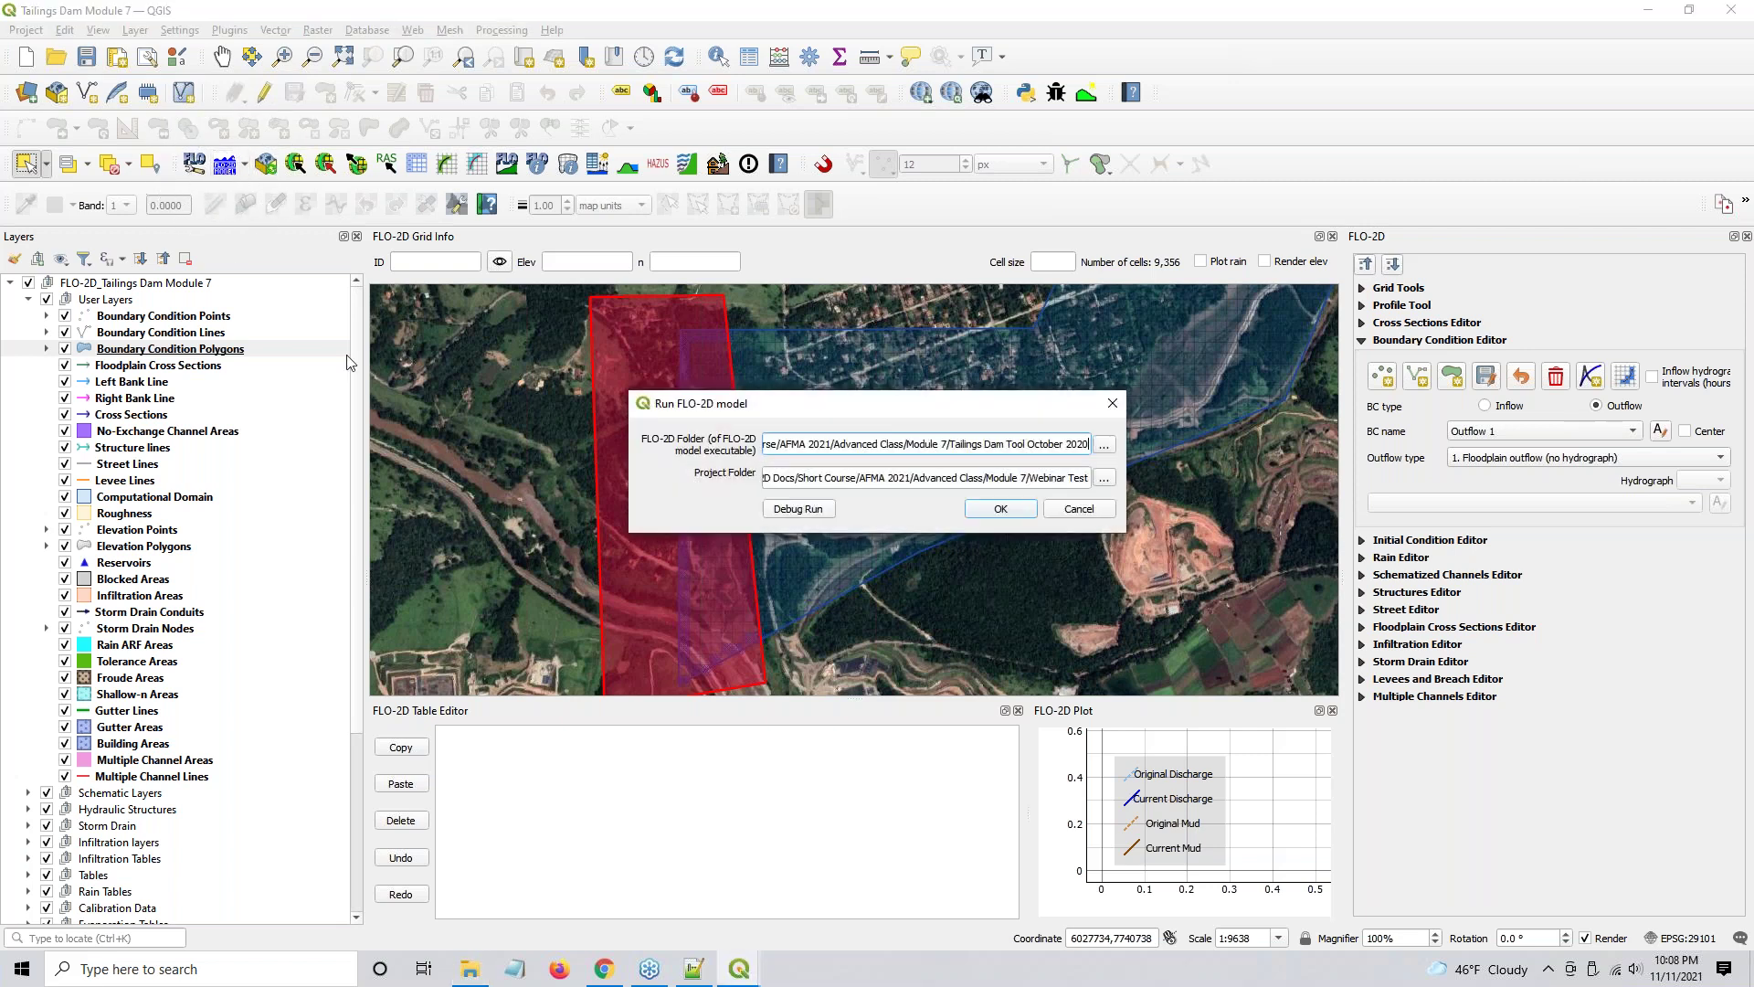
left_click(1100, 511)
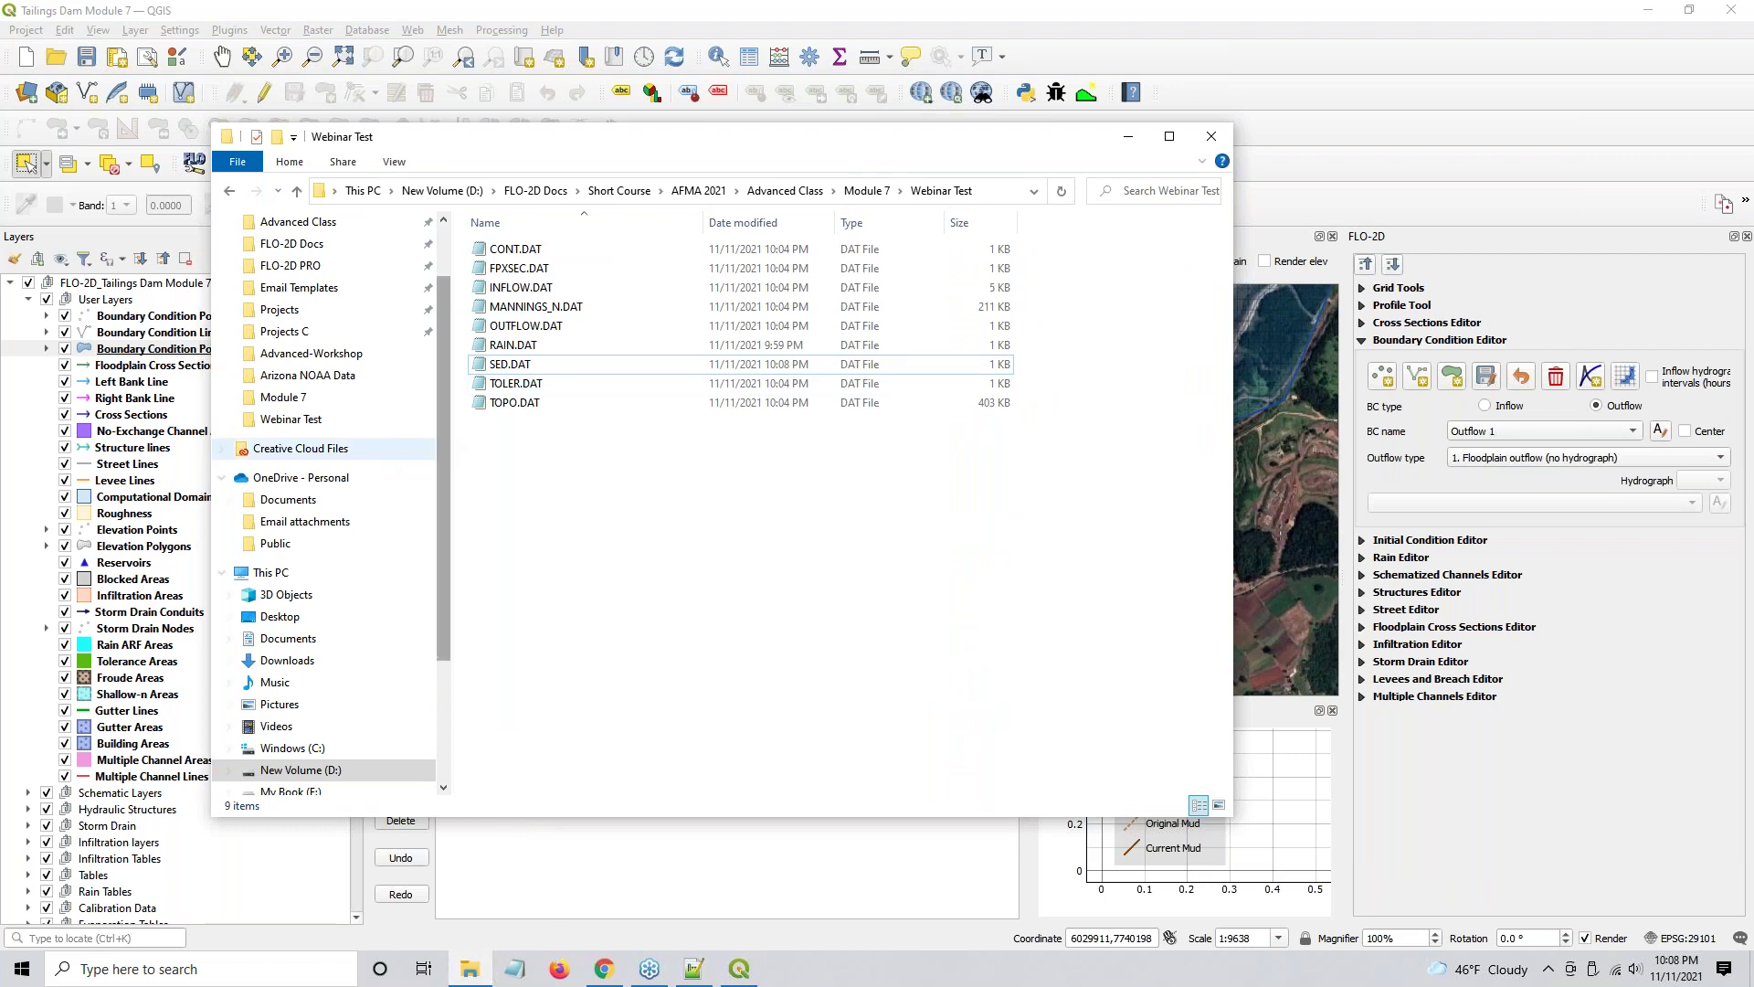
scroll(295, 357, "up", 2)
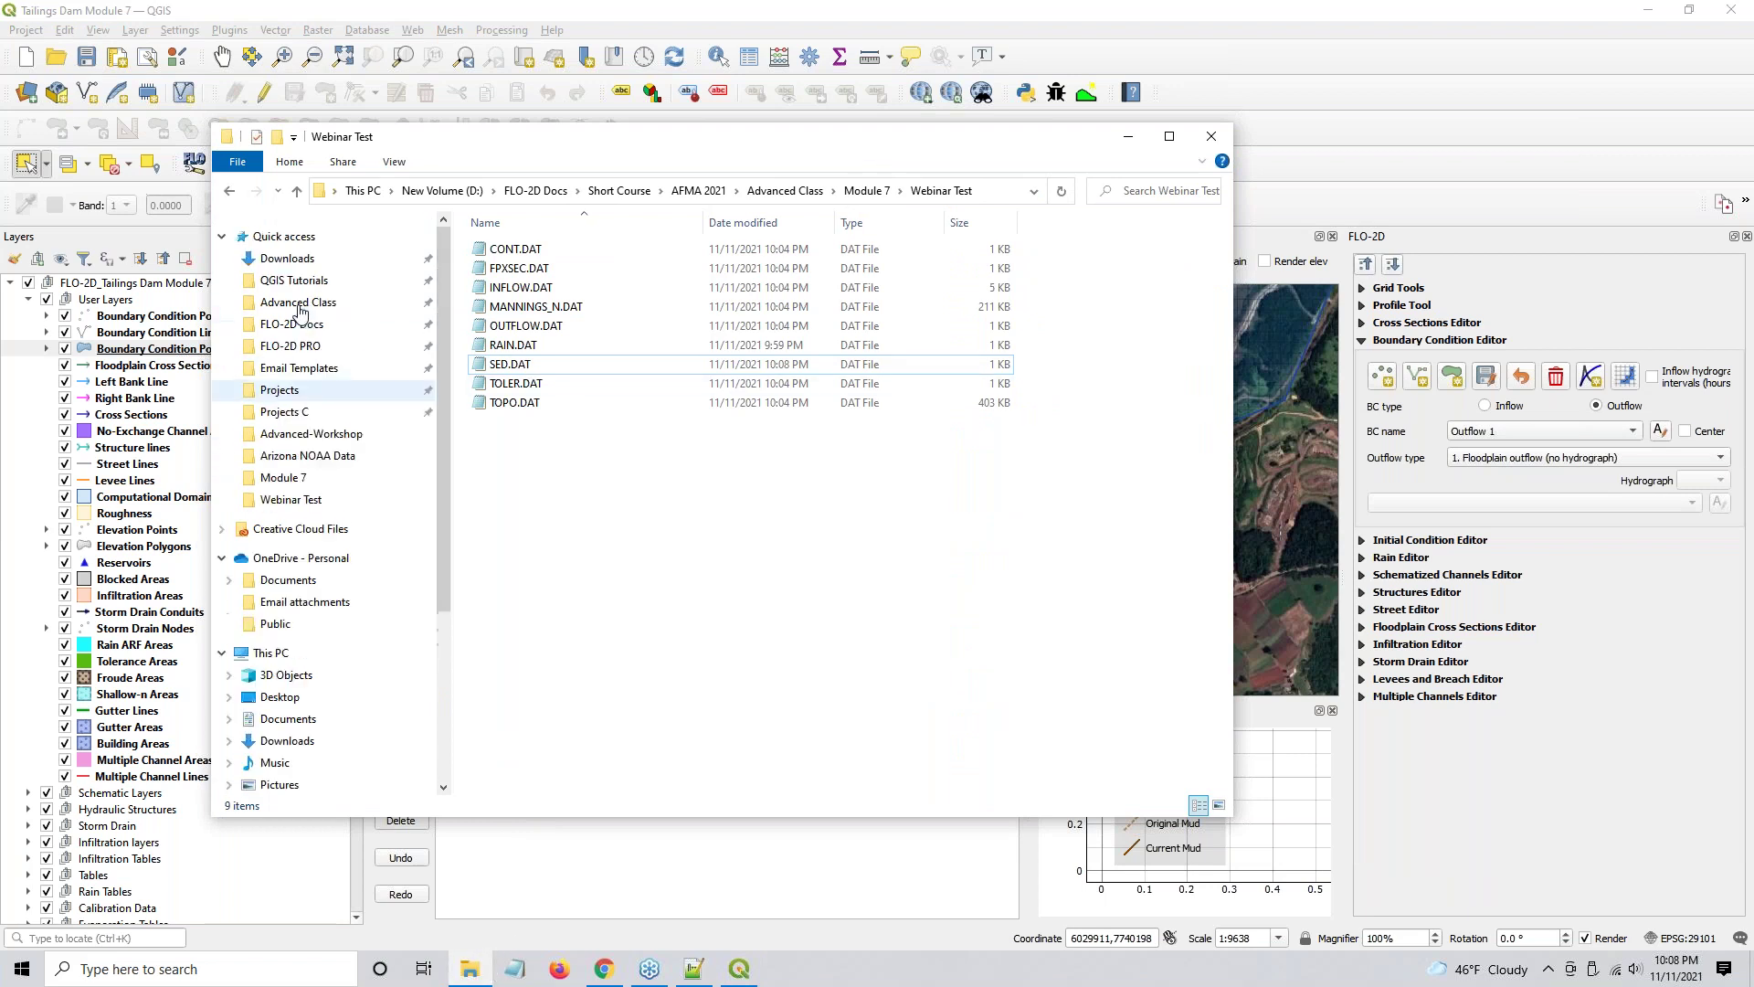
left_click(295, 348)
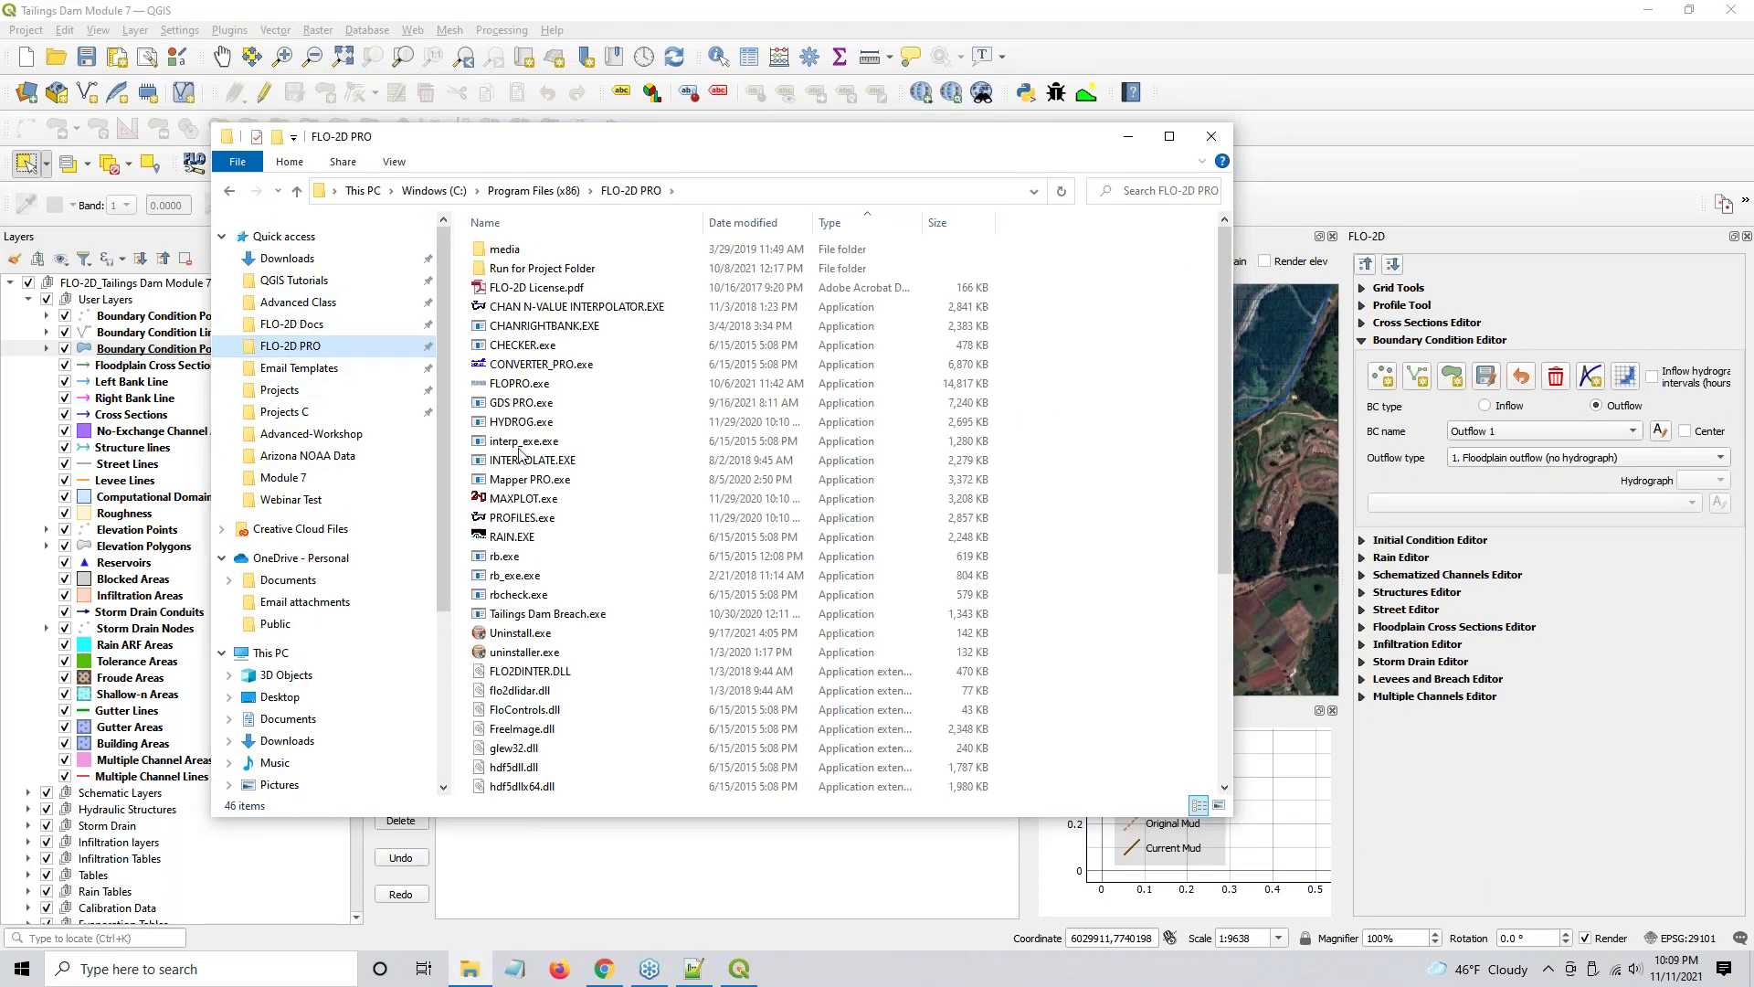
double_click(542, 268)
left_click_drag(573, 528, 498, 236)
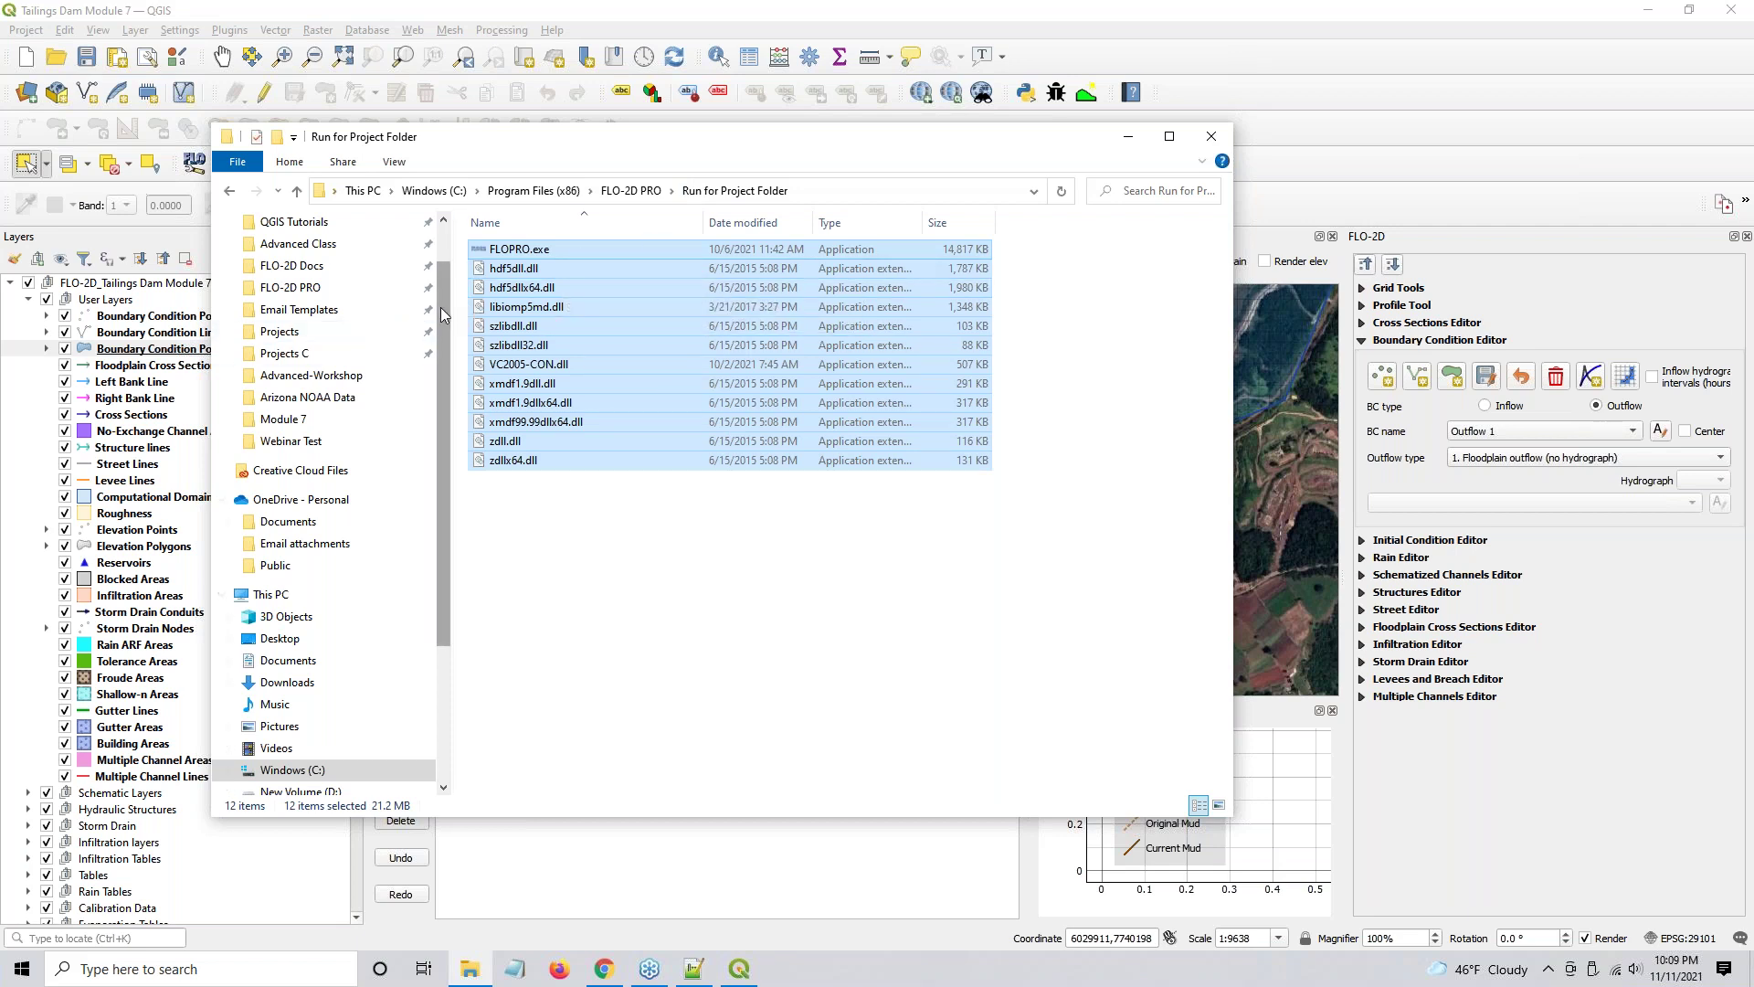
left_click_drag(444, 311, 445, 236)
left_click(229, 190)
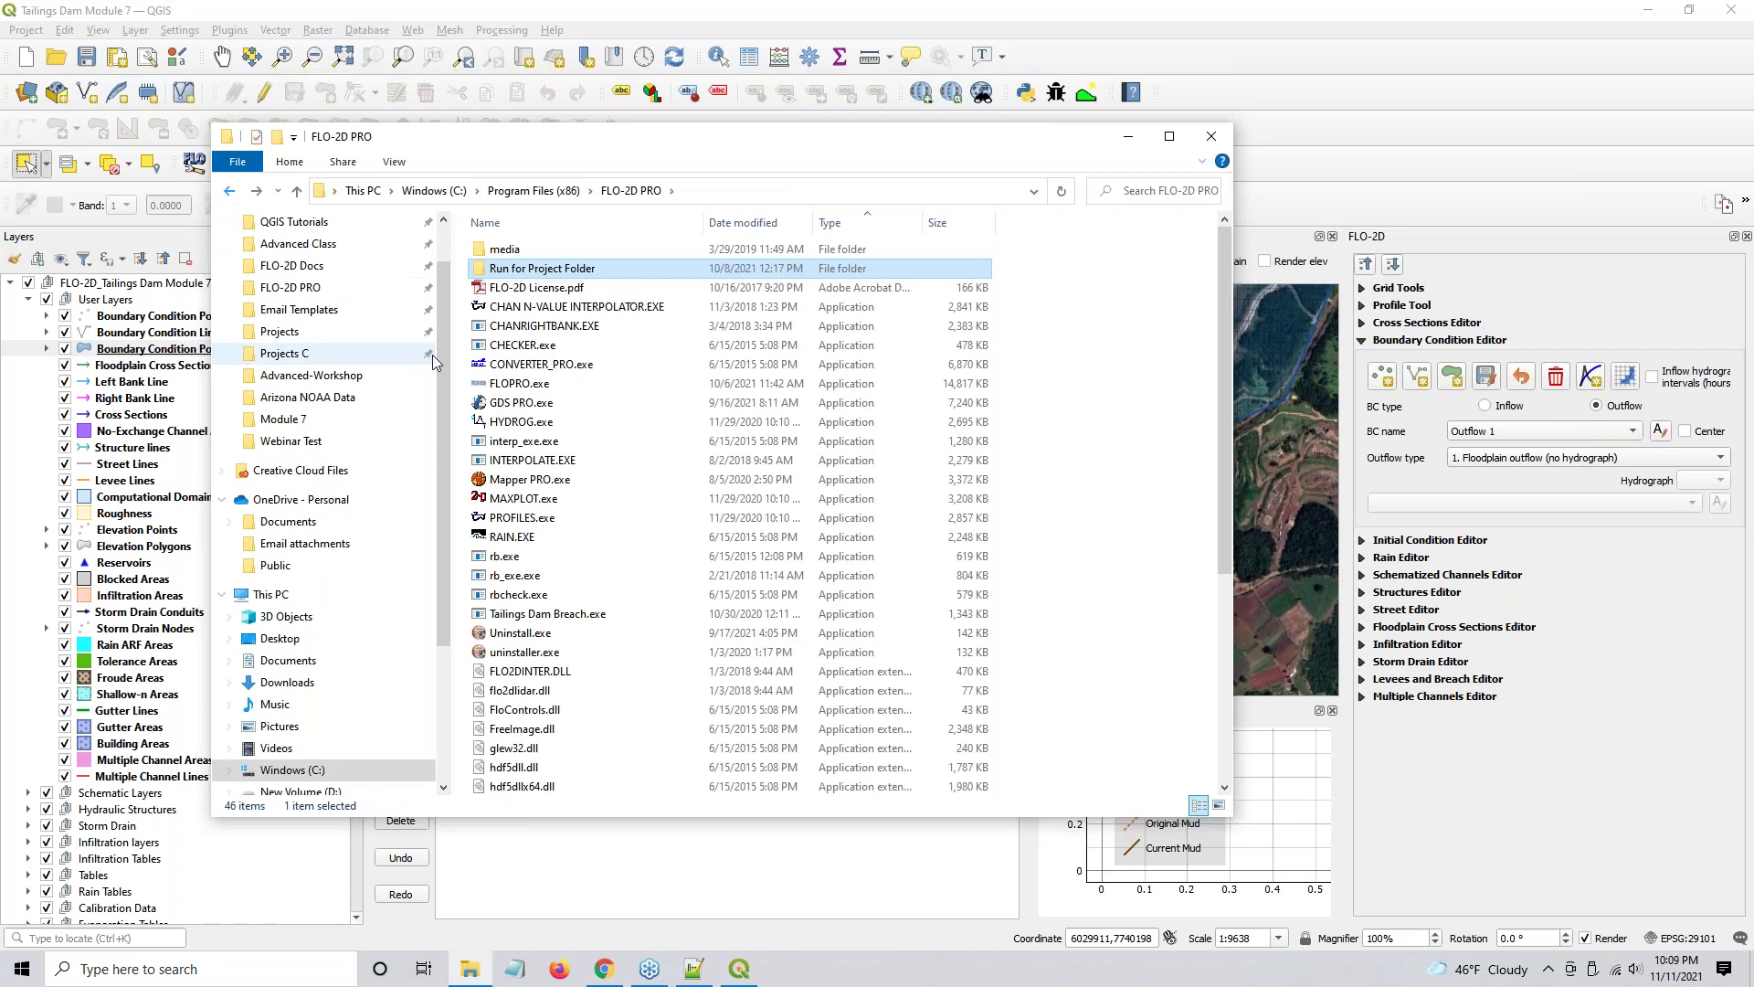
left_click(231, 192)
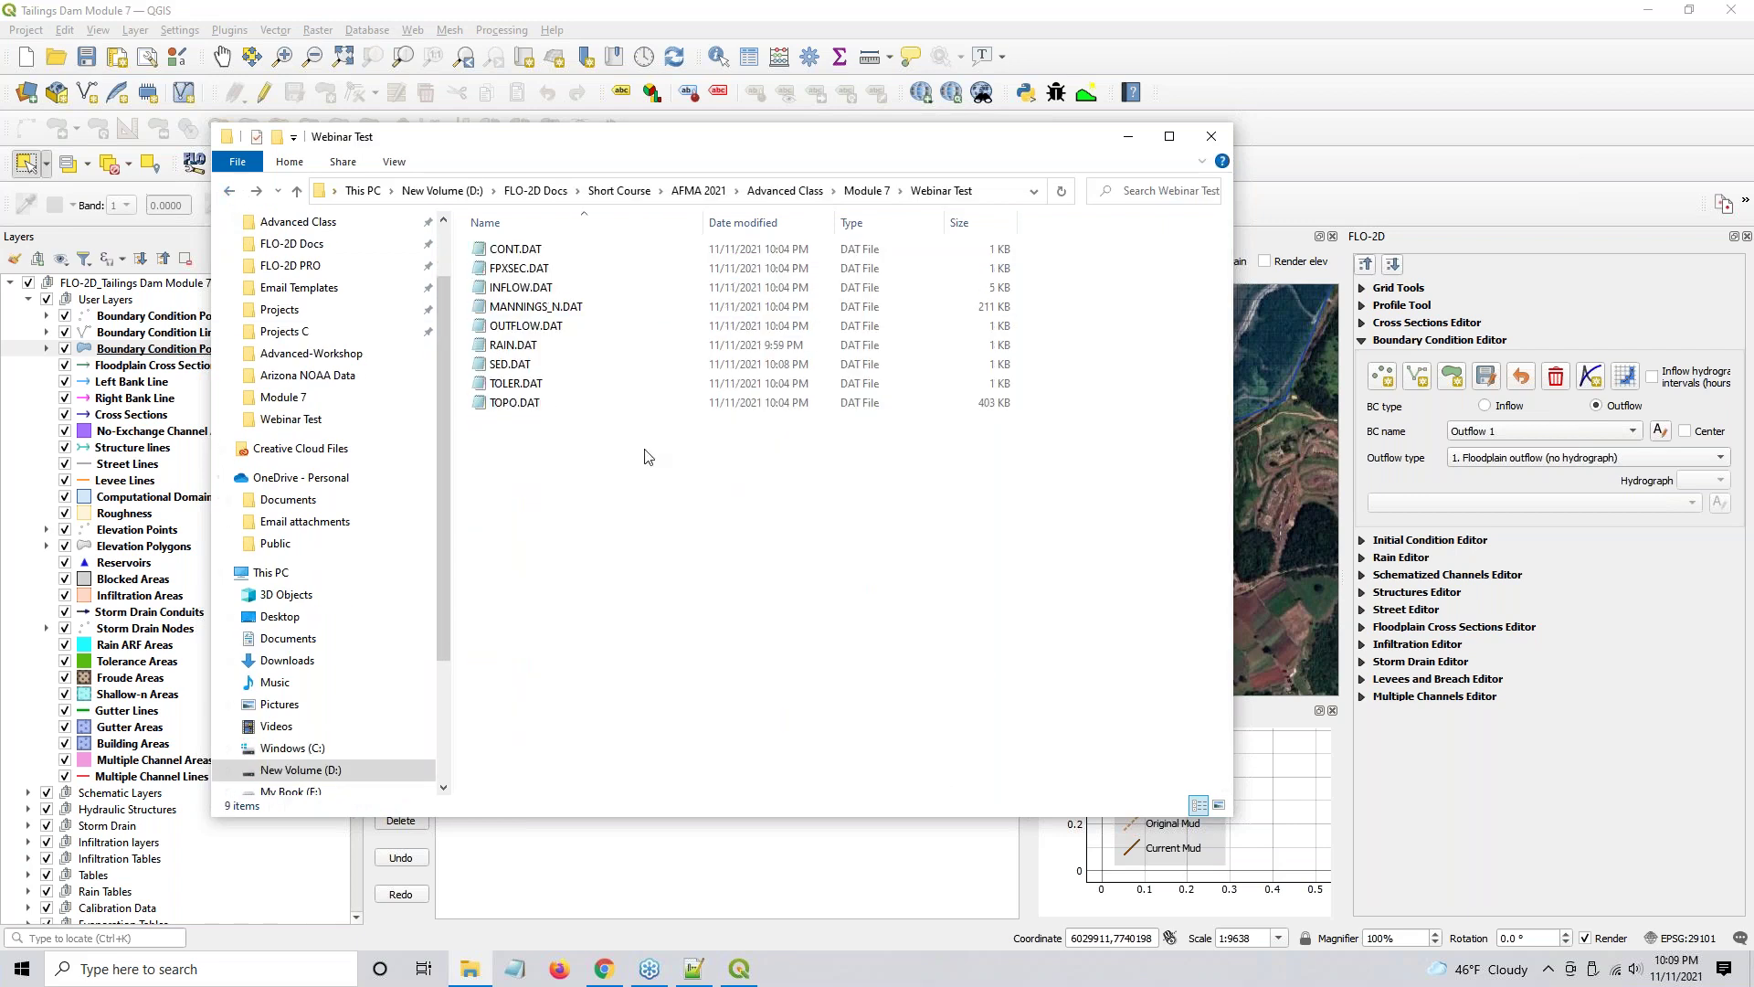
- Copy all files from the Run for Project Folder inside the FLO-2D PRO program folder into the Webinar Test folder
left_click(369, 267)
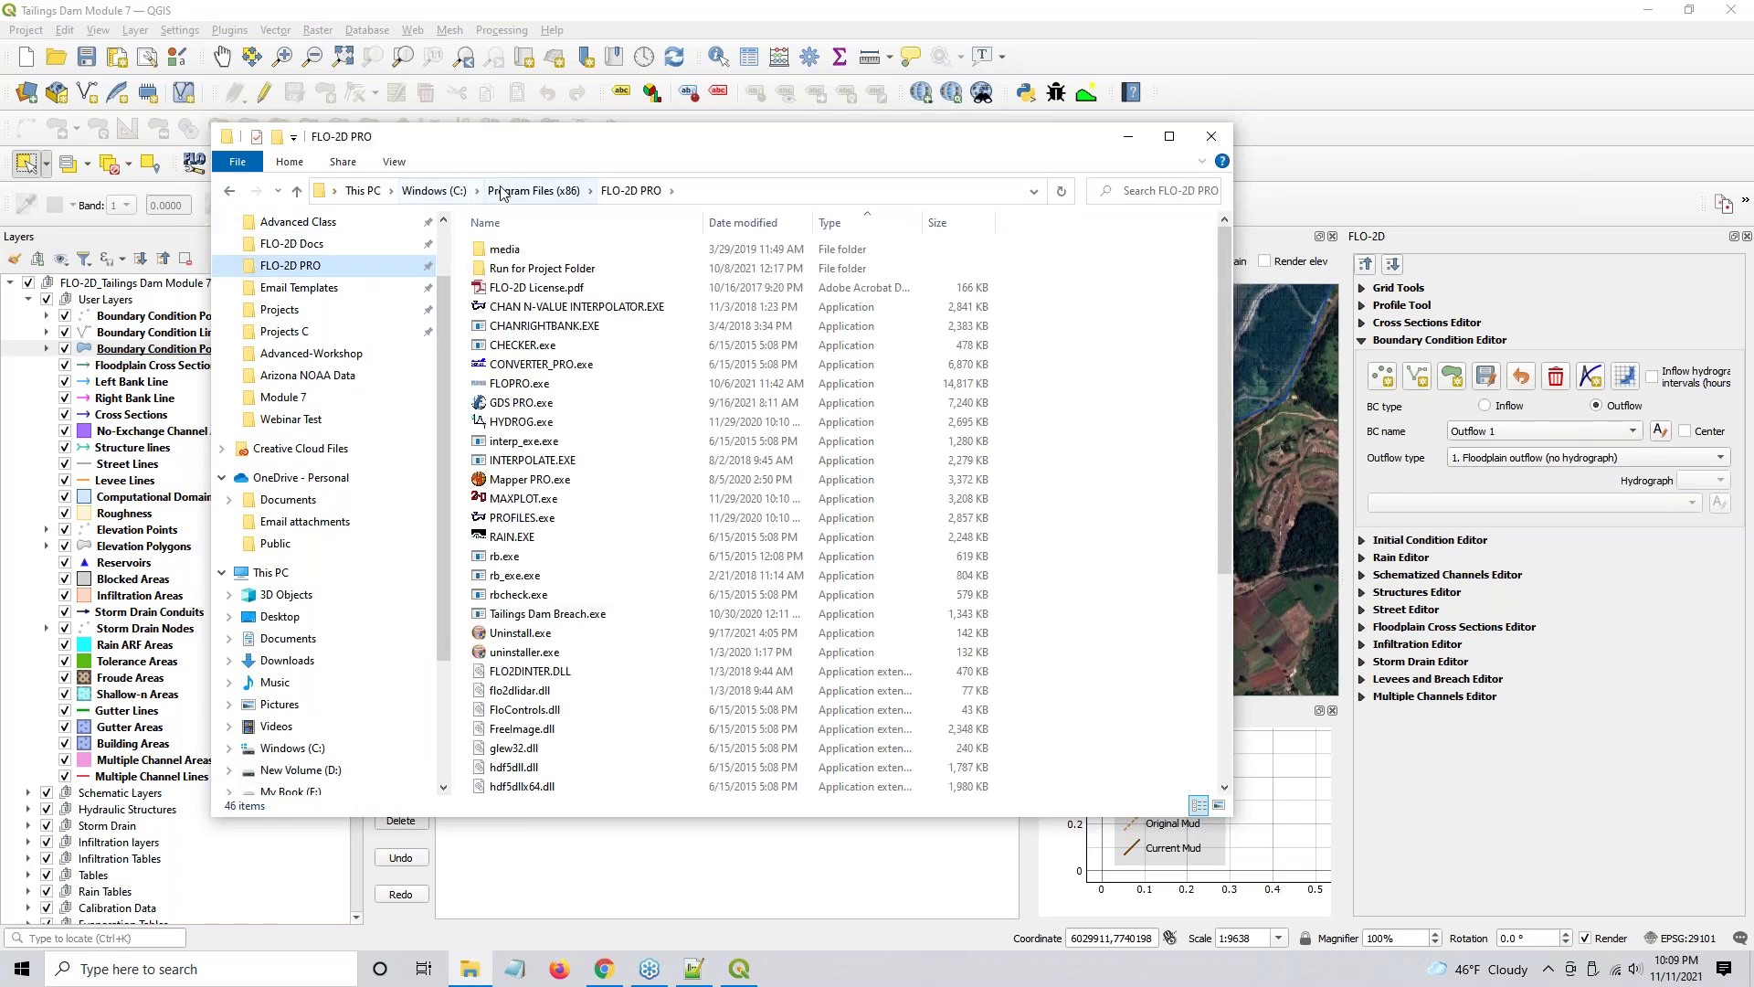
double_click(517, 270)
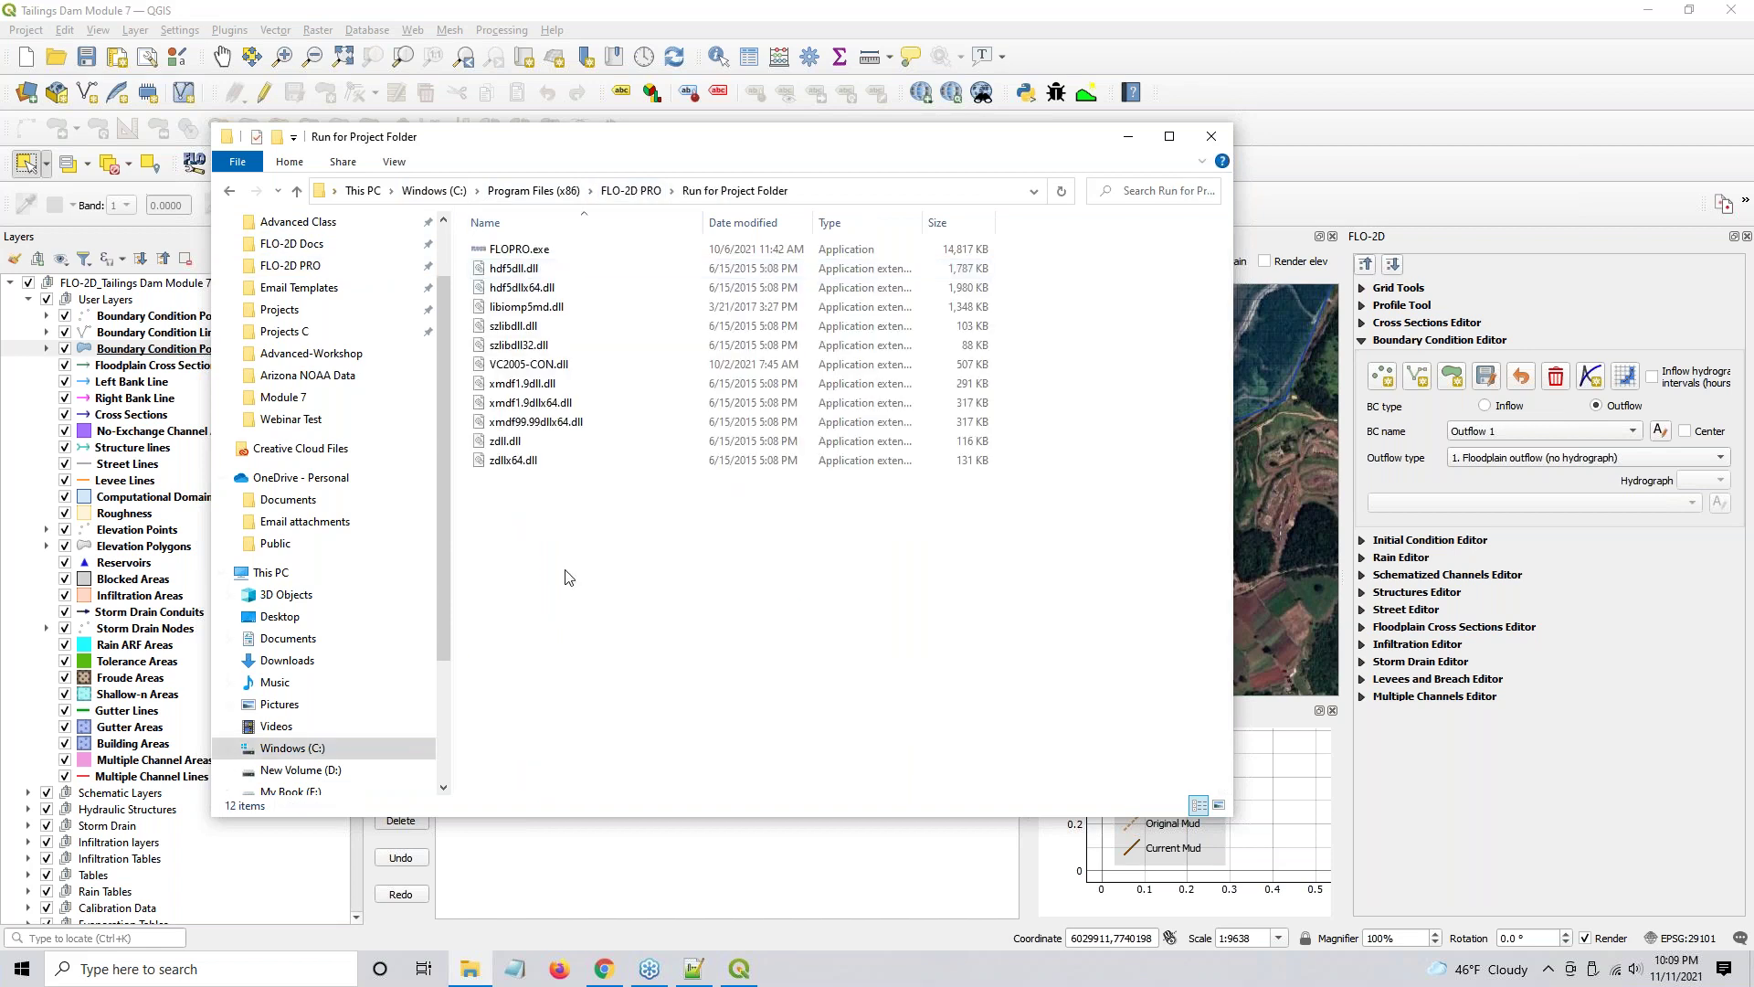
key("ctrl+a")
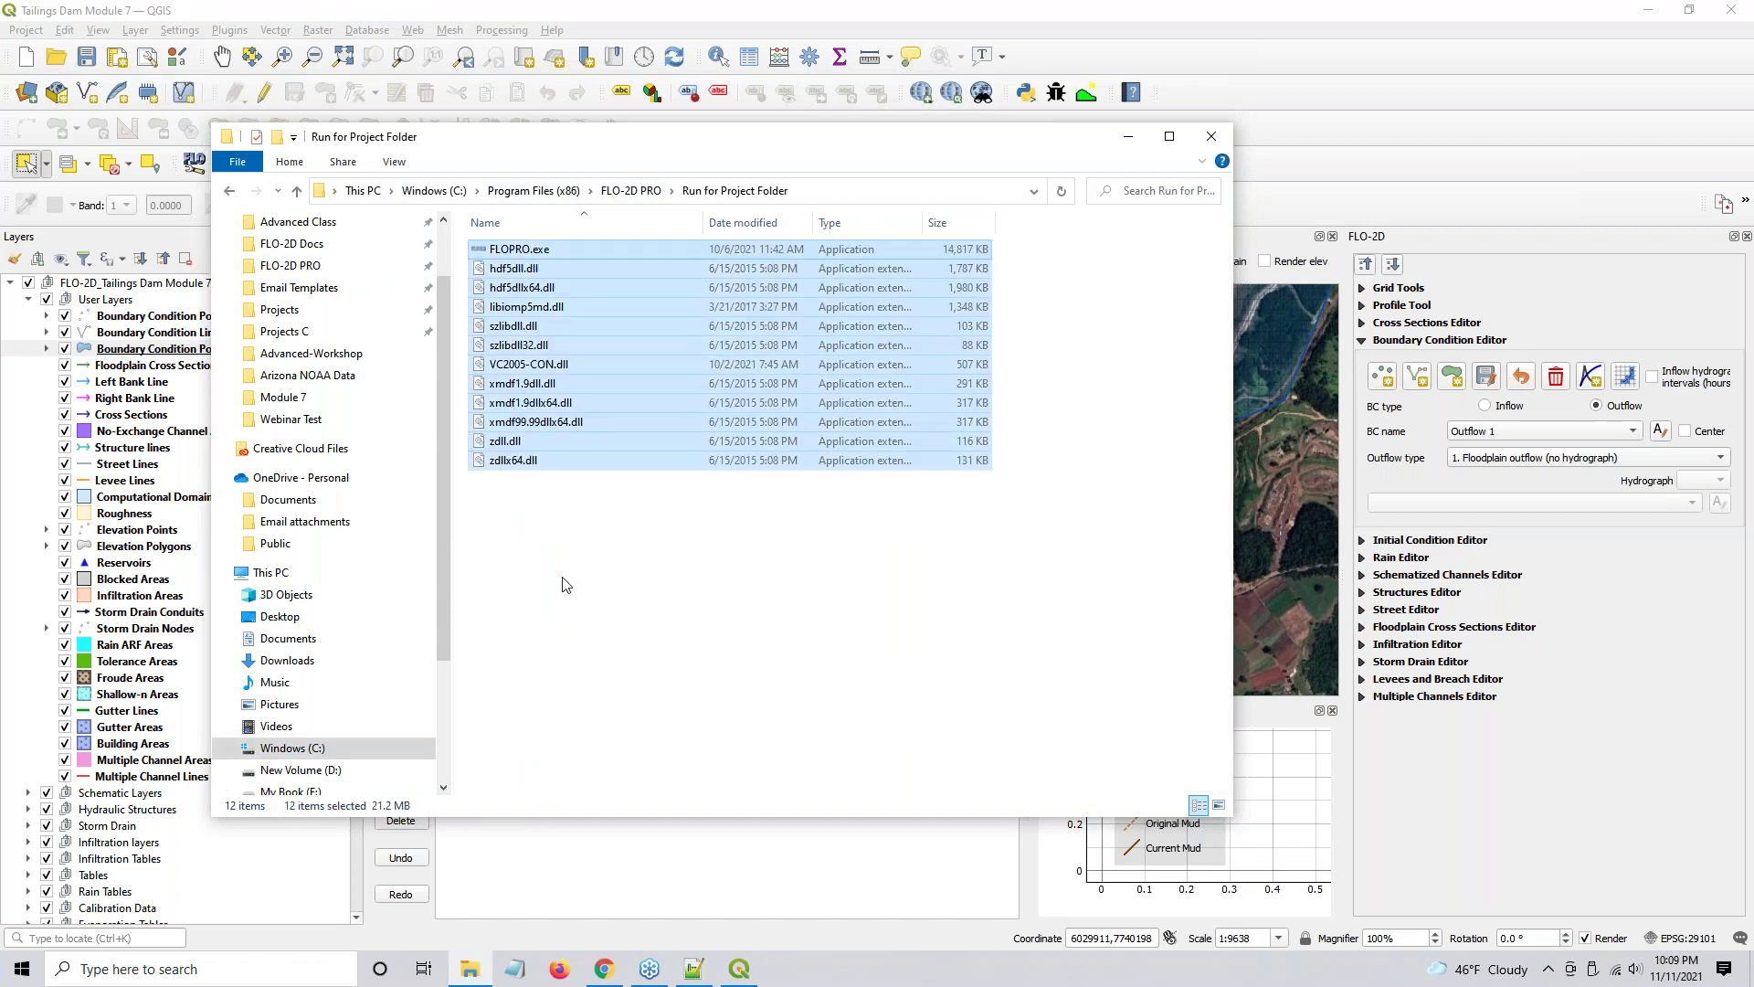
left_click(231, 194)
left_click(232, 196)
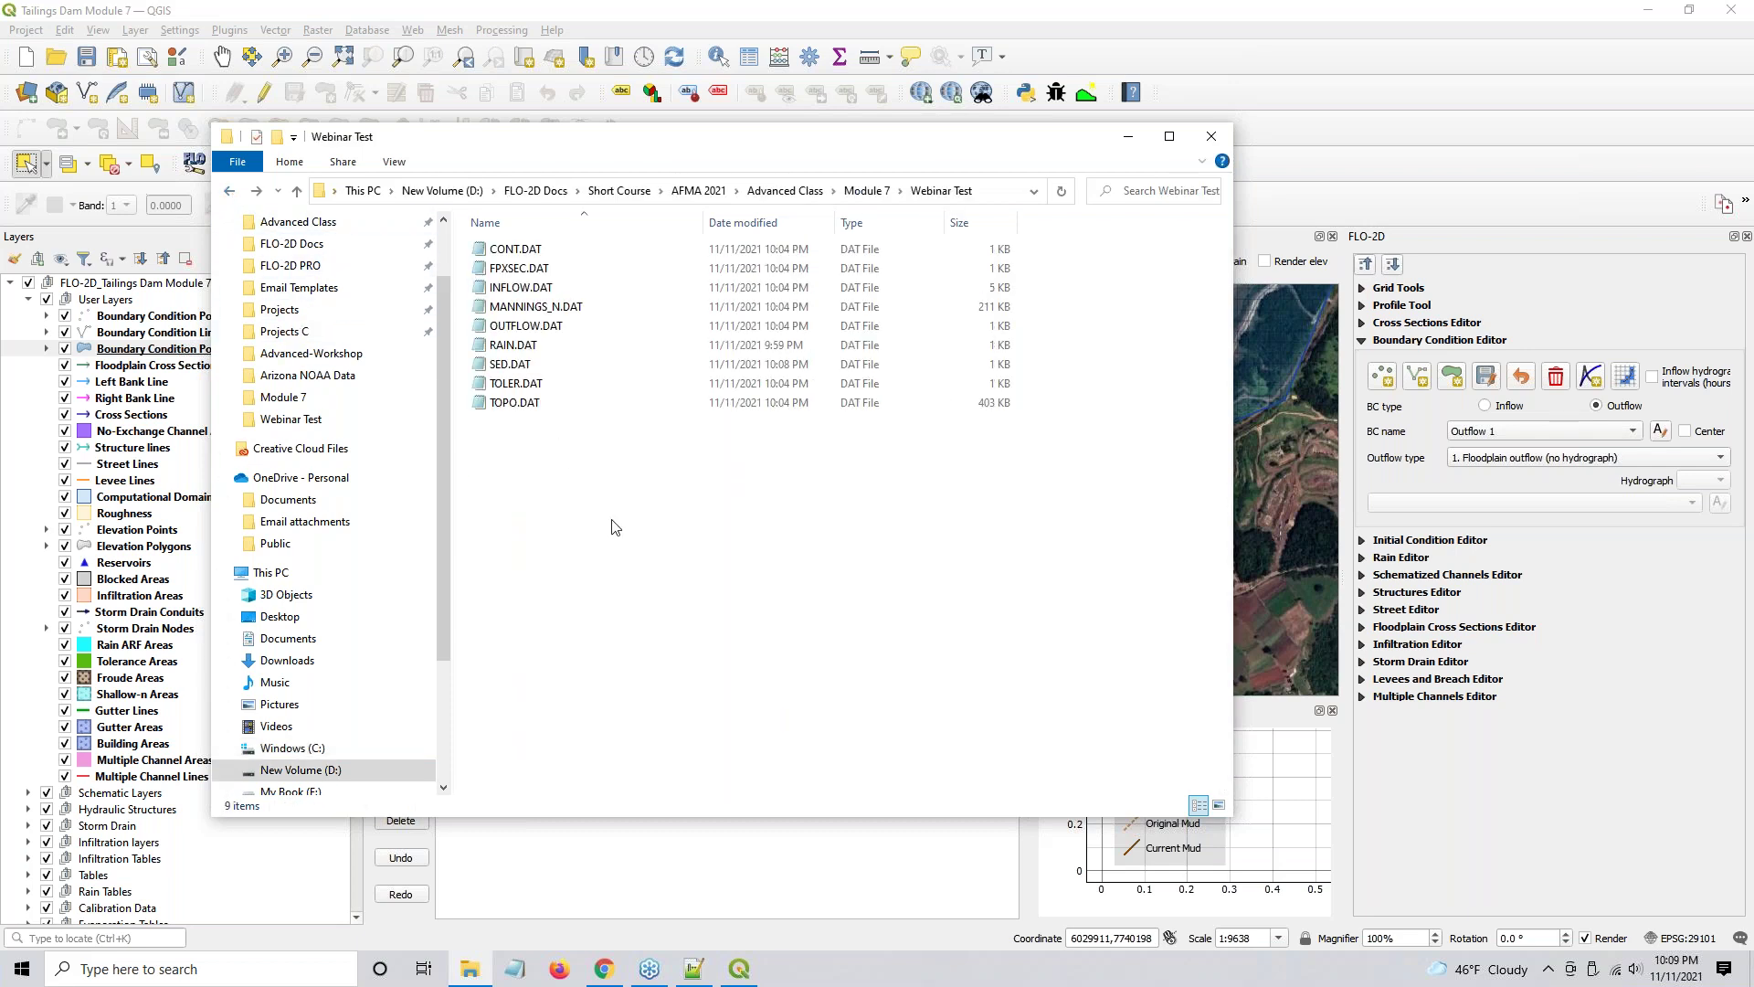
key("ctrl+v")
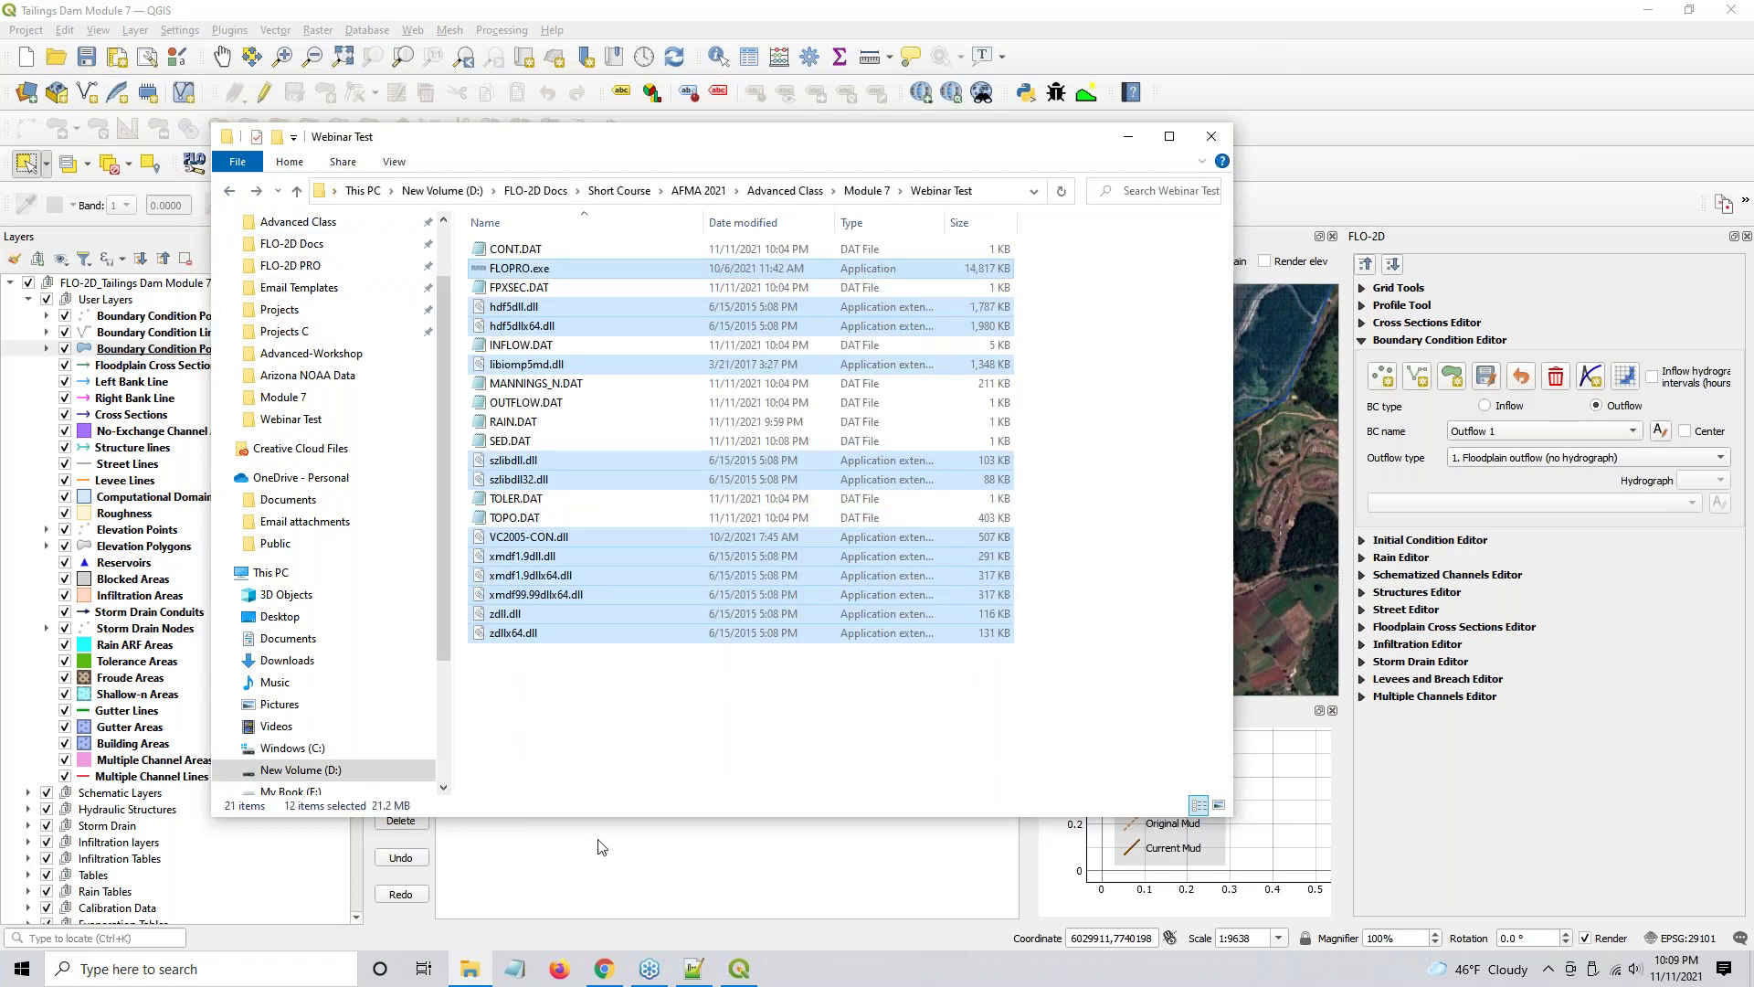
- Sort the Webinar Test files by type and start the simulation with FLOPRO.exe, acknowledging the peak discharge warning
left_click(862, 223)
left_click(496, 252)
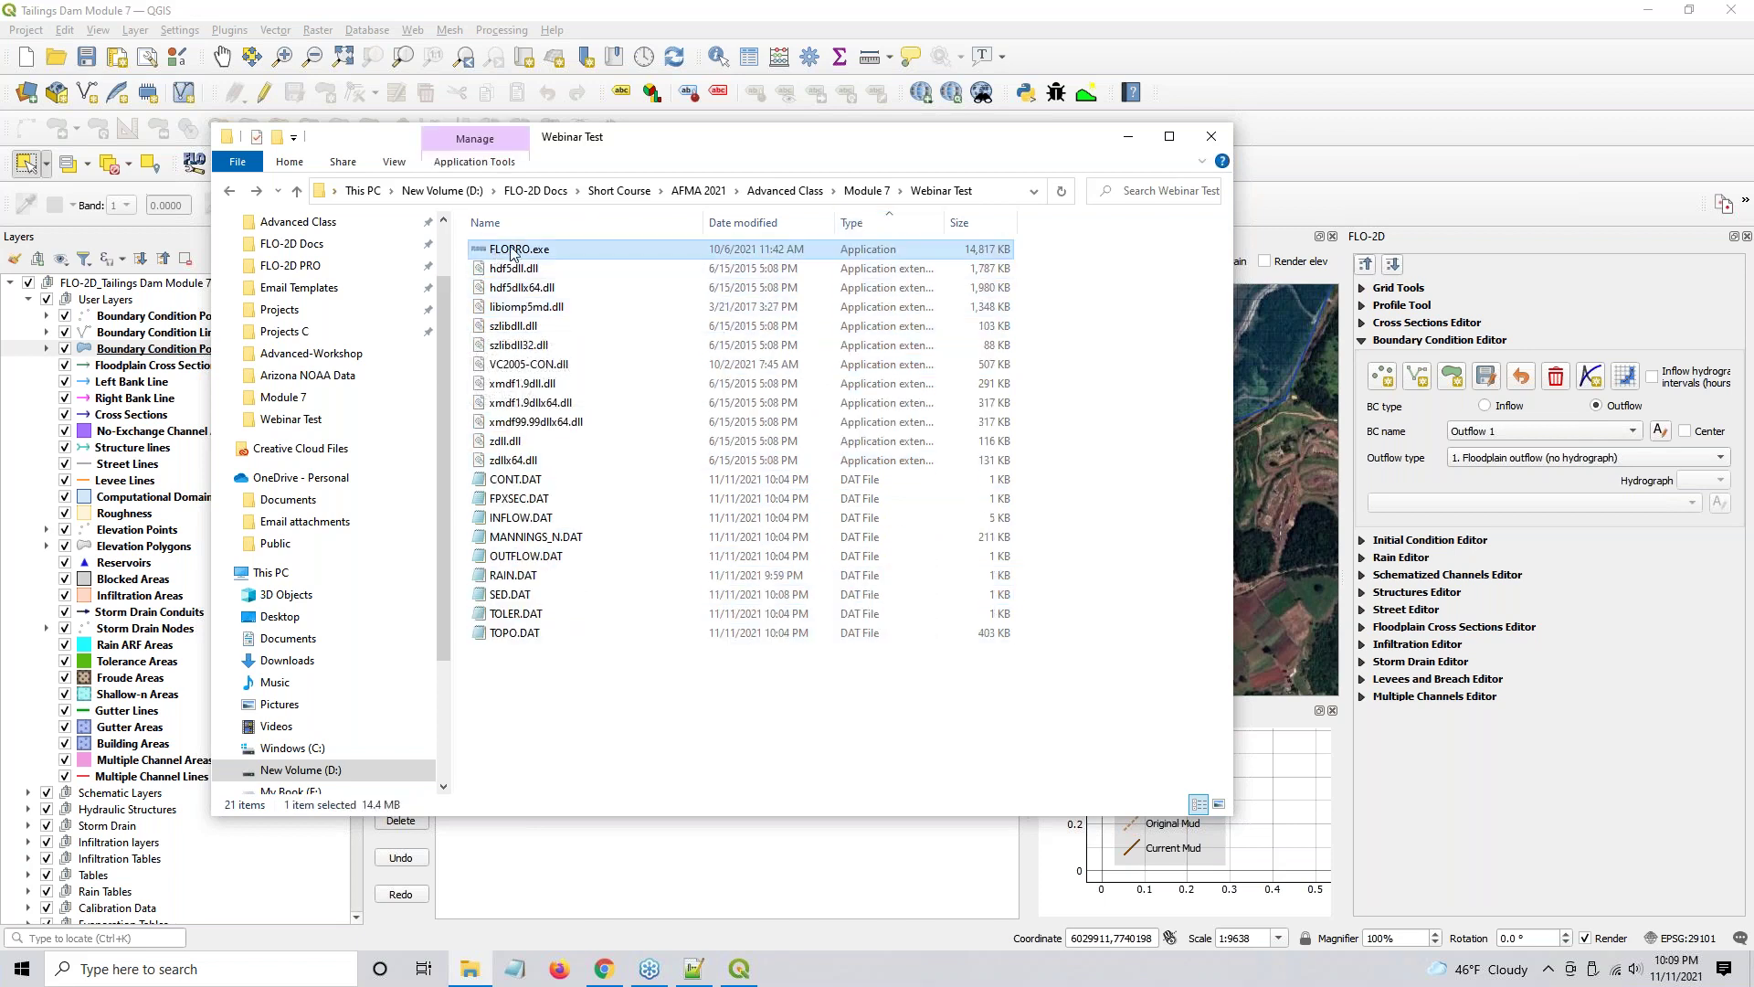
left_click_drag(643, 142, 710, 196)
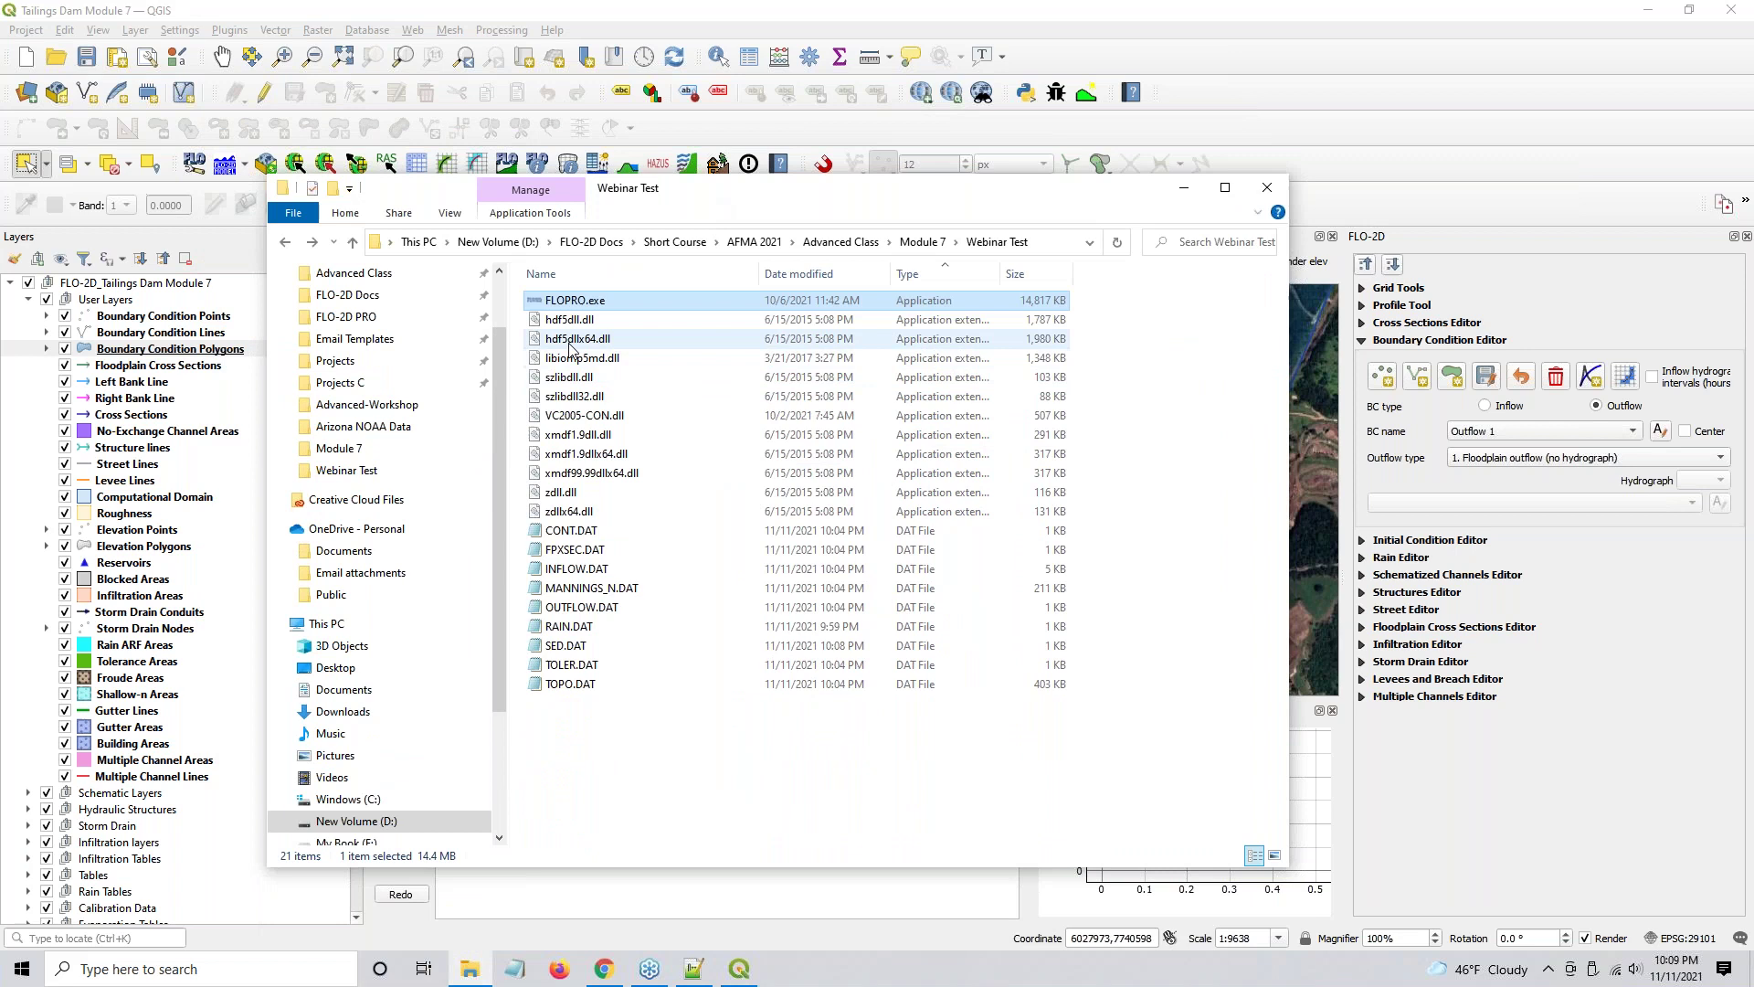
key("Down")
key("Down")
key("Down")
key("Down")
key("Down")
key("Home")
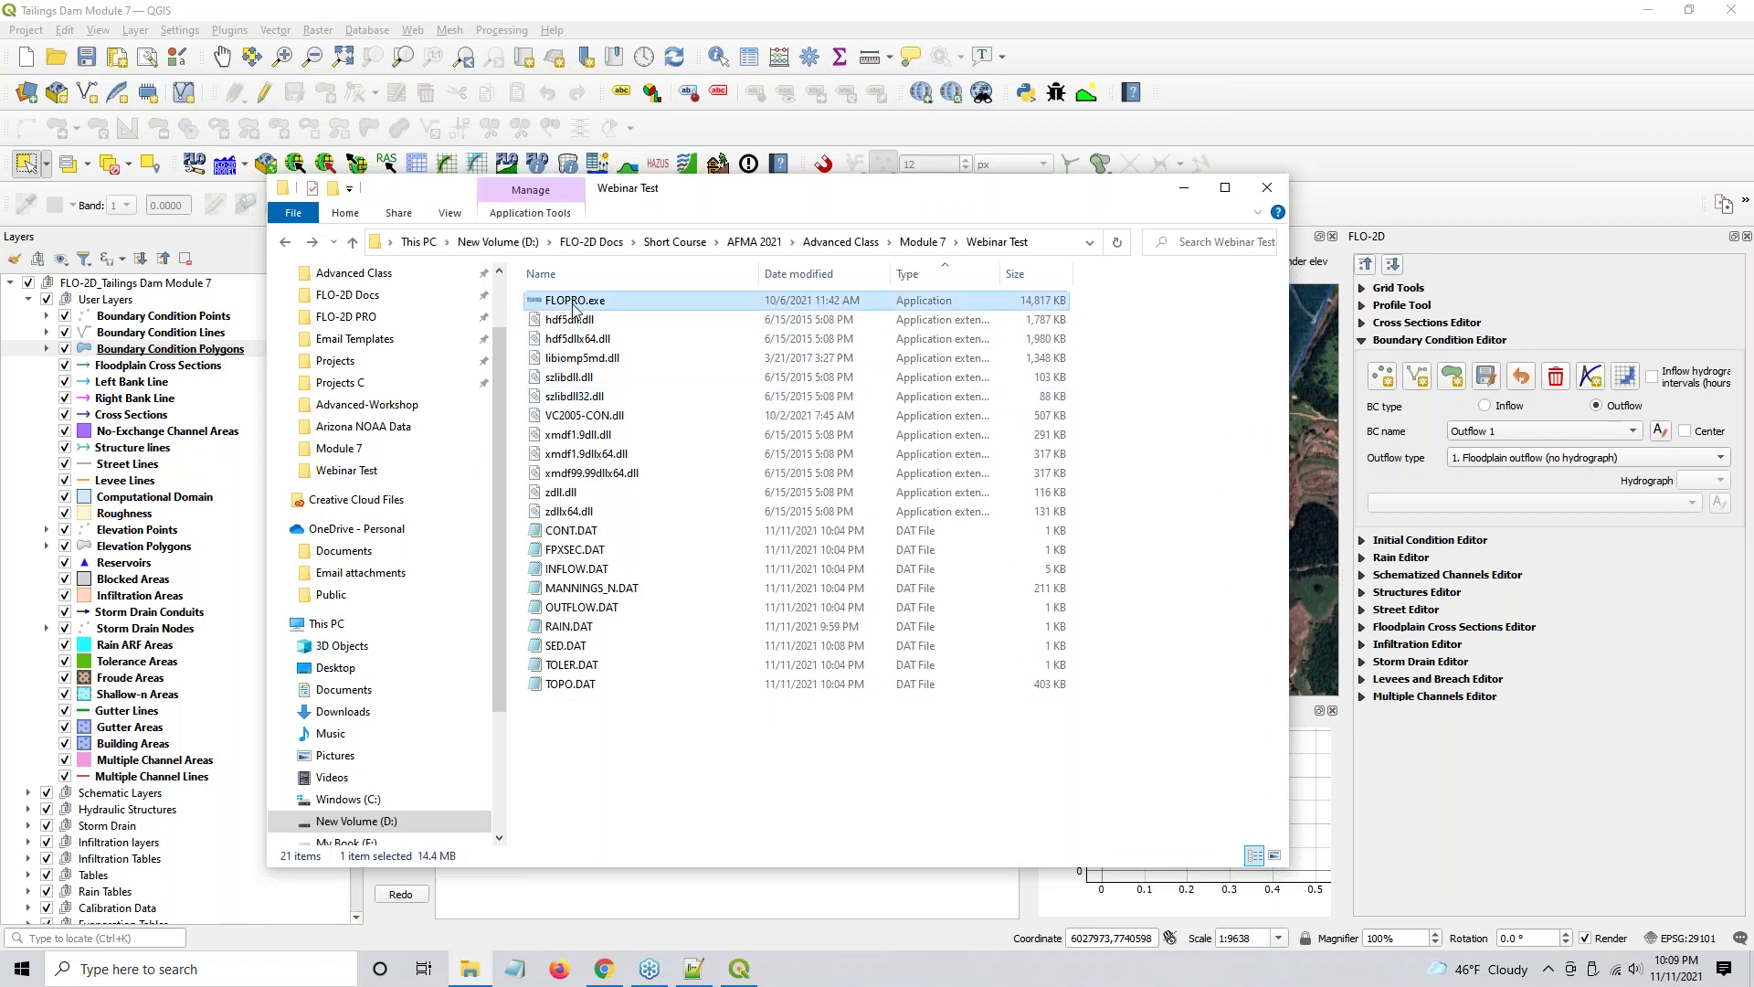
key("Return")
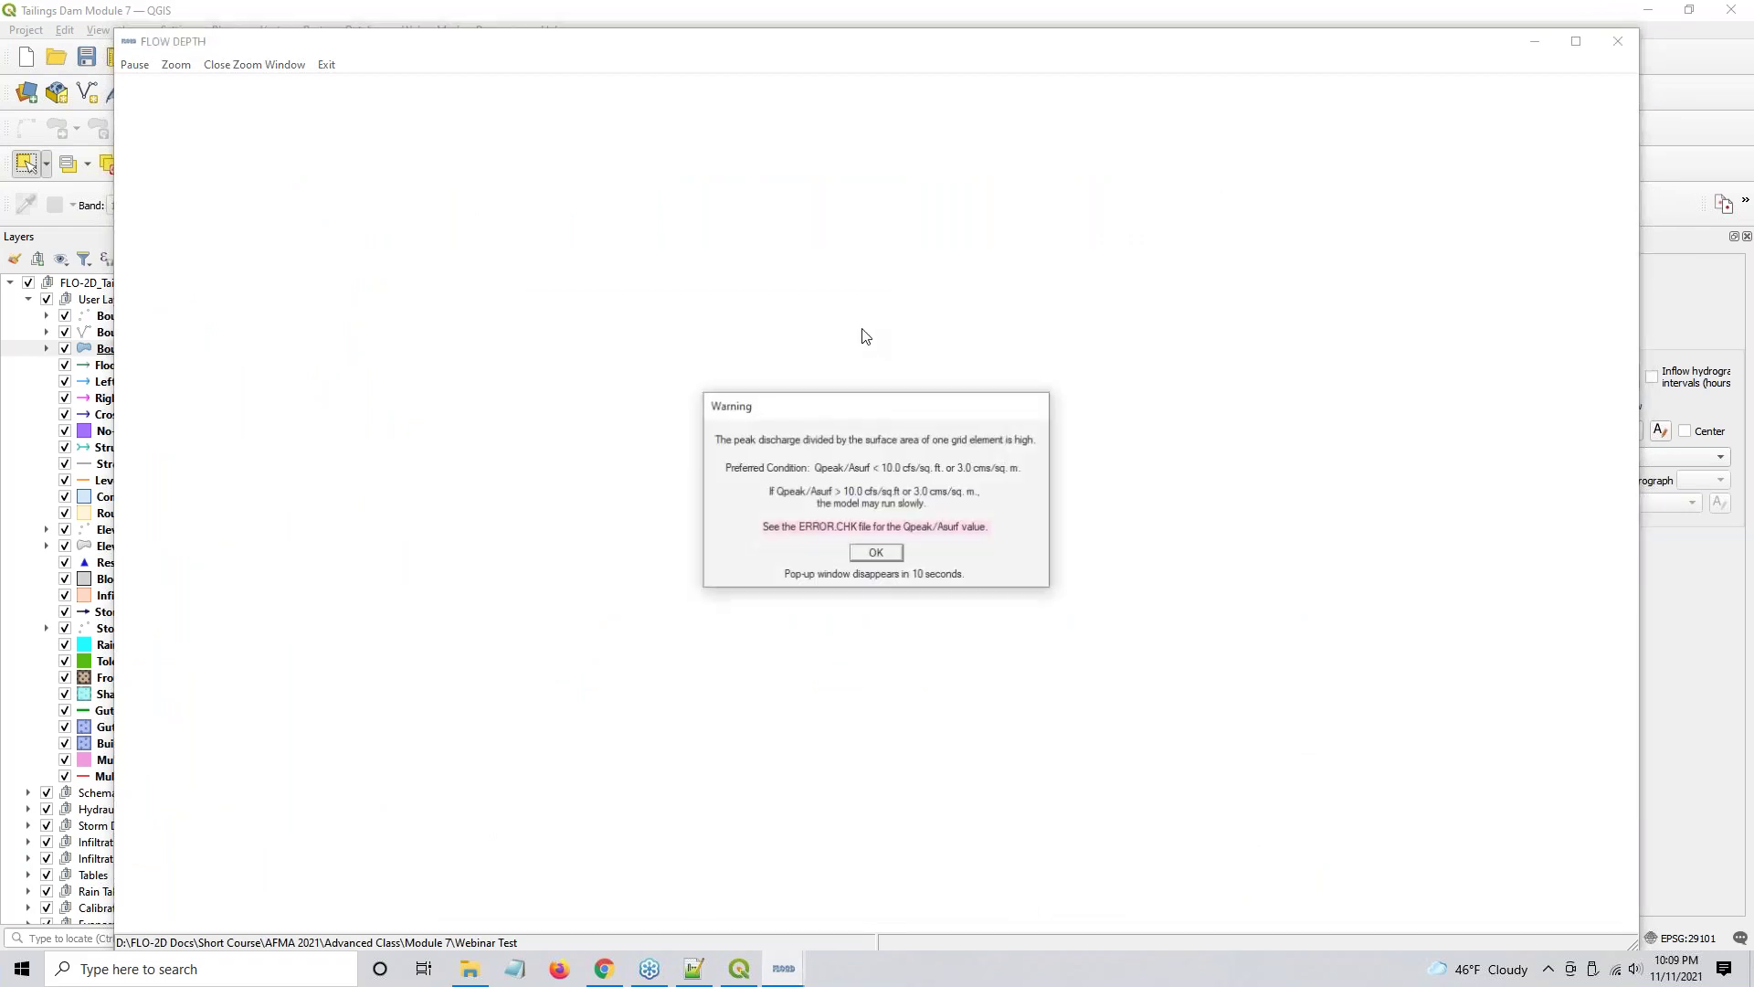
left_click(874, 557)
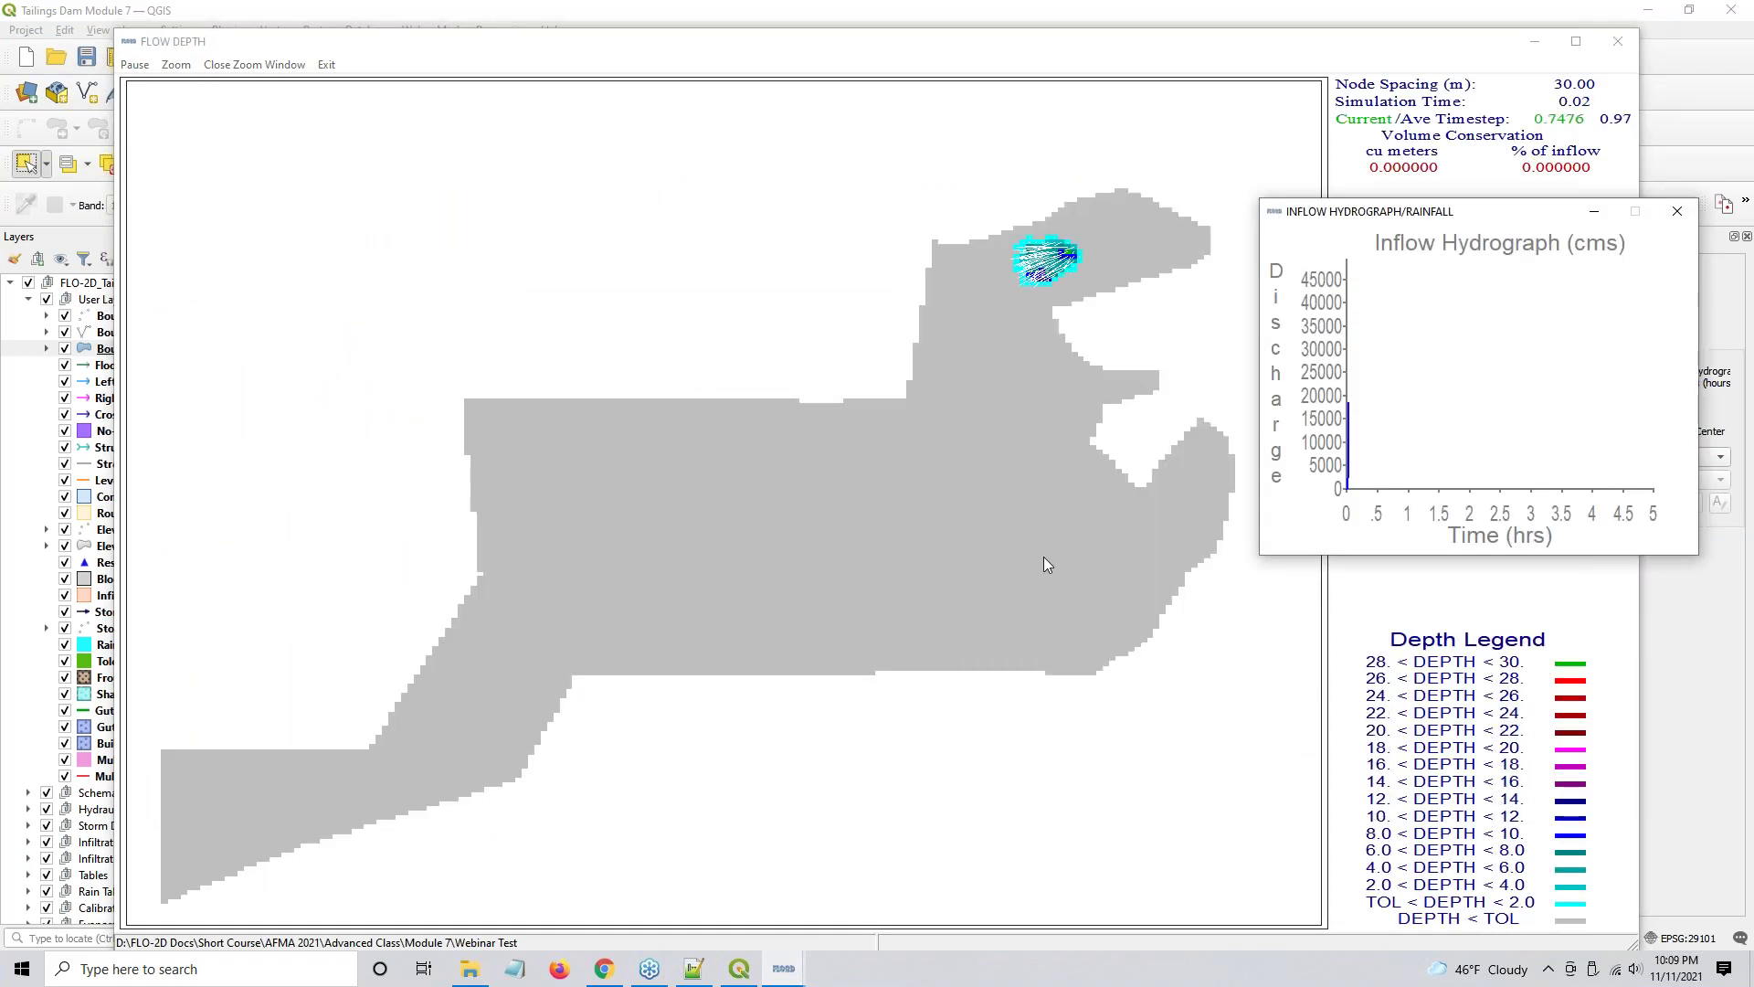